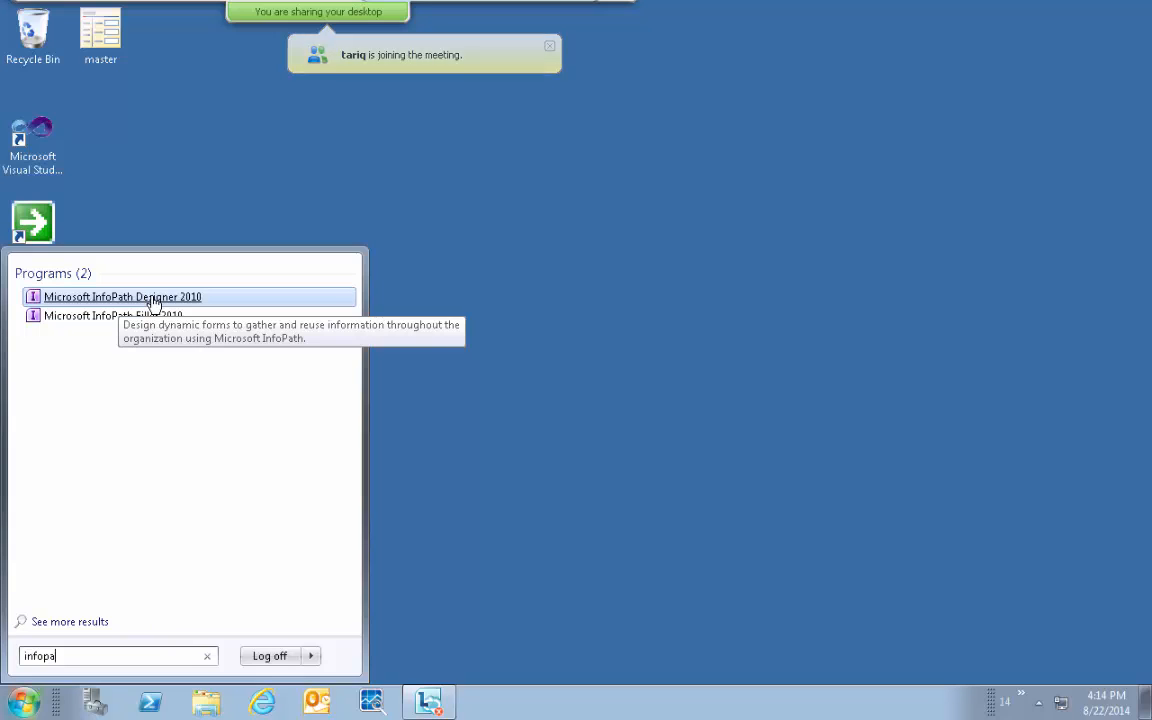
Dismiss the Start menu search and launch Internet Explorer on the SharePoint Team Site.
{"action": "left_click", "coordinate": [504, 249]}
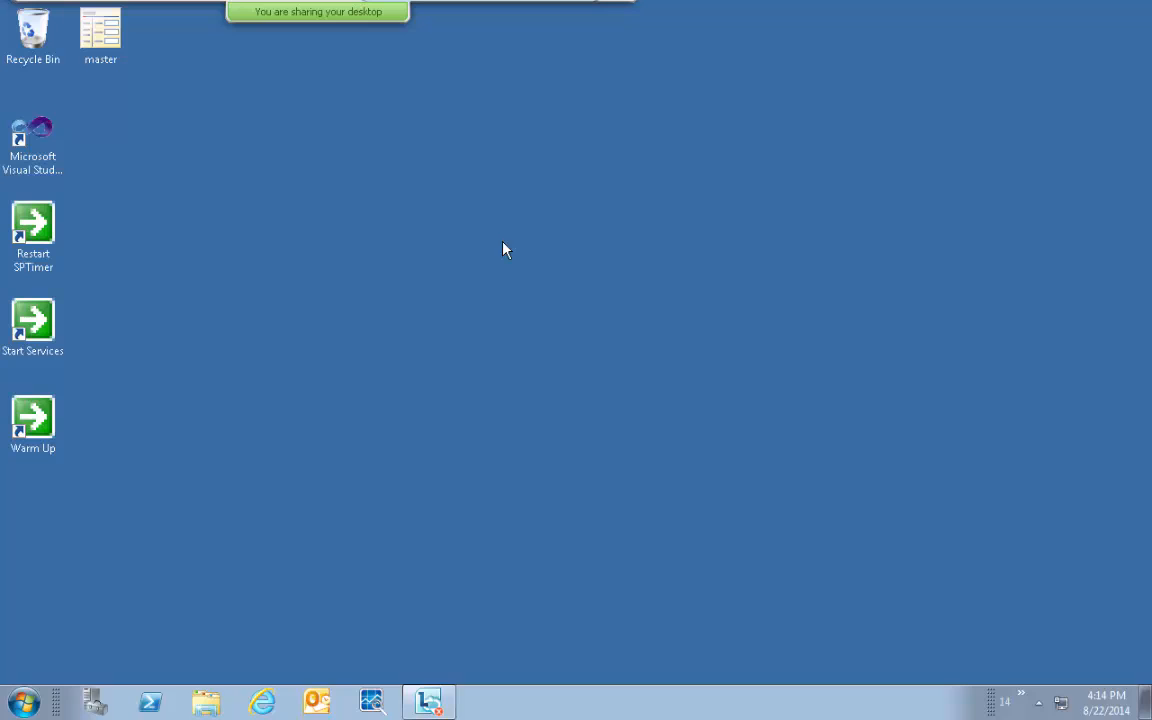
{"action": "left_click", "coordinate": [263, 701]}
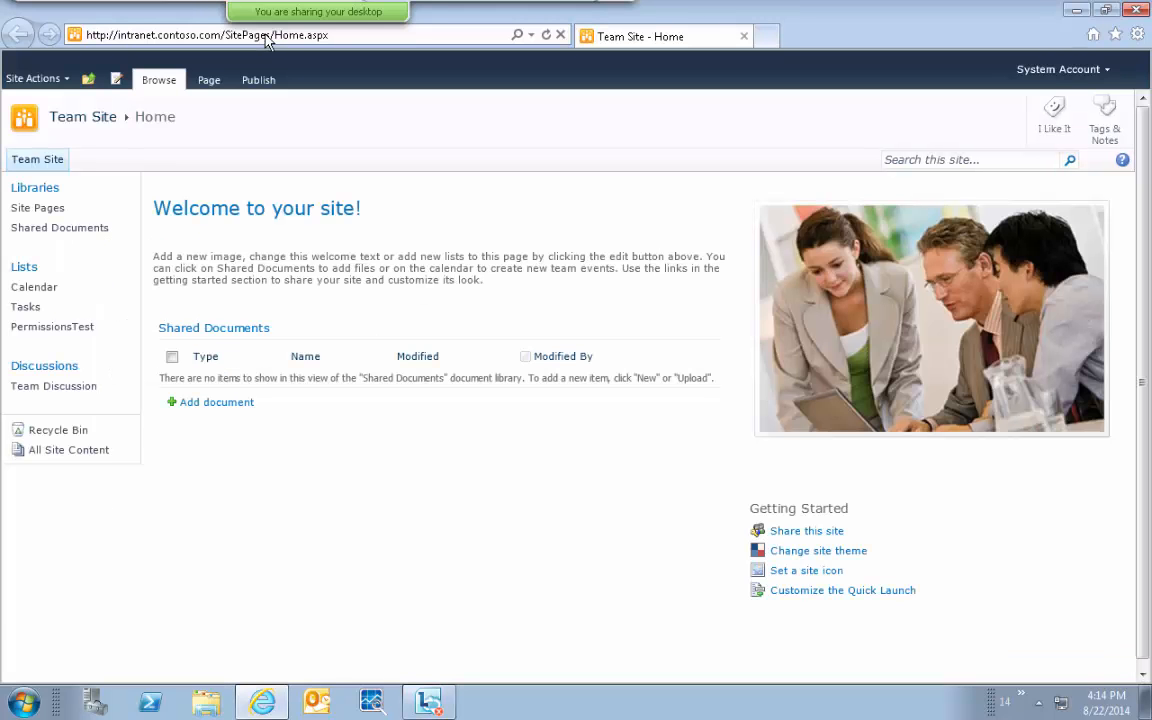
{"action": "left_click", "coordinate": [266, 37]}
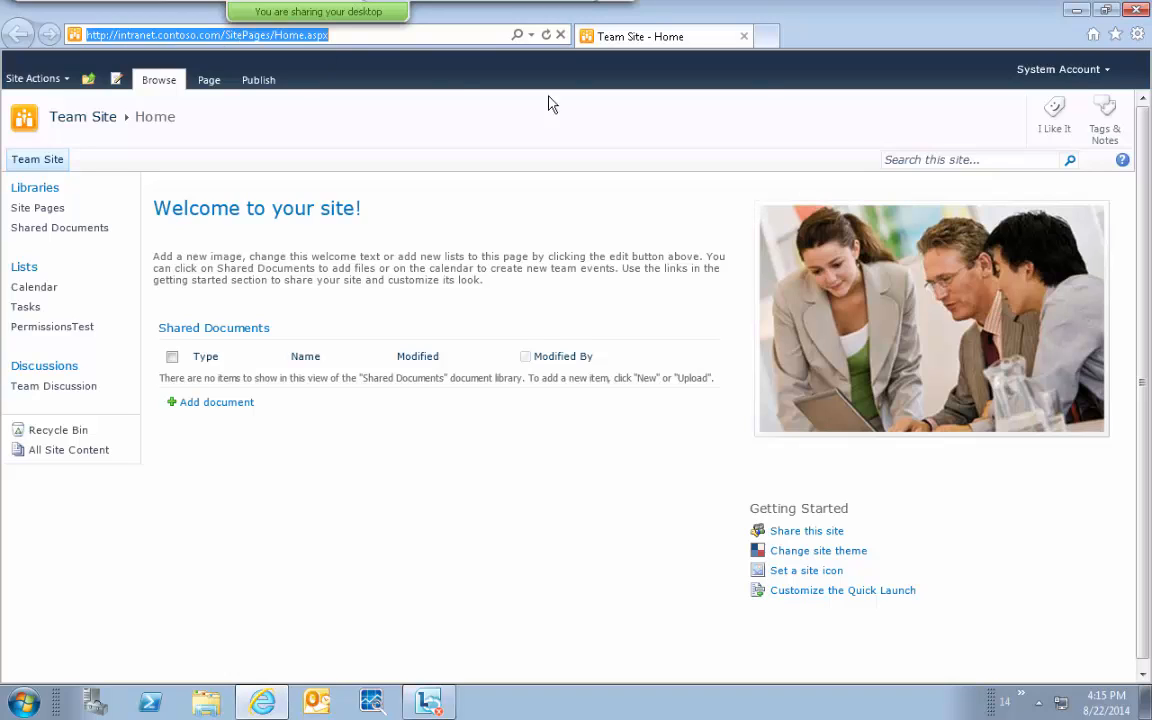
{"action": "mouse_move", "coordinate": [737, 6]}
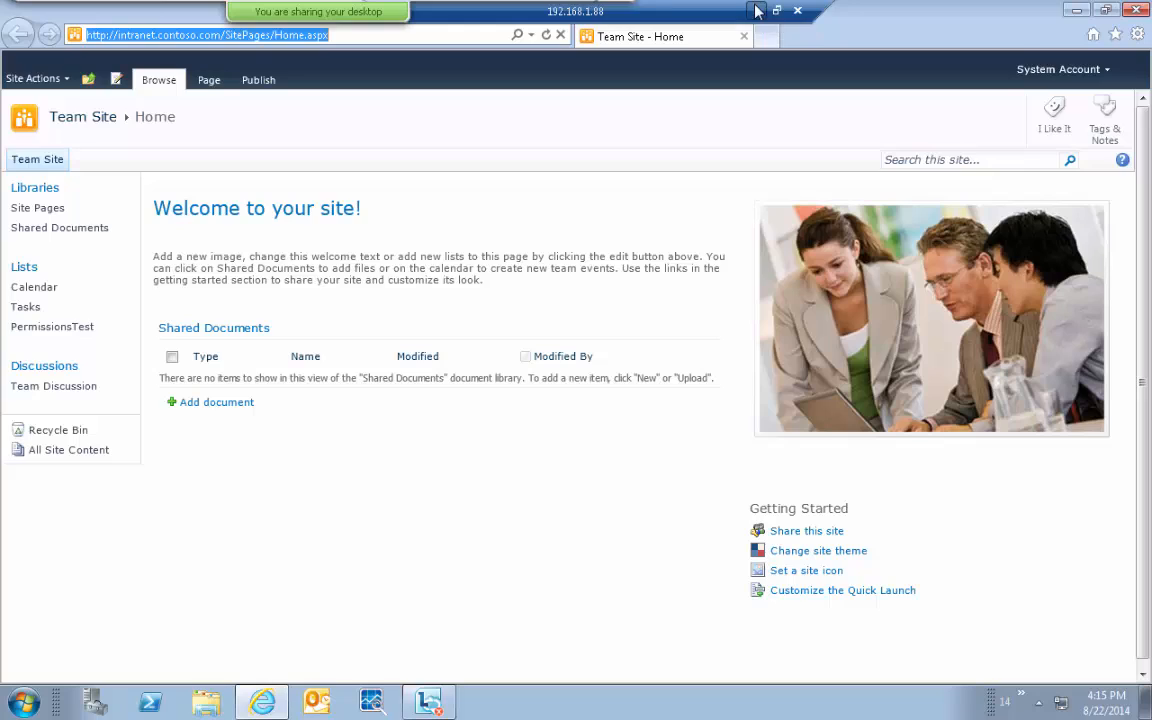
{"action": "left_click", "coordinate": [757, 10]}
{"action": "left_click", "coordinate": [359, 702]}
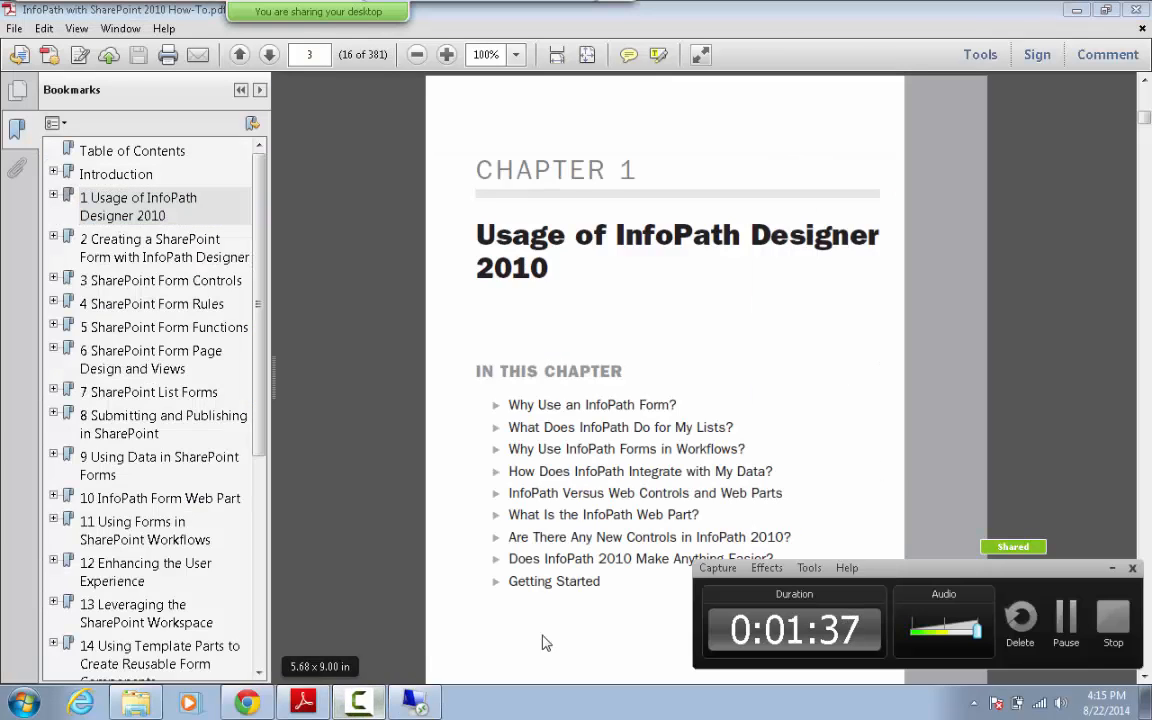
{"action": "left_click", "coordinate": [359, 702]}
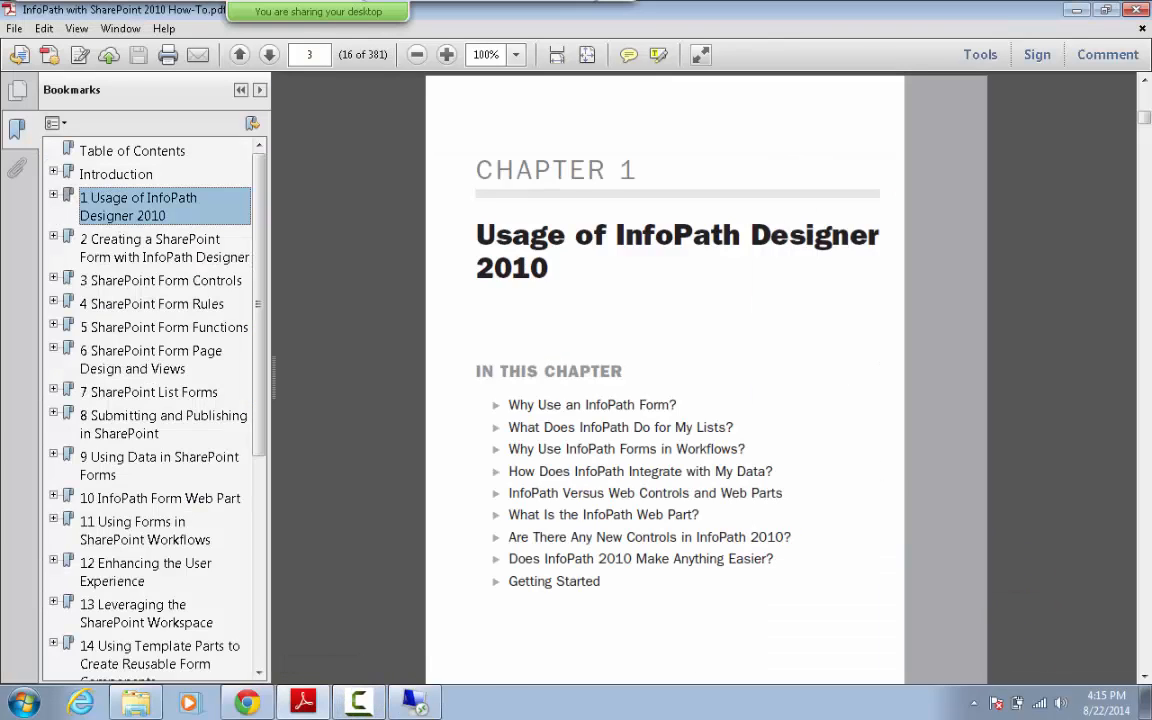
{"action": "left_click", "coordinate": [415, 702]}
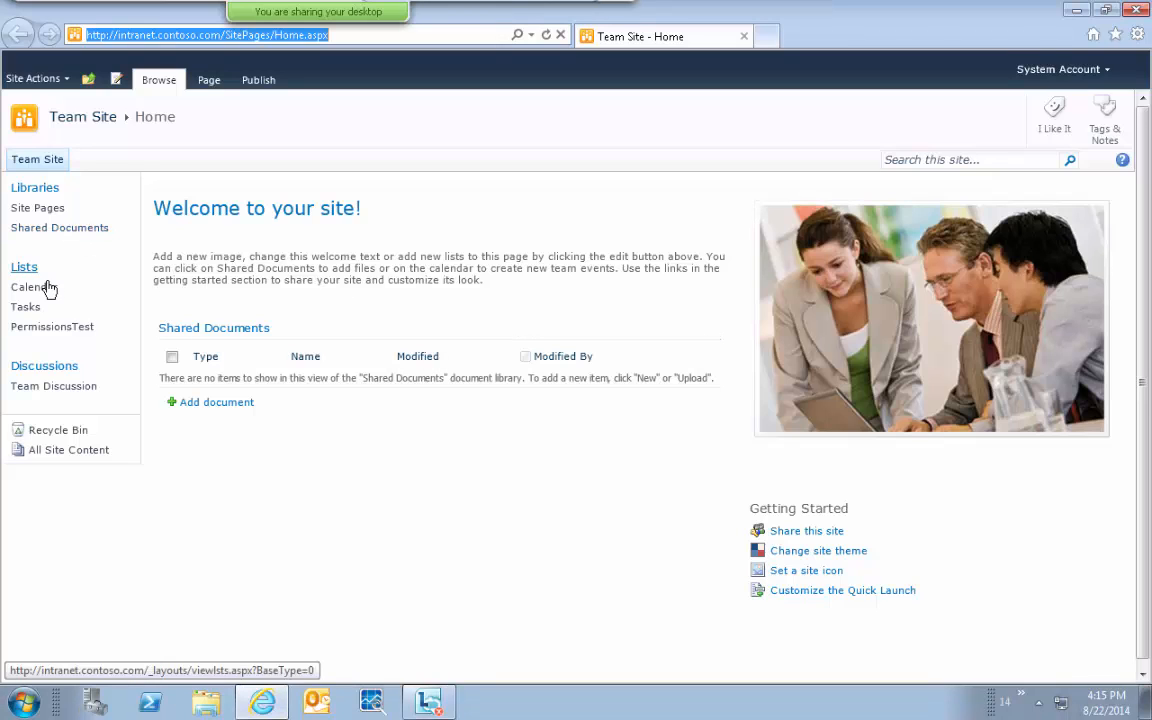
{"action": "left_click", "coordinate": [50, 163]}
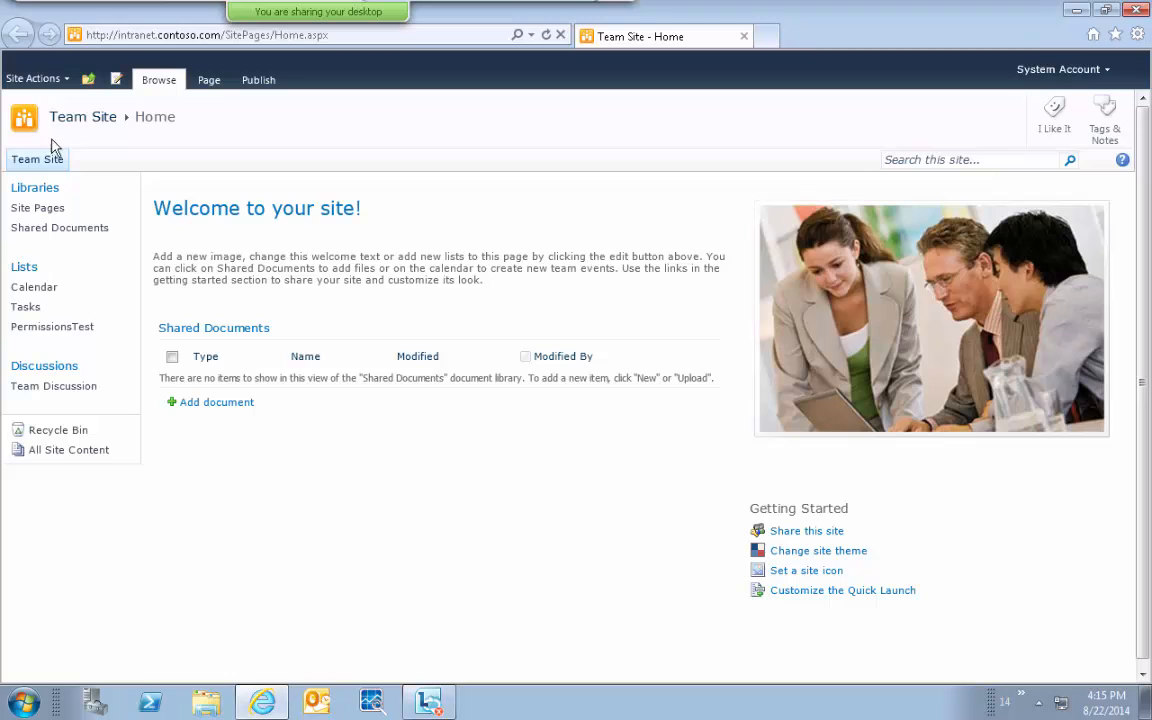
From Site Actions > View All Site Content > Create, make a Contacts list named 'Students'.
{"action": "left_click", "coordinate": [52, 89]}
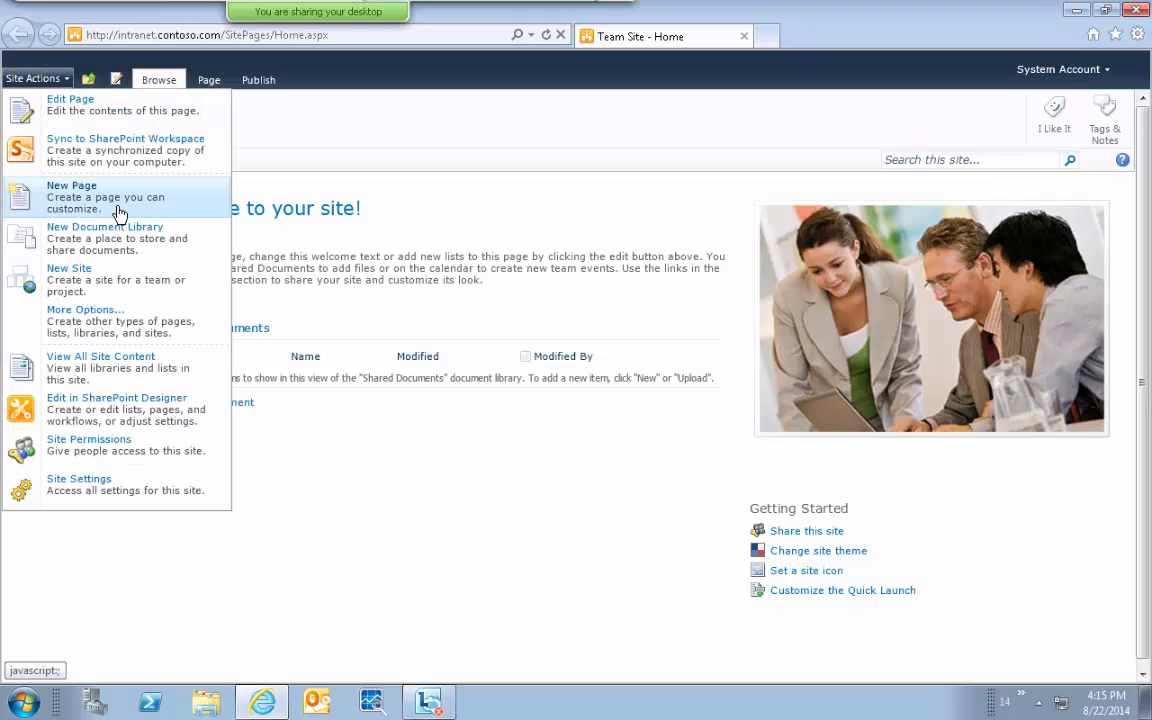
{"action": "left_click", "coordinate": [149, 375]}
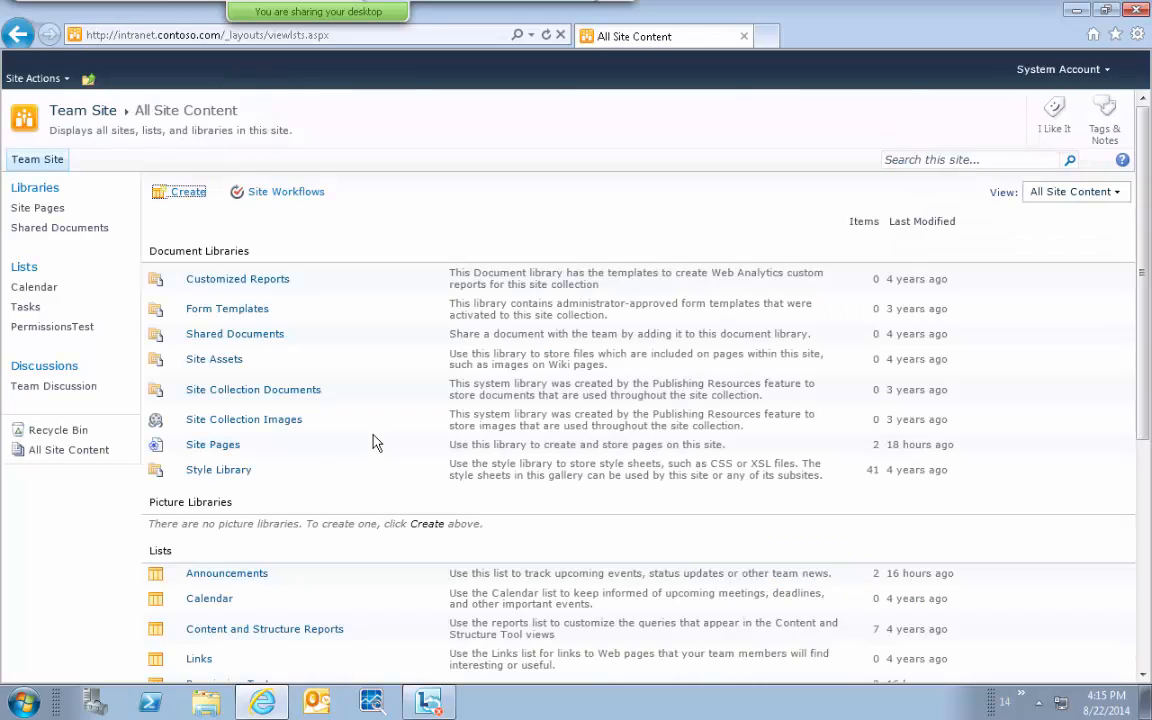
{"action": "left_click", "coordinate": [180, 192]}
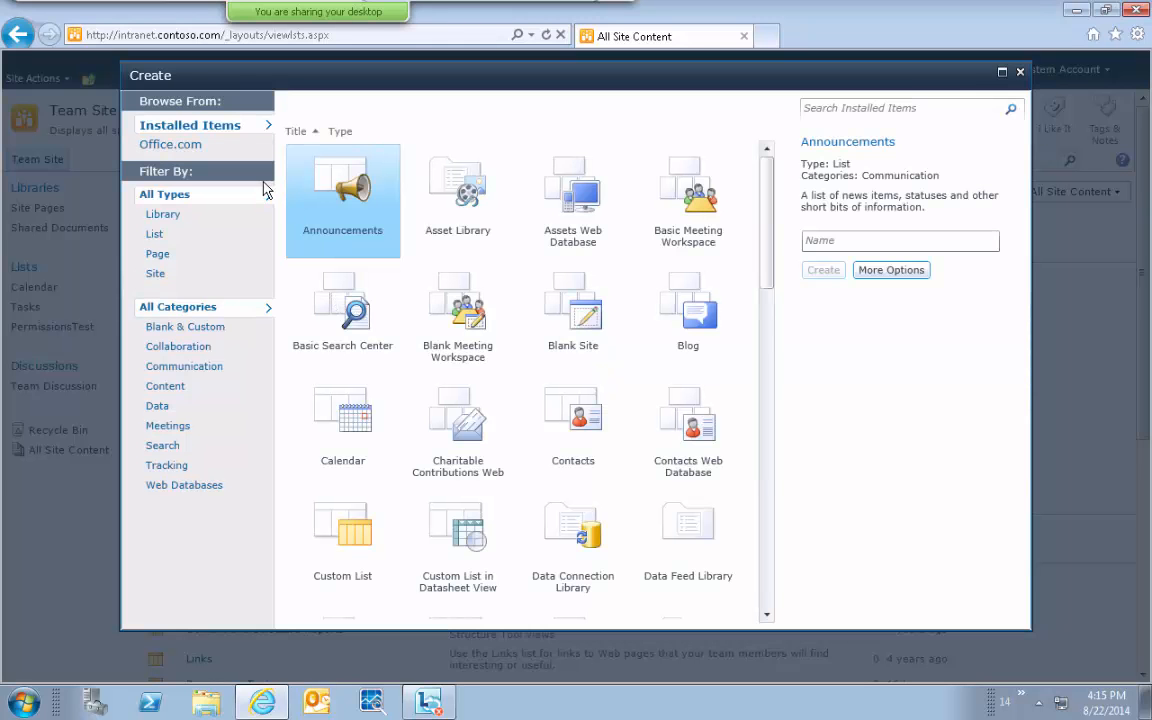
{"action": "left_click", "coordinate": [155, 236]}
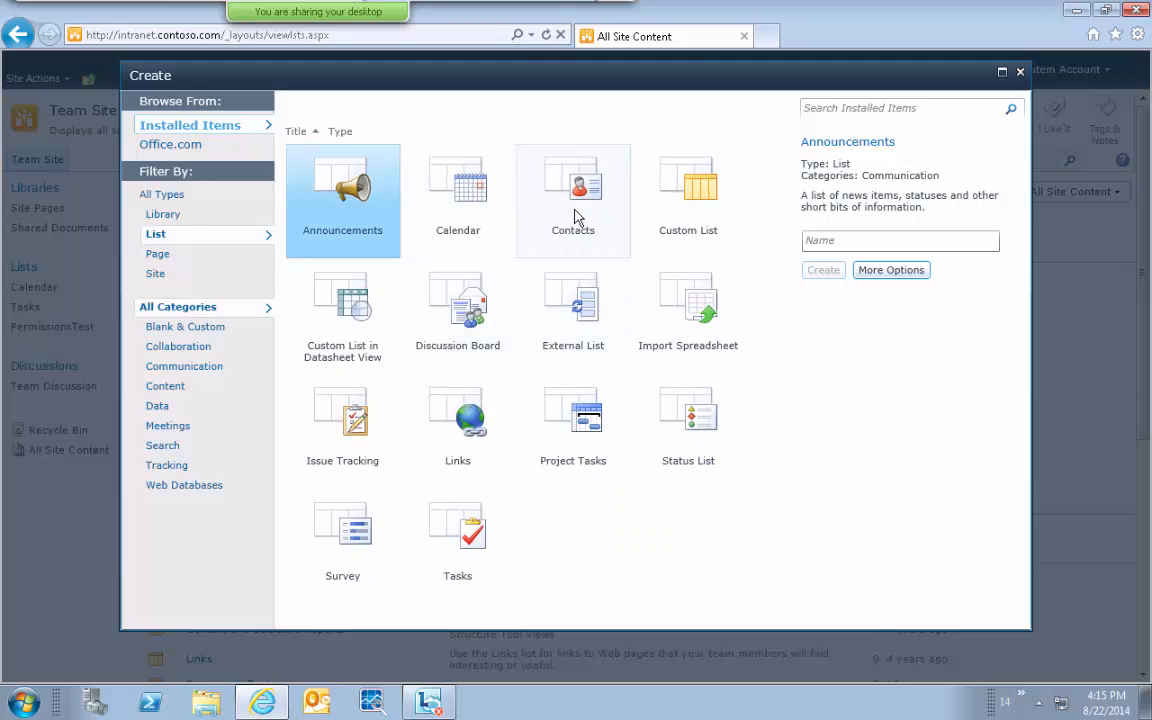
{"action": "left_click", "coordinate": [576, 220]}
{"action": "left_click", "coordinate": [868, 276]}
{"action": "type", "text": "Stude"}
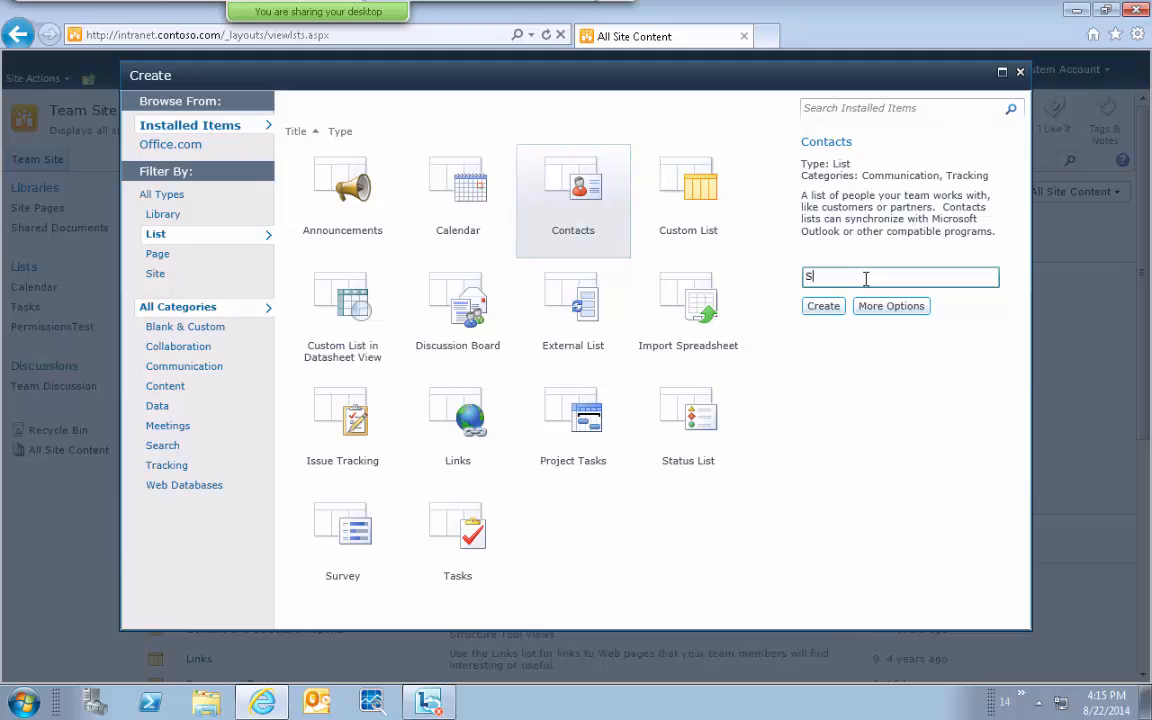
{"action": "type", "text": "nts"}
{"action": "left_click", "coordinate": [824, 307]}
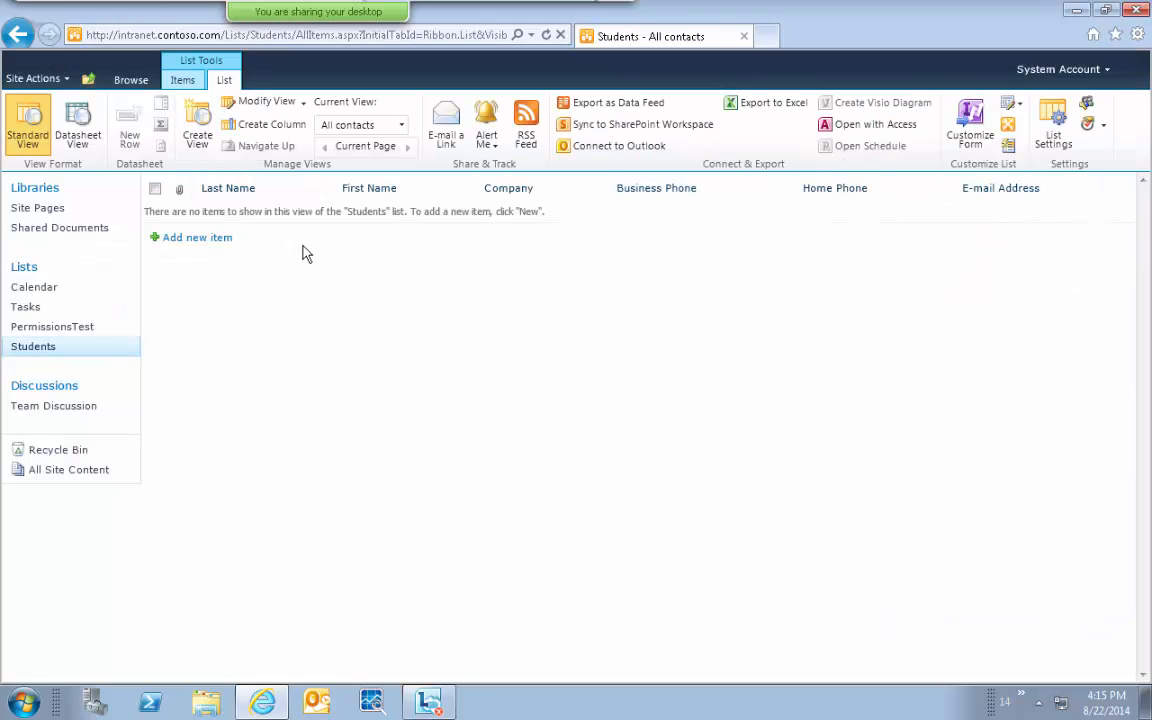
{"action": "left_click", "coordinate": [196, 242]}
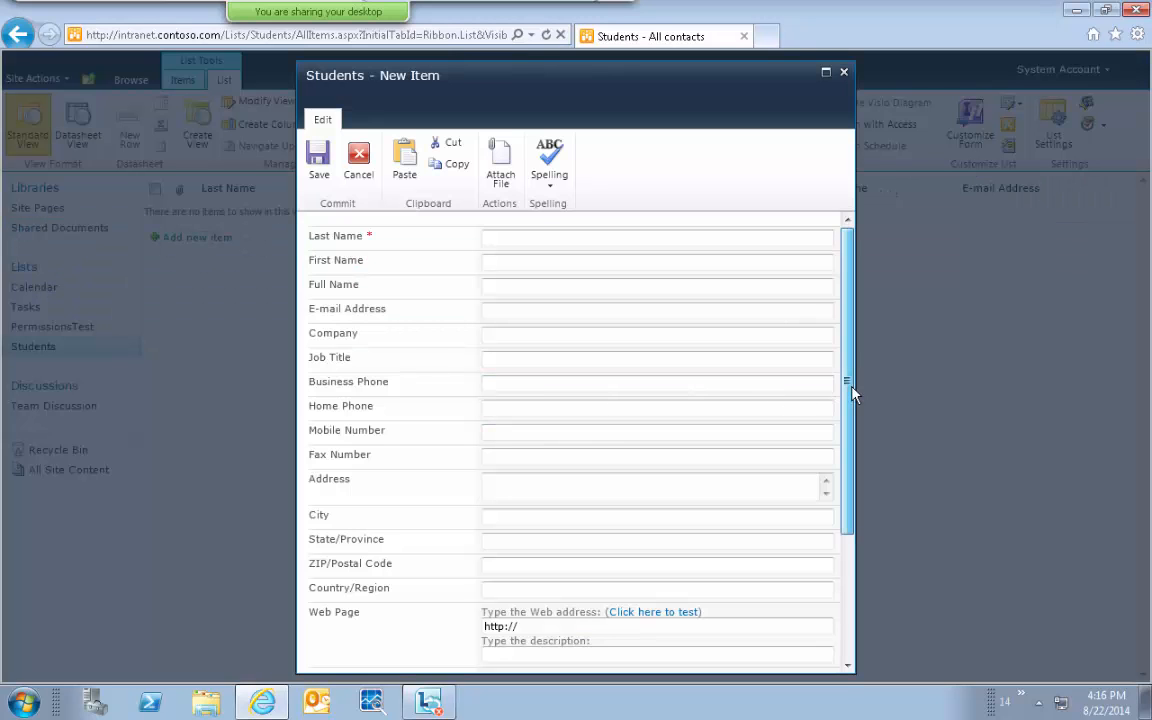
{"action": "left_click_drag", "start_coordinate": [851, 392], "coordinate": [848, 300]}
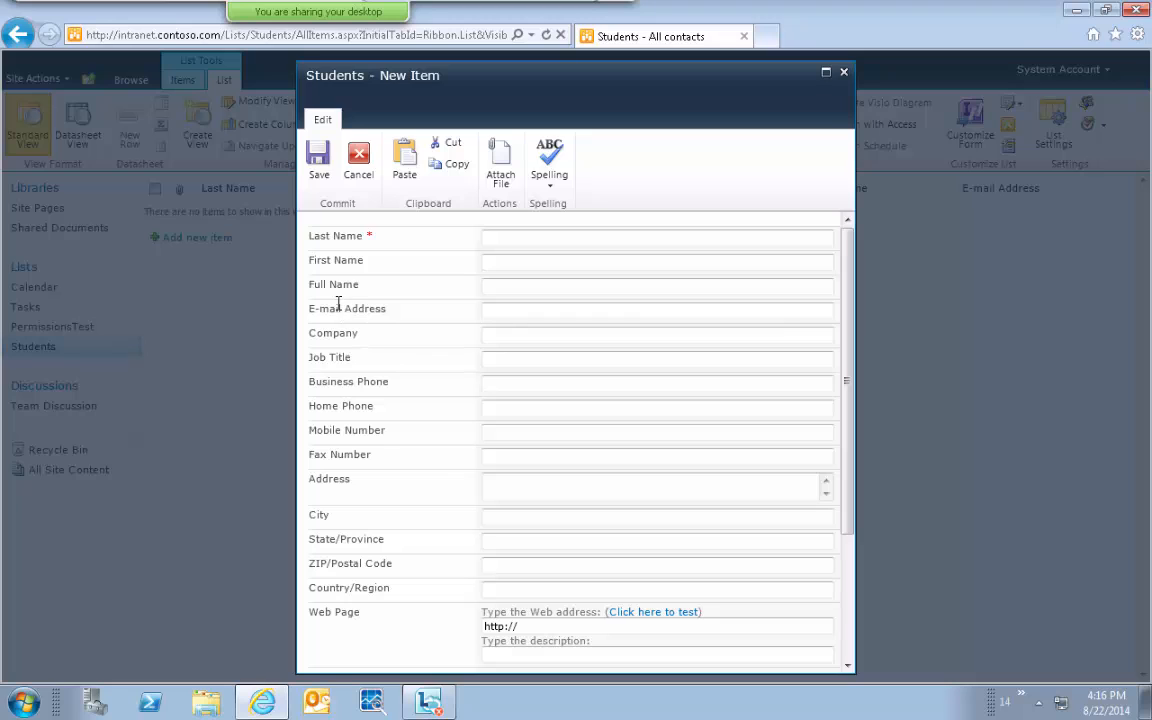
{"action": "double_click", "coordinate": [335, 333]}
{"action": "double_click", "coordinate": [342, 358]}
{"action": "double_click", "coordinate": [345, 381]}
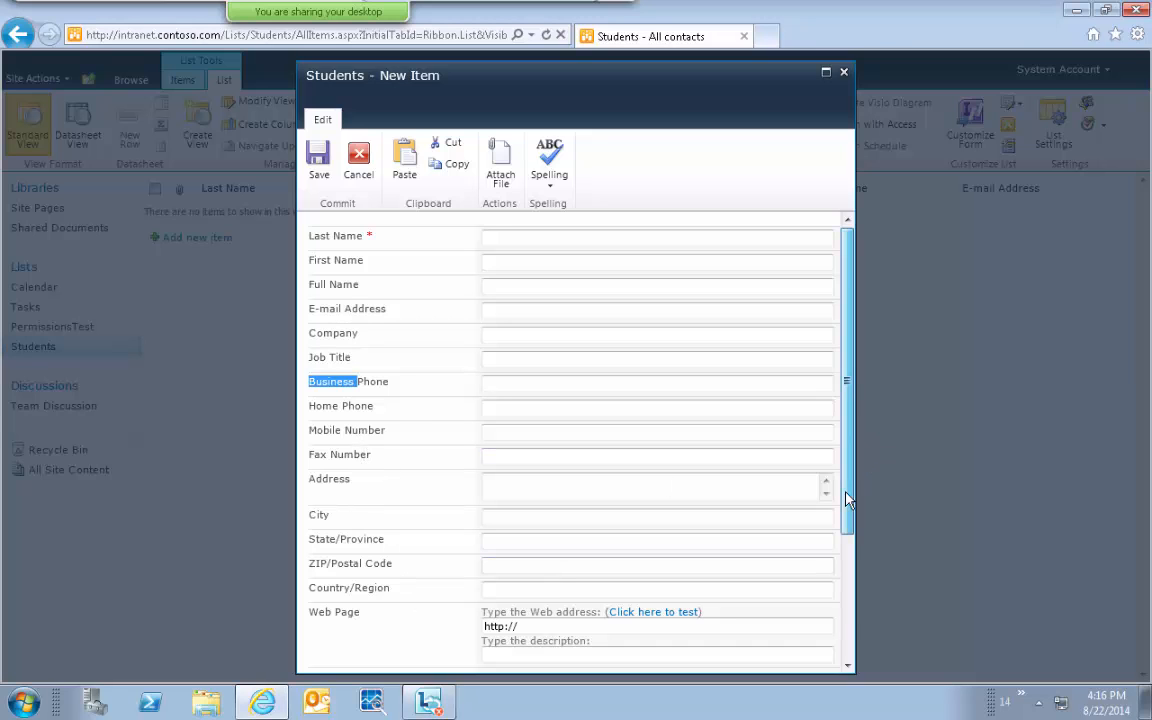
{"action": "left_click_drag", "start_coordinate": [848, 405], "coordinate": [843, 265]}
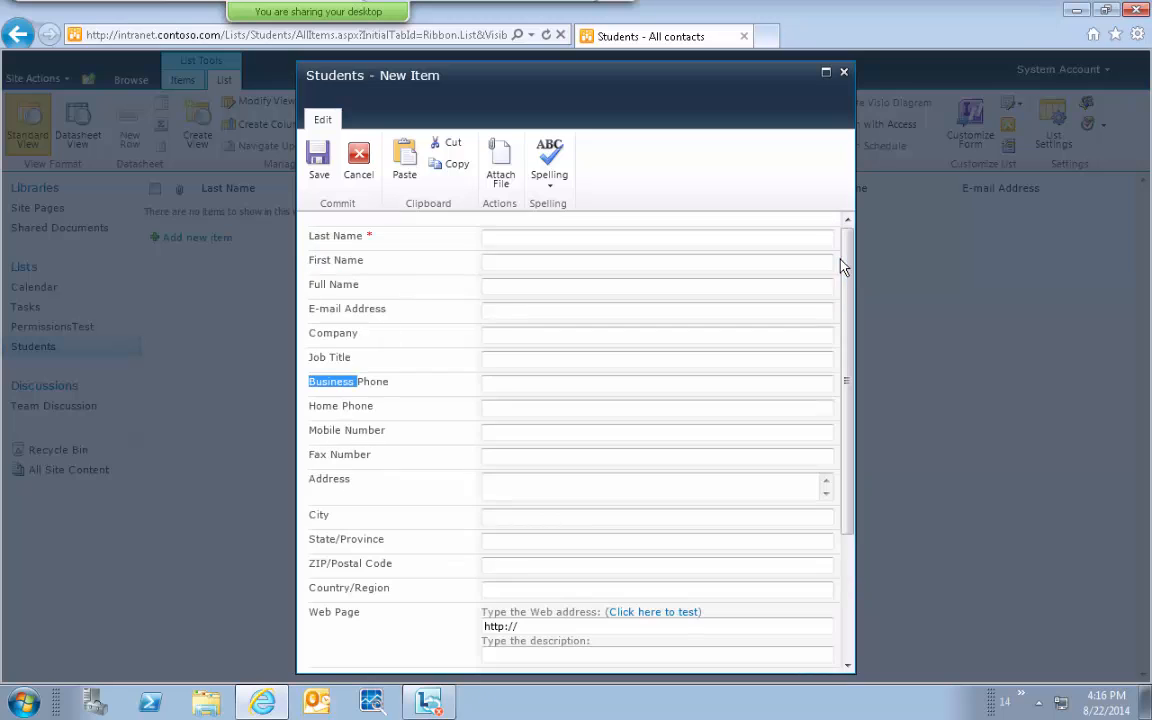
{"action": "mouse_move", "coordinate": [735, 15]}
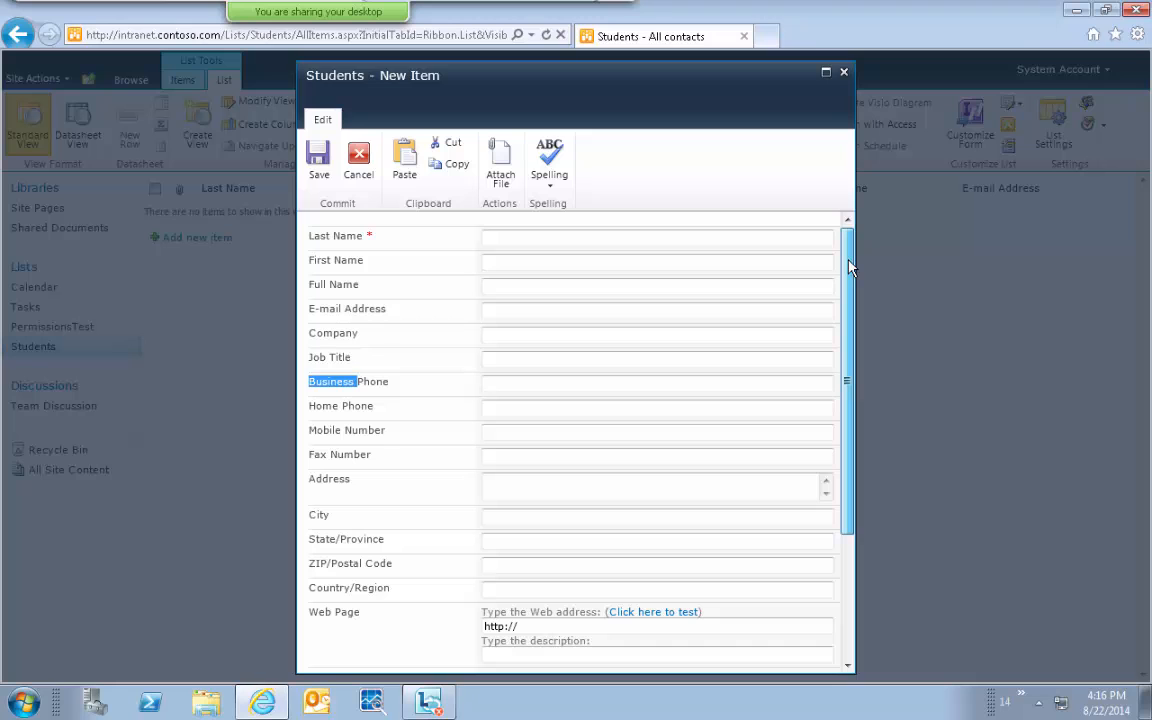
{"action": "left_click_drag", "start_coordinate": [848, 266], "coordinate": [848, 475]}
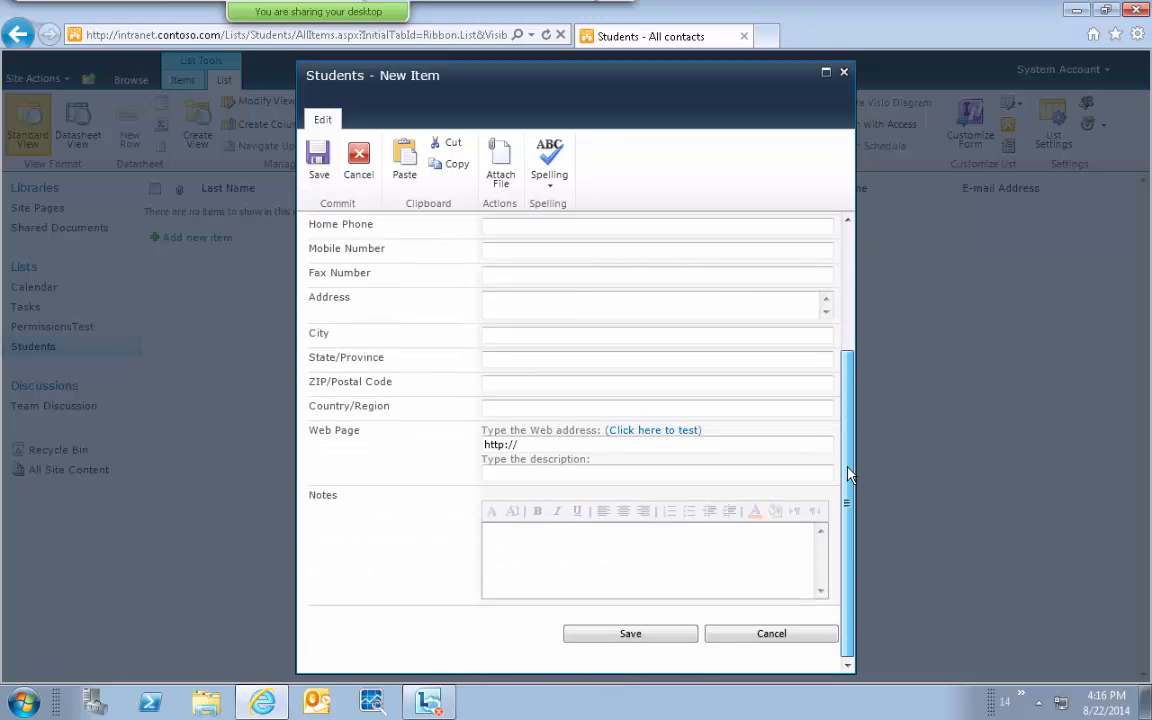
{"action": "left_click", "coordinate": [644, 576]}
{"action": "left_click_drag", "start_coordinate": [851, 612], "coordinate": [869, 473]}
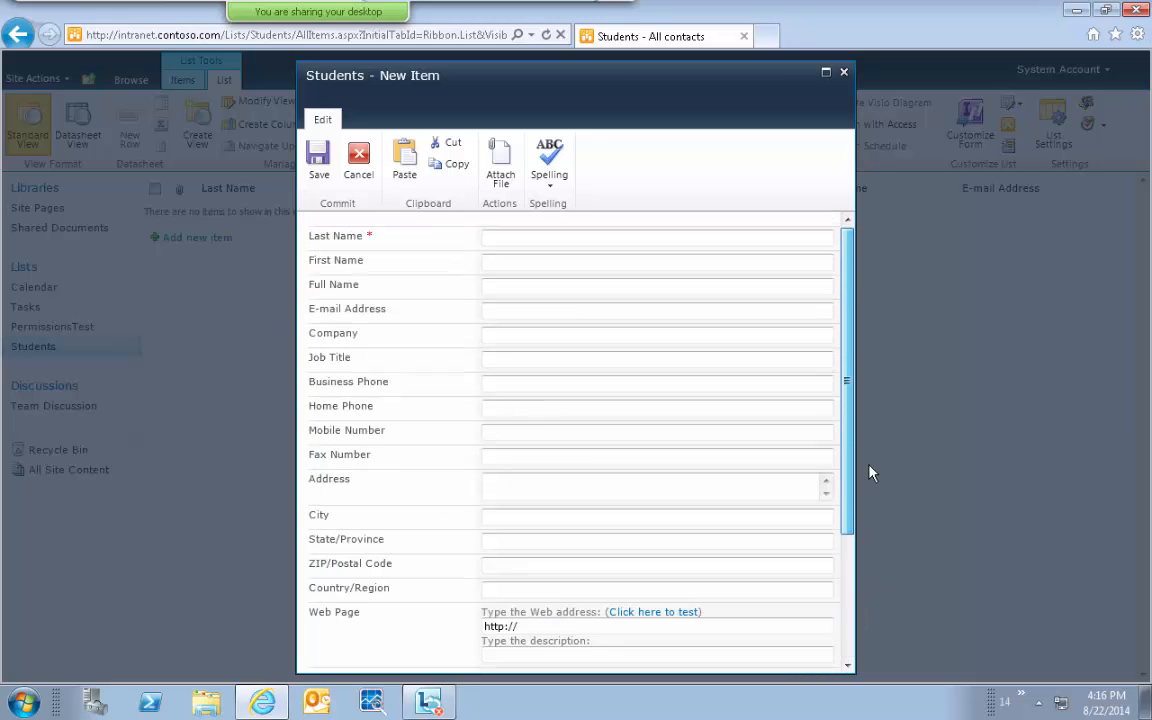
{"action": "left_click", "coordinate": [687, 290]}
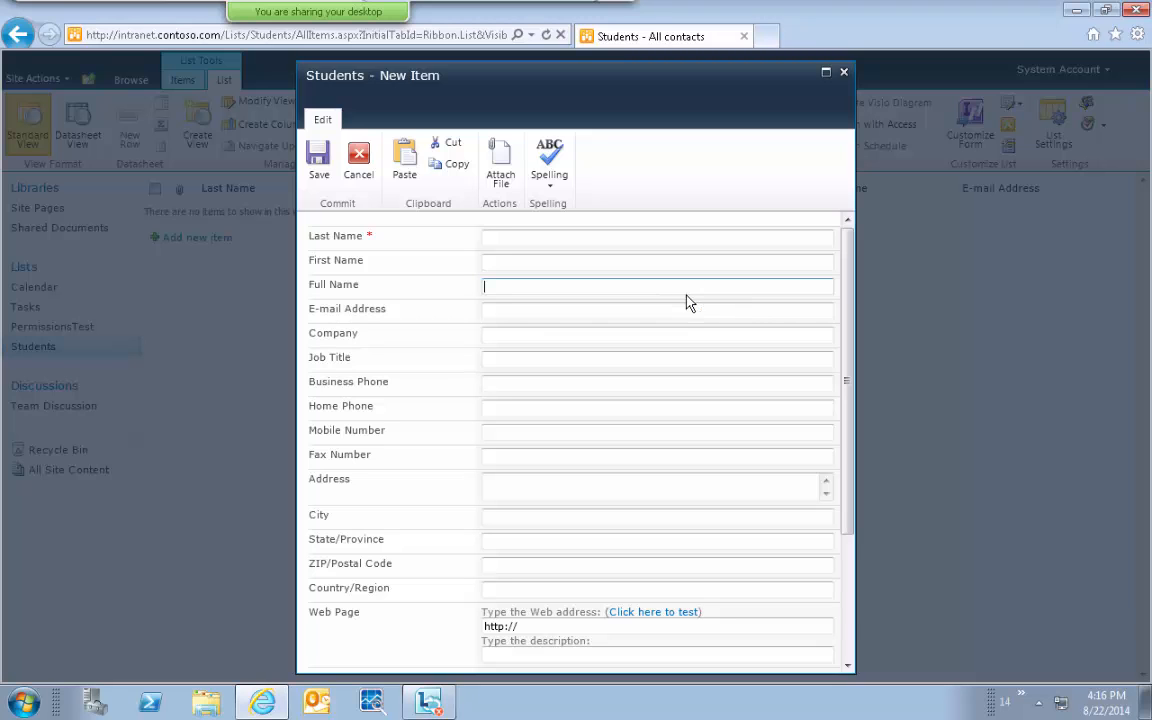
{"action": "left_click", "coordinate": [360, 178]}
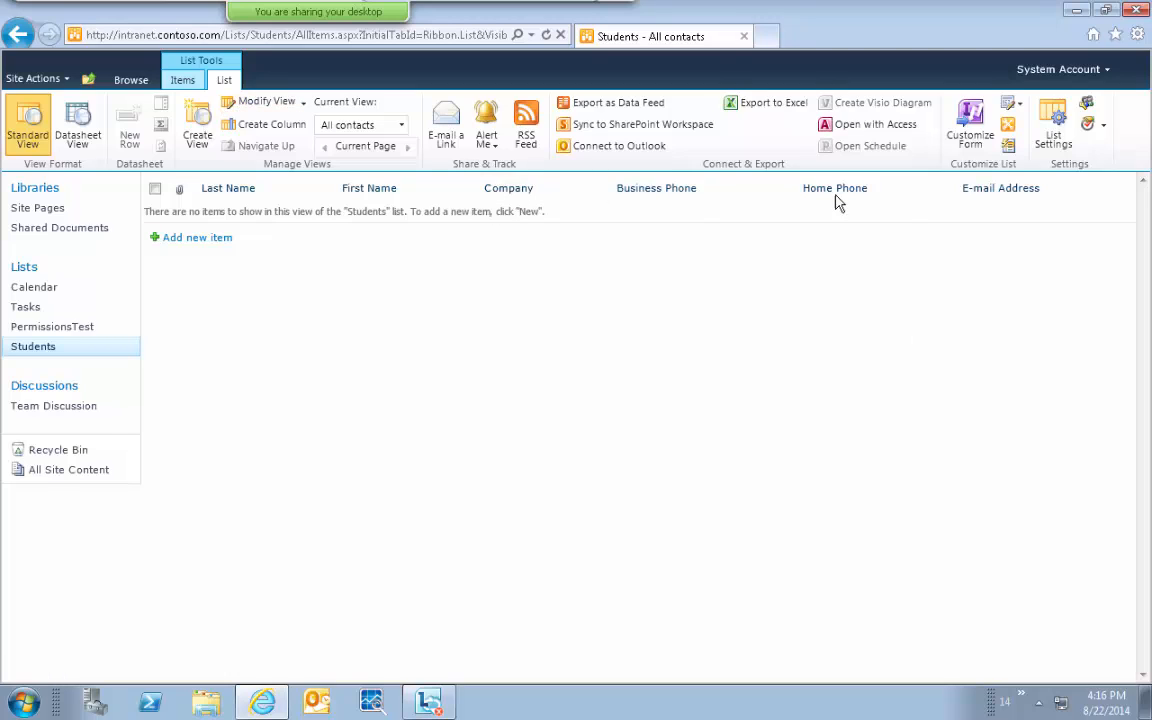
Modify the All contacts view to display the Address, City and ZIP/Postal Code columns.
{"action": "left_click", "coordinate": [258, 104]}
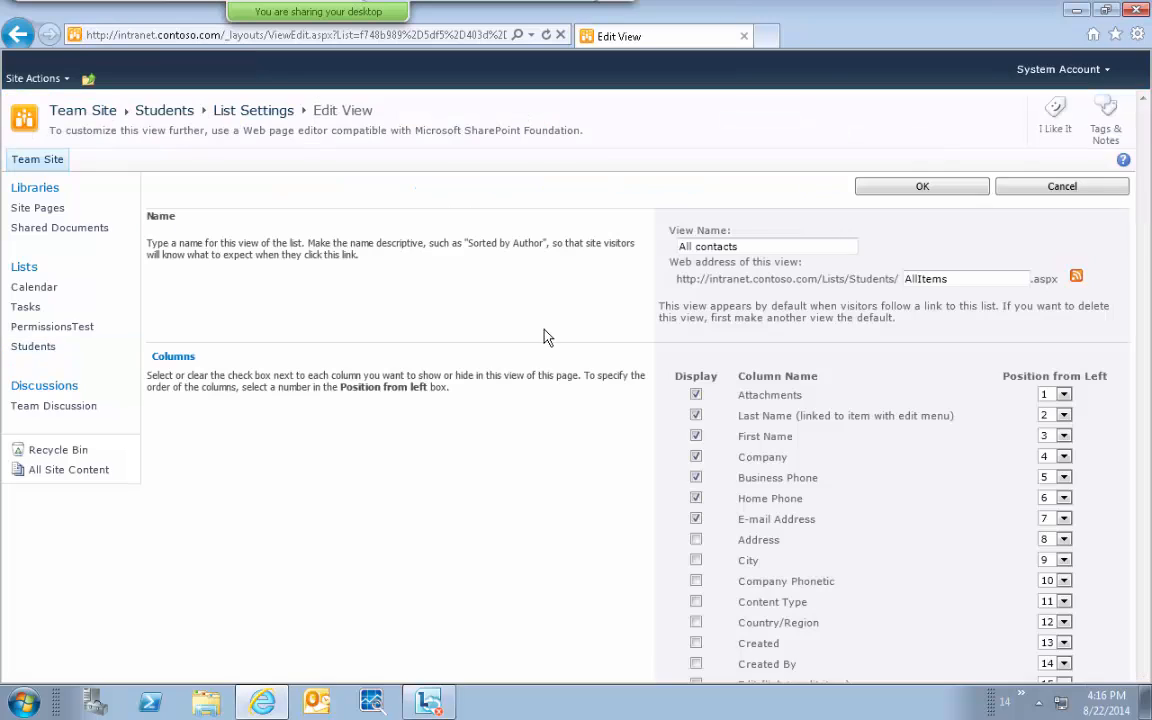
{"action": "scroll", "coordinate": [753, 303], "scroll_direction": "down", "scroll_amount": 3}
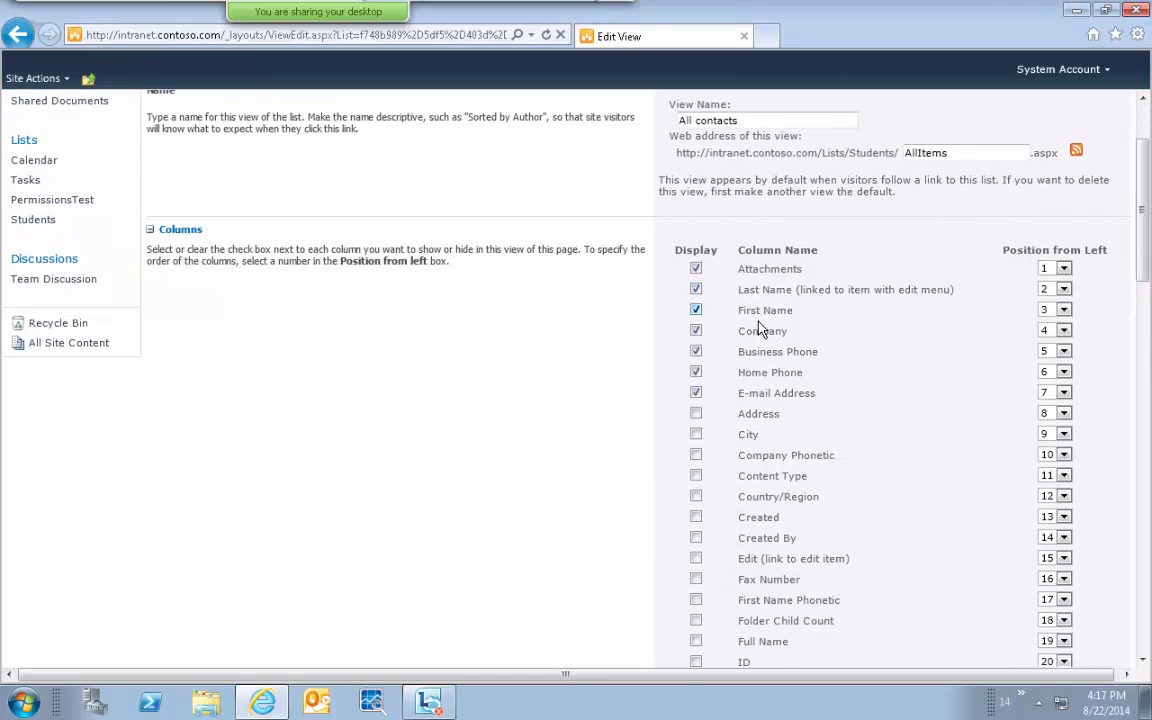
{"action": "left_click", "coordinate": [697, 415]}
{"action": "left_click", "coordinate": [696, 435]}
{"action": "left_click_drag", "start_coordinate": [1145, 239], "coordinate": [1146, 282]}
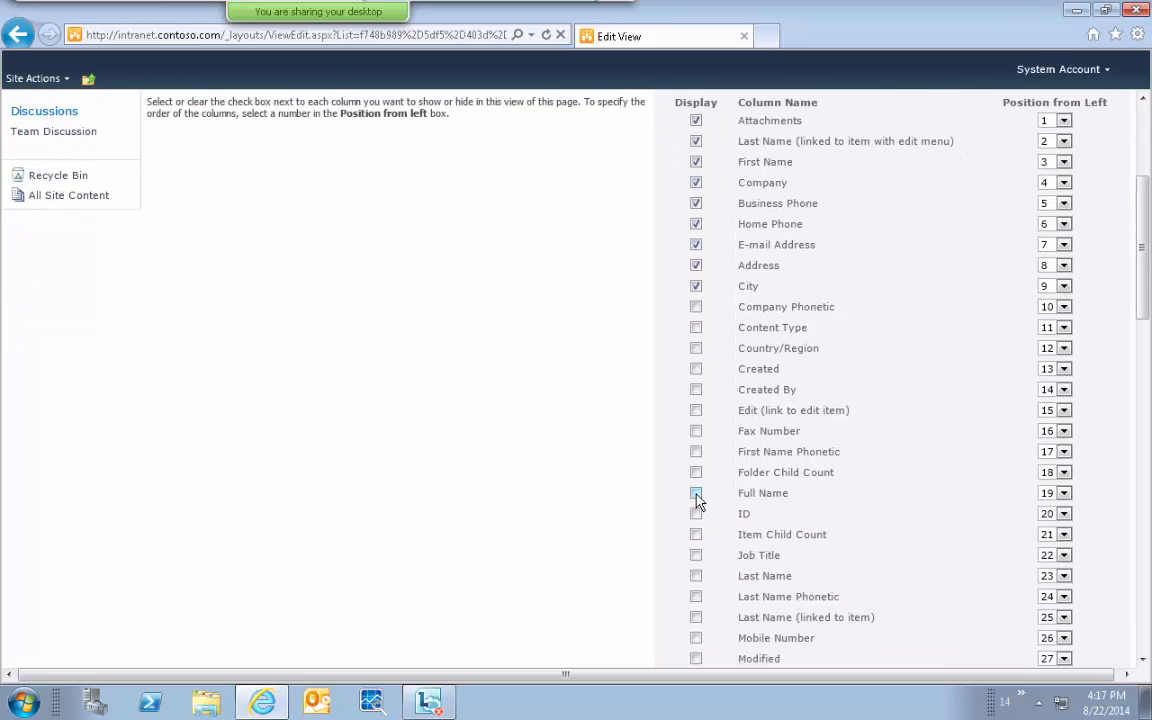
{"action": "left_click_drag", "start_coordinate": [1146, 290], "coordinate": [1148, 365]}
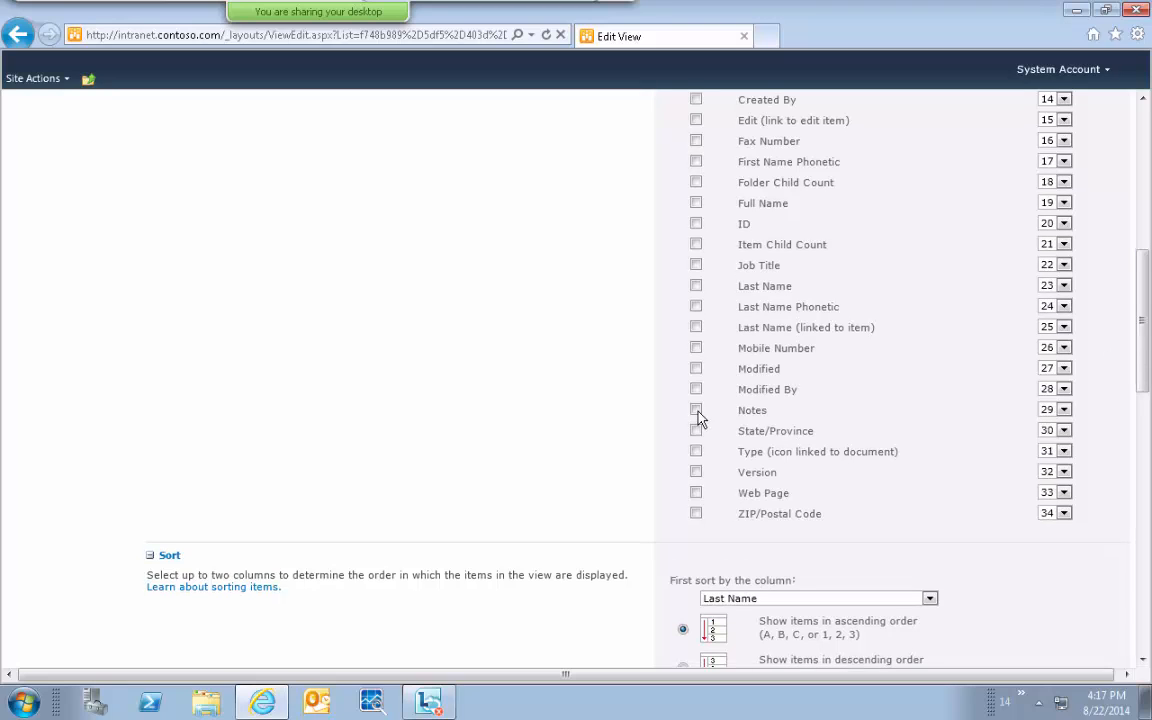
{"action": "left_click", "coordinate": [696, 513]}
{"action": "left_click_drag", "start_coordinate": [1148, 381], "coordinate": [1148, 600]}
{"action": "left_click", "coordinate": [918, 600]}
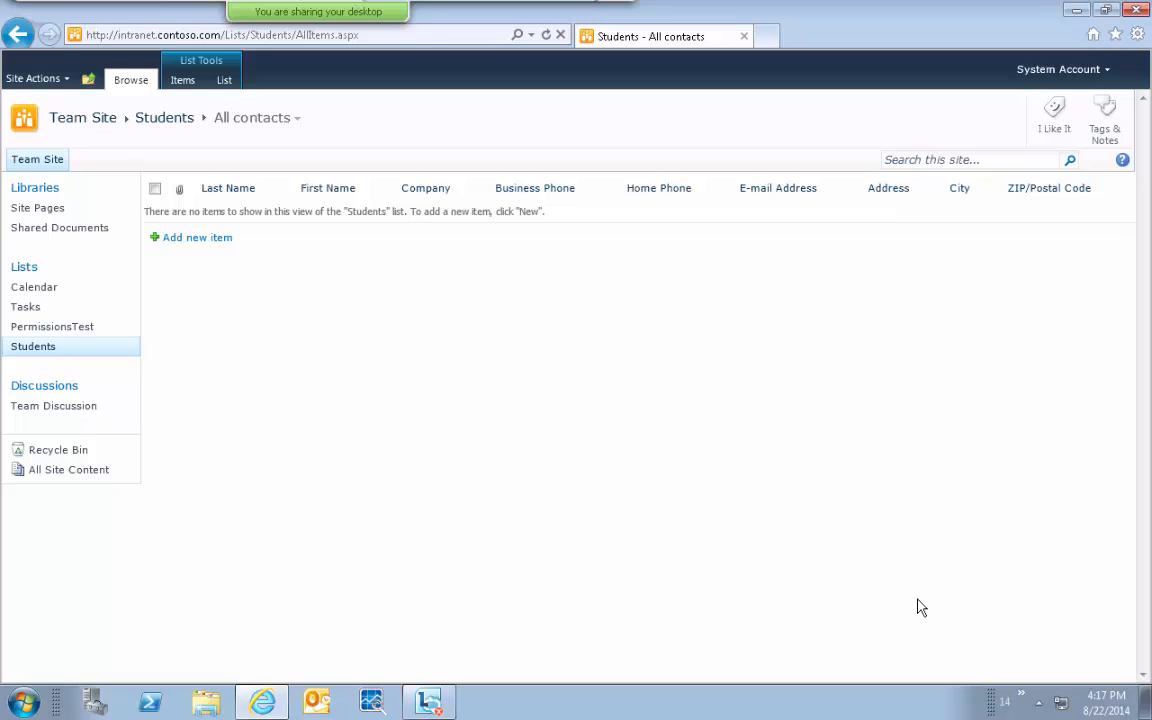
Open a New Item form, review its Full Name and Notes fields, then cancel it.
{"action": "left_click", "coordinate": [207, 240]}
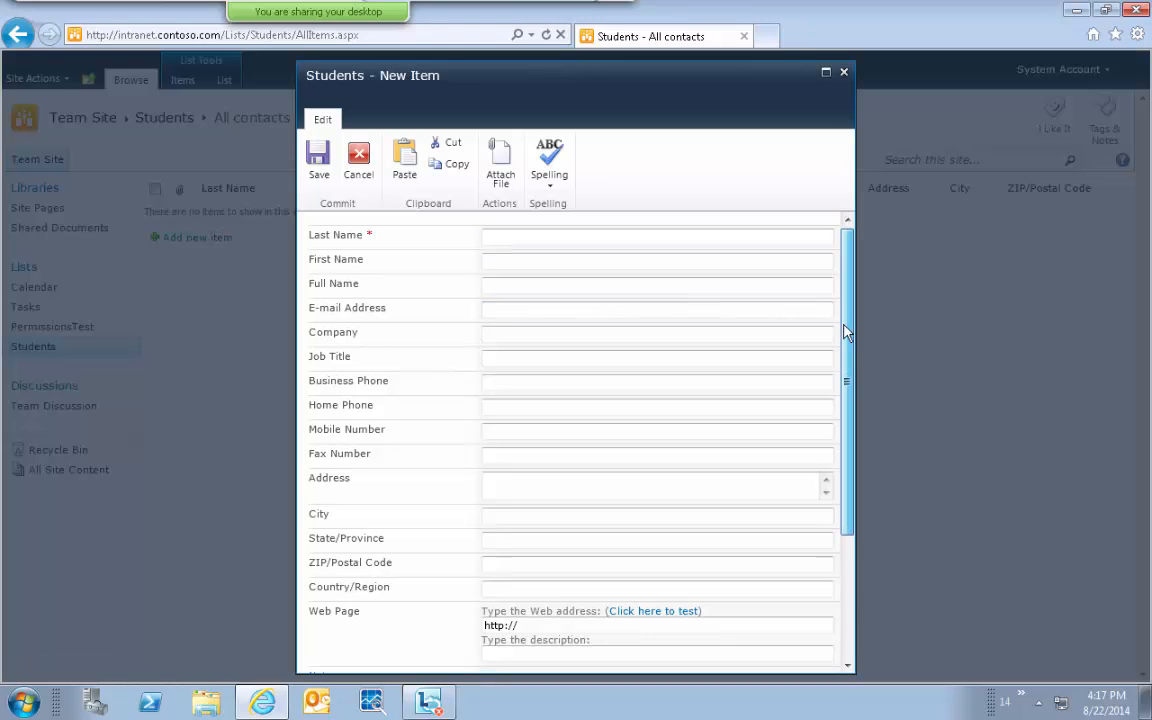
{"action": "left_click_drag", "start_coordinate": [849, 319], "coordinate": [853, 503]}
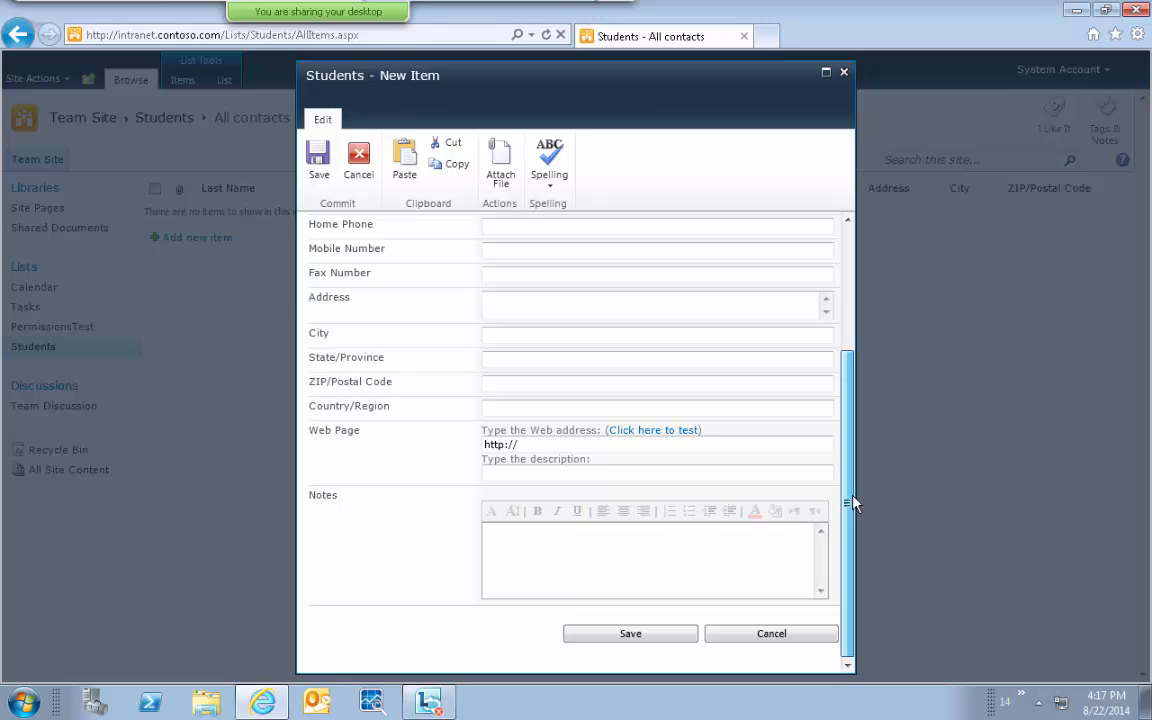
{"action": "left_click", "coordinate": [729, 550]}
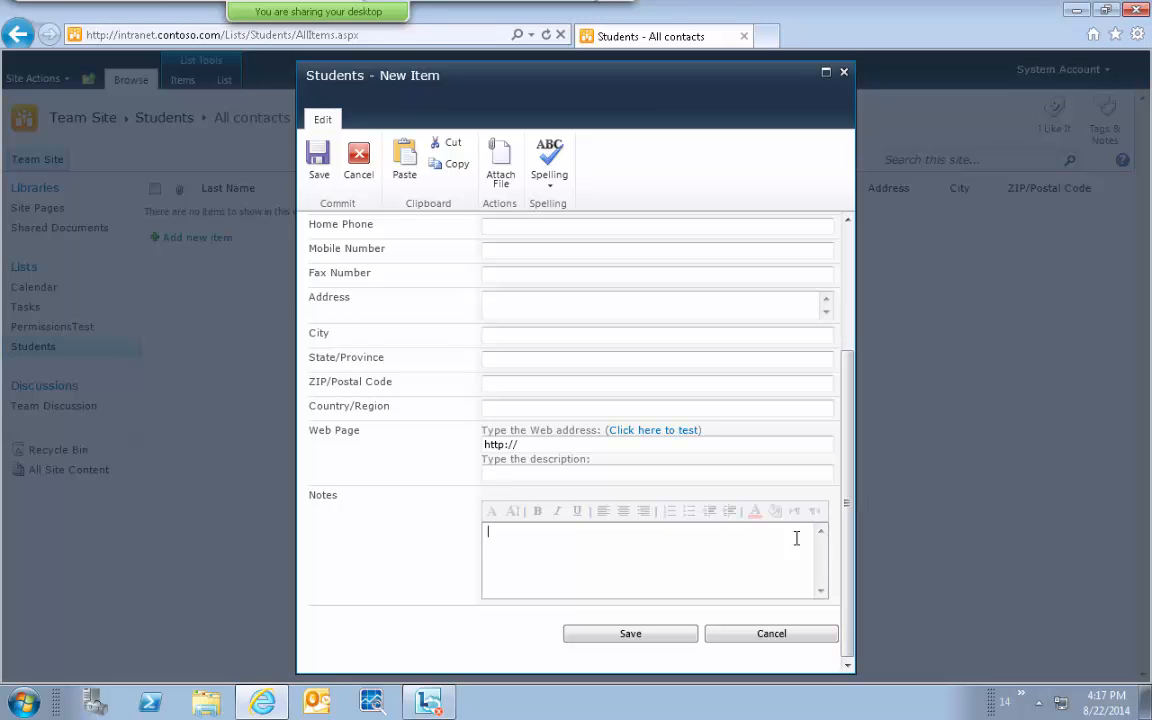
{"action": "left_click_drag", "start_coordinate": [848, 571], "coordinate": [858, 344]}
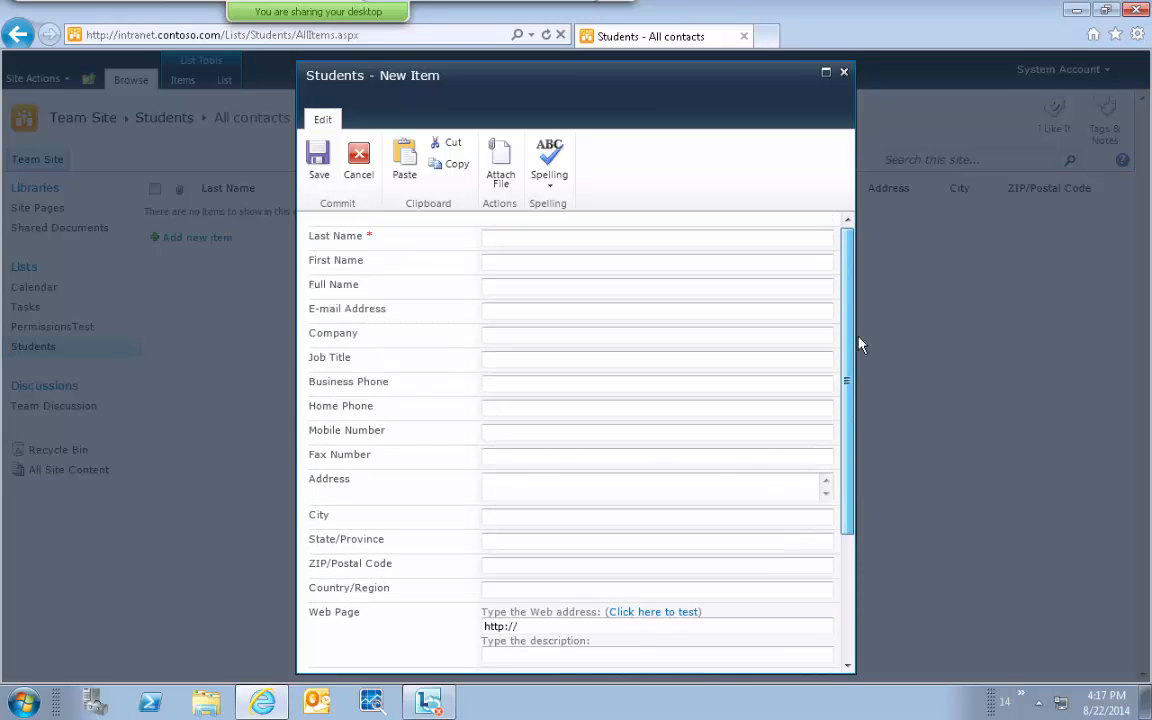
{"action": "left_click", "coordinate": [588, 284]}
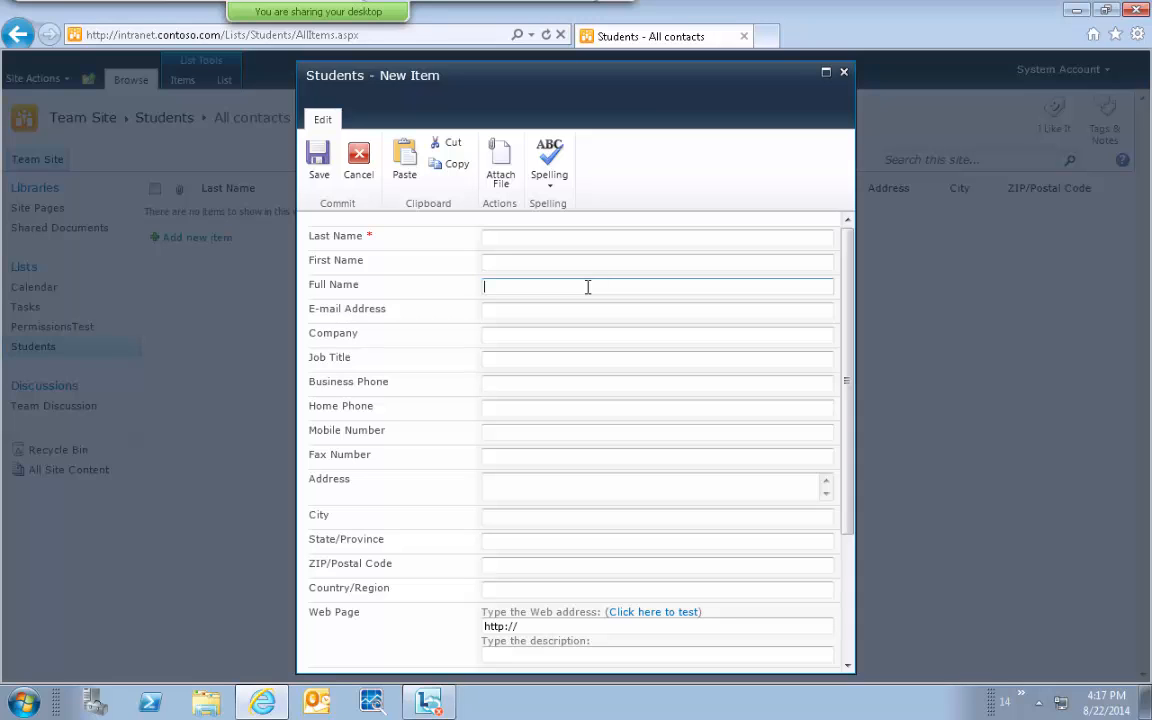
{"action": "left_click", "coordinate": [356, 158]}
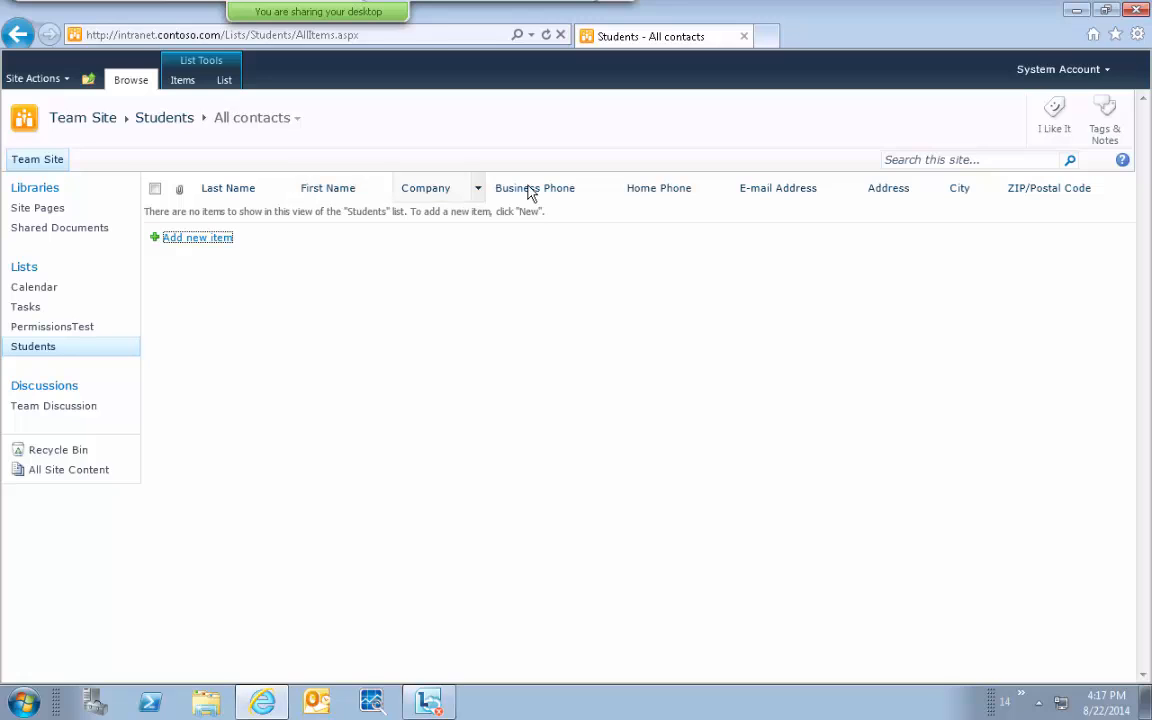
Reopen a blank New Item form and close it without saving.
{"action": "left_click", "coordinate": [195, 240]}
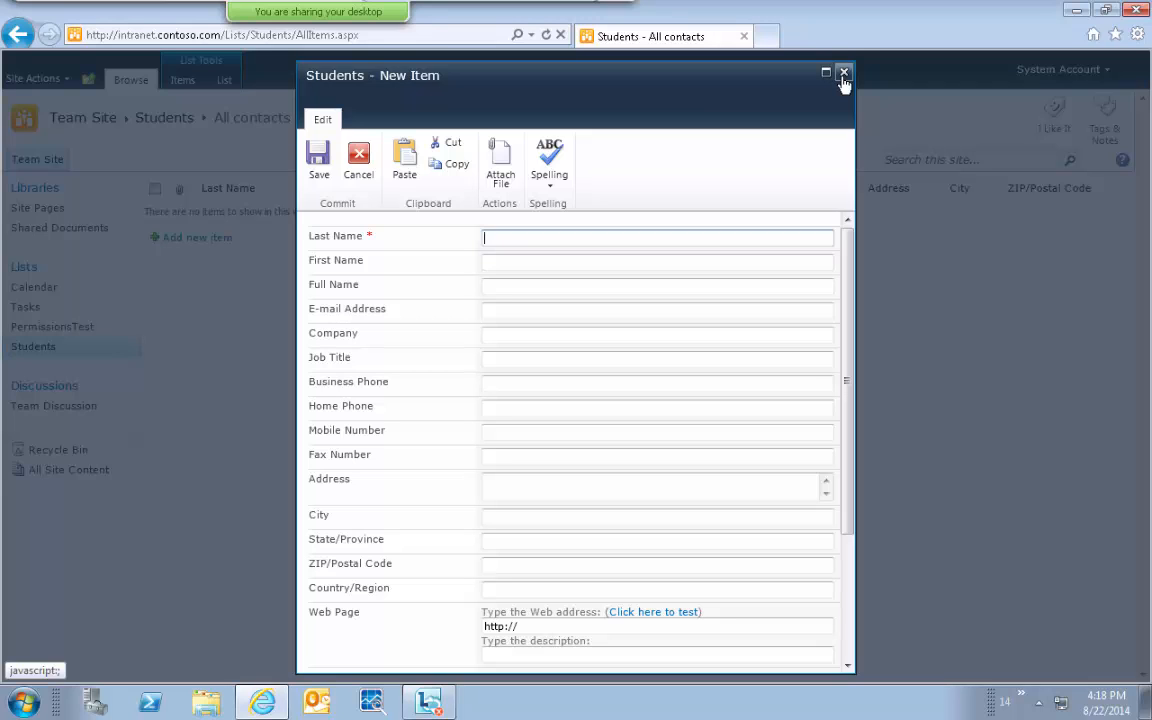
{"action": "left_click_drag", "start_coordinate": [846, 250], "coordinate": [847, 223]}
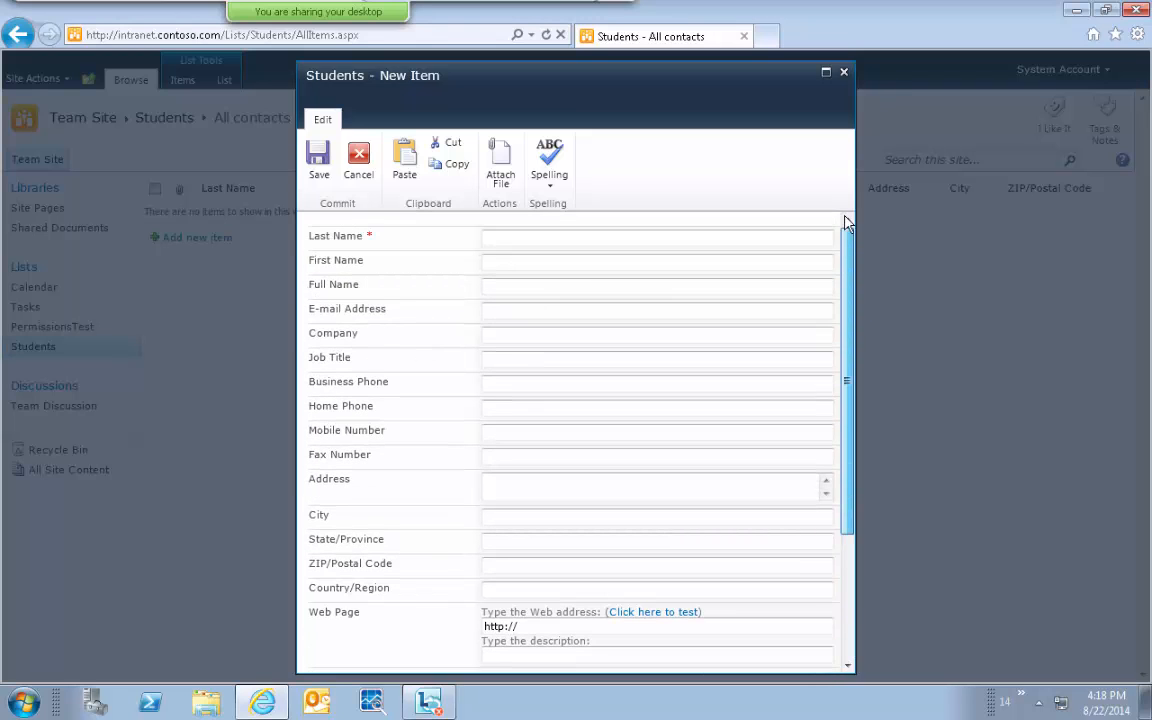
{"action": "left_click", "coordinate": [843, 72]}
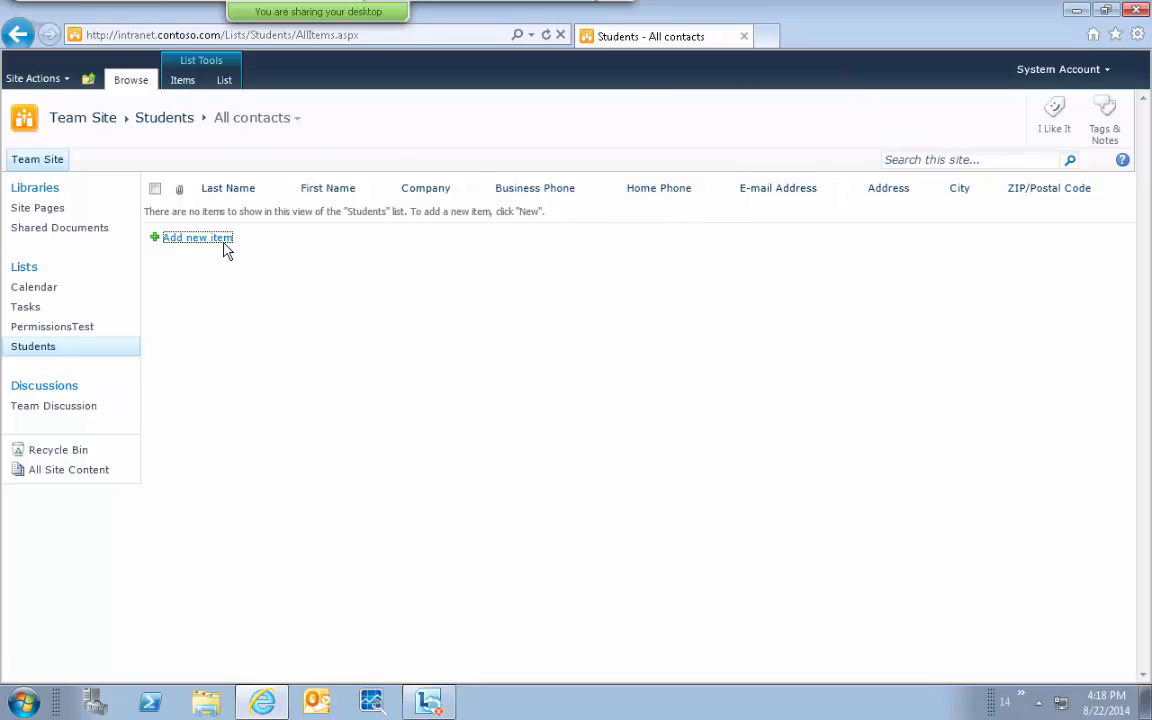
Use List > Customize Form to open the Students form in InfoPath Designer.
{"action": "left_click", "coordinate": [182, 81]}
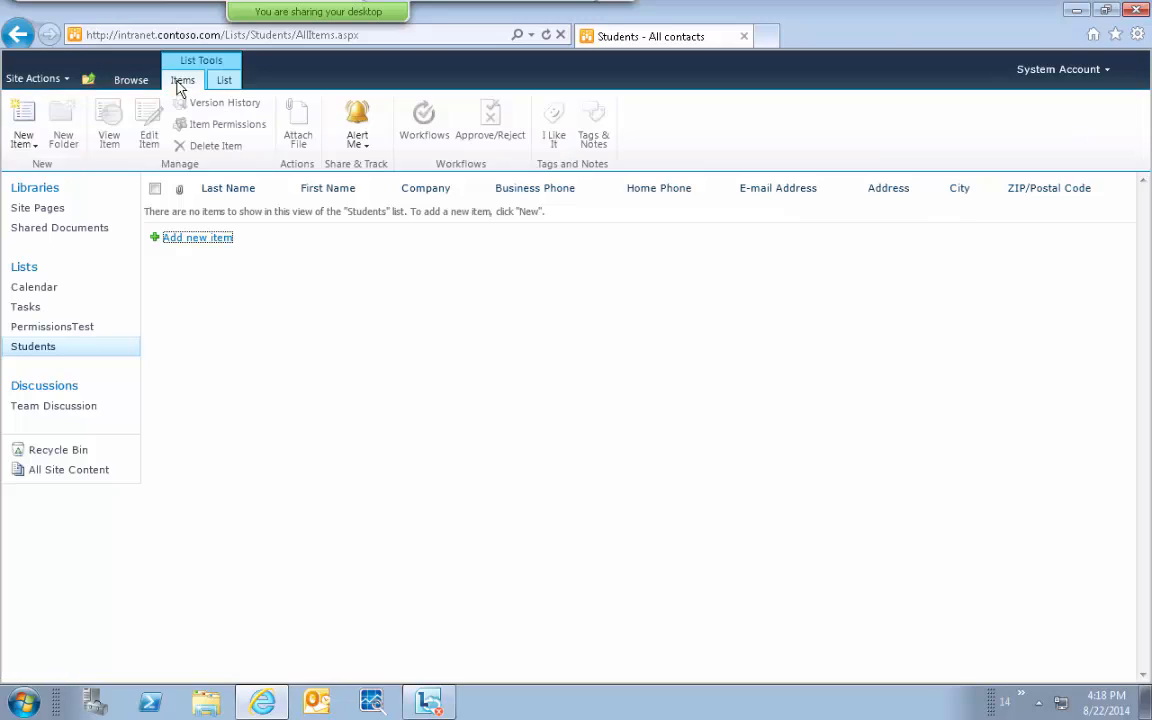
{"action": "left_click", "coordinate": [224, 81]}
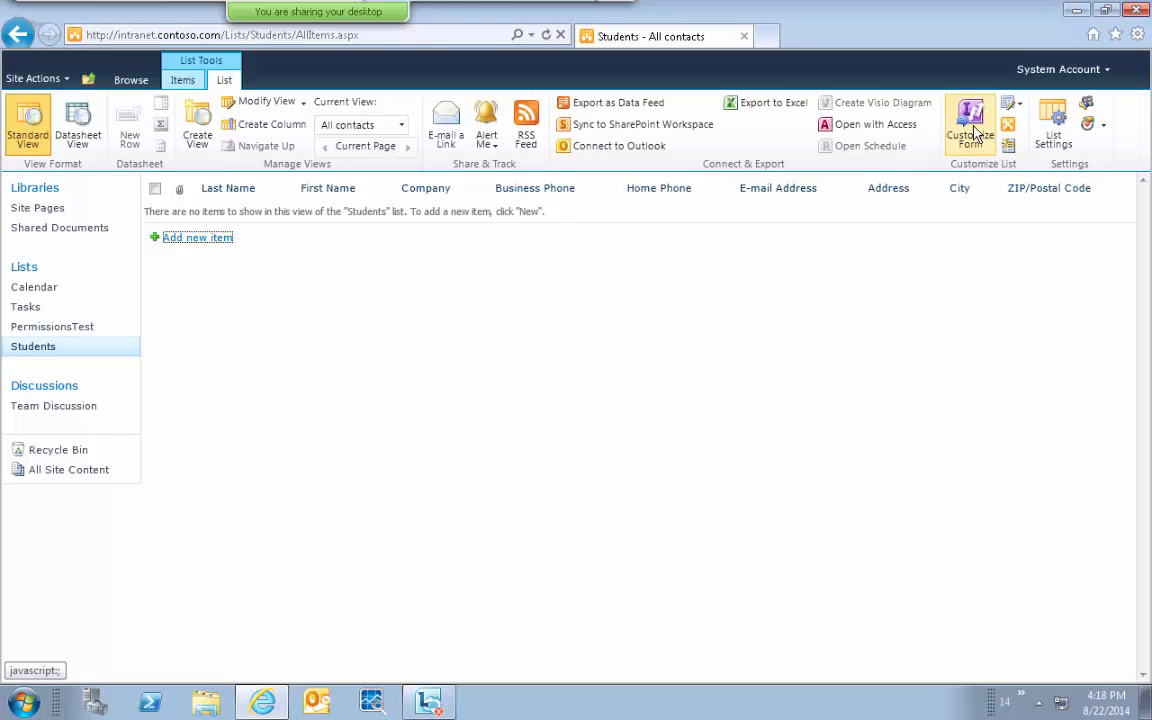
{"action": "left_click", "coordinate": [975, 135]}
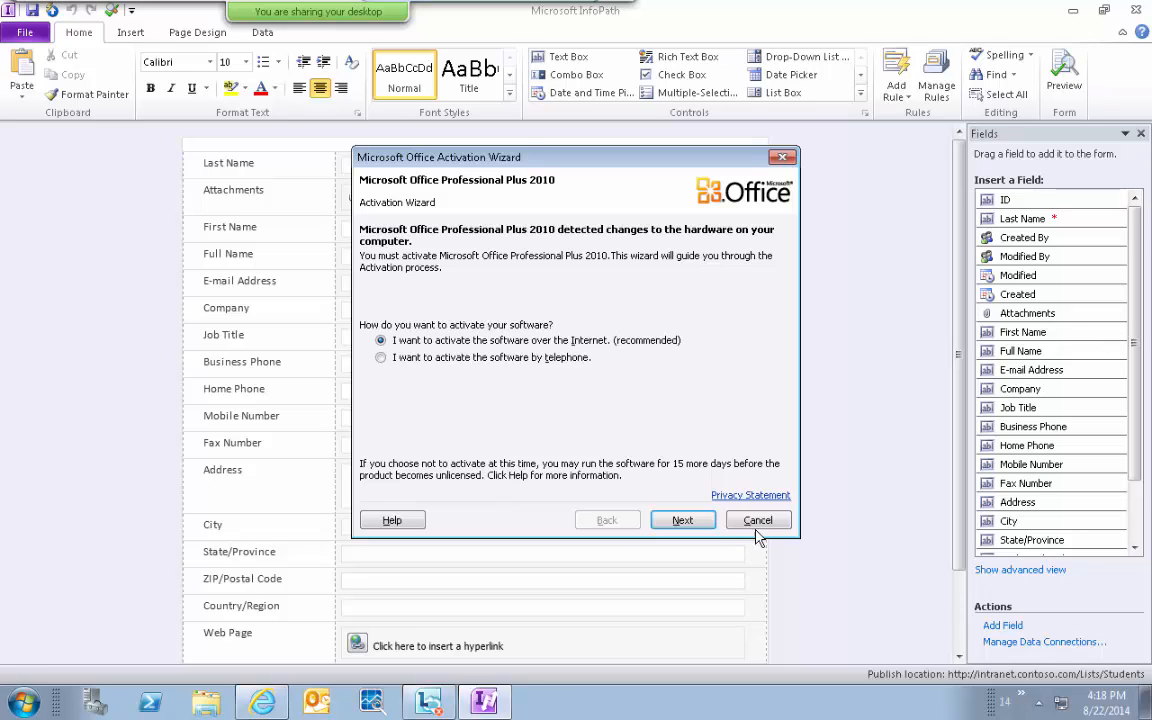
Dismiss the activation prompt and type 'Student Registration Form' on a new line above the table.
{"action": "left_click", "coordinate": [758, 521]}
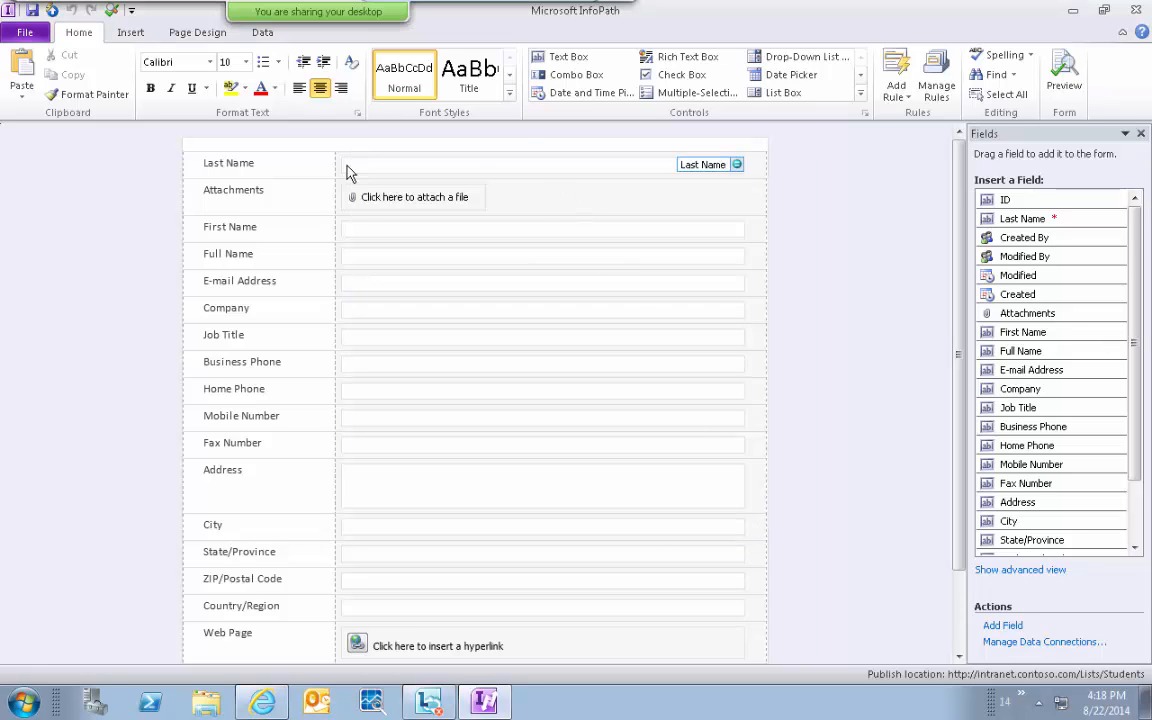
{"action": "left_click", "coordinate": [272, 145]}
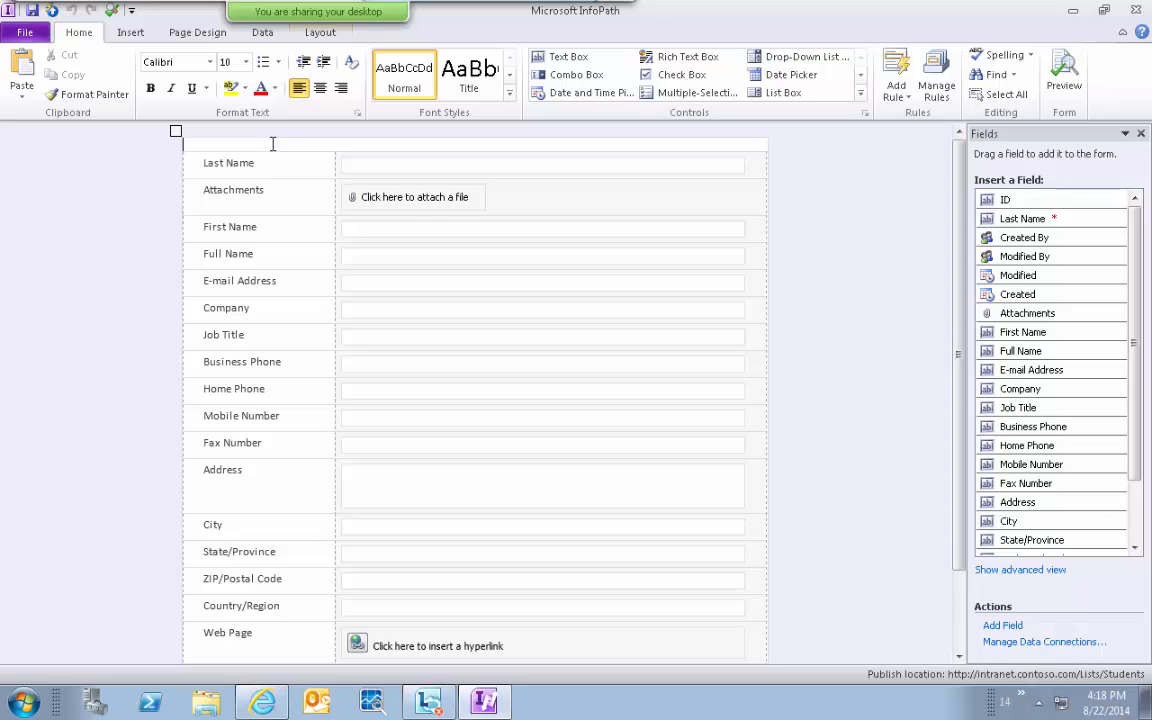
{"action": "key", "text": "Return"}
{"action": "key", "text": "Return"}
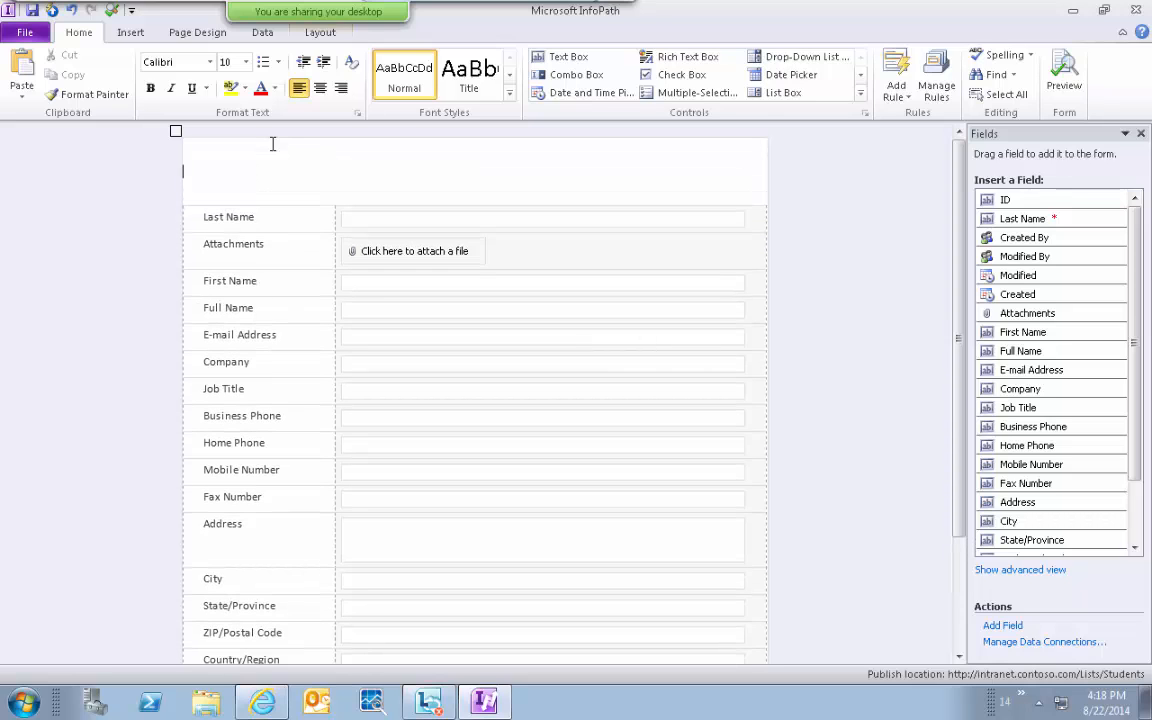
{"action": "scroll", "coordinate": [272, 144], "scroll_direction": "down", "scroll_amount": 3}
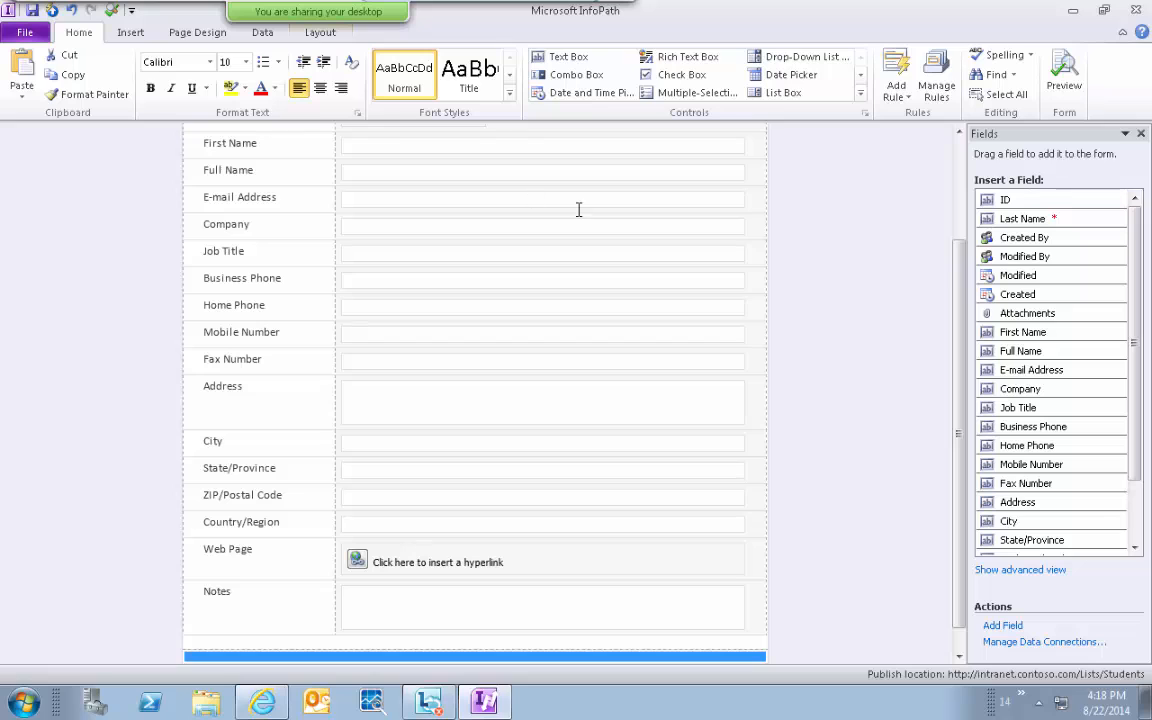
{"action": "scroll", "coordinate": [864, 152], "scroll_direction": "up", "scroll_amount": 3}
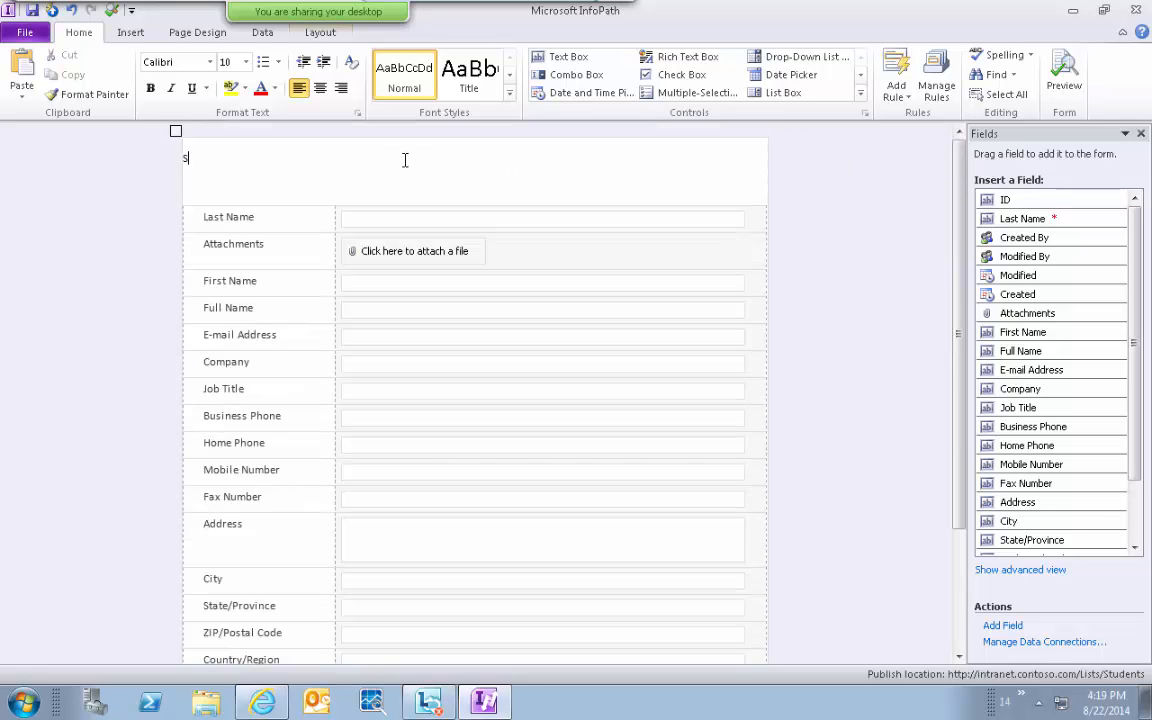
{"action": "type", "text": "tudent Registration Form"}
Make the title bold at 24 pt and remove the blank line beneath it.
{"action": "key", "text": "shift+Home"}
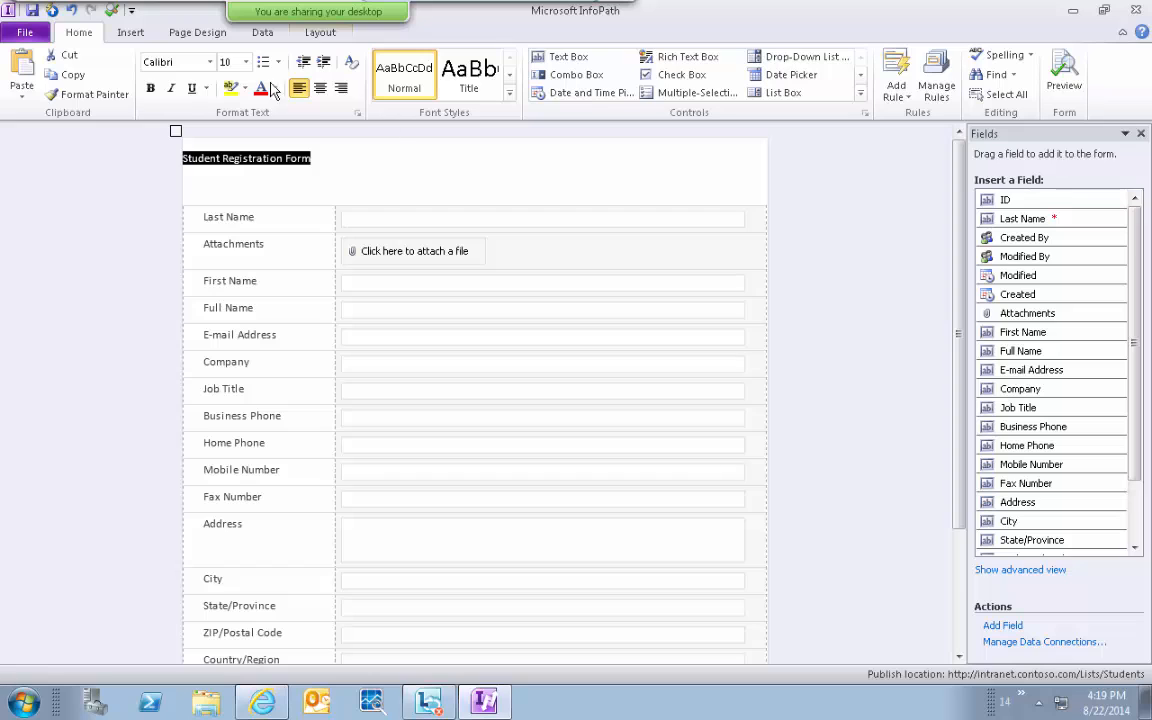
{"action": "left_click", "coordinate": [150, 88]}
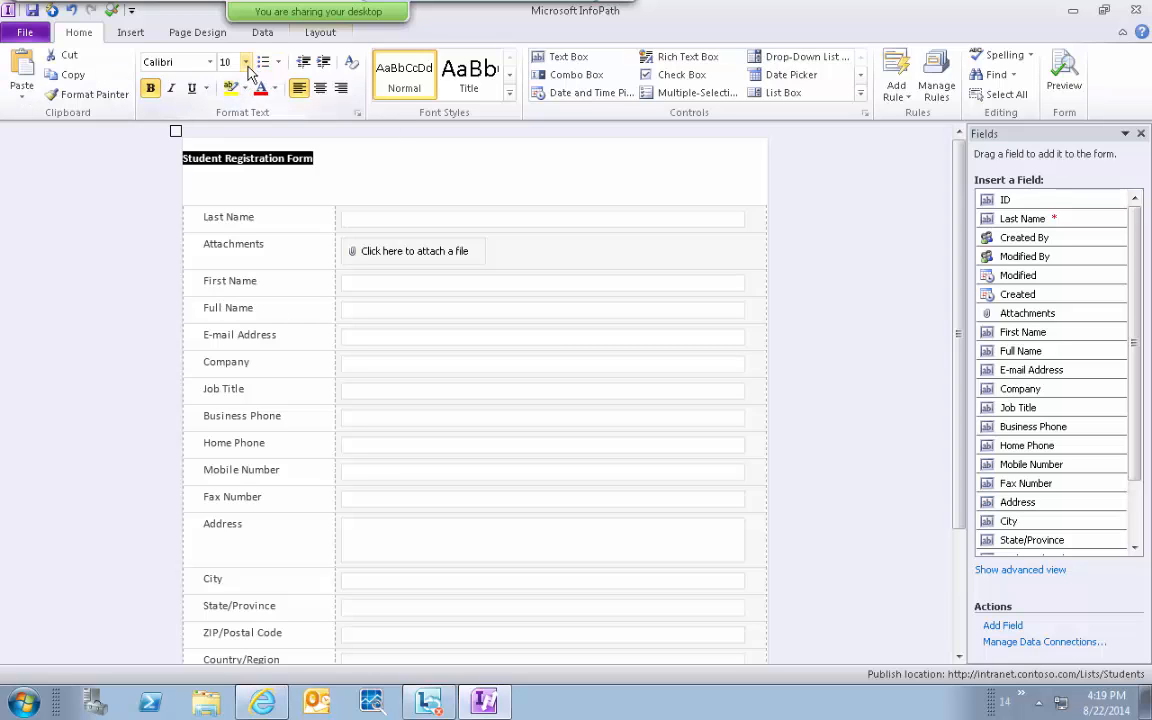
{"action": "left_click", "coordinate": [246, 63]}
{"action": "left_click", "coordinate": [229, 160]}
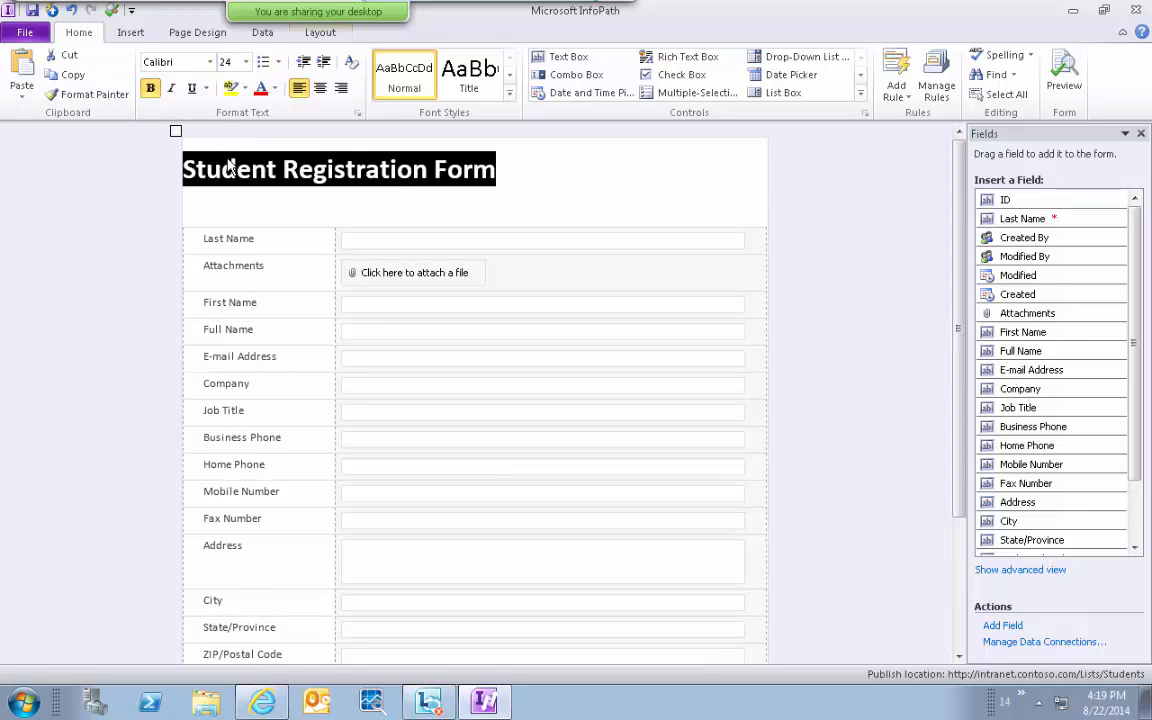
{"action": "left_click", "coordinate": [304, 208]}
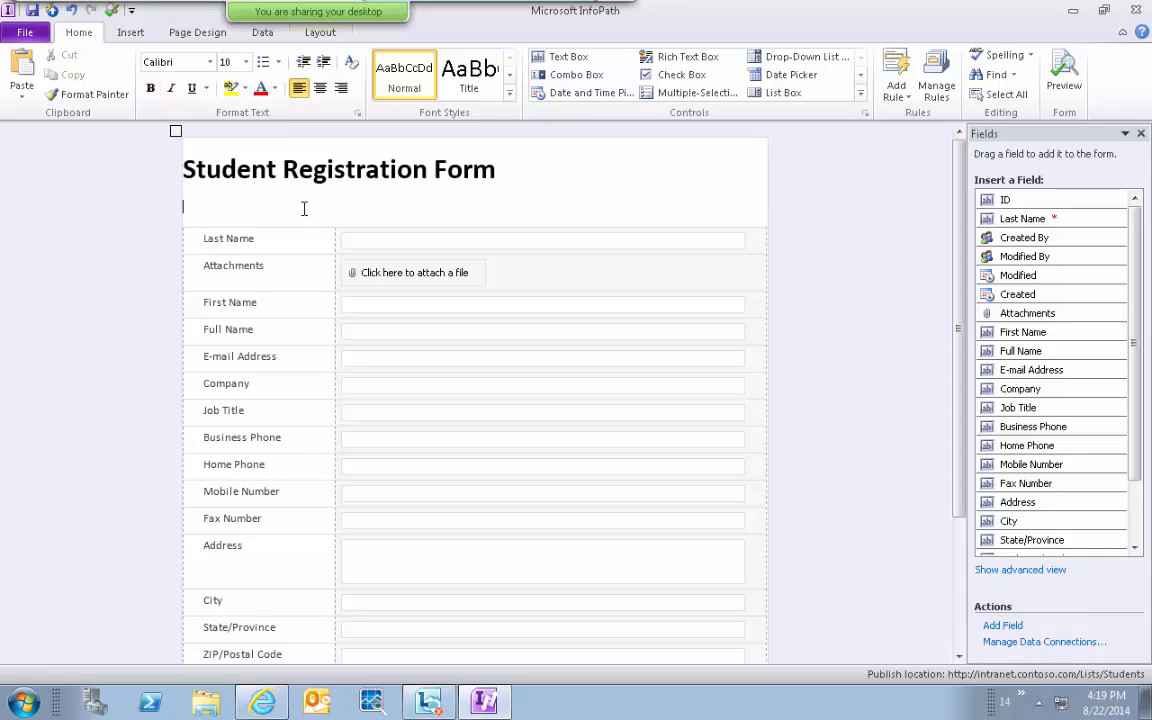
{"action": "key", "text": "BackSpace"}
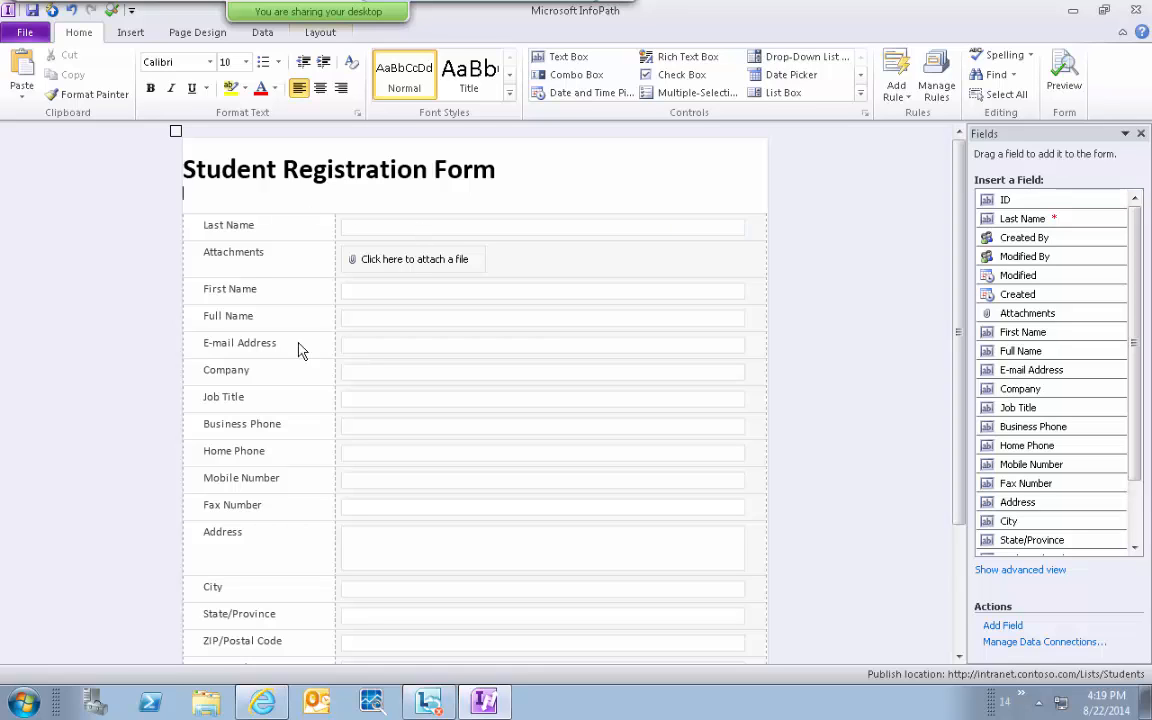
Delete the Attachments and Full Name rows from the form table.
{"action": "left_click", "coordinate": [238, 256]}
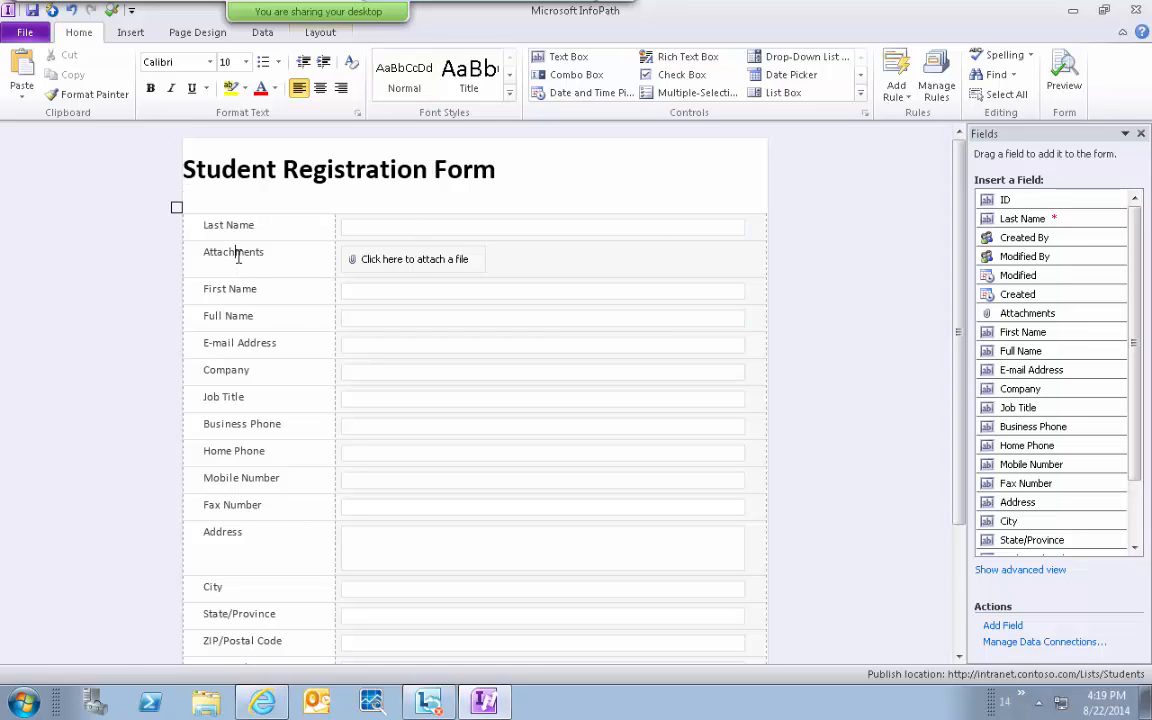
{"action": "left_click", "coordinate": [183, 256]}
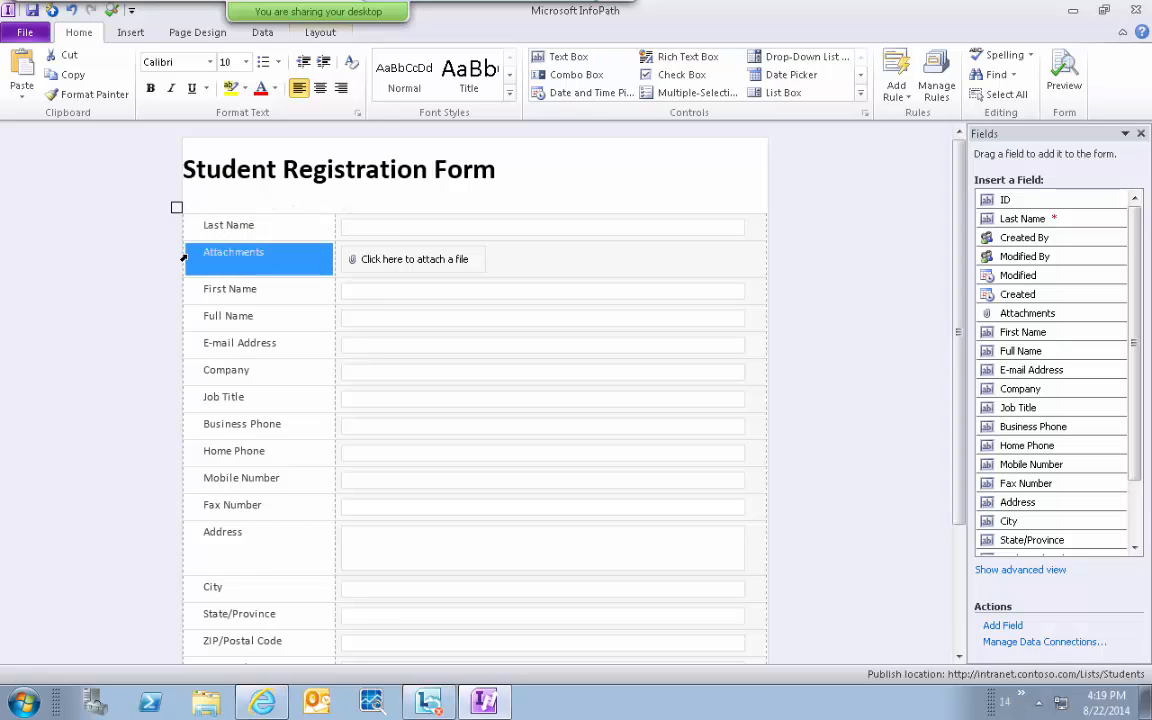
{"action": "right_click", "coordinate": [183, 258]}
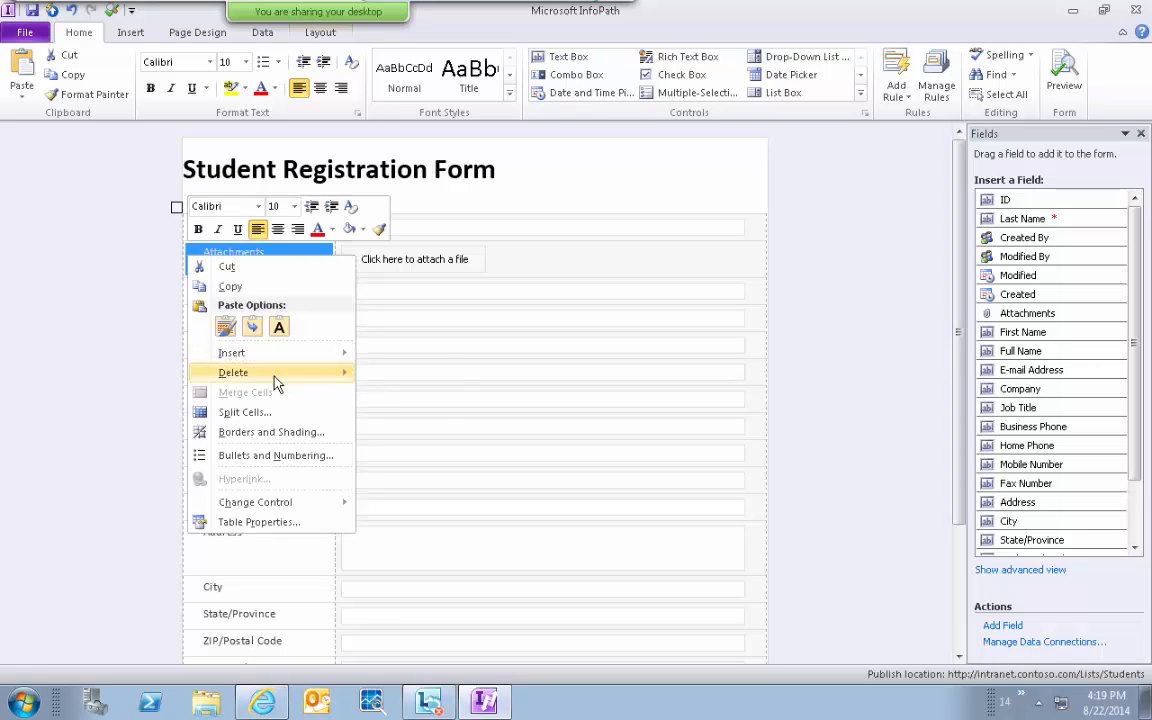
{"action": "mouse_move", "coordinate": [275, 379]}
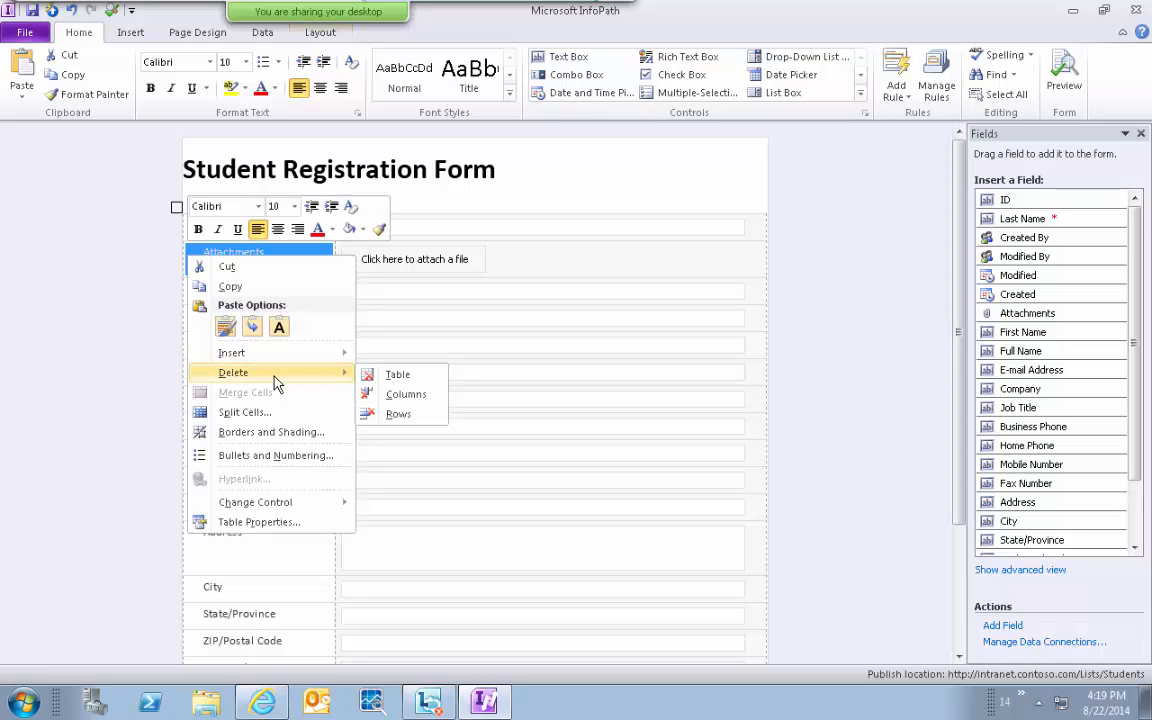
{"action": "left_click", "coordinate": [397, 414]}
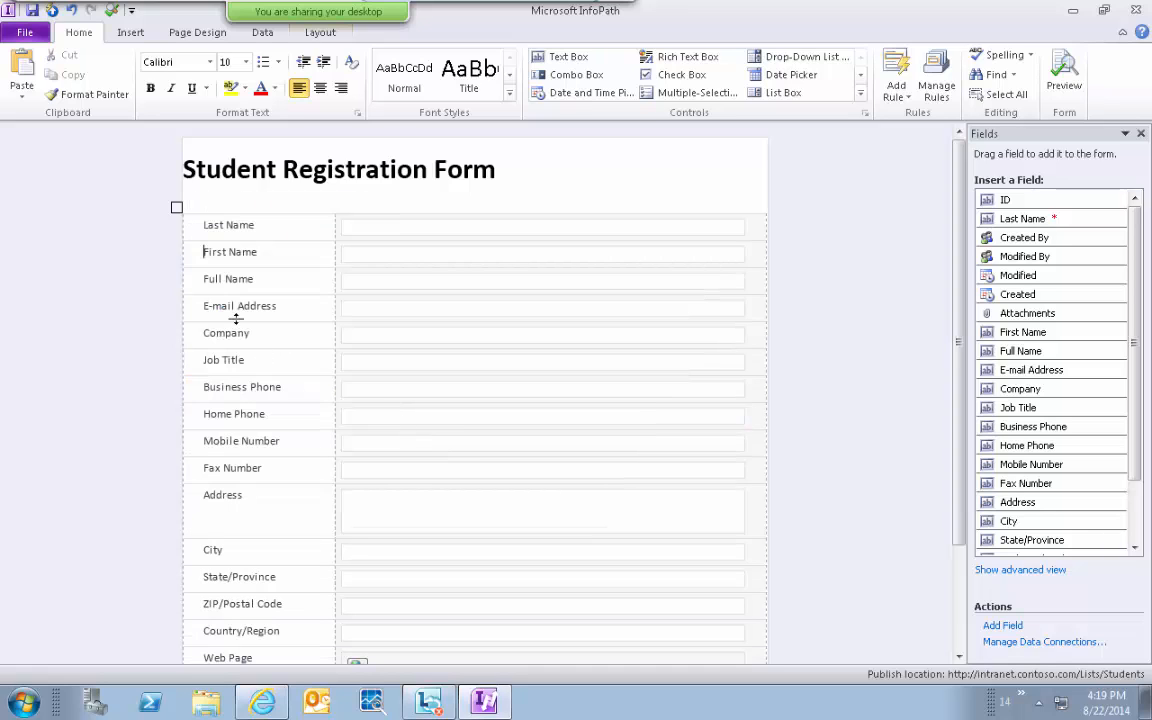
{"action": "left_click", "coordinate": [187, 285]}
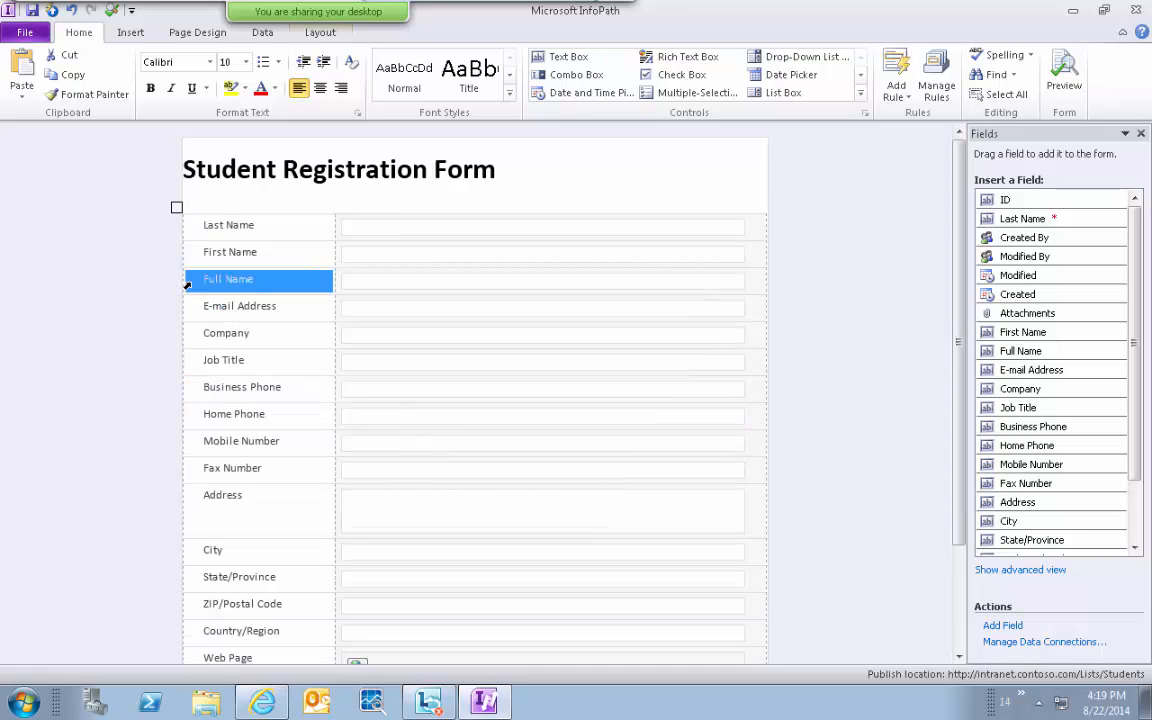
{"action": "right_click", "coordinate": [187, 285]}
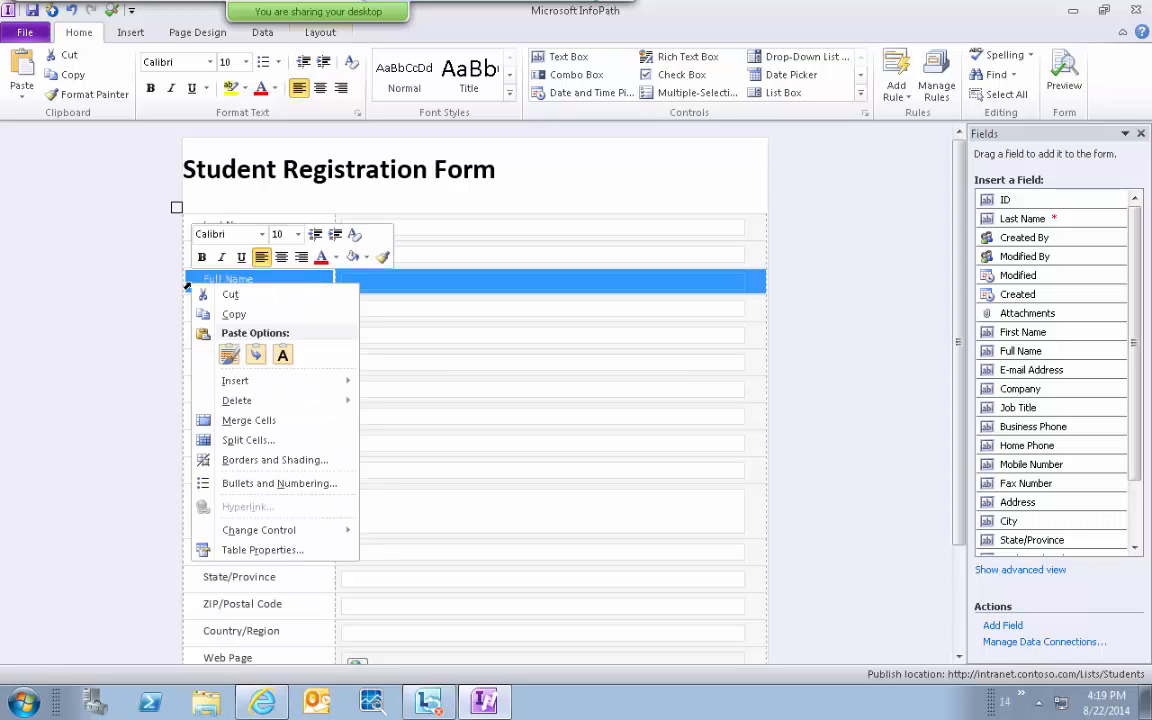
{"action": "mouse_move", "coordinate": [278, 404]}
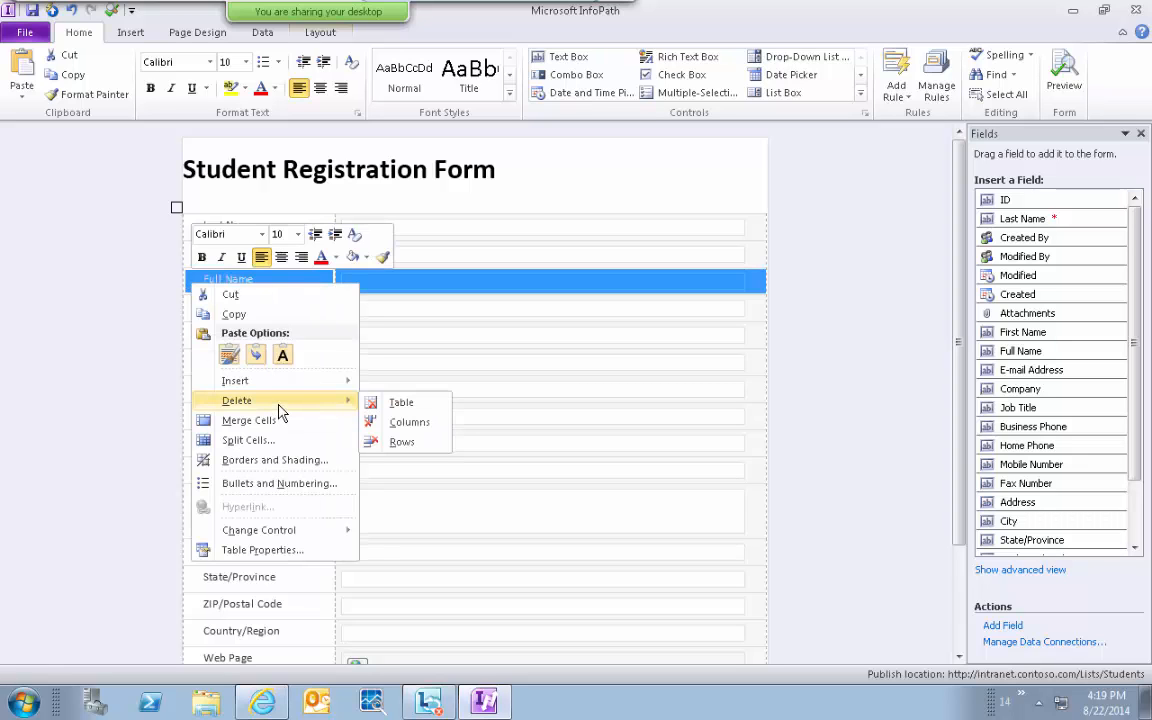
{"action": "left_click", "coordinate": [395, 441]}
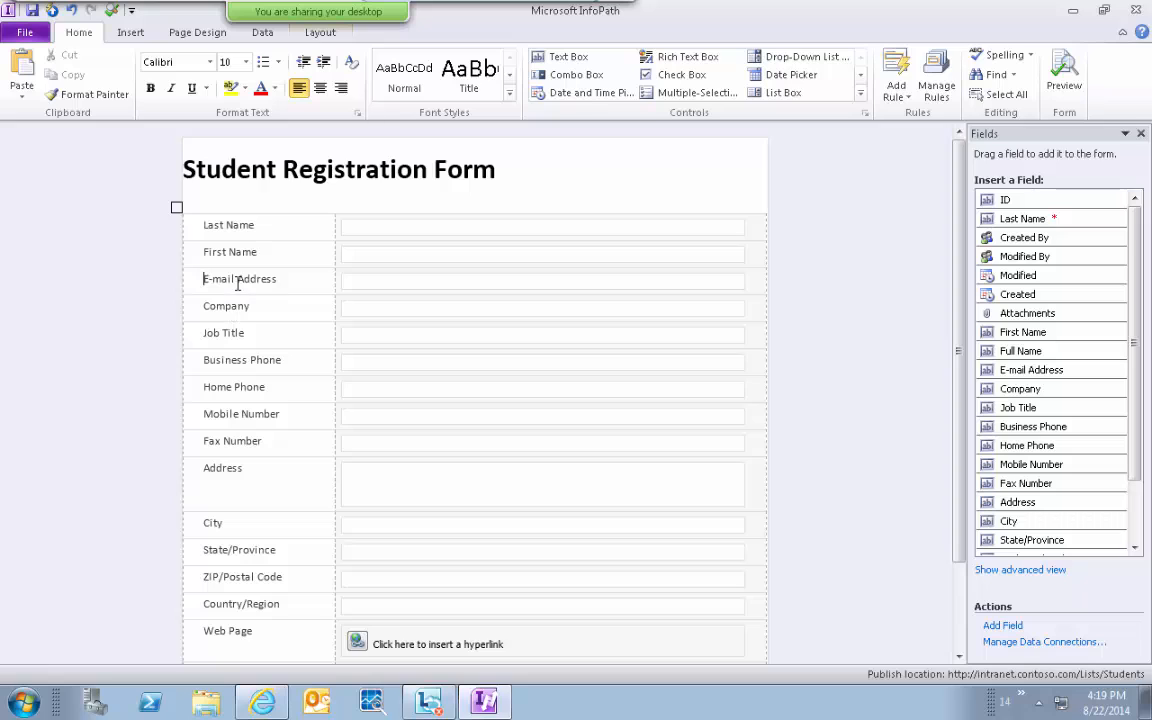
Delete the Web Page and Notes rows at the bottom of the table.
{"action": "scroll", "coordinate": [865, 565], "scroll_direction": "down", "scroll_amount": 3}
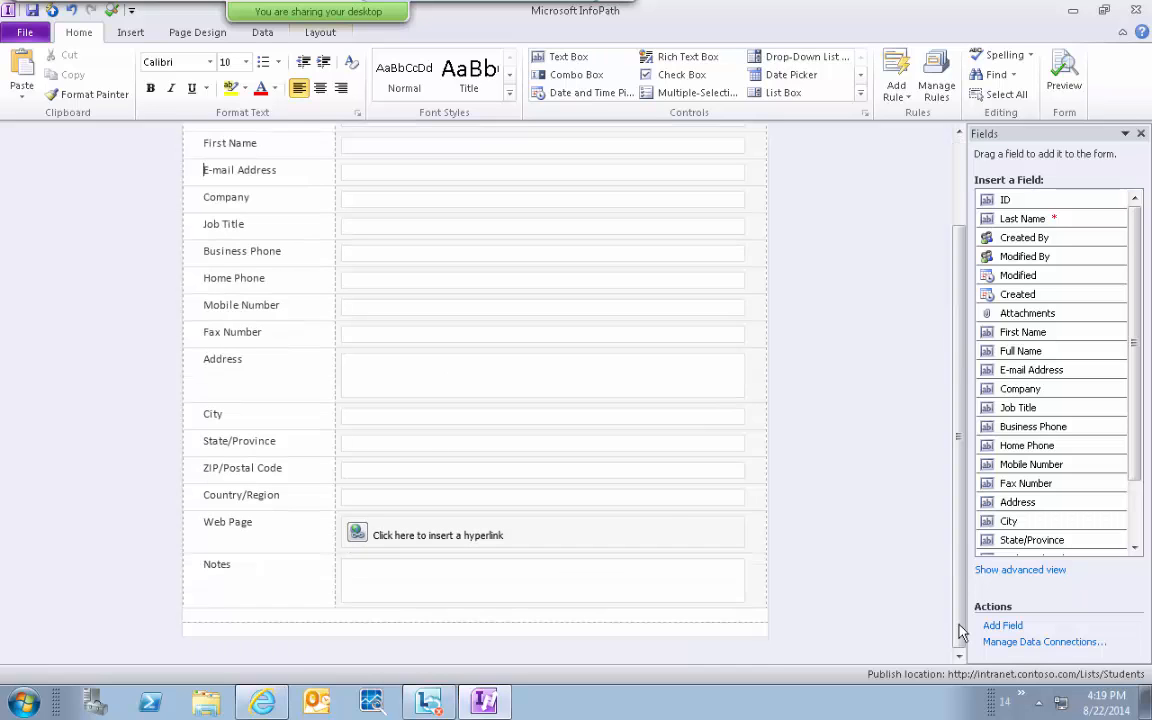
{"action": "mouse_move", "coordinate": [193, 537]}
{"action": "left_mouse_down"}
{"action": "mouse_move", "coordinate": [190, 572]}
{"action": "mouse_move", "coordinate": [185, 538]}
{"action": "left_mouse_up"}
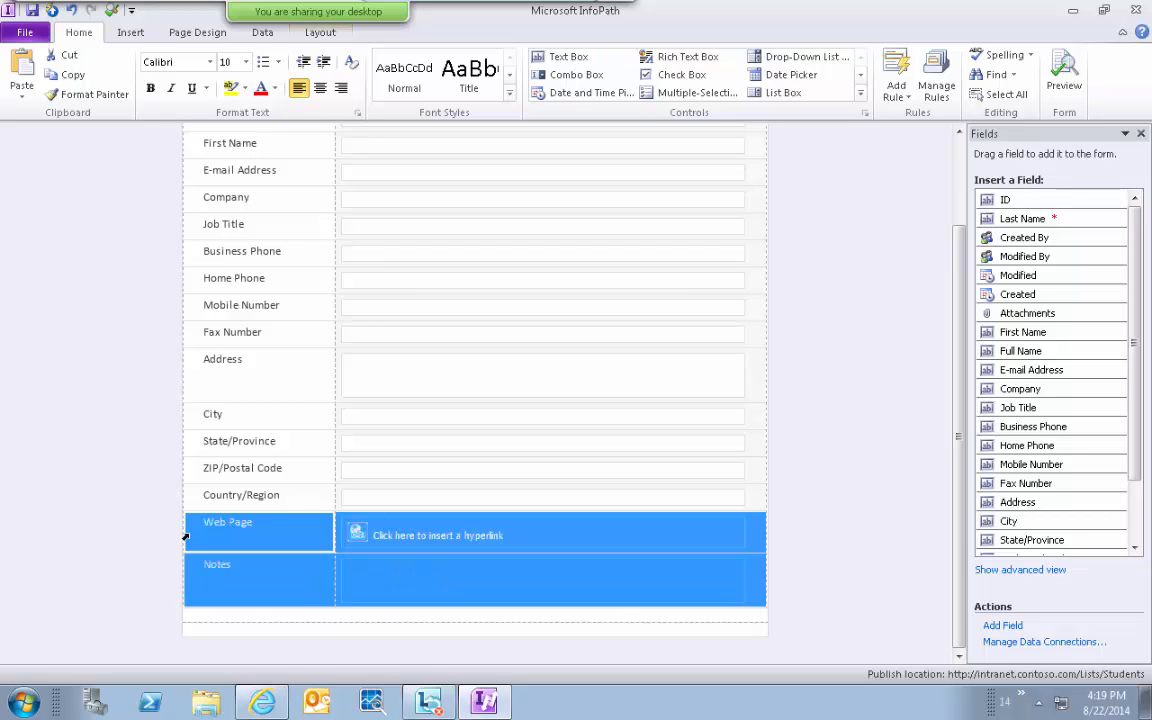
{"action": "right_click", "coordinate": [187, 538]}
{"action": "mouse_move", "coordinate": [268, 378]}
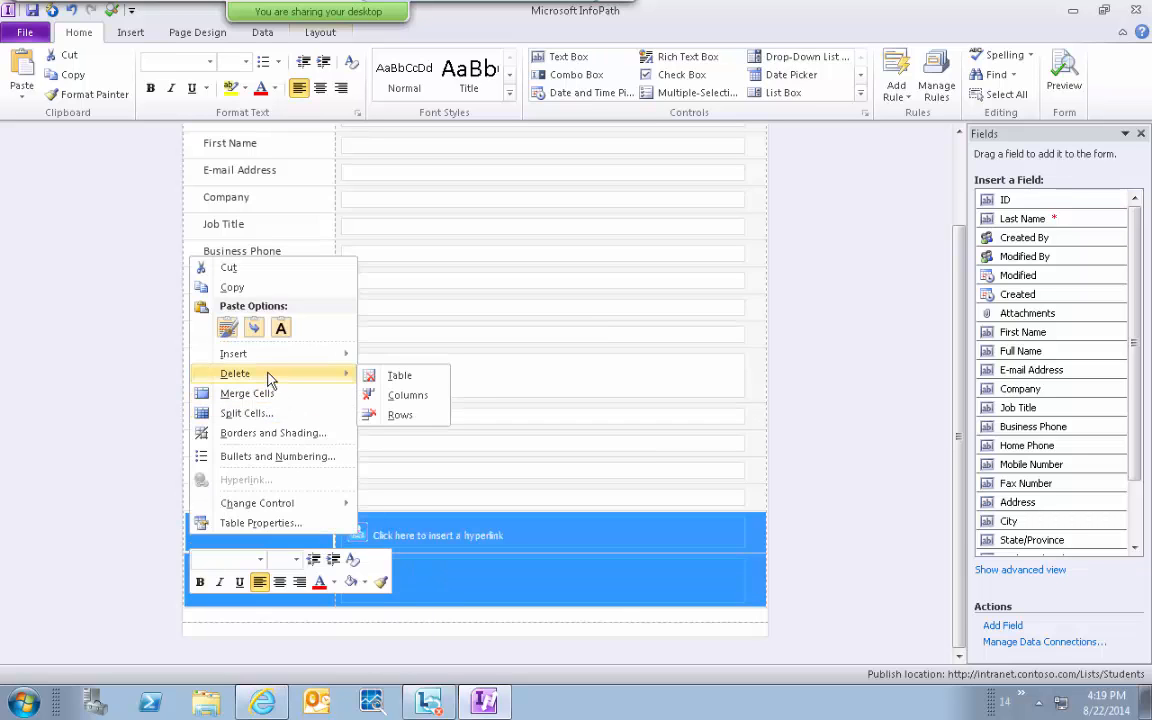
{"action": "left_click", "coordinate": [400, 414]}
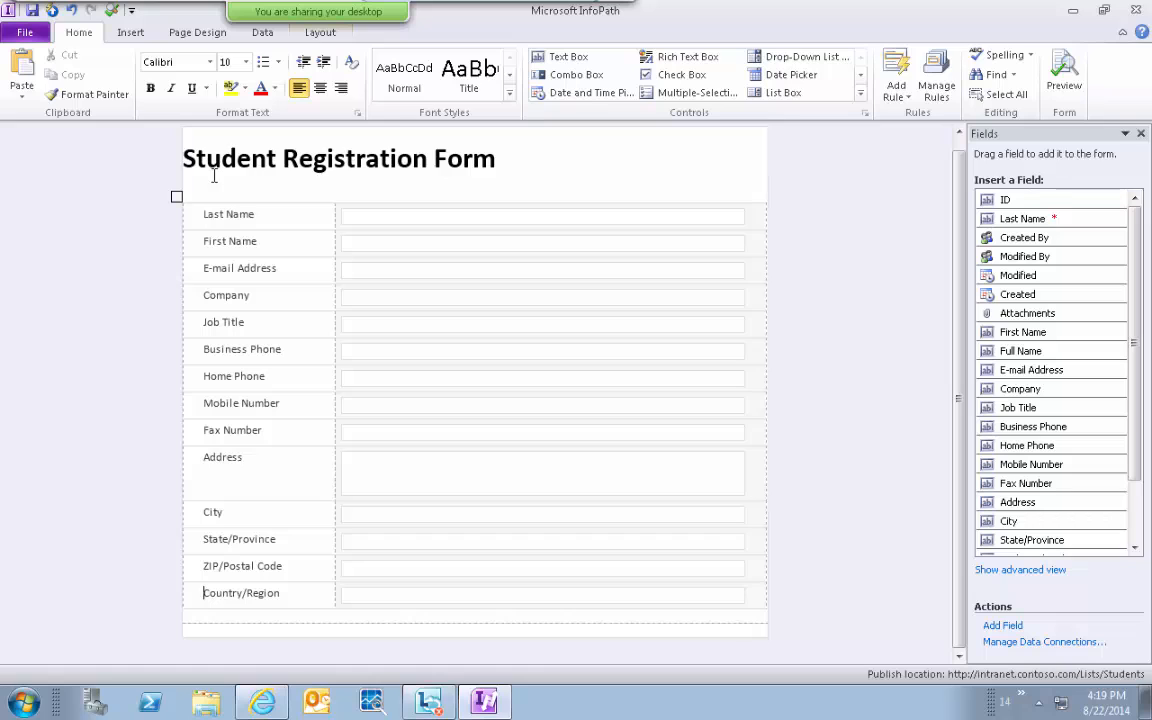
Center the 'Student Registration Form' title.
{"action": "left_click_drag", "start_coordinate": [184, 160], "coordinate": [496, 160]}
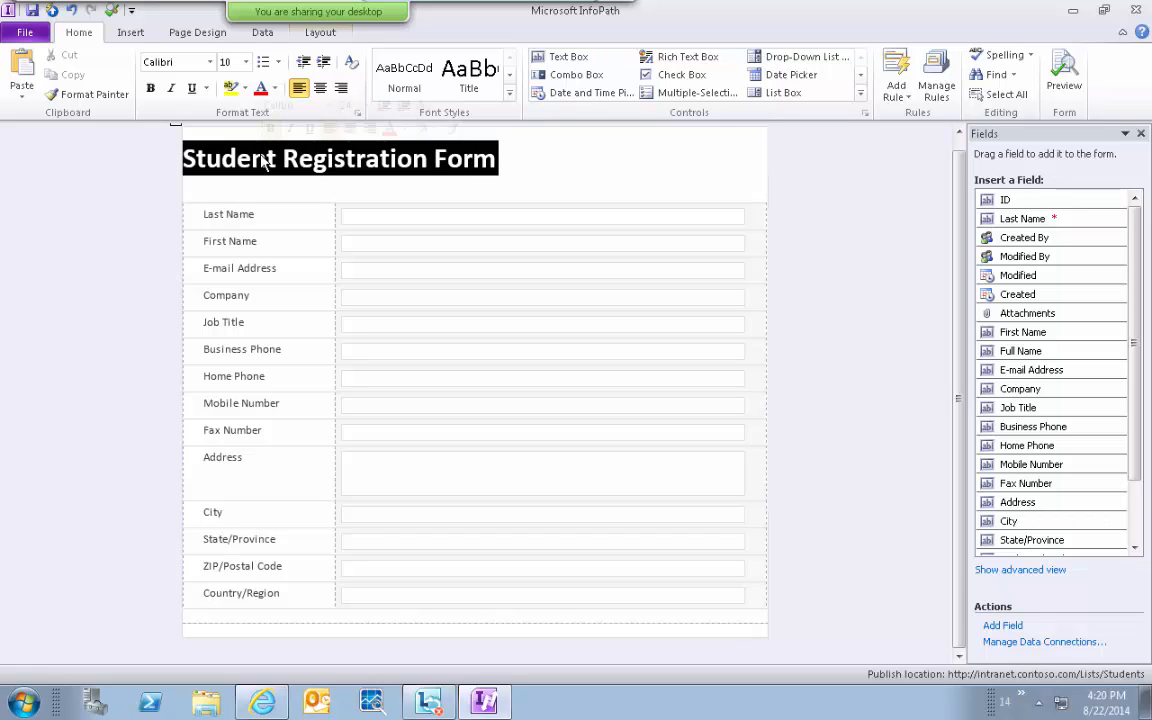
{"action": "left_click", "coordinate": [320, 88]}
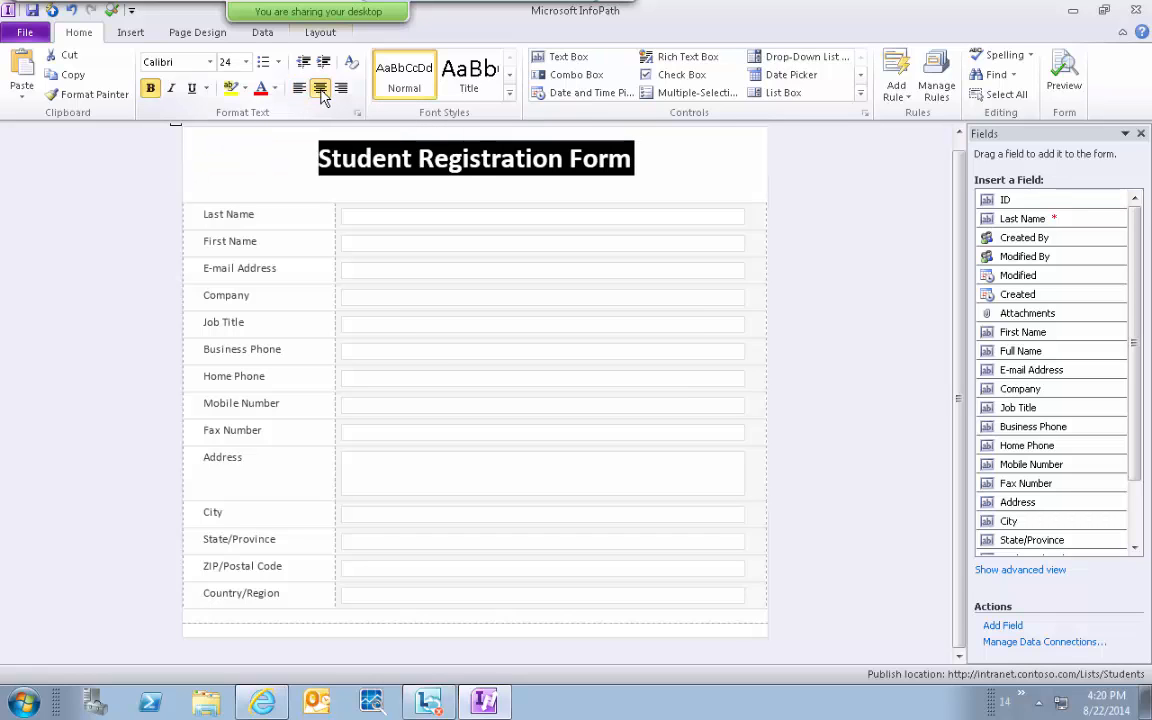
{"action": "left_click", "coordinate": [306, 157]}
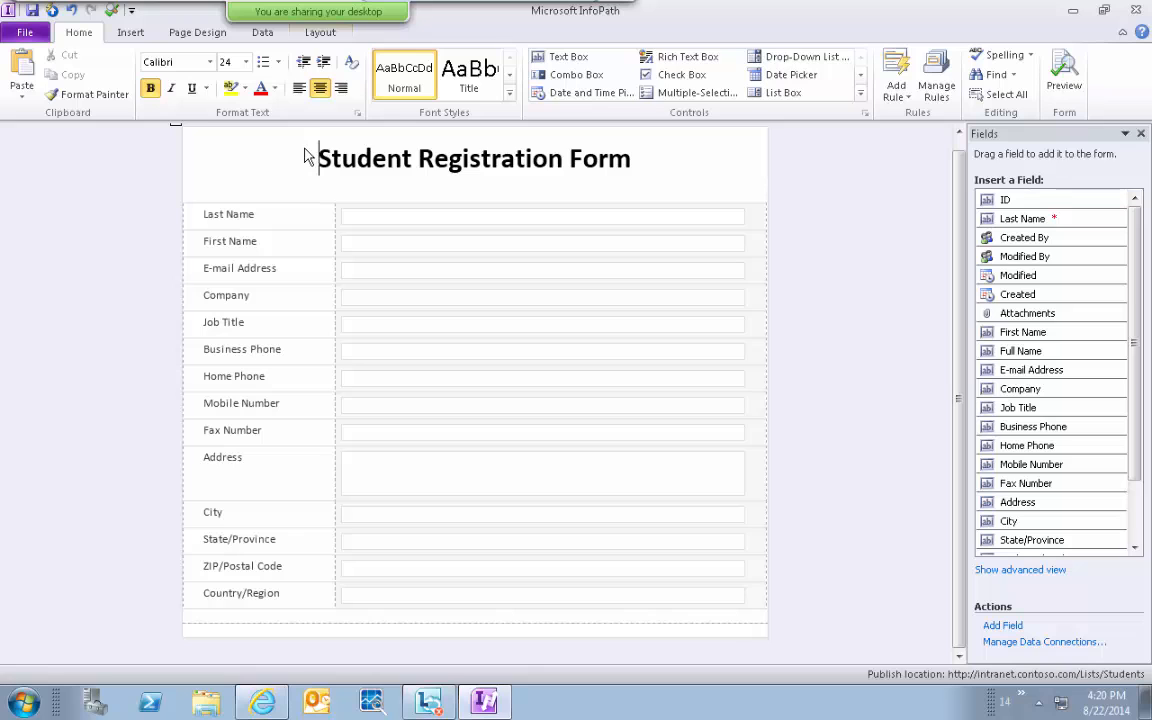
Save the form template as 'Template' on the Desktop.
{"action": "left_click", "coordinate": [32, 12]}
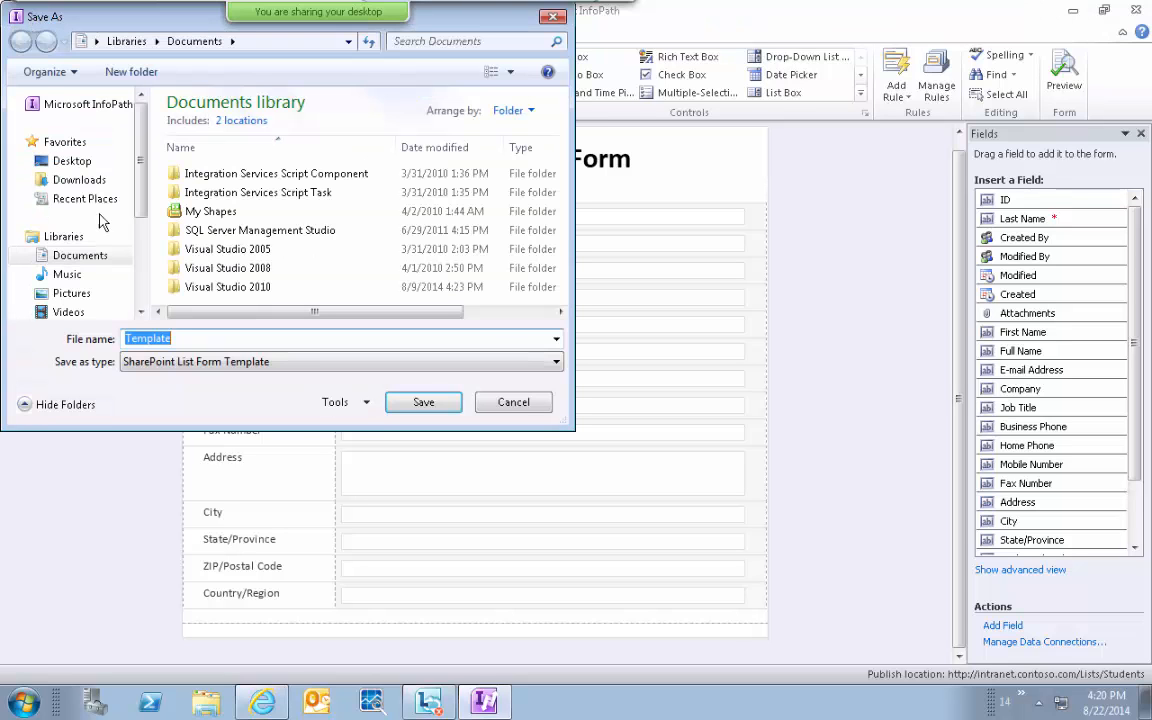
{"action": "left_click", "coordinate": [70, 160]}
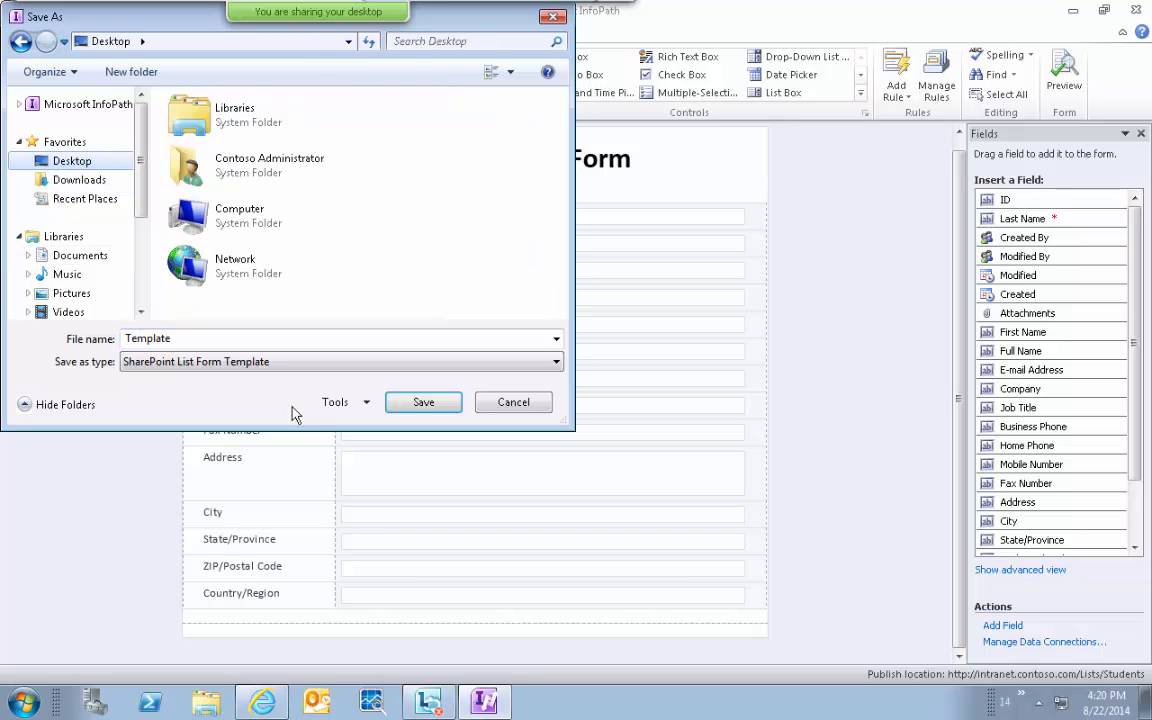
{"action": "left_click", "coordinate": [412, 404]}
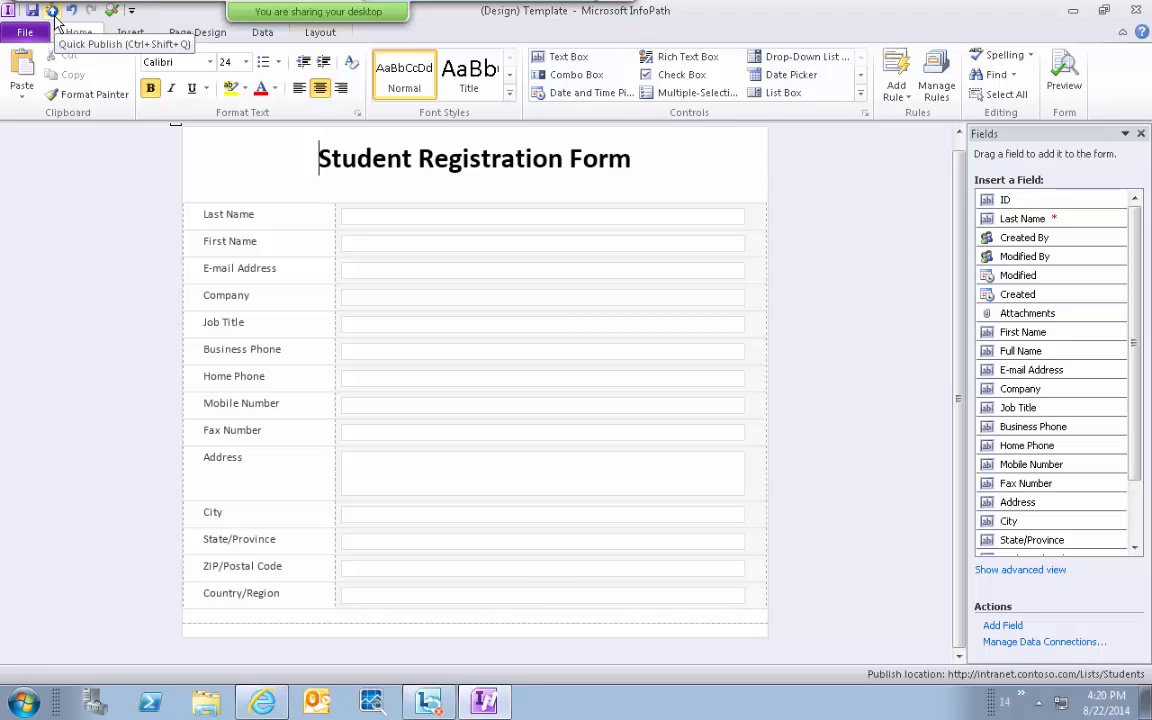
Quick Publish the template to the Students list and open that list in the browser.
{"action": "left_click", "coordinate": [54, 14]}
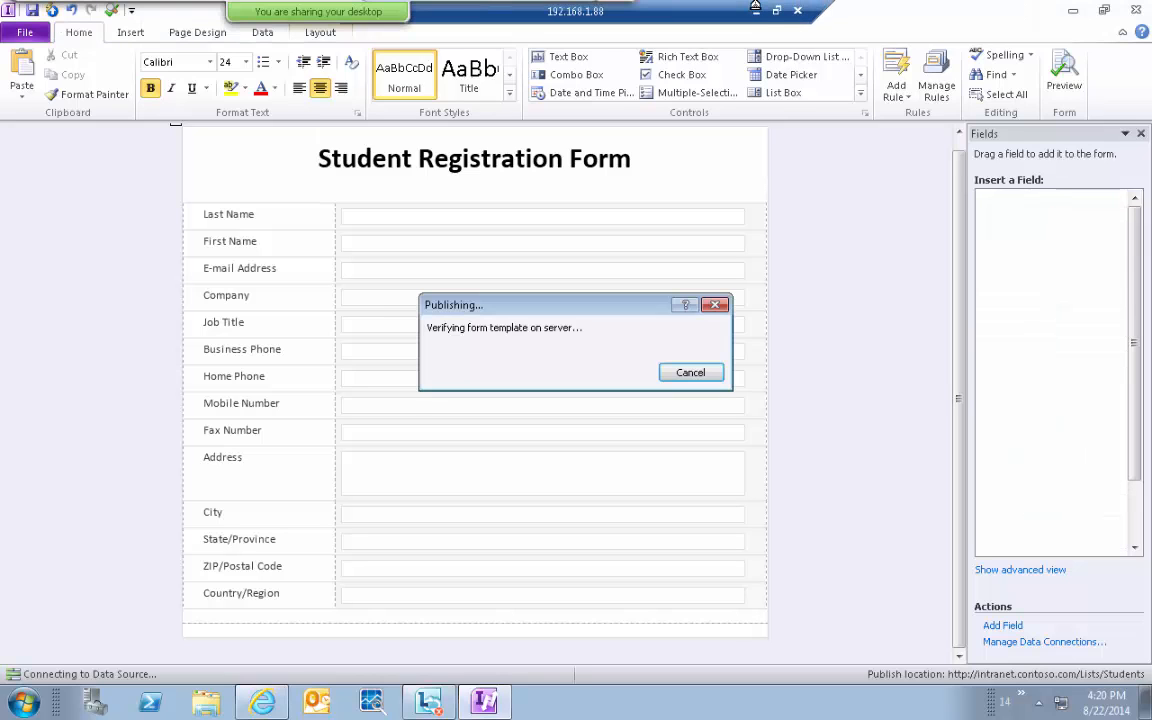
{"action": "left_click", "coordinate": [756, 11]}
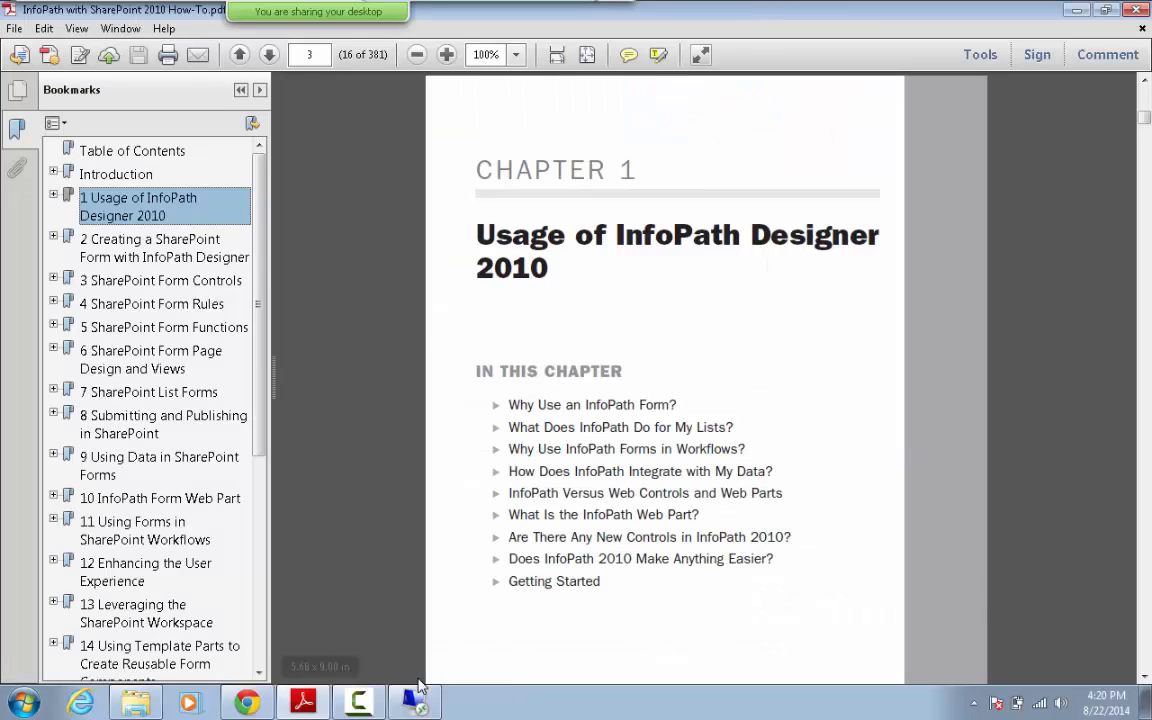
{"action": "left_click", "coordinate": [356, 704]}
{"action": "left_click", "coordinate": [358, 704]}
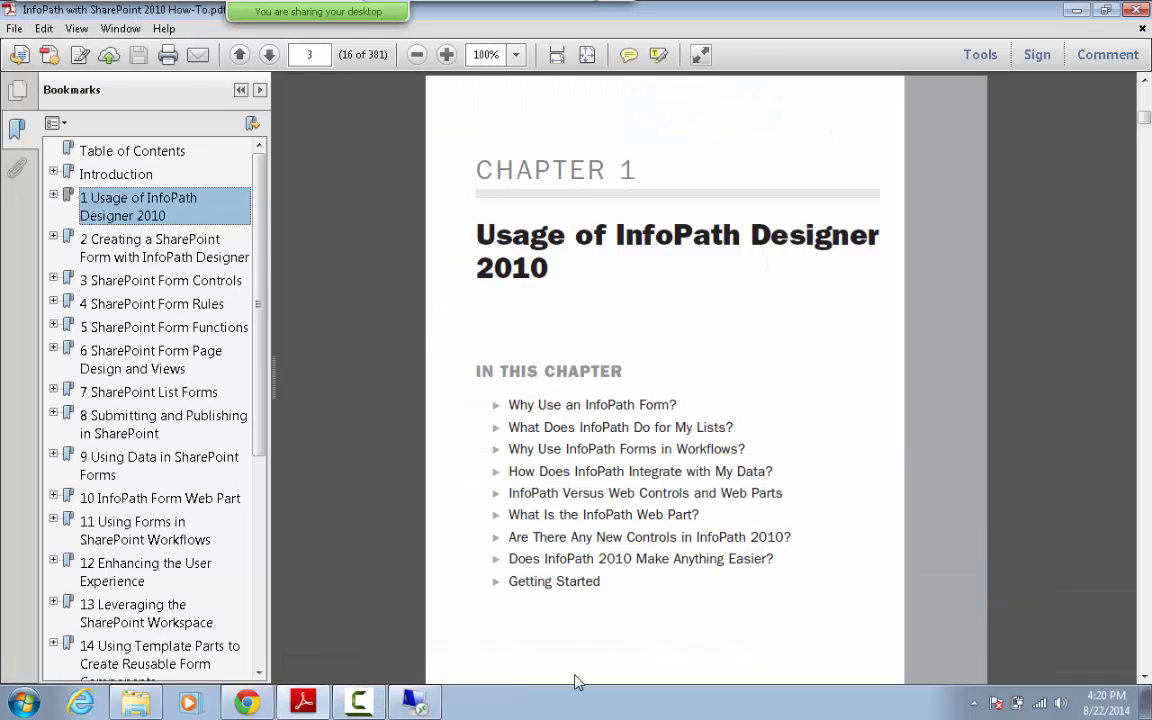
{"action": "left_click", "coordinate": [381, 704]}
{"action": "left_click", "coordinate": [413, 703]}
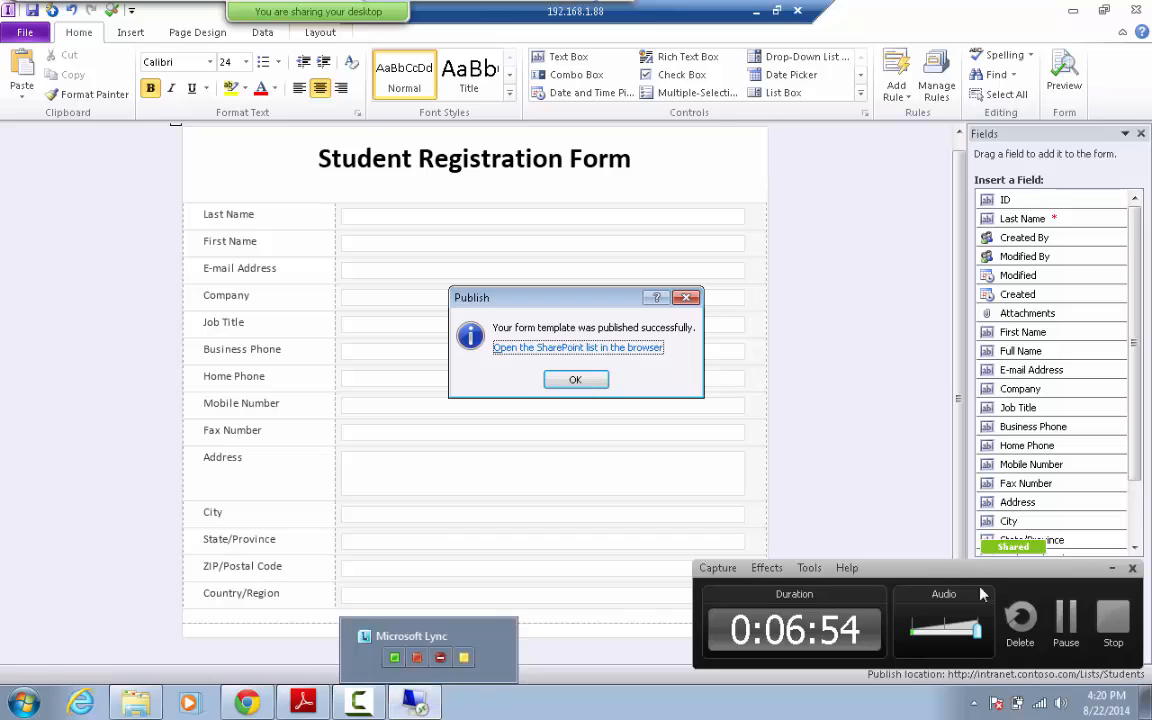
{"action": "left_click", "coordinate": [1114, 566]}
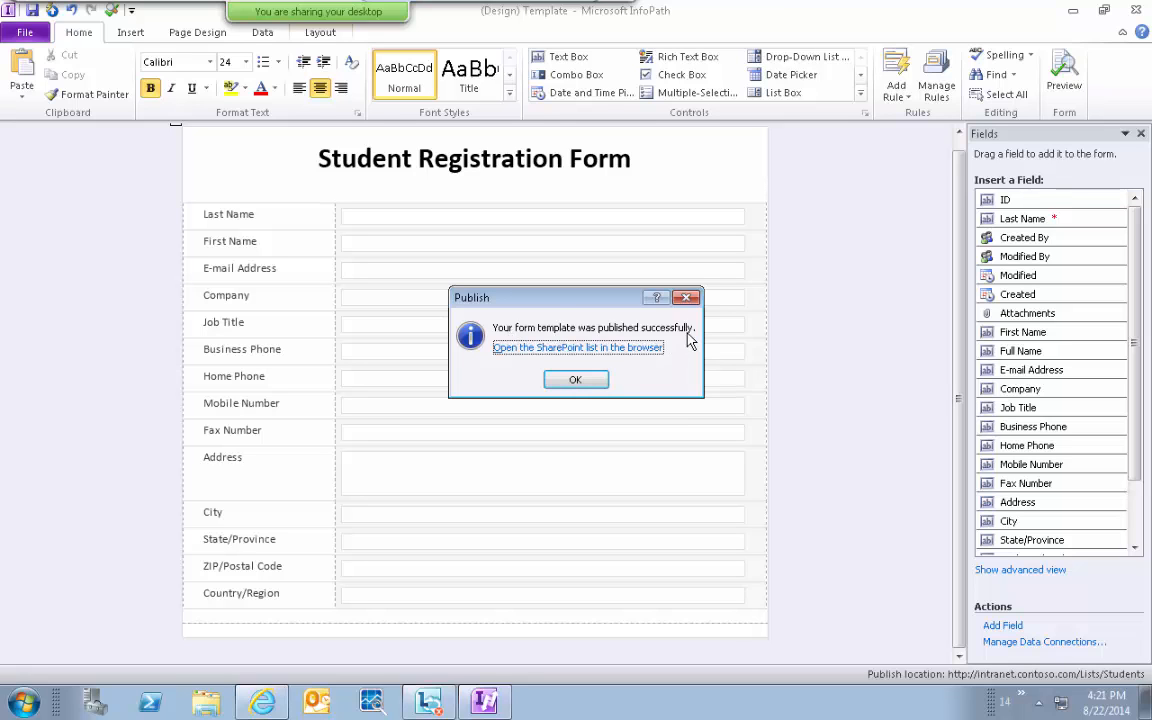
{"action": "left_click", "coordinate": [577, 349]}
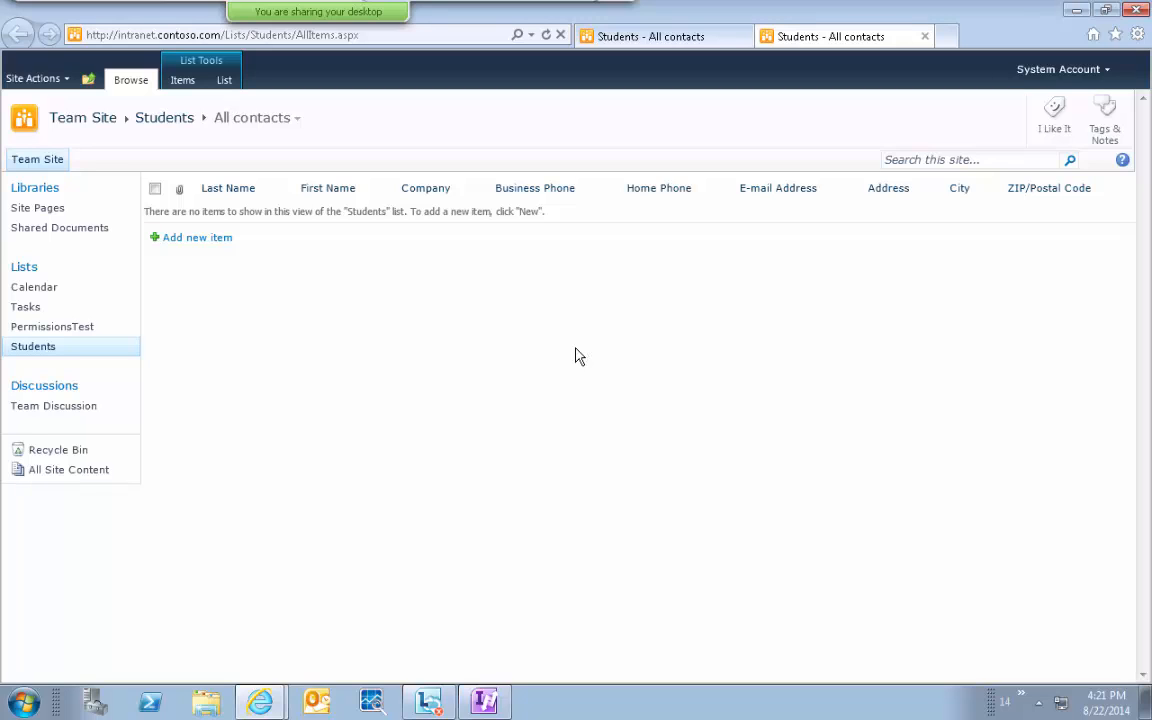
Open a new Students item and scroll through the published Student Registration Form.
{"action": "left_click", "coordinate": [190, 239]}
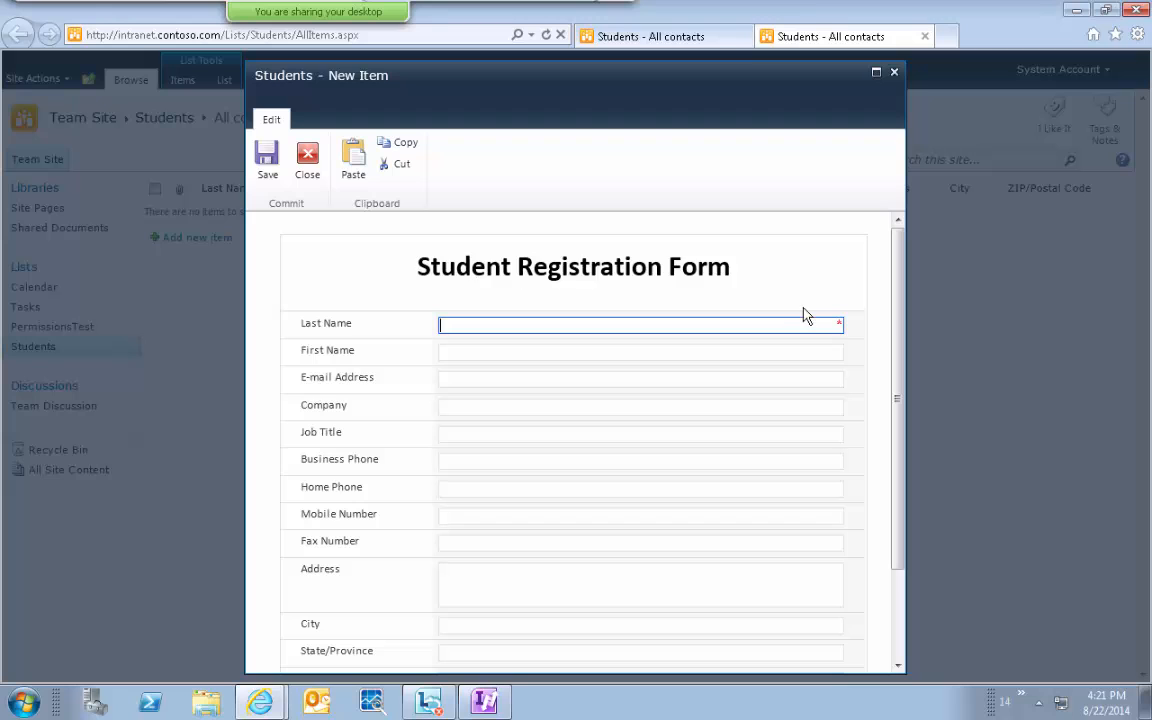
{"action": "left_click", "coordinate": [899, 314]}
{"action": "left_click_drag", "start_coordinate": [899, 314], "coordinate": [910, 245]}
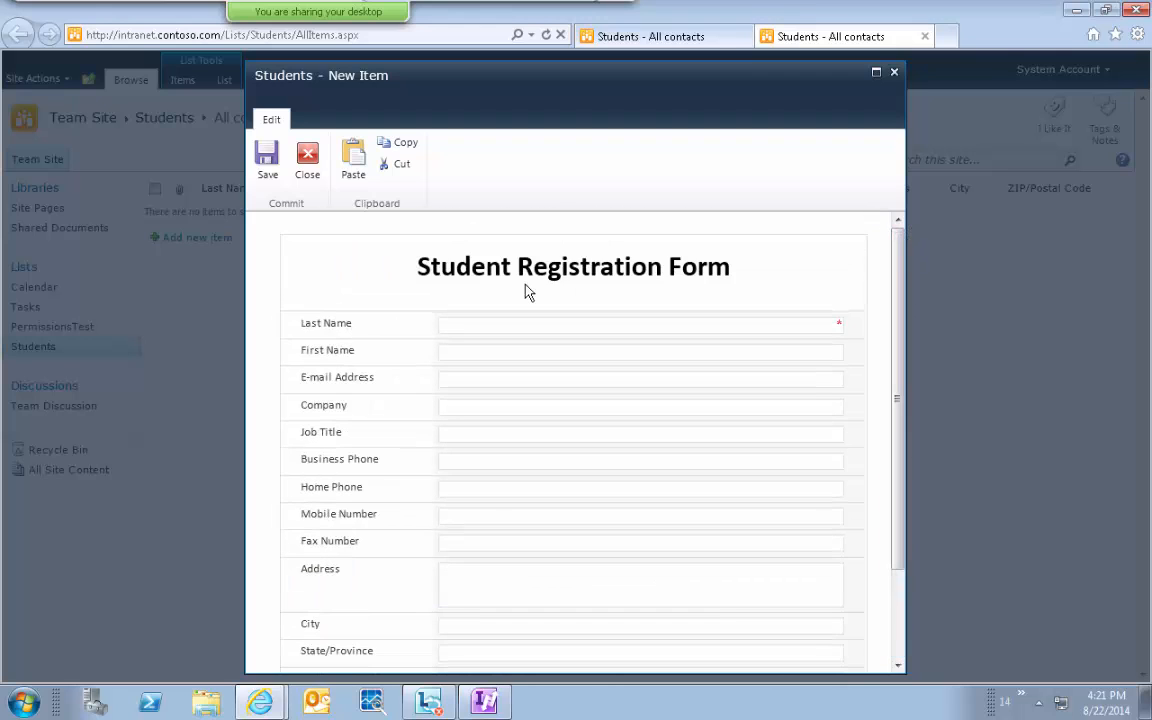
{"action": "left_click_drag", "start_coordinate": [412, 268], "coordinate": [716, 283]}
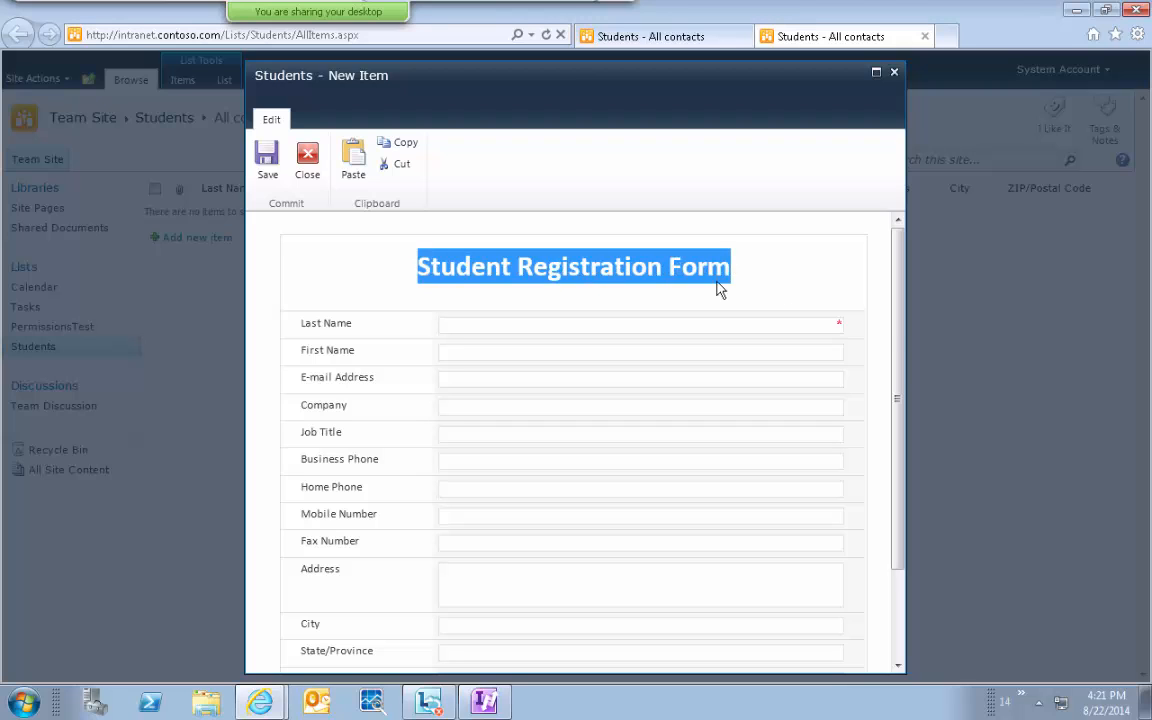
{"action": "left_click_drag", "start_coordinate": [897, 334], "coordinate": [908, 498]}
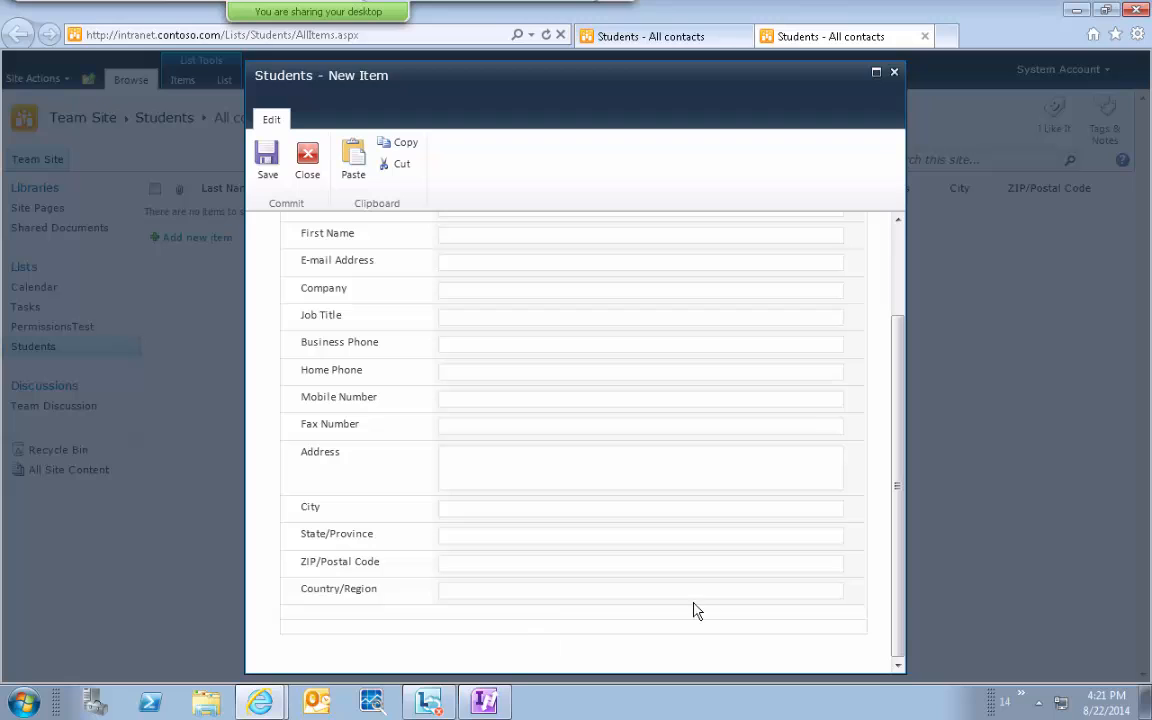
{"action": "left_click_drag", "start_coordinate": [898, 626], "coordinate": [900, 427]}
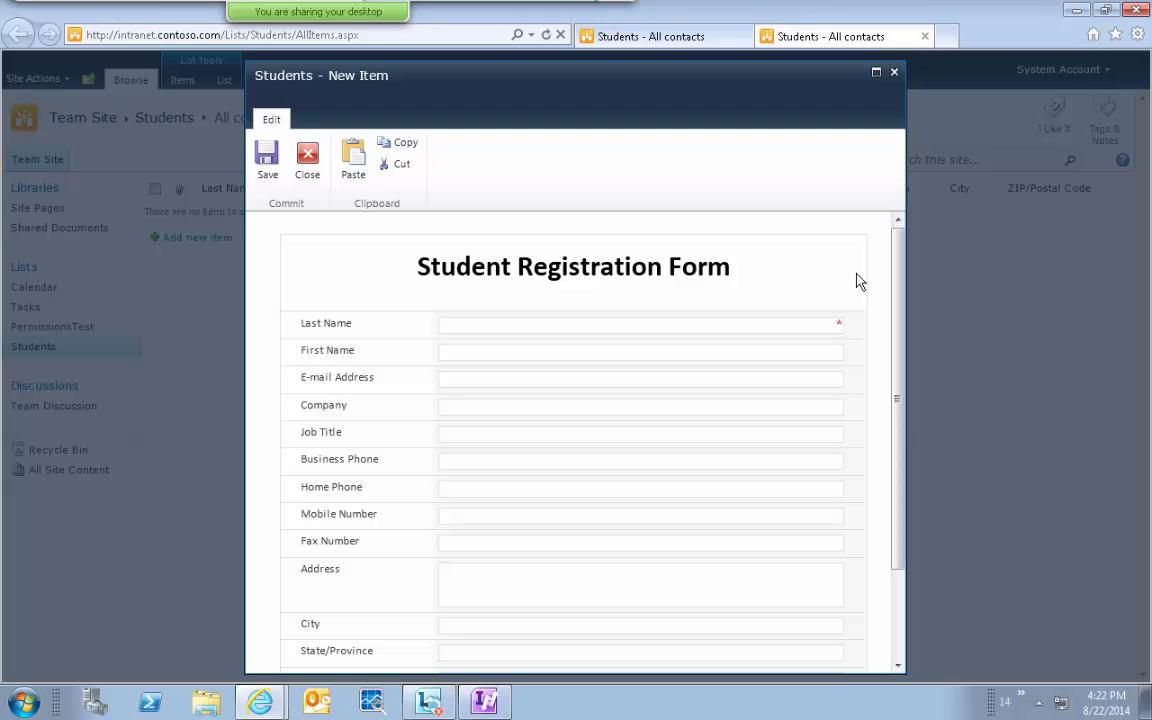
Close the form and reopen it in InfoPath via List > Customize Form.
{"action": "left_click", "coordinate": [307, 160]}
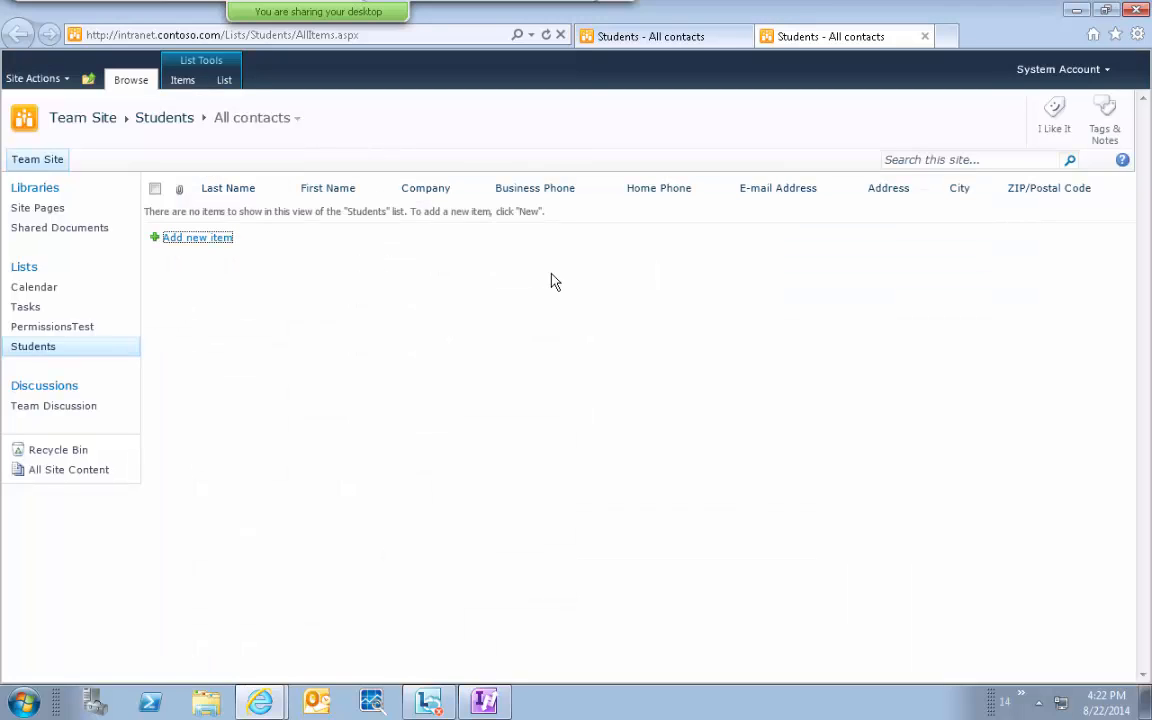
{"action": "left_click", "coordinate": [224, 81]}
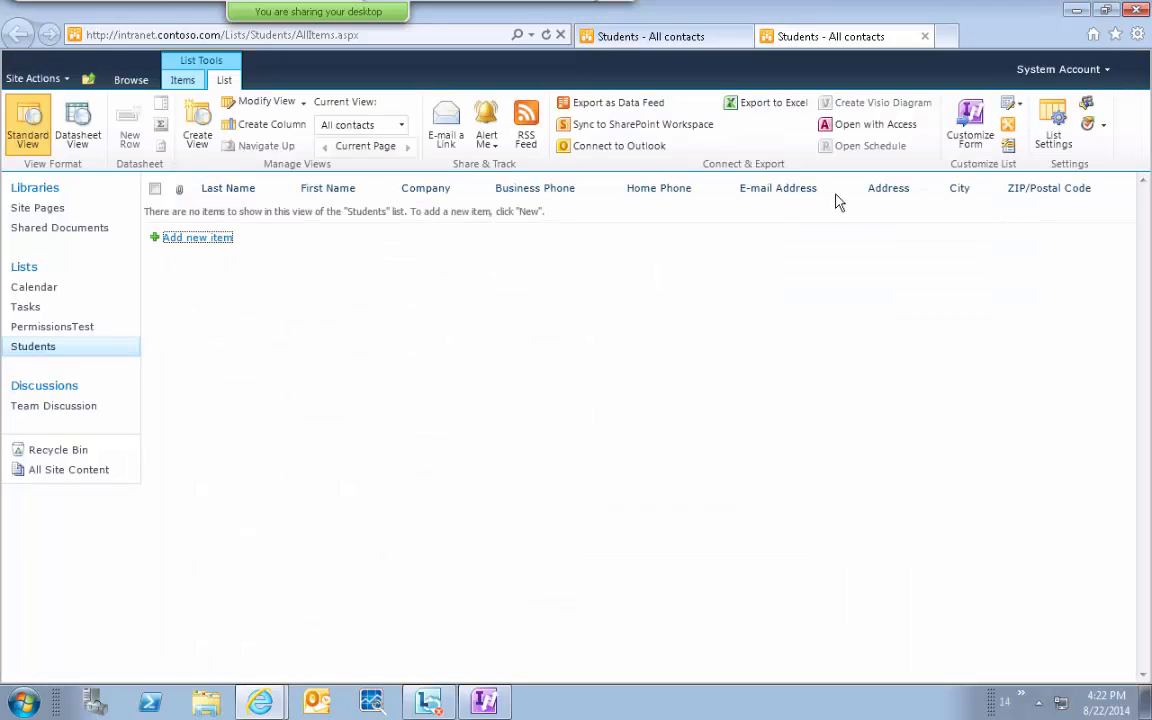
{"action": "left_click", "coordinate": [972, 118]}
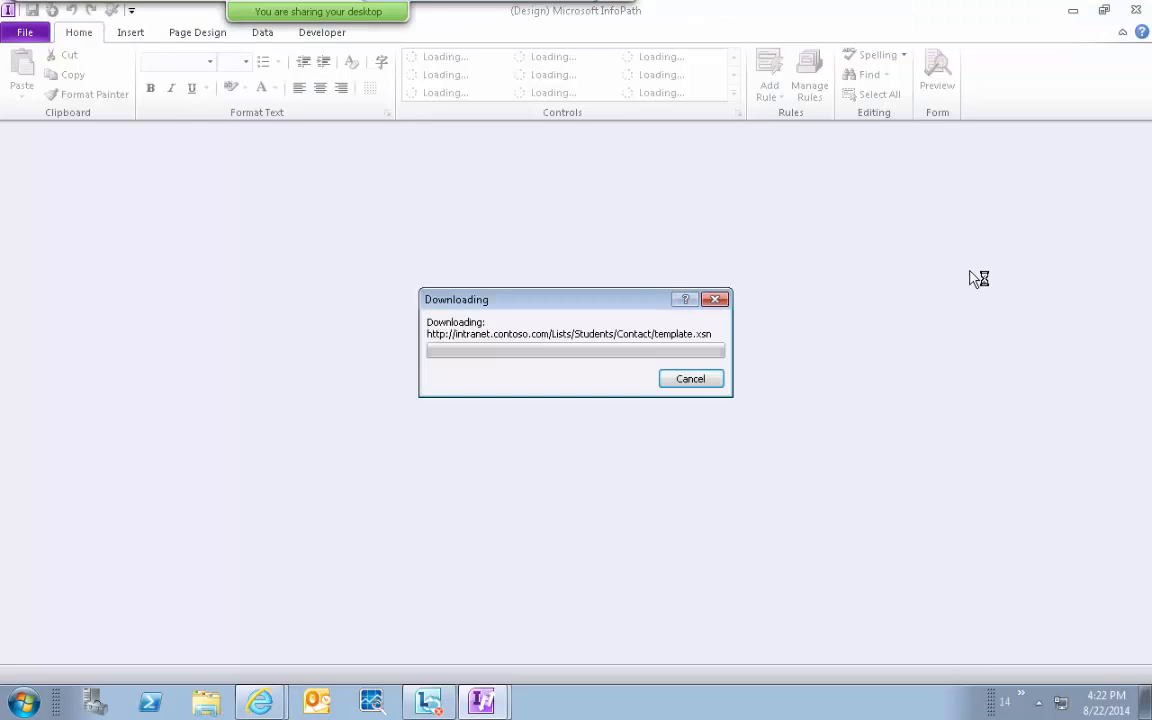
Switch among the open InfoPath windows to reach the Template design window.
{"action": "left_click", "coordinate": [483, 703]}
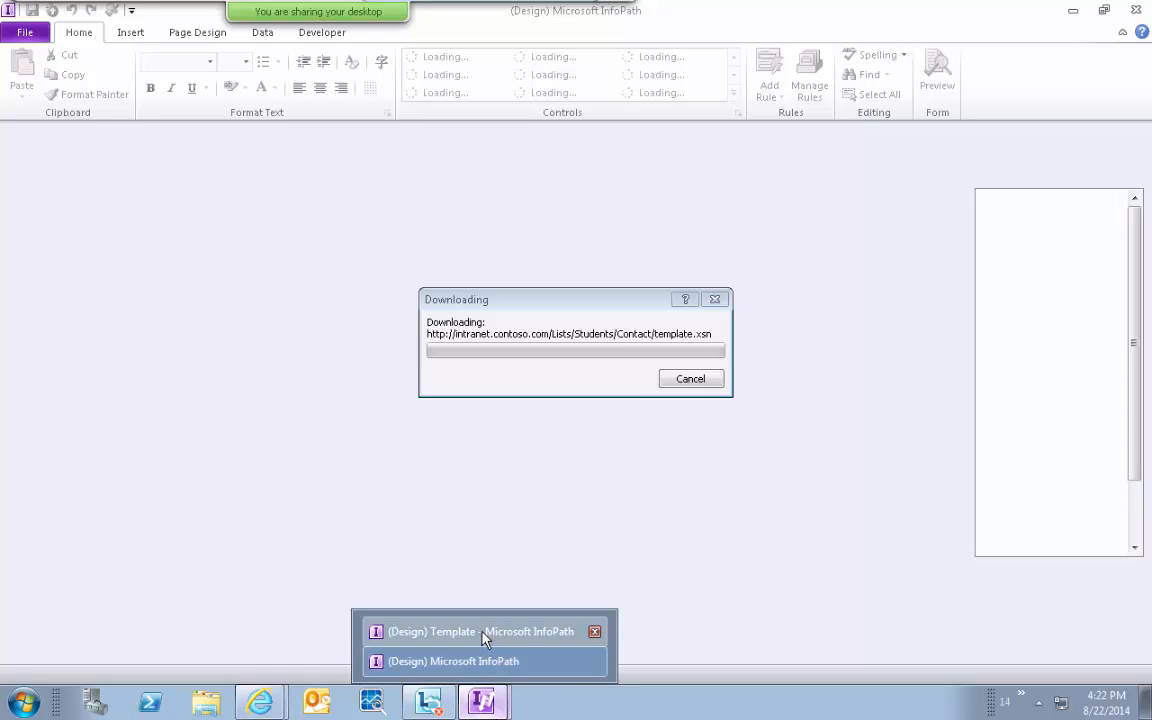
{"action": "left_click", "coordinate": [483, 631]}
{"action": "left_click", "coordinate": [481, 701]}
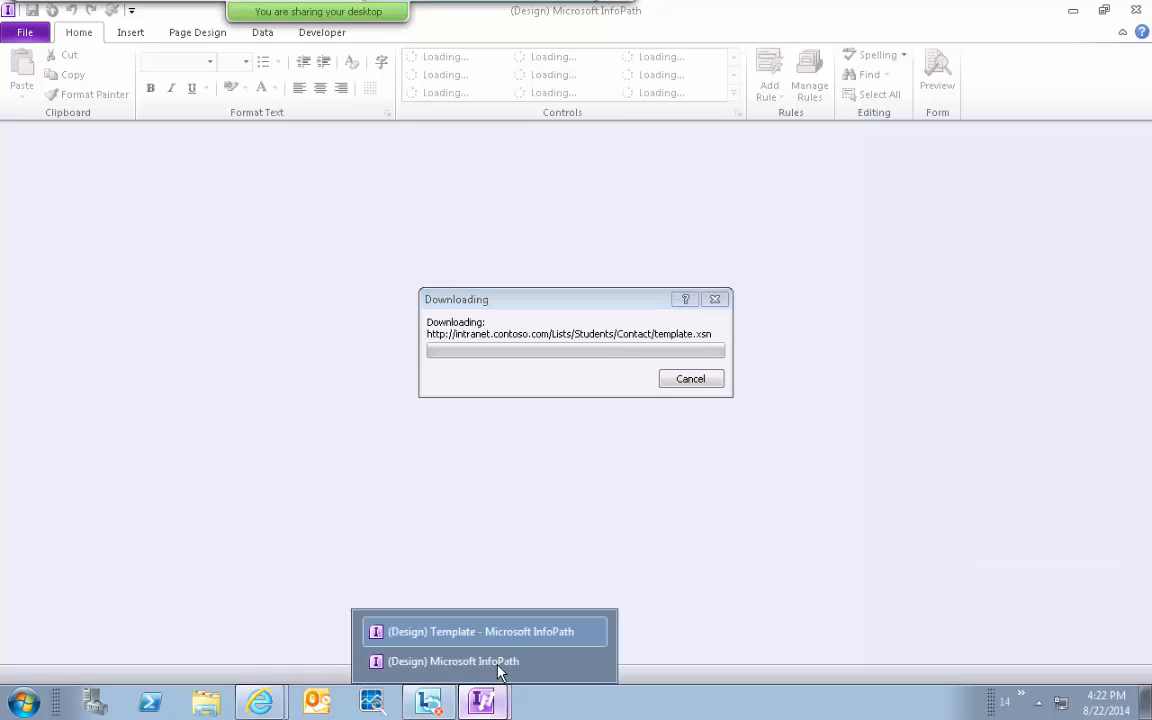
{"action": "left_click", "coordinate": [497, 665]}
{"action": "left_click", "coordinate": [481, 702]}
{"action": "left_click", "coordinate": [491, 633]}
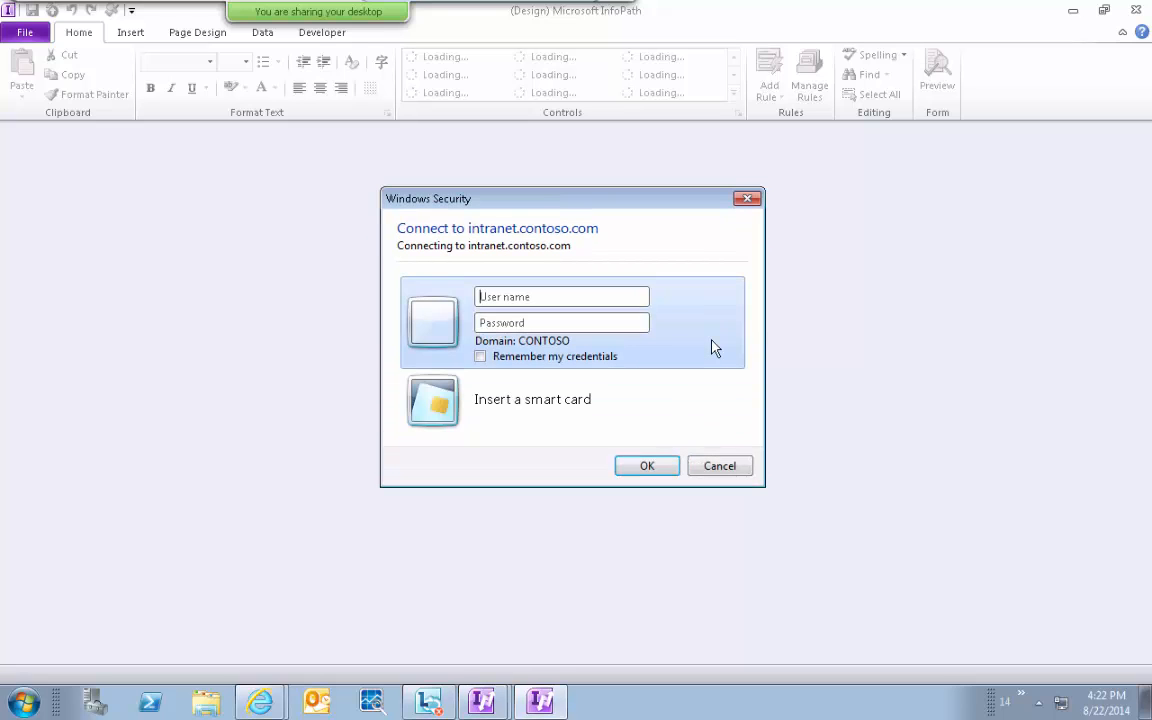
Sign in to the intranet site with the administrator user name and password.
{"action": "type", "text": "conto"}
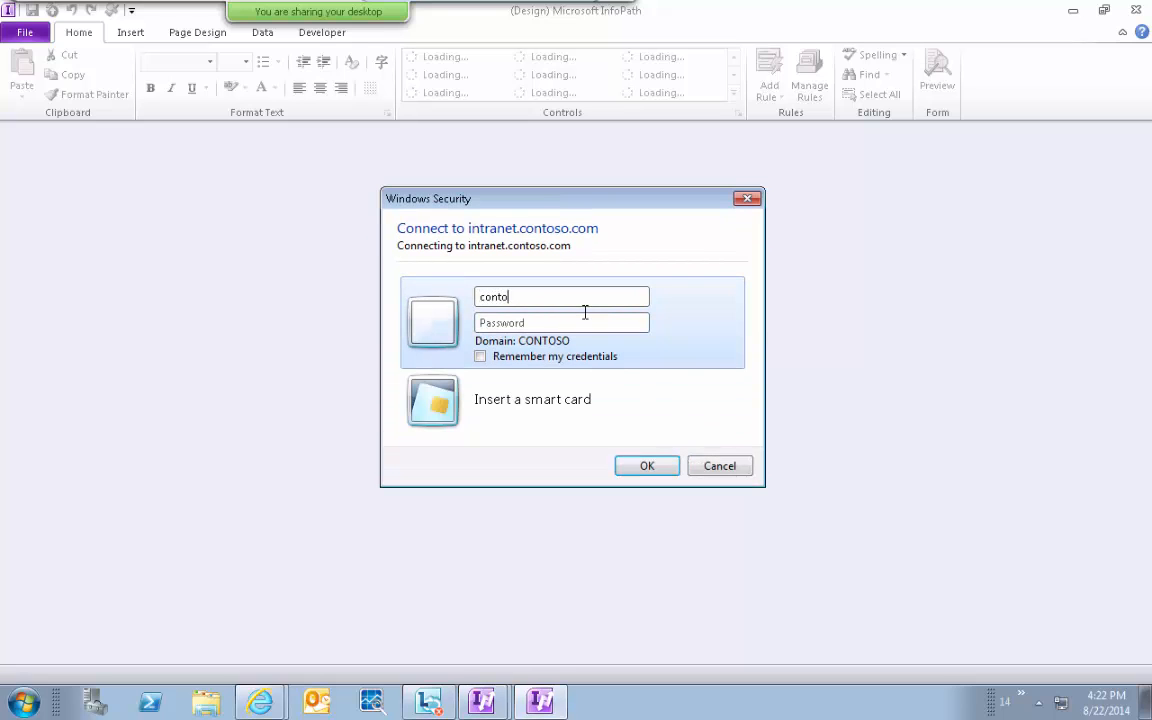
{"action": "type", "text": "so\\administrator"}
{"action": "key", "text": "Tab"}
{"action": "type", "text": "pass@word1"}
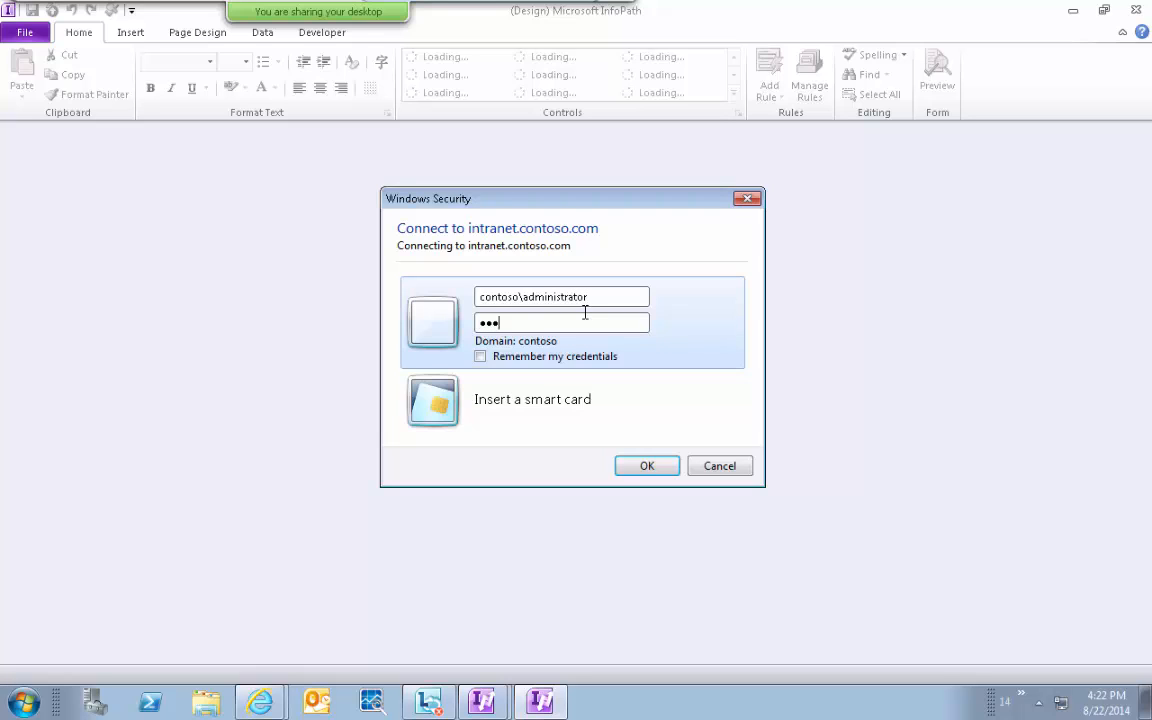
{"action": "key", "text": "Return"}
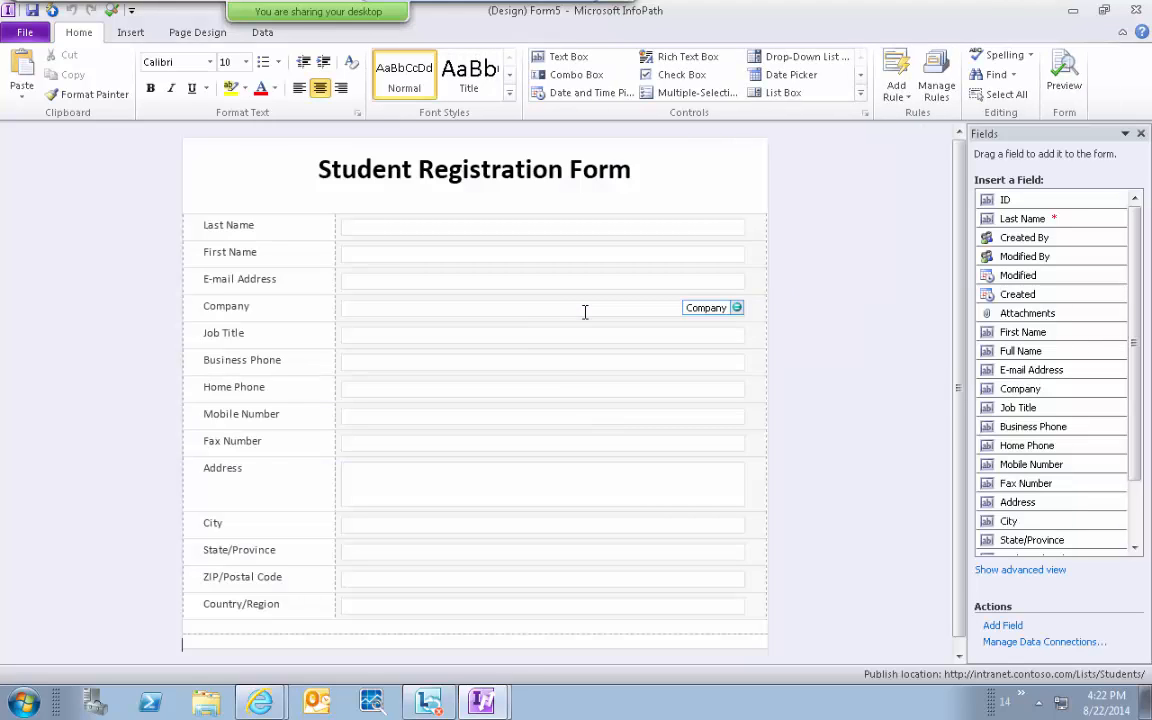
{"action": "left_click", "coordinate": [963, 655]}
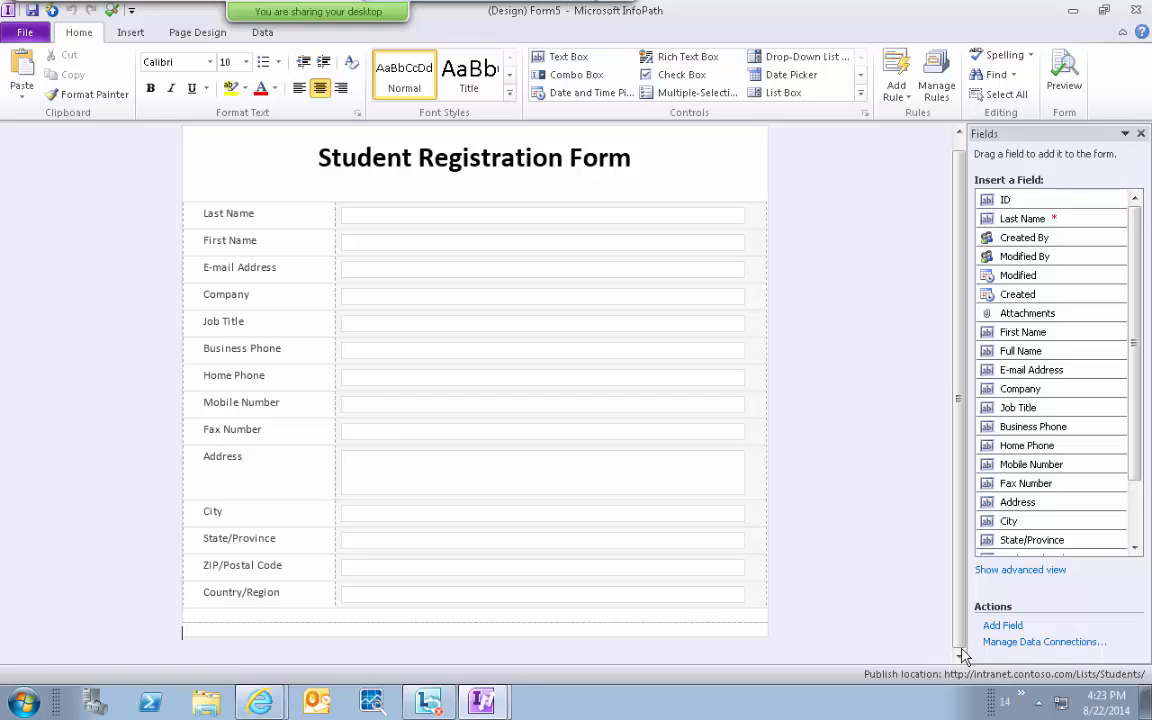
{"action": "triple_click", "coordinate": [222, 216]}
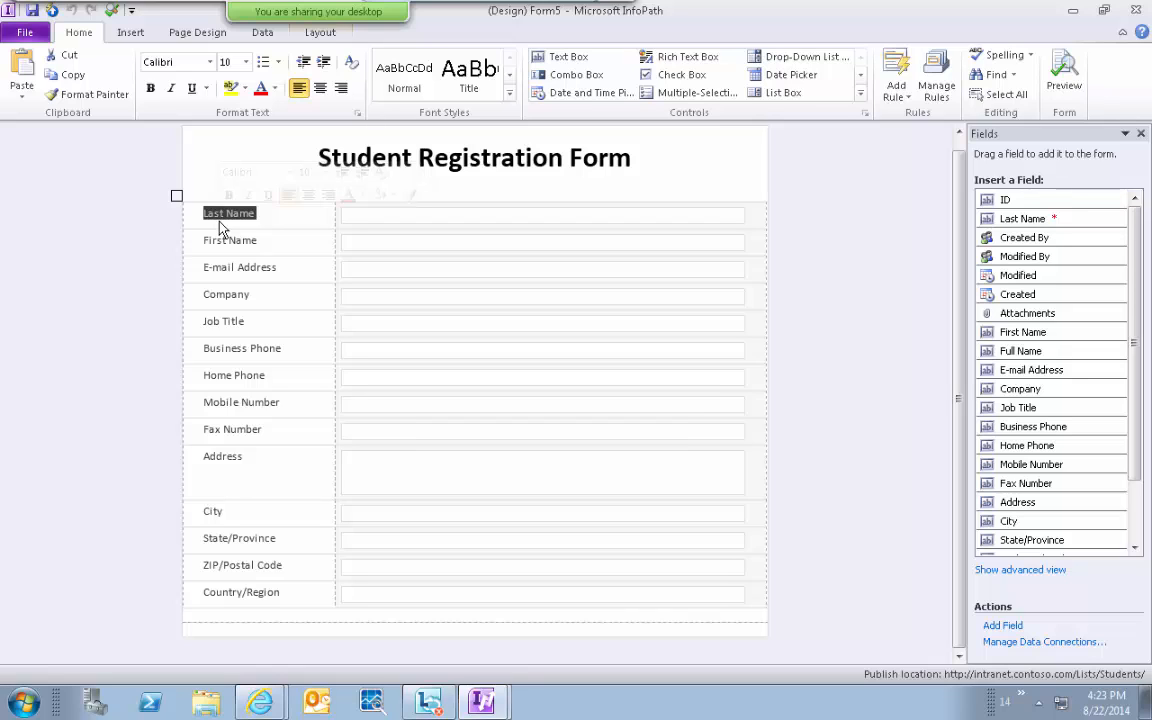
{"action": "left_click", "coordinate": [390, 227]}
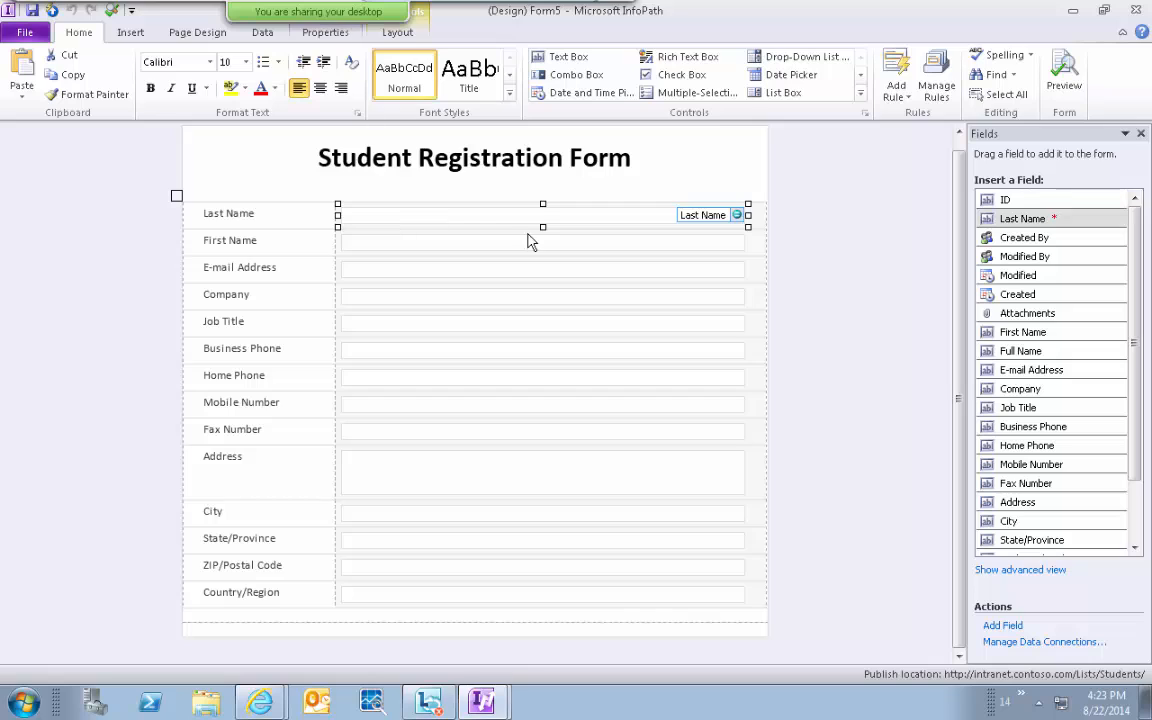
{"action": "left_click", "coordinate": [685, 244]}
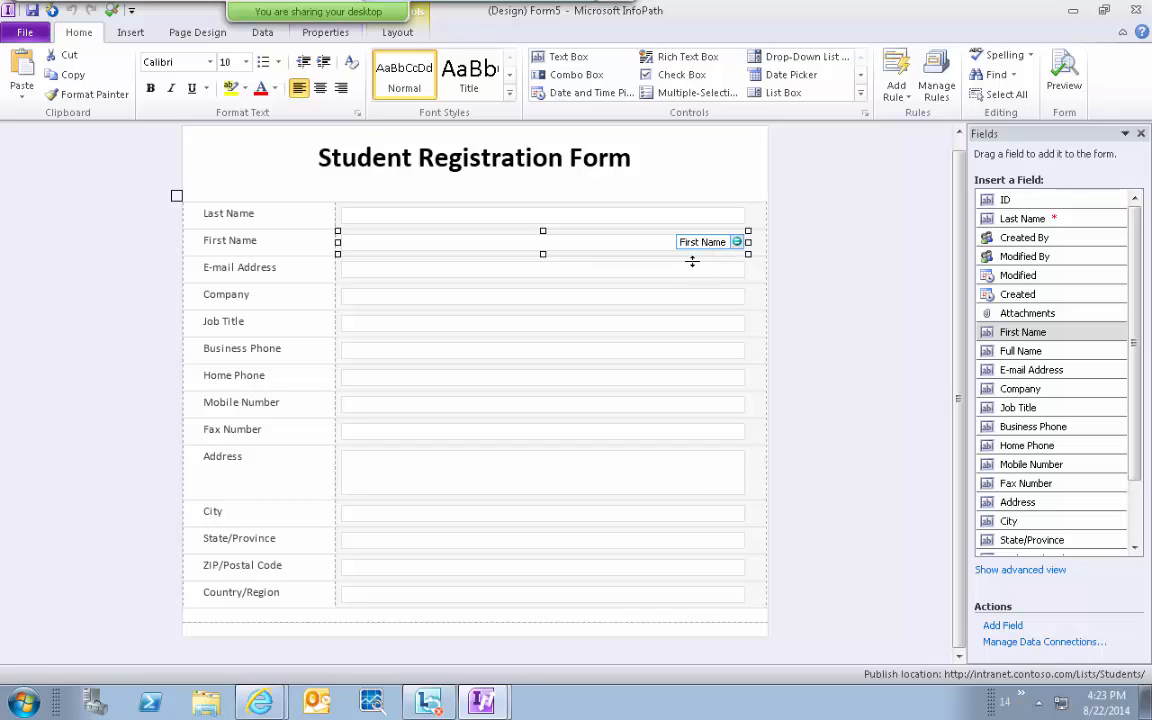
{"action": "left_click", "coordinate": [692, 275]}
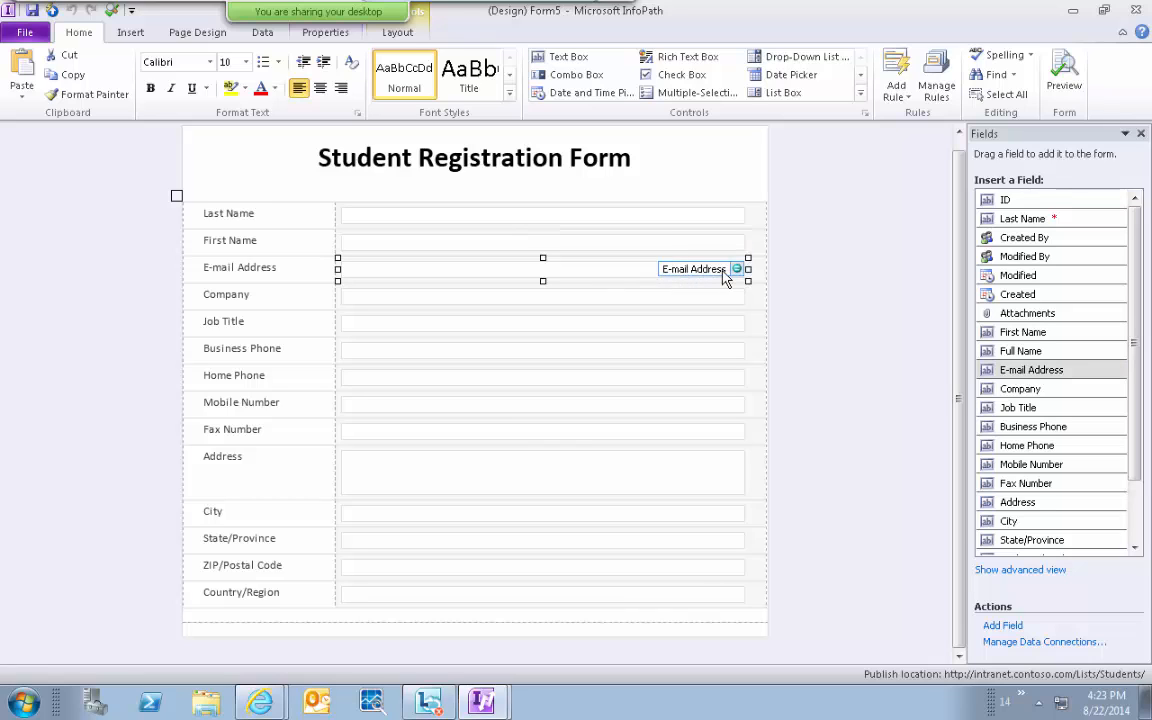
{"action": "left_click", "coordinate": [676, 298]}
{"action": "left_click", "coordinate": [659, 326]}
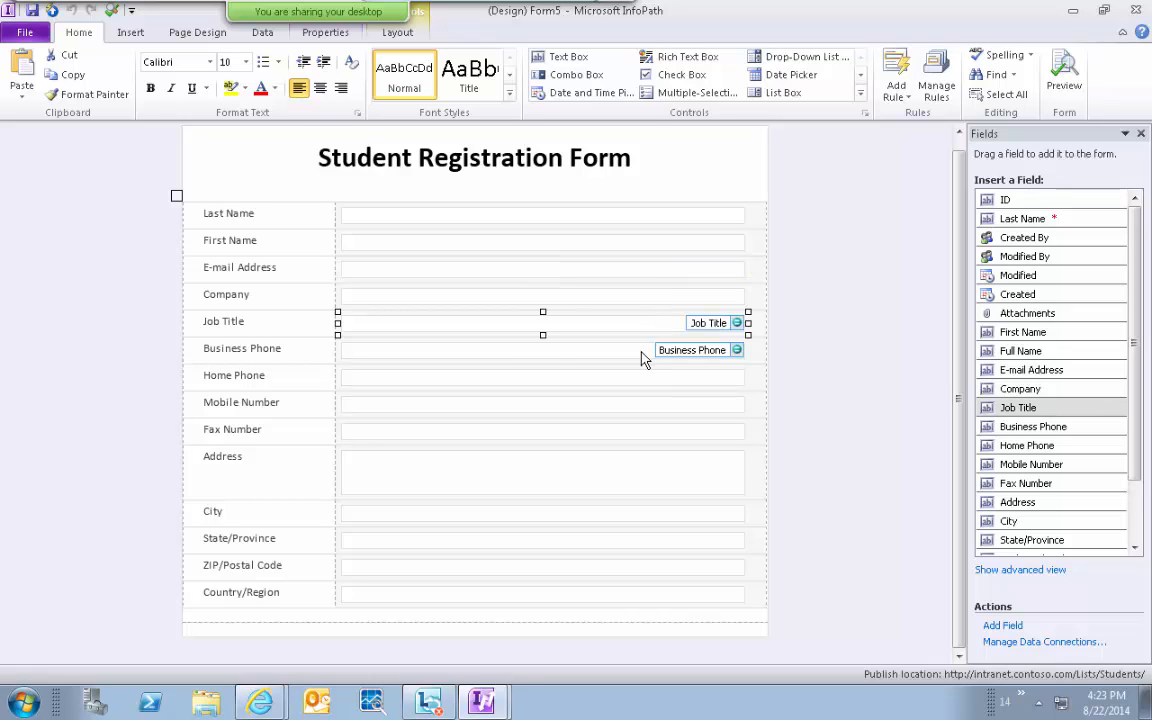
{"action": "left_click", "coordinate": [642, 352]}
{"action": "left_click", "coordinate": [640, 380]}
{"action": "left_click", "coordinate": [638, 409]}
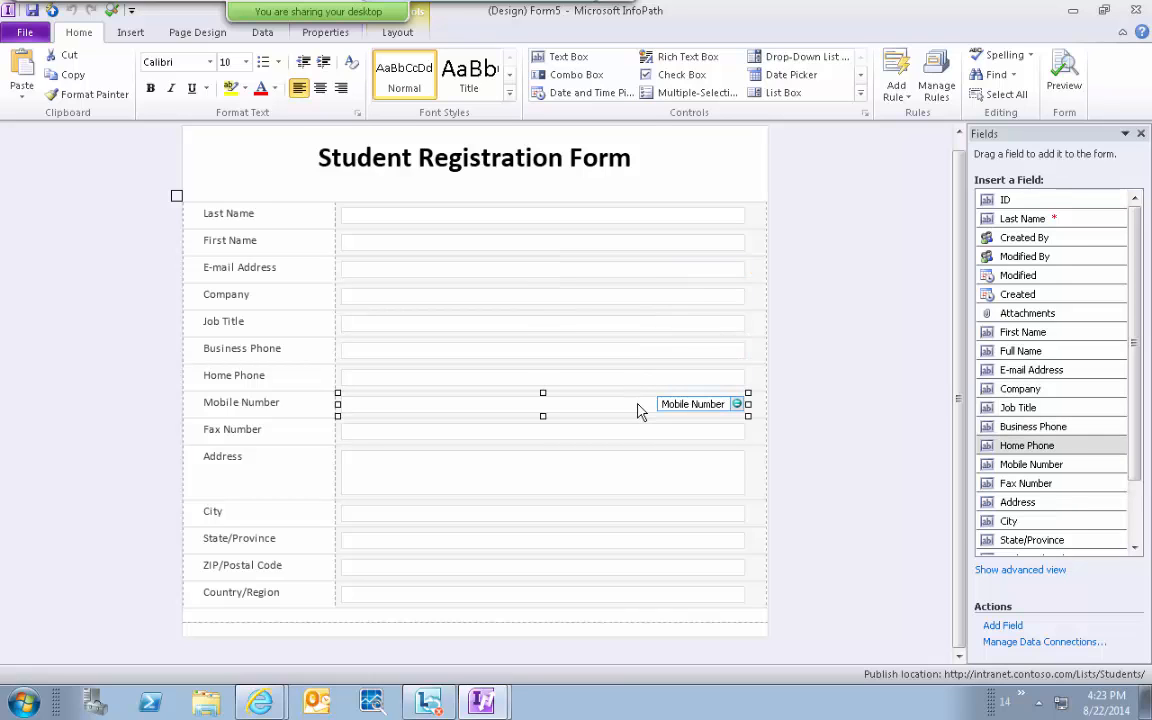
{"action": "left_click", "coordinate": [640, 440]}
{"action": "left_click", "coordinate": [630, 483]}
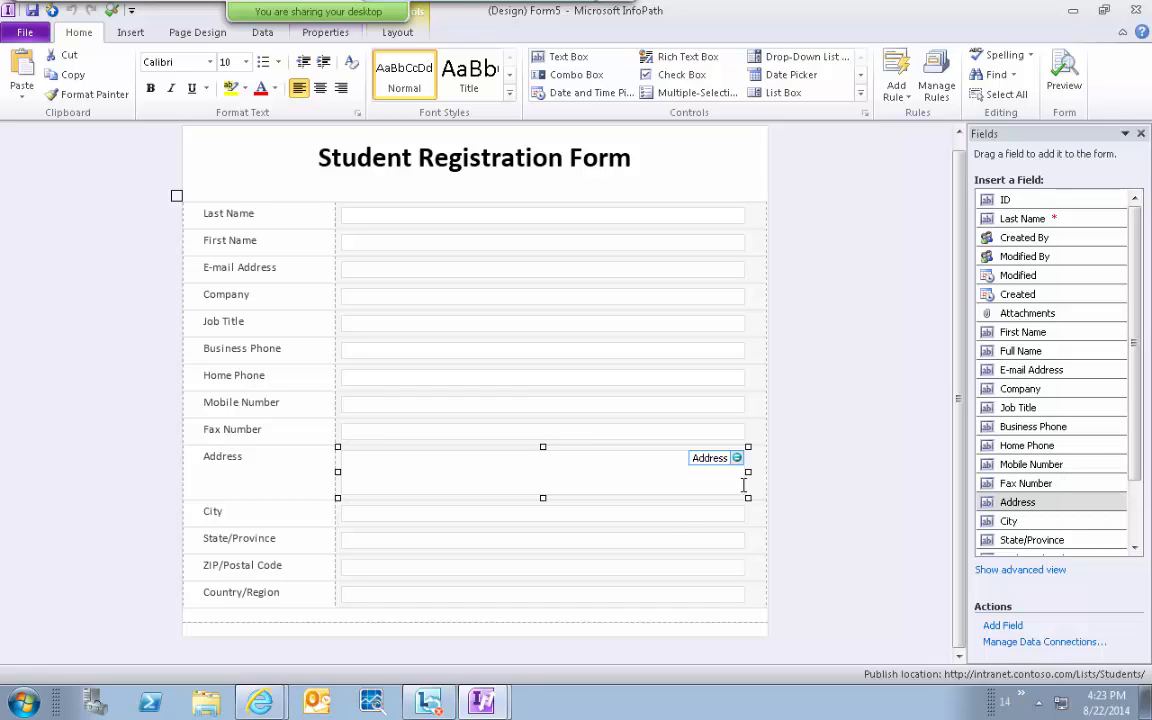
{"action": "left_click", "coordinate": [662, 521]}
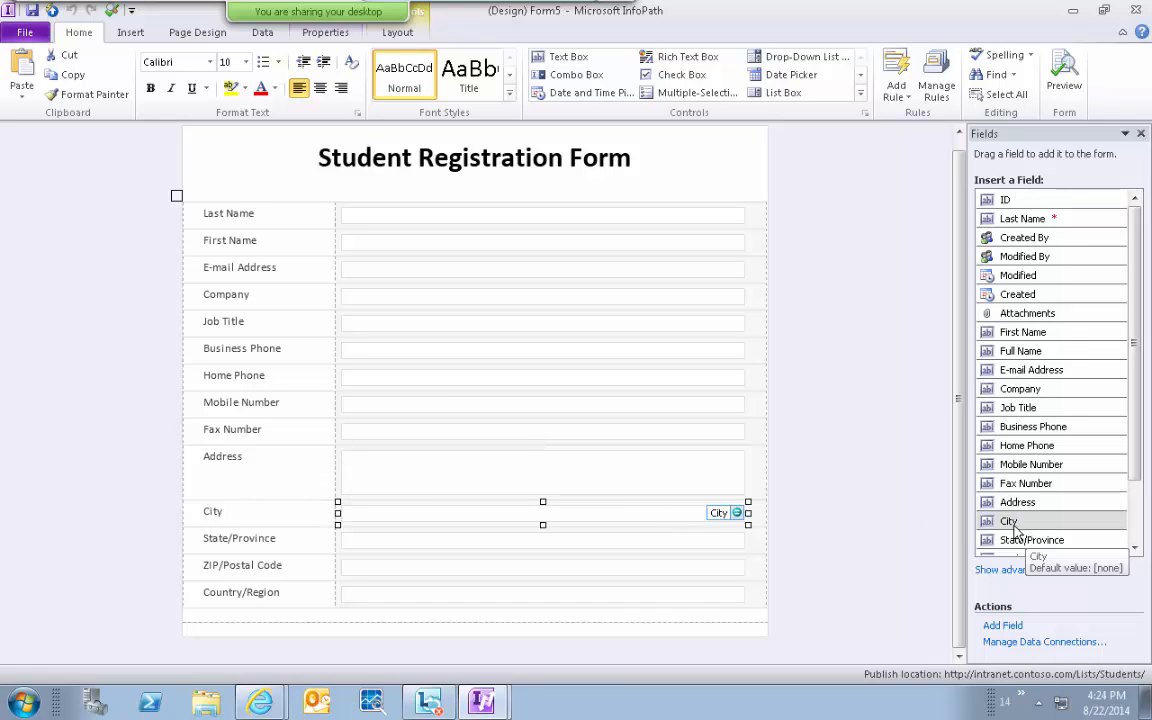
{"action": "left_click", "coordinate": [635, 545]}
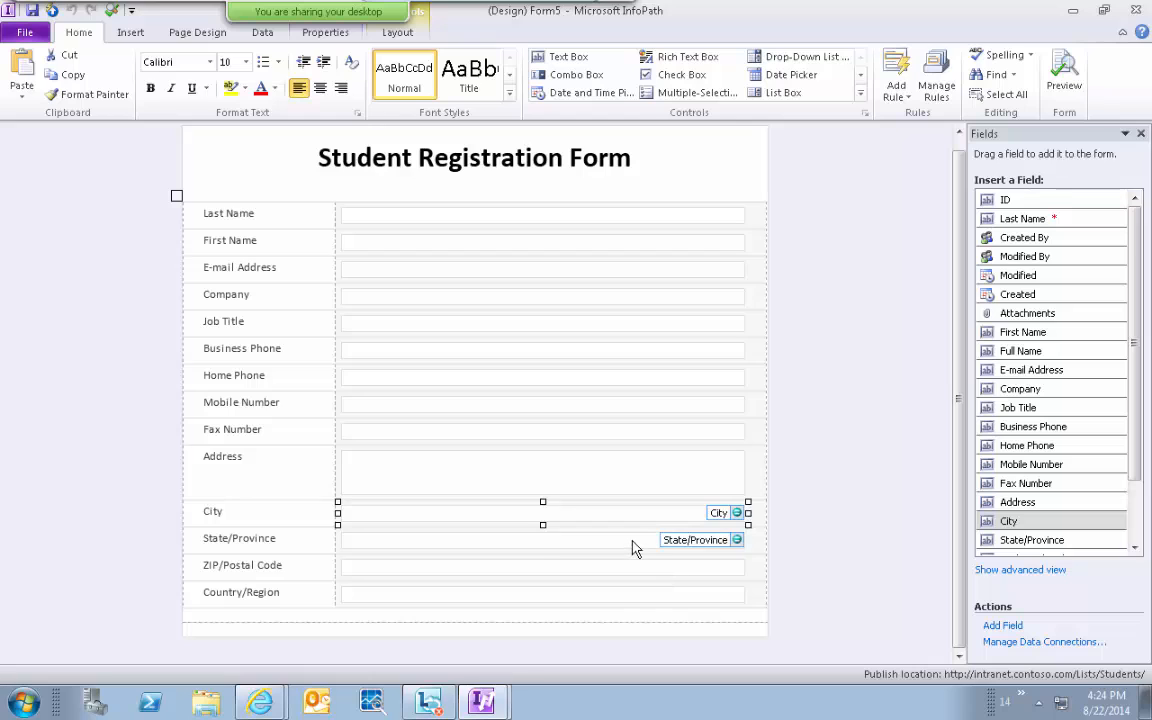
{"action": "left_click", "coordinate": [640, 572]}
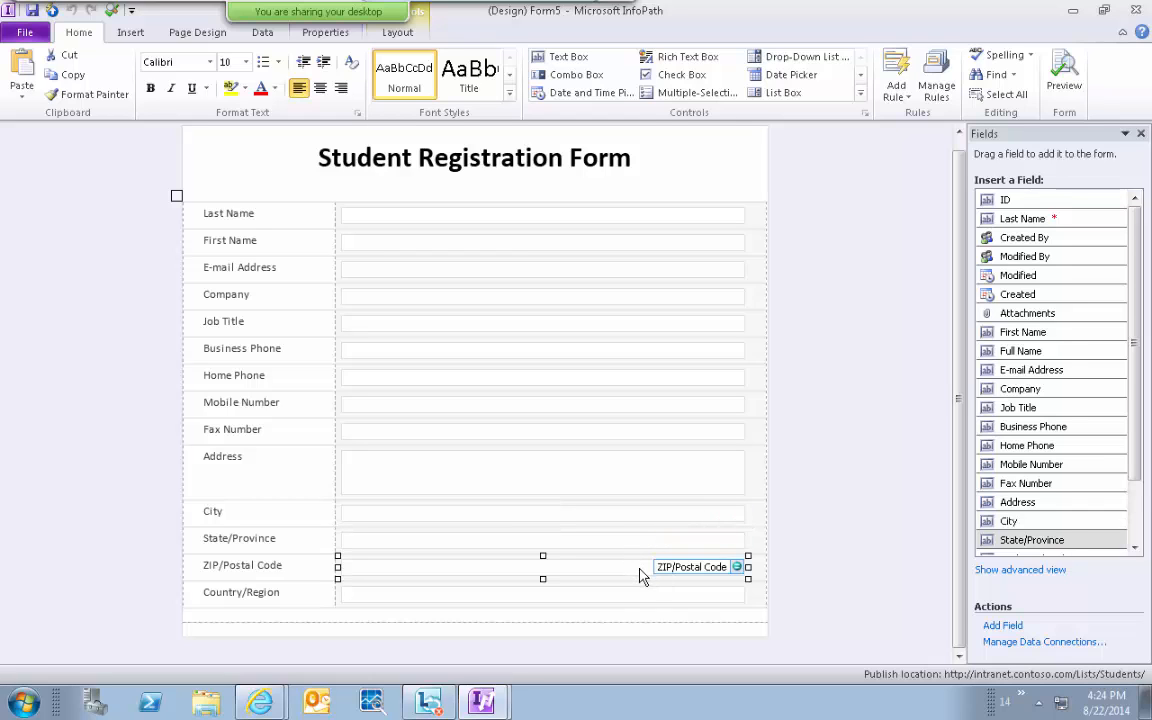
{"action": "left_click", "coordinate": [631, 600]}
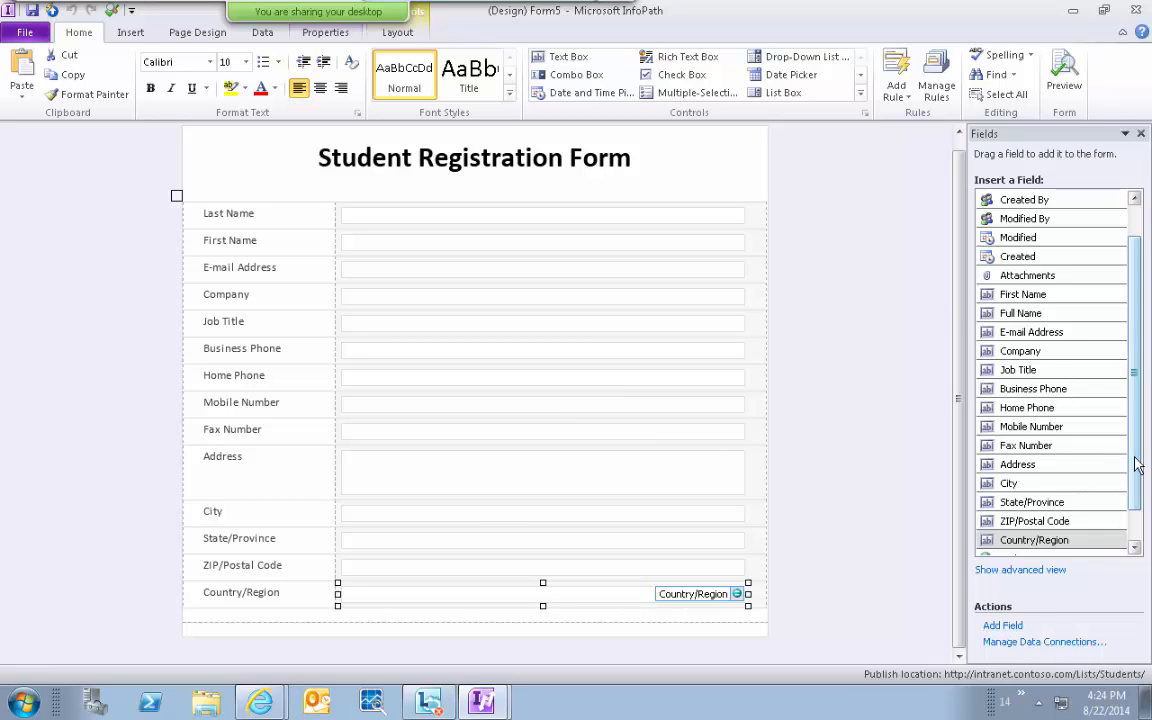
{"action": "left_click_drag", "start_coordinate": [1138, 465], "coordinate": [1146, 512]}
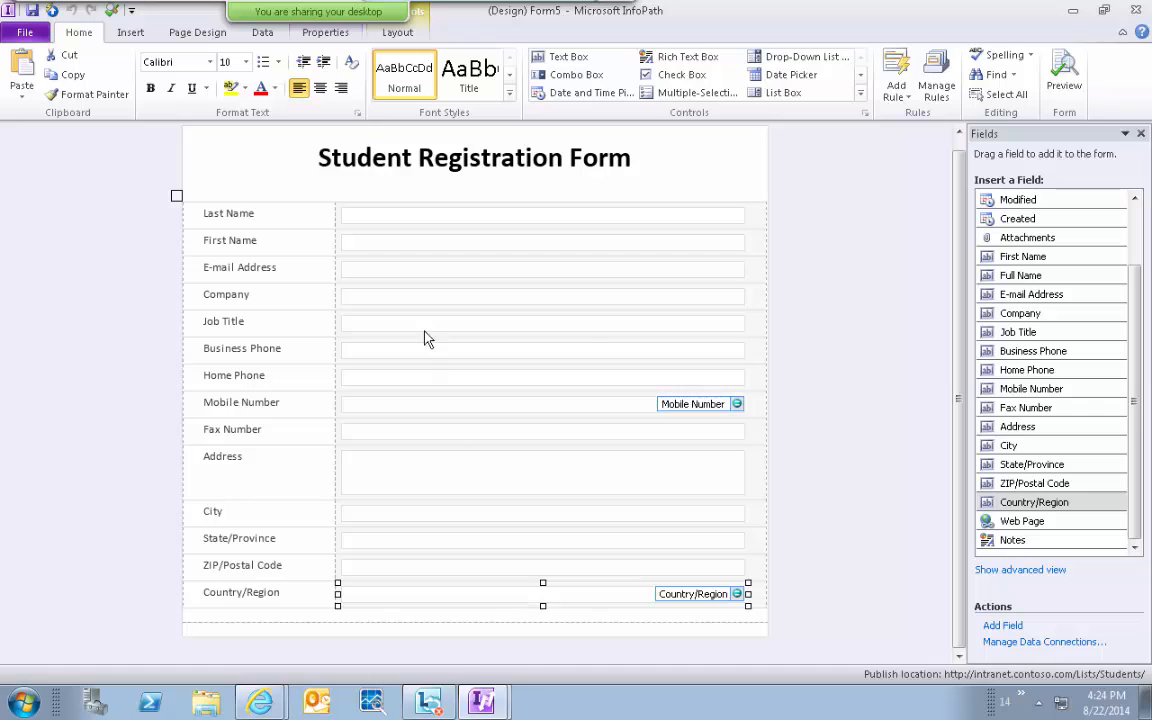
Open the Company text box's properties and enter AQL as its default value.
{"action": "left_click", "coordinate": [370, 300]}
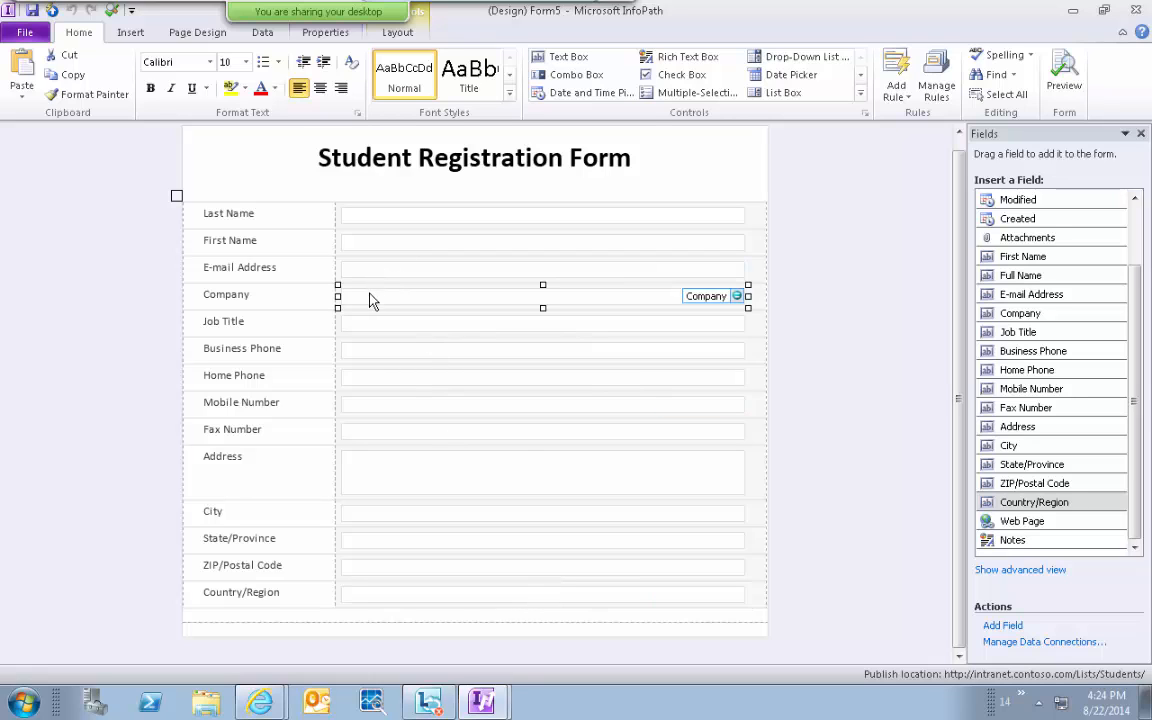
{"action": "right_click", "coordinate": [370, 300]}
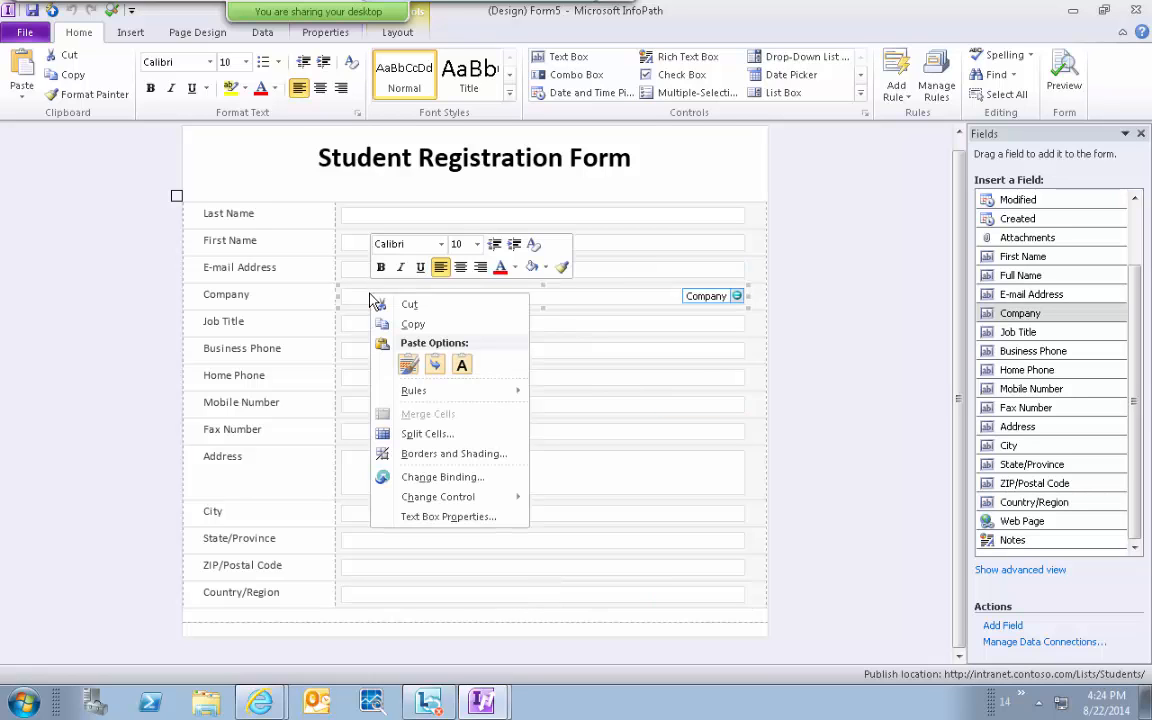
{"action": "left_click", "coordinate": [449, 517]}
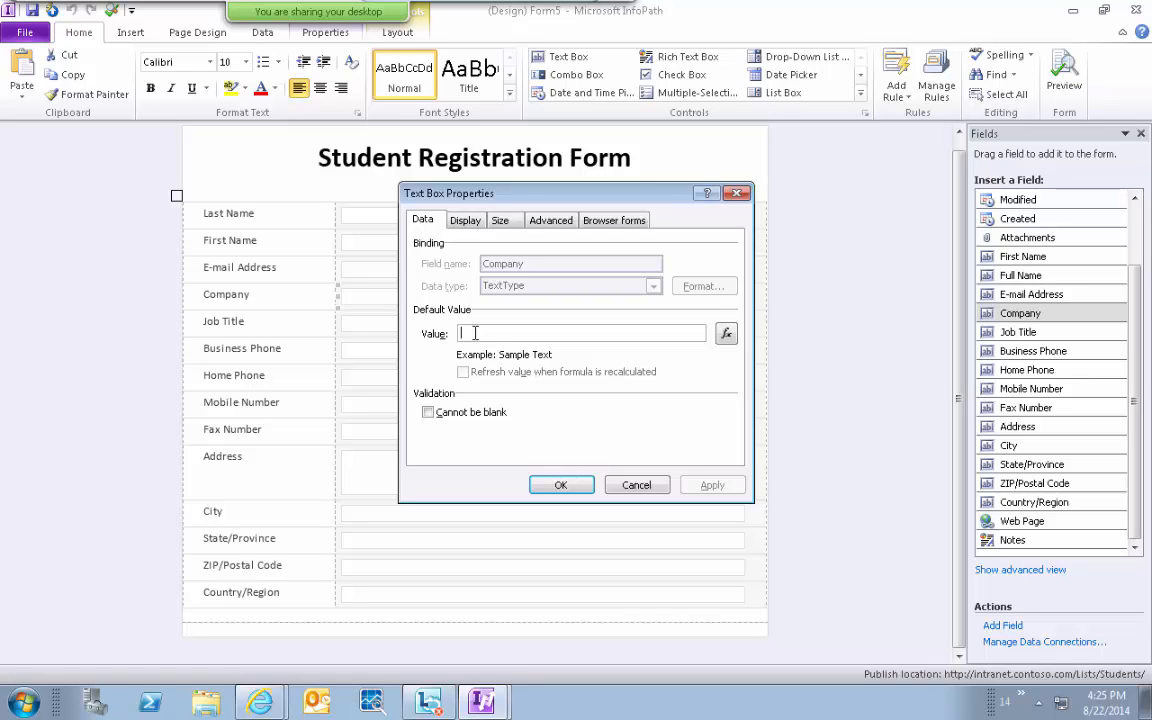
{"action": "type", "text": "AQL"}
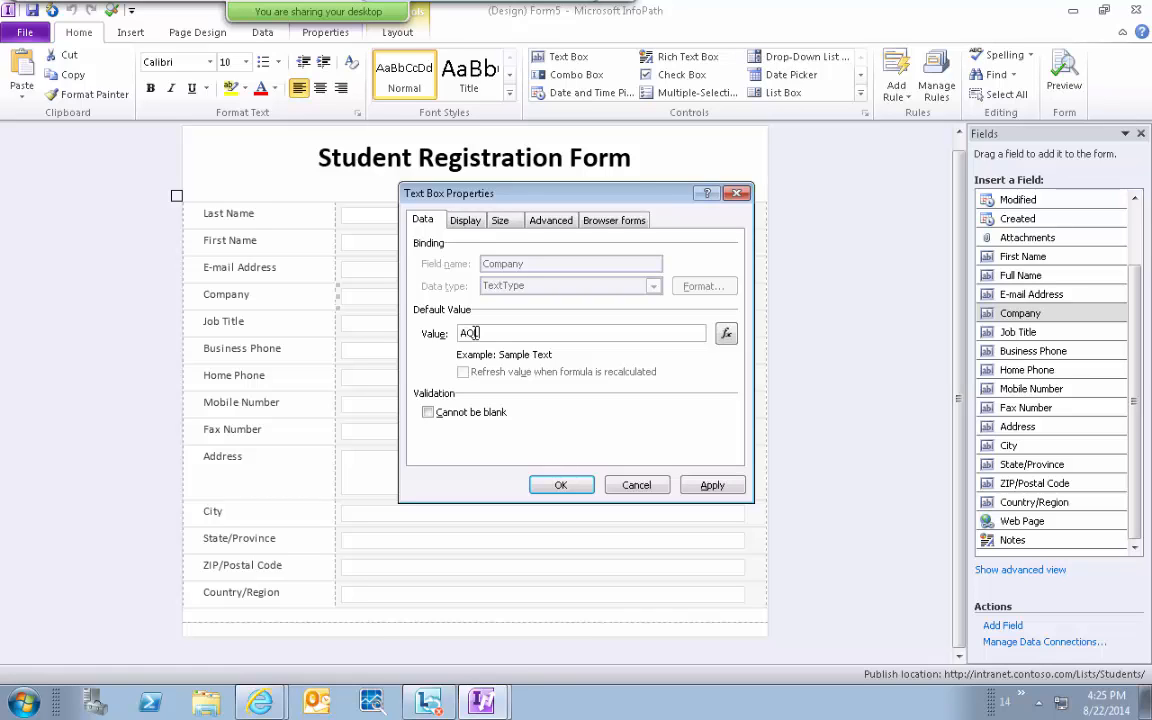
{"action": "type", "text": "C"}
Open the default-value formula builder, then cancel it and keep the AQL text.
{"action": "left_click", "coordinate": [726, 333]}
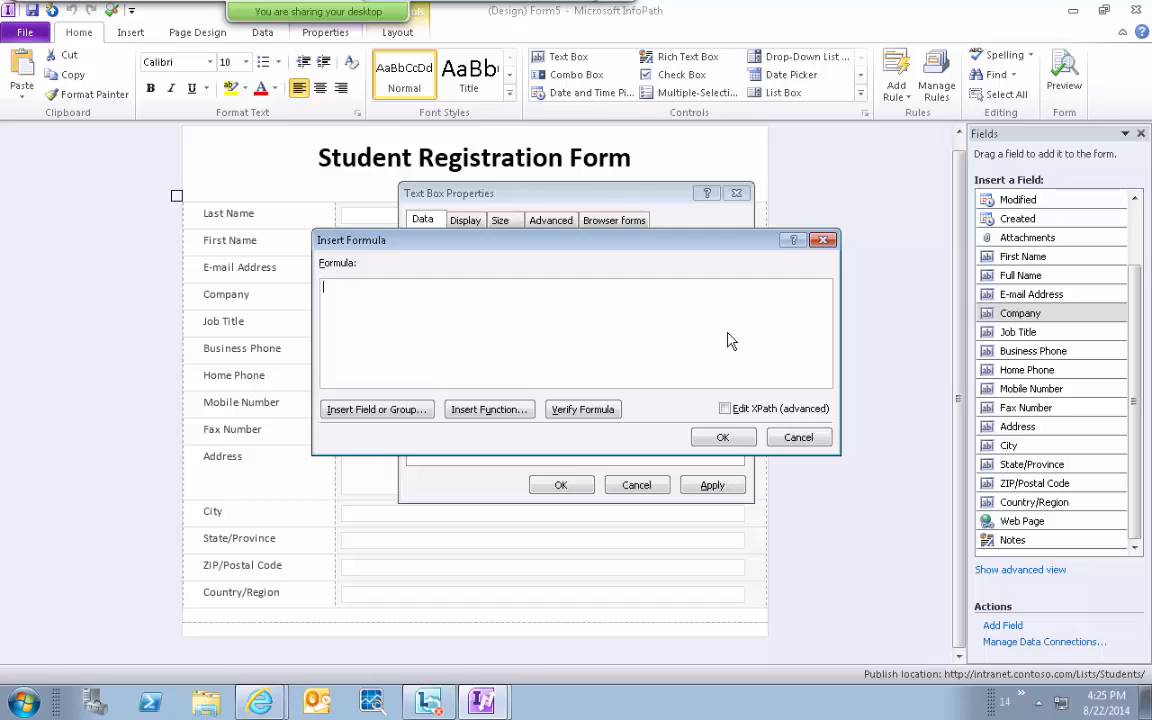
{"action": "left_click", "coordinate": [351, 409]}
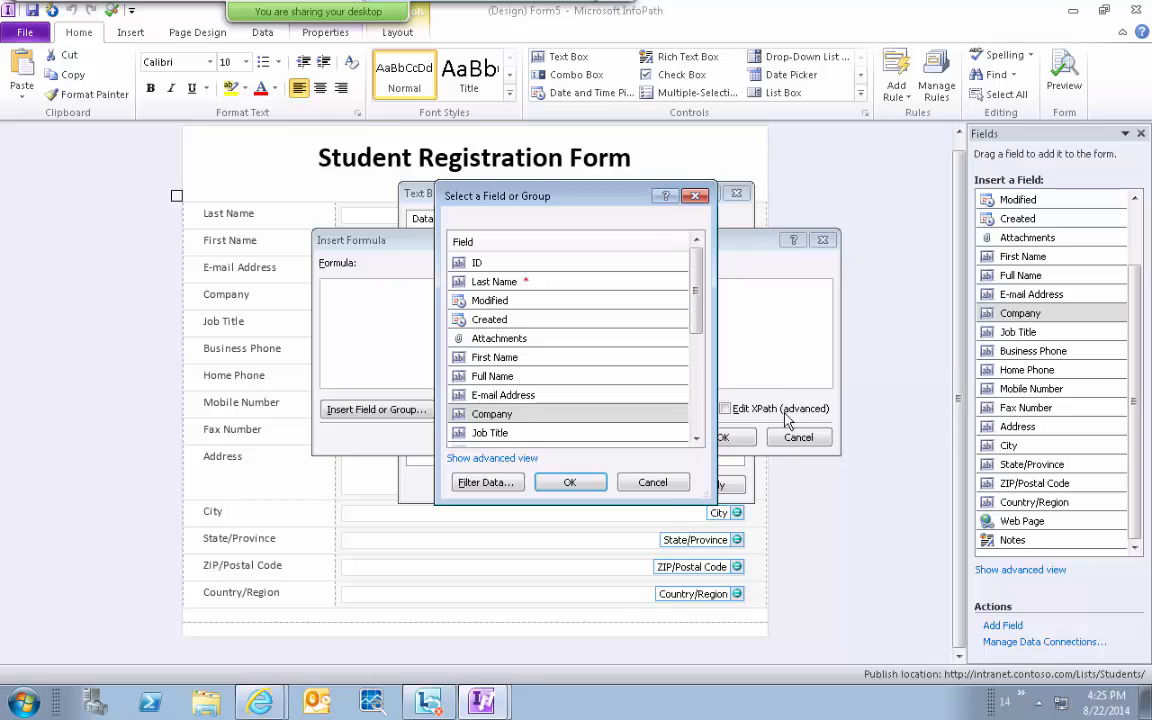
{"action": "left_click", "coordinate": [660, 484]}
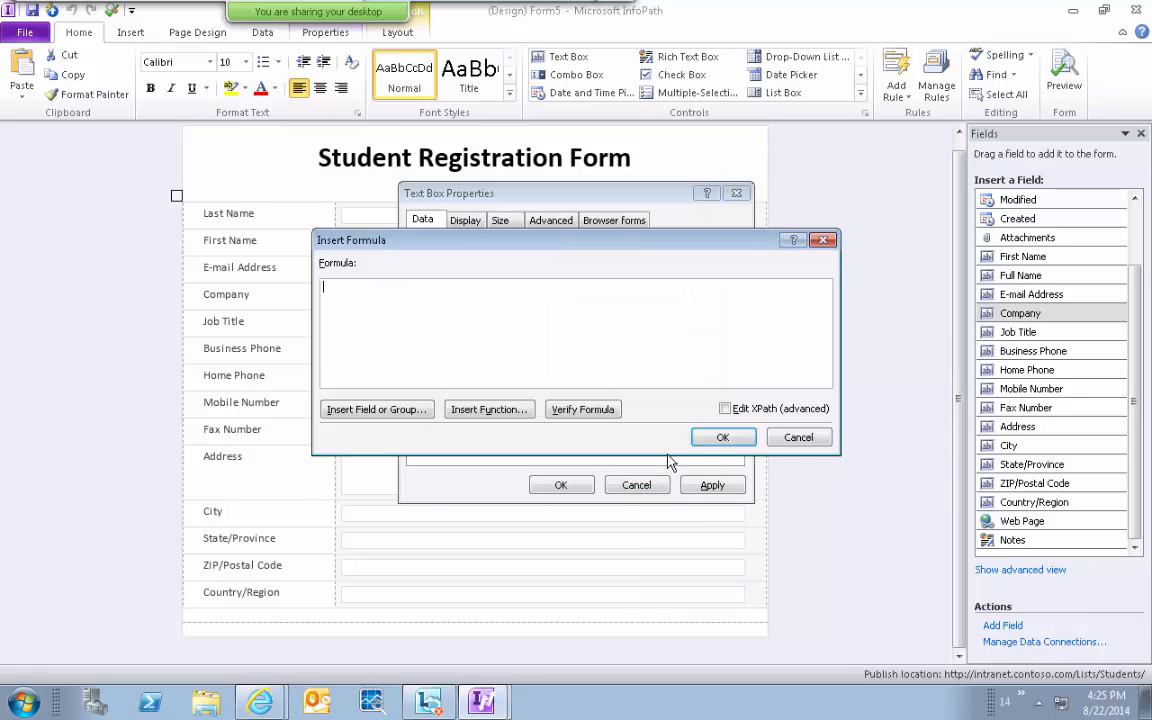
{"action": "left_click", "coordinate": [799, 440]}
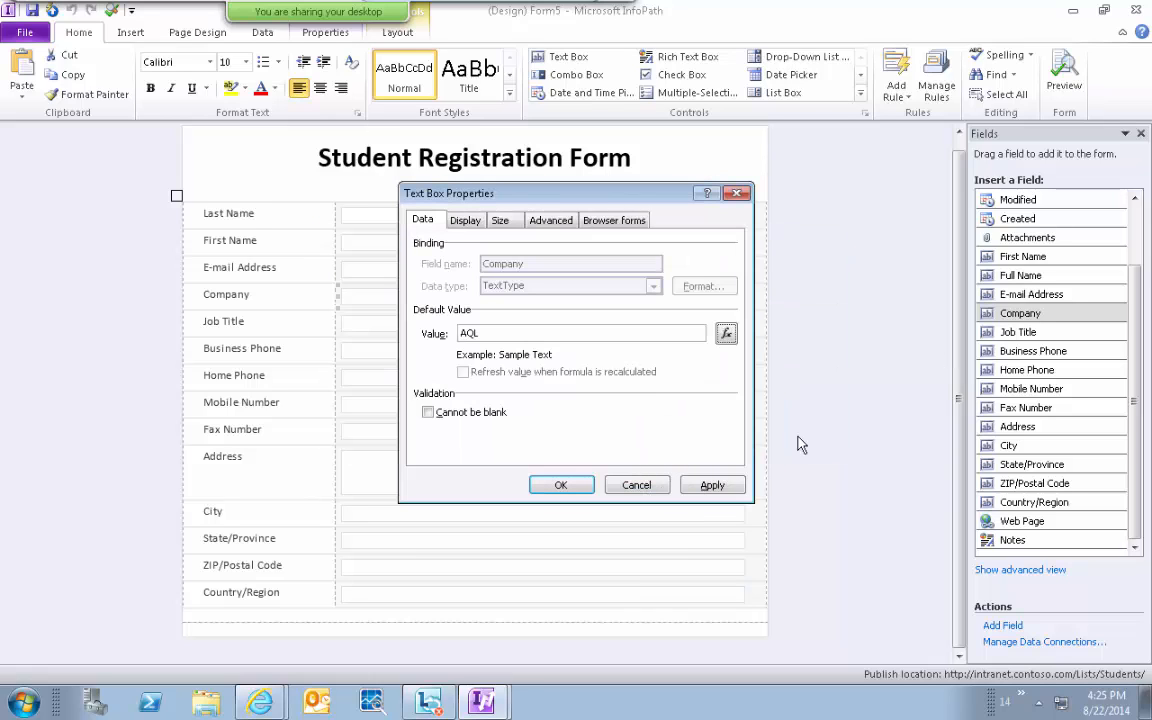
{"action": "double_click", "coordinate": [472, 335]}
Review the Company box's Display, Size and Advanced property tabs.
{"action": "left_click", "coordinate": [464, 222]}
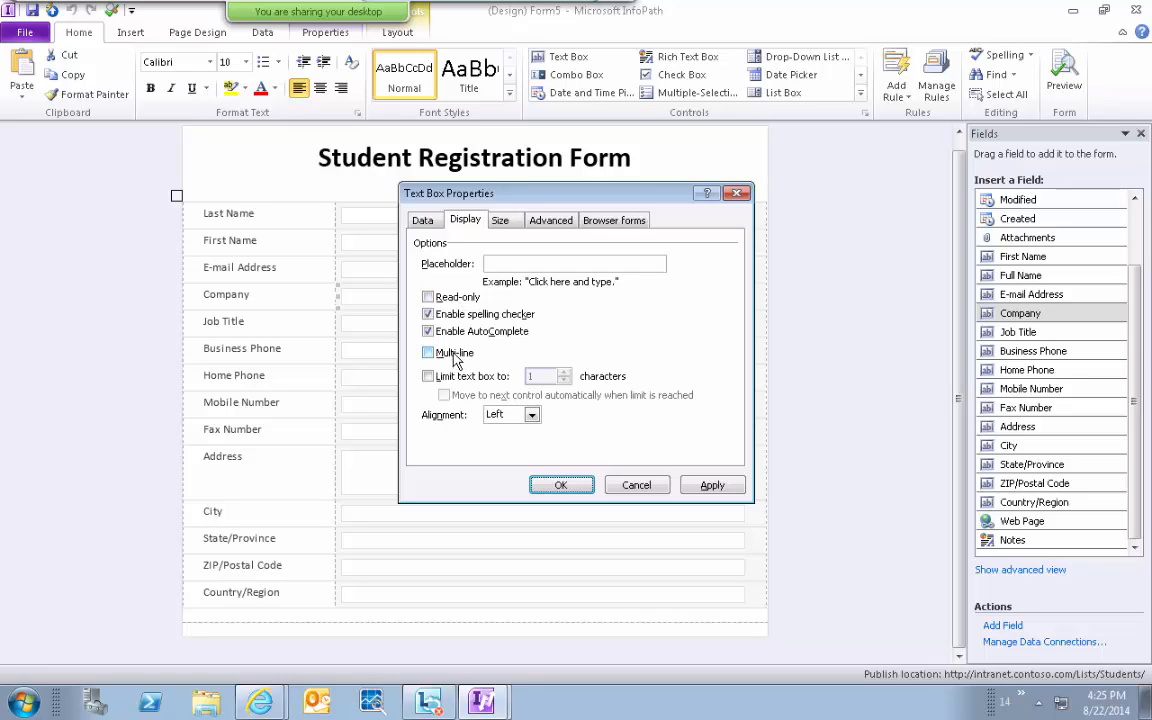
{"action": "left_click", "coordinate": [423, 222]}
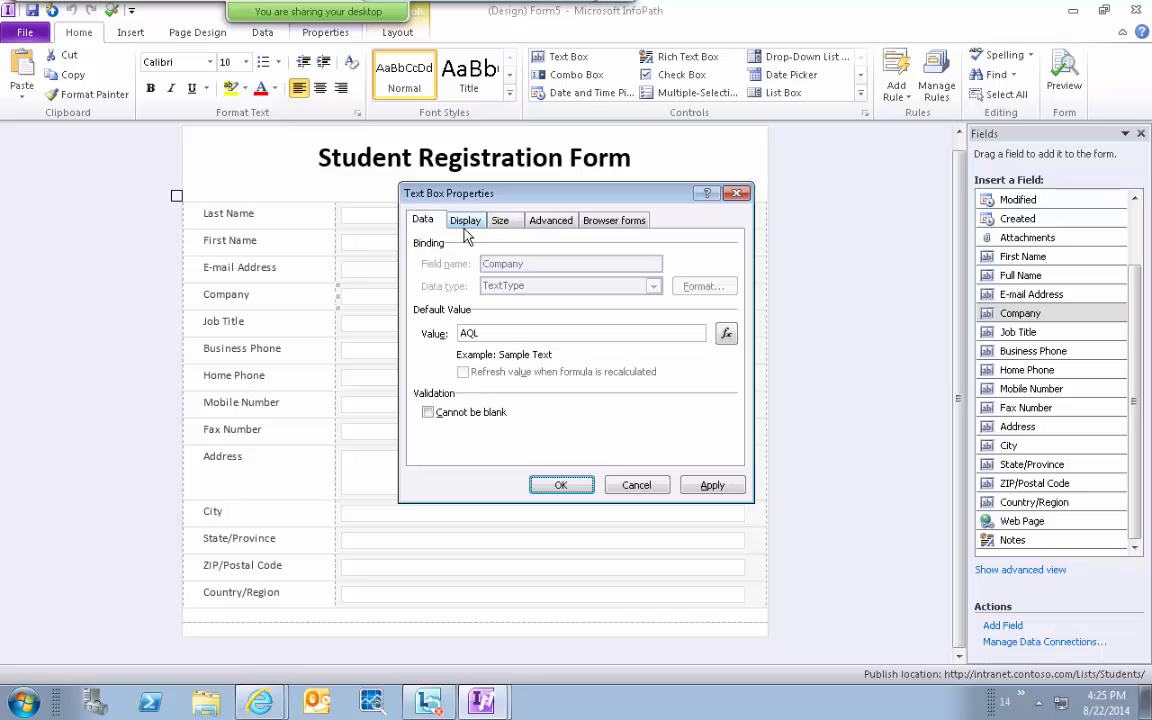
{"action": "left_click", "coordinate": [465, 222]}
{"action": "left_click", "coordinate": [424, 222]}
{"action": "left_click", "coordinate": [501, 222]}
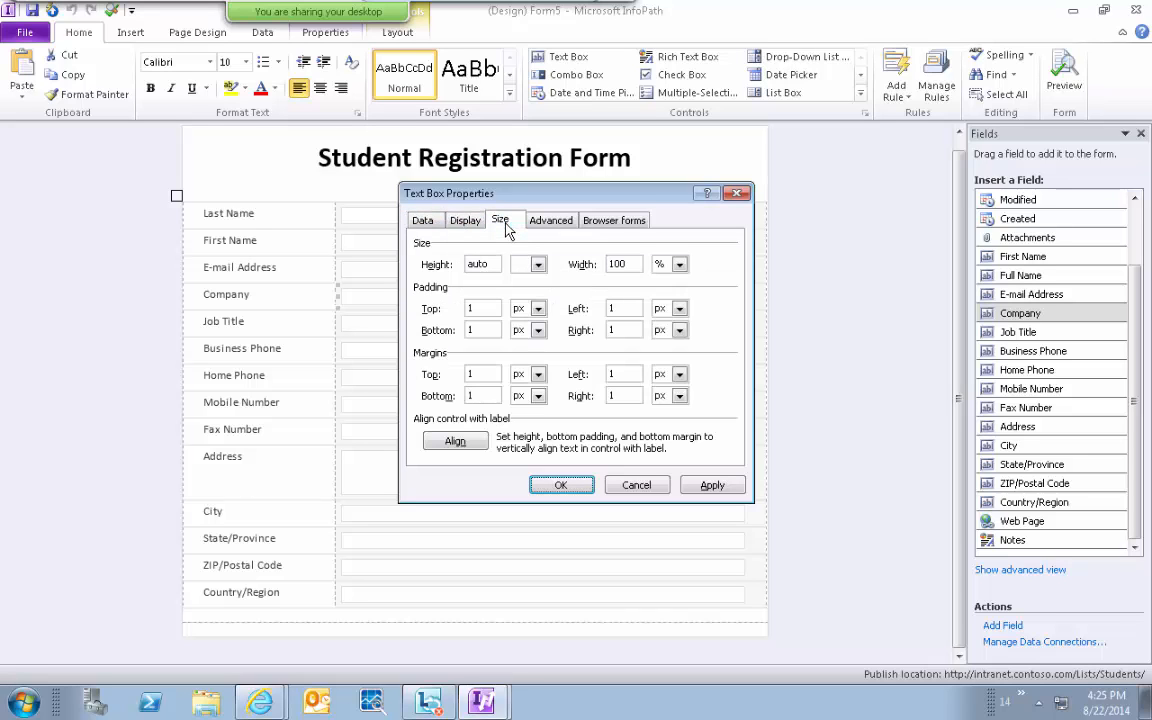
{"action": "left_click", "coordinate": [550, 221]}
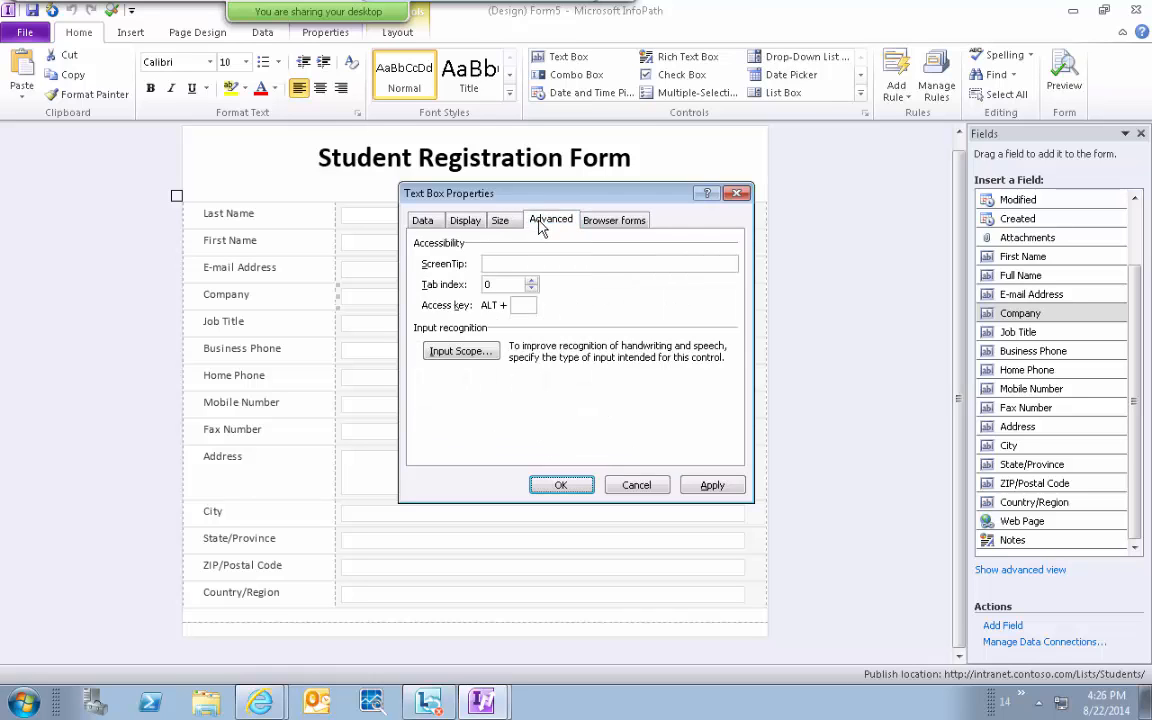
{"action": "left_click", "coordinate": [684, 27]}
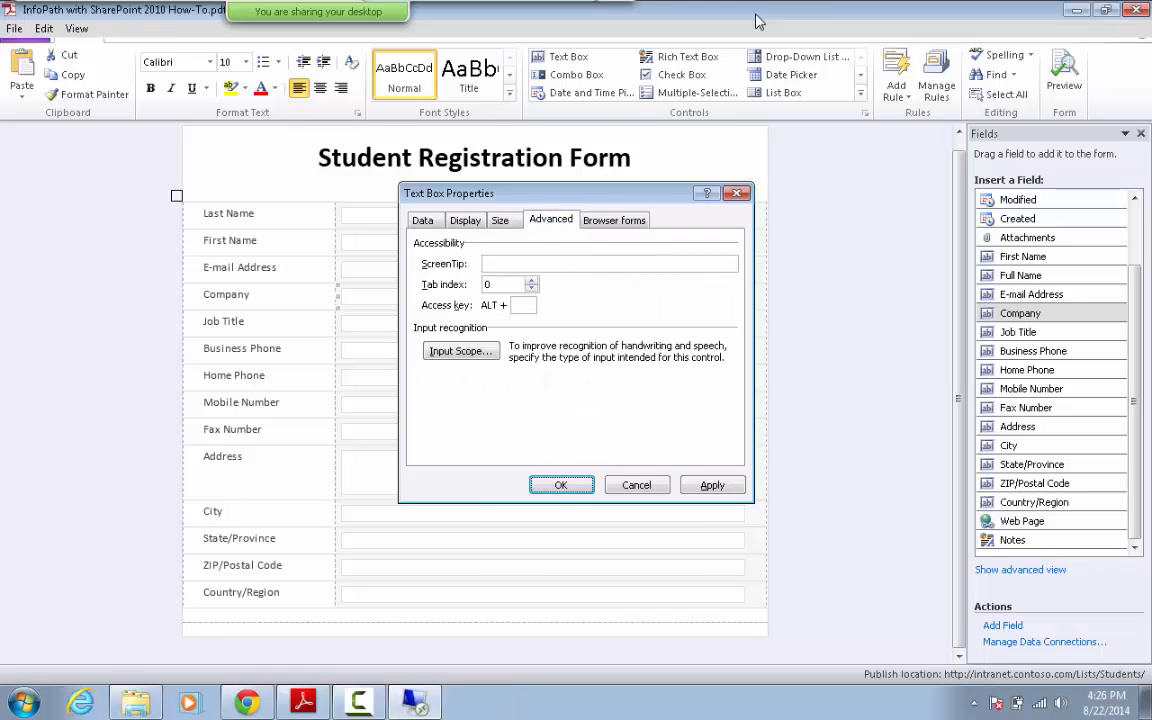
{"action": "left_click", "coordinate": [360, 703]}
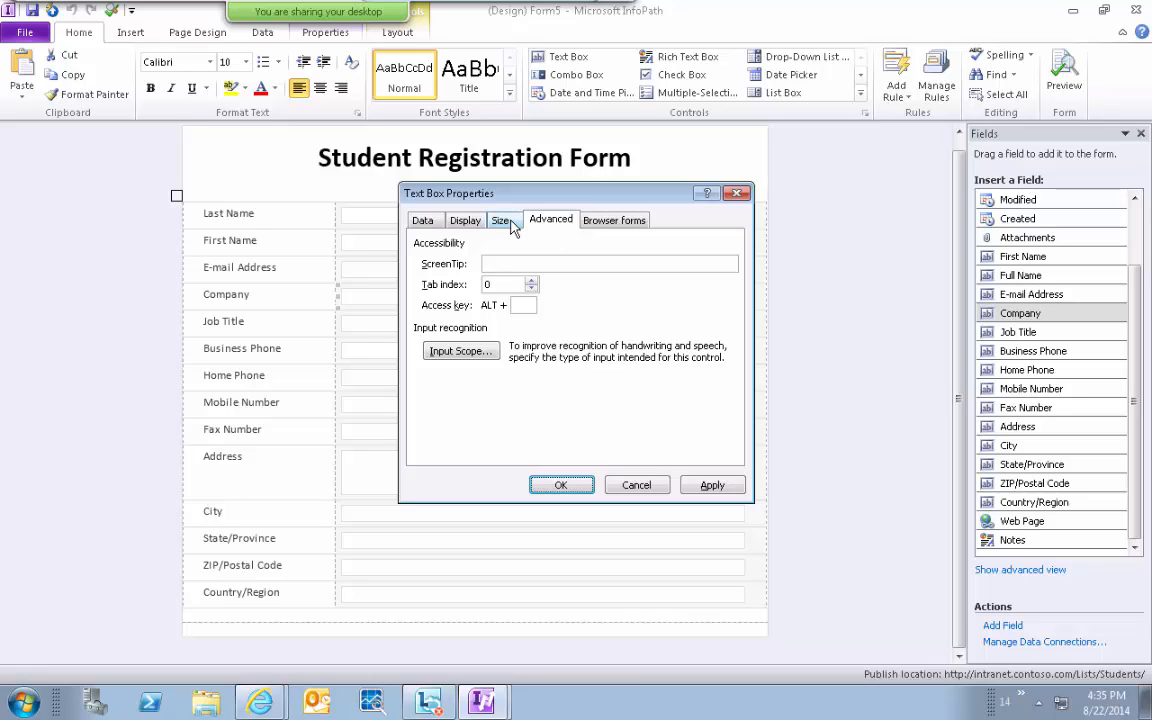
Back on the Data tab, apply the AQL default and close the properties.
{"action": "left_click", "coordinate": [466, 221]}
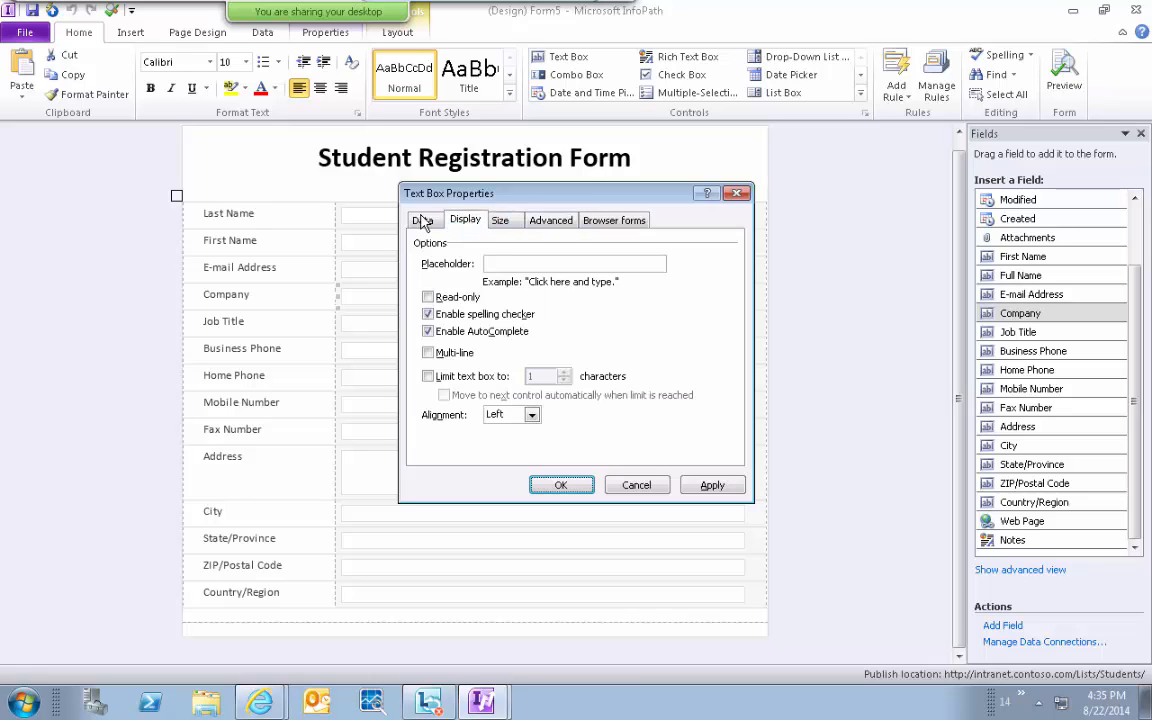
{"action": "left_click", "coordinate": [421, 219]}
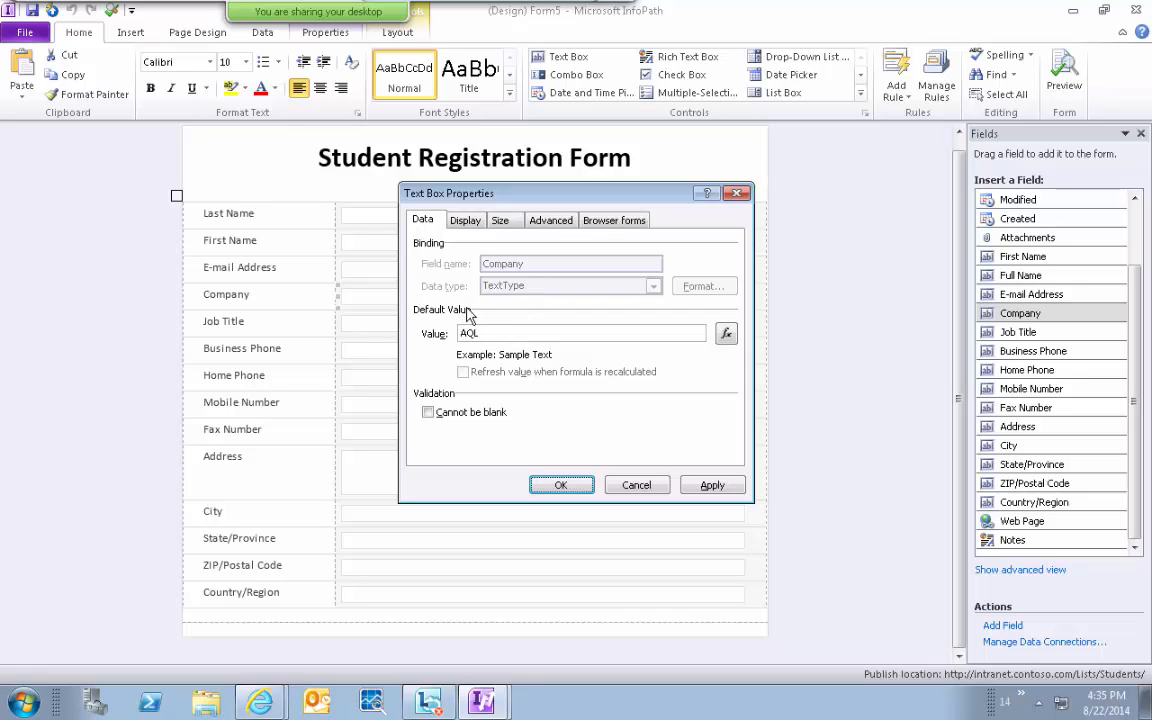
{"action": "left_click", "coordinate": [711, 485]}
{"action": "left_click", "coordinate": [560, 484]}
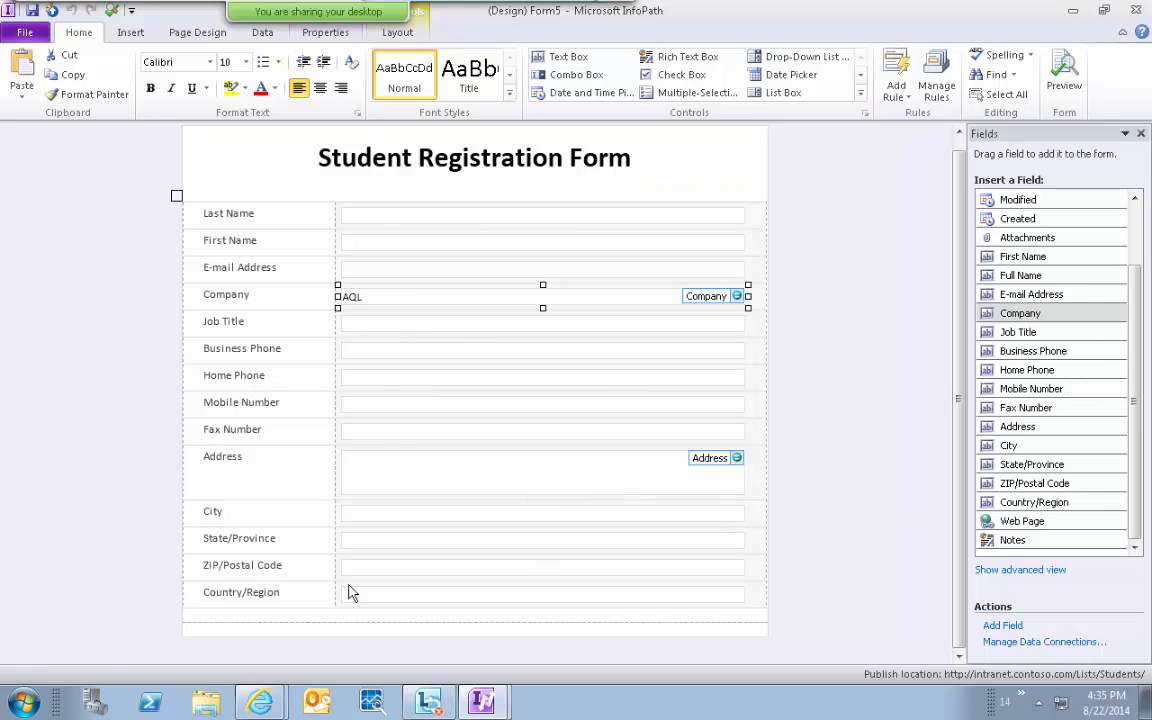
Bring up the E-mail Address row's context menu, after dismissing the Country/Region row's menu.
{"action": "left_click", "coordinate": [182, 600]}
{"action": "right_click", "coordinate": [184, 602]}
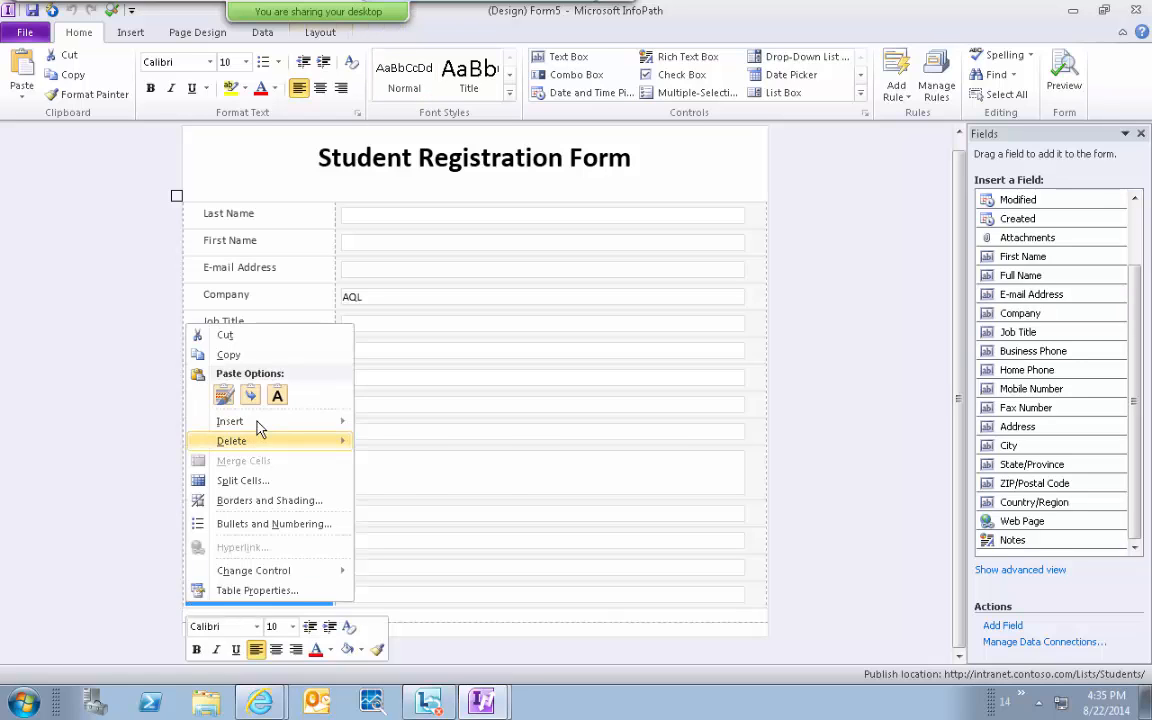
{"action": "mouse_move", "coordinate": [258, 428]}
{"action": "left_click", "coordinate": [193, 272]}
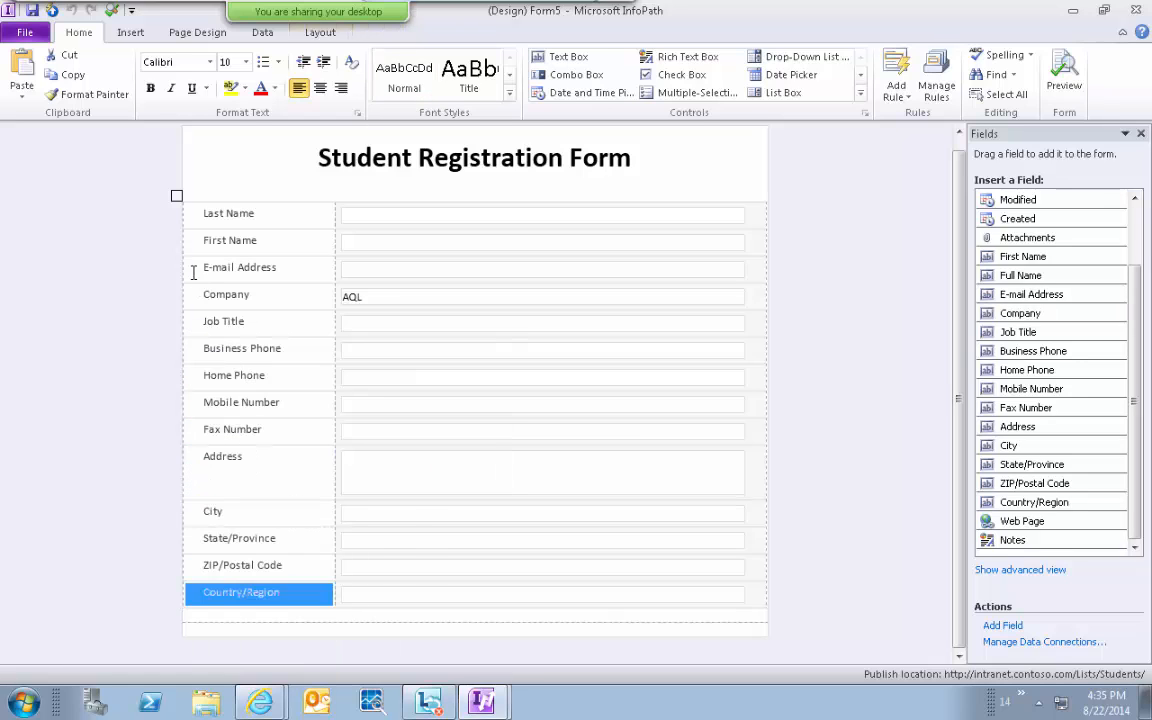
{"action": "left_click", "coordinate": [184, 273]}
{"action": "right_click", "coordinate": [185, 272]}
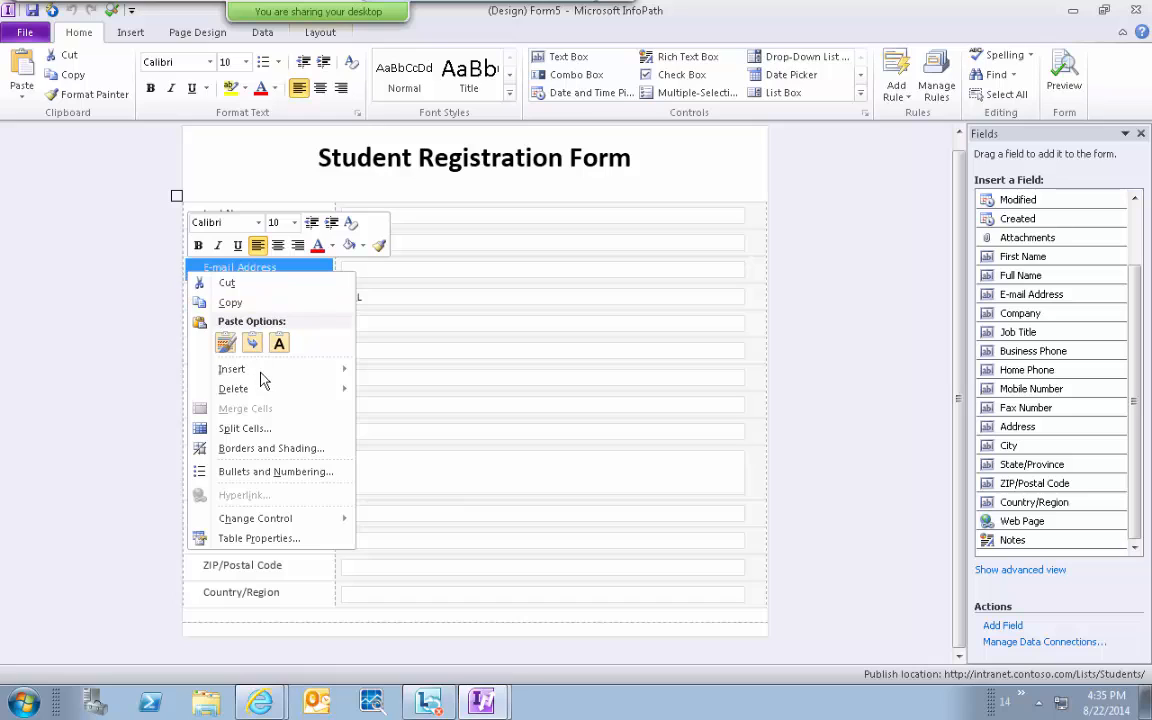
Insert a blank row above E-mail Address and drag the Full Name field into it.
{"action": "mouse_move", "coordinate": [262, 379]}
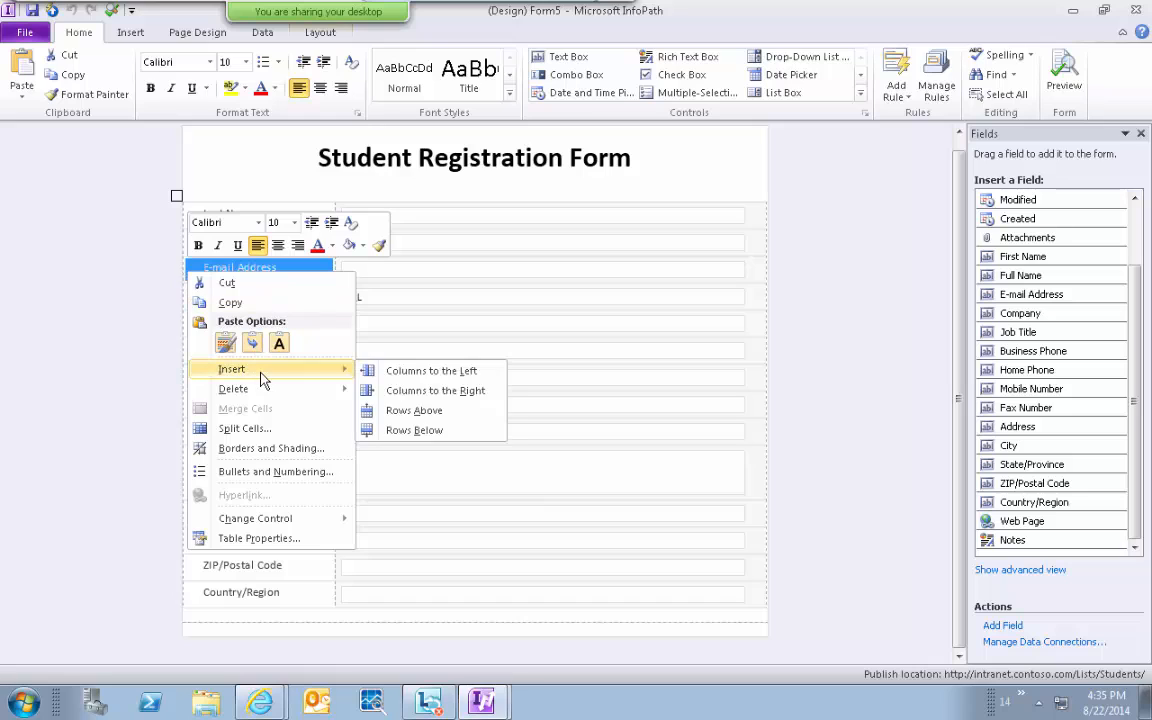
{"action": "left_click", "coordinate": [433, 414]}
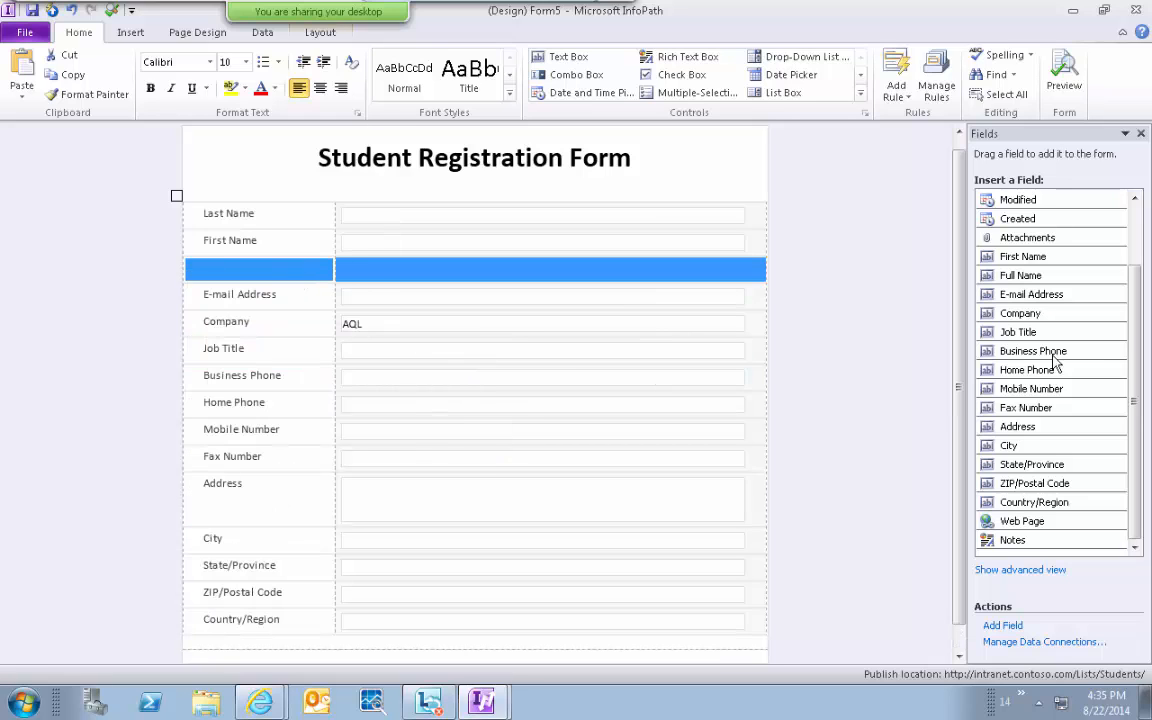
{"action": "left_click_drag", "start_coordinate": [1070, 276], "coordinate": [310, 285]}
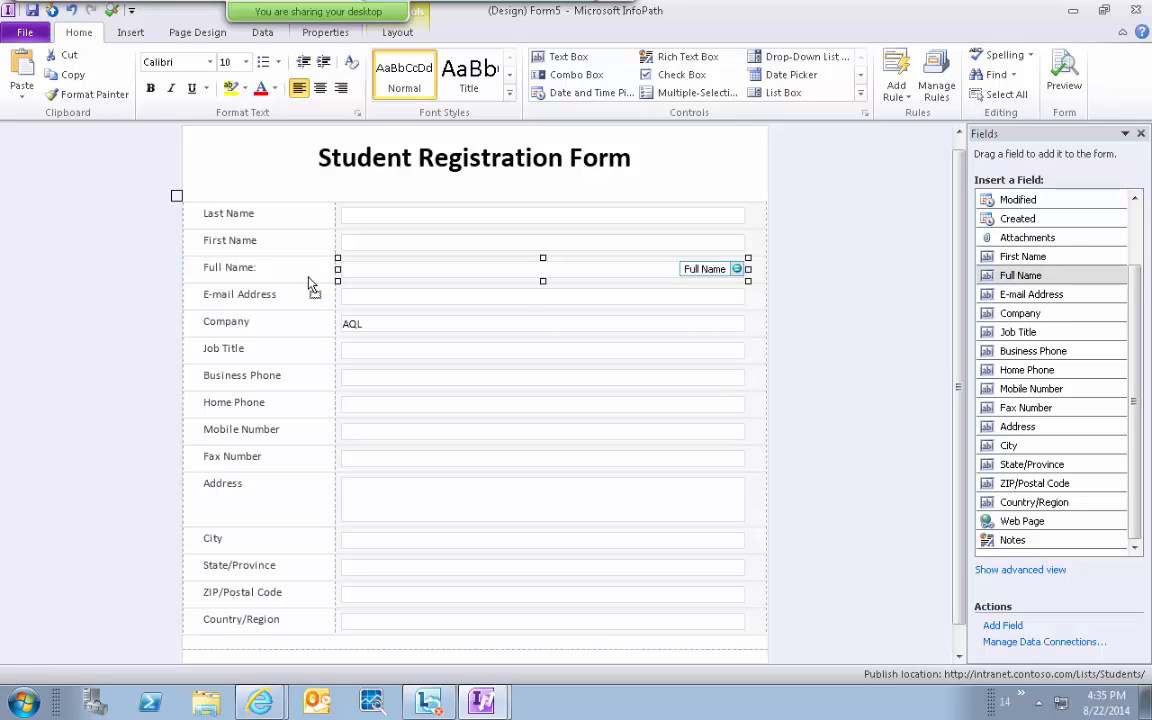
{"action": "left_click", "coordinate": [362, 299]}
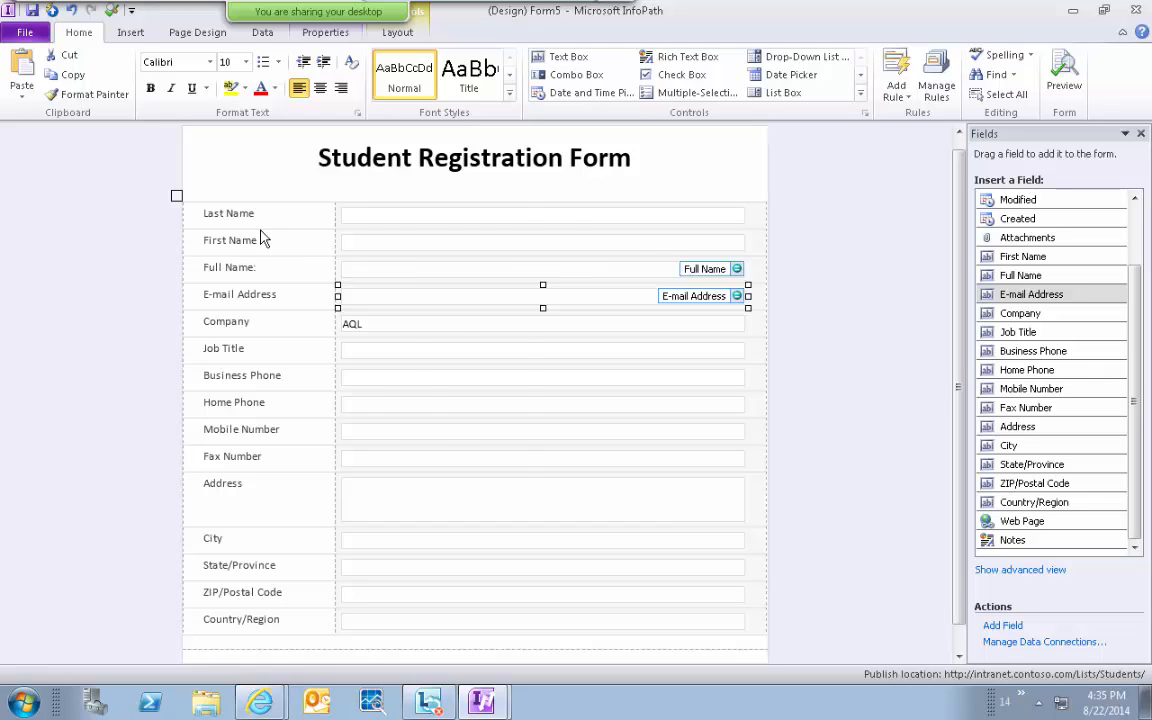
Tick Read-only on the Full Name text box's Display tab, apply and confirm.
{"action": "right_click", "coordinate": [366, 268]}
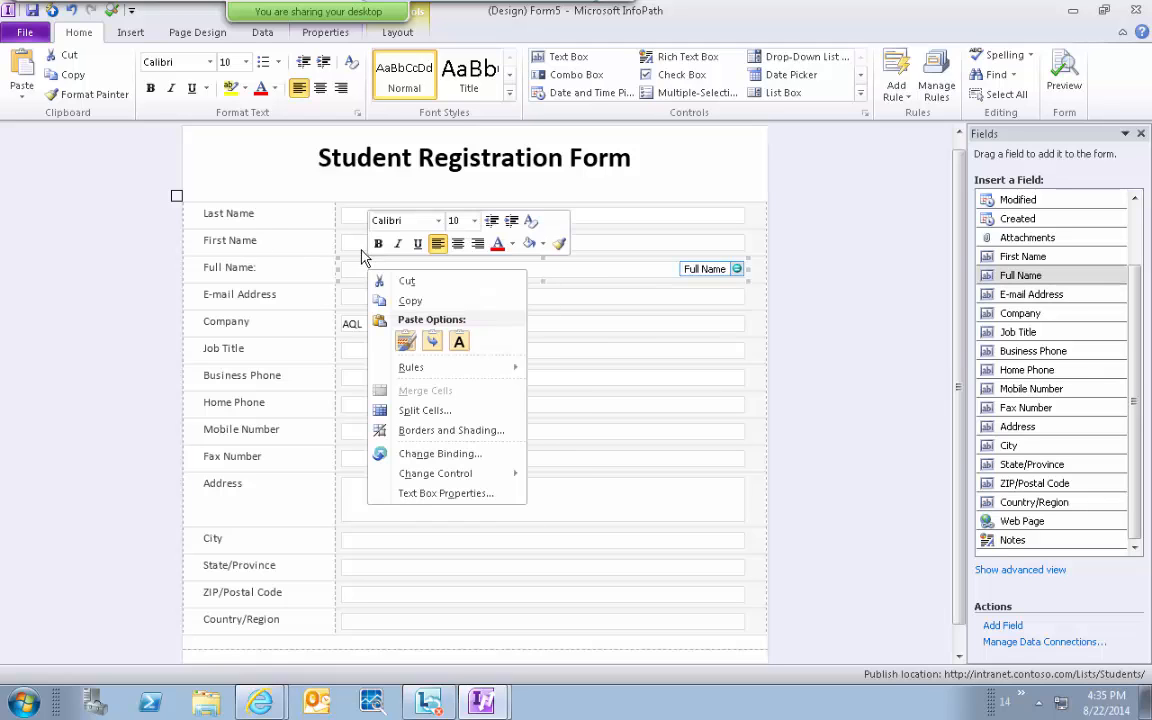
{"action": "left_click", "coordinate": [446, 494]}
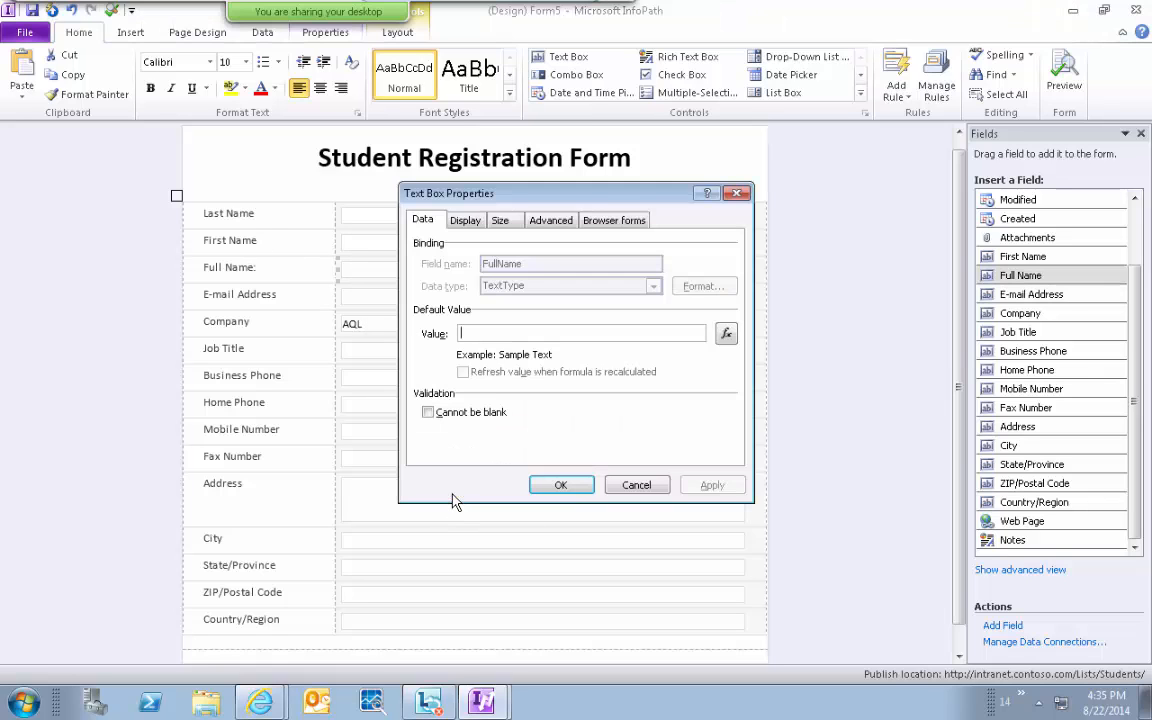
{"action": "left_click", "coordinate": [463, 221]}
{"action": "left_click", "coordinate": [429, 298]}
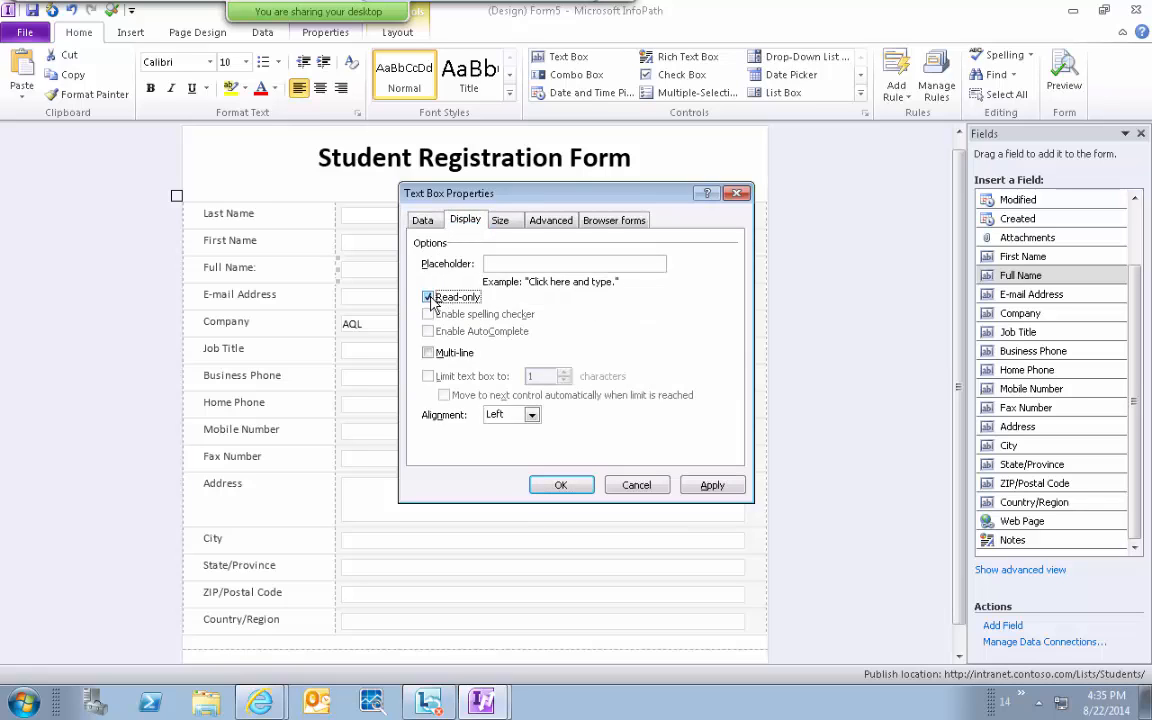
{"action": "left_click", "coordinate": [711, 486]}
{"action": "left_click", "coordinate": [560, 484]}
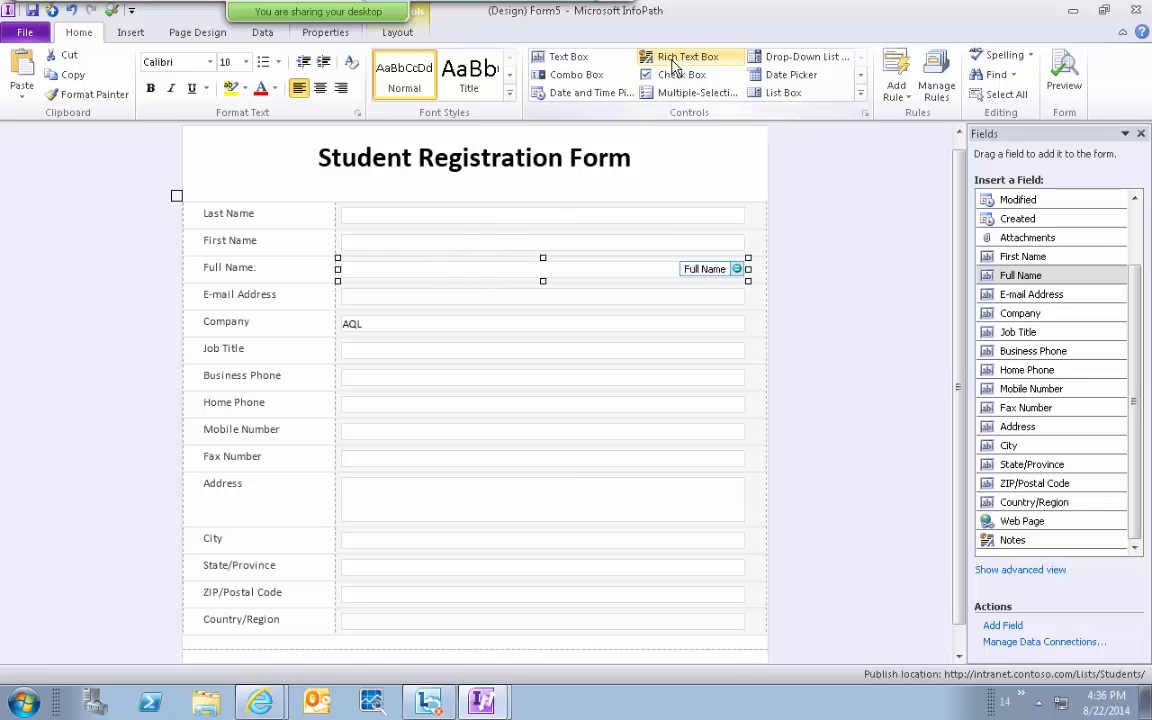
{"action": "left_click", "coordinate": [690, 10]}
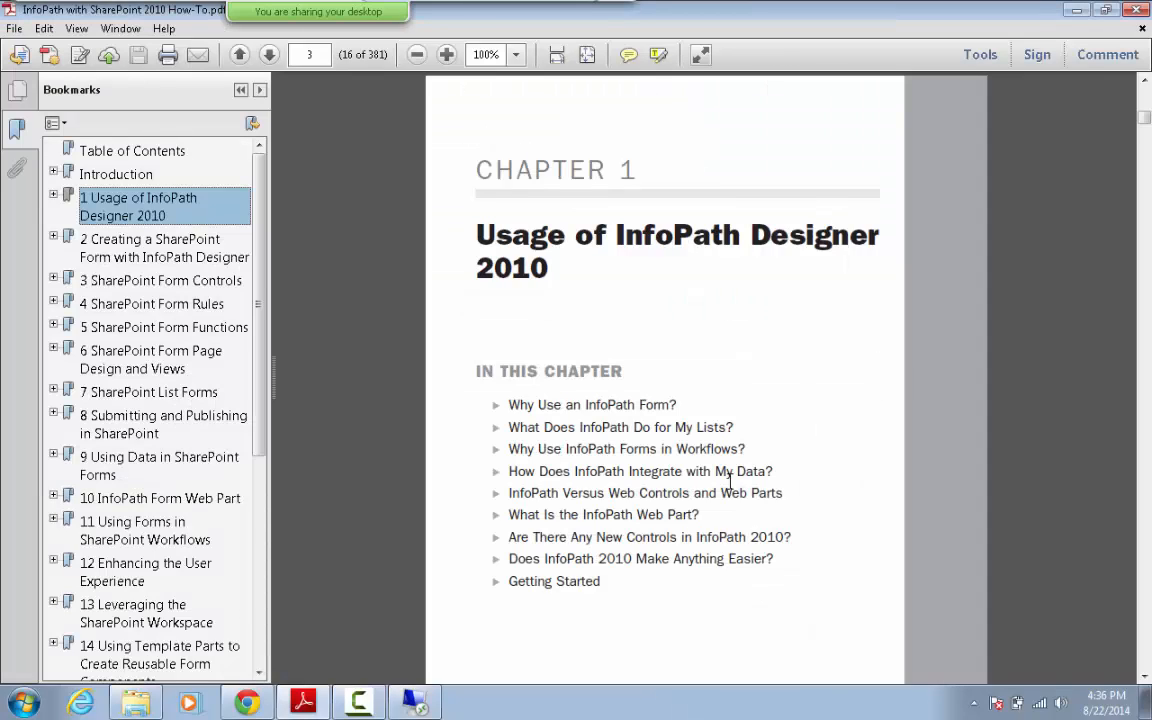
{"action": "left_click", "coordinate": [359, 702]}
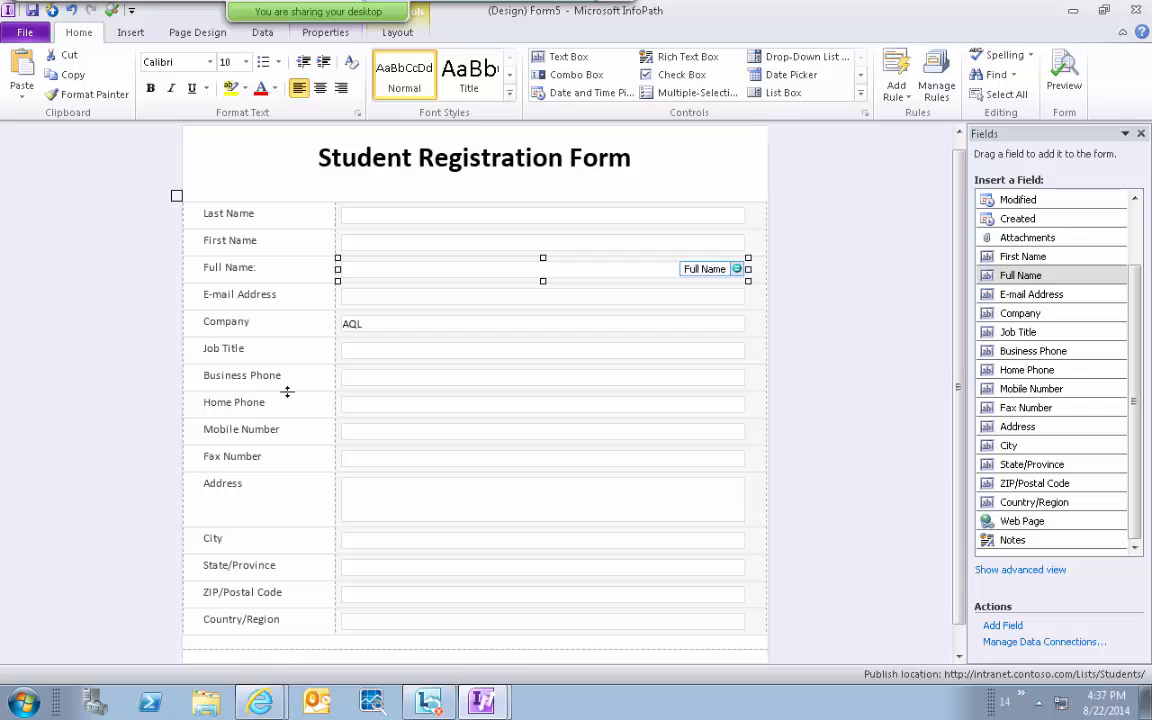
{"action": "left_click", "coordinate": [1008, 626]}
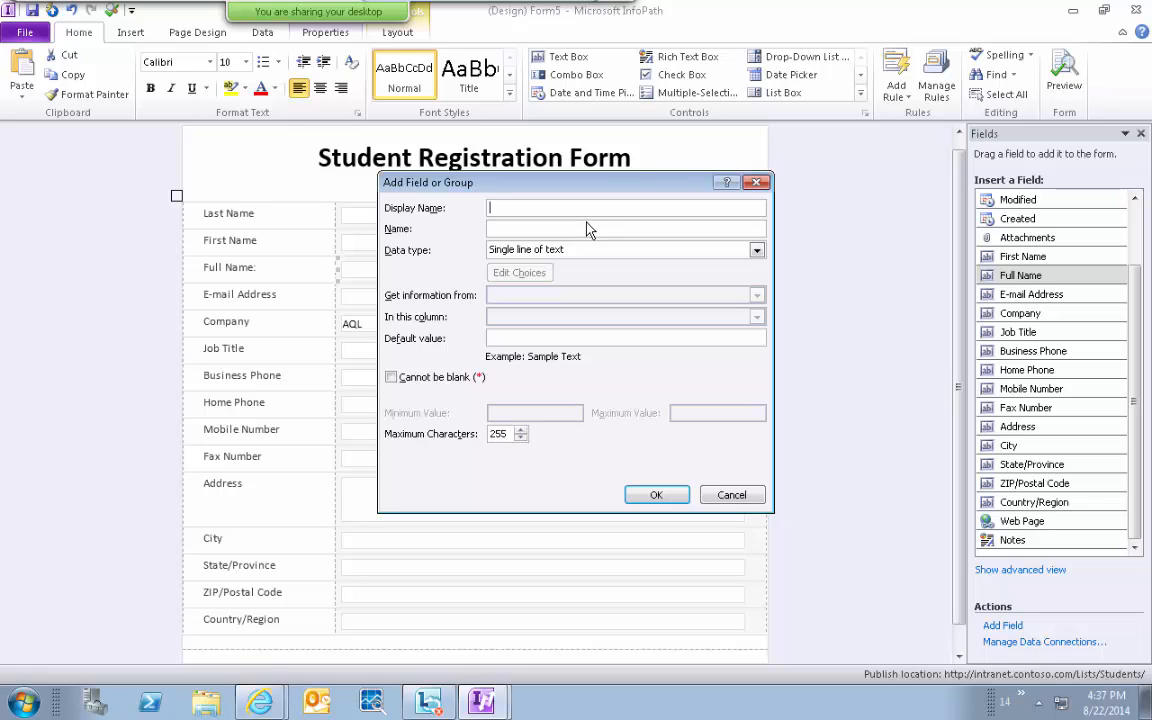
{"action": "left_click", "coordinate": [732, 498]}
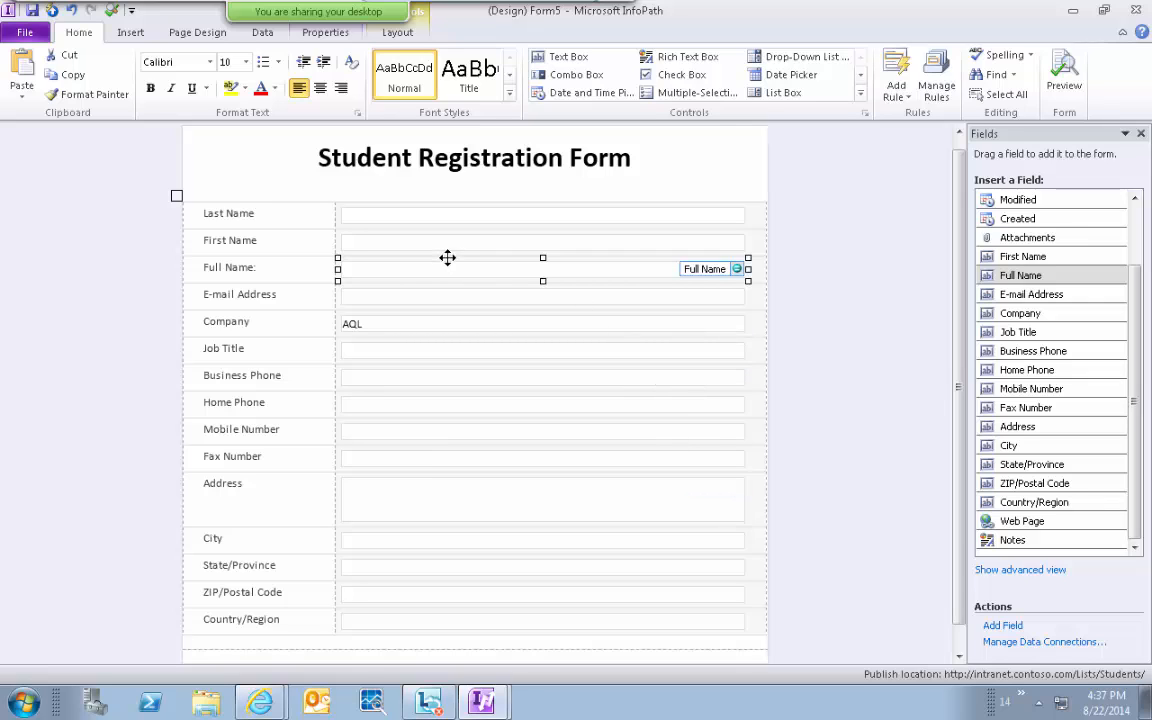
Try saving the template as Template over the existing file, then dismiss the error.
{"action": "left_click", "coordinate": [33, 11]}
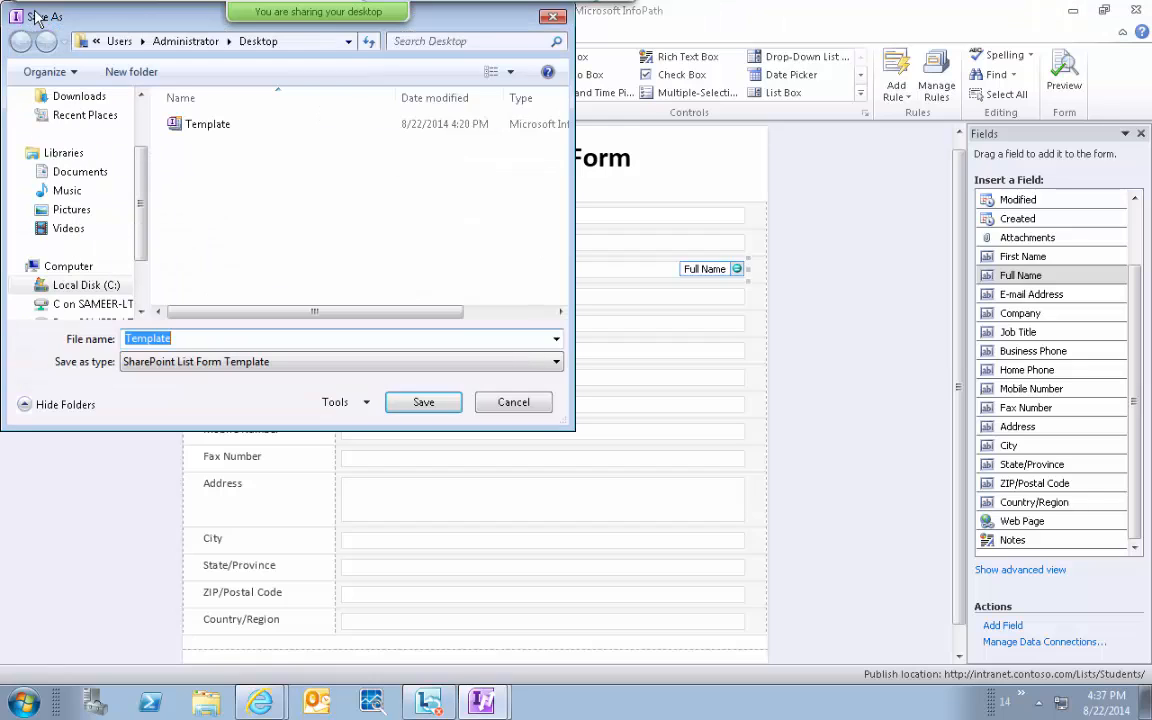
{"action": "left_click", "coordinate": [400, 404]}
{"action": "left_click", "coordinate": [540, 386]}
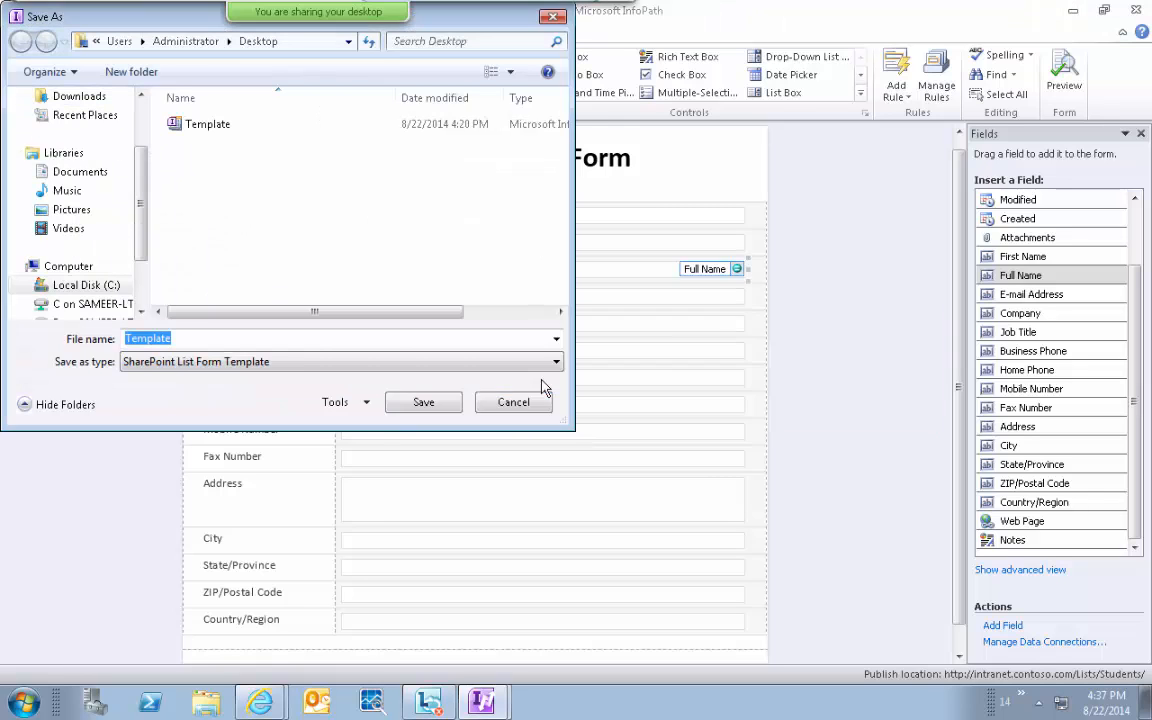
{"action": "left_click", "coordinate": [578, 391]}
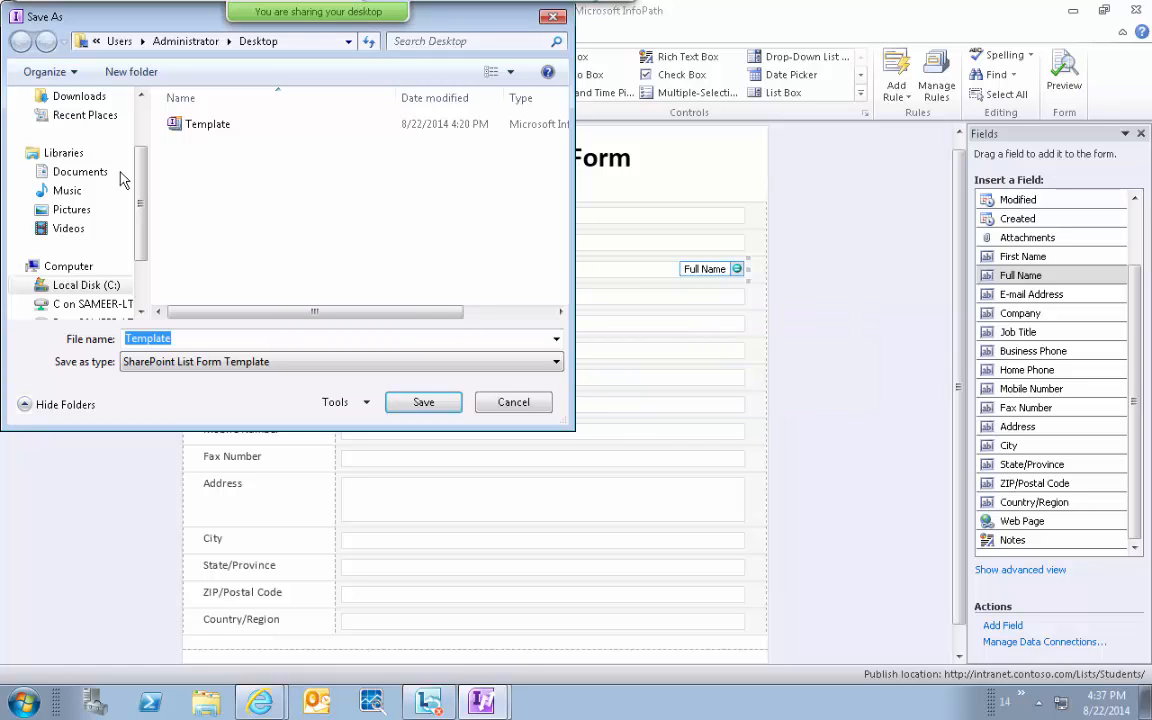
After a failed Desktop attempt, save Template to Local Disk (C:) instead.
{"action": "scroll", "coordinate": [141, 128], "scroll_direction": "up", "scroll_amount": 2}
{"action": "left_click", "coordinate": [80, 160]}
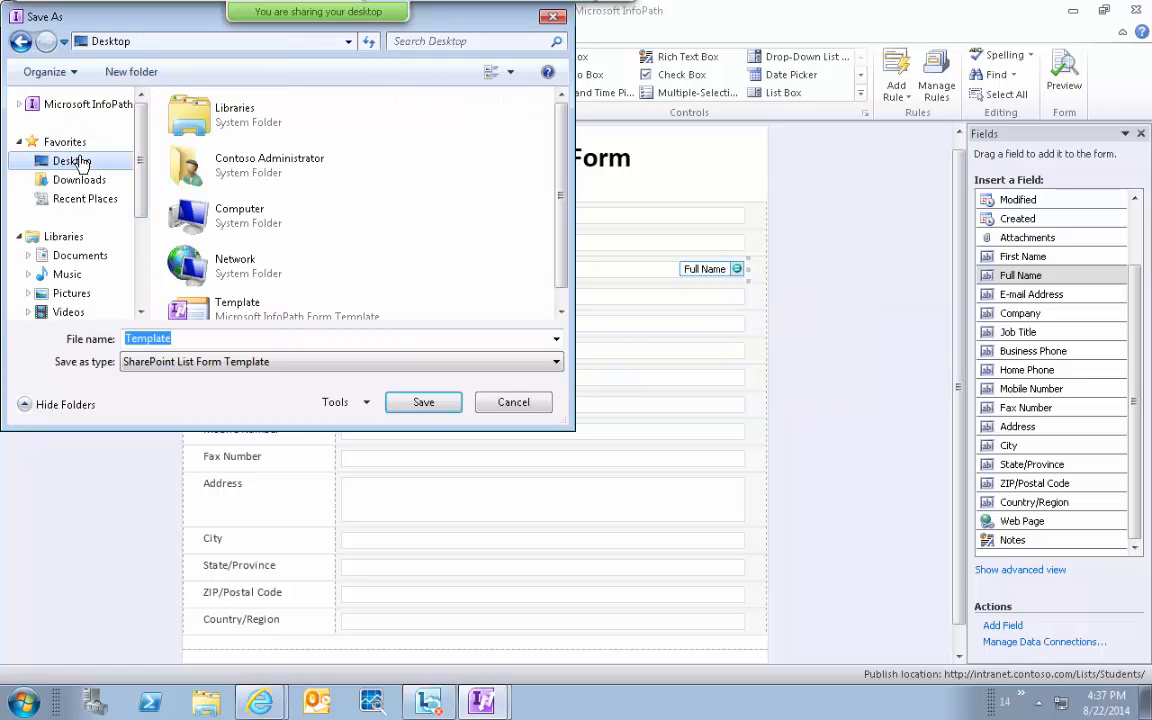
{"action": "left_click", "coordinate": [421, 404]}
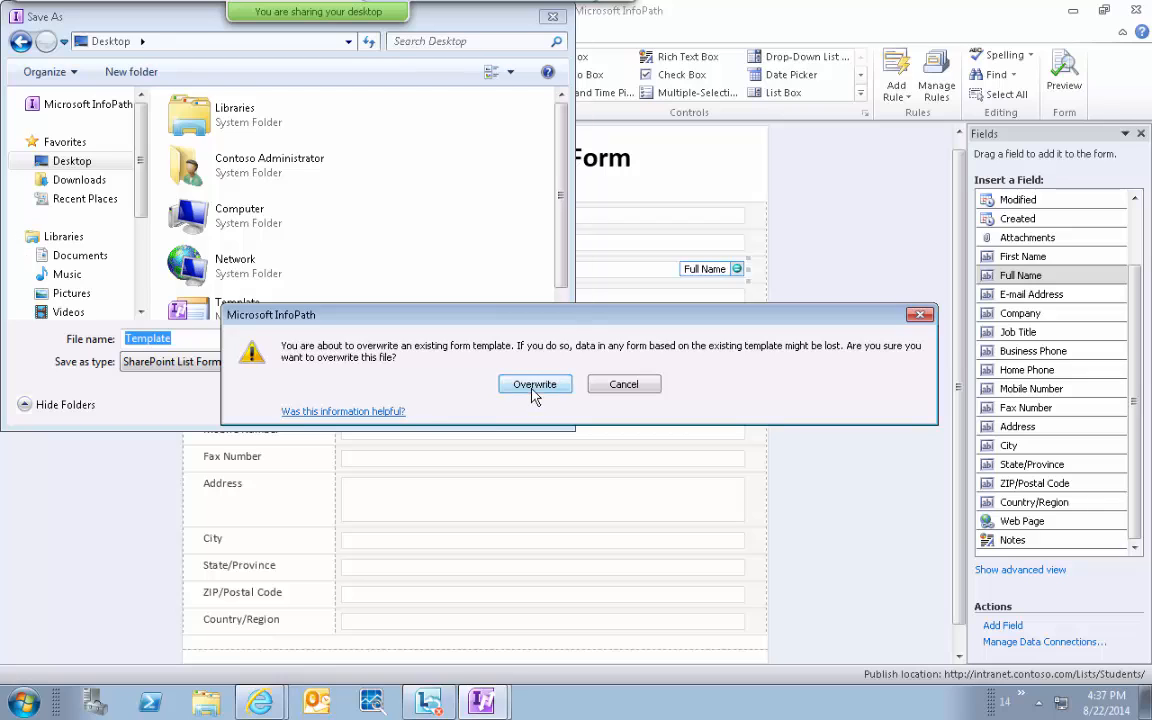
{"action": "left_click", "coordinate": [530, 390]}
{"action": "left_click", "coordinate": [577, 390]}
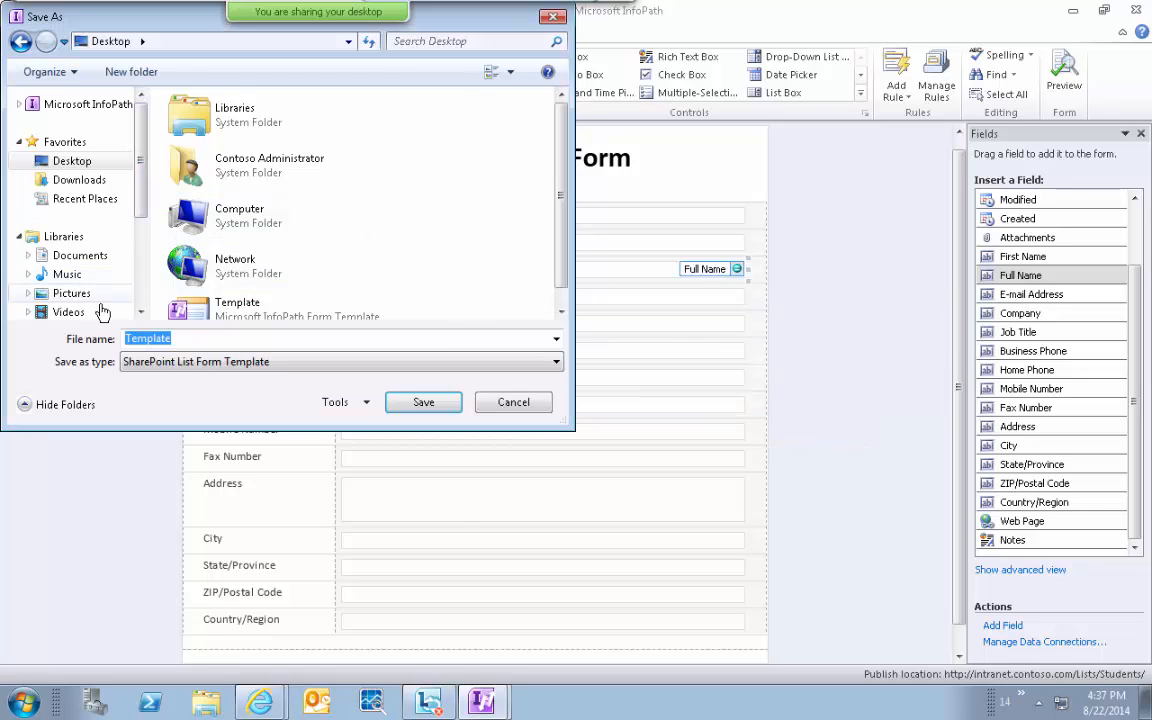
{"action": "scroll", "coordinate": [107, 238], "scroll_direction": "down", "scroll_amount": 3}
{"action": "left_click", "coordinate": [87, 210]}
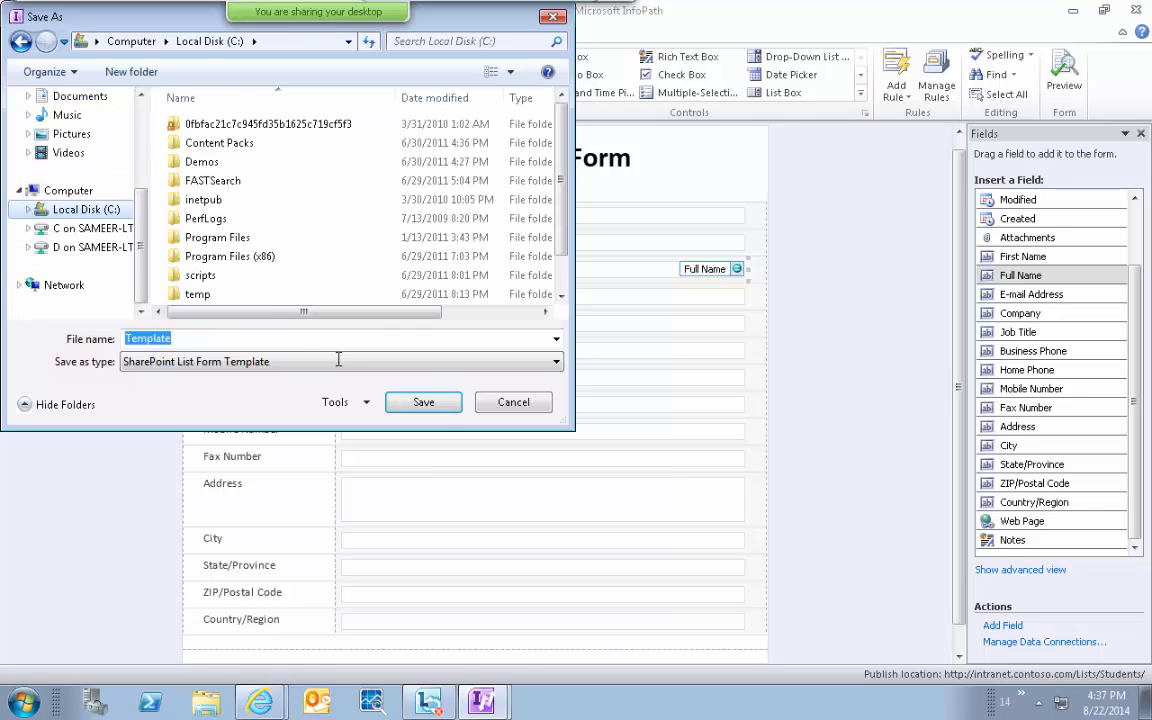
{"action": "left_click", "coordinate": [424, 403]}
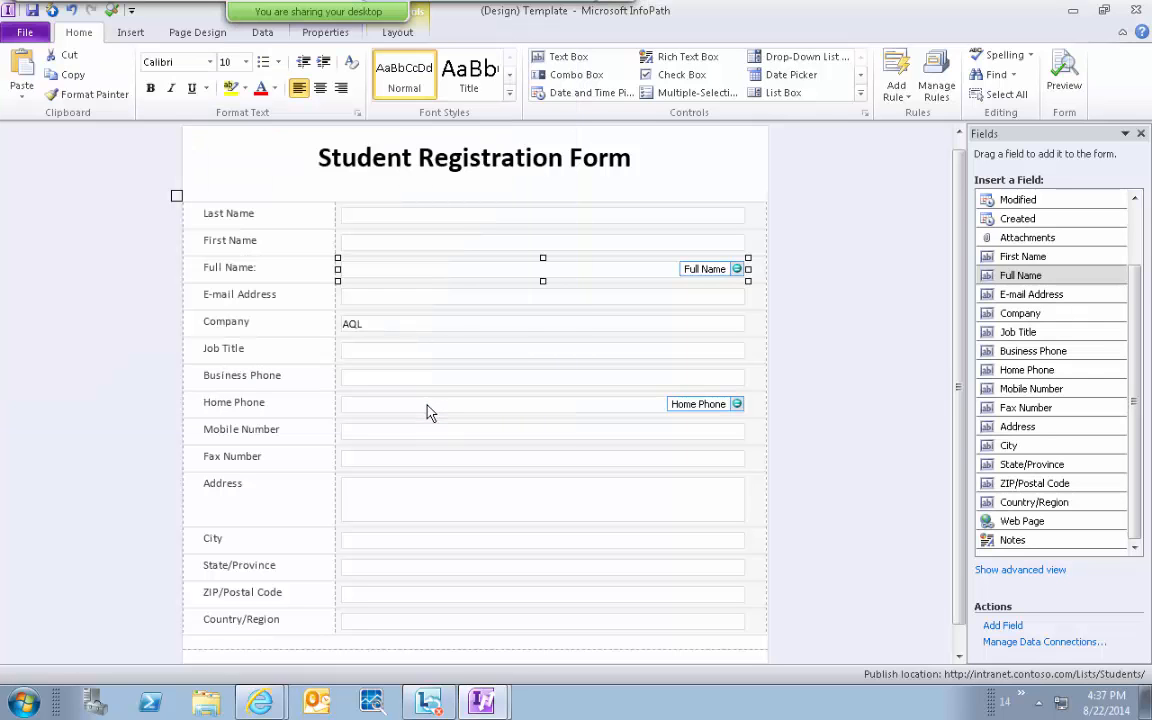
Open Manage Data Connections from the Fields task pane.
{"action": "left_click", "coordinate": [1010, 643]}
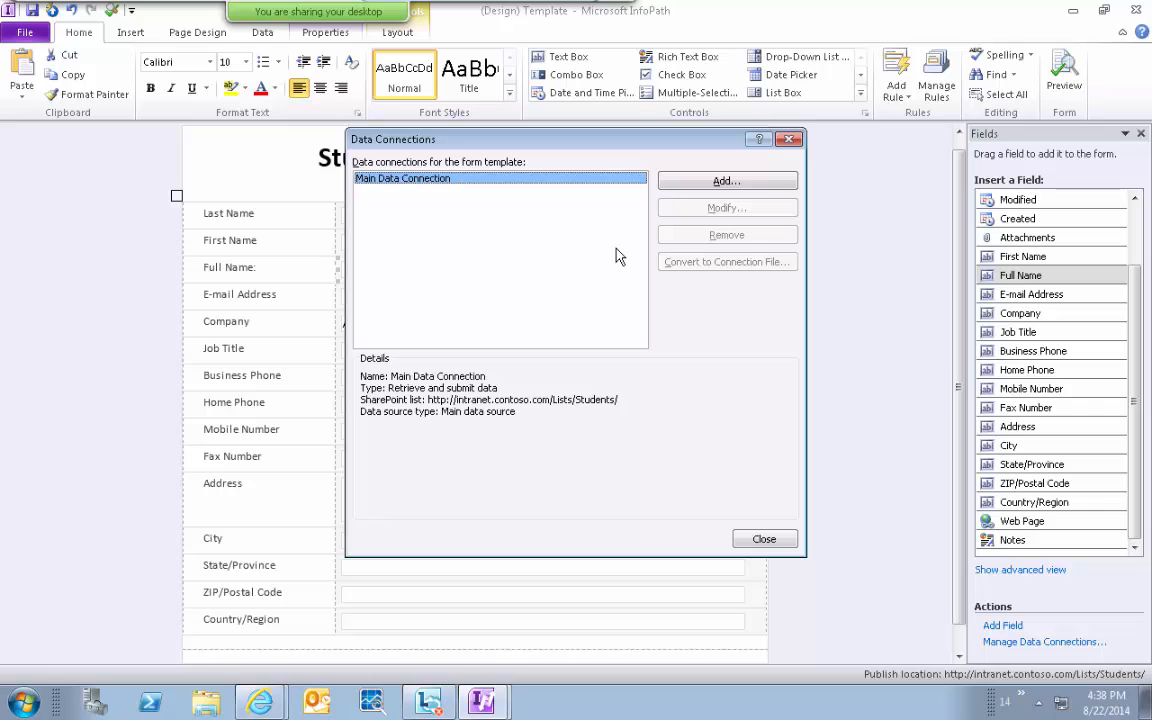
Add a receive-data connection from the intranet SharePoint site's Links list.
{"action": "left_click", "coordinate": [727, 183]}
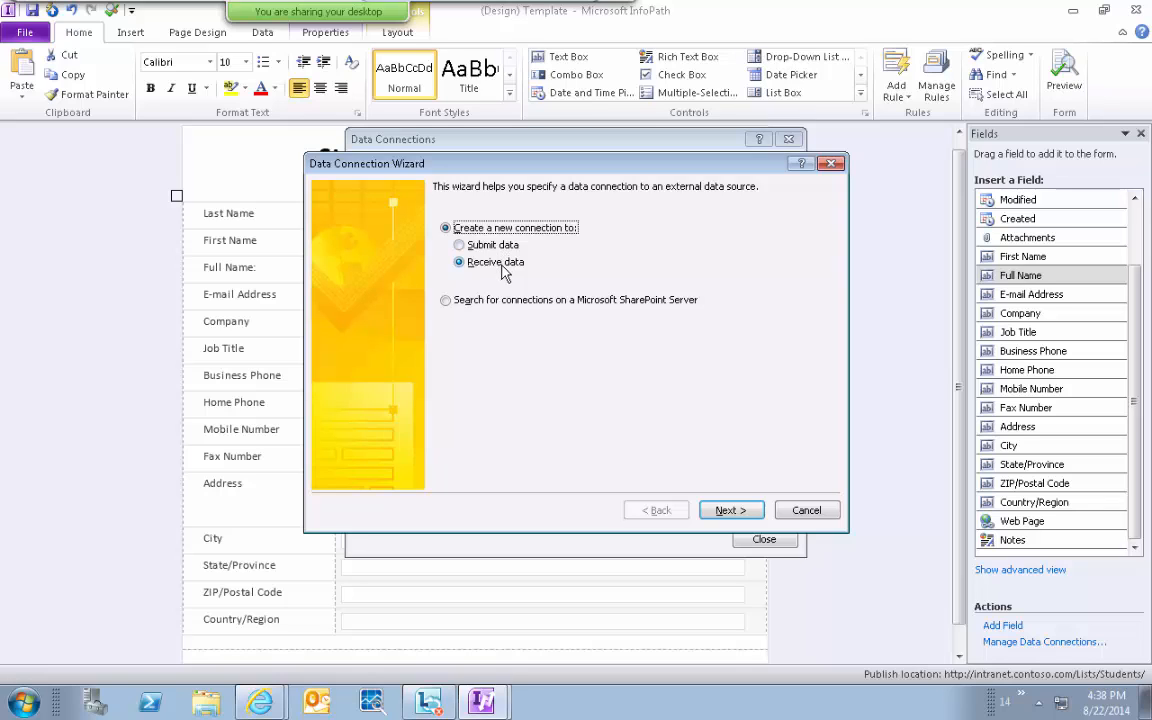
{"action": "left_click", "coordinate": [722, 512]}
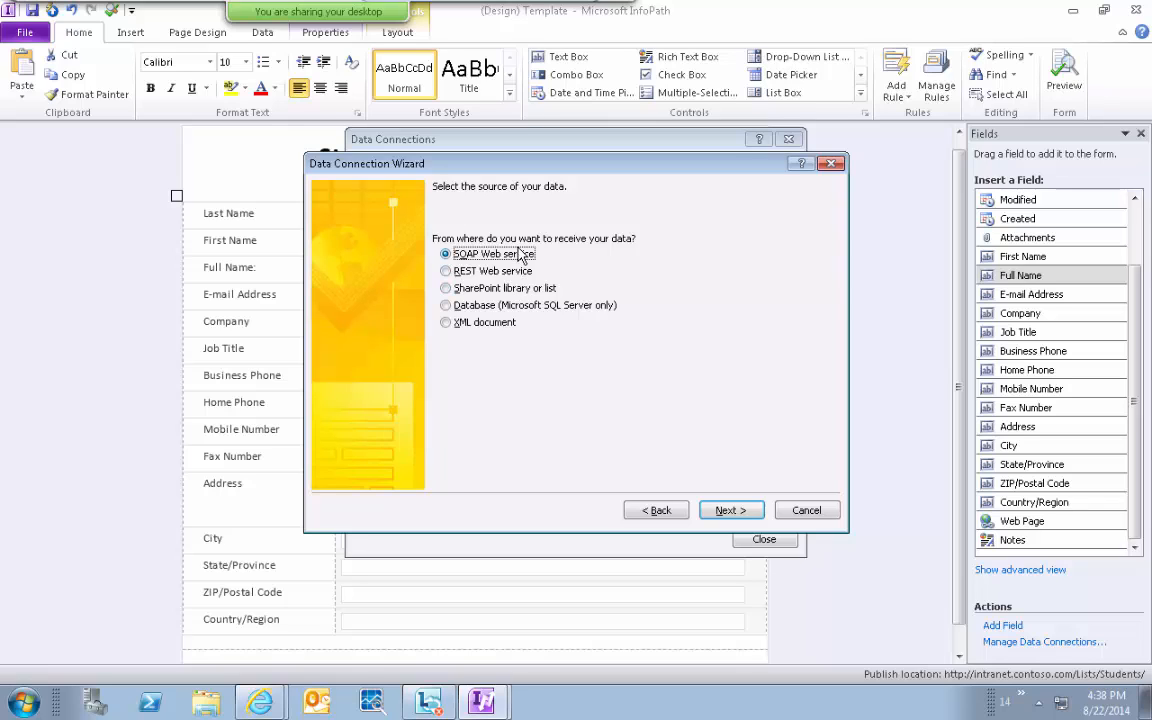
{"action": "left_click", "coordinate": [506, 296]}
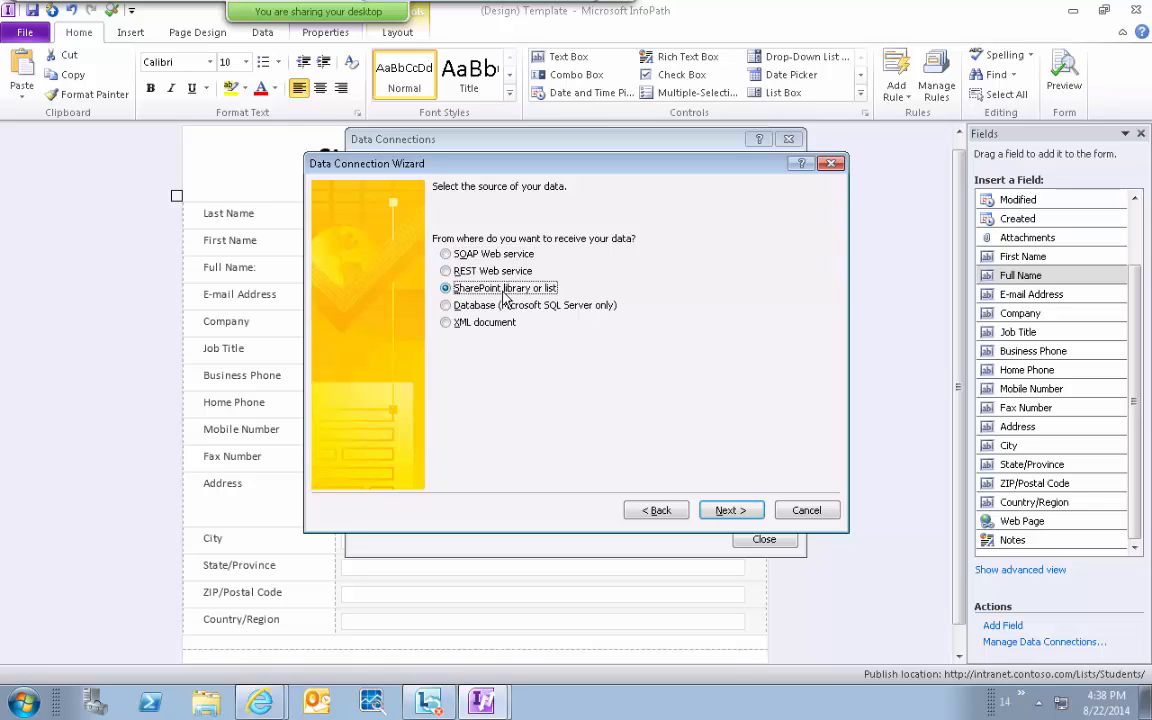
{"action": "left_click", "coordinate": [731, 511]}
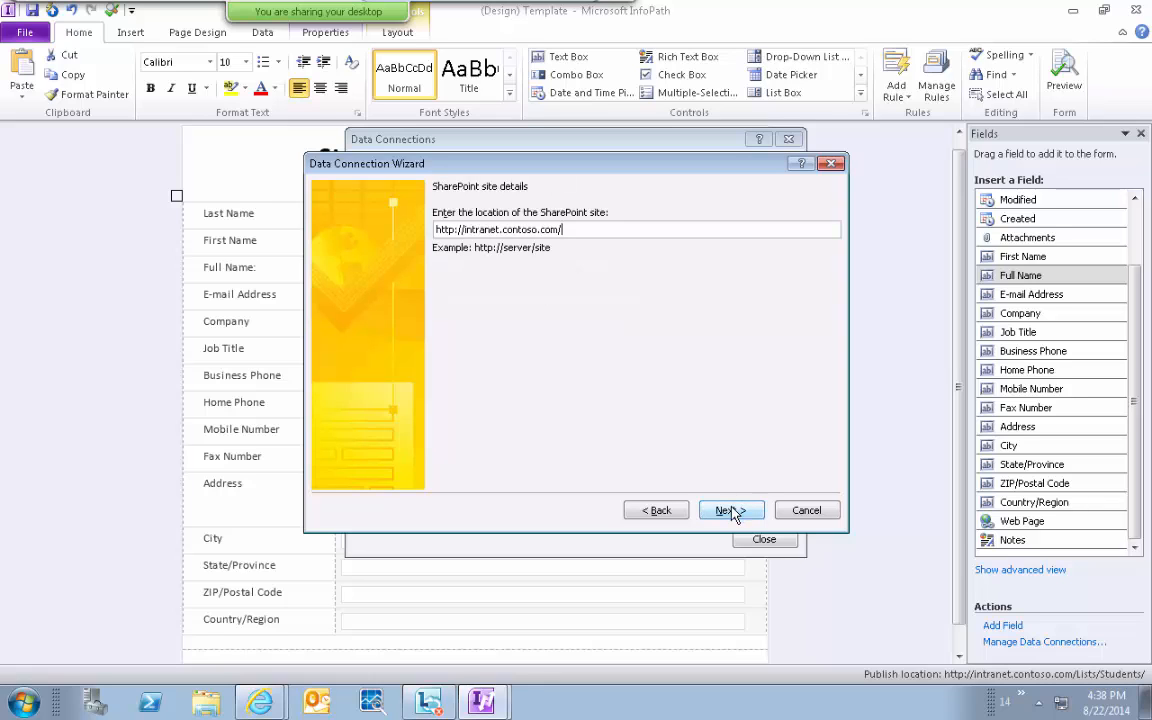
{"action": "left_click", "coordinate": [731, 511]}
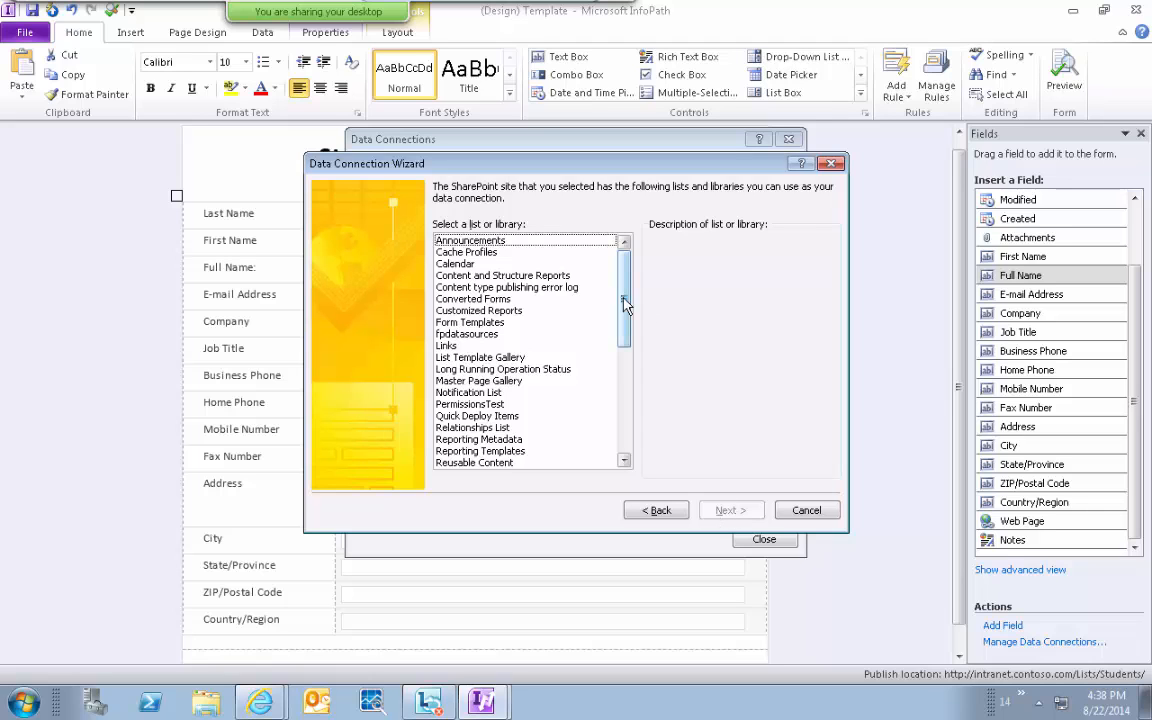
{"action": "mouse_move", "coordinate": [624, 305]}
{"action": "left_mouse_down"}
{"action": "mouse_move", "coordinate": [633, 463]}
{"action": "mouse_move", "coordinate": [640, 293]}
{"action": "left_mouse_up"}
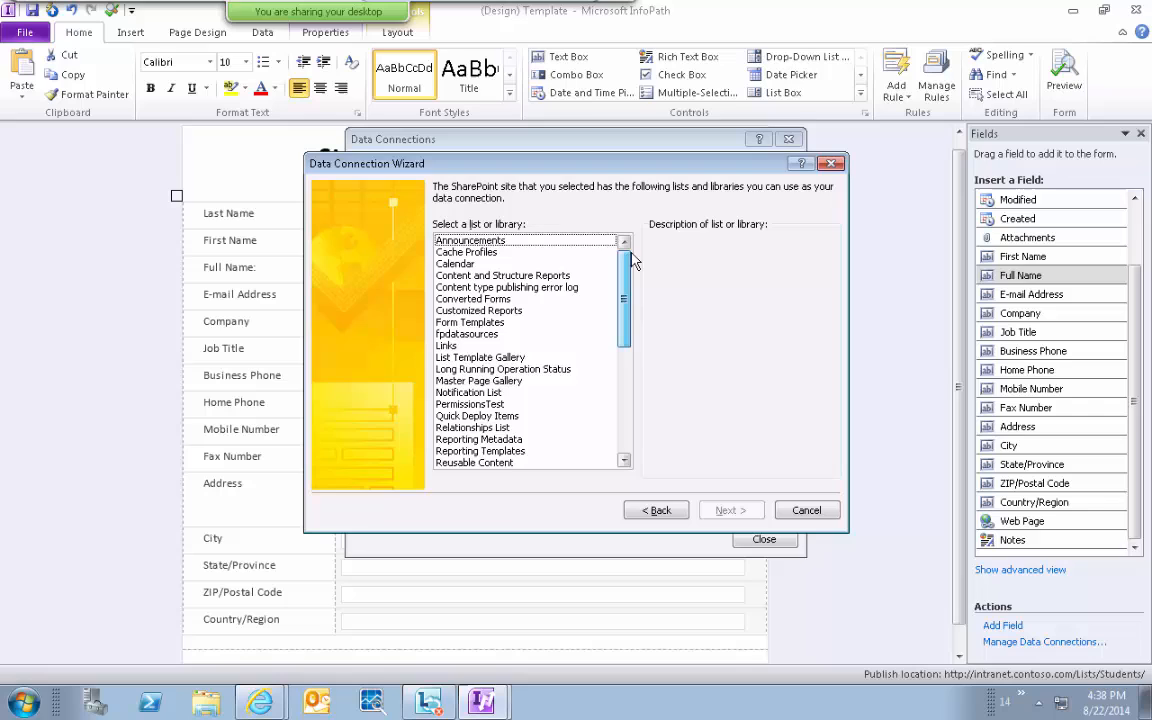
{"action": "left_click", "coordinate": [520, 346]}
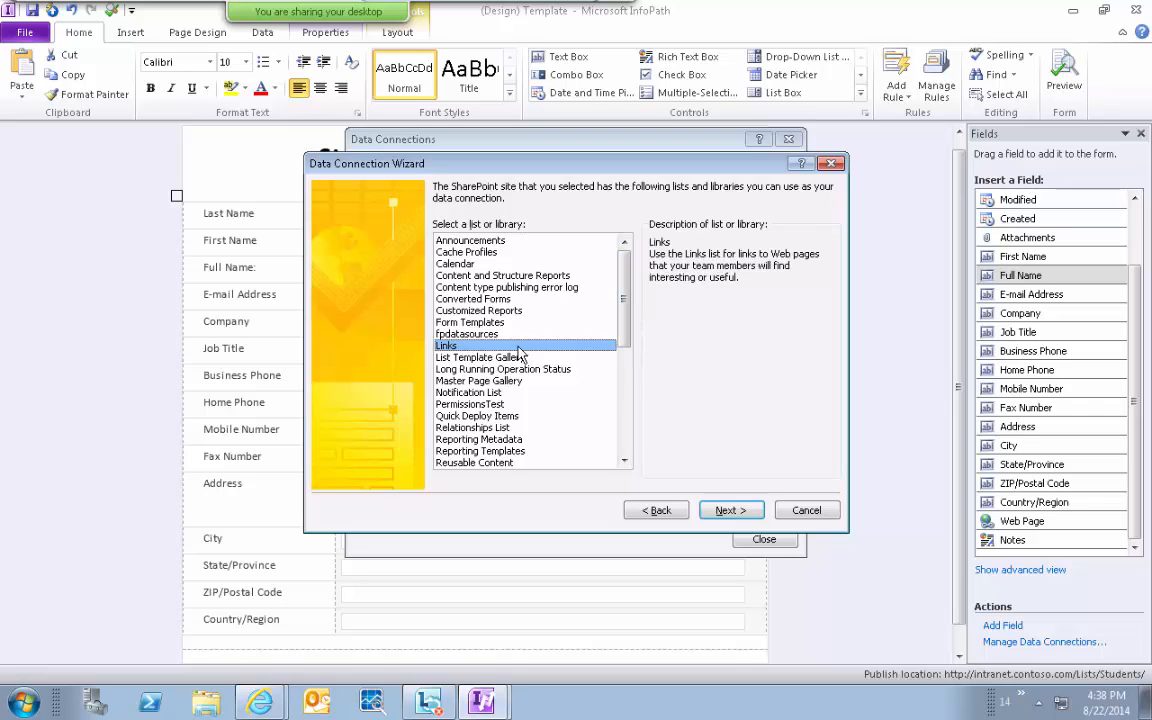
{"action": "left_click", "coordinate": [733, 512]}
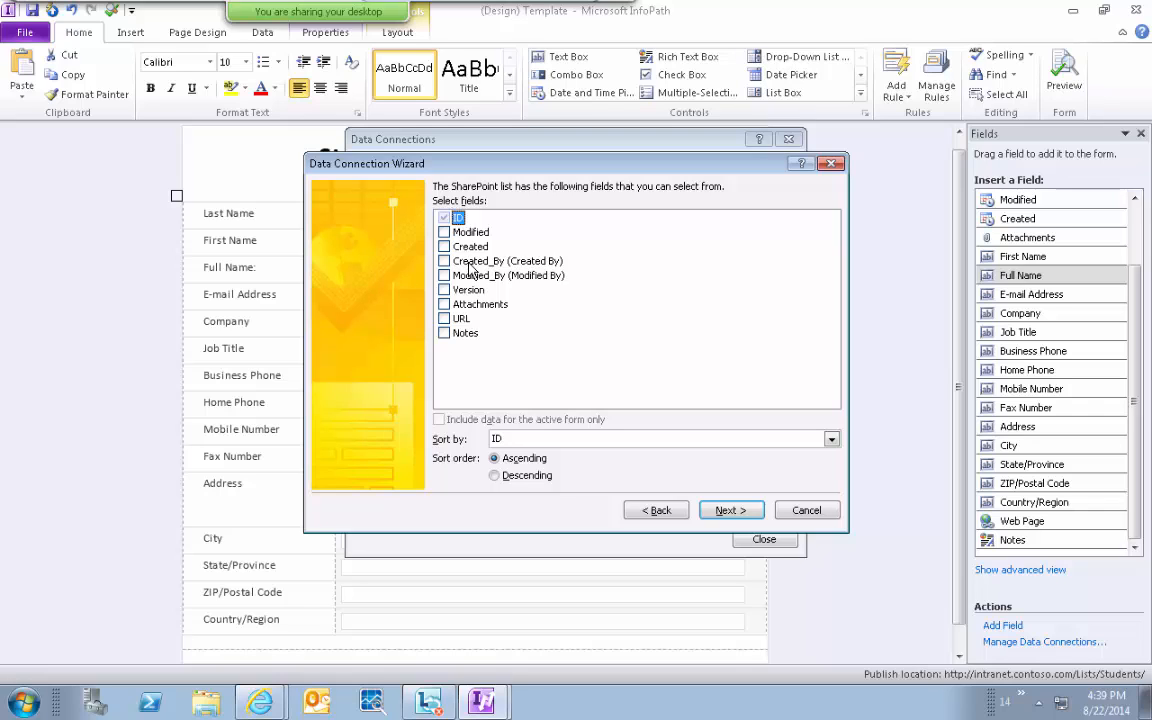
Include the URL and Notes fields, keep the name Links, and finish the connection.
{"action": "left_click", "coordinate": [730, 511]}
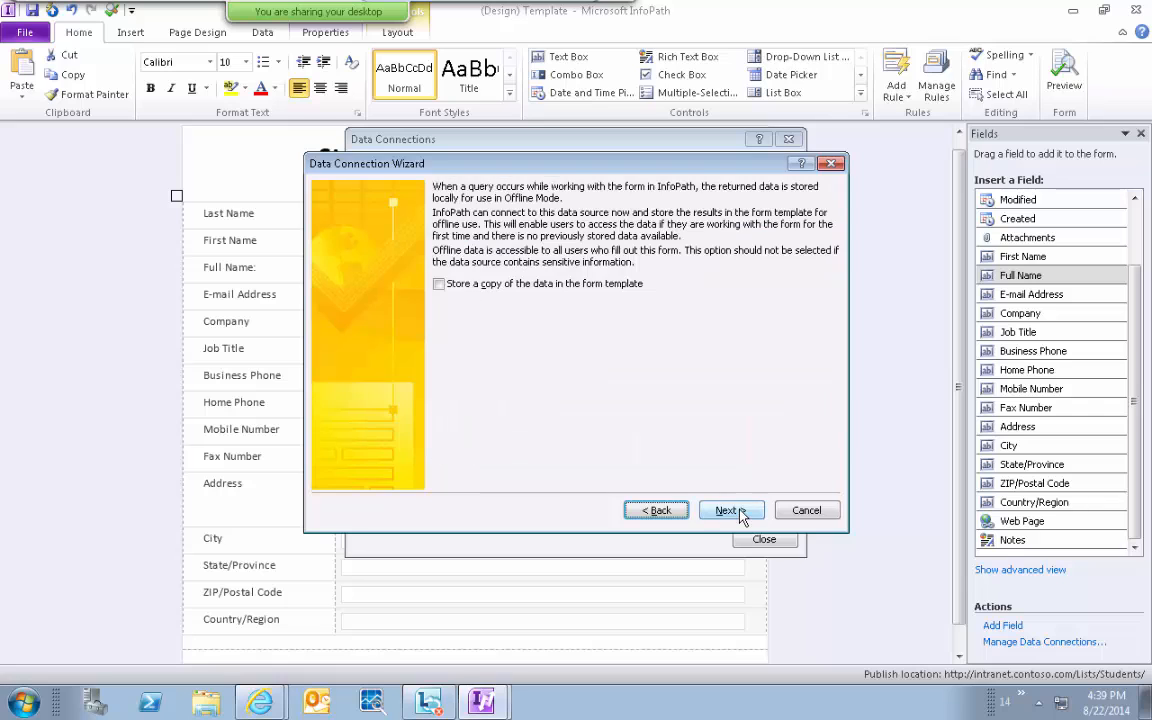
{"action": "left_click", "coordinate": [657, 511]}
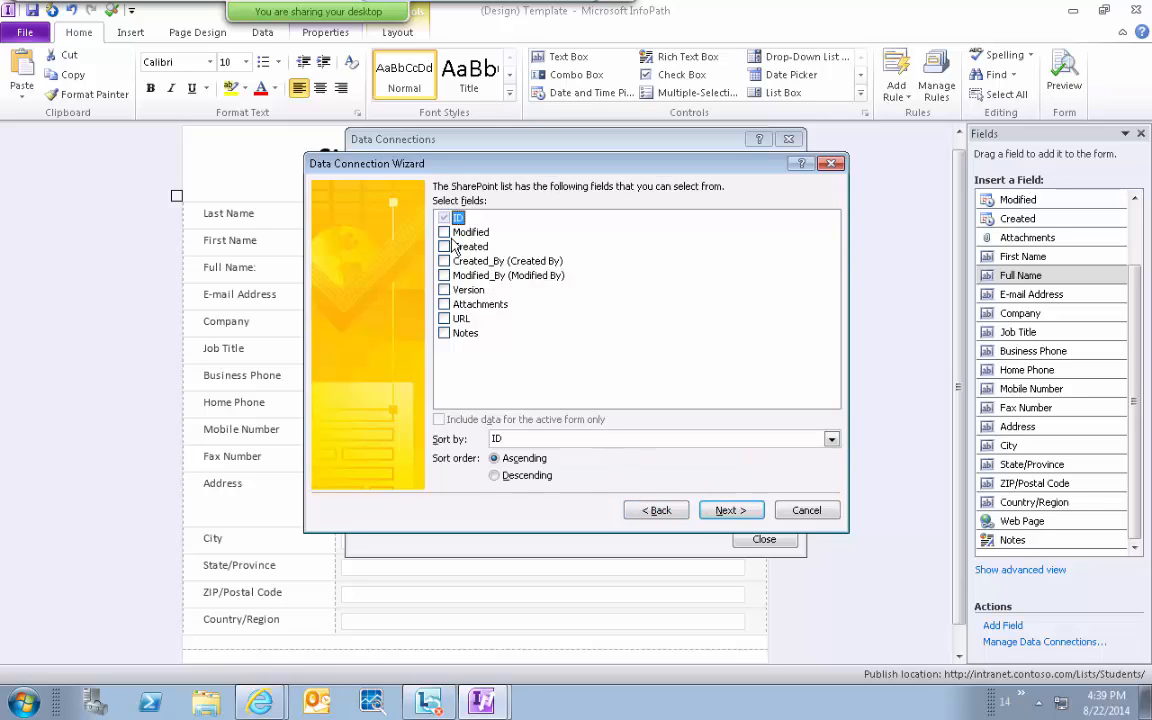
{"action": "left_click", "coordinate": [444, 318]}
{"action": "left_click", "coordinate": [444, 333]}
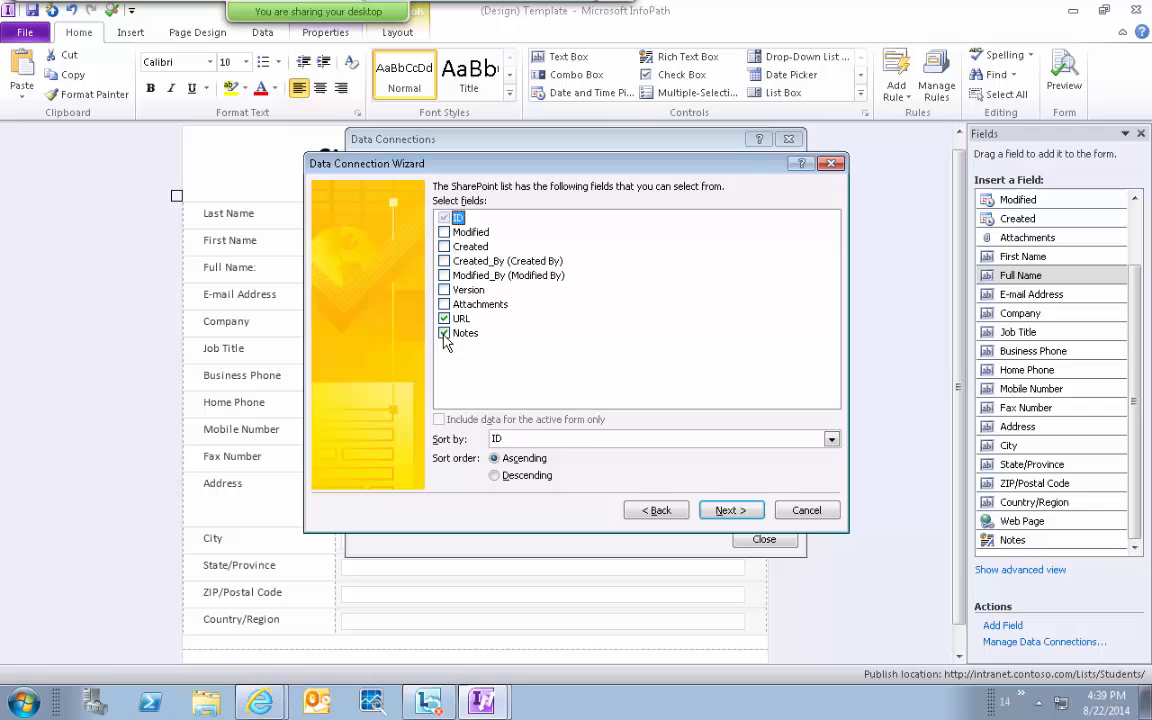
{"action": "left_click", "coordinate": [724, 512]}
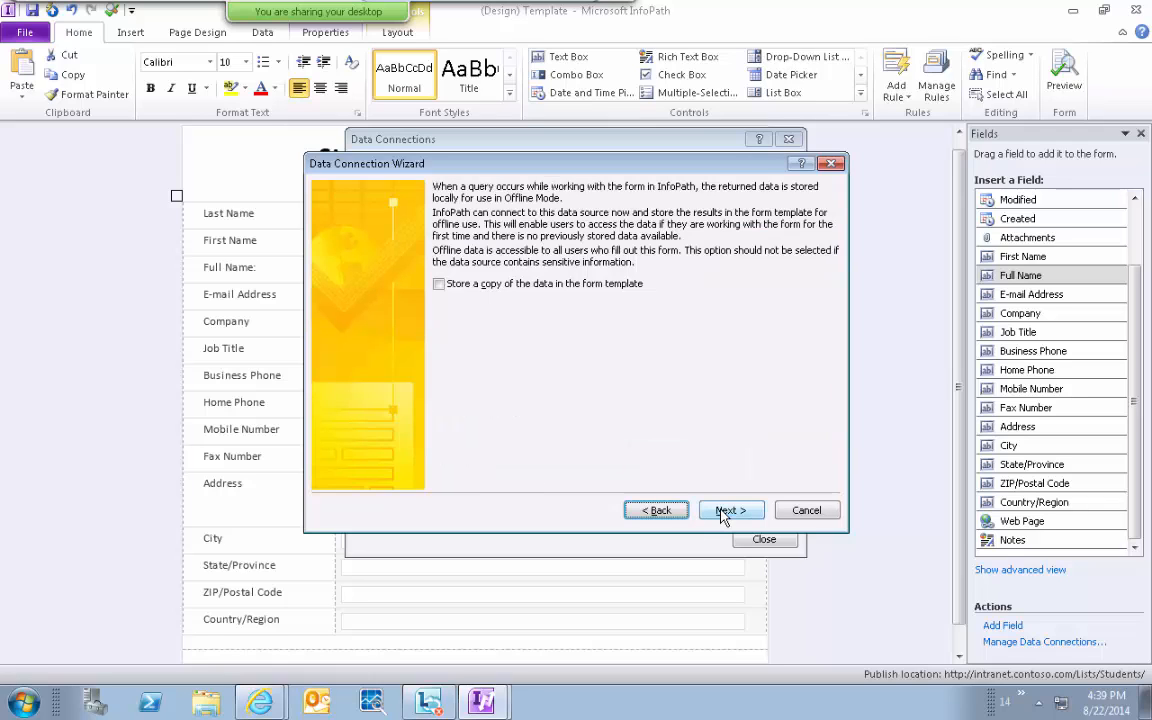
{"action": "left_click", "coordinate": [724, 512]}
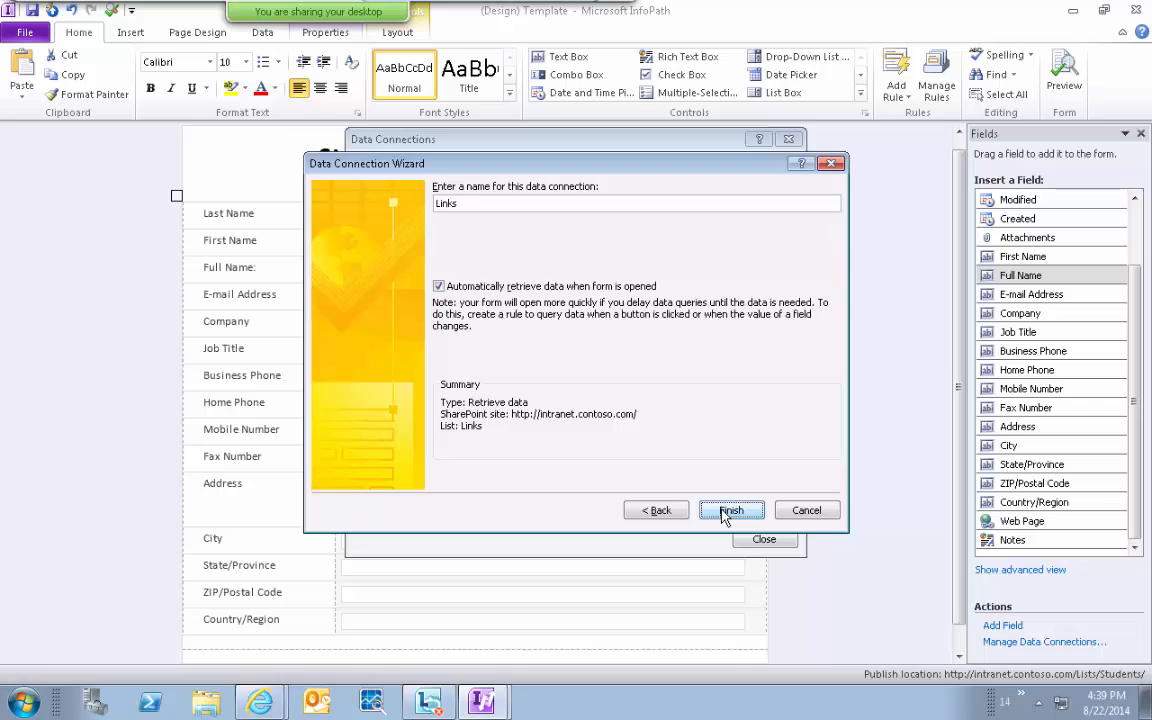
{"action": "left_click", "coordinate": [463, 208]}
{"action": "left_click_drag", "start_coordinate": [463, 208], "coordinate": [405, 185]}
{"action": "left_click", "coordinate": [733, 516]}
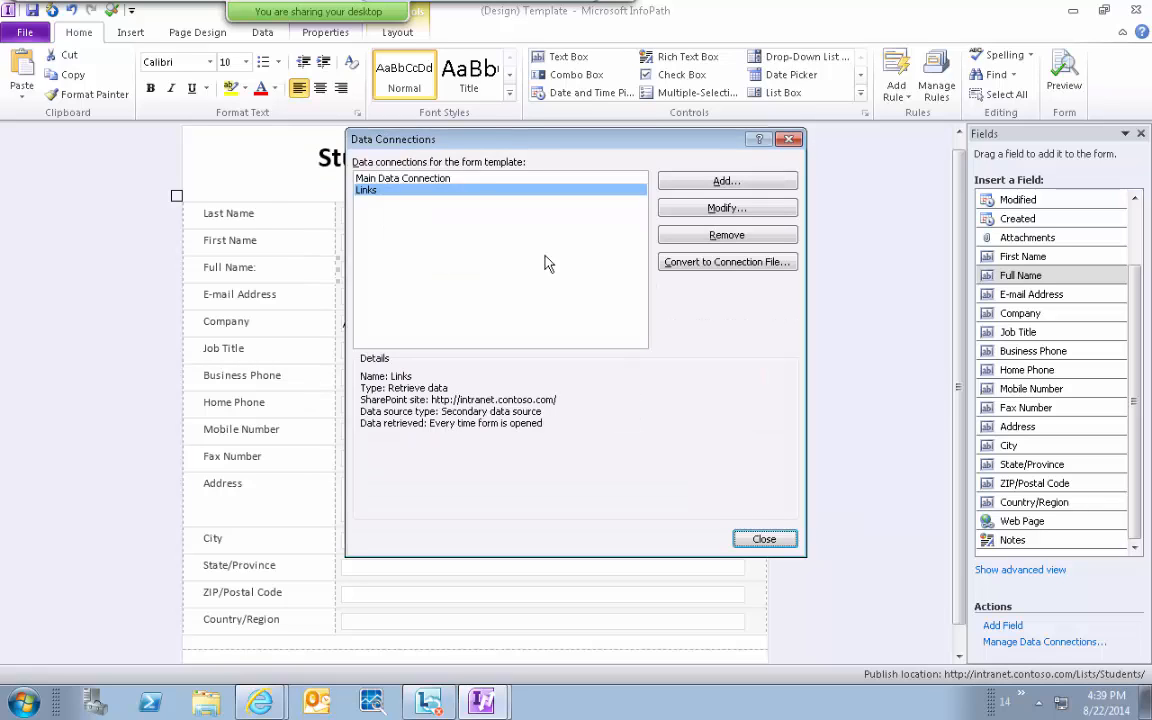
Select the new Links connection and close the Data Connections dialog.
{"action": "left_click", "coordinate": [415, 196]}
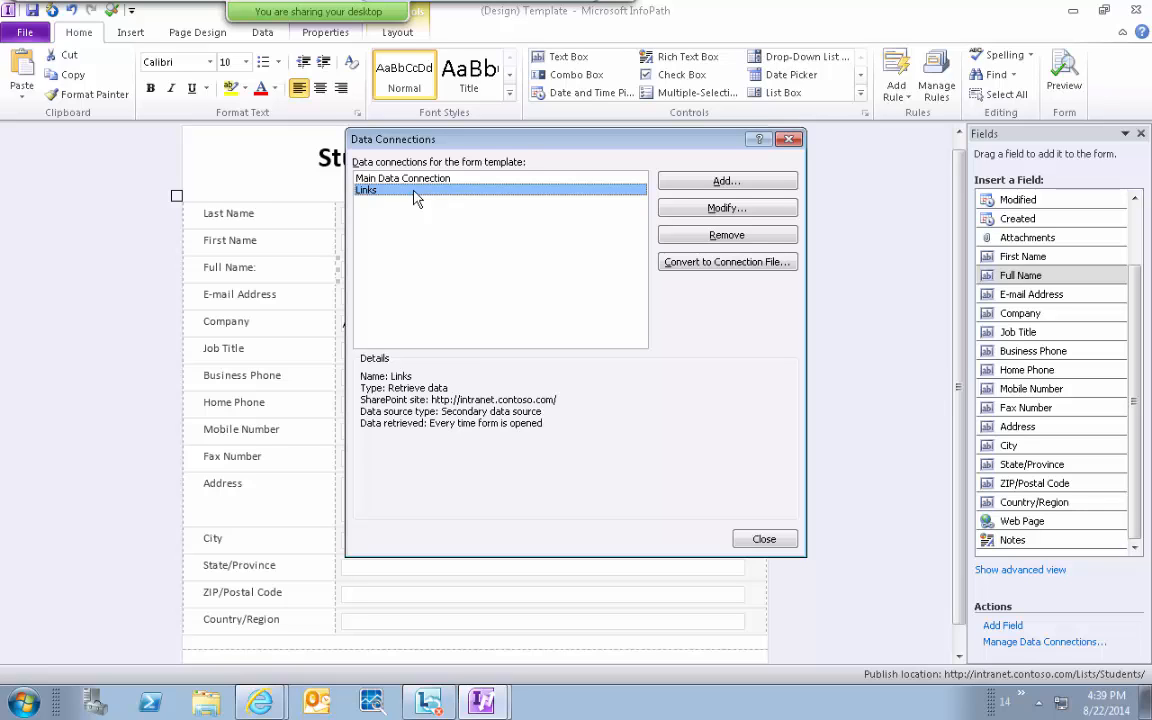
{"action": "left_click", "coordinate": [762, 539]}
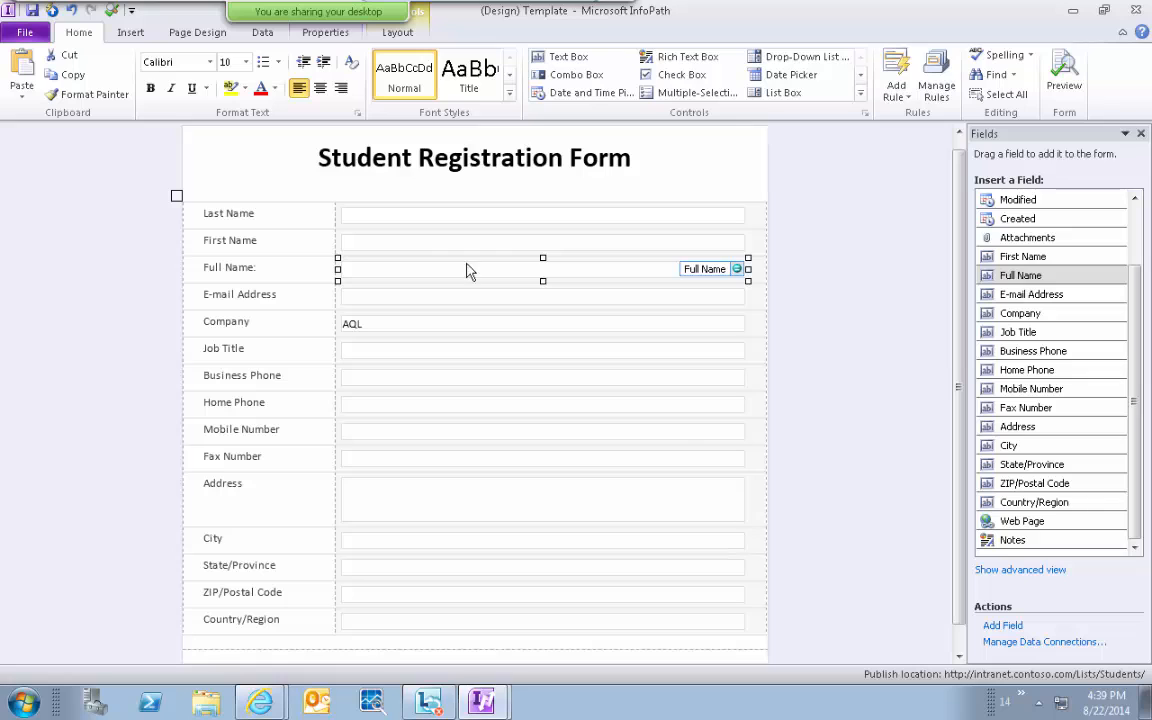
Quick Publish the form template to the Students list and open that list in the browser.
{"action": "left_click", "coordinate": [52, 12]}
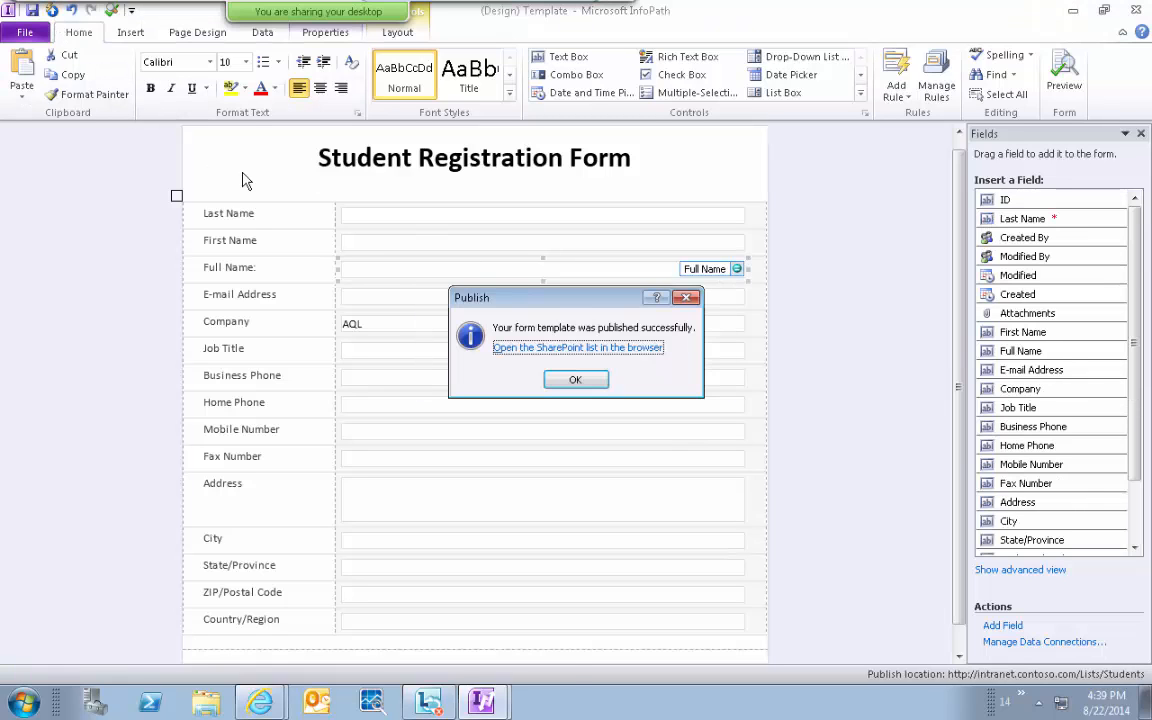
{"action": "left_click", "coordinate": [575, 352]}
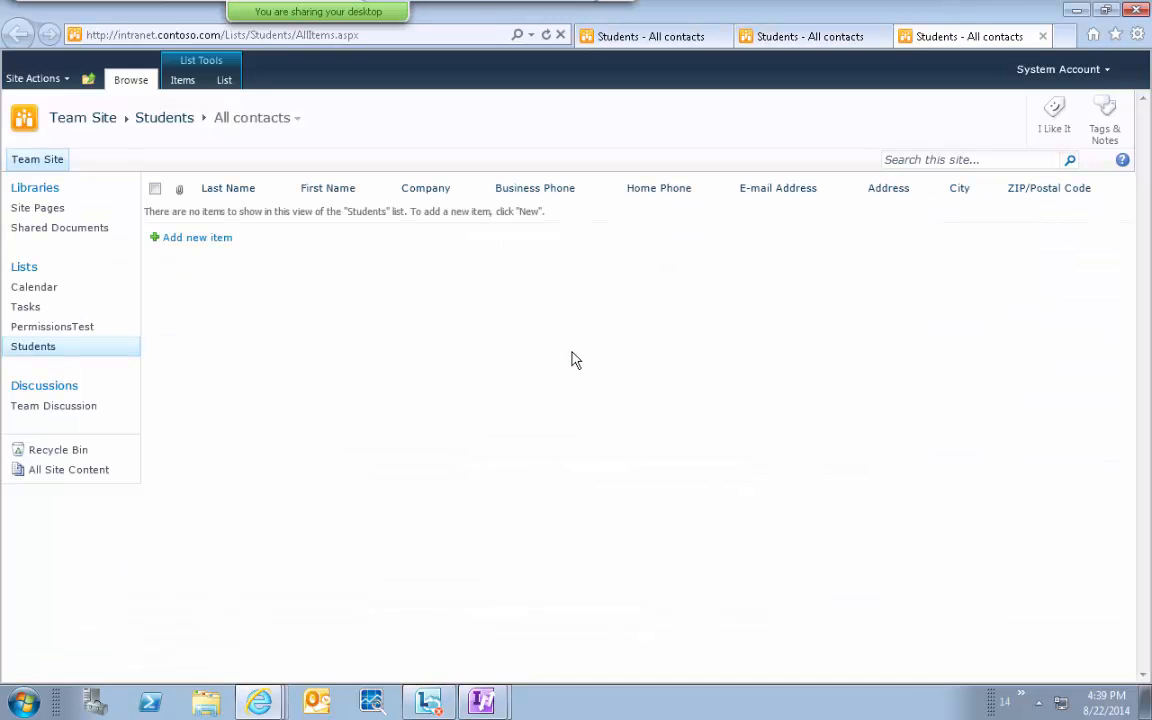
Add a Students item with the student's last name, first name, Company AQL and e-mail address, then save.
{"action": "left_click", "coordinate": [197, 238]}
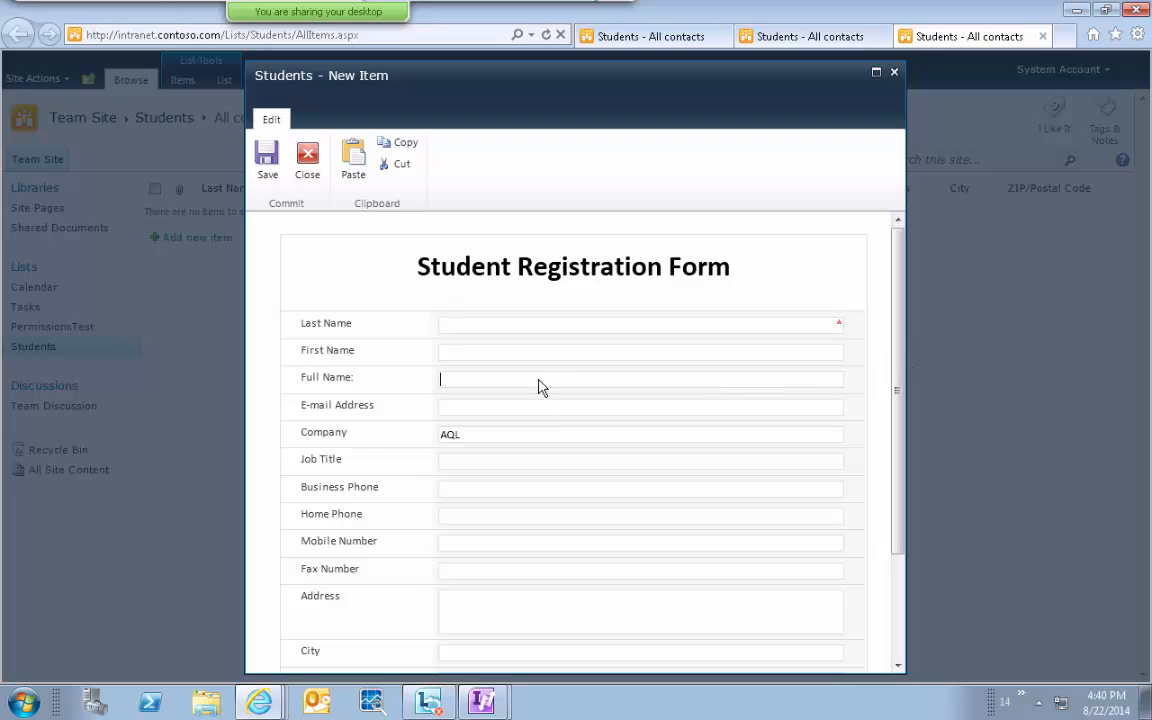
{"action": "left_click", "coordinate": [473, 330]}
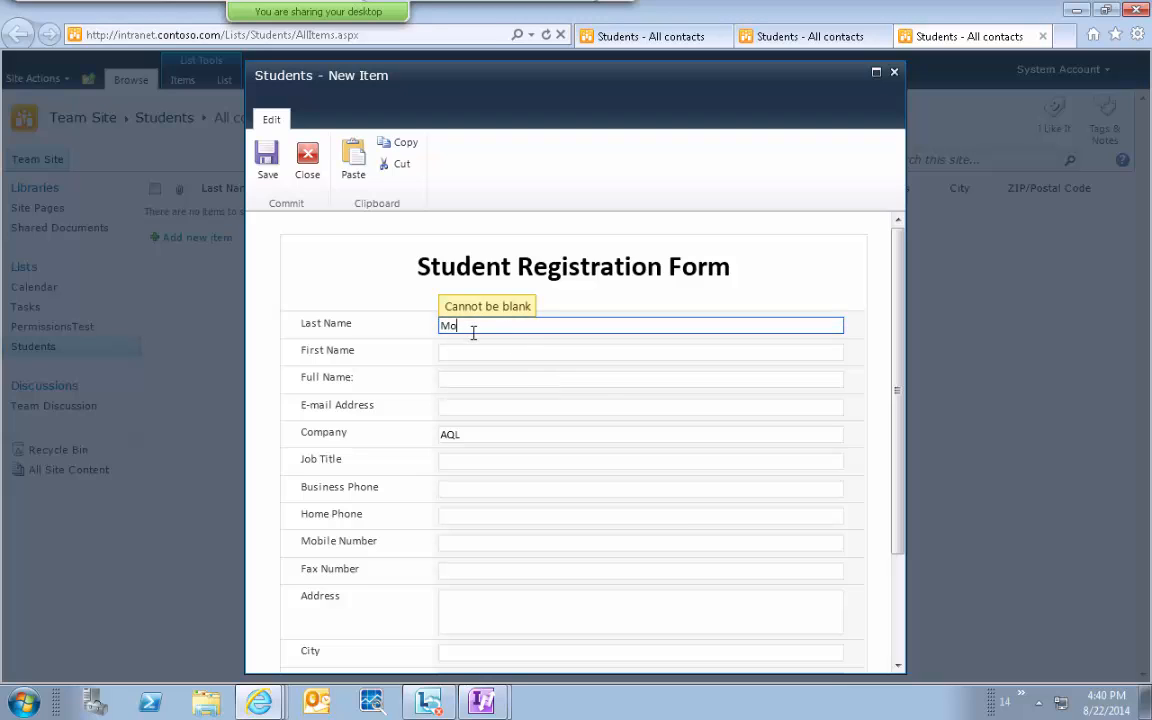
{"action": "key", "text": "Tab"}
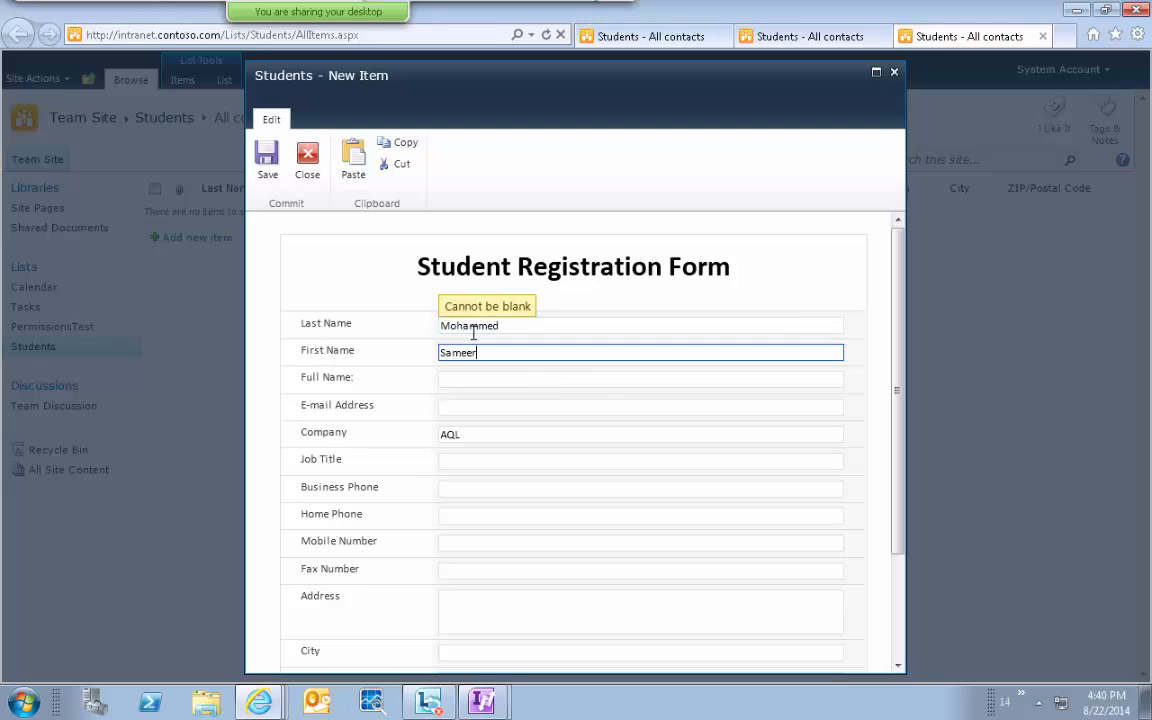
{"action": "key", "text": "Tab"}
{"action": "key", "text": "Tab"}
{"action": "key", "text": "Tab"}
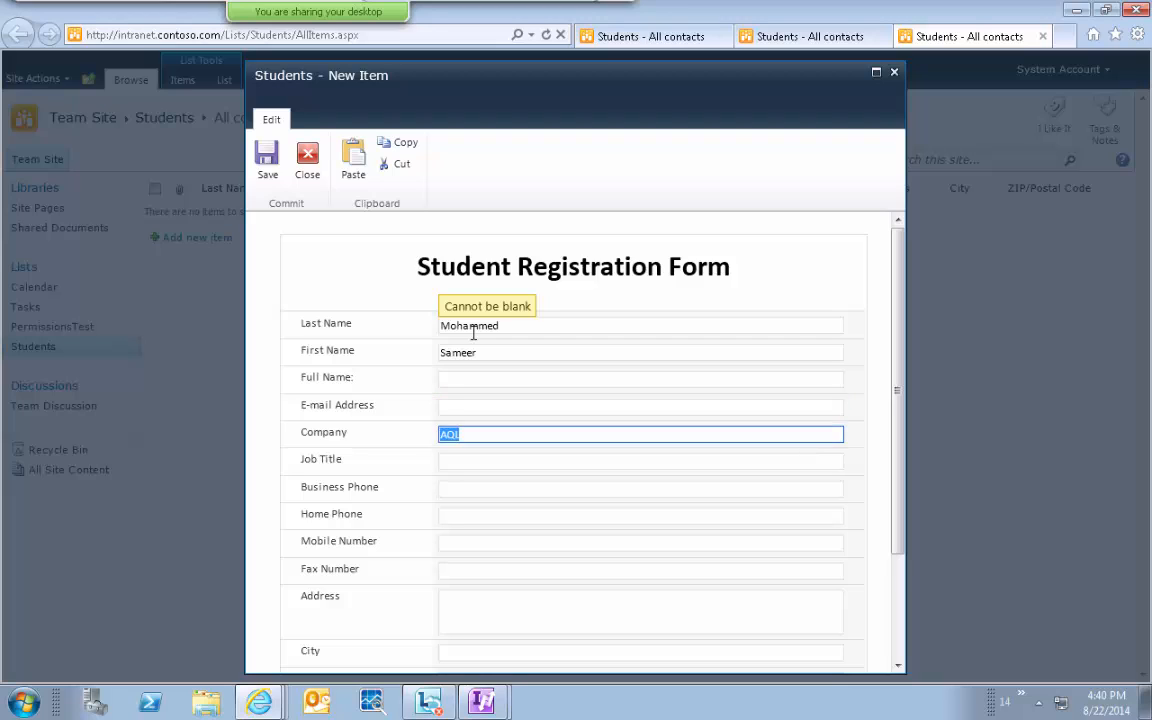
{"action": "key", "text": "Tab"}
{"action": "left_click", "coordinate": [488, 437]}
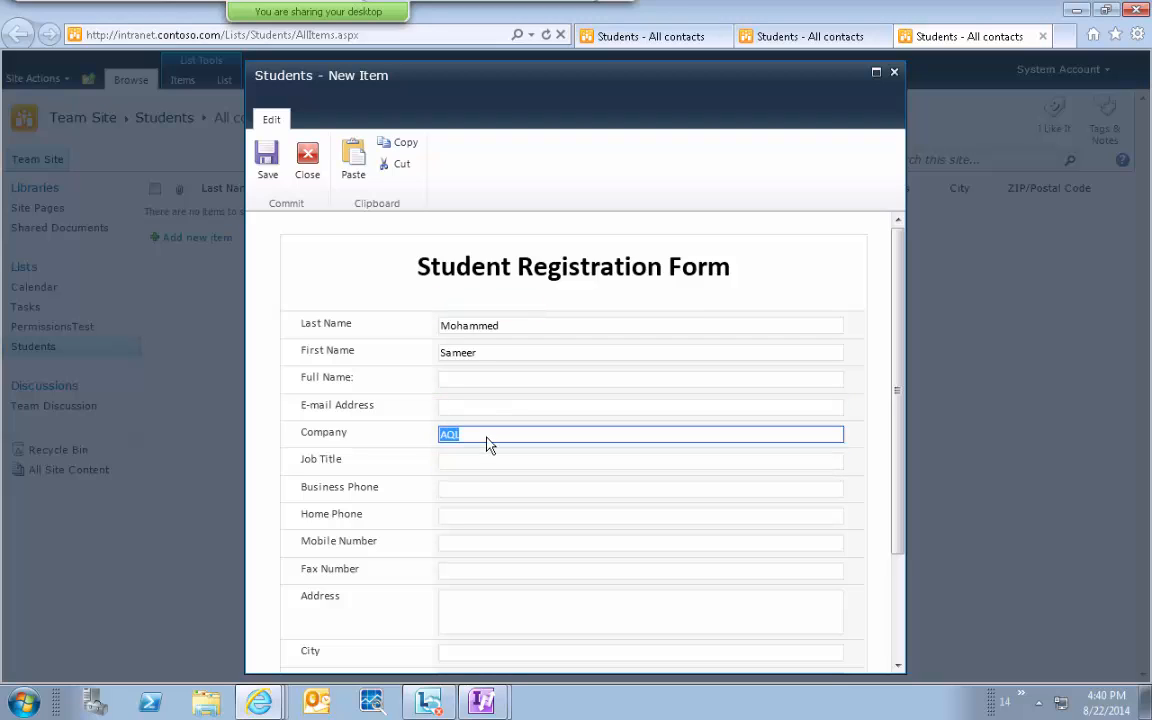
{"action": "left_click", "coordinate": [488, 408]}
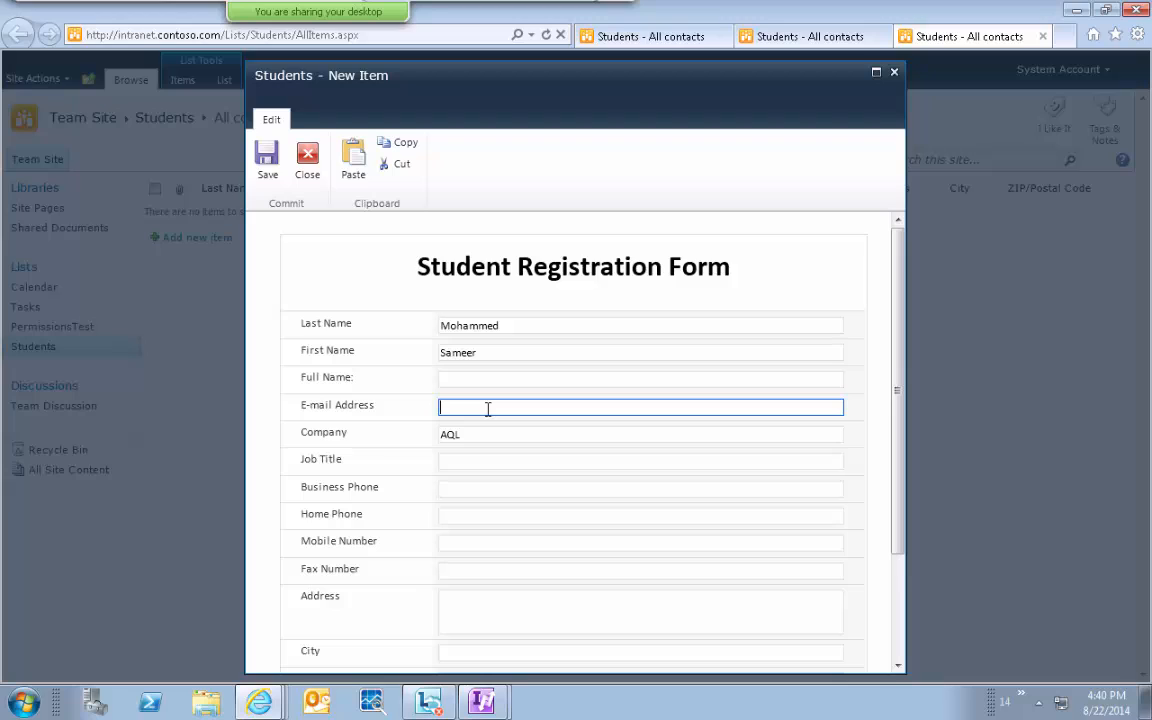
{"action": "left_click", "coordinate": [267, 158]}
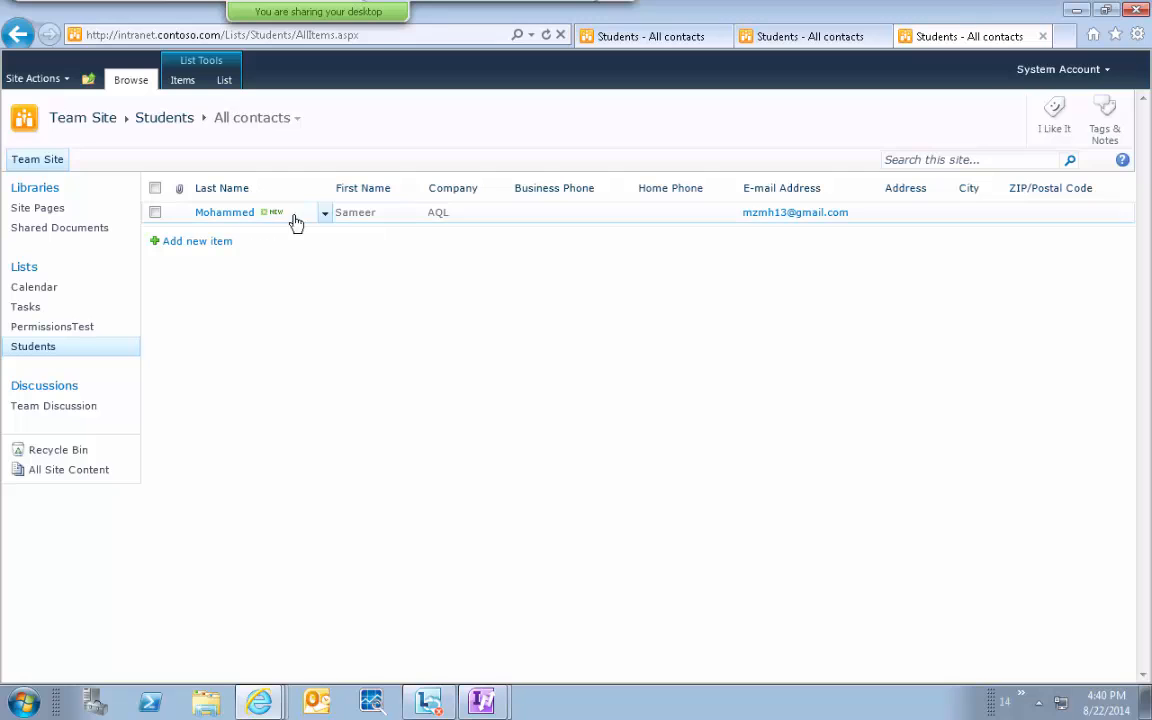
{"action": "left_click", "coordinate": [324, 218]}
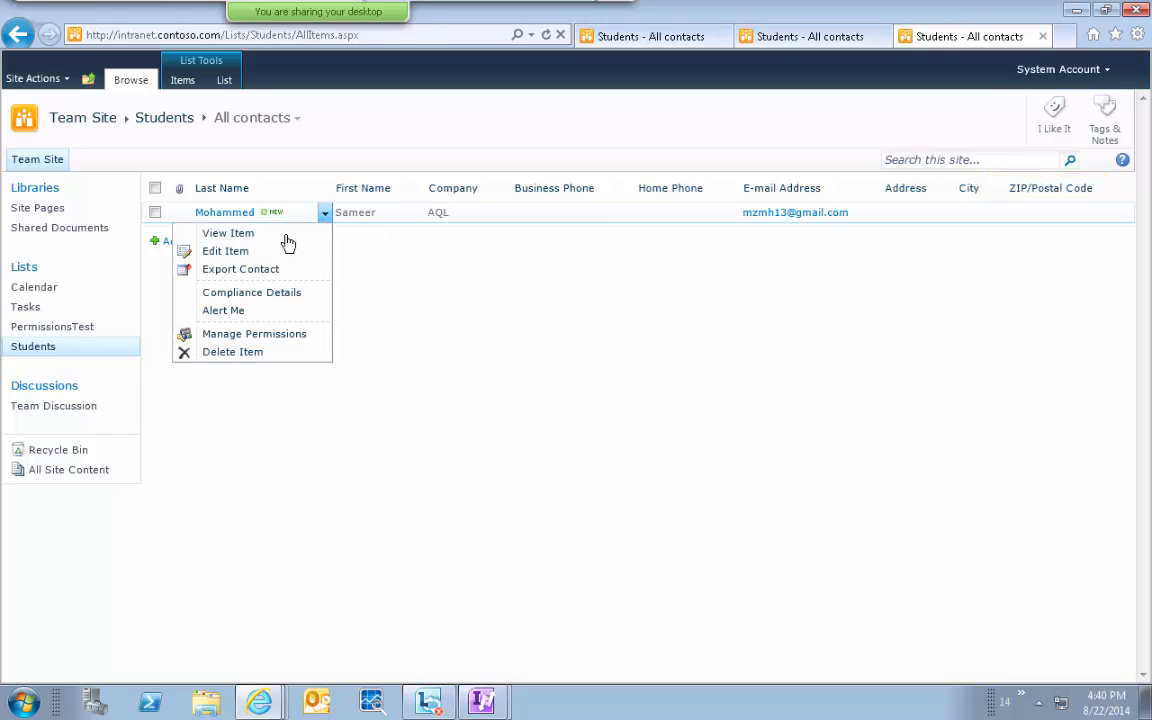
{"action": "left_click", "coordinate": [226, 251]}
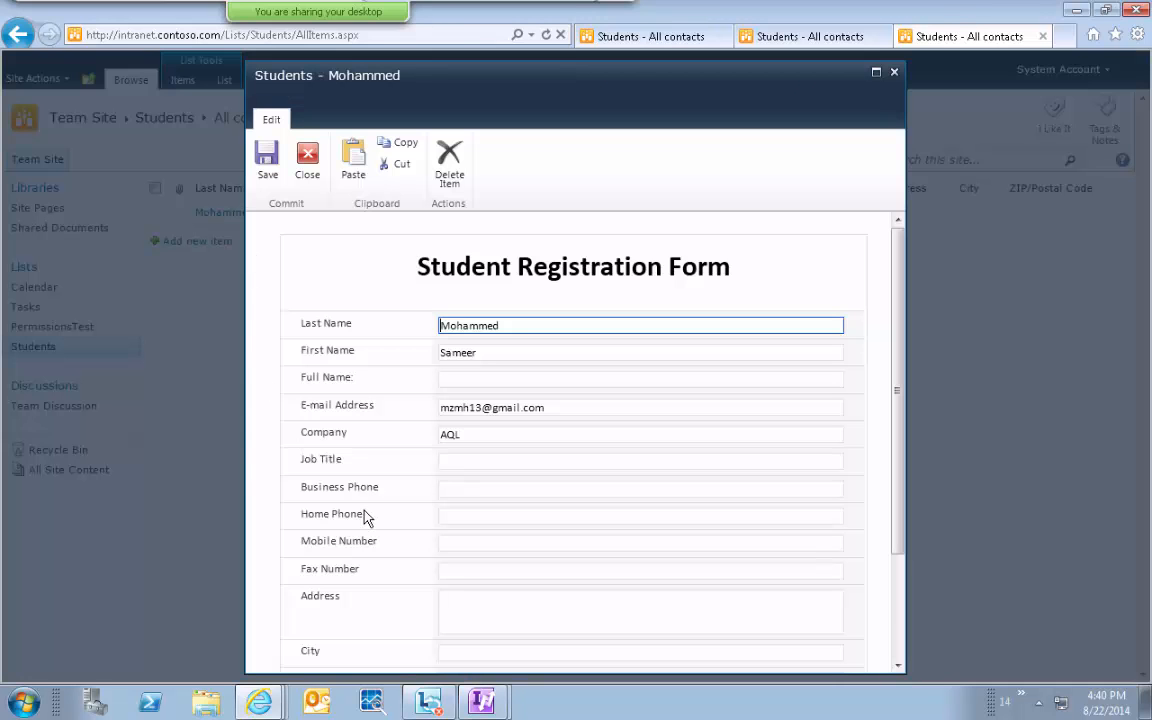
{"action": "left_click", "coordinate": [467, 381]}
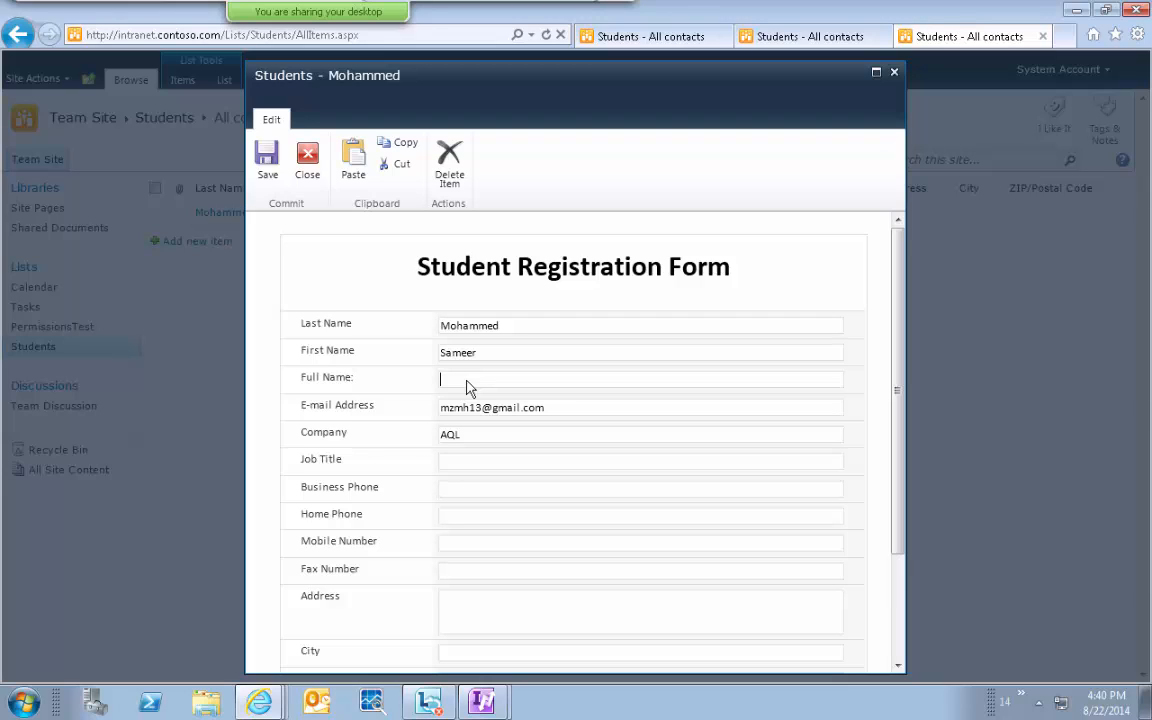
{"action": "left_click", "coordinate": [307, 158]}
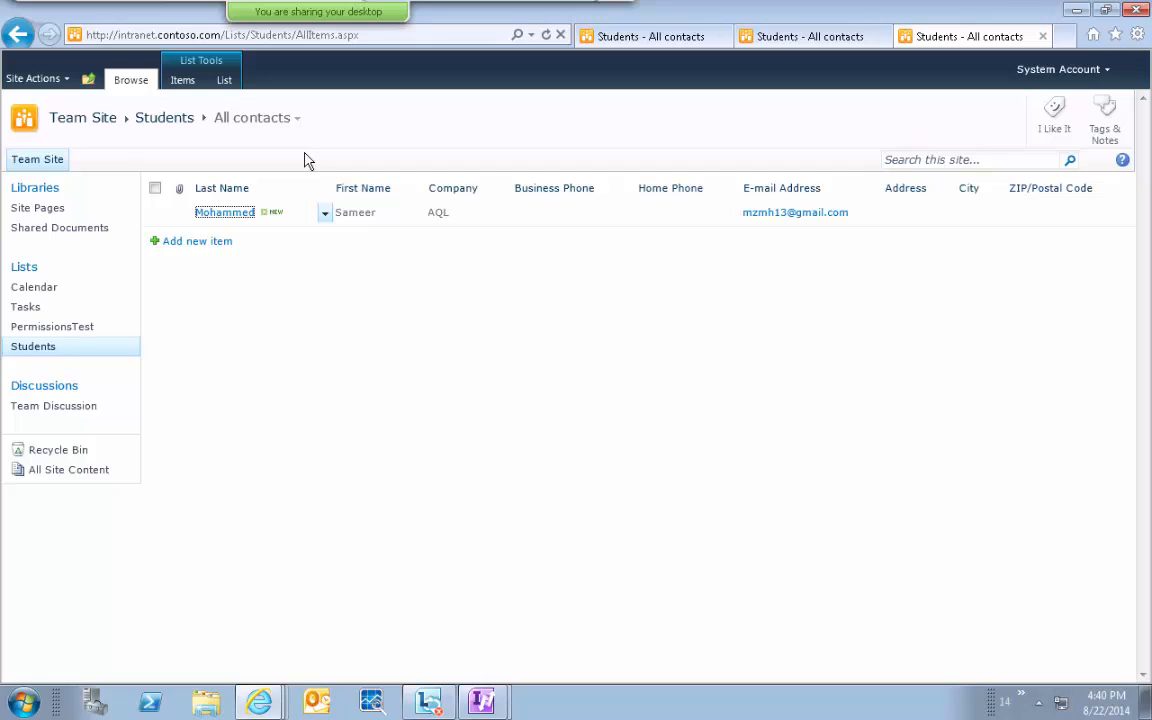
{"action": "mouse_move", "coordinate": [663, 4]}
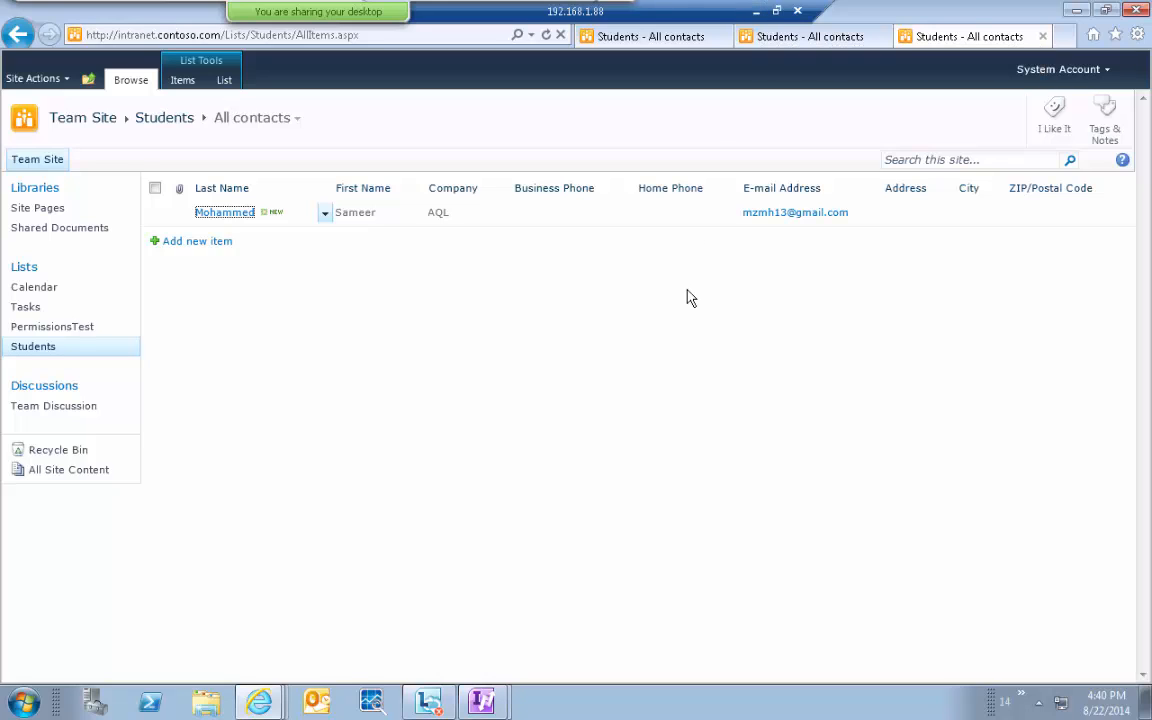
{"action": "left_click", "coordinate": [631, 408]}
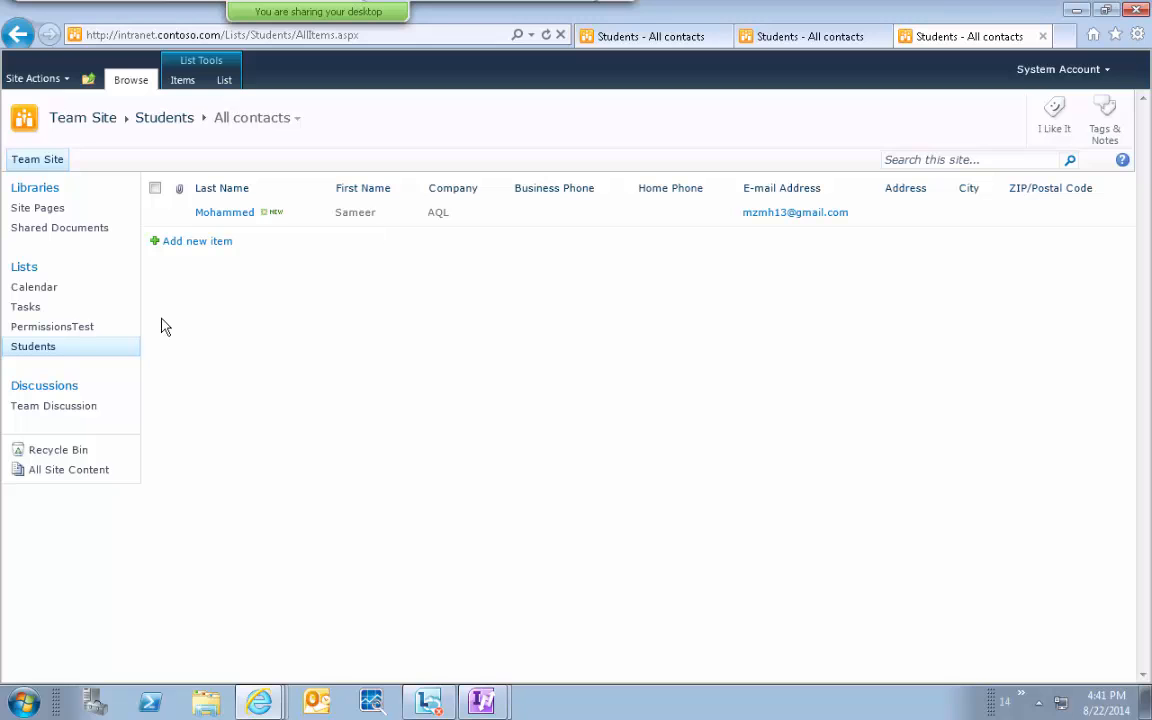
From Site Actions > View All Site Content, open Create filtered to Library and select Form Library.
{"action": "left_click", "coordinate": [37, 78]}
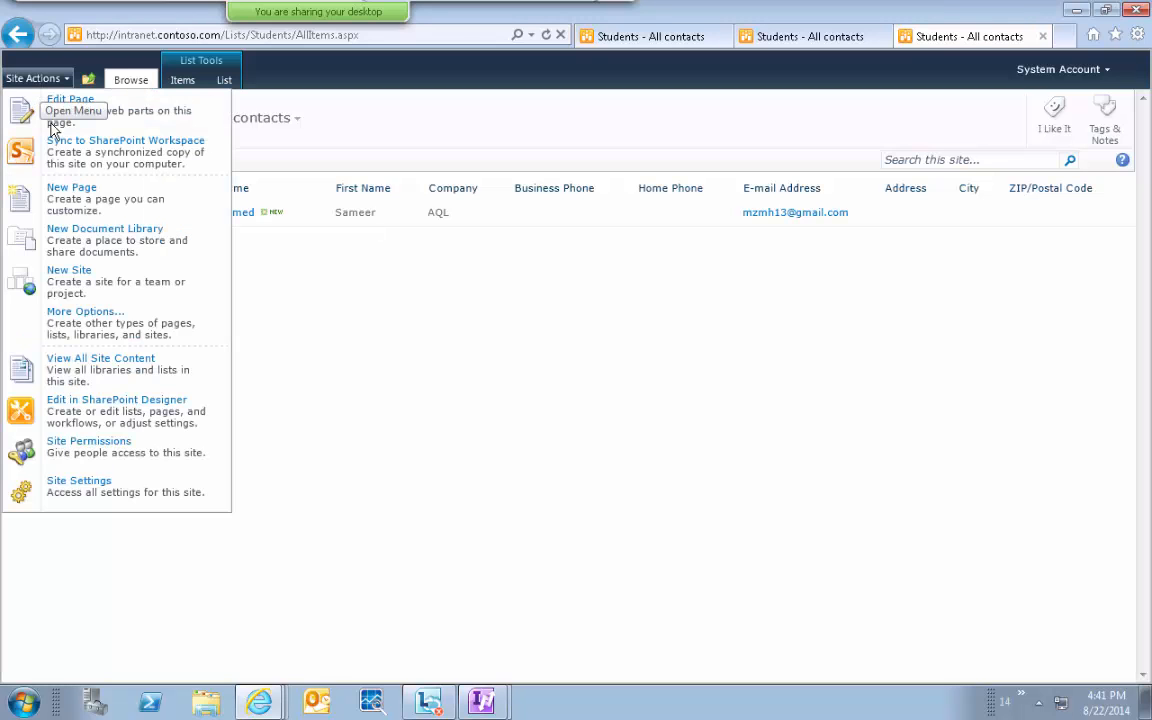
{"action": "left_click", "coordinate": [116, 385]}
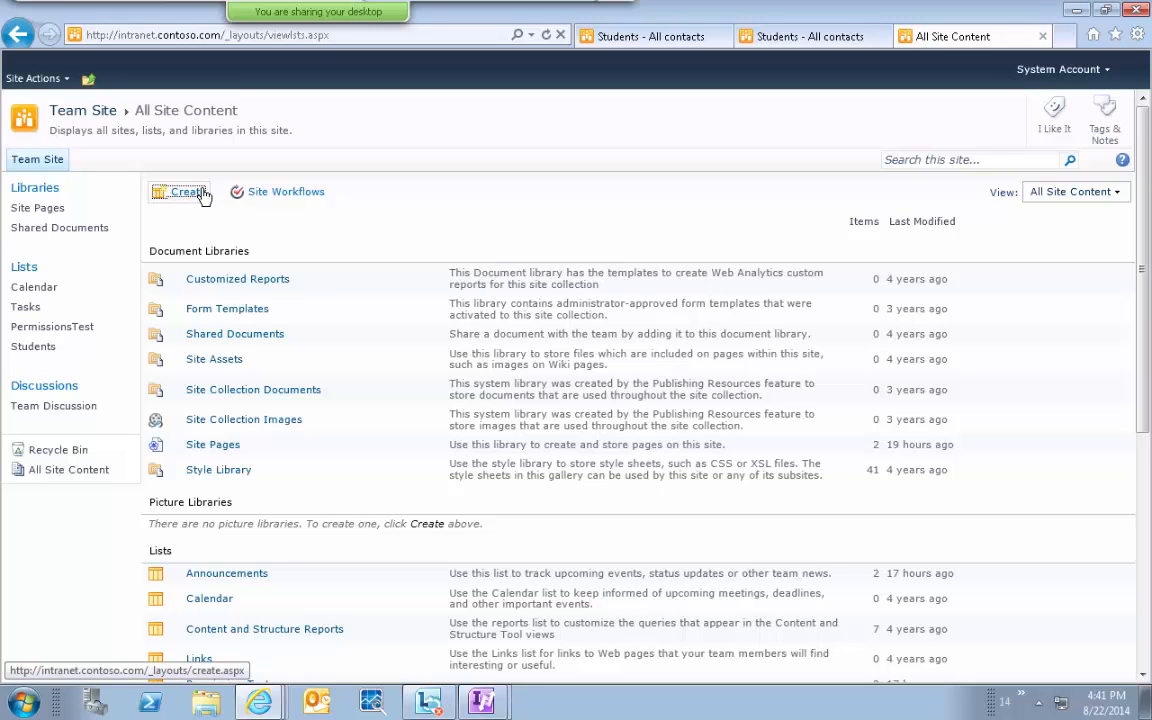
{"action": "left_click", "coordinate": [158, 192]}
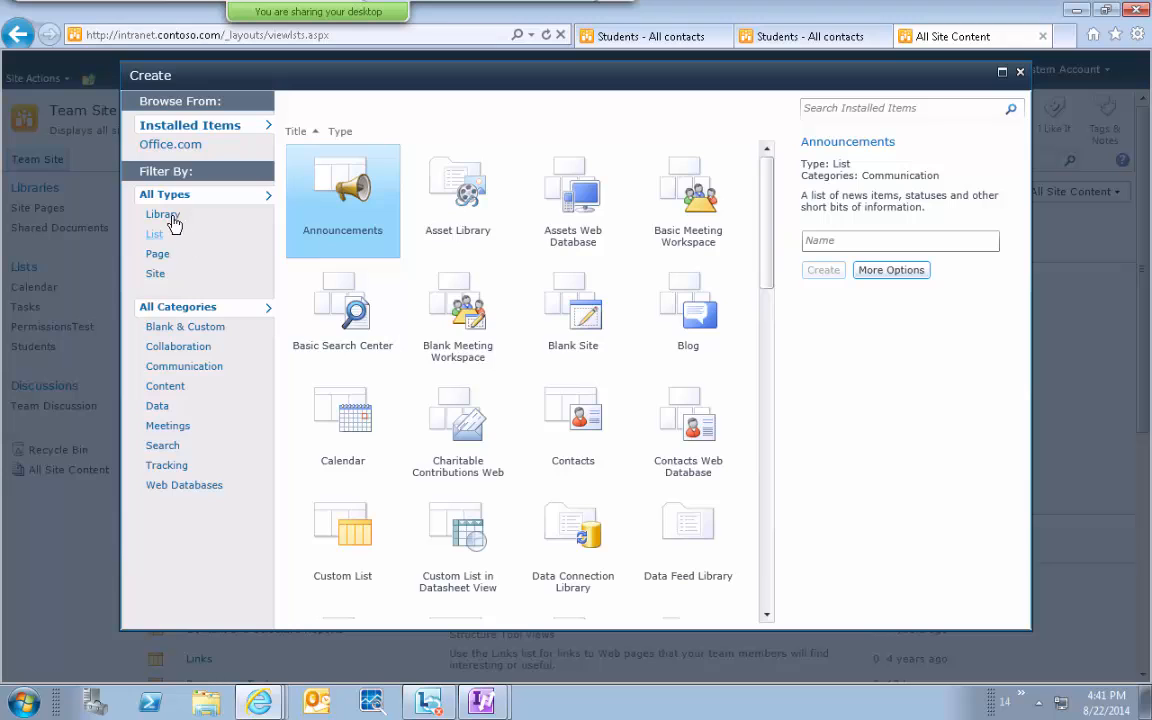
{"action": "left_click", "coordinate": [164, 215]}
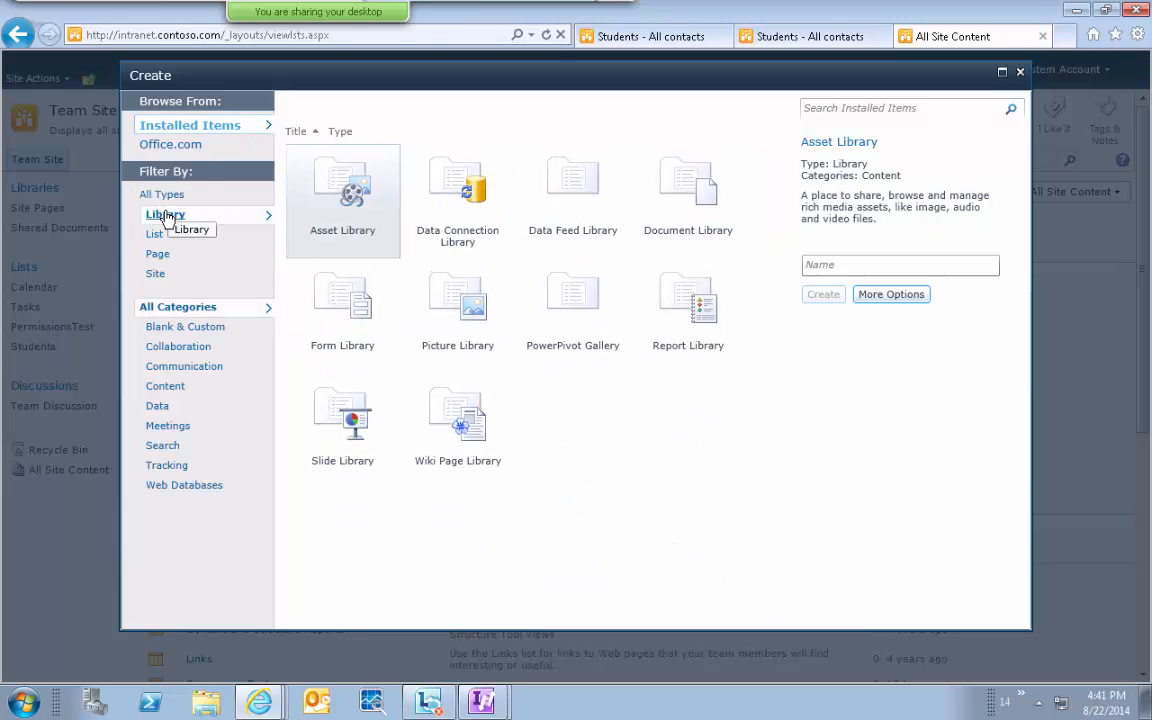
{"action": "left_click", "coordinate": [355, 330]}
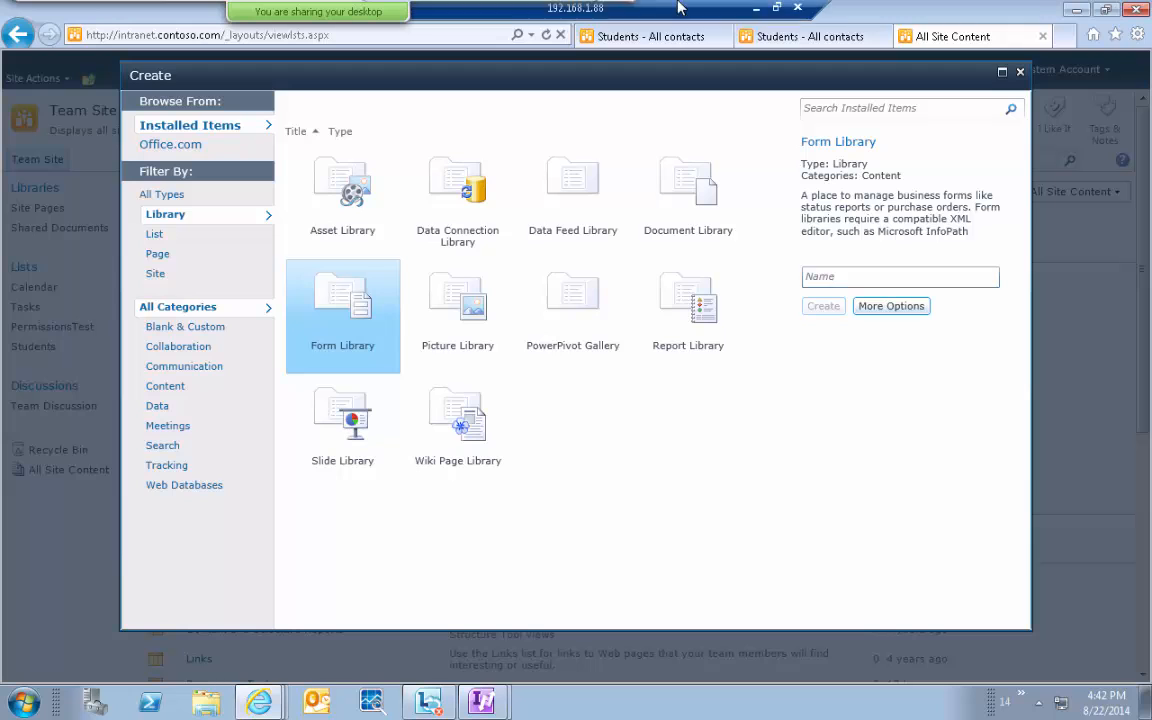
Minimize the Remote Desktop session and view the InfoPath how-to PDF in Adobe Reader.
{"action": "left_click", "coordinate": [682, 11]}
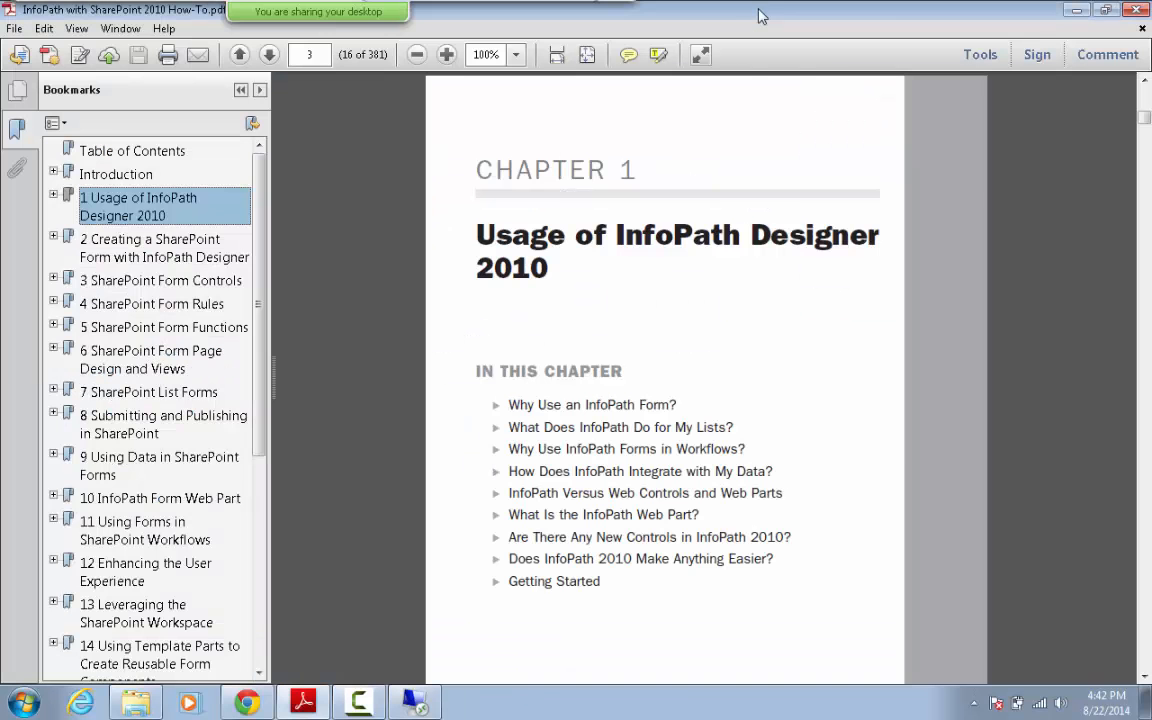
{"action": "left_click", "coordinate": [358, 702]}
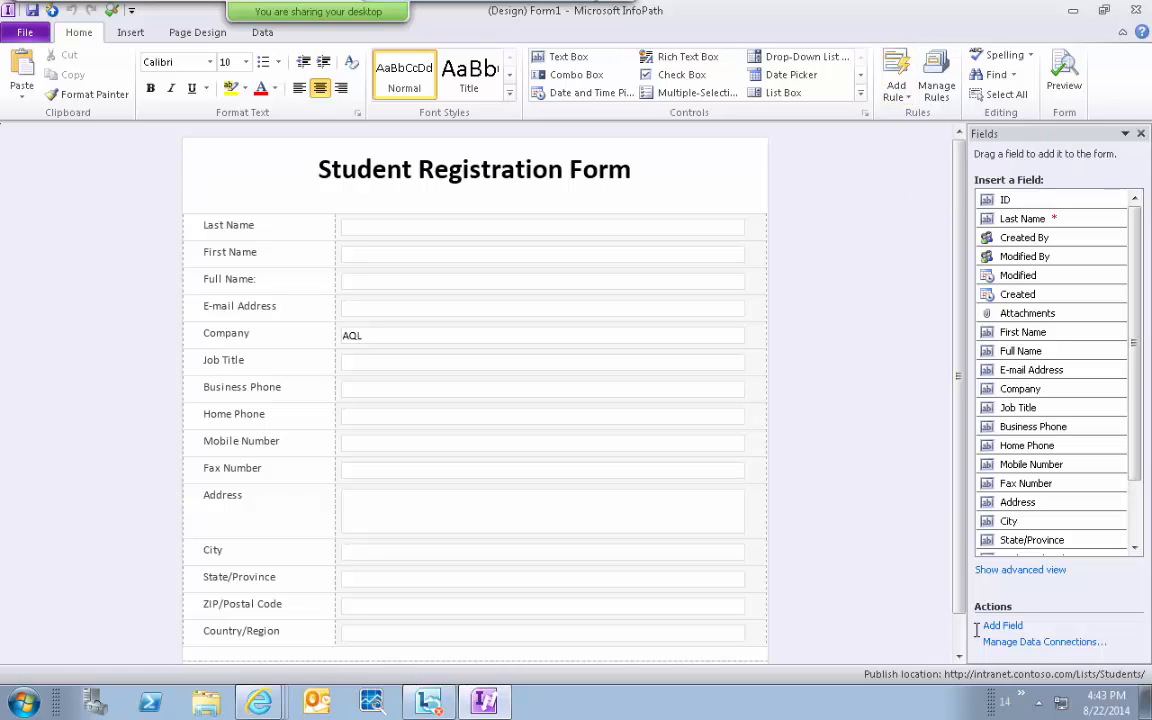
{"action": "scroll", "coordinate": [858, 565], "scroll_direction": "down", "scroll_amount": 1}
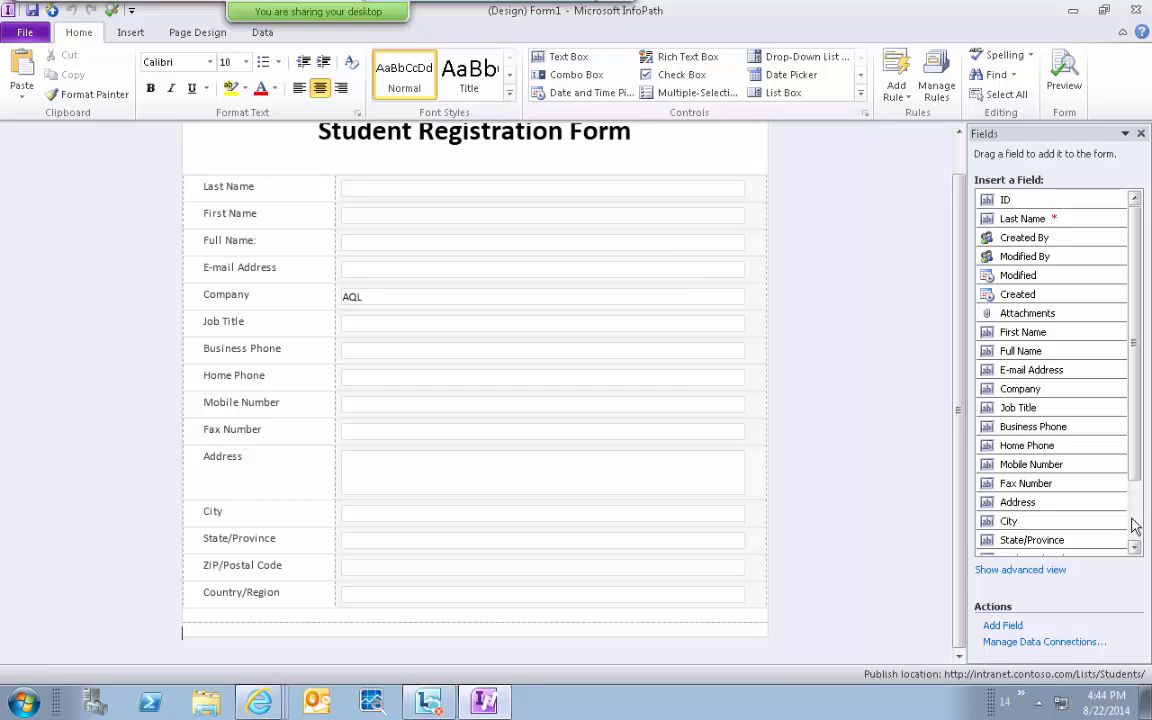
Add a new field named Course with a menu-style Choice data type.
{"action": "left_click", "coordinate": [1003, 626]}
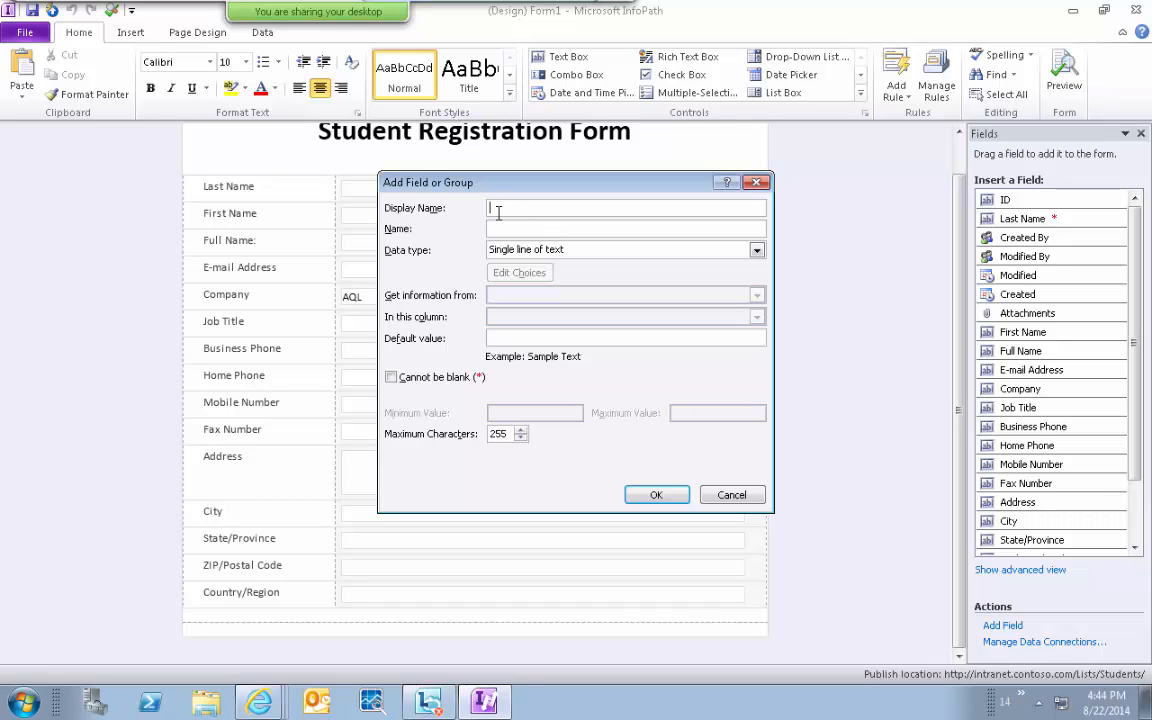
{"action": "type", "text": "Course"}
{"action": "left_click", "coordinate": [527, 251]}
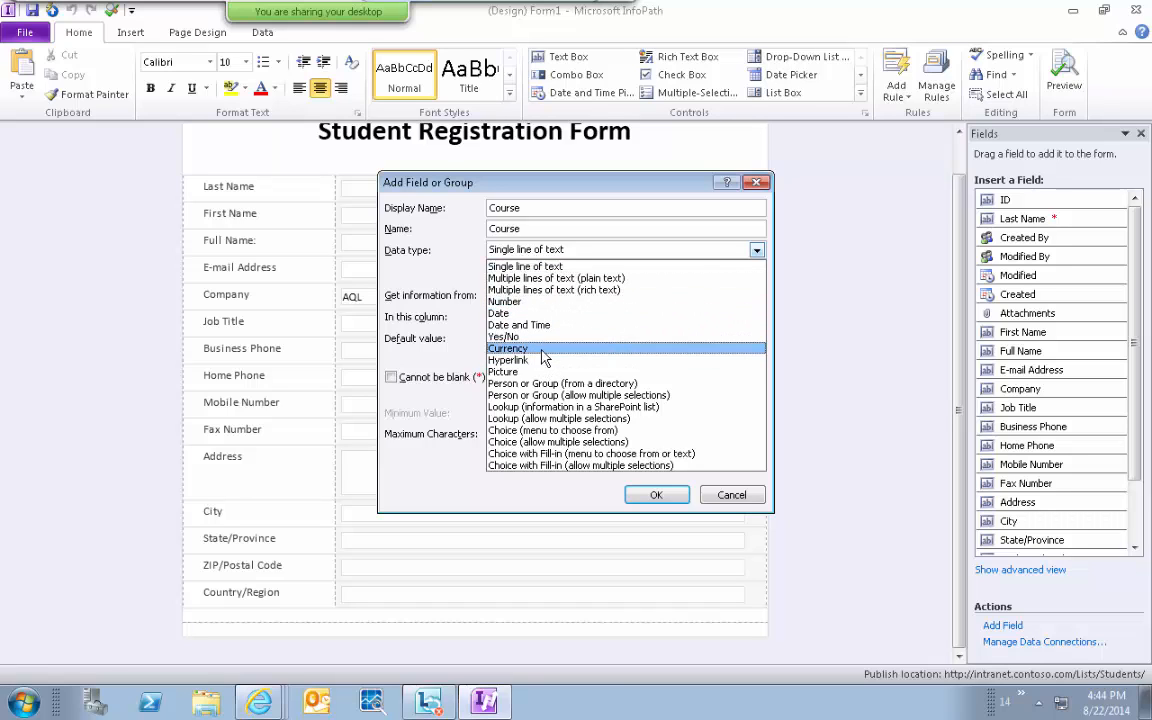
{"action": "left_click", "coordinate": [553, 433]}
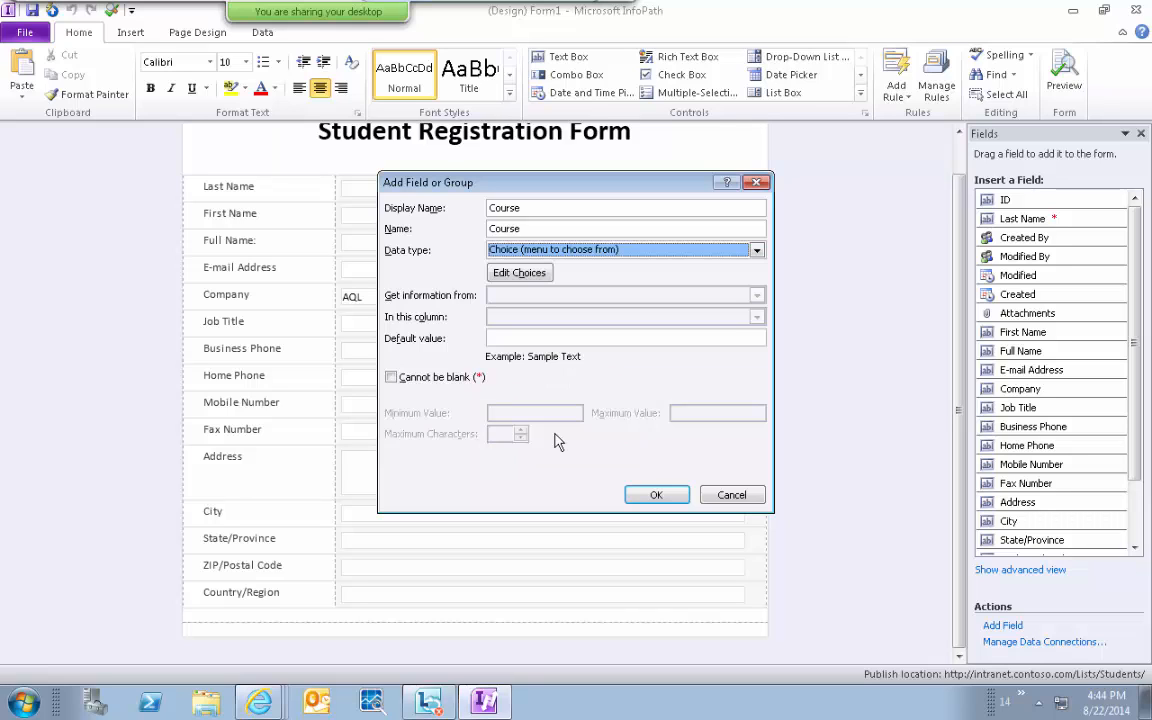
Remove the three placeholder choices from Course's choice list.
{"action": "left_click", "coordinate": [515, 274]}
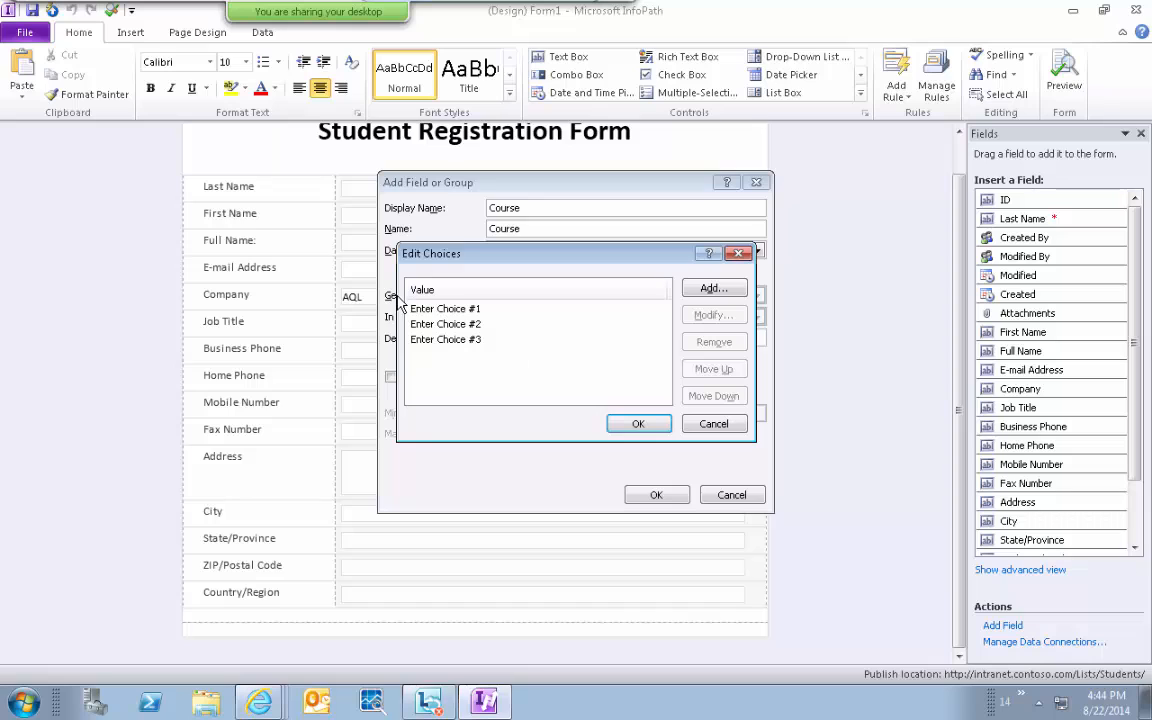
{"action": "left_click", "coordinate": [545, 309]}
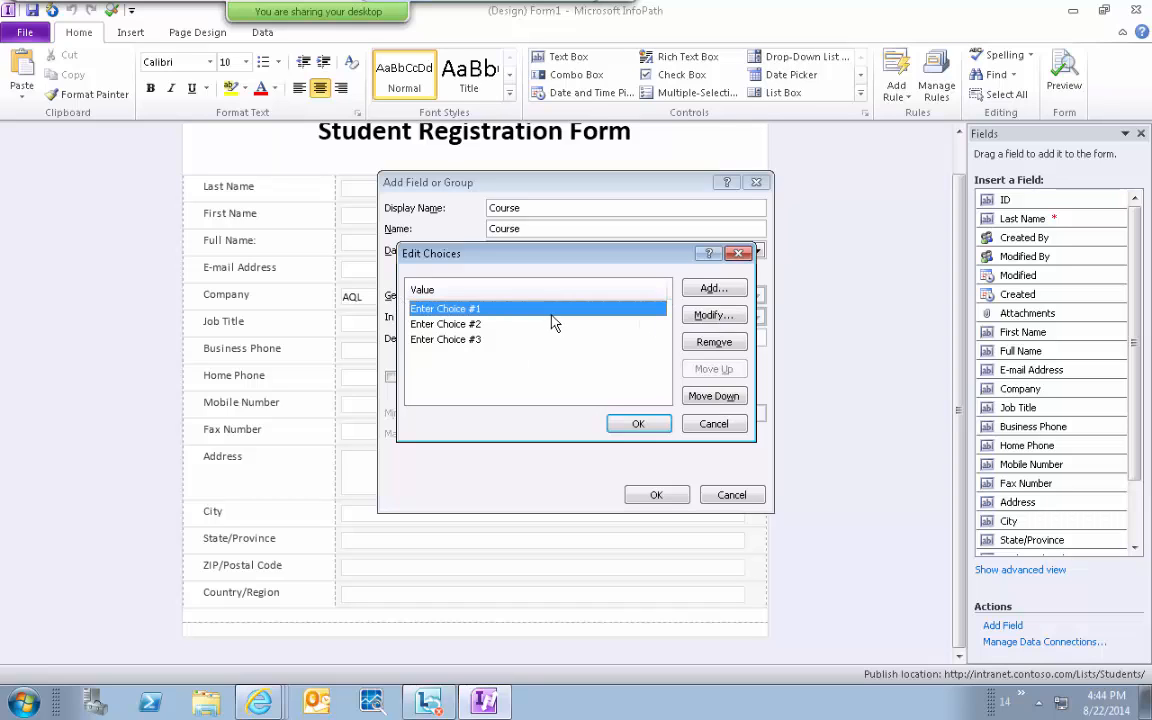
{"action": "left_click", "coordinate": [700, 344]}
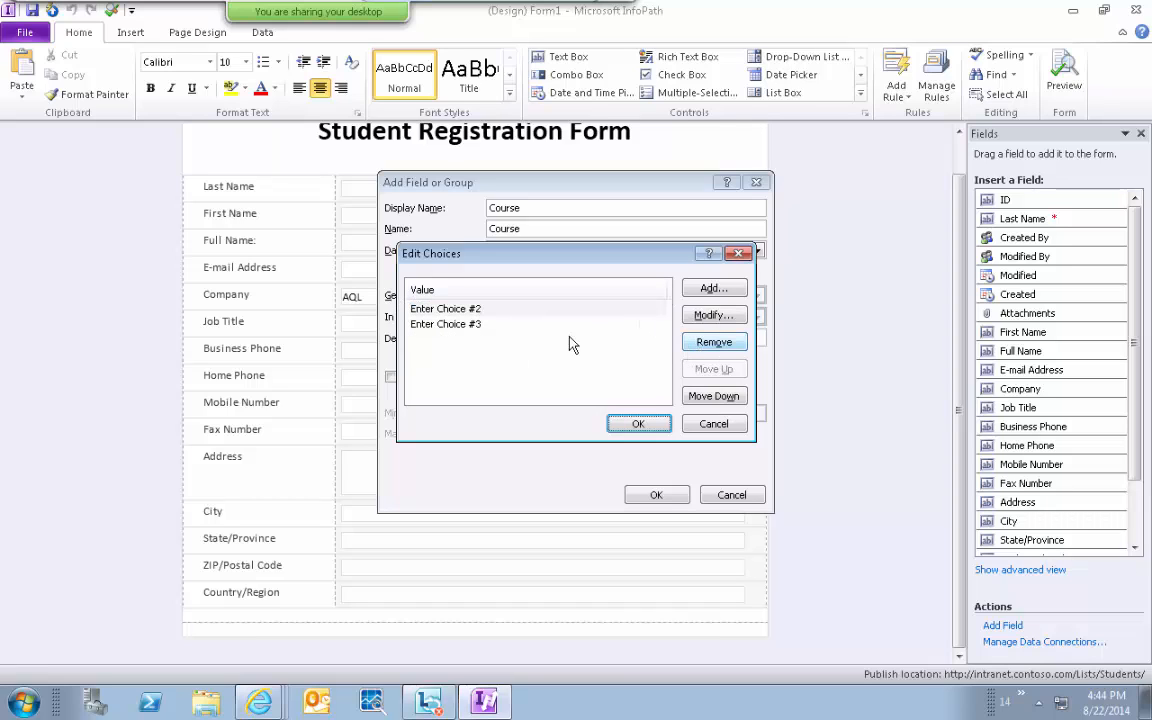
{"action": "left_click", "coordinate": [699, 344]}
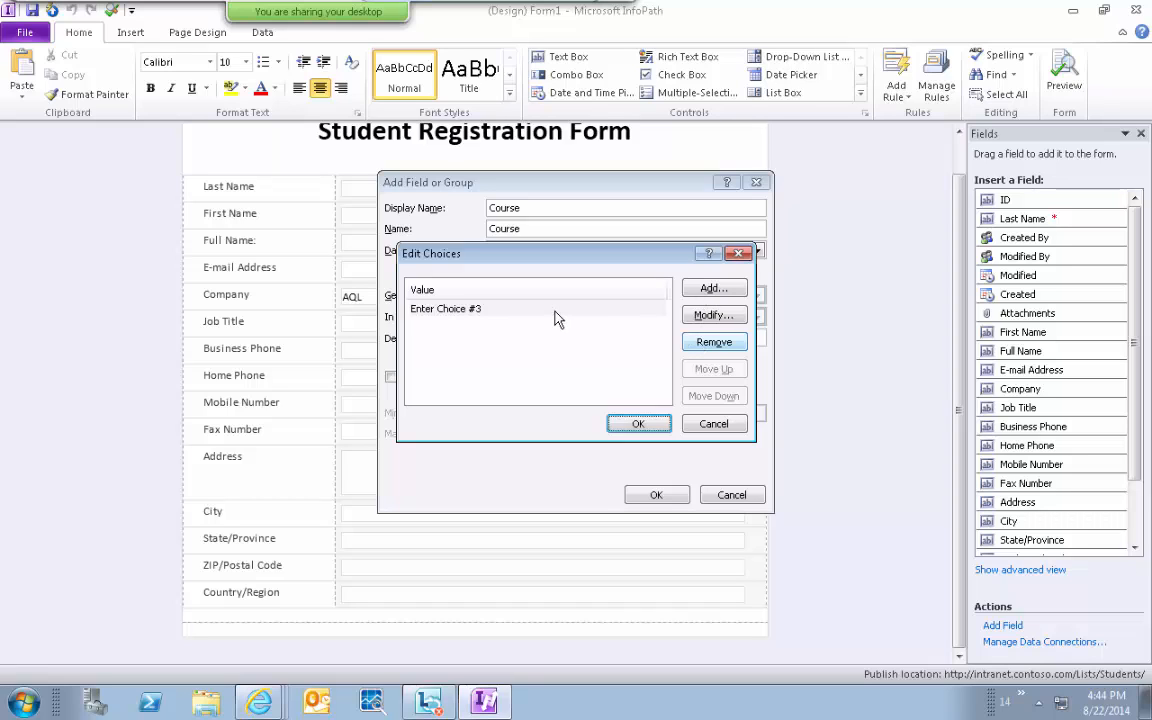
{"action": "left_click", "coordinate": [704, 343]}
Add the choices DotNet, SharePoint and Others, mark Course as Cannot be blank, and create it.
{"action": "left_click", "coordinate": [706, 289]}
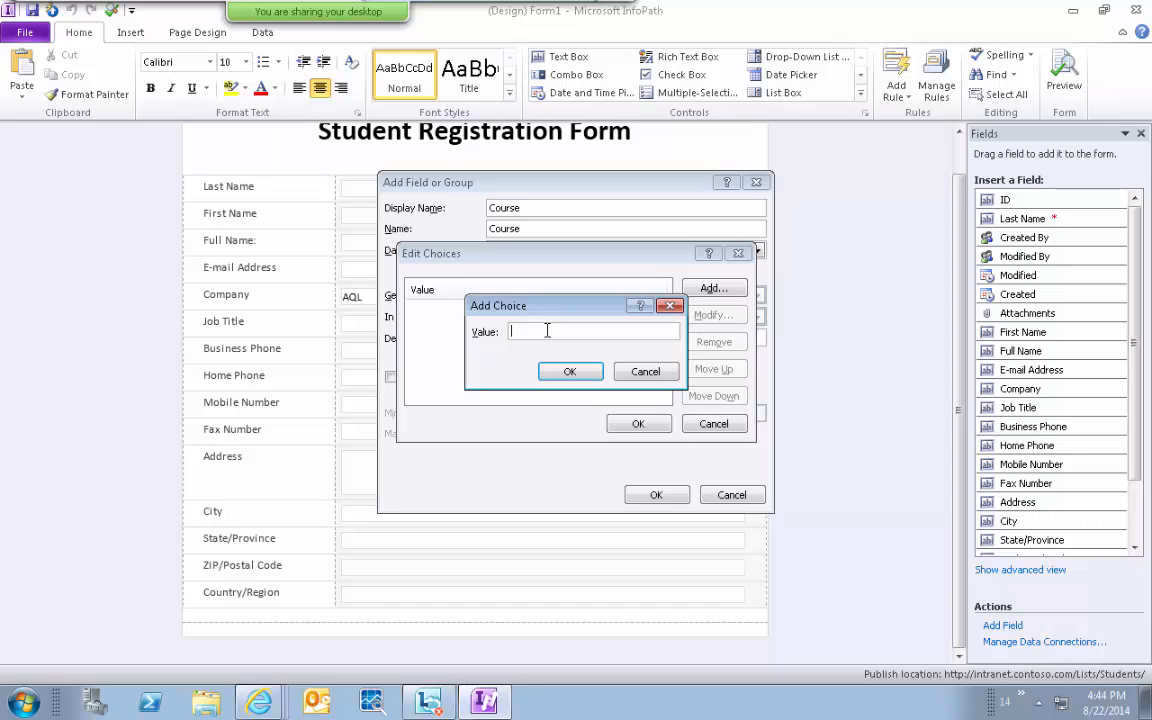
{"action": "type", "text": "DotNet"}
{"action": "left_click", "coordinate": [555, 378]}
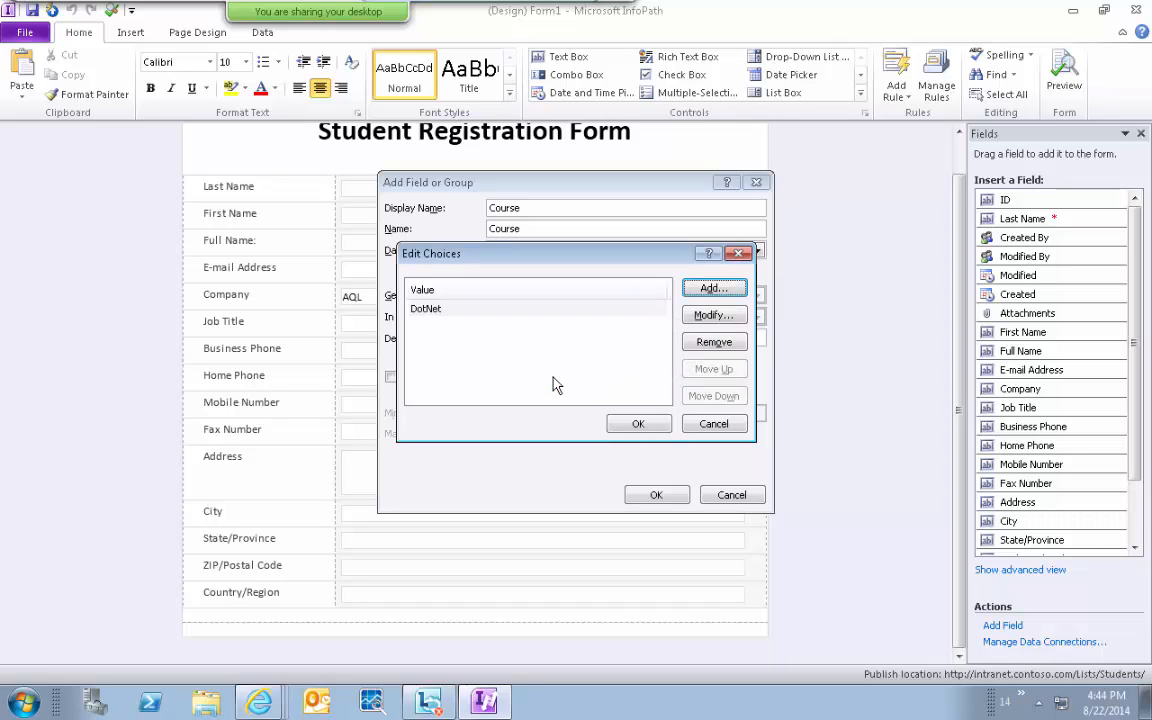
{"action": "left_click", "coordinate": [708, 289]}
{"action": "type", "text": "Share"}
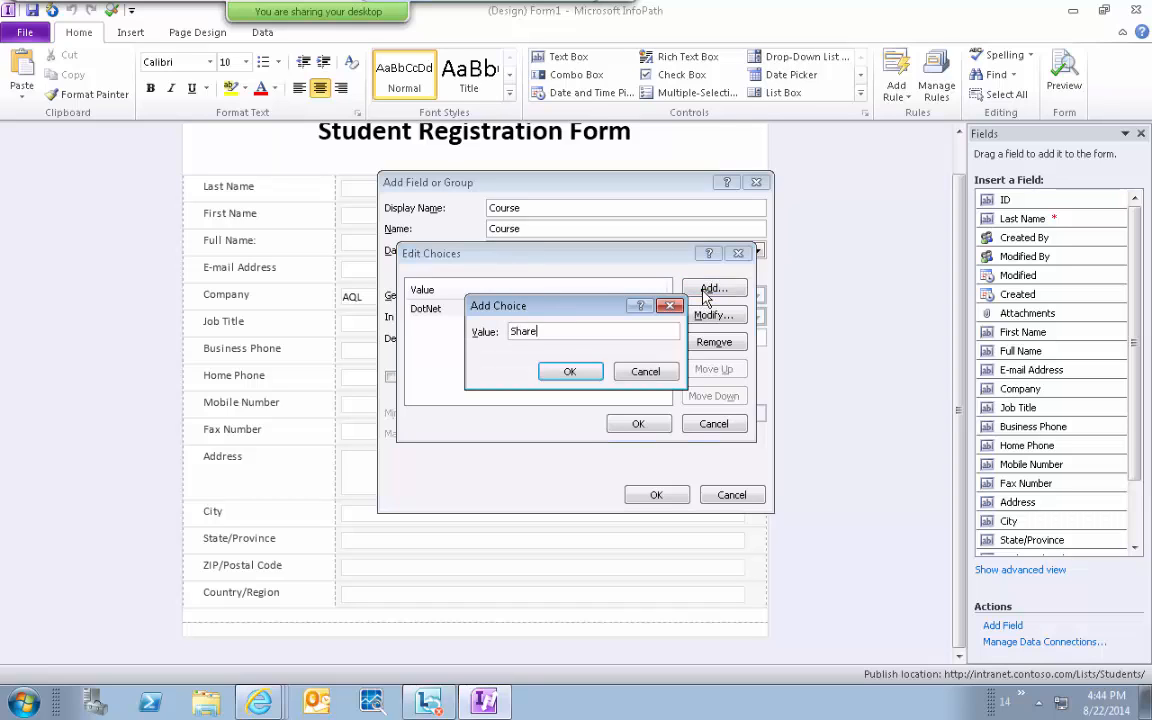
{"action": "type", "text": "Point"}
{"action": "left_click", "coordinate": [585, 373]}
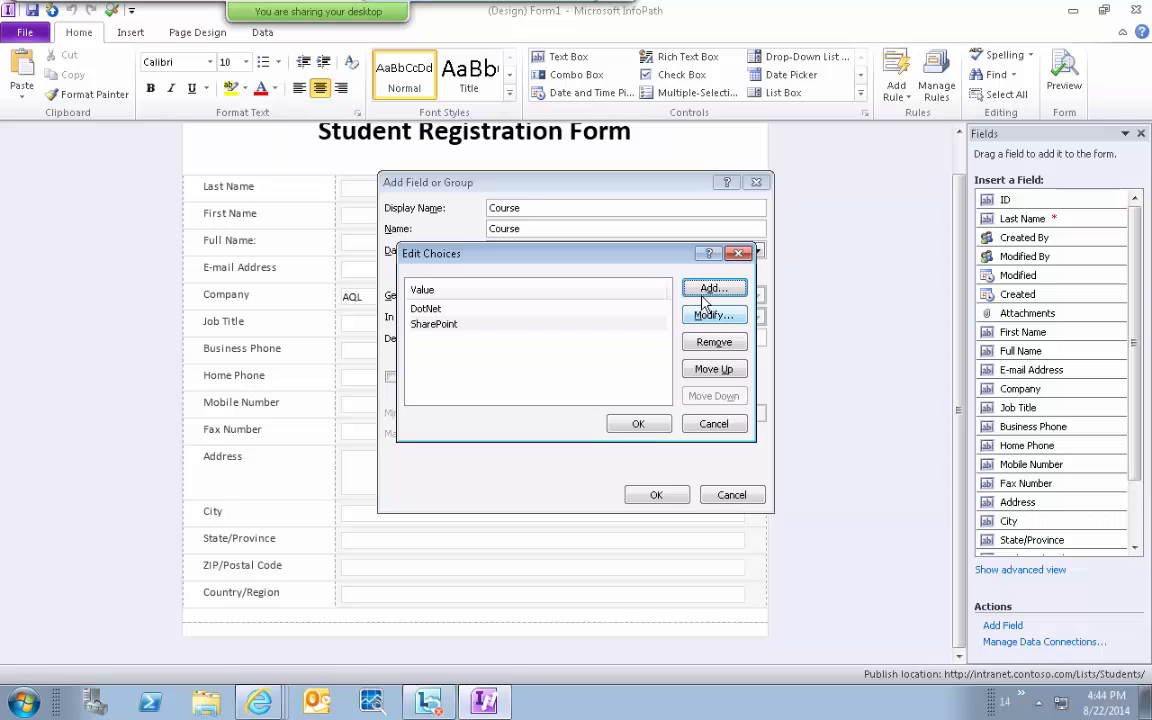
{"action": "left_click", "coordinate": [703, 298]}
{"action": "type", "text": "Others"}
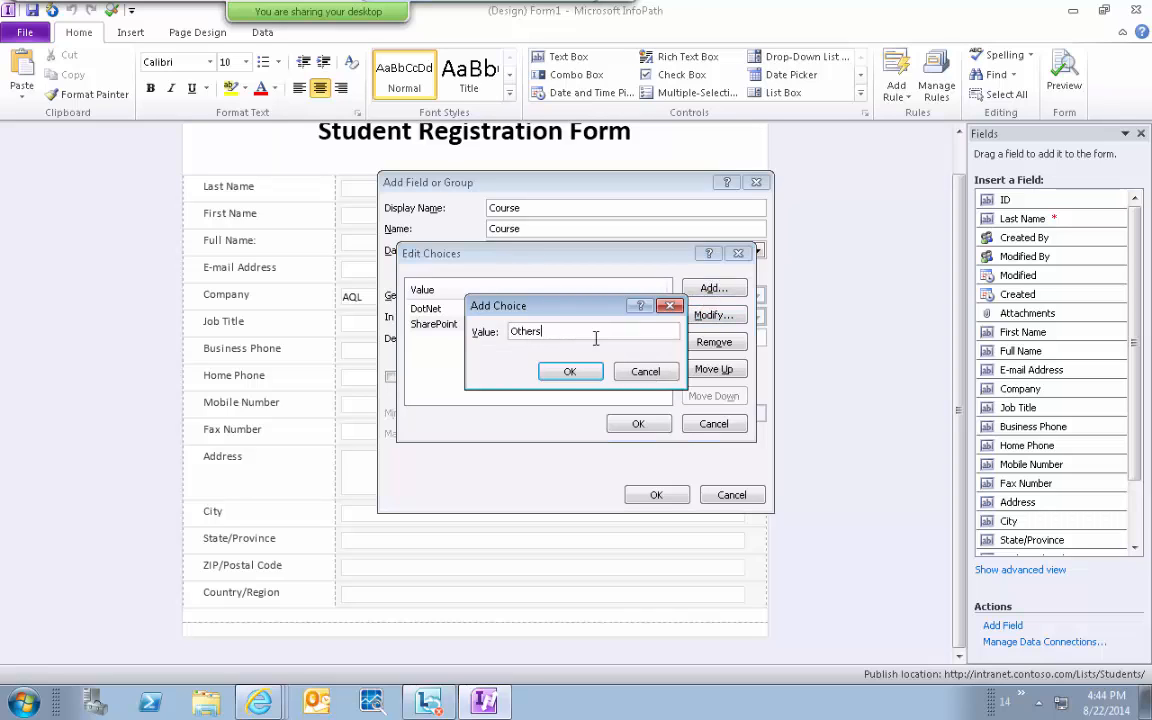
{"action": "left_click", "coordinate": [569, 371]}
{"action": "left_click", "coordinate": [638, 424]}
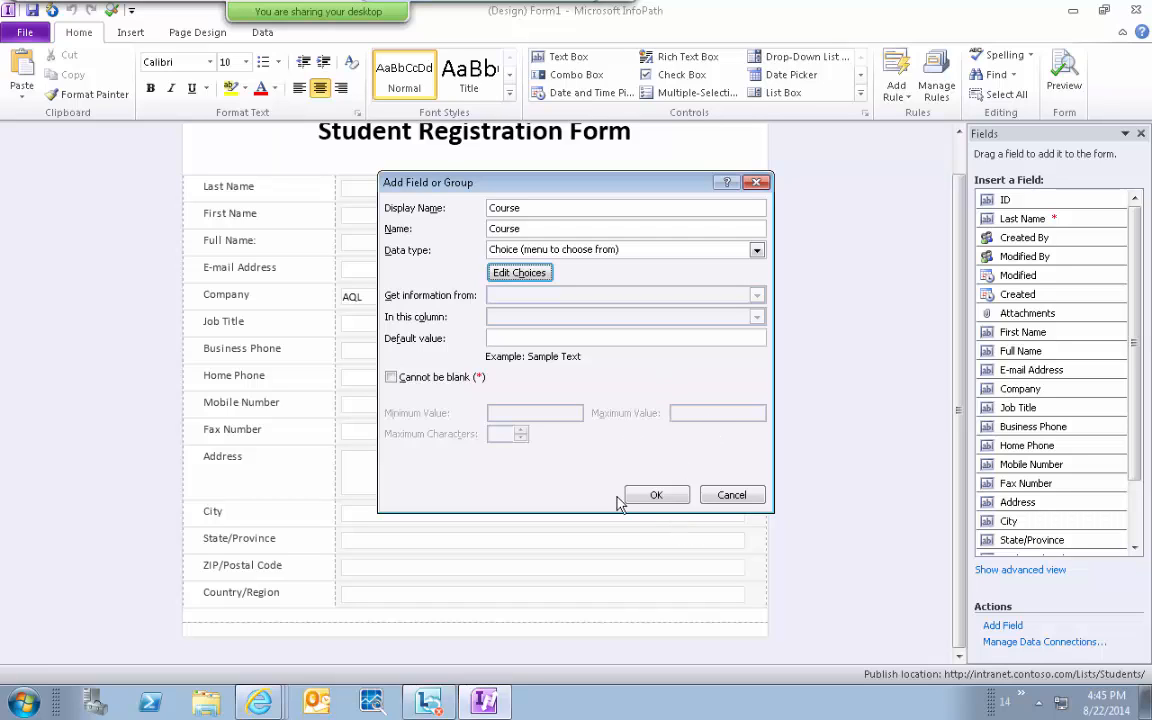
{"action": "left_click", "coordinate": [390, 379]}
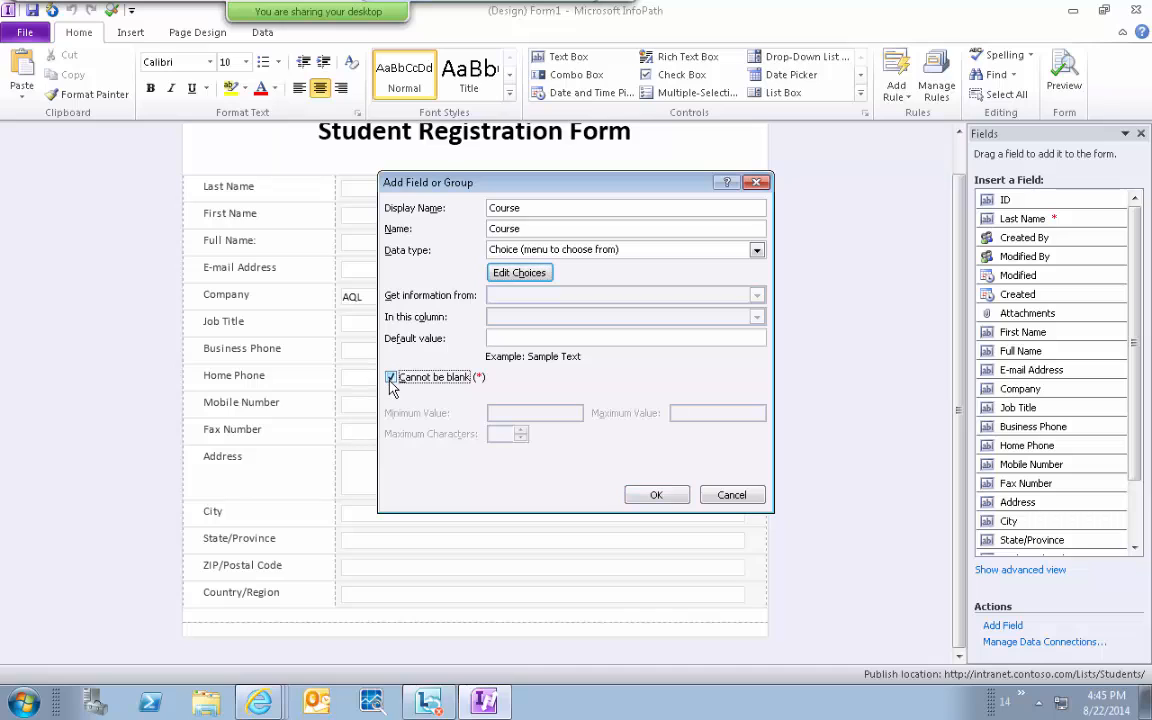
{"action": "left_click", "coordinate": [662, 497]}
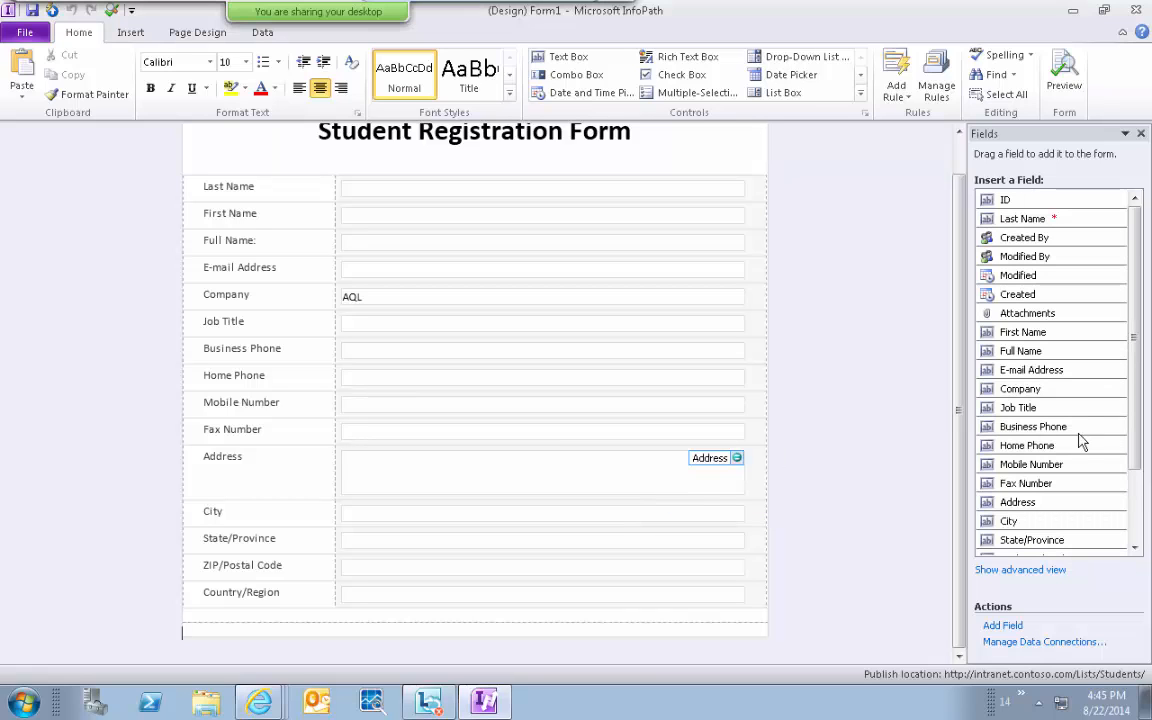
Insert a row below Country/Region and place the Course drop-down in it.
{"action": "left_click", "coordinate": [1140, 524]}
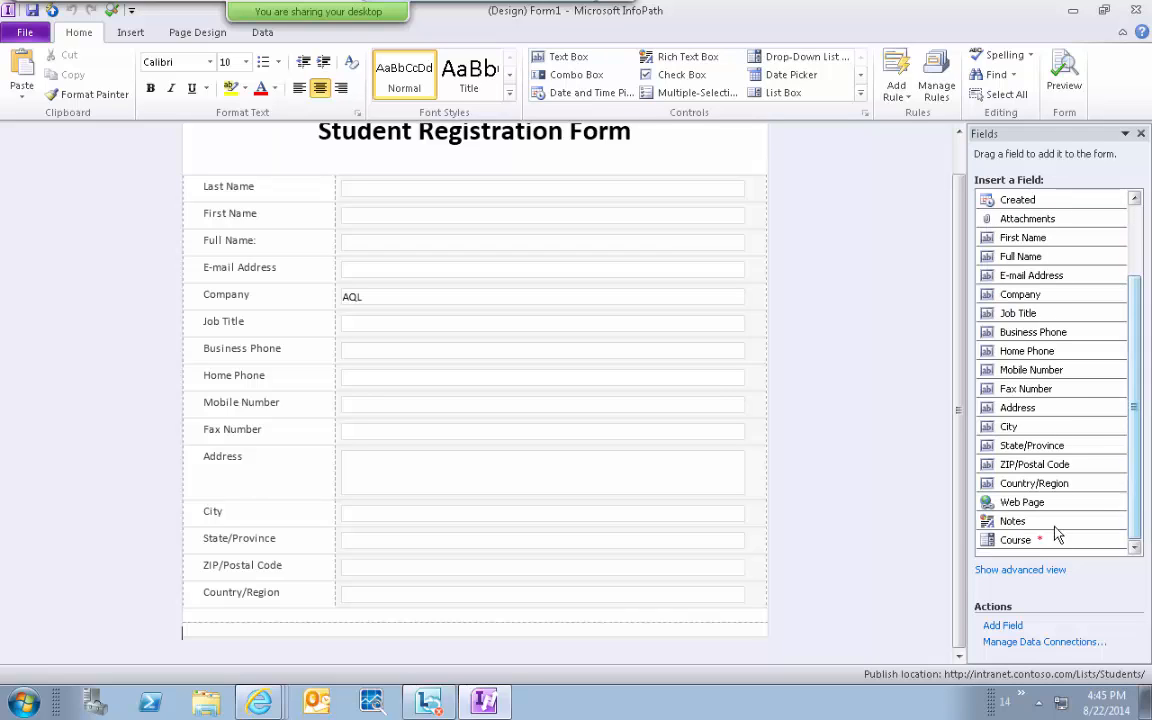
{"action": "mouse_move", "coordinate": [1022, 550]}
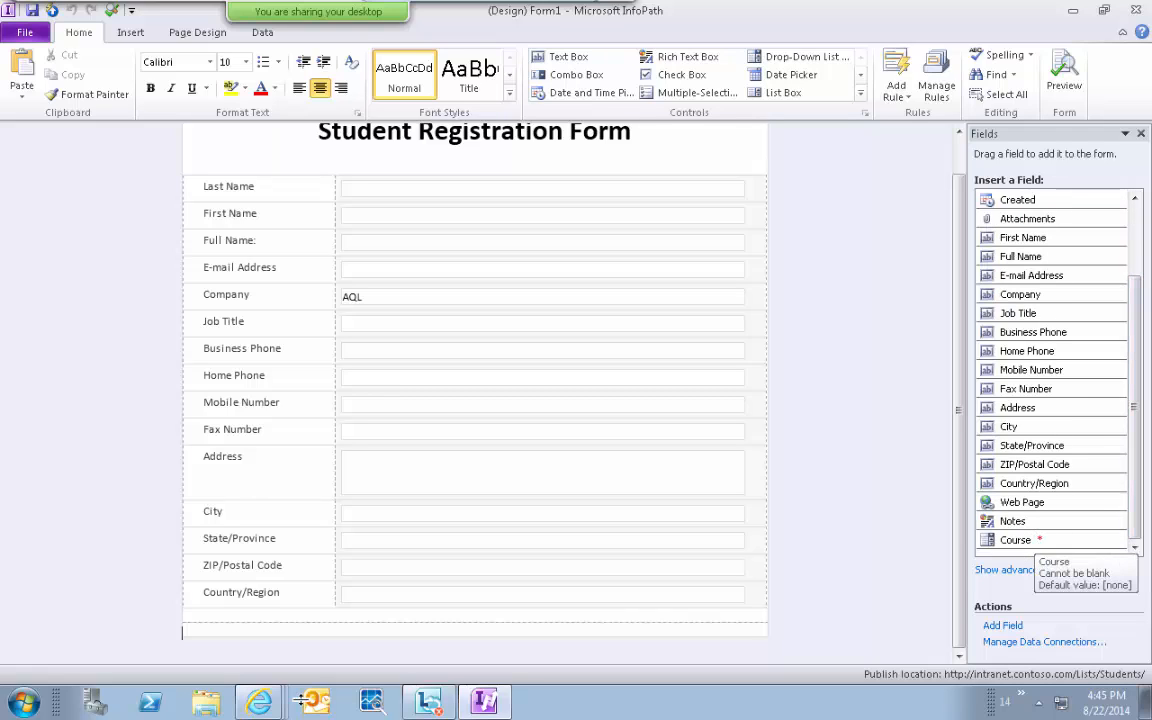
{"action": "left_click", "coordinate": [181, 598]}
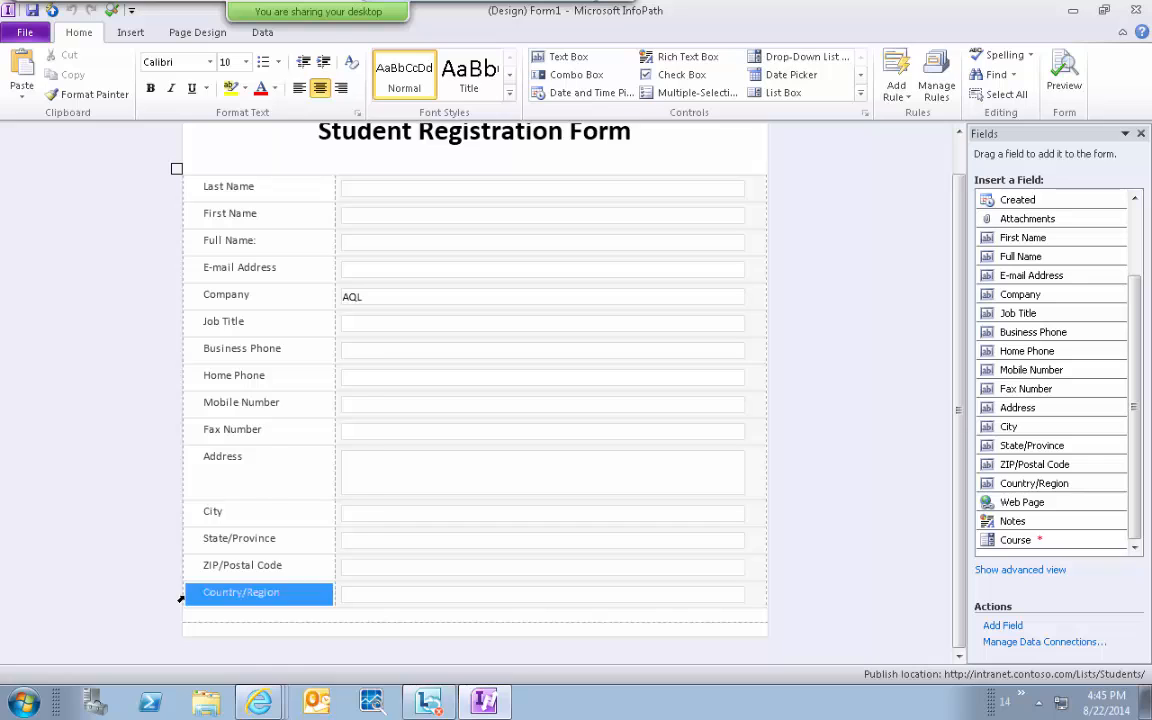
{"action": "right_click", "coordinate": [181, 596]}
{"action": "mouse_move", "coordinate": [267, 422]}
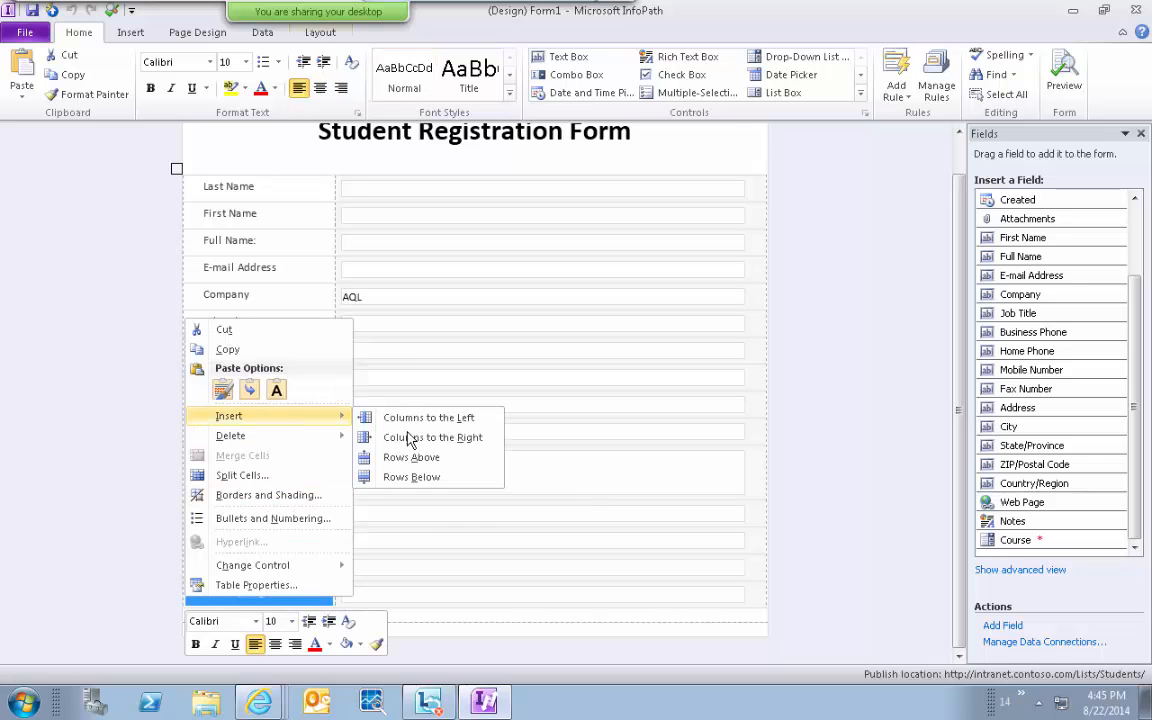
{"action": "left_click", "coordinate": [392, 477]}
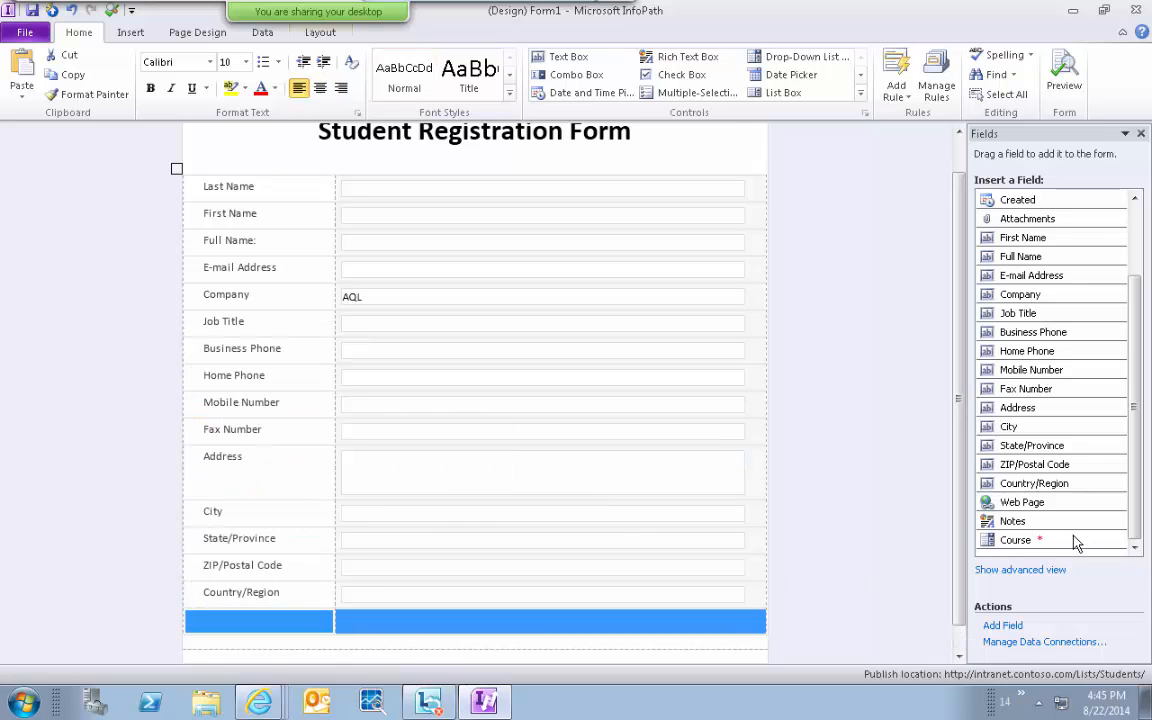
{"action": "left_click_drag", "start_coordinate": [1075, 541], "coordinate": [320, 628]}
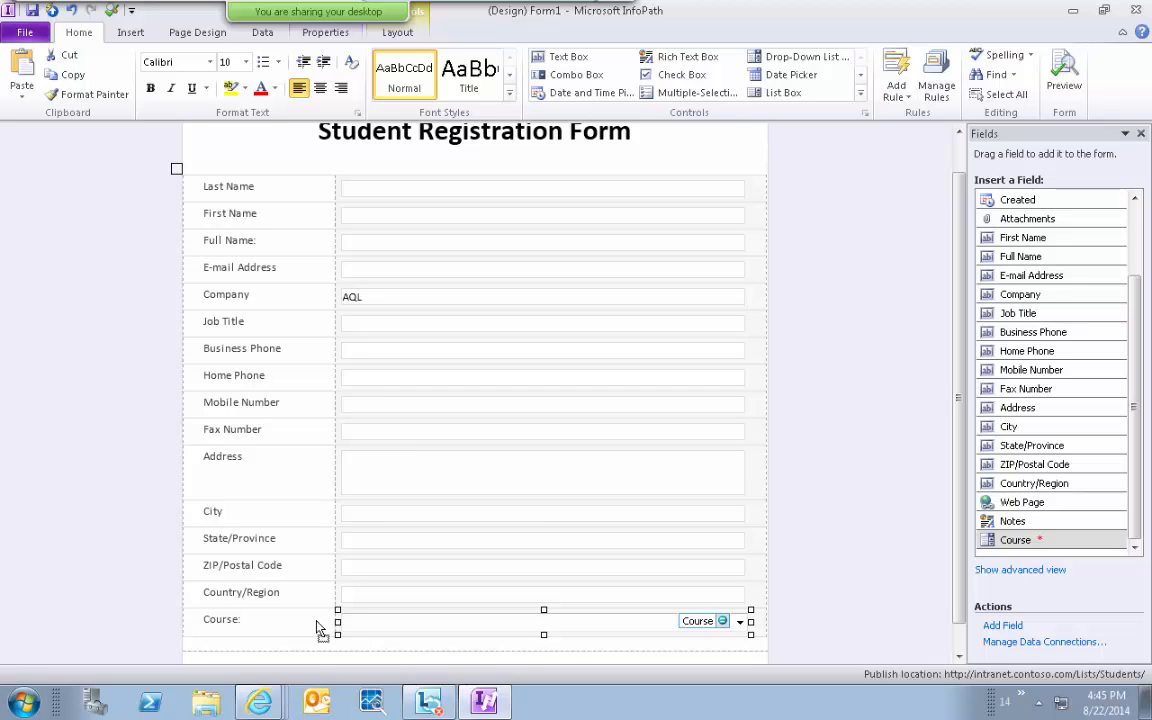
{"action": "mouse_move", "coordinate": [1027, 525]}
{"action": "left_mouse_down"}
{"action": "mouse_move", "coordinate": [809, 624]}
{"action": "mouse_move", "coordinate": [535, 632]}
{"action": "mouse_move", "coordinate": [828, 605]}
{"action": "mouse_move", "coordinate": [1010, 521]}
{"action": "left_mouse_up"}
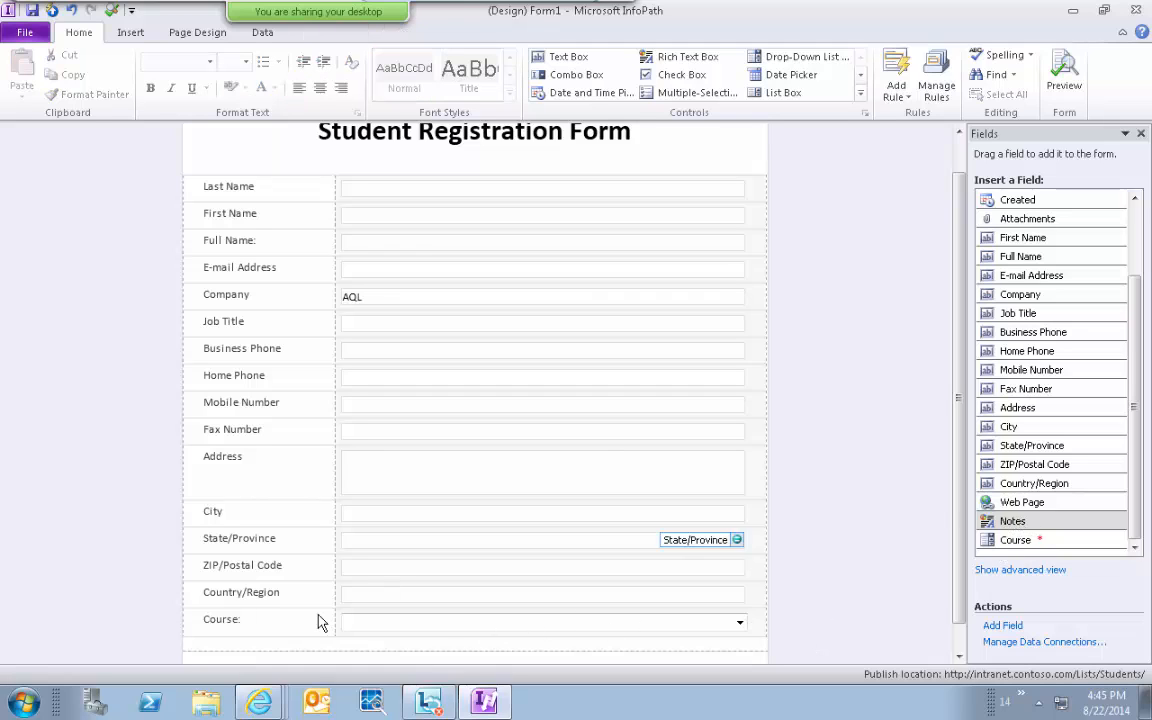
Insert an empty row below the Course row.
{"action": "right_click", "coordinate": [184, 624]}
{"action": "mouse_move", "coordinate": [259, 446]}
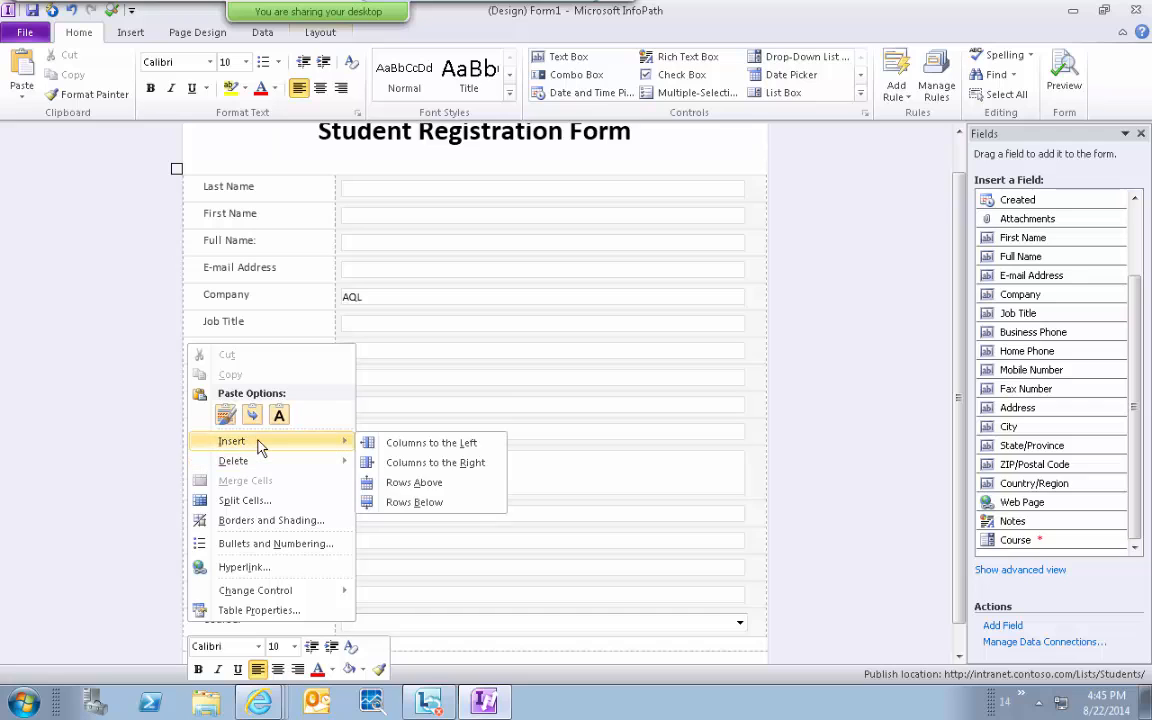
{"action": "left_click", "coordinate": [422, 502]}
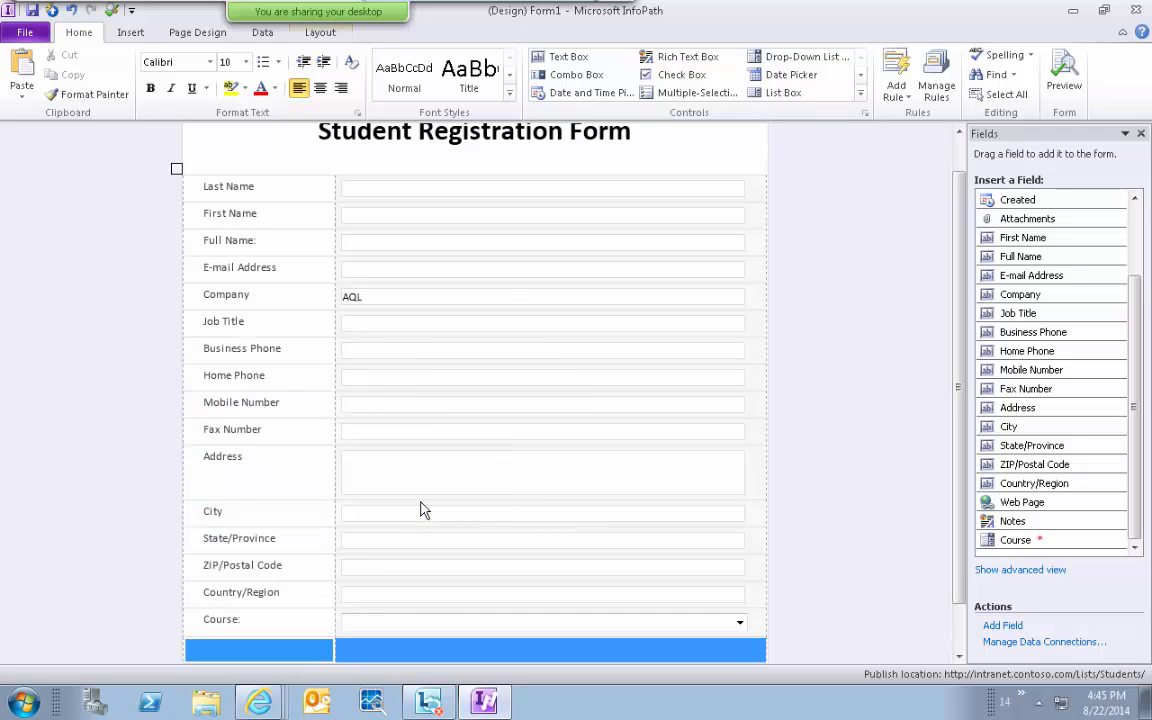
{"action": "scroll", "coordinate": [862, 585], "scroll_direction": "down", "scroll_amount": 1}
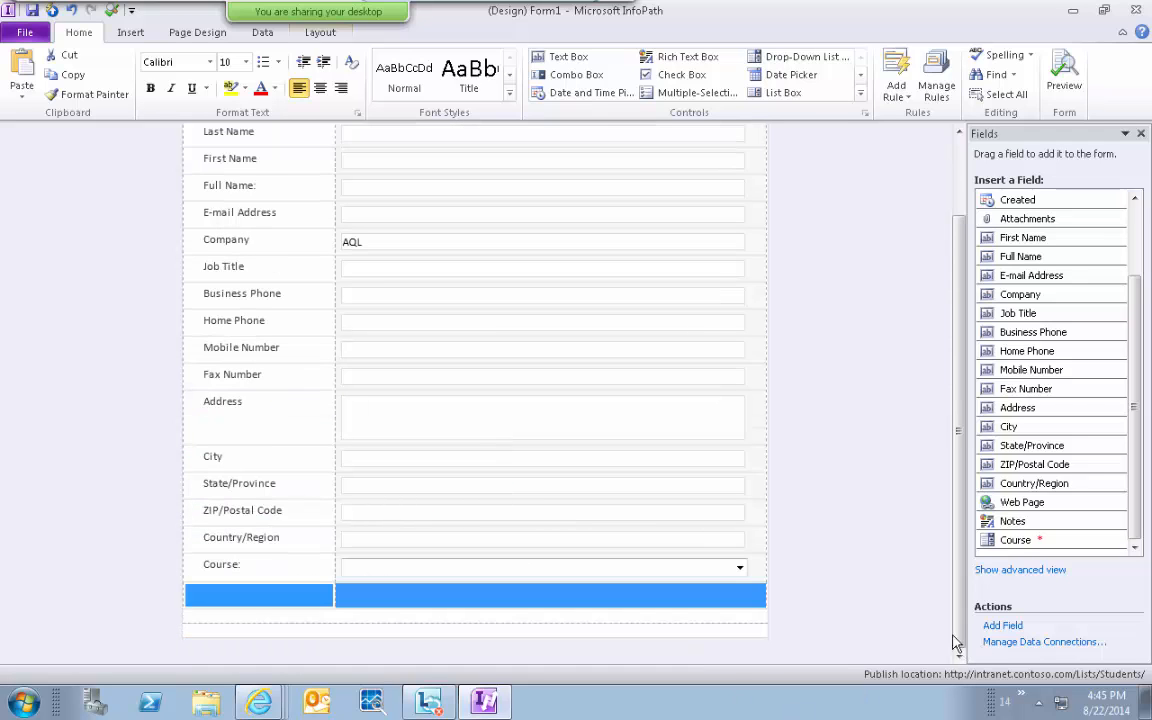
Merge the cells of the new bottom row into a single cell.
{"action": "right_click", "coordinate": [255, 596]}
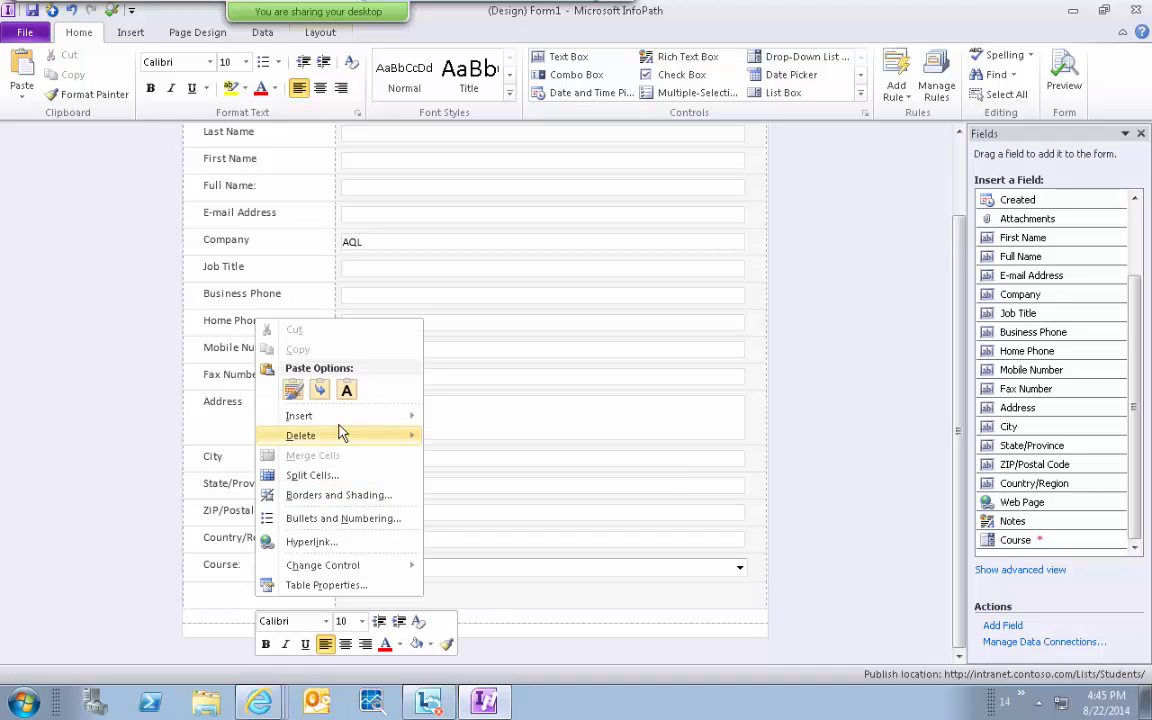
{"action": "left_click", "coordinate": [231, 597]}
{"action": "double_click", "coordinate": [238, 595]}
{"action": "left_click", "coordinate": [239, 593]}
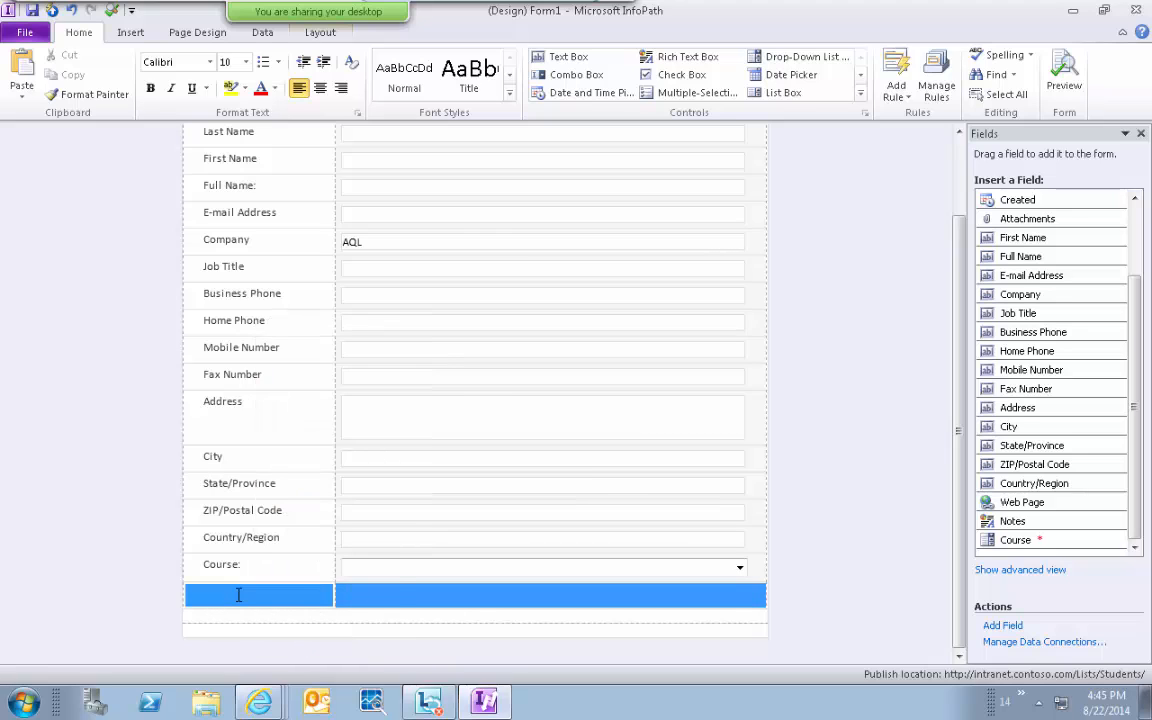
{"action": "right_click", "coordinate": [239, 592]}
{"action": "left_click", "coordinate": [318, 458]}
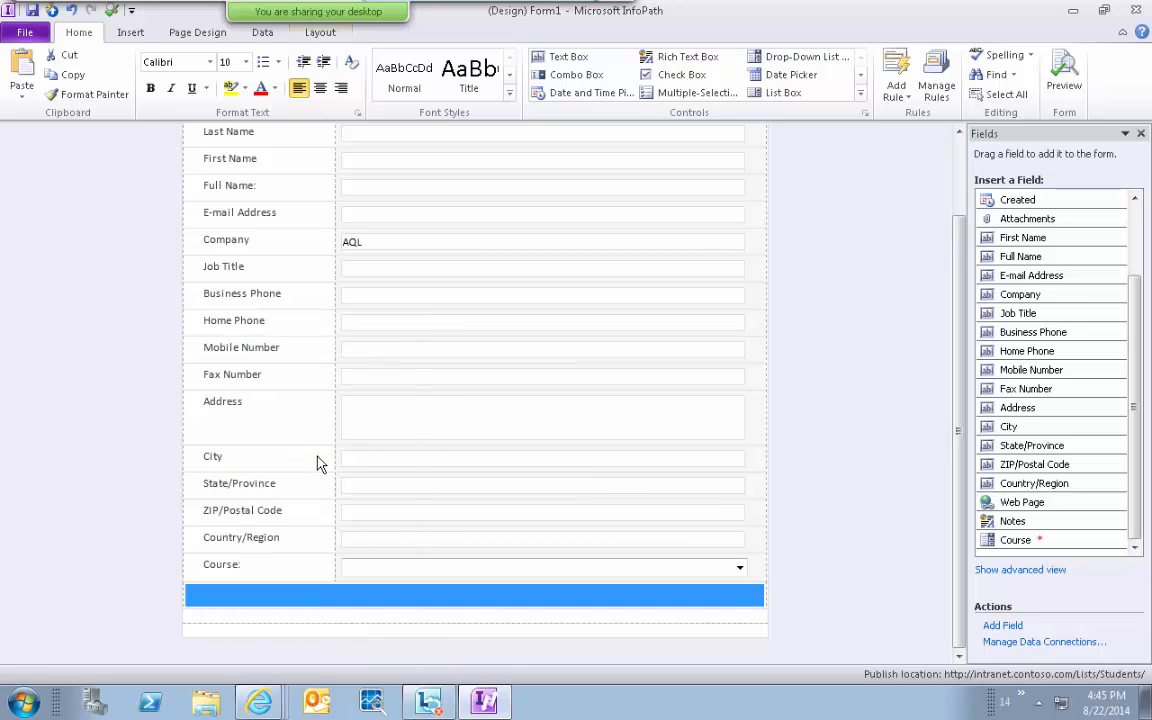
Place the Notes field's label and multi-line box into the merged row.
{"action": "left_click", "coordinate": [326, 594]}
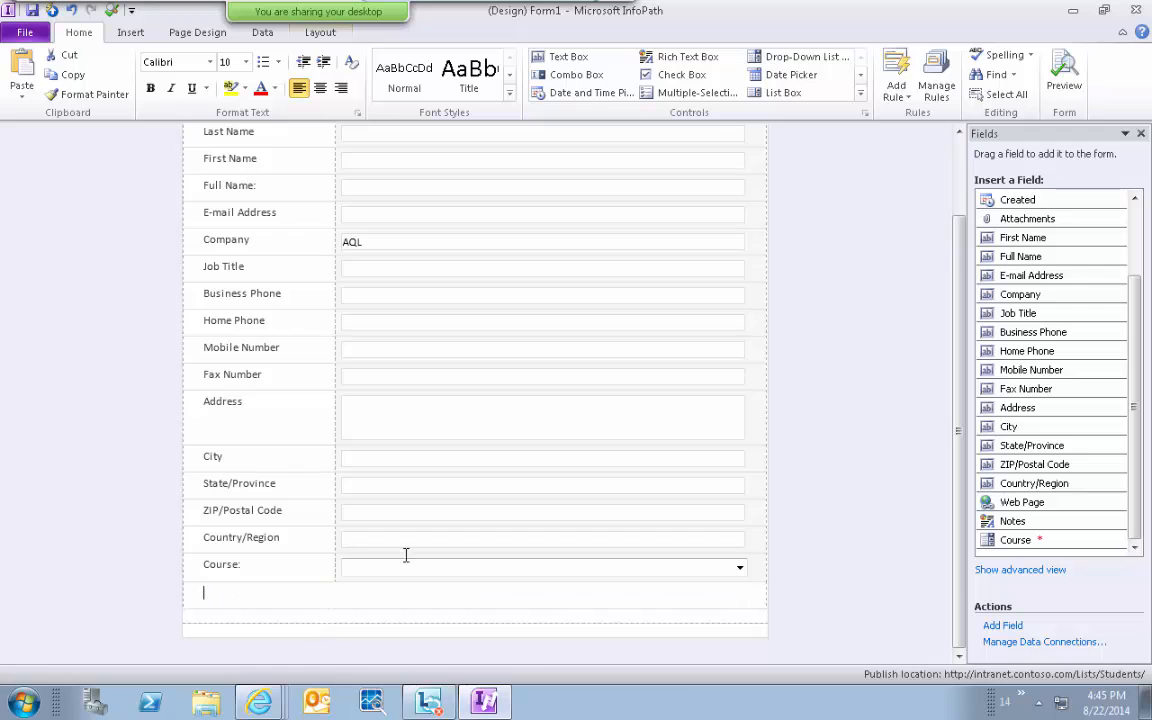
{"action": "double_click", "coordinate": [1026, 523]}
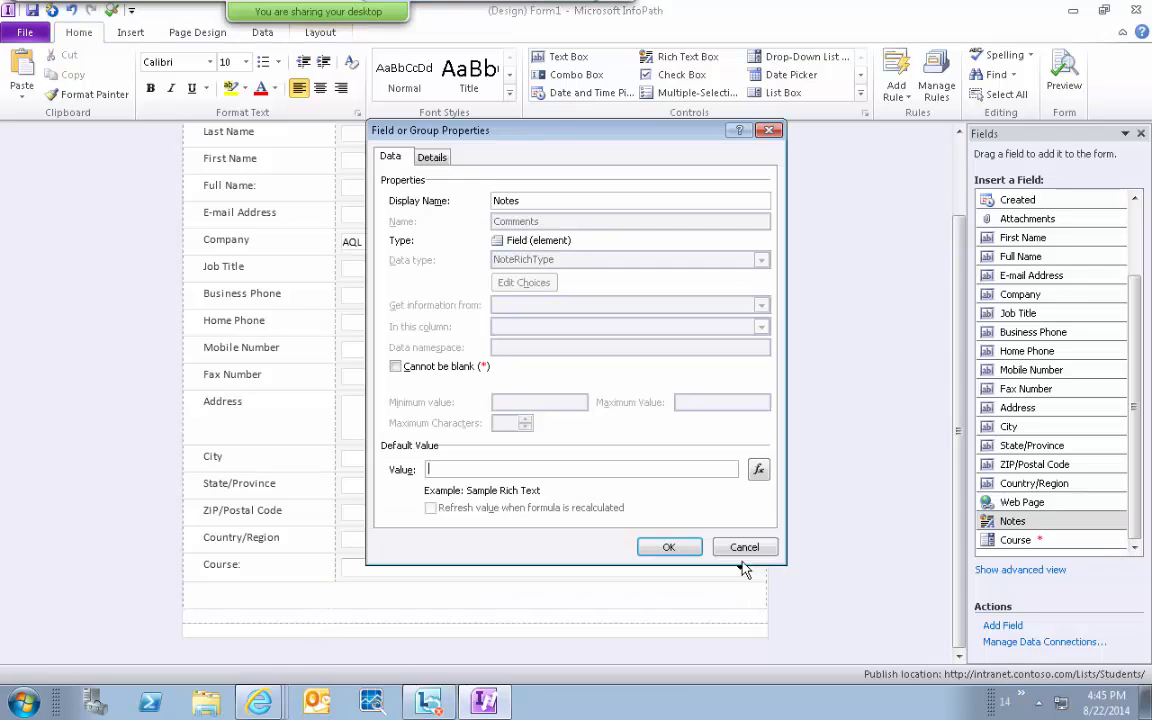
{"action": "left_click", "coordinate": [742, 551]}
{"action": "left_click_drag", "start_coordinate": [1017, 525], "coordinate": [368, 599]}
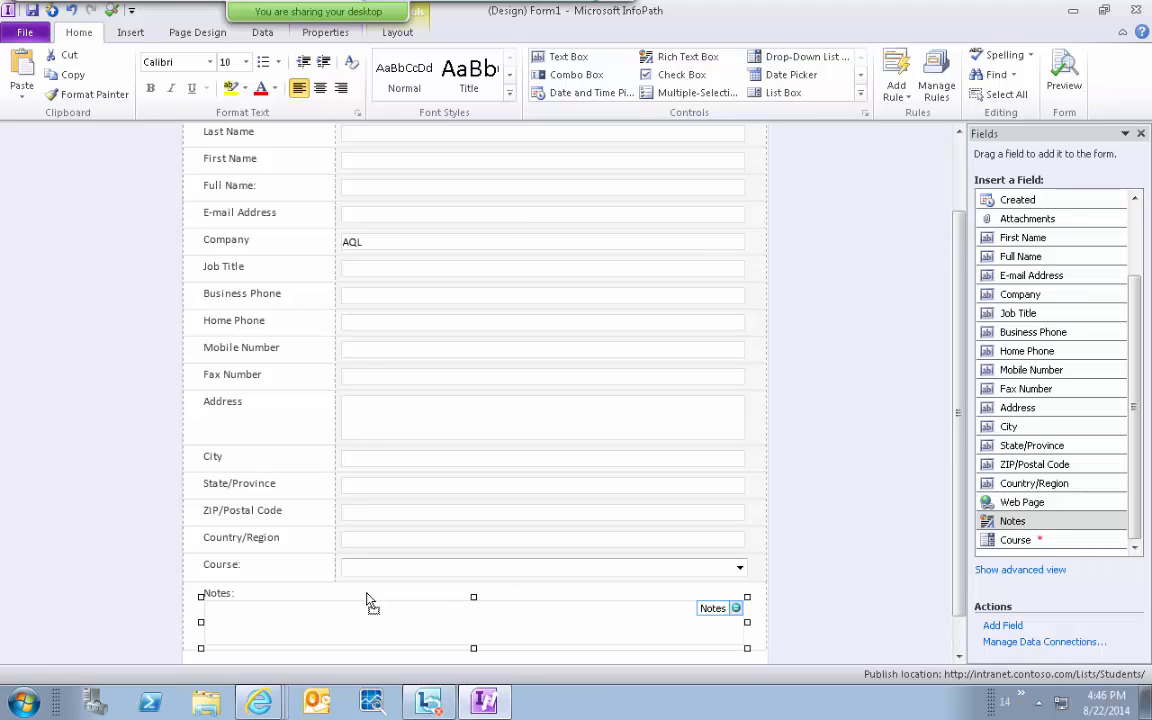
{"action": "left_click", "coordinate": [957, 640]}
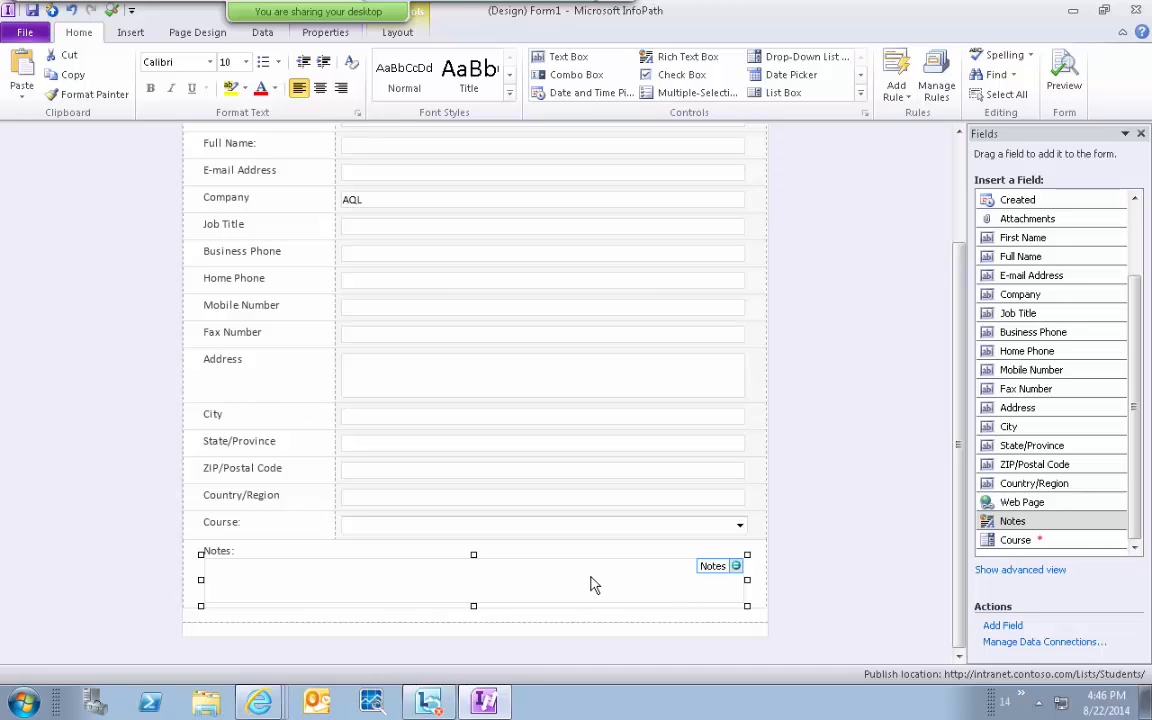
Open Manage Rules for the Notes box and add an action rule, Rule 1.
{"action": "left_click", "coordinate": [897, 105]}
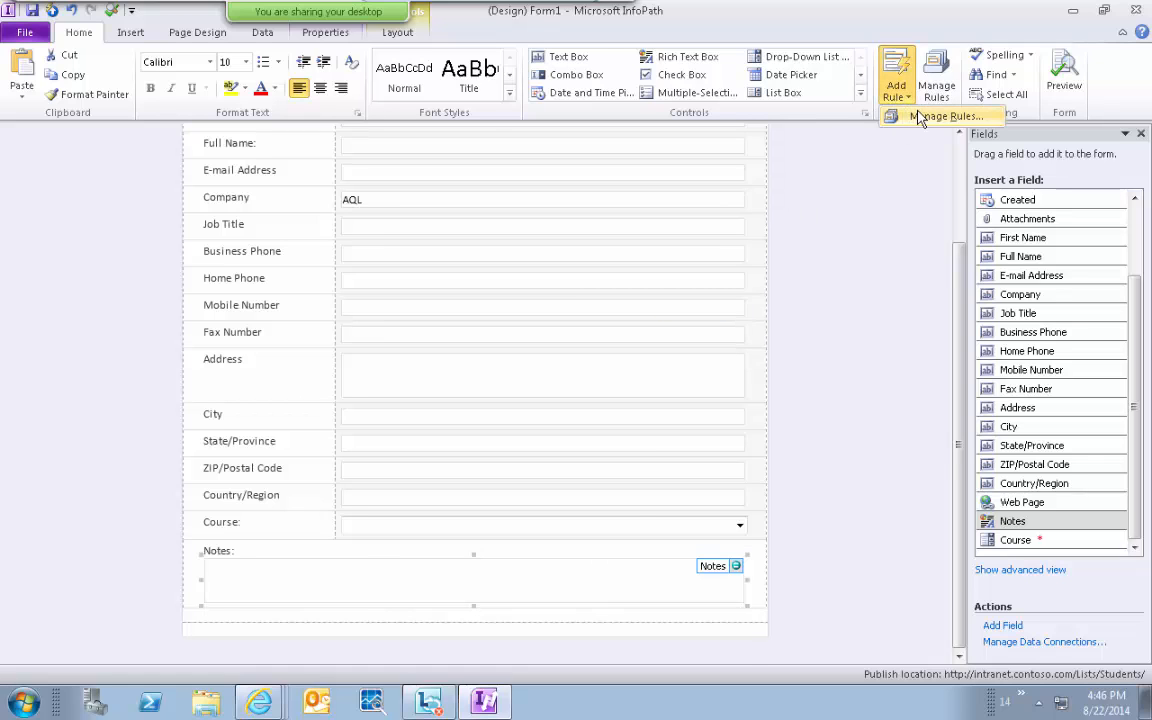
{"action": "left_click", "coordinate": [918, 116]}
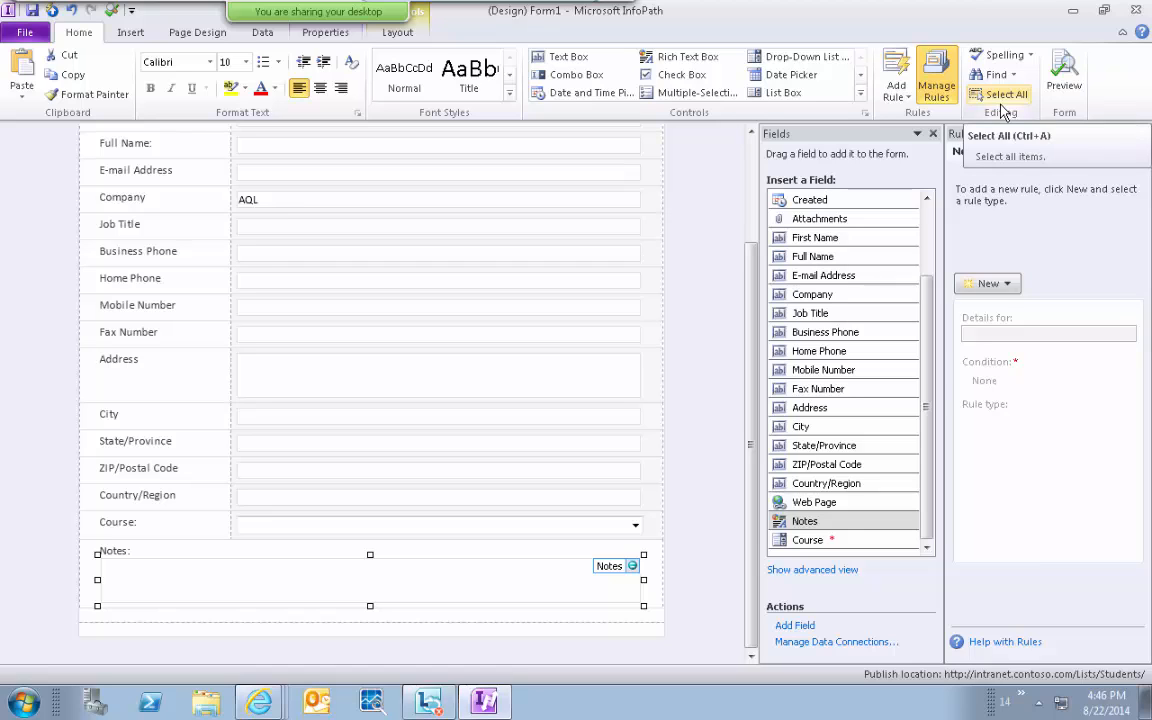
{"action": "left_click", "coordinate": [993, 285]}
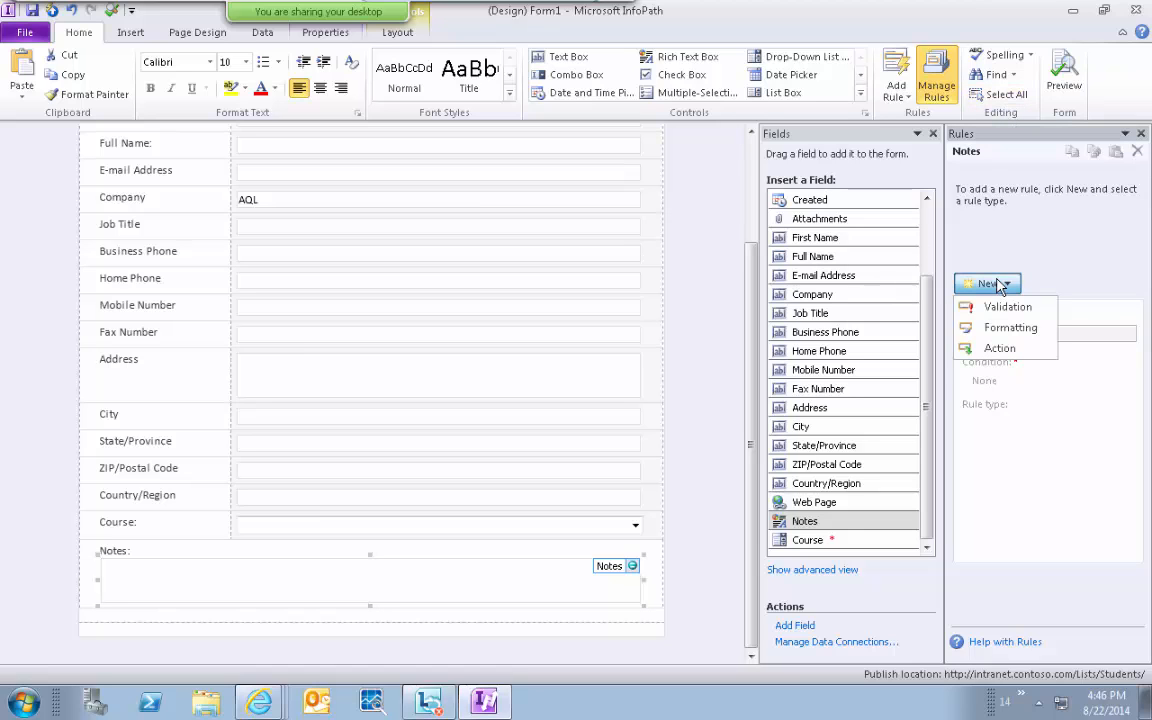
{"action": "left_click", "coordinate": [1006, 352]}
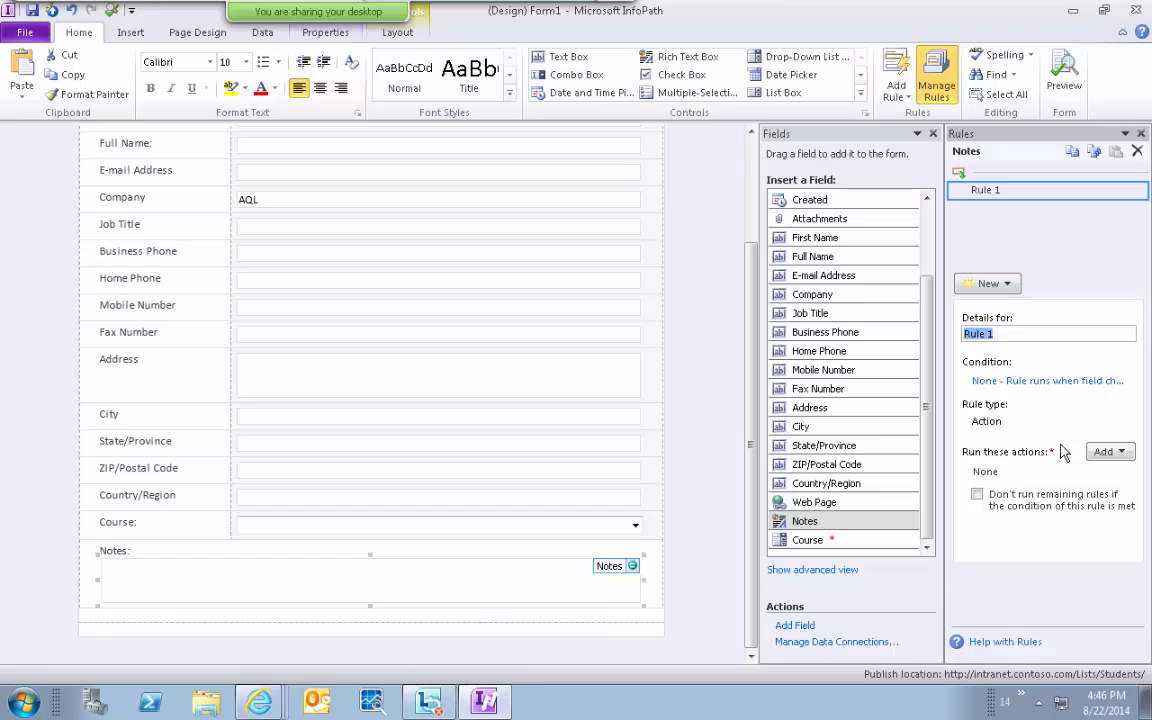
{"action": "left_click", "coordinate": [1107, 454]}
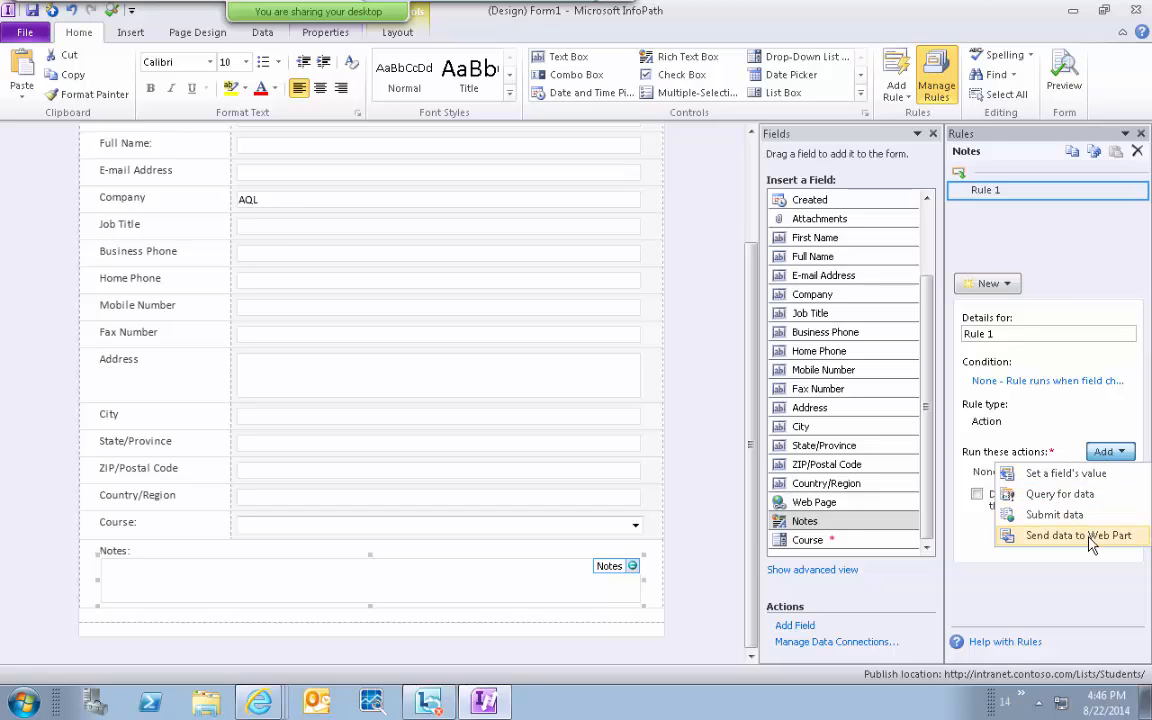
{"action": "left_click", "coordinate": [1008, 285]}
Add a validation rule, another action rule and a formatting rule to Notes.
{"action": "left_click", "coordinate": [1008, 286]}
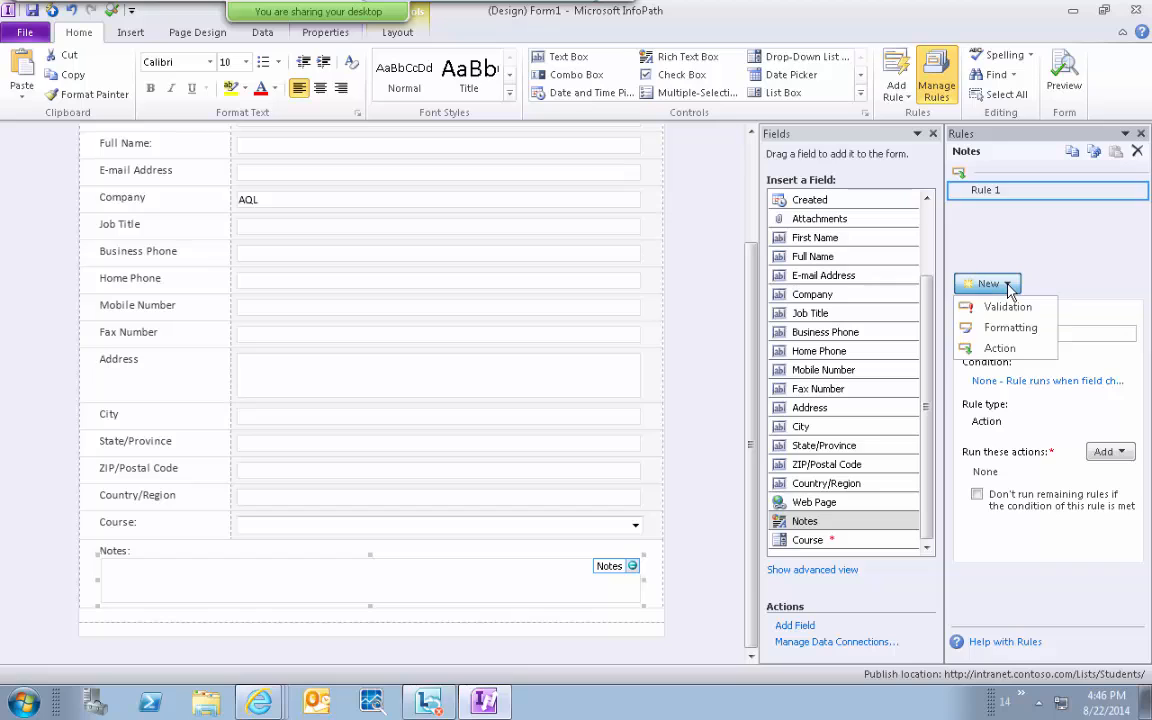
{"action": "left_click", "coordinate": [1007, 310]}
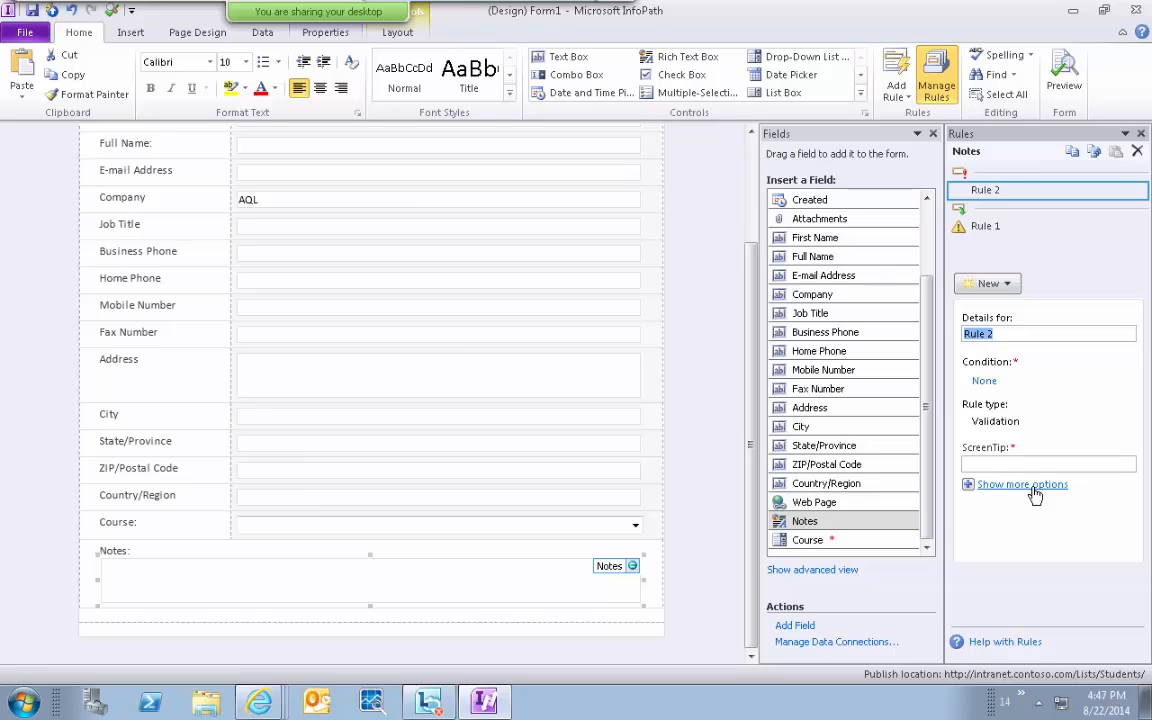
{"action": "left_click", "coordinate": [995, 285]}
{"action": "left_click", "coordinate": [997, 349]}
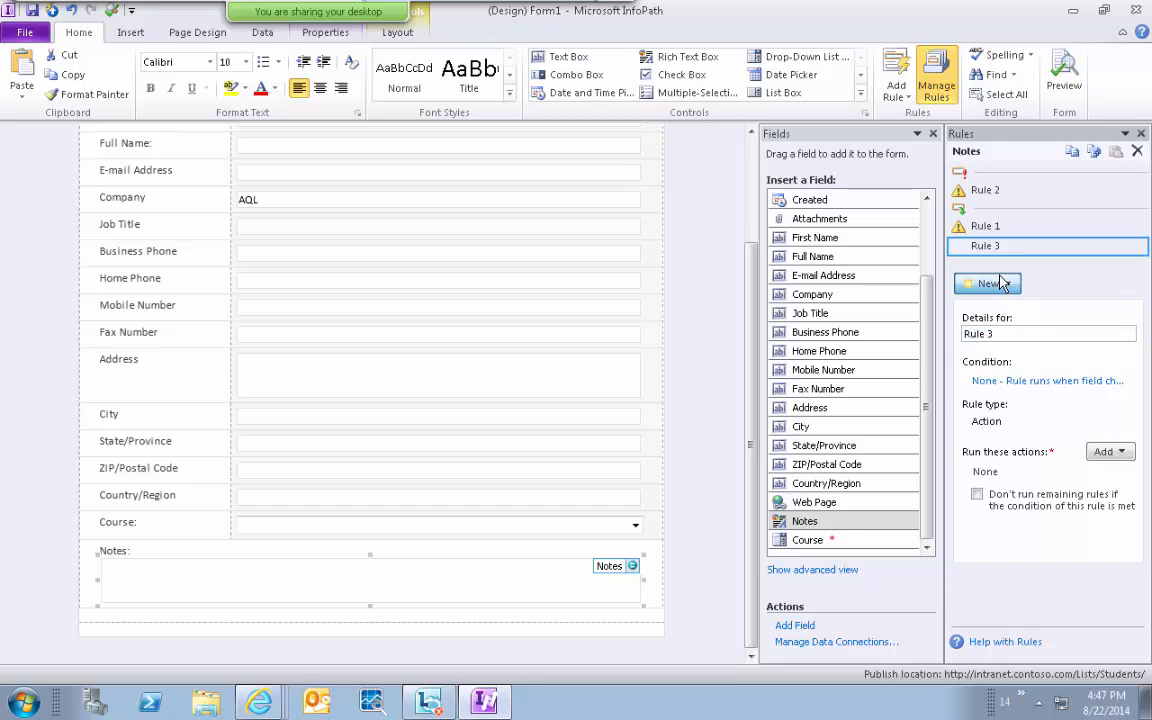
{"action": "left_click", "coordinate": [994, 284]}
{"action": "left_click", "coordinate": [1002, 328]}
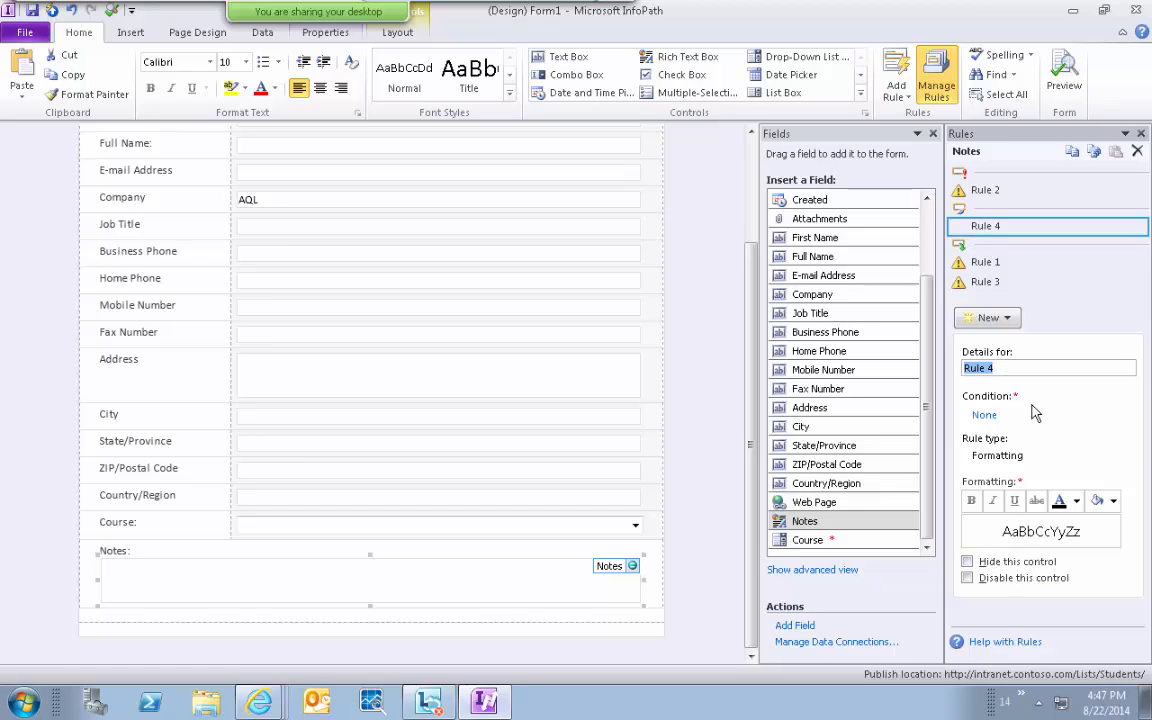
Rename the formatting rule Rule 4 to IfOthersShowNotes.
{"action": "left_click", "coordinate": [998, 367]}
{"action": "triple_click", "coordinate": [998, 367]}
{"action": "key", "text": "BackSpace"}
{"action": "type", "text": "IfOthersSow"}
{"action": "key", "text": "BackSpace"}
{"action": "key", "text": "BackSpace"}
{"action": "key", "text": "BackSpace"}
{"action": "type", "text": "ShowN"}
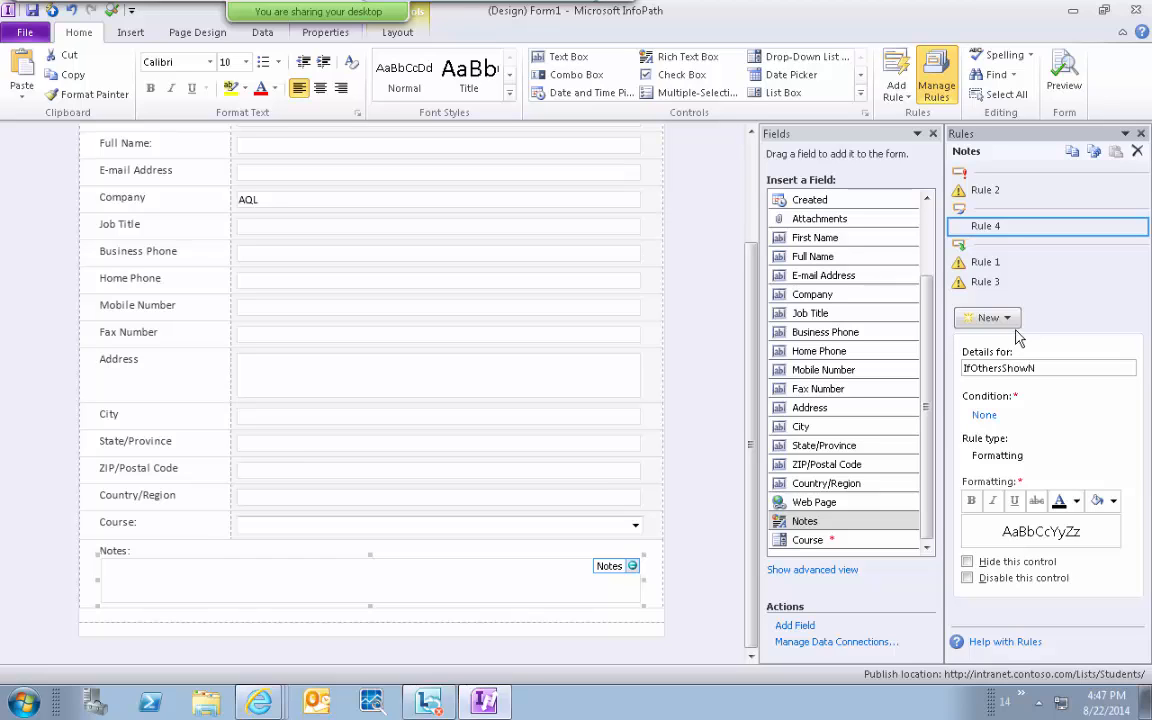
{"action": "type", "text": "otes"}
Delete Rules 2, 1 and 3, confirming each deletion.
{"action": "left_click", "coordinate": [985, 190]}
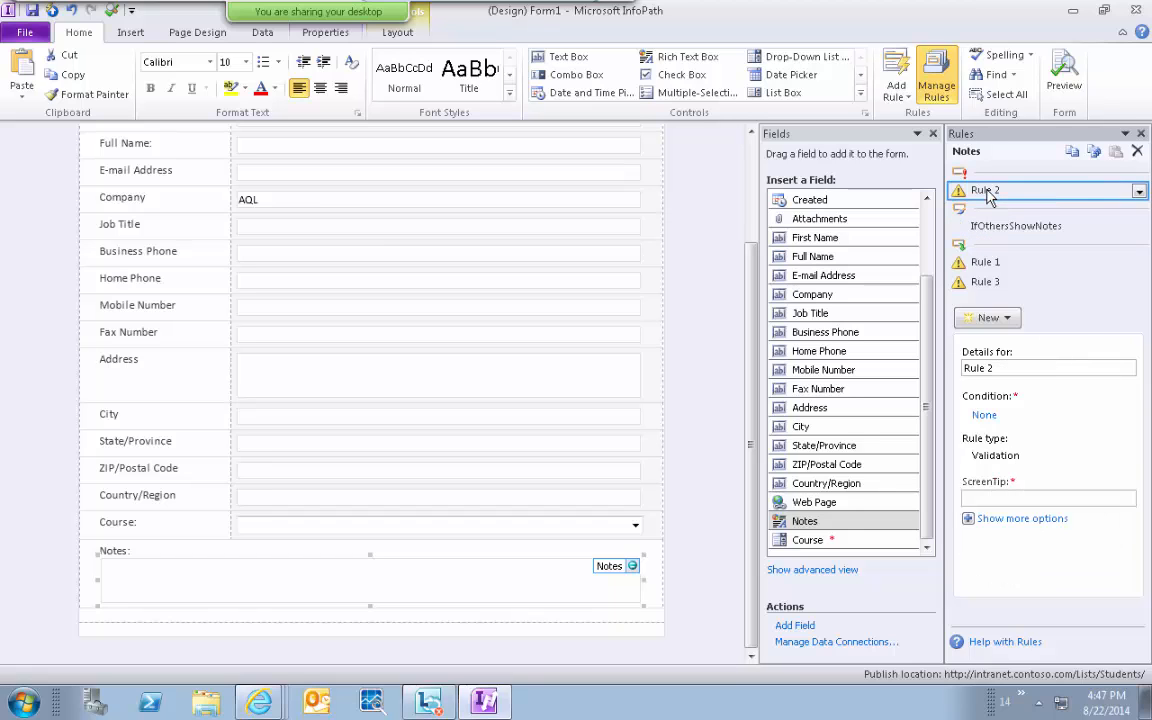
{"action": "left_click", "coordinate": [1138, 193]}
{"action": "left_click", "coordinate": [1098, 299]}
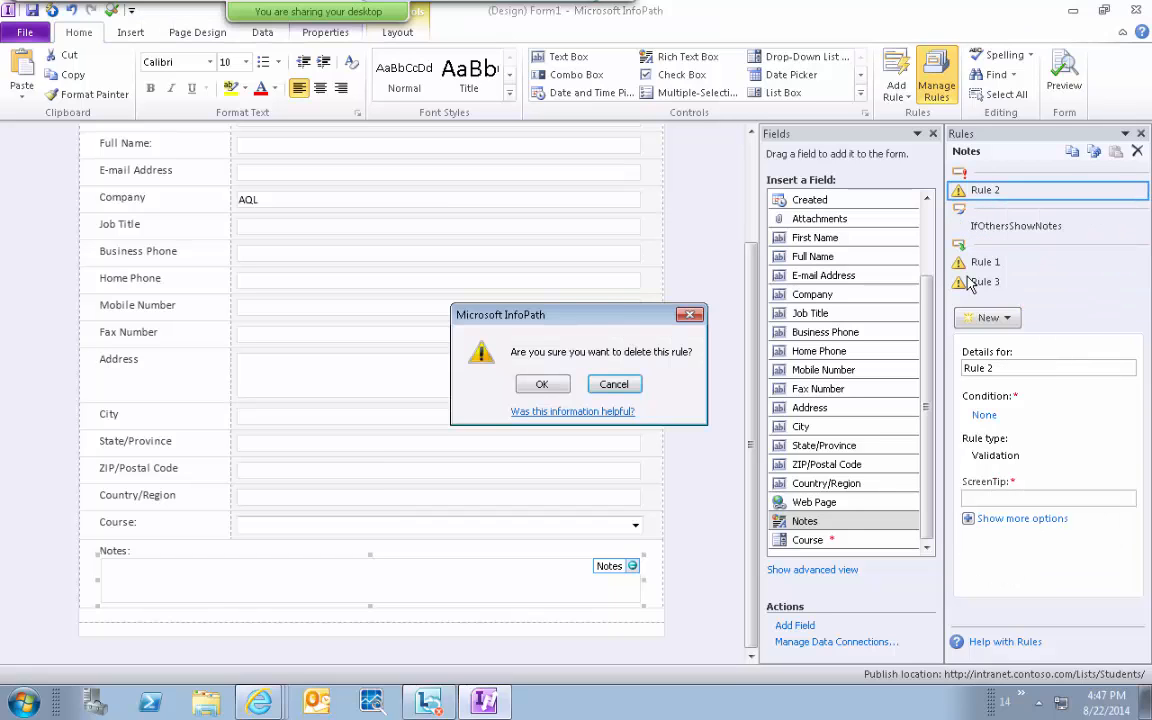
{"action": "key", "text": "Return"}
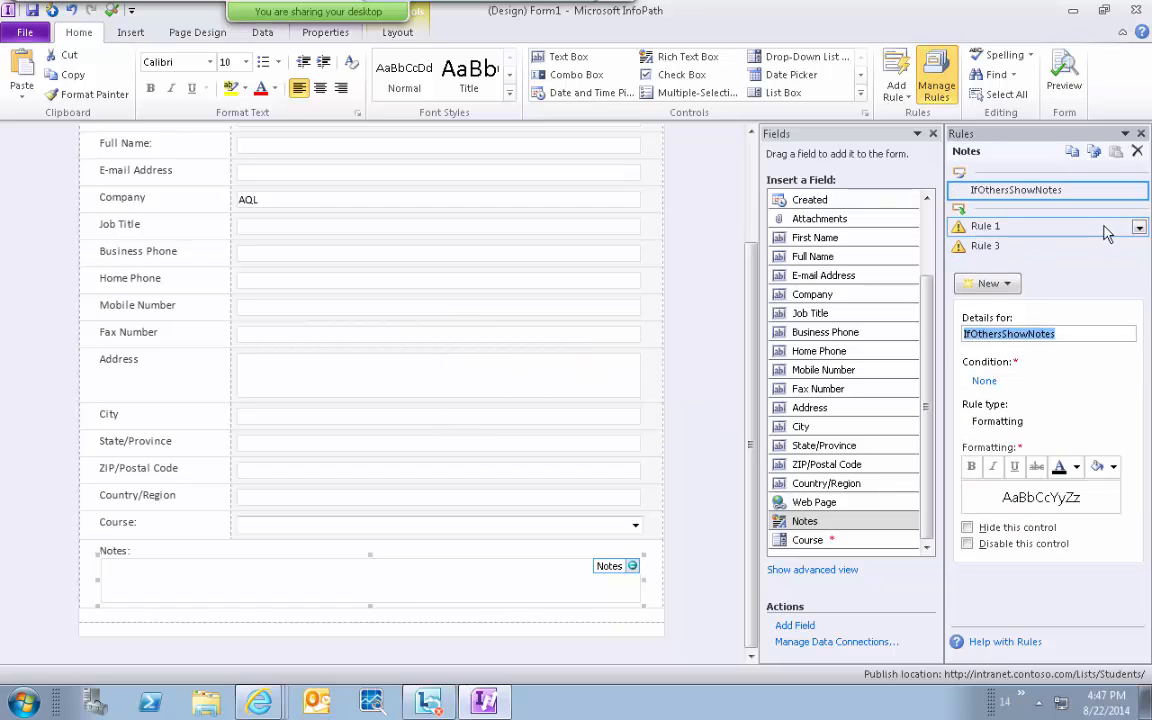
{"action": "left_click", "coordinate": [1139, 227]}
{"action": "left_click", "coordinate": [1086, 378]}
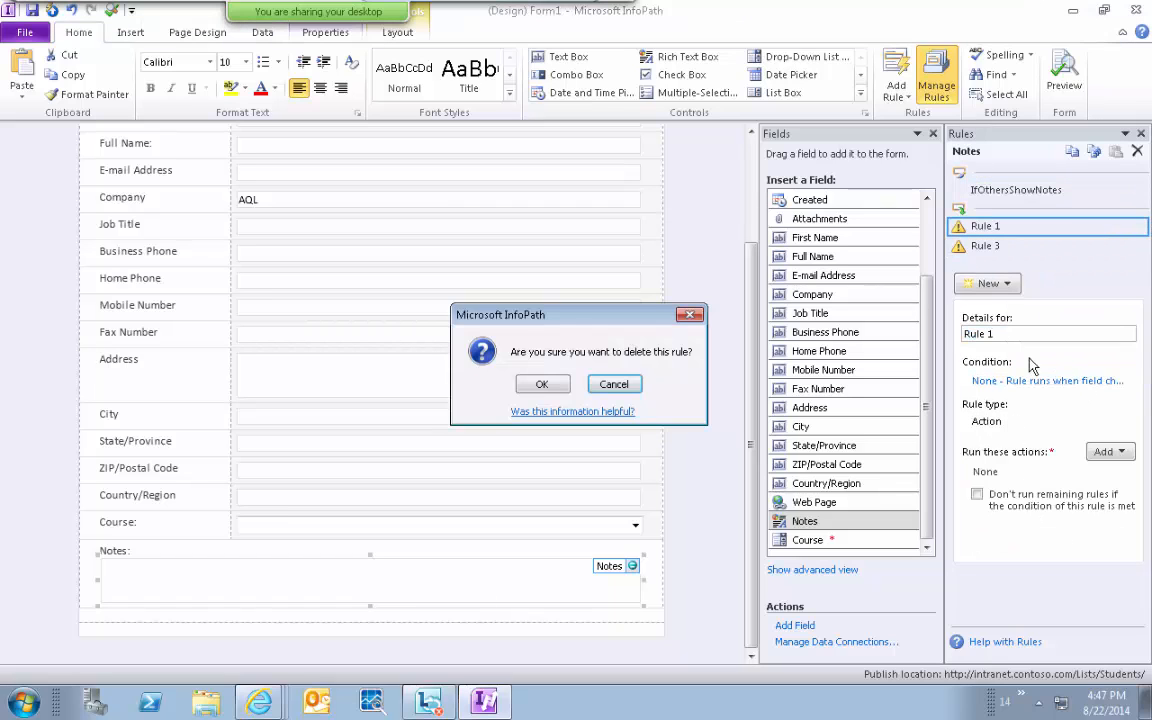
{"action": "key", "text": "Return"}
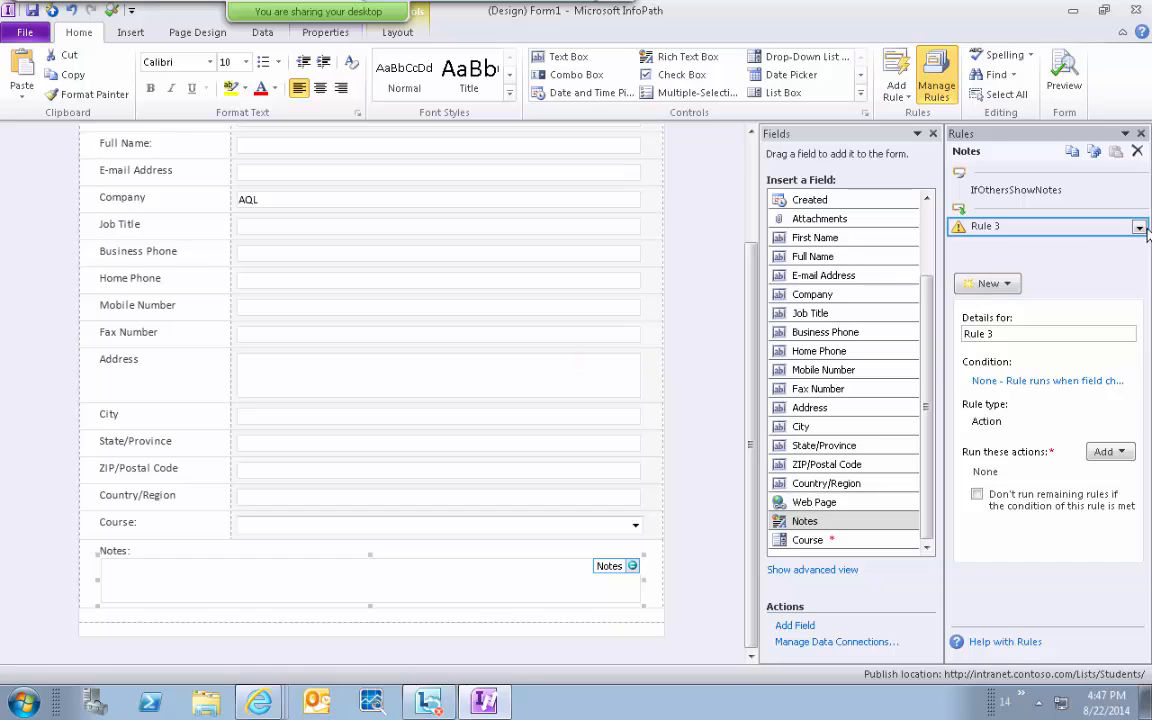
{"action": "left_click", "coordinate": [1139, 228]}
{"action": "left_click", "coordinate": [1060, 375]}
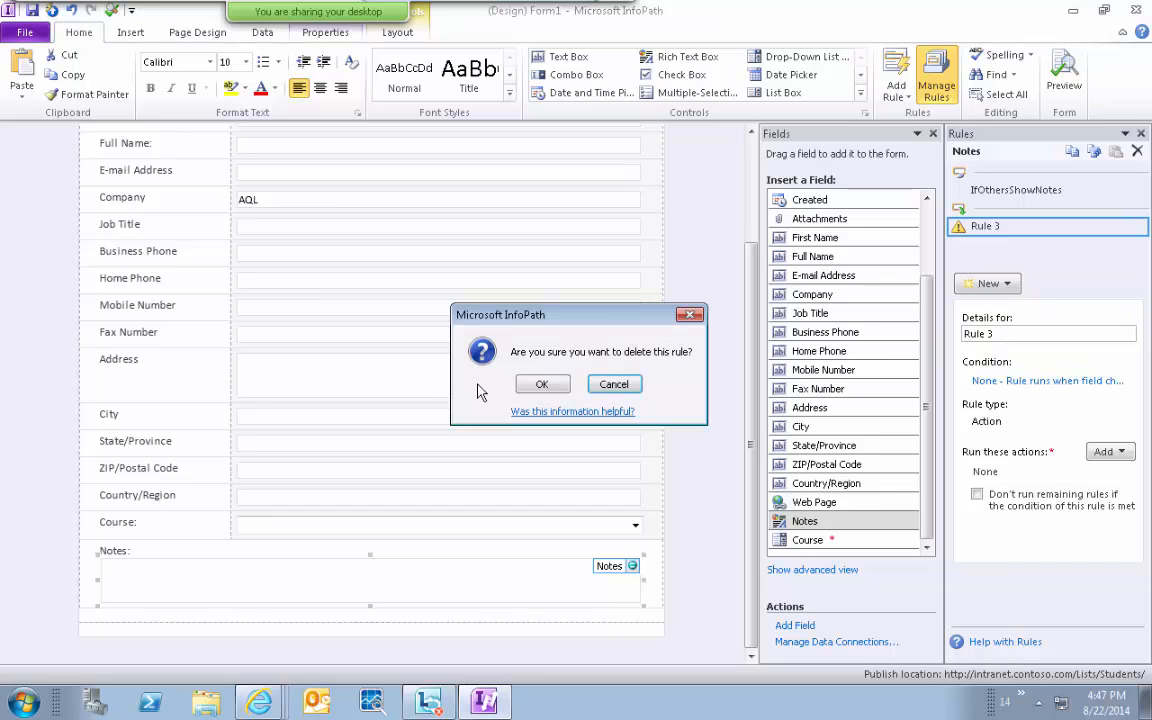
{"action": "left_click", "coordinate": [540, 384]}
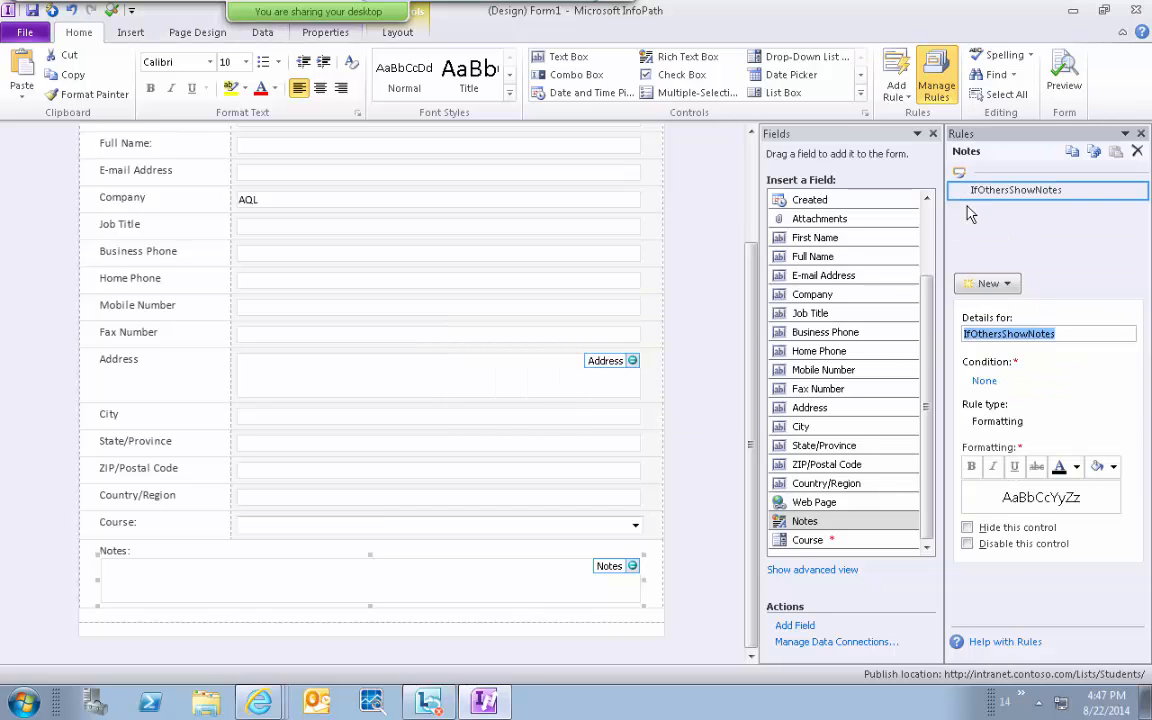
Give the rule the condition Course equal to the text "Others".
{"action": "left_click", "coordinate": [984, 382]}
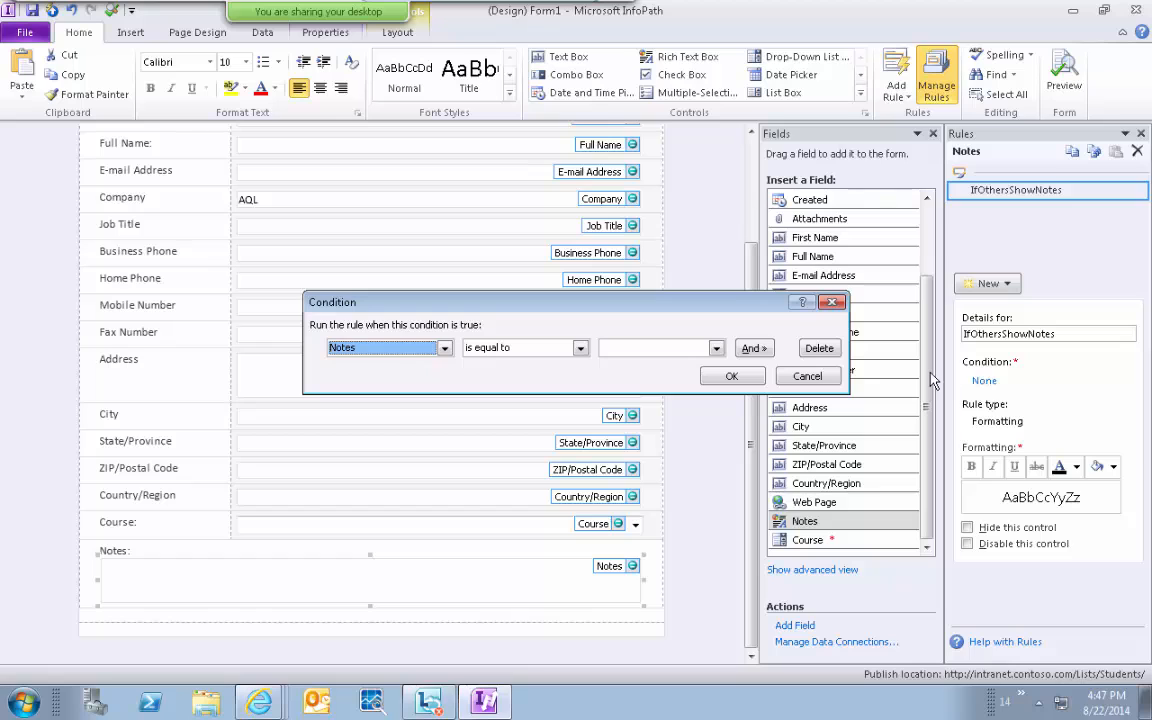
{"action": "left_click", "coordinate": [445, 348]}
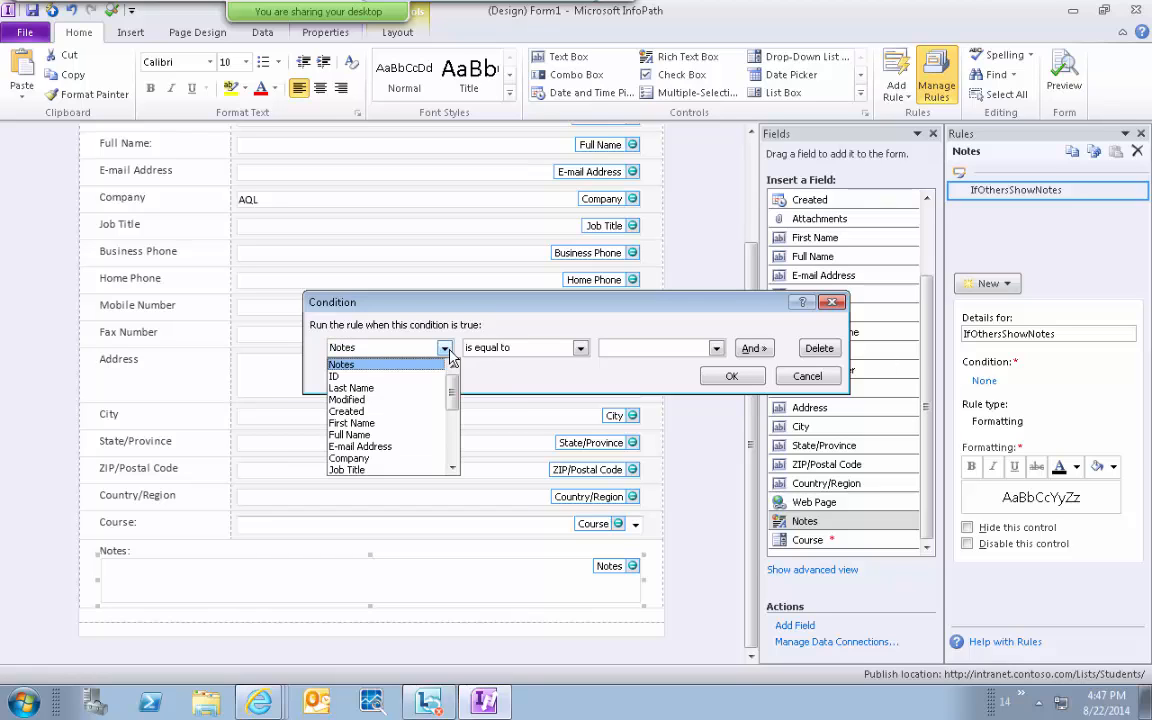
{"action": "key", "text": "Down"}
{"action": "key", "text": "Down"}
{"action": "key", "text": "Down"}
{"action": "key", "text": "Down"}
{"action": "key", "text": "Down"}
{"action": "key", "text": "Down"}
{"action": "key", "text": "Down"}
{"action": "key", "text": "Down"}
{"action": "key", "text": "Down"}
{"action": "key", "text": "Down"}
{"action": "key", "text": "Down"}
{"action": "key", "text": "Down"}
{"action": "key", "text": "Down"}
{"action": "key", "text": "Down"}
{"action": "key", "text": "Down"}
{"action": "key", "text": "Down"}
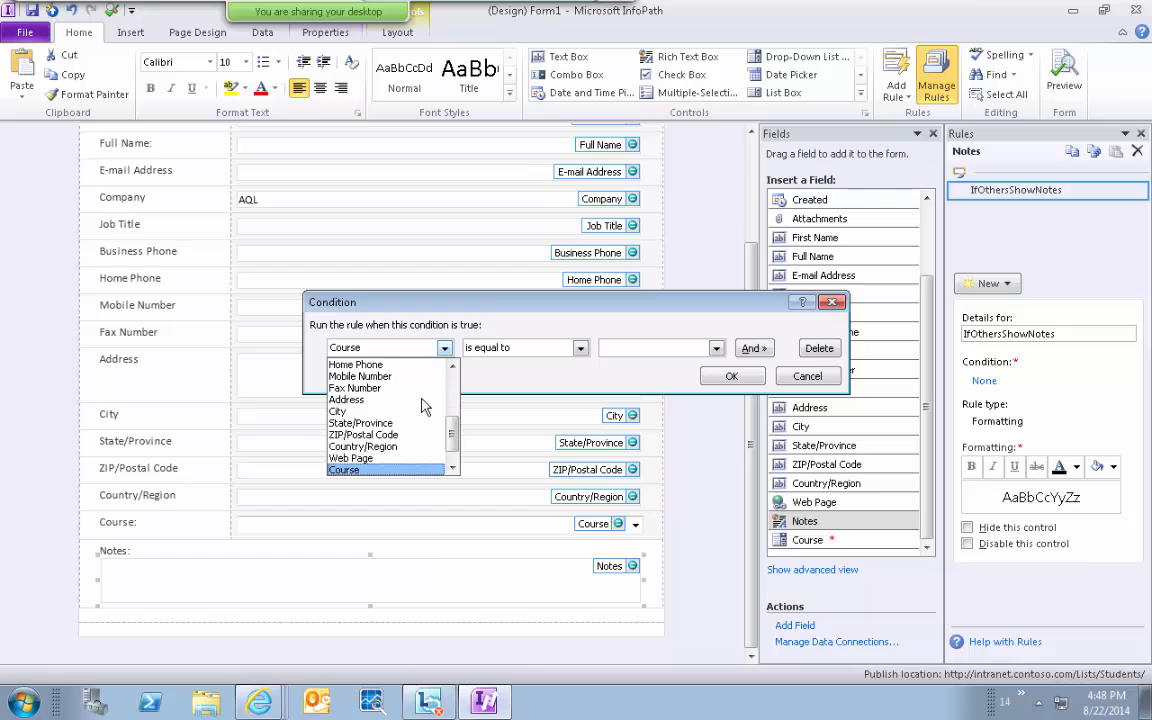
{"action": "left_click", "coordinate": [410, 470]}
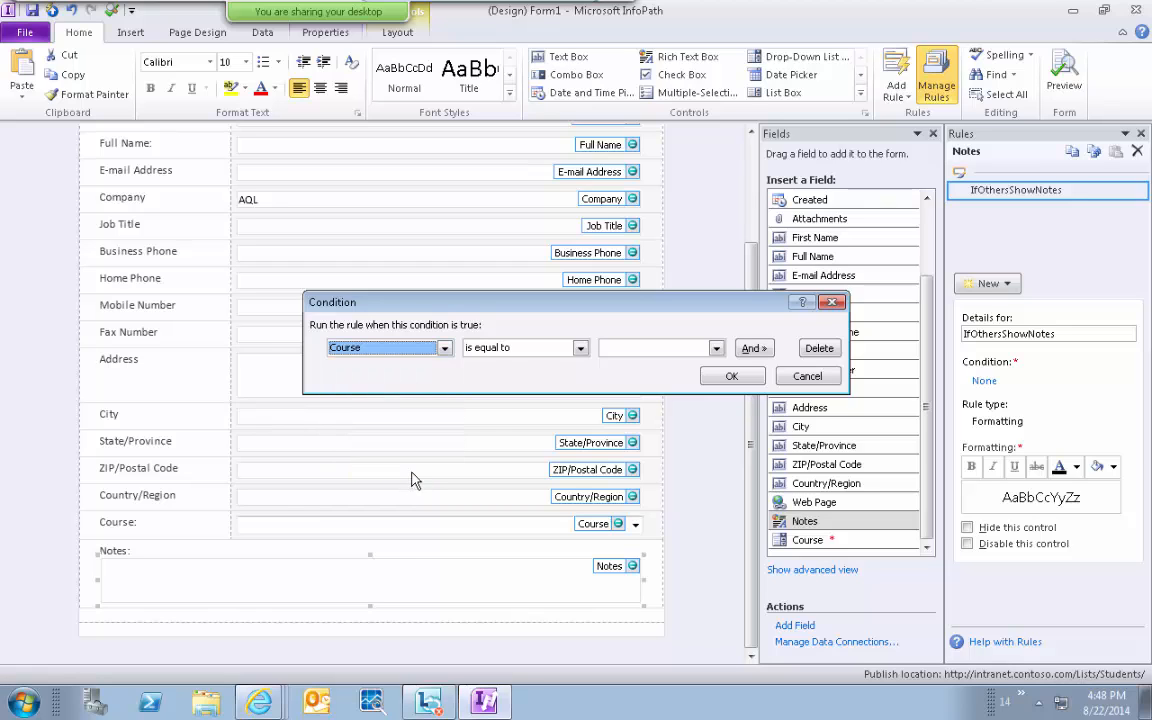
{"action": "left_click", "coordinate": [628, 352]}
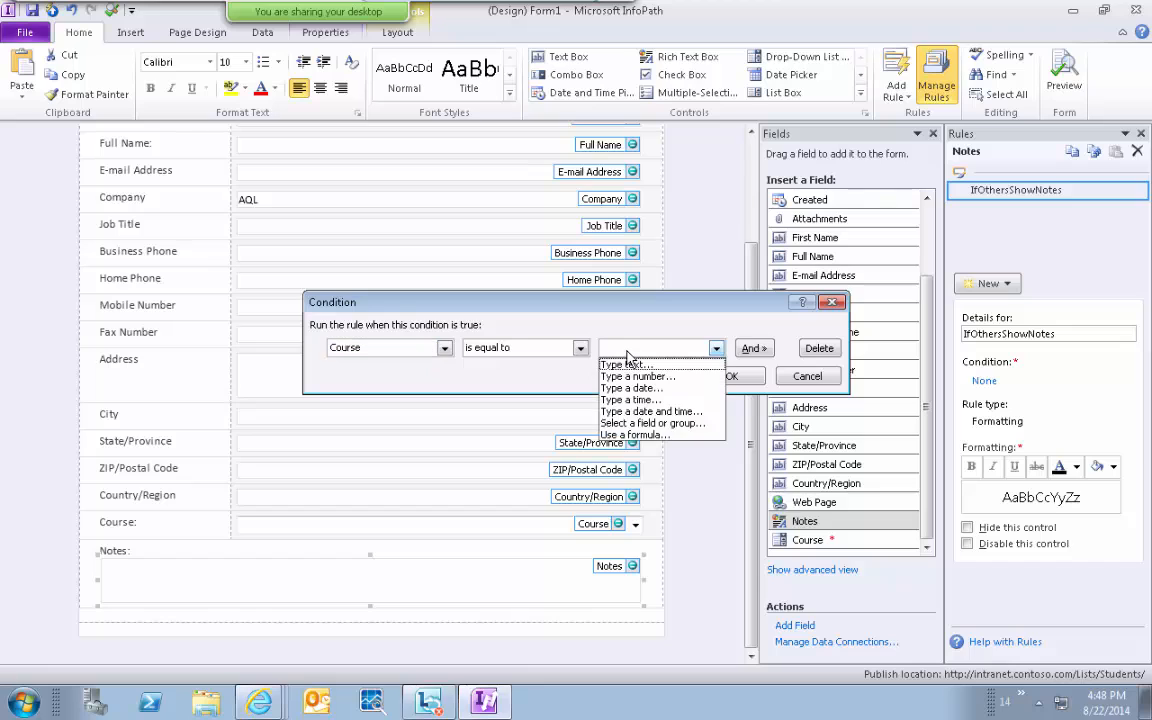
{"action": "left_click", "coordinate": [628, 366]}
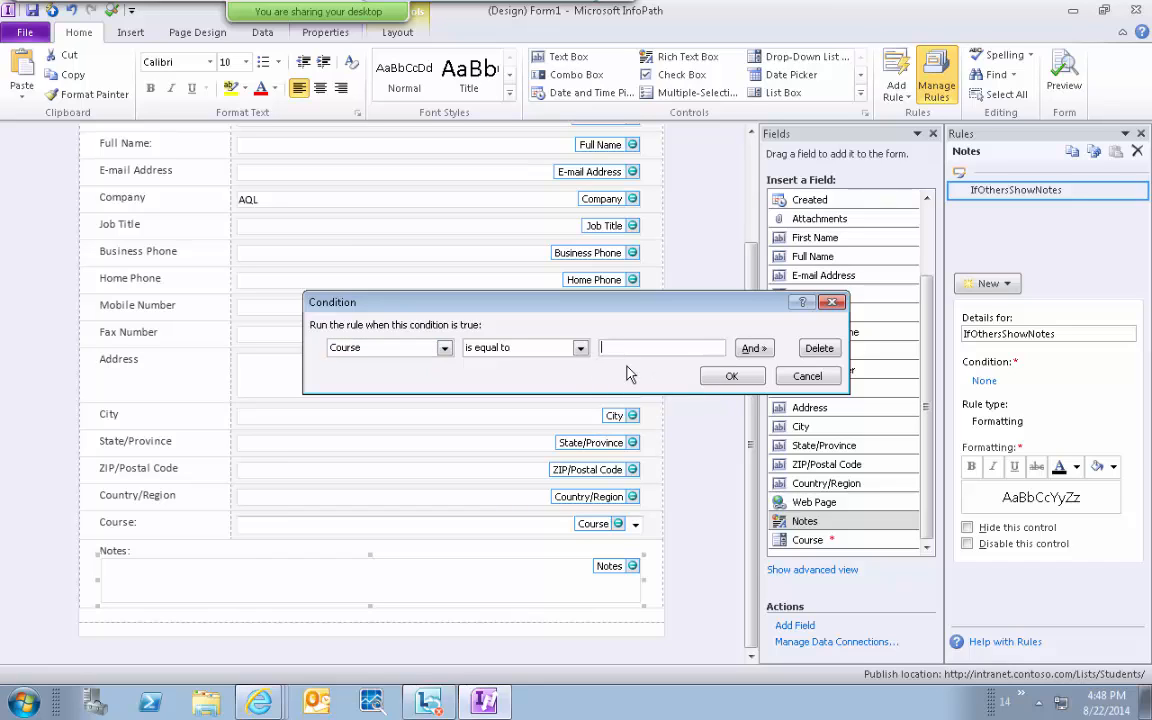
{"action": "type", "text": "Others"}
{"action": "left_click", "coordinate": [733, 377]}
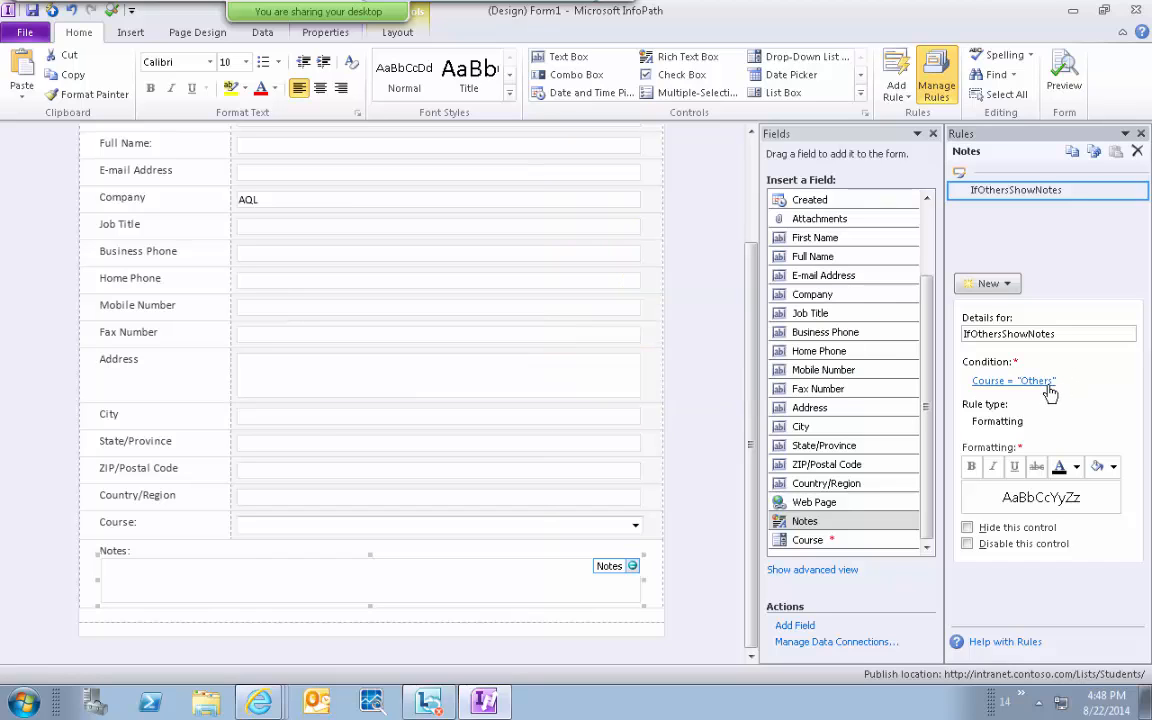
Change the condition to "is not equal to" and tick Hide this control.
{"action": "left_click", "coordinate": [980, 381]}
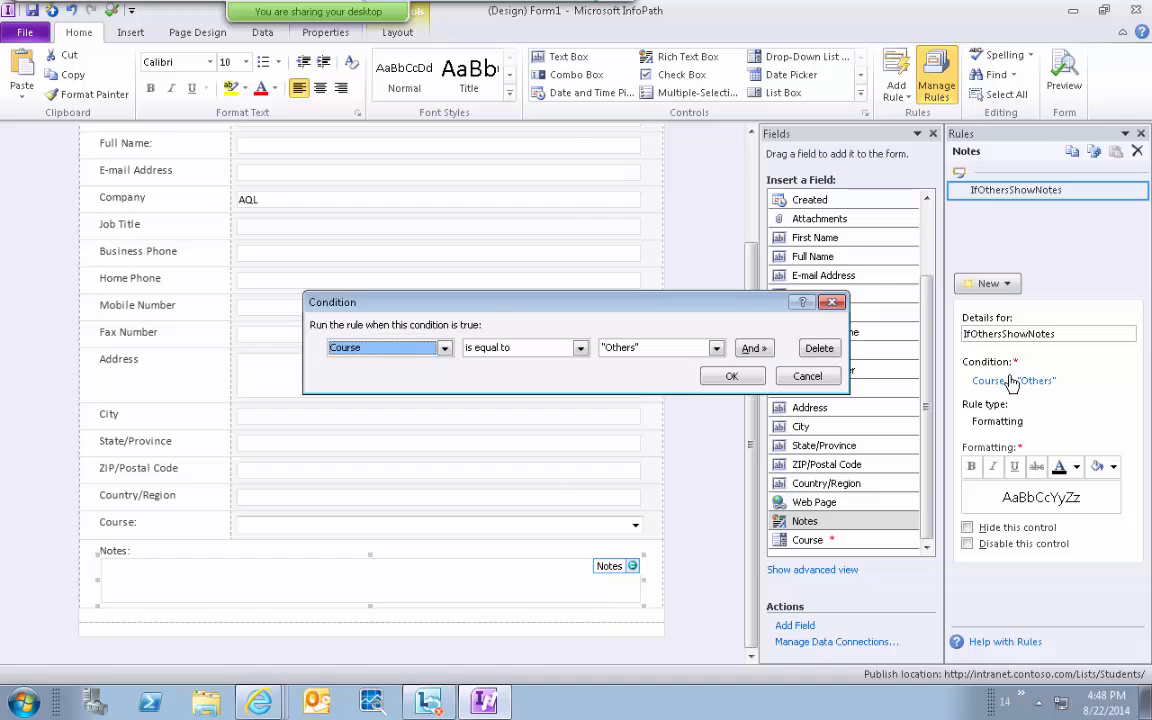
{"action": "left_click", "coordinate": [580, 348]}
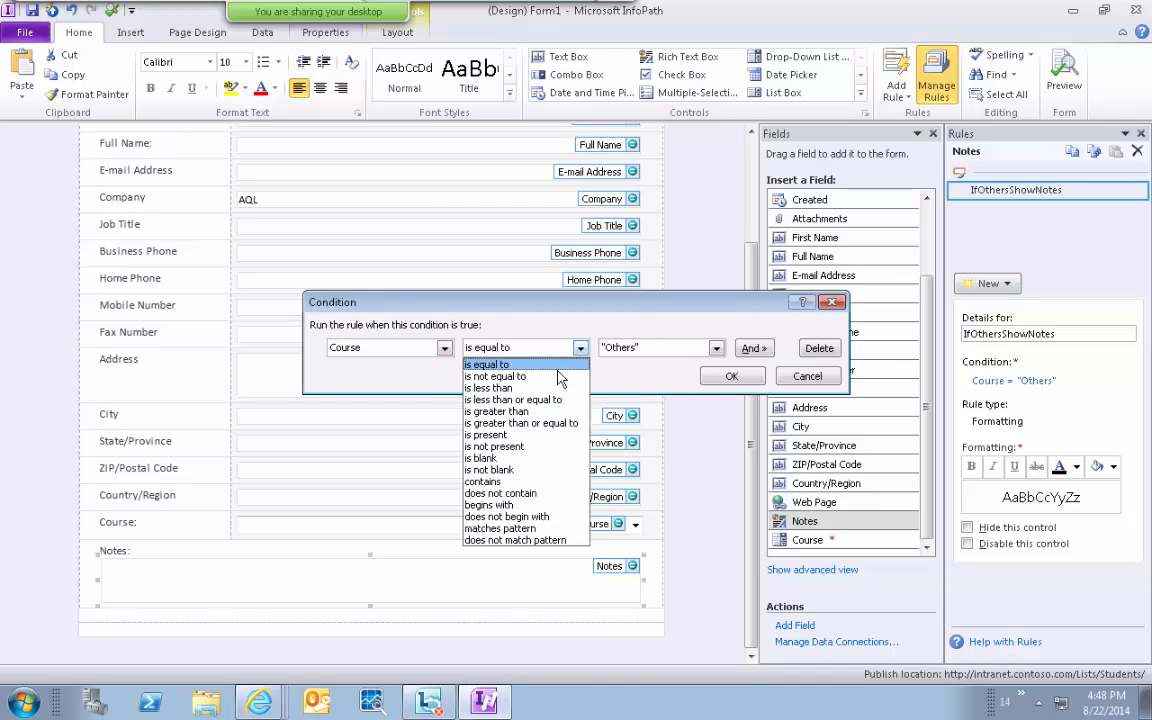
{"action": "left_click", "coordinate": [554, 379]}
{"action": "left_click", "coordinate": [732, 376]}
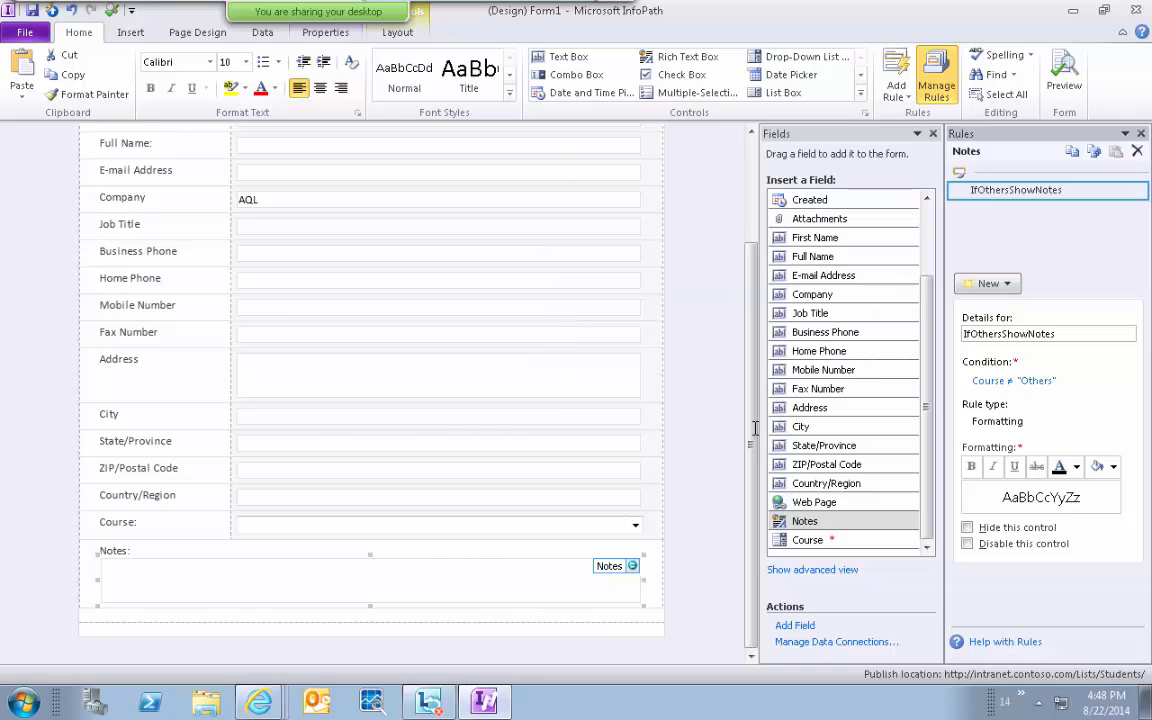
{"action": "left_click", "coordinate": [967, 528]}
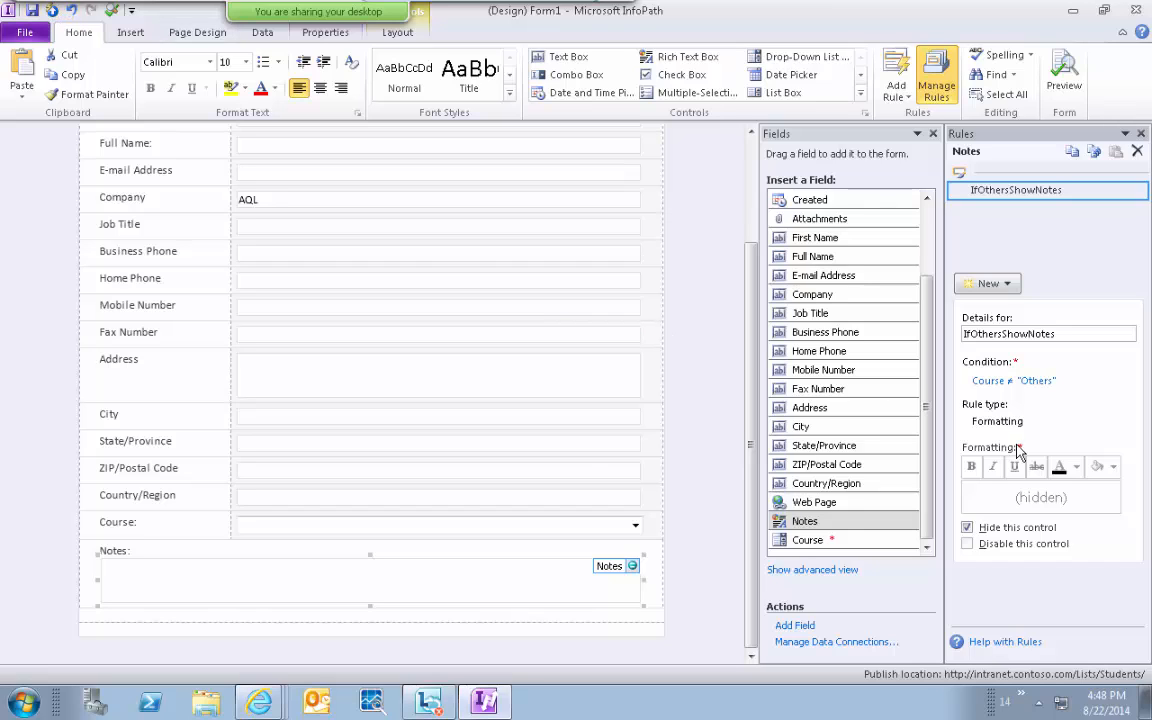
Save the form as Template, Quick Publish it, and open the Students list in the browser.
{"action": "left_click", "coordinate": [31, 12]}
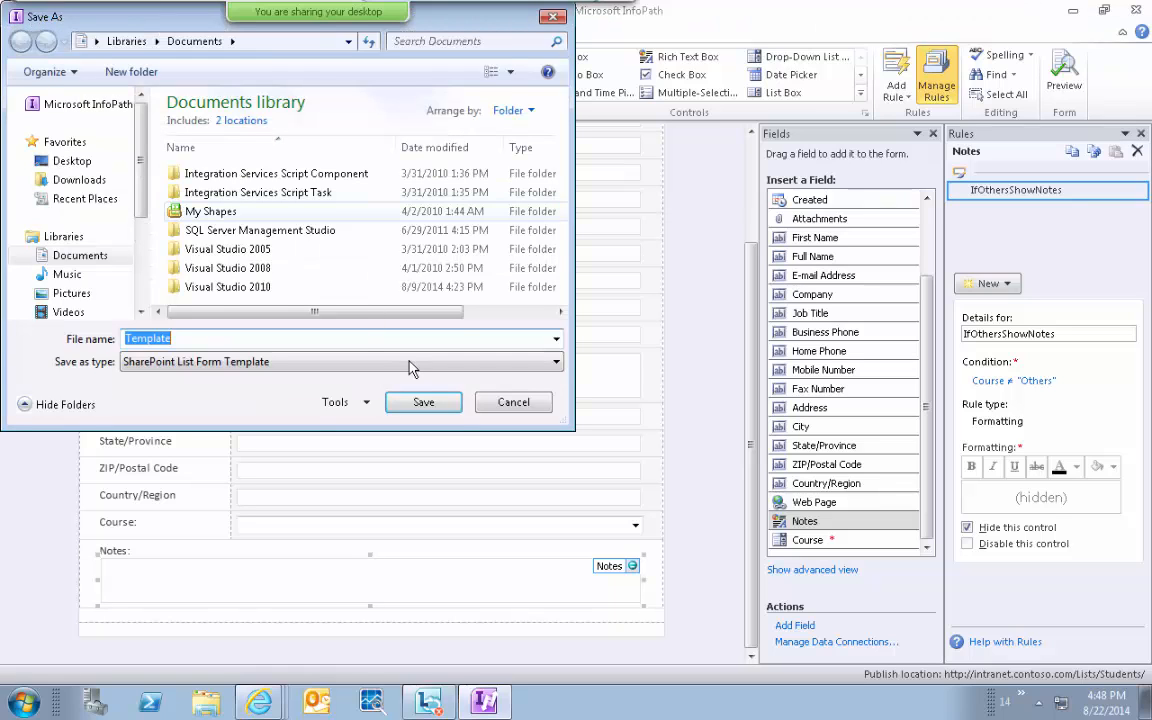
{"action": "left_click", "coordinate": [425, 402]}
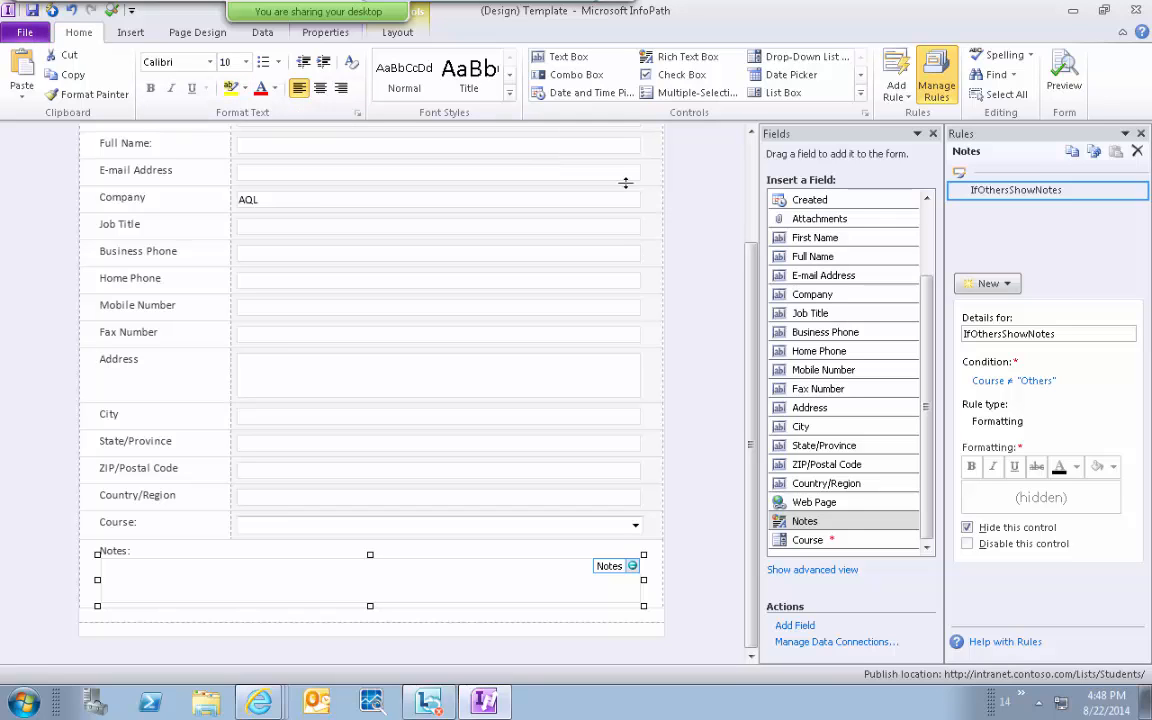
{"action": "left_click", "coordinate": [53, 11]}
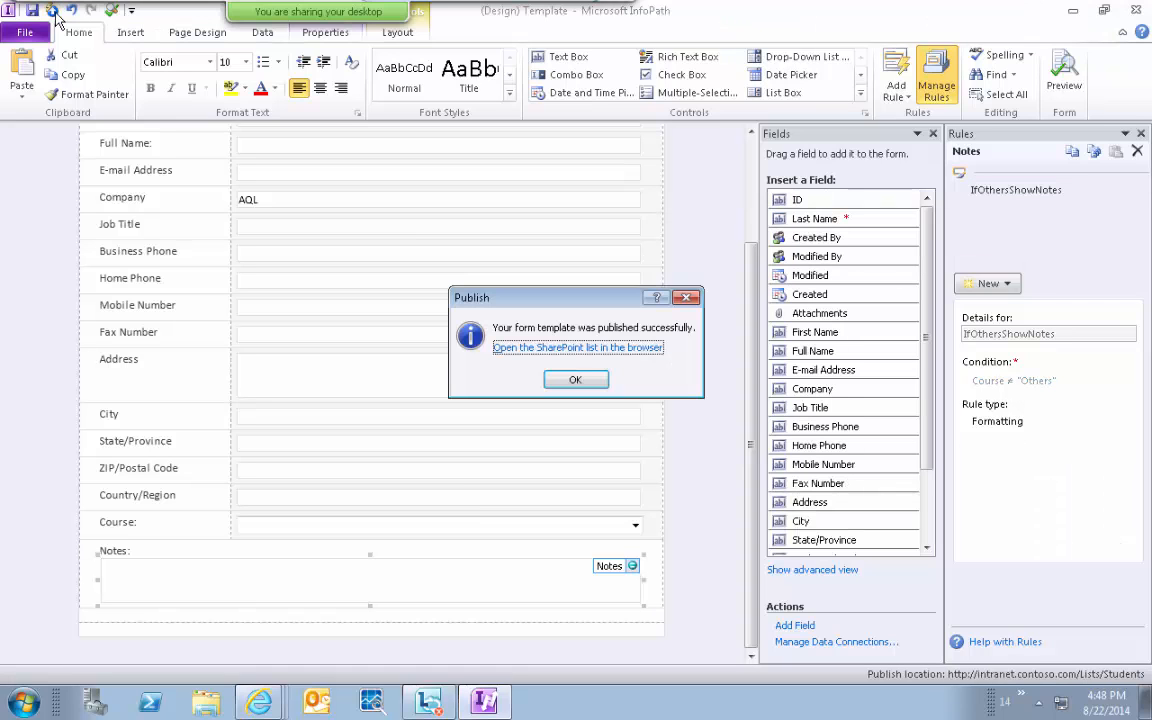
{"action": "left_click", "coordinate": [592, 349]}
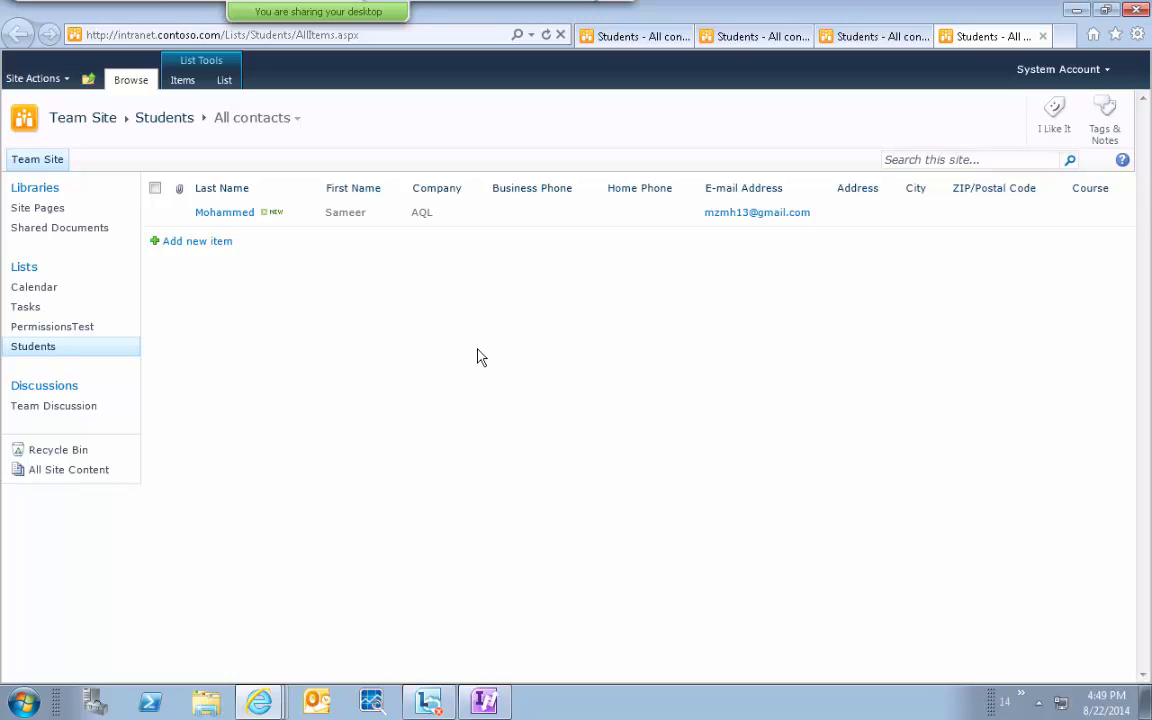
Start a new Students entry and enter the student's last and first names.
{"action": "left_click", "coordinate": [190, 246]}
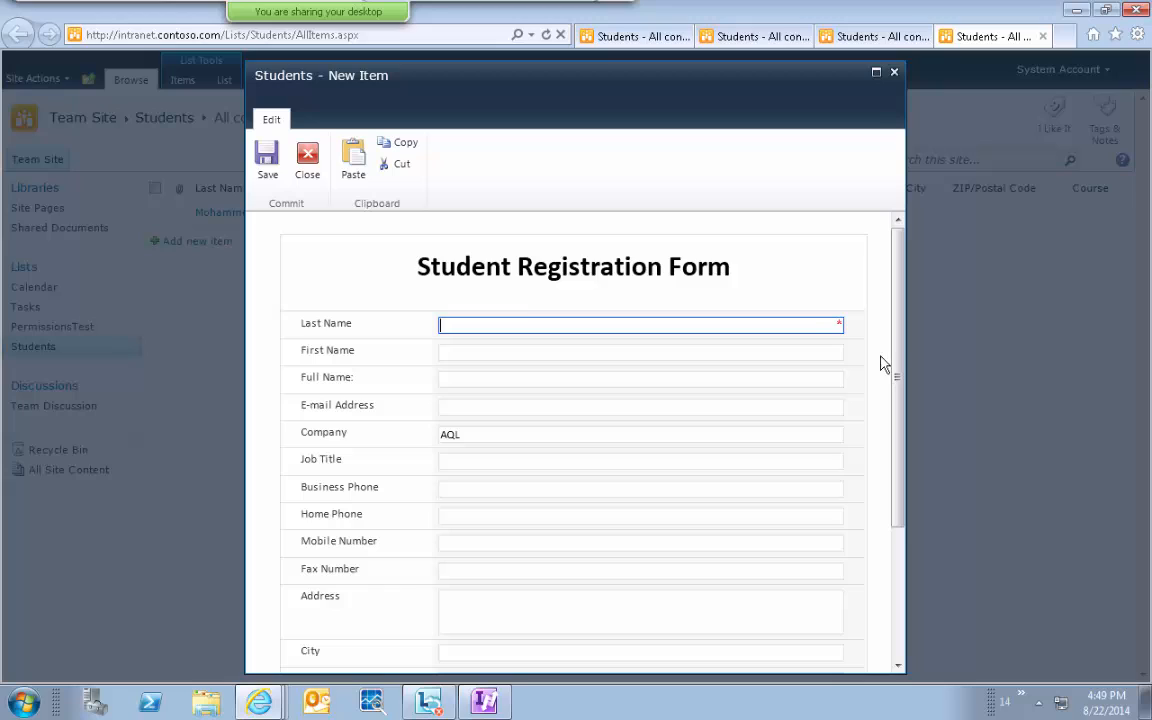
{"action": "mouse_move", "coordinate": [830, 330]}
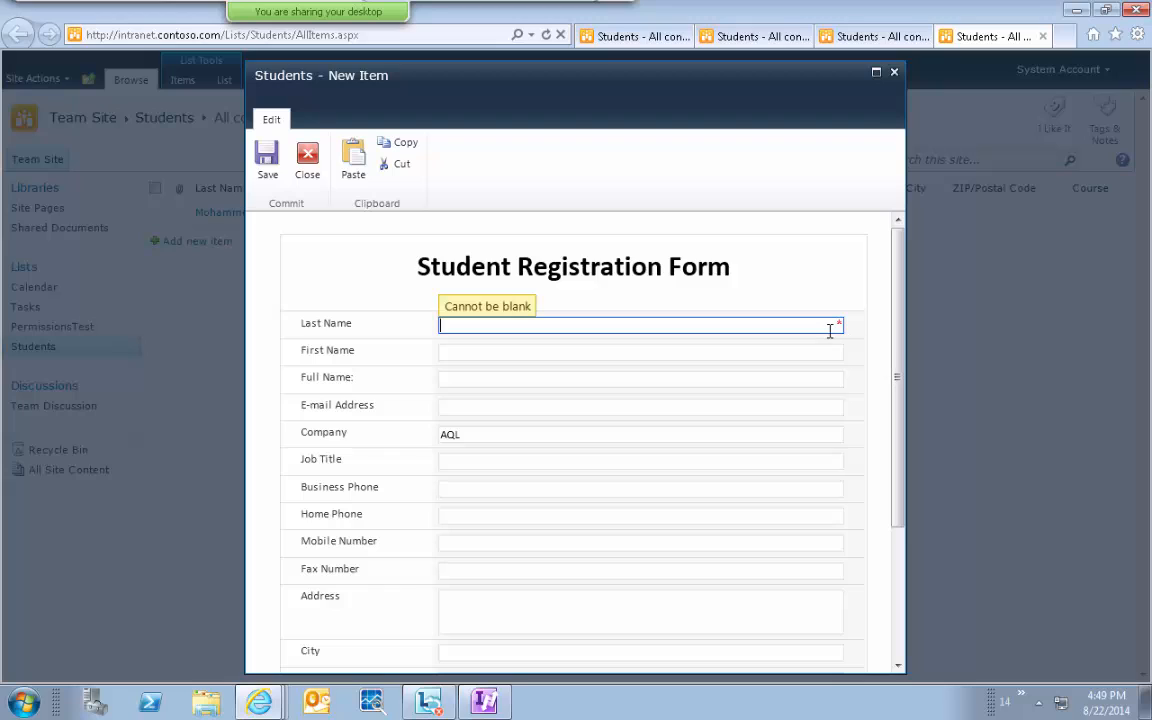
{"action": "key", "text": "Tab"}
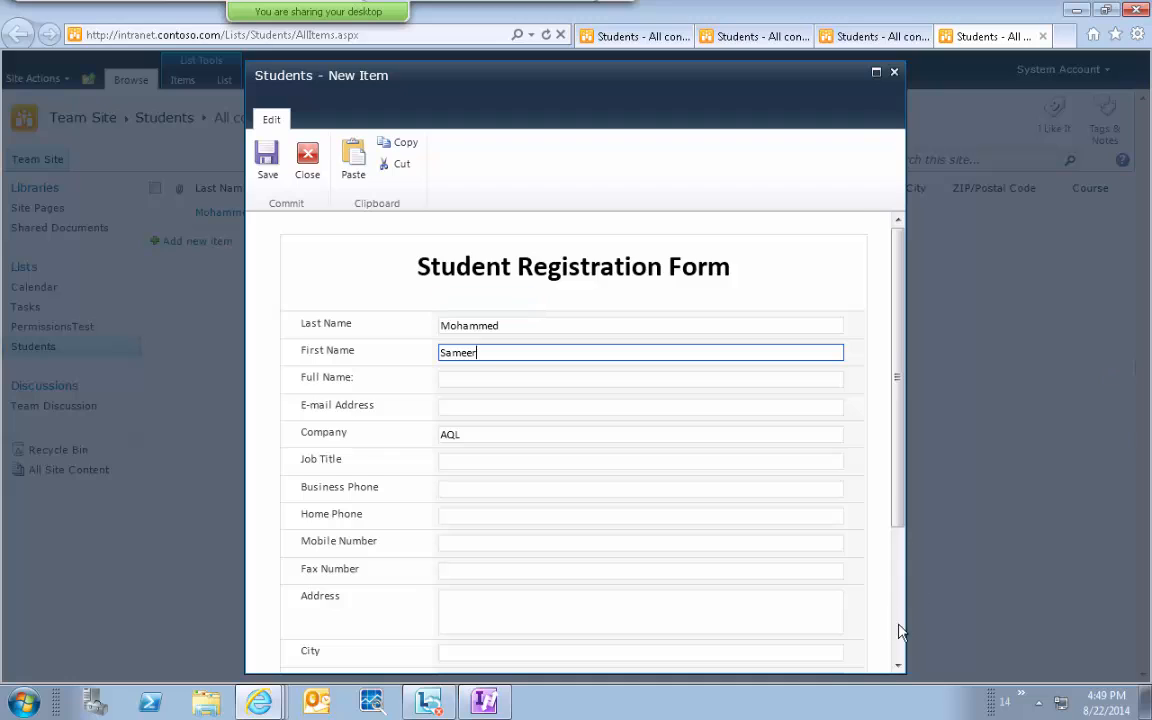
{"action": "scroll", "coordinate": [898, 631], "scroll_direction": "down", "scroll_amount": 3}
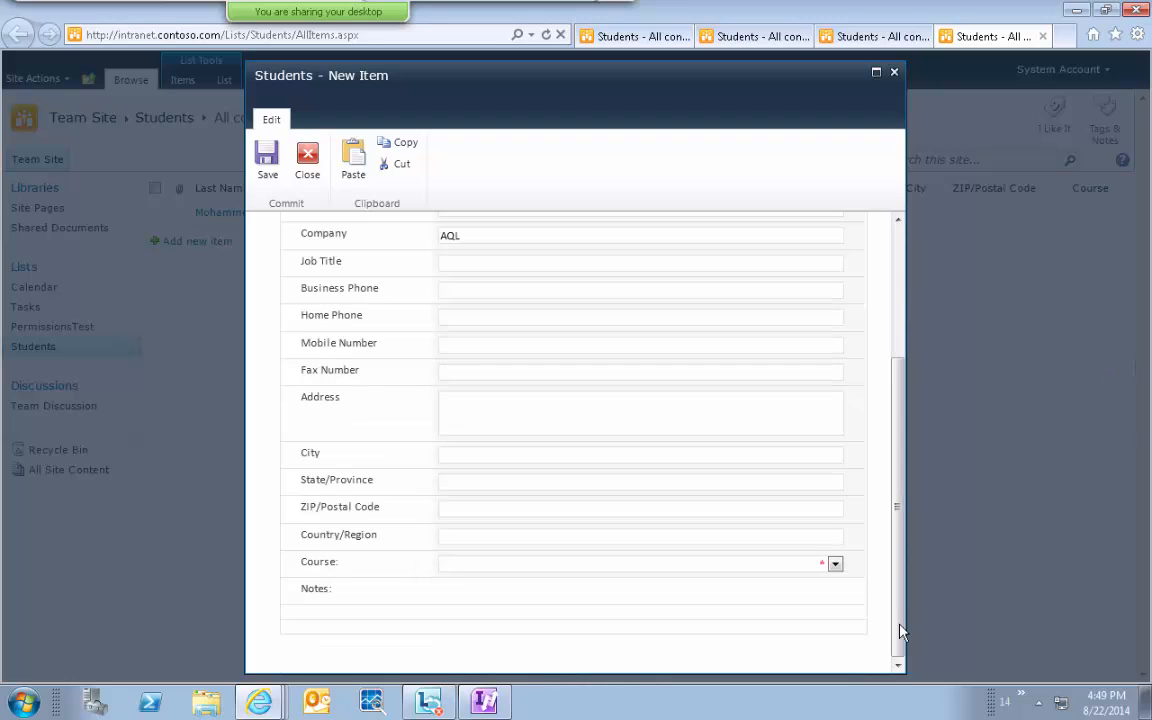
Set Course to Others and write the note 'I am interested in PHP'.
{"action": "left_click", "coordinate": [835, 566]}
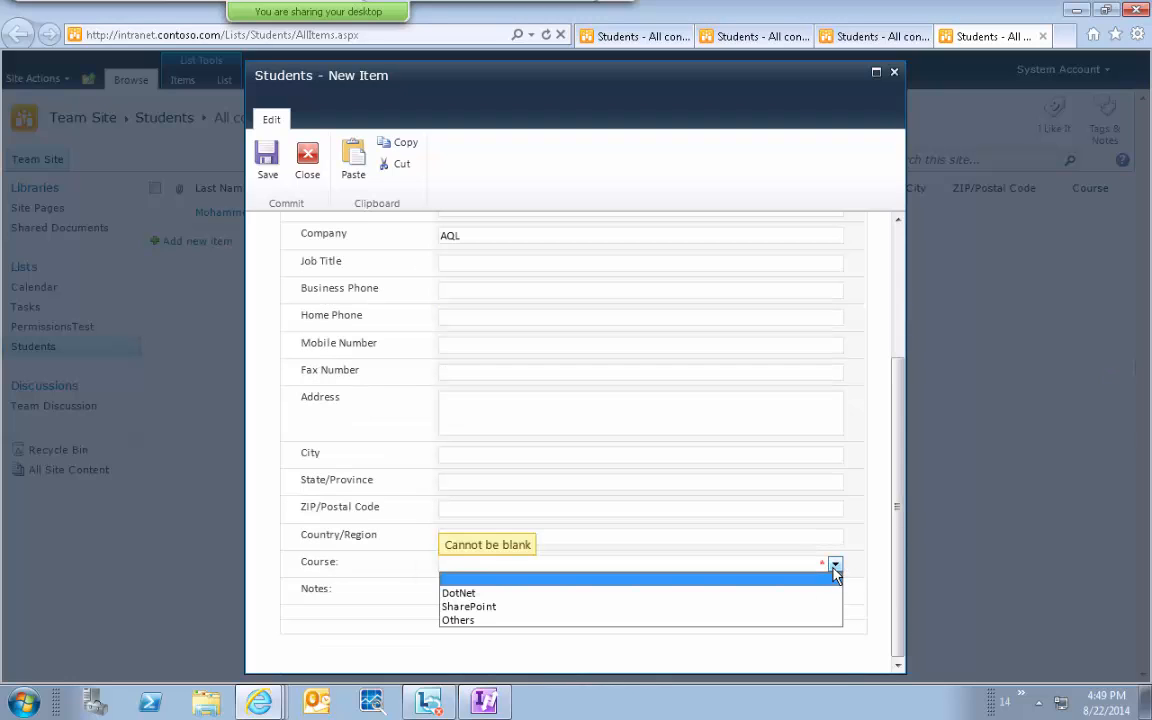
{"action": "left_click", "coordinate": [834, 568]}
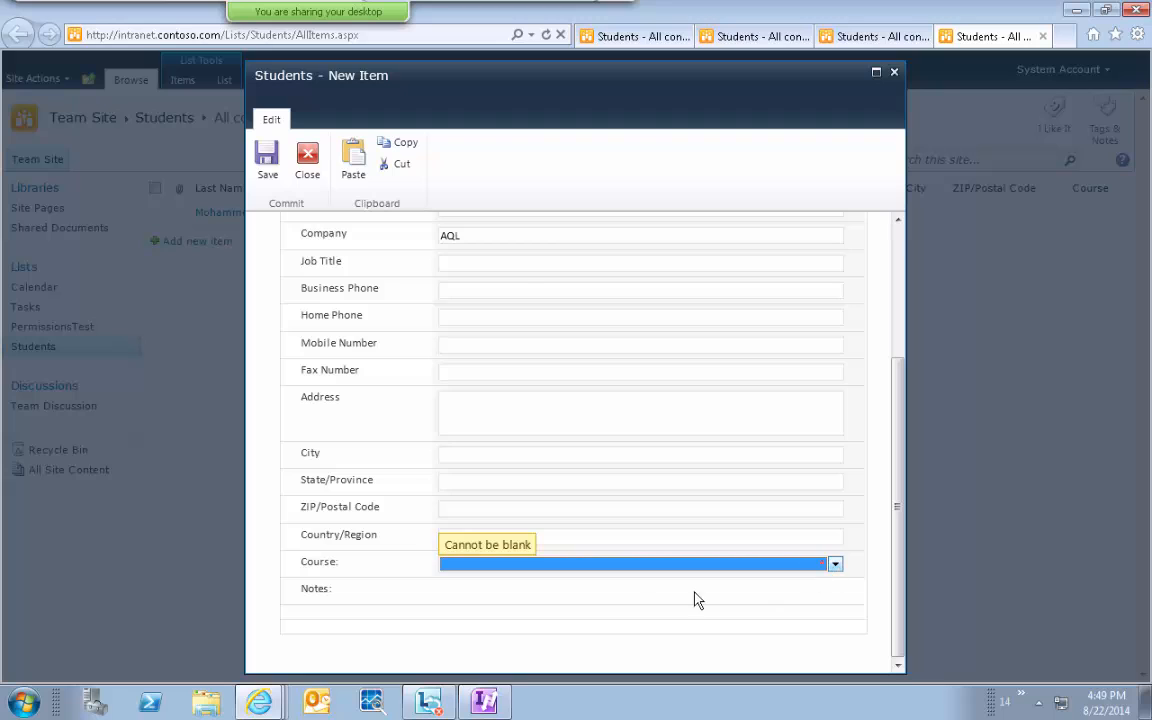
{"action": "left_click", "coordinate": [628, 597]}
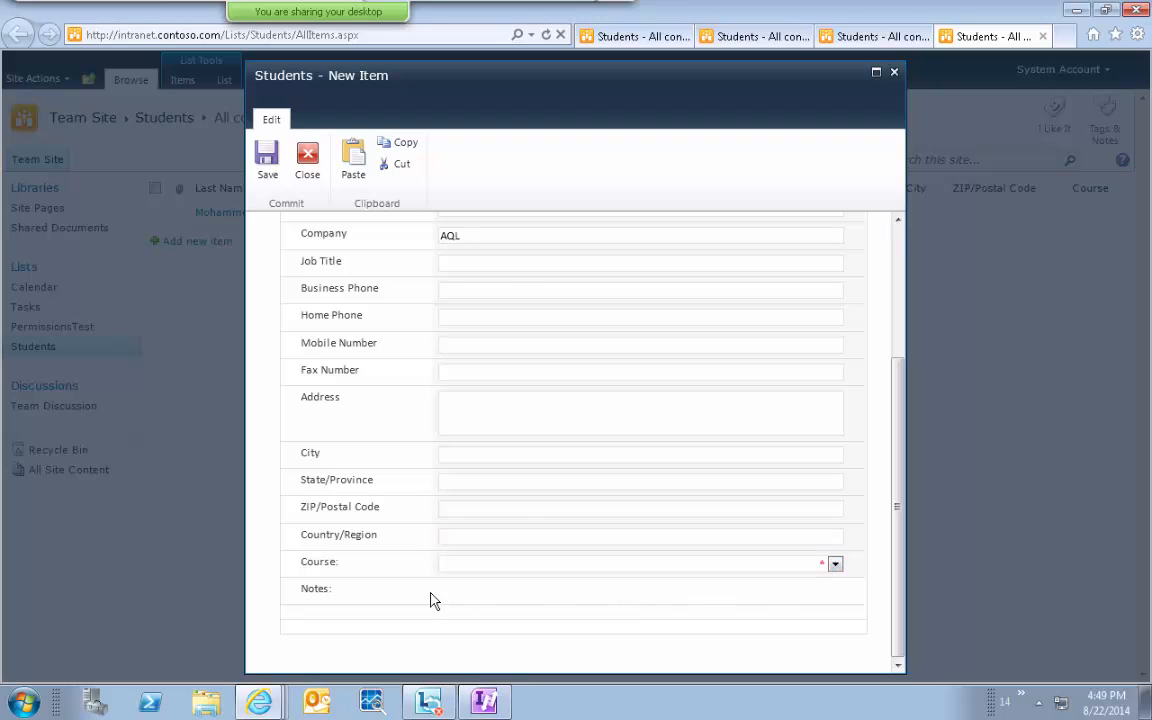
{"action": "left_click", "coordinate": [820, 568]}
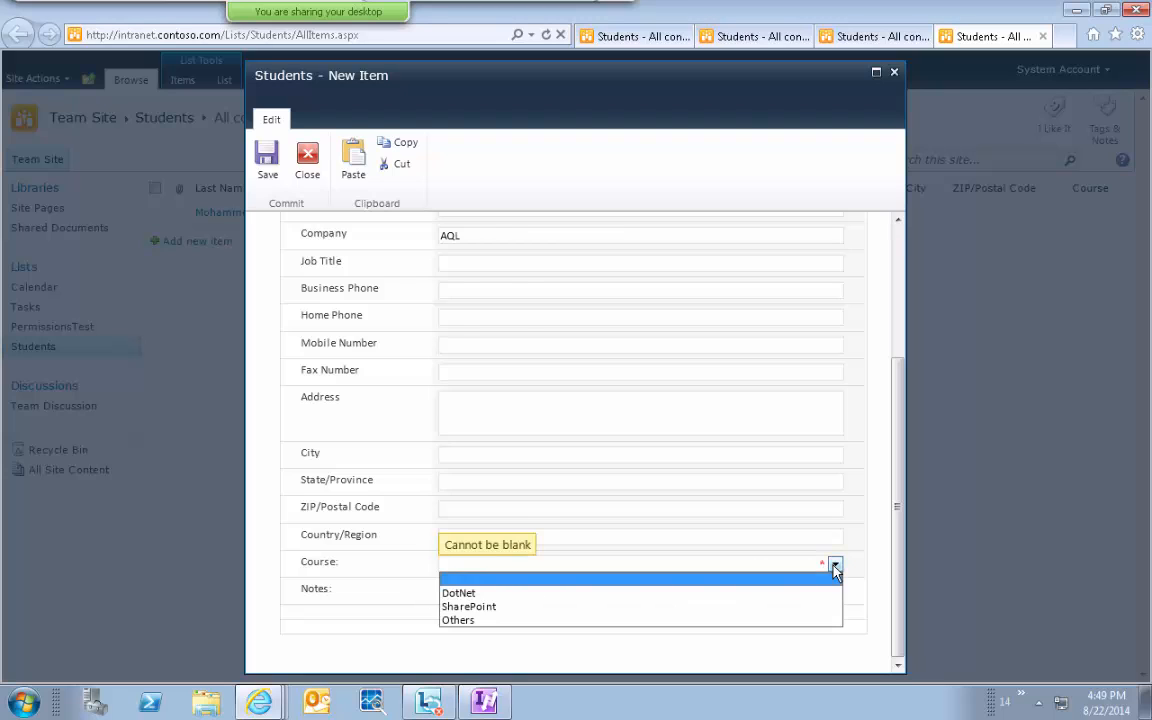
{"action": "left_click", "coordinate": [766, 619]}
{"action": "left_click", "coordinate": [690, 618]}
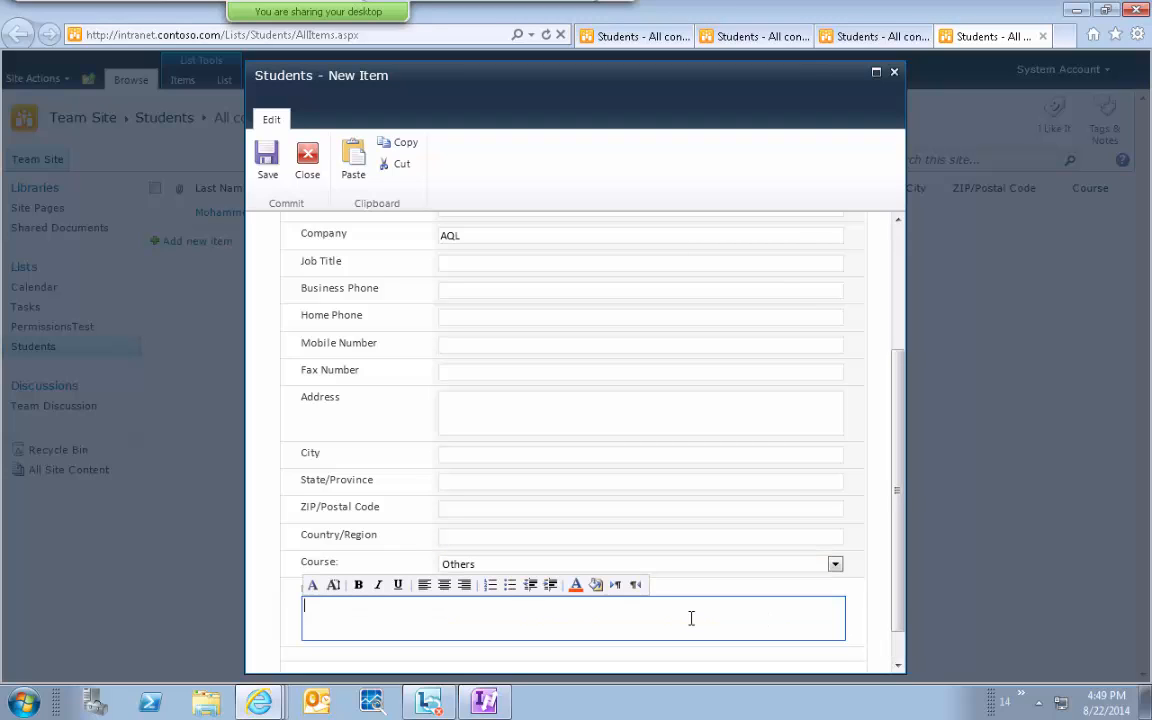
{"action": "type", "text": "I am interestgedin"}
{"action": "type", "text": "PHP"}
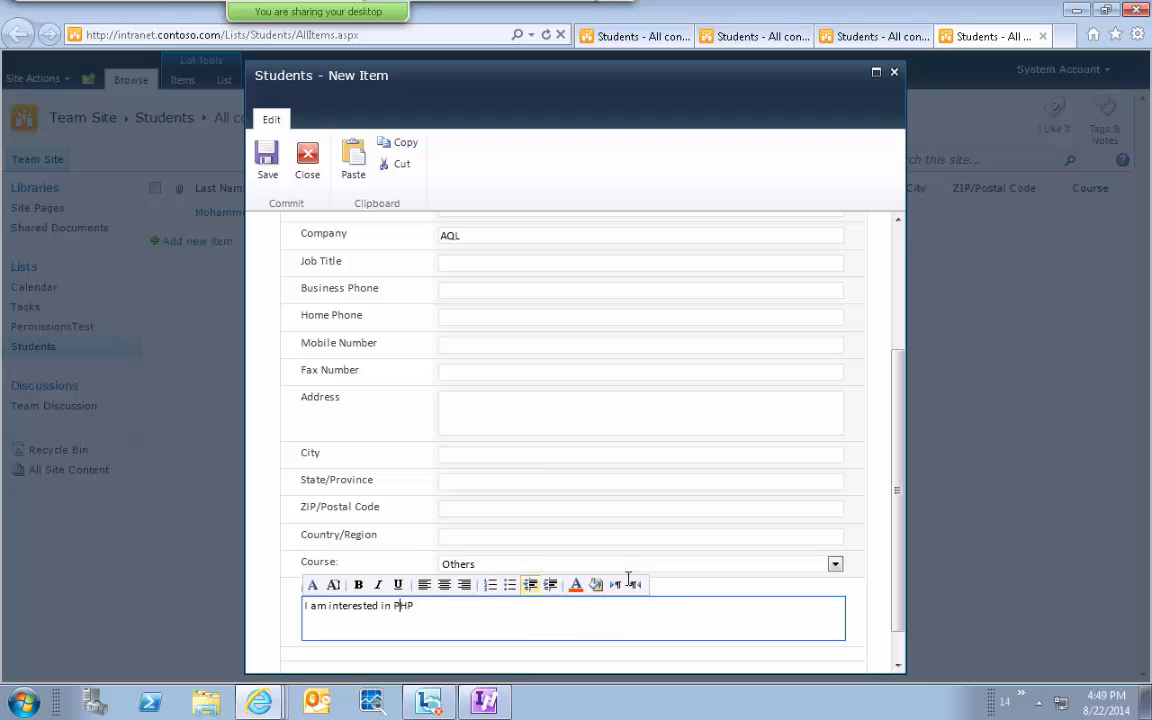
Switch Course to DotNet and back to Others, then save the entry.
{"action": "left_click", "coordinate": [621, 537]}
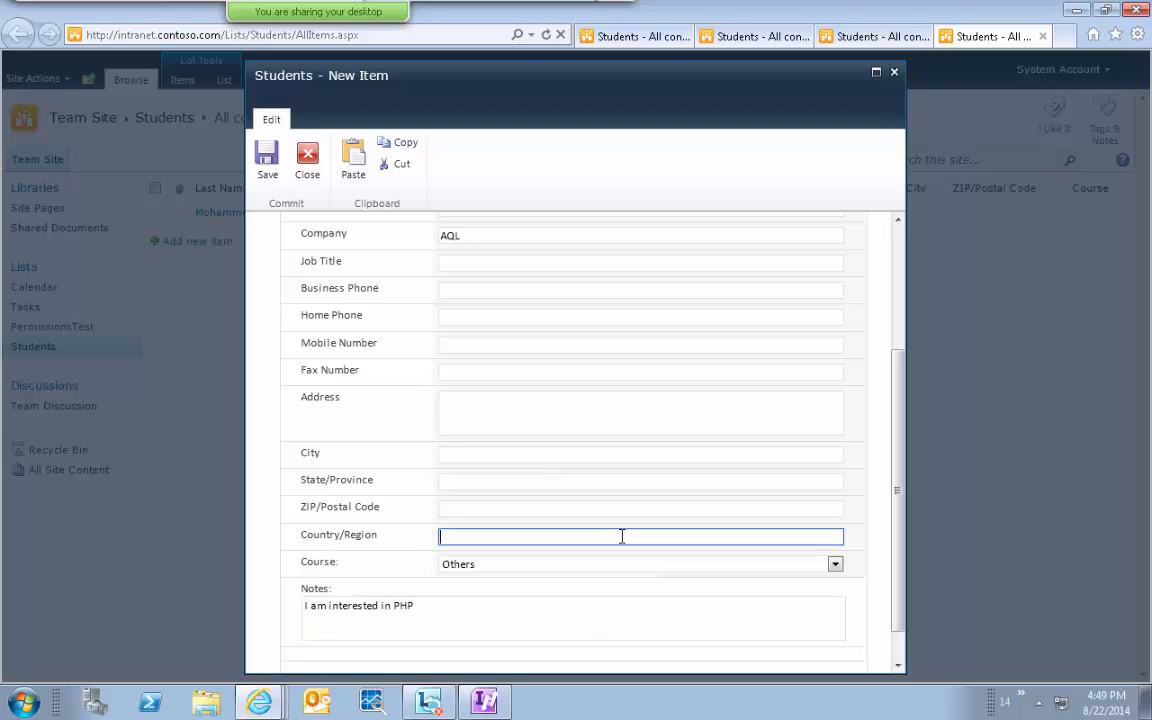
{"action": "left_click", "coordinate": [588, 565]}
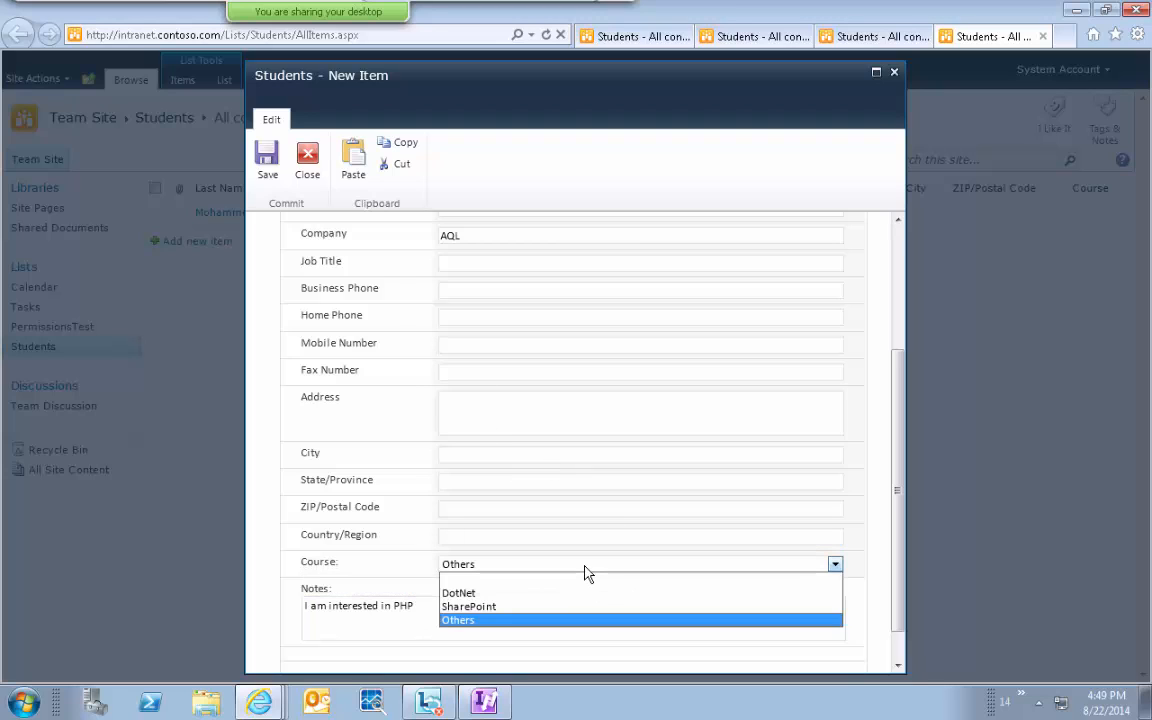
{"action": "left_click", "coordinate": [541, 594]}
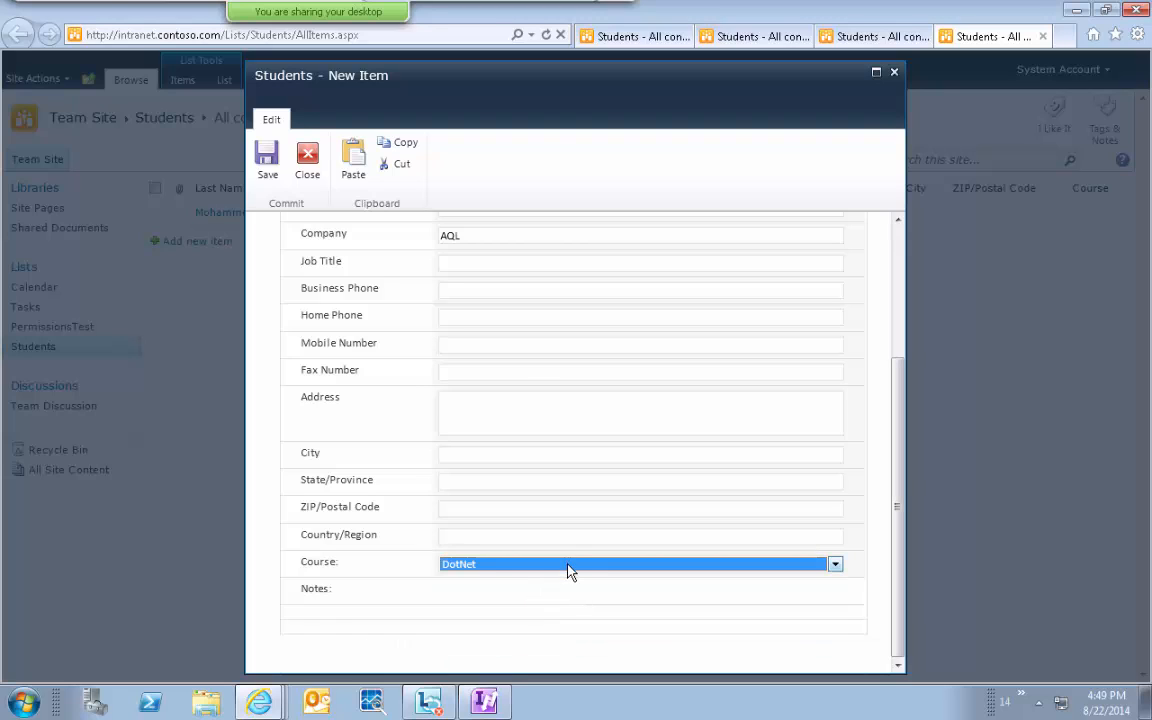
{"action": "left_click", "coordinate": [566, 566]}
{"action": "left_click", "coordinate": [540, 620]}
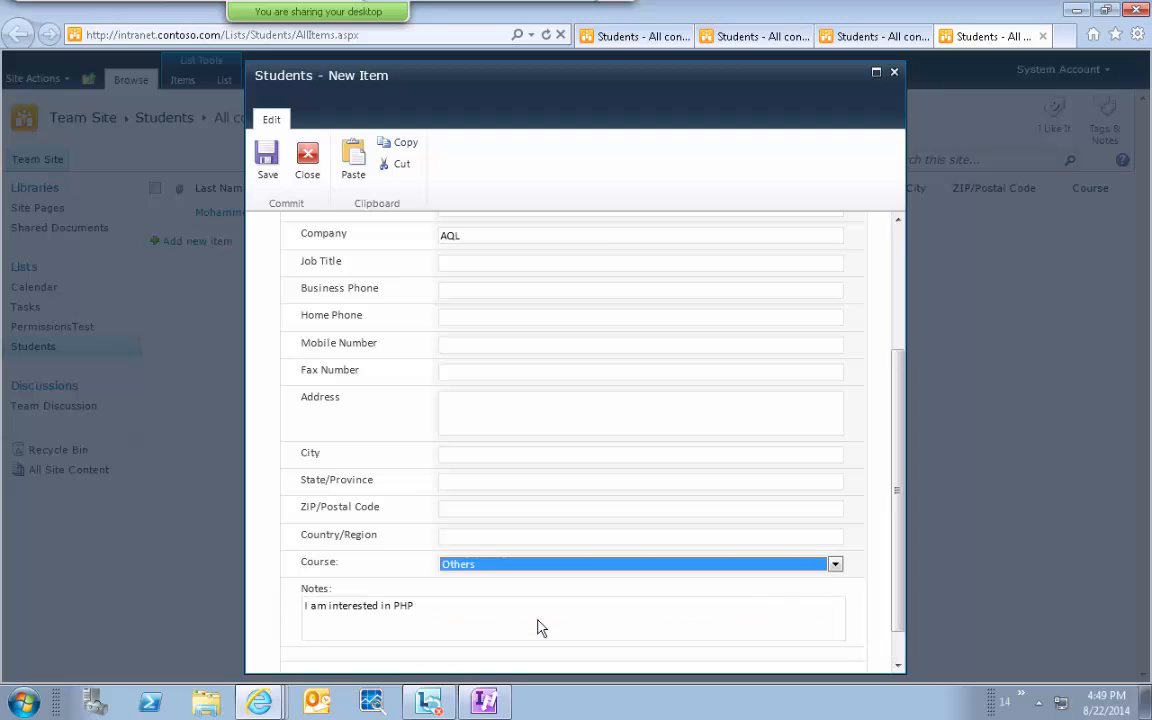
{"action": "left_click", "coordinate": [540, 627]}
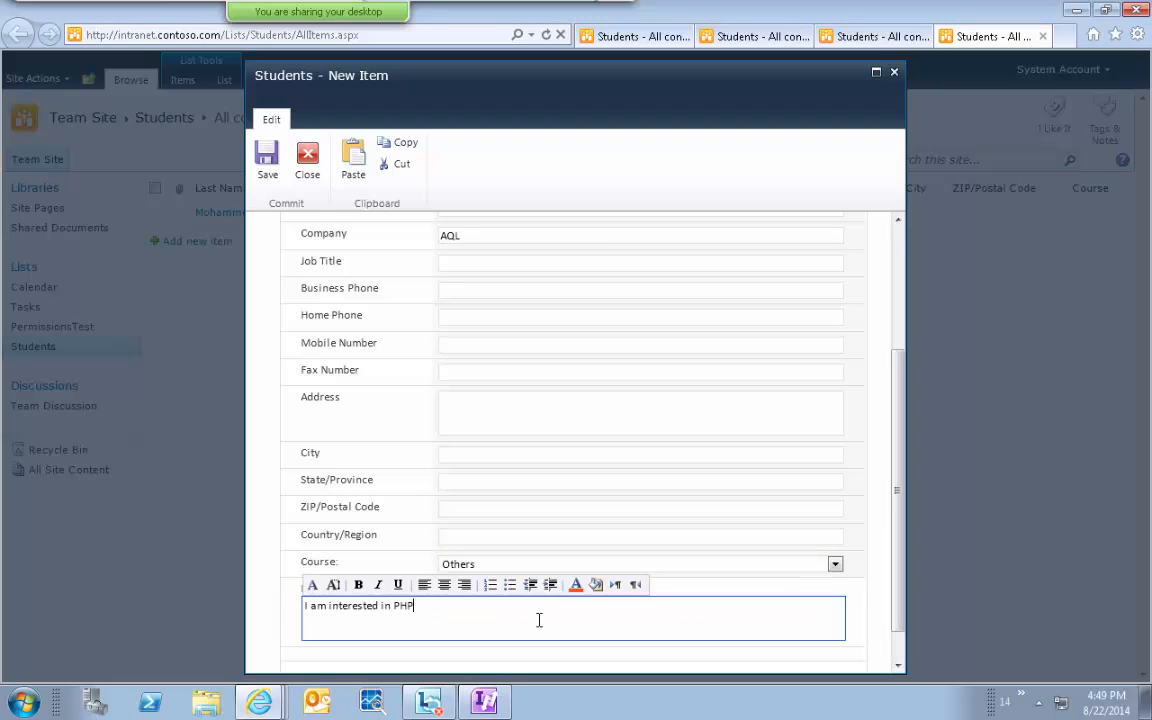
{"action": "left_click", "coordinate": [267, 160]}
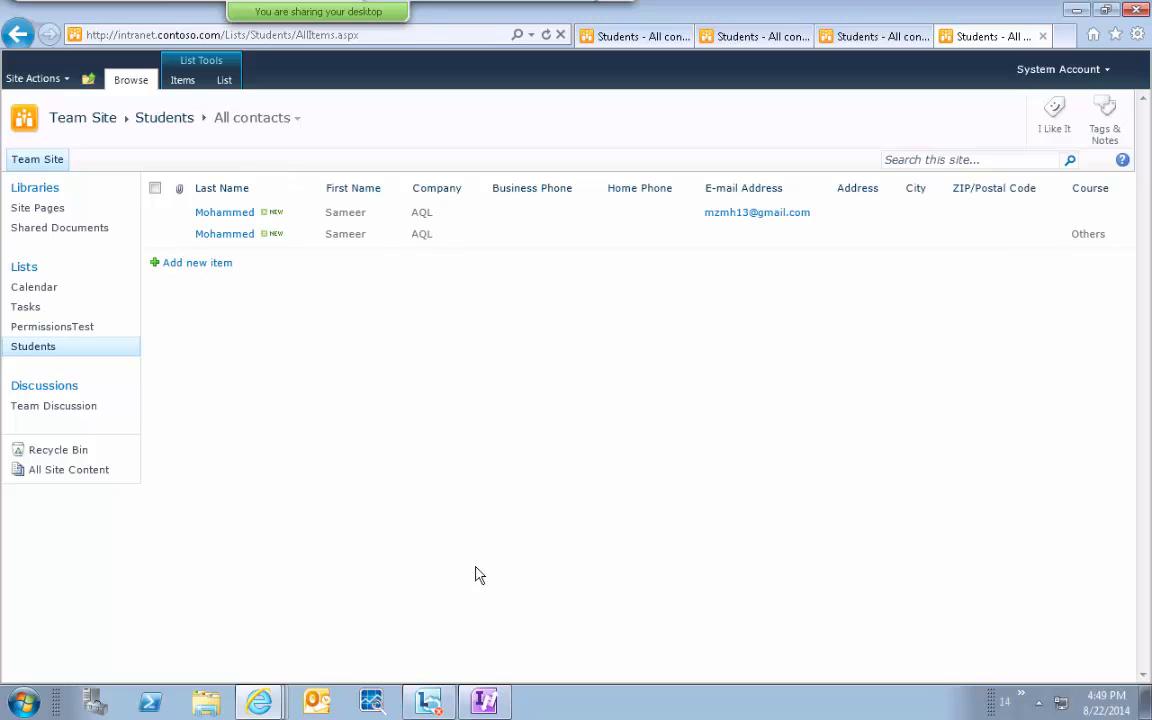
{"action": "left_click", "coordinate": [485, 703]}
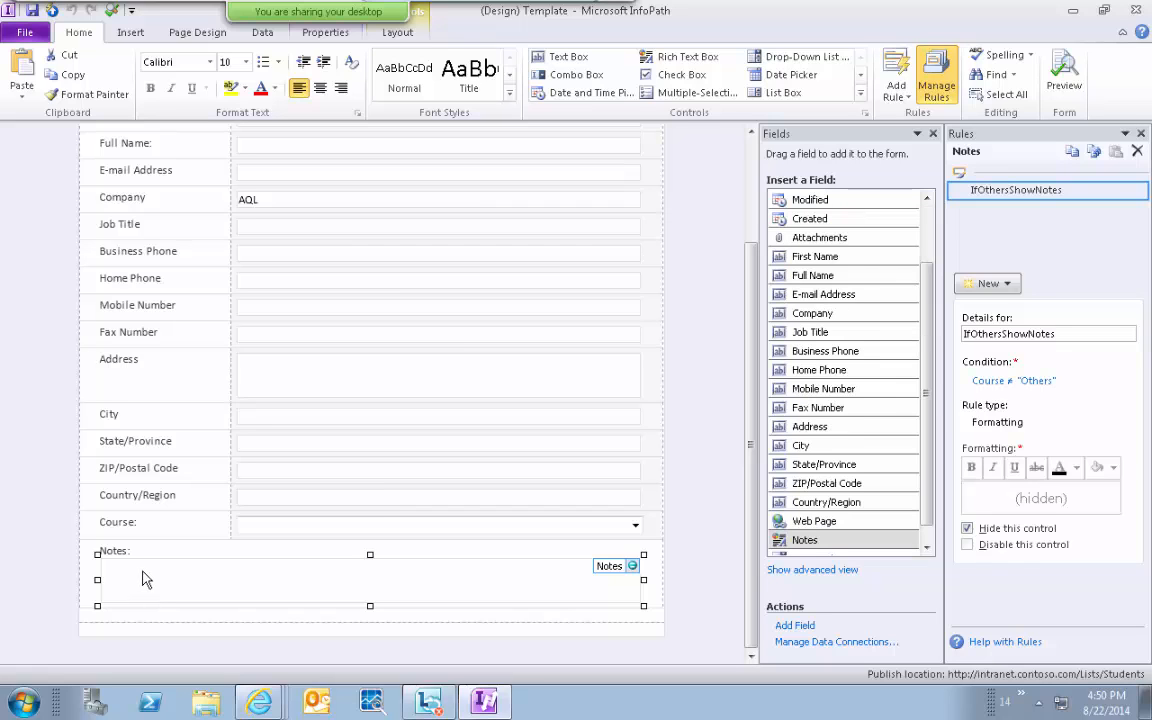
{"action": "left_click", "coordinate": [89, 618]}
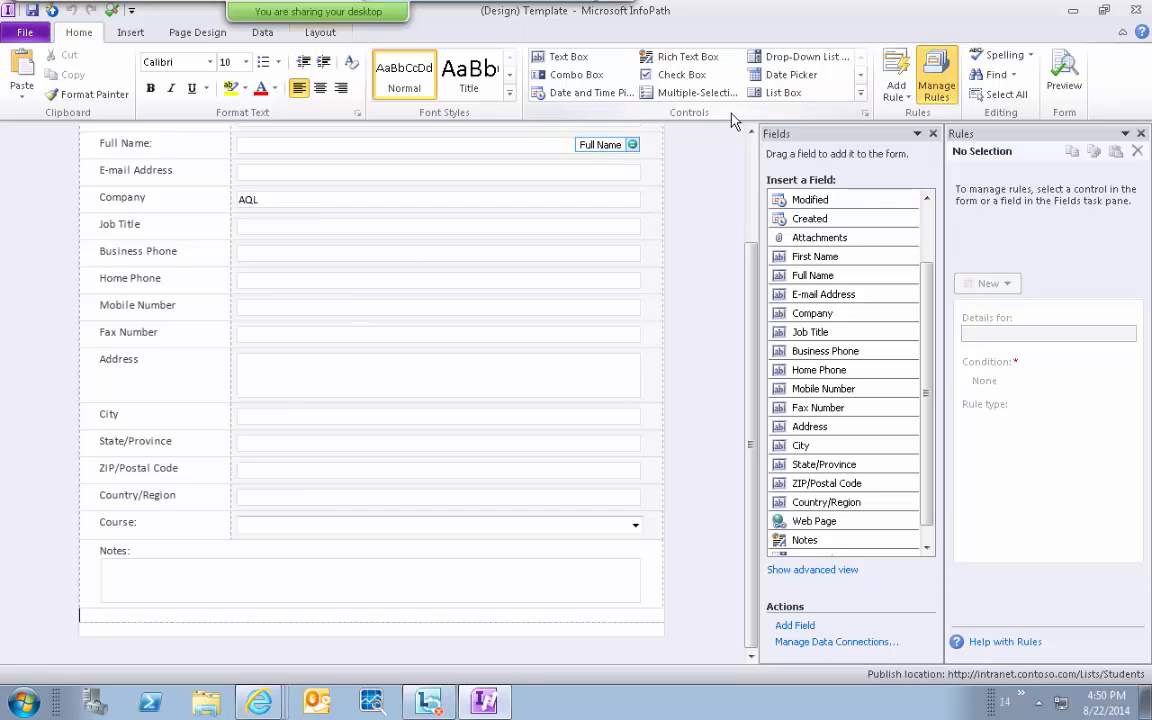
{"action": "left_click", "coordinate": [859, 98]}
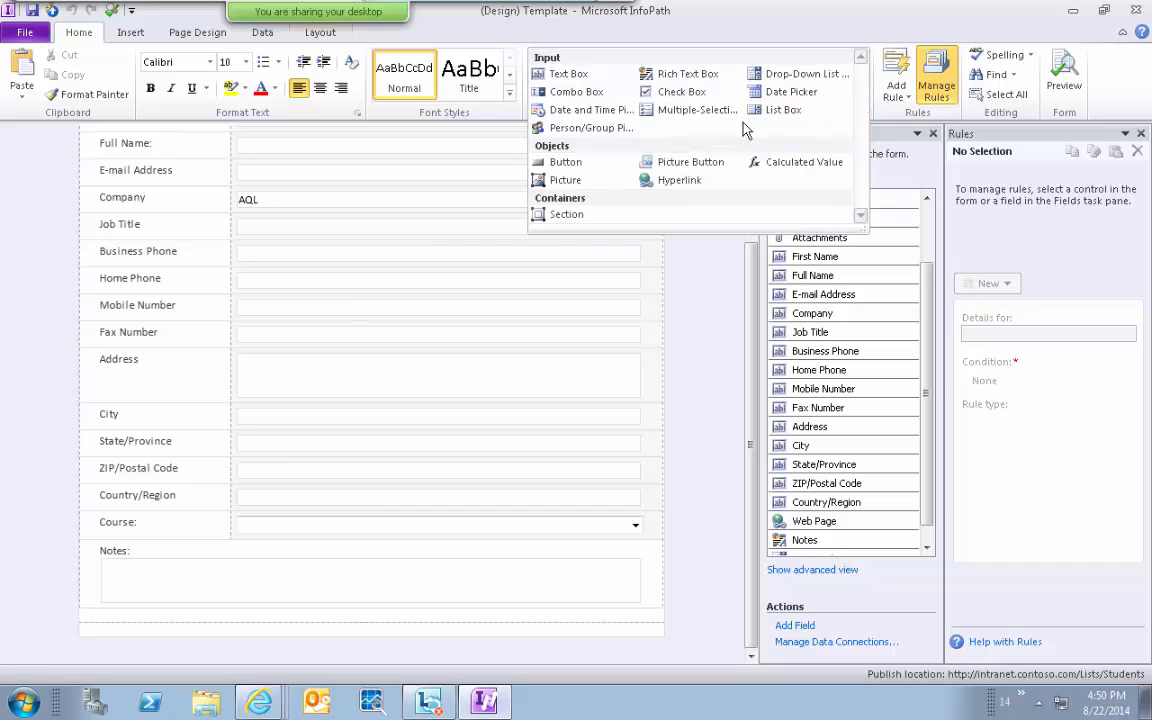
{"action": "left_click", "coordinate": [566, 215]}
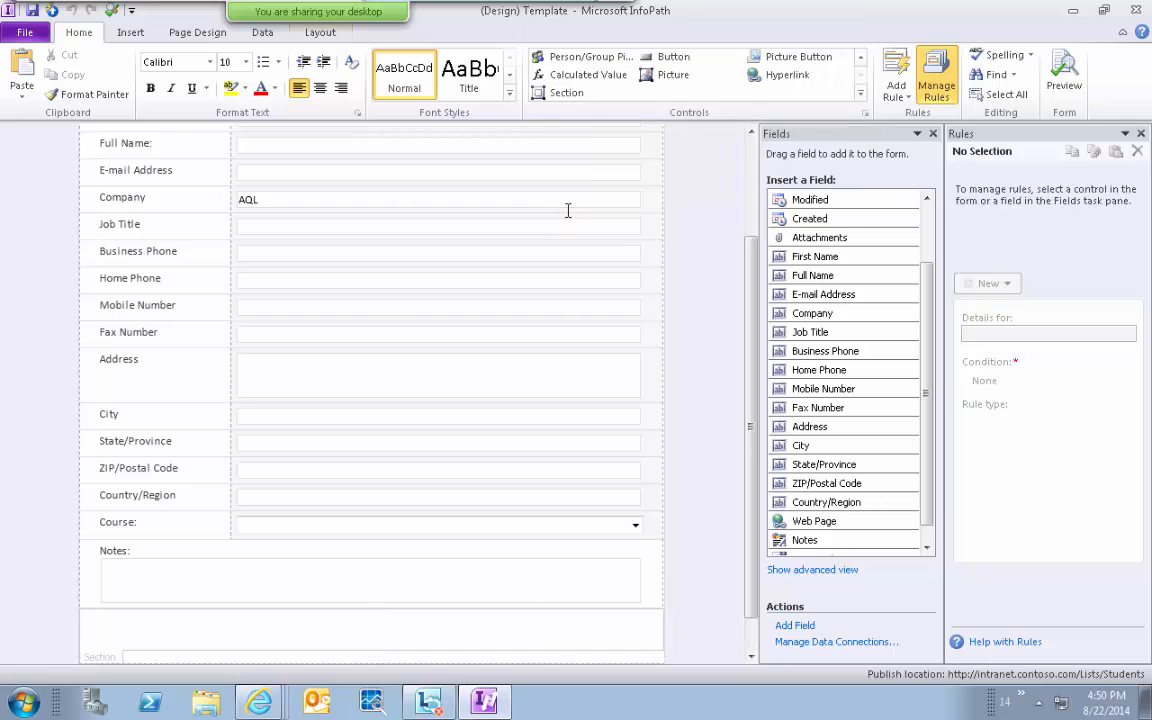
{"action": "left_click", "coordinate": [753, 637]}
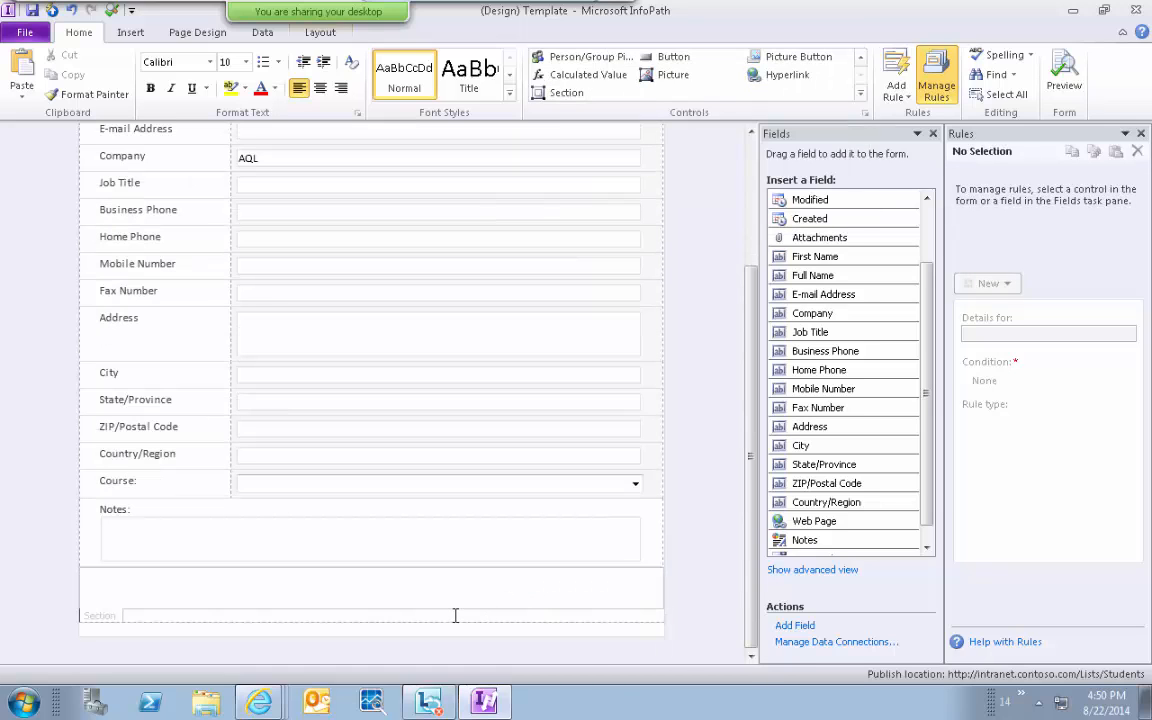
{"action": "left_click", "coordinate": [222, 591]}
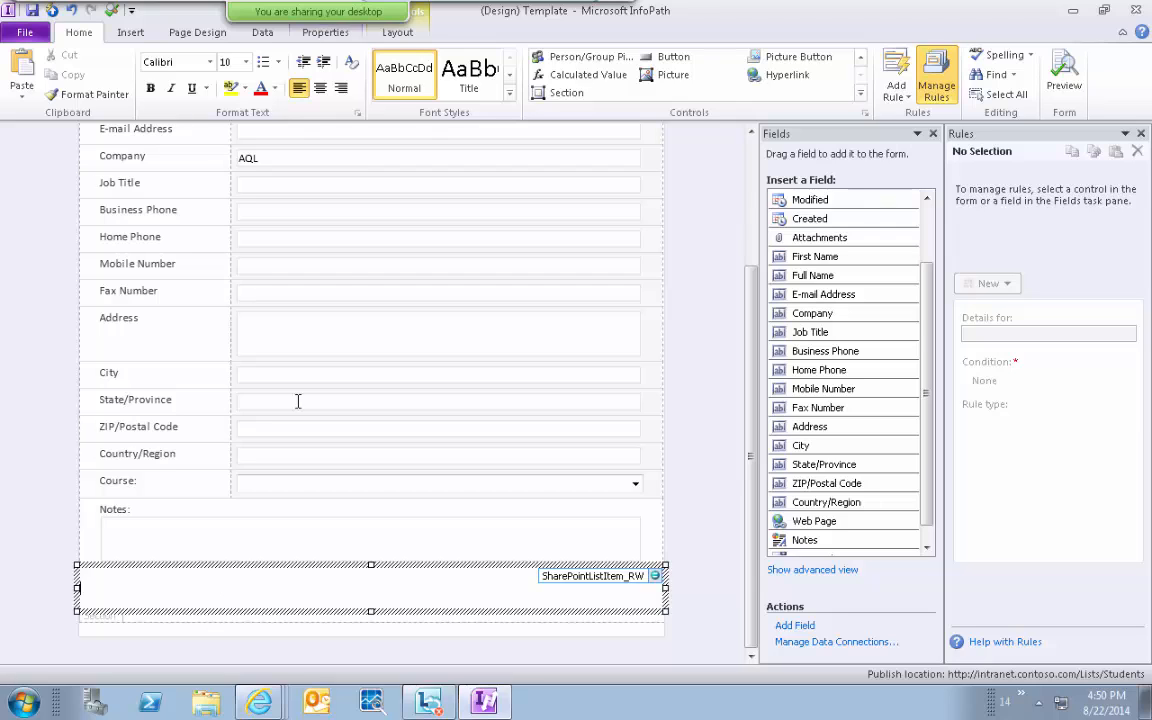
{"action": "left_click", "coordinate": [127, 32]}
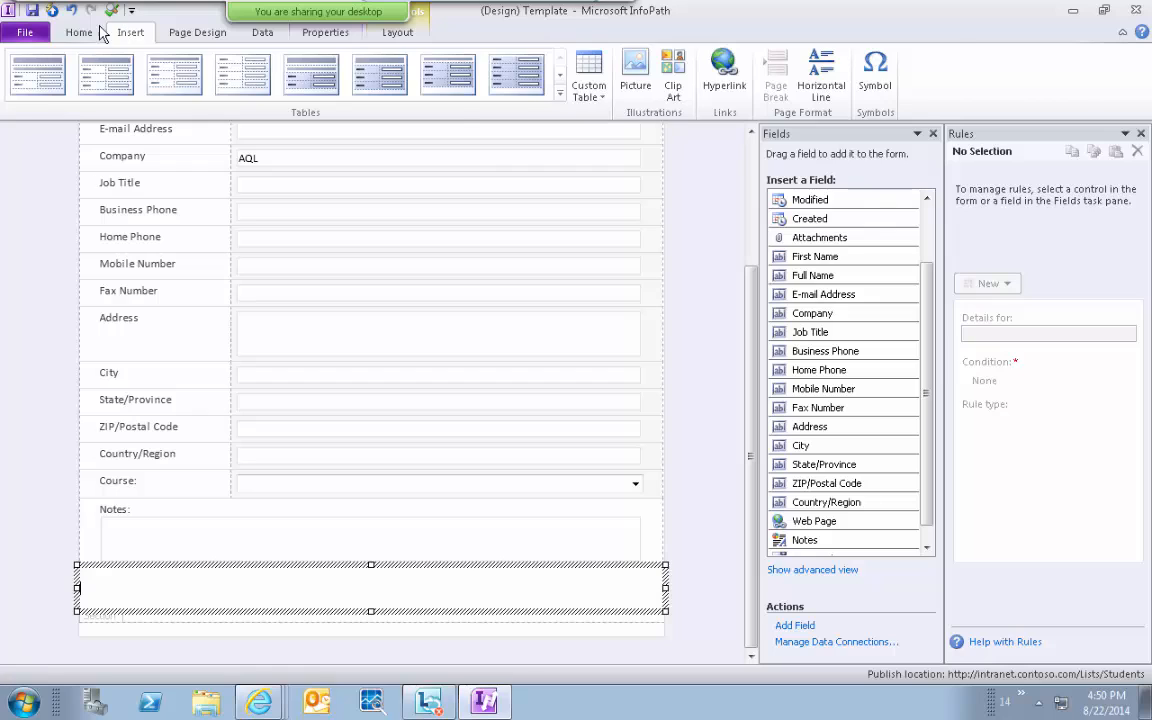
{"action": "left_click", "coordinate": [74, 34]}
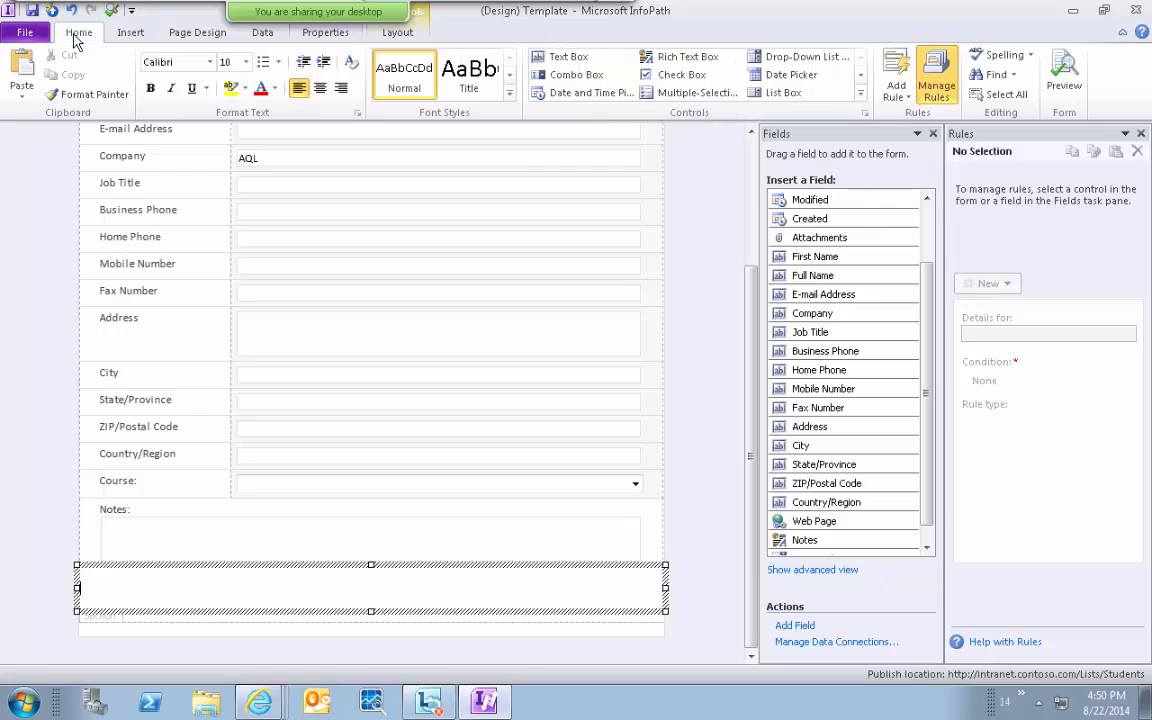
{"action": "left_click", "coordinate": [568, 57]}
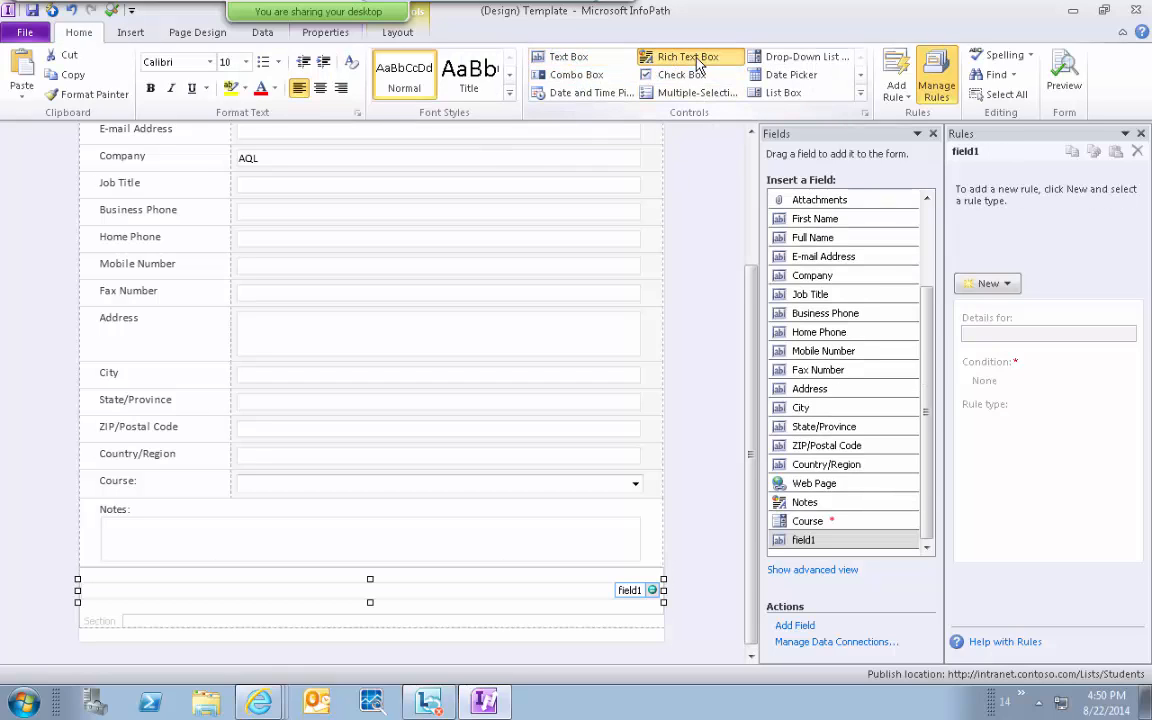
{"action": "left_click", "coordinate": [670, 57]}
{"action": "left_click", "coordinate": [790, 60]}
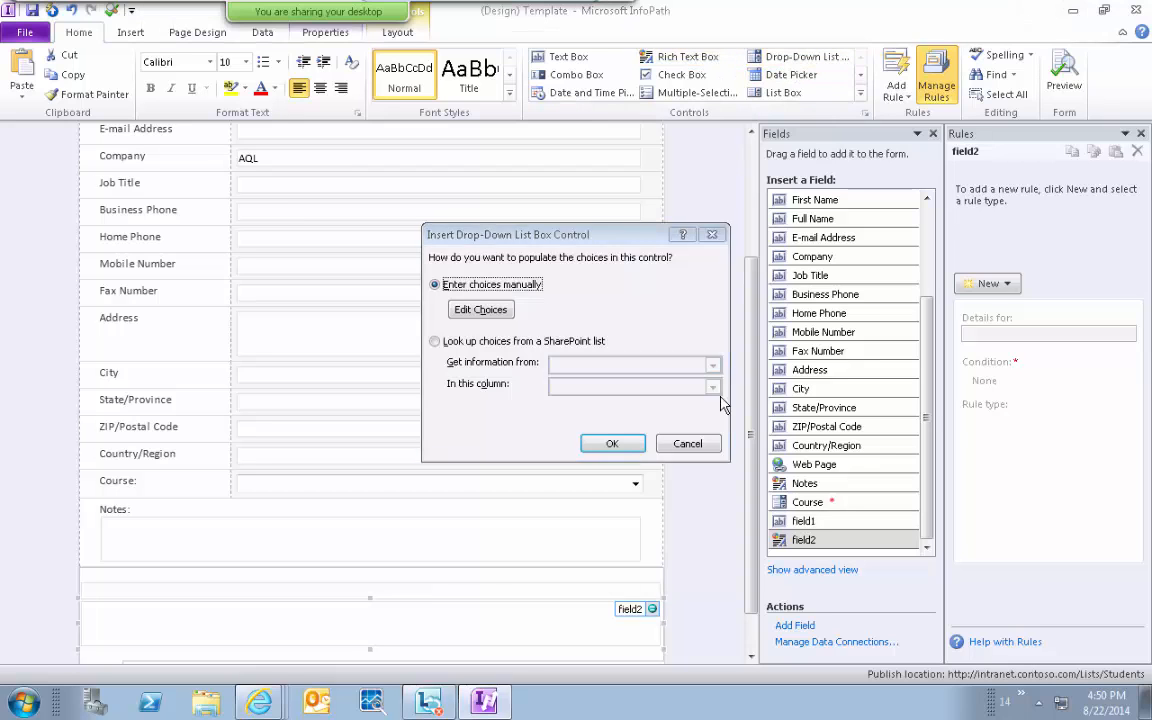
{"action": "left_click", "coordinate": [684, 442]}
{"action": "scroll", "coordinate": [748, 646], "scroll_direction": "down", "scroll_amount": 2}
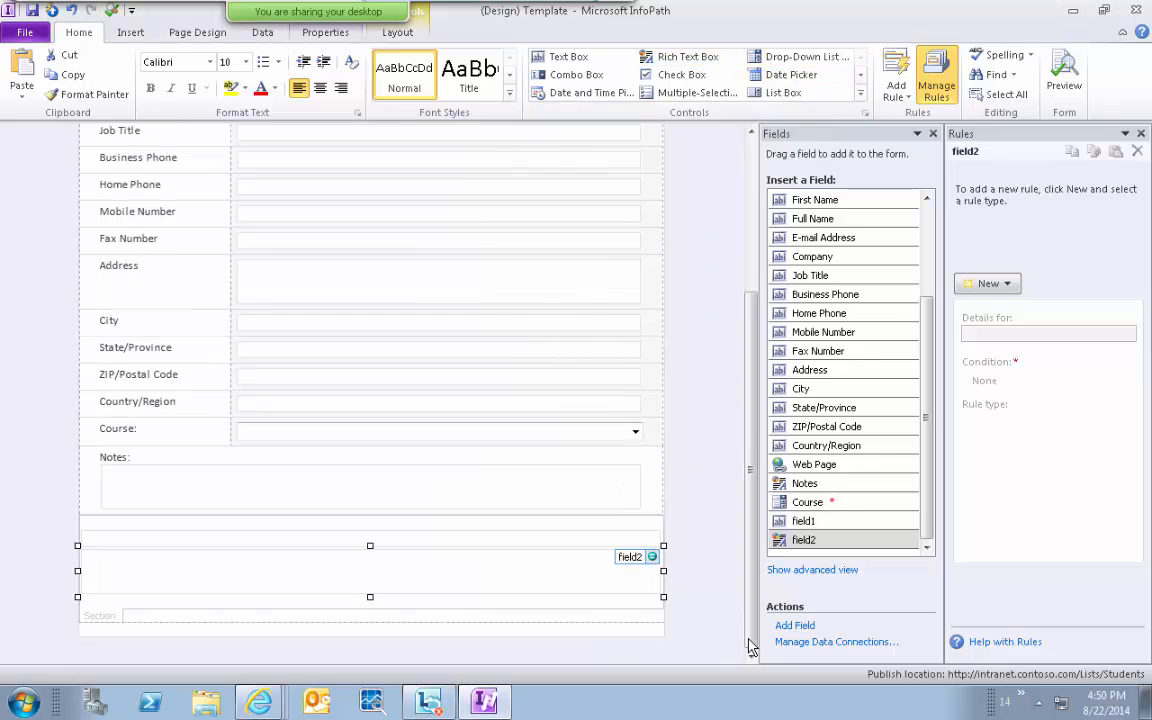
{"action": "left_click", "coordinate": [110, 540]}
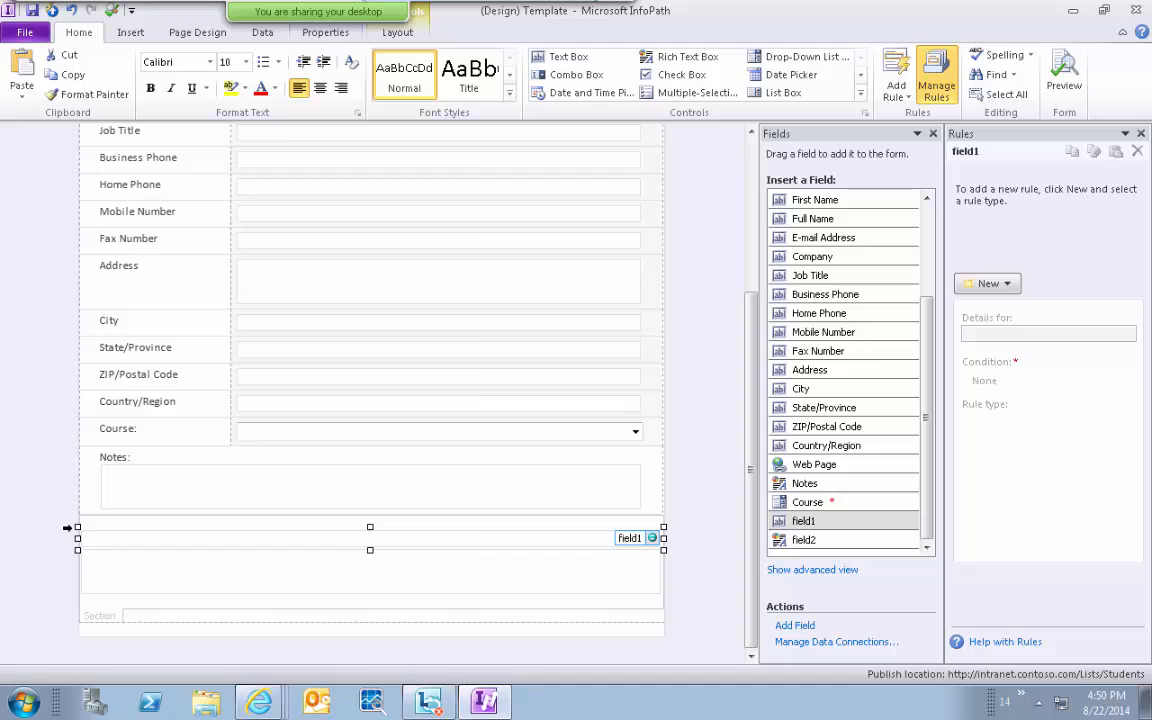
{"action": "left_click", "coordinate": [85, 519]}
{"action": "left_click", "coordinate": [85, 524]}
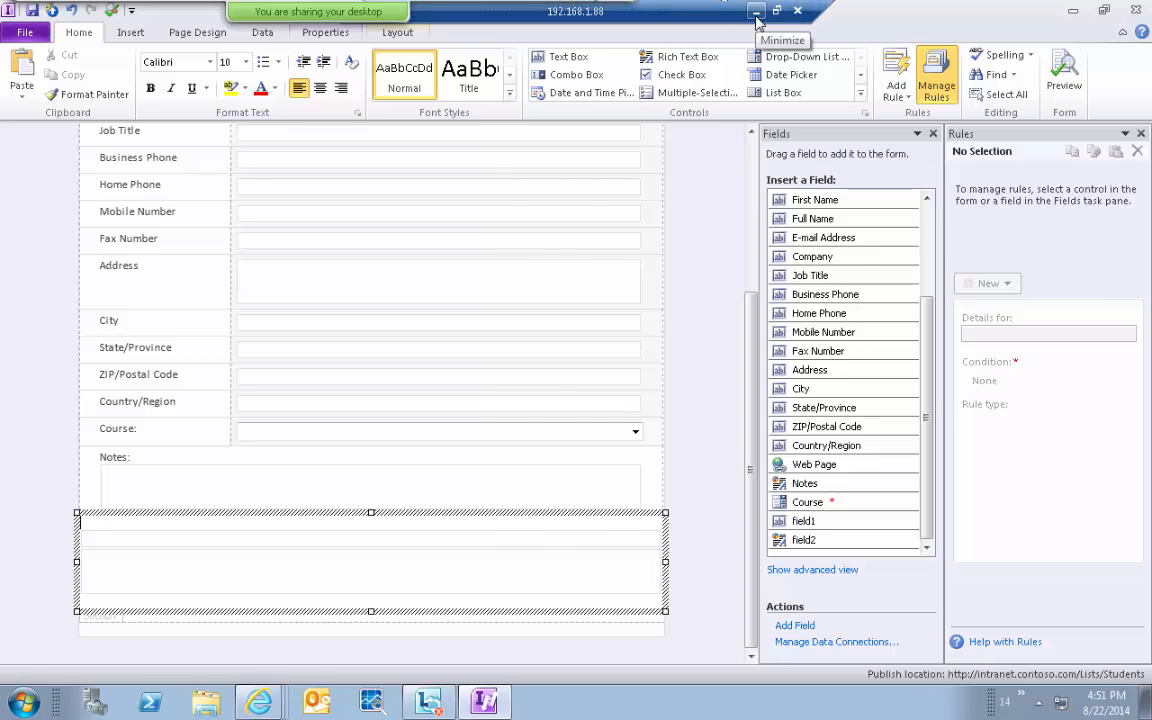
{"action": "left_click", "coordinate": [756, 14]}
{"action": "left_click", "coordinate": [358, 703]}
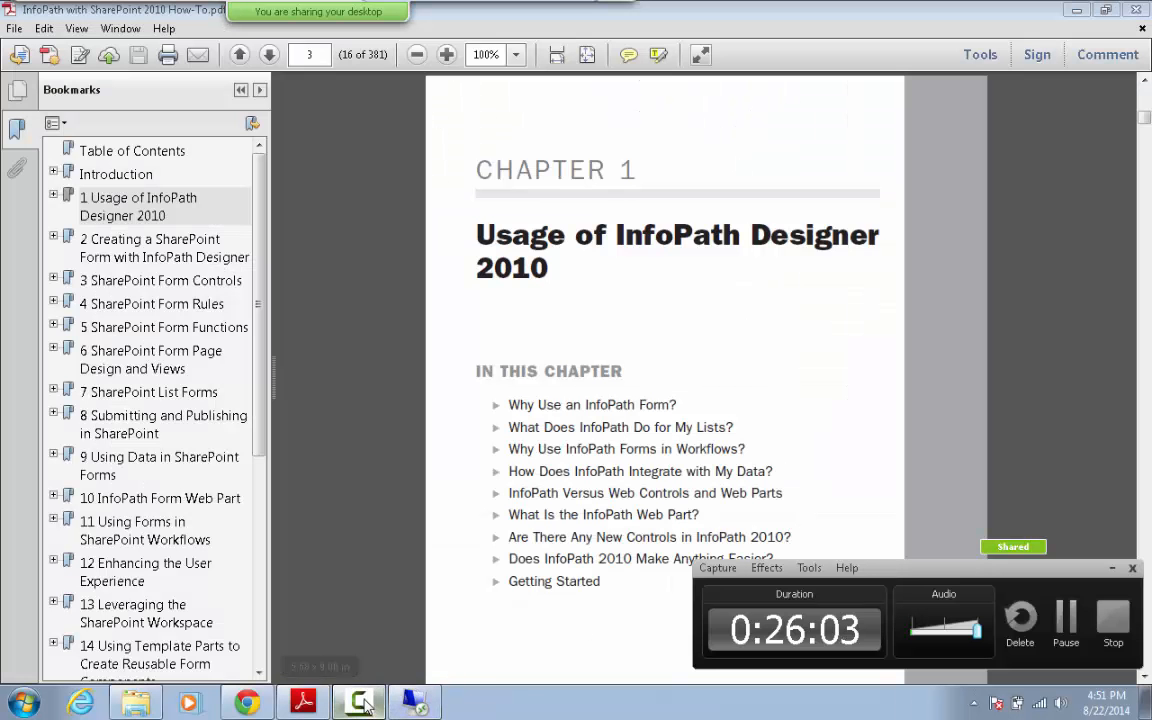
{"action": "left_click", "coordinate": [955, 555]}
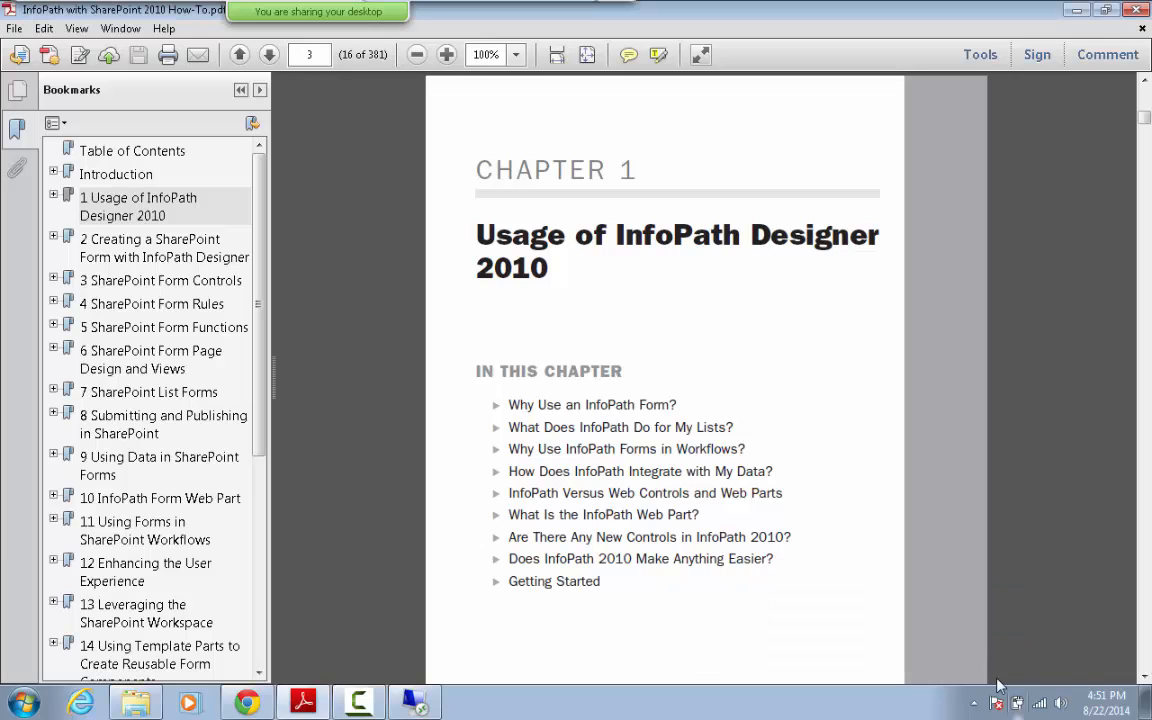
{"action": "left_click", "coordinate": [410, 703]}
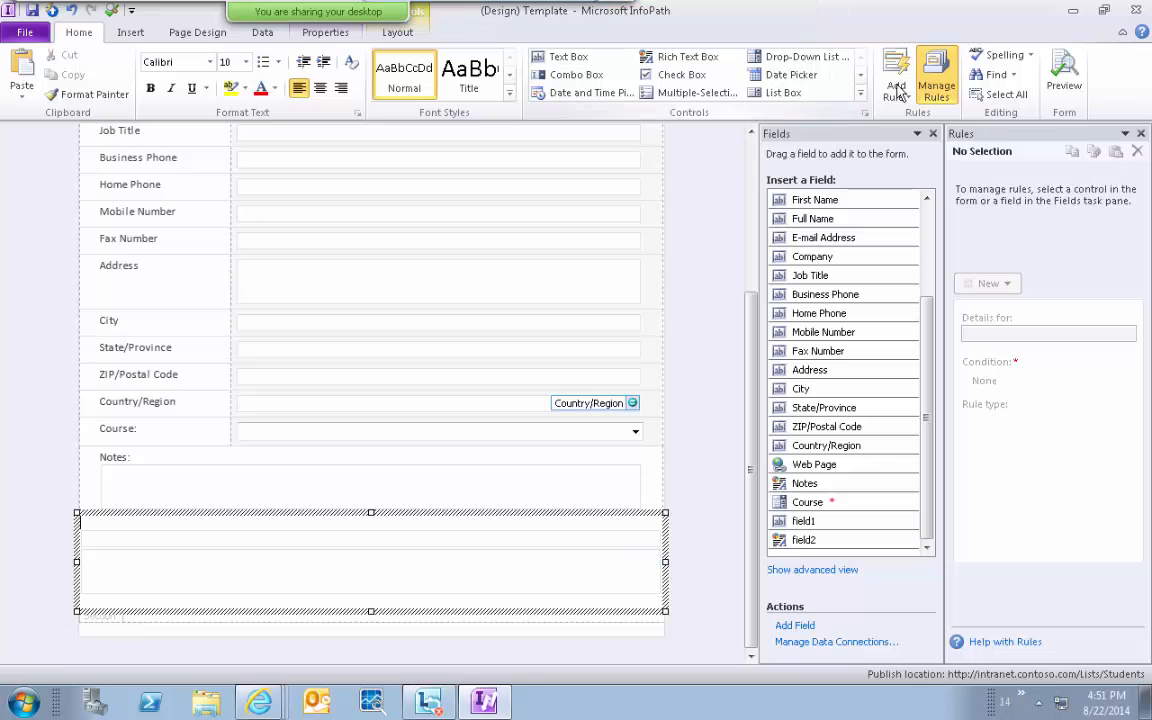
Close InfoPath, briefly open SharePoint Designer from a 'design' search, then search Start for 'infopath'.
{"action": "left_click", "coordinate": [1122, 10]}
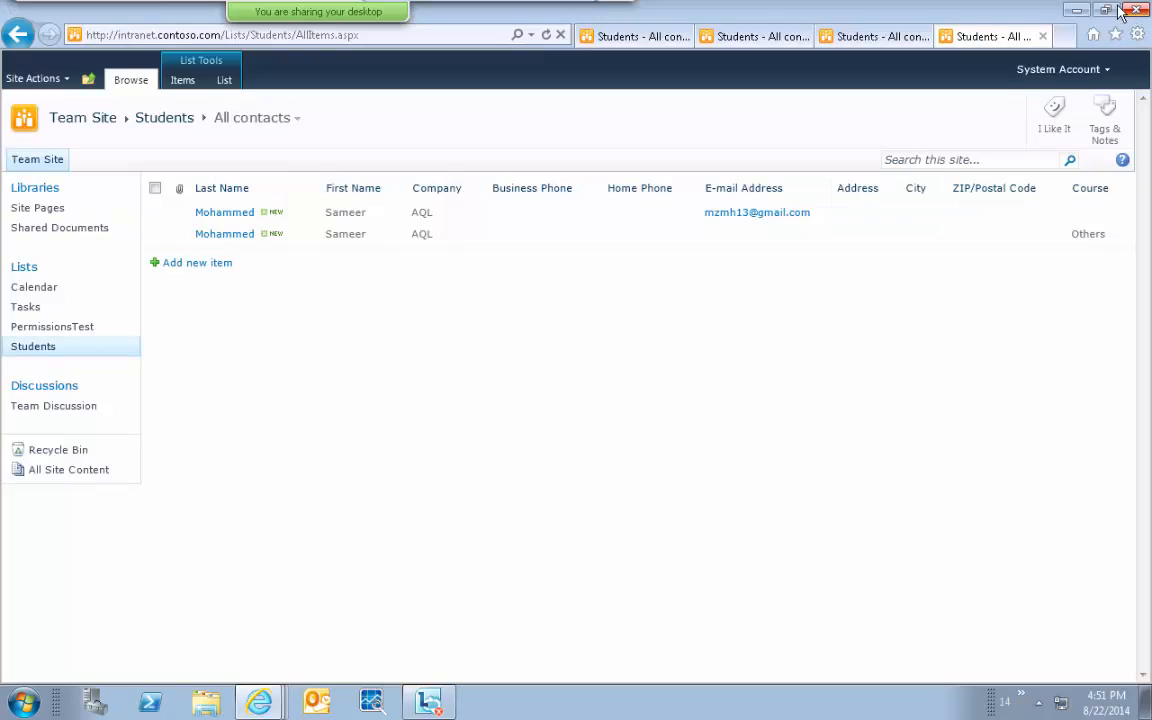
{"action": "left_click", "coordinate": [24, 704]}
{"action": "type", "text": "design"}
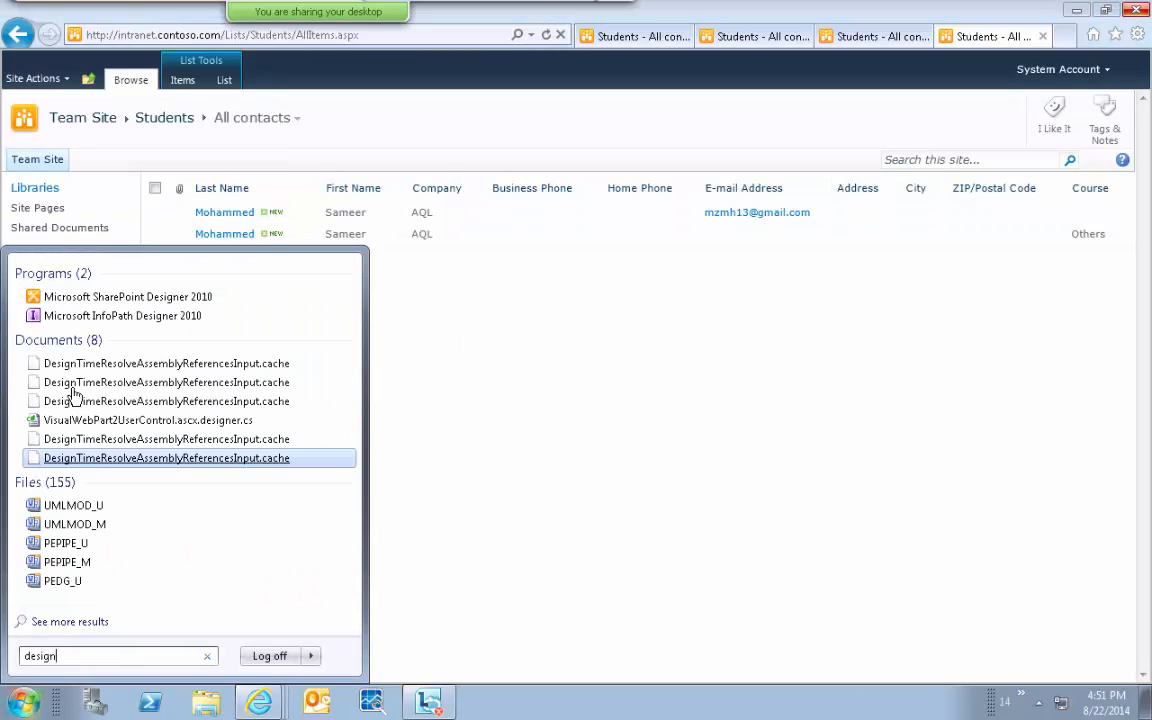
{"action": "left_click", "coordinate": [129, 299]}
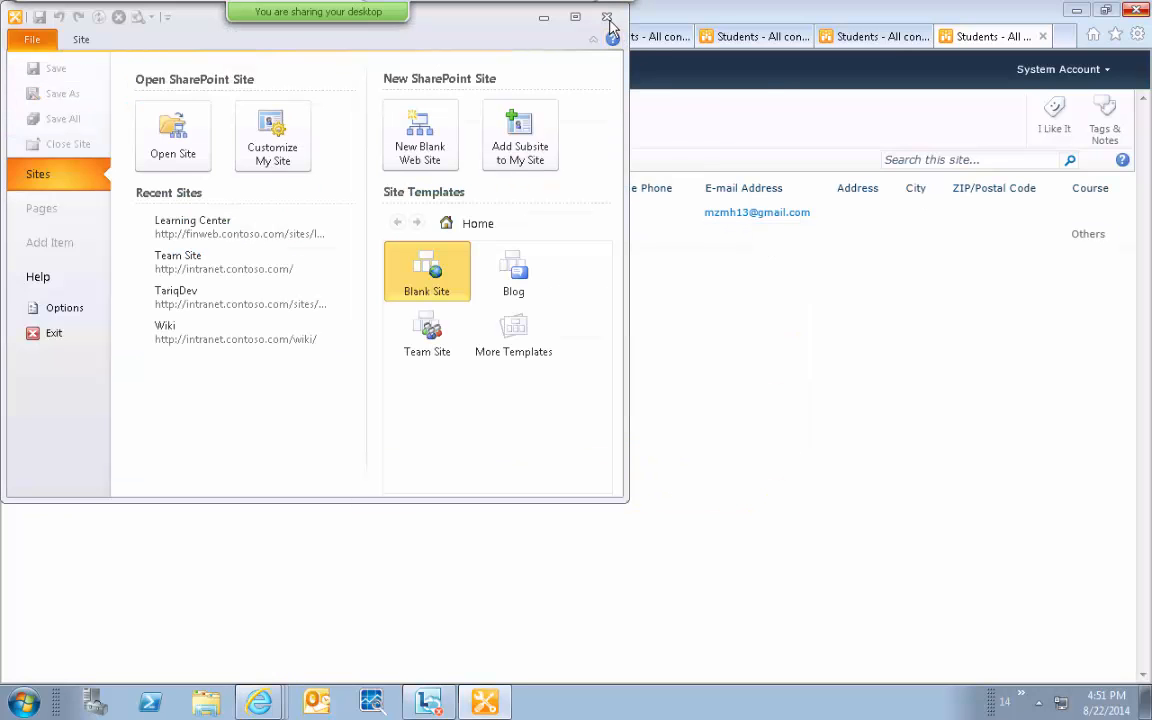
{"action": "left_click", "coordinate": [607, 18]}
{"action": "left_click", "coordinate": [30, 703]}
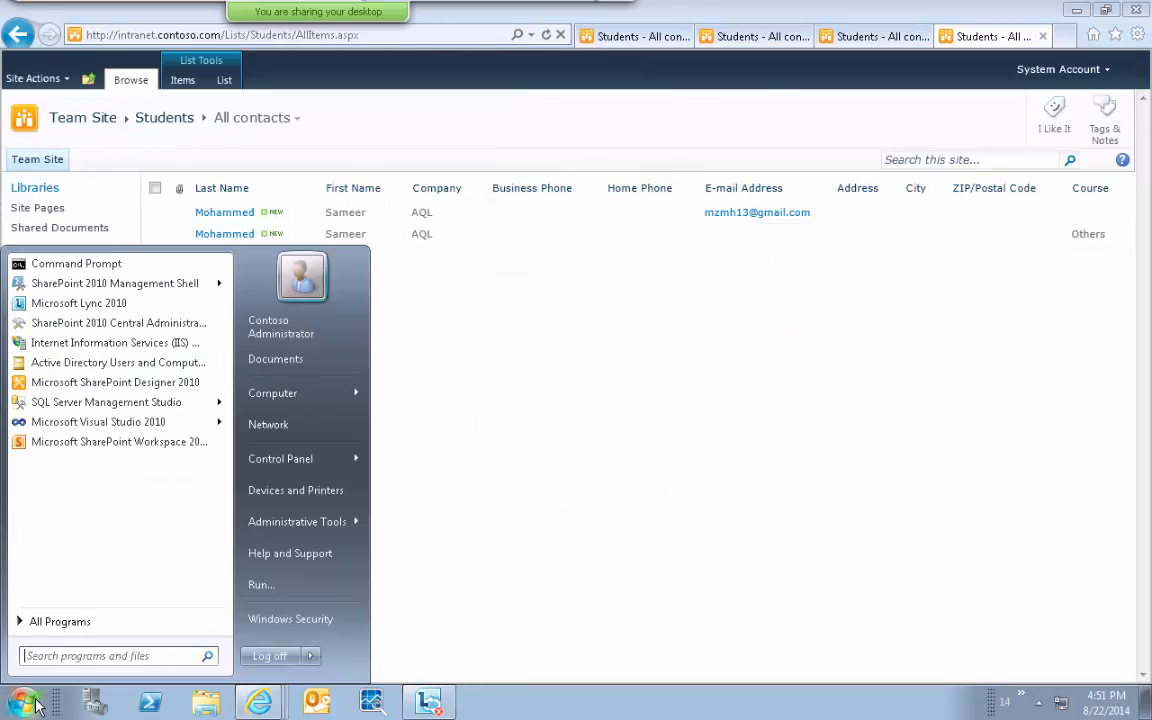
{"action": "type", "text": "infopath"}
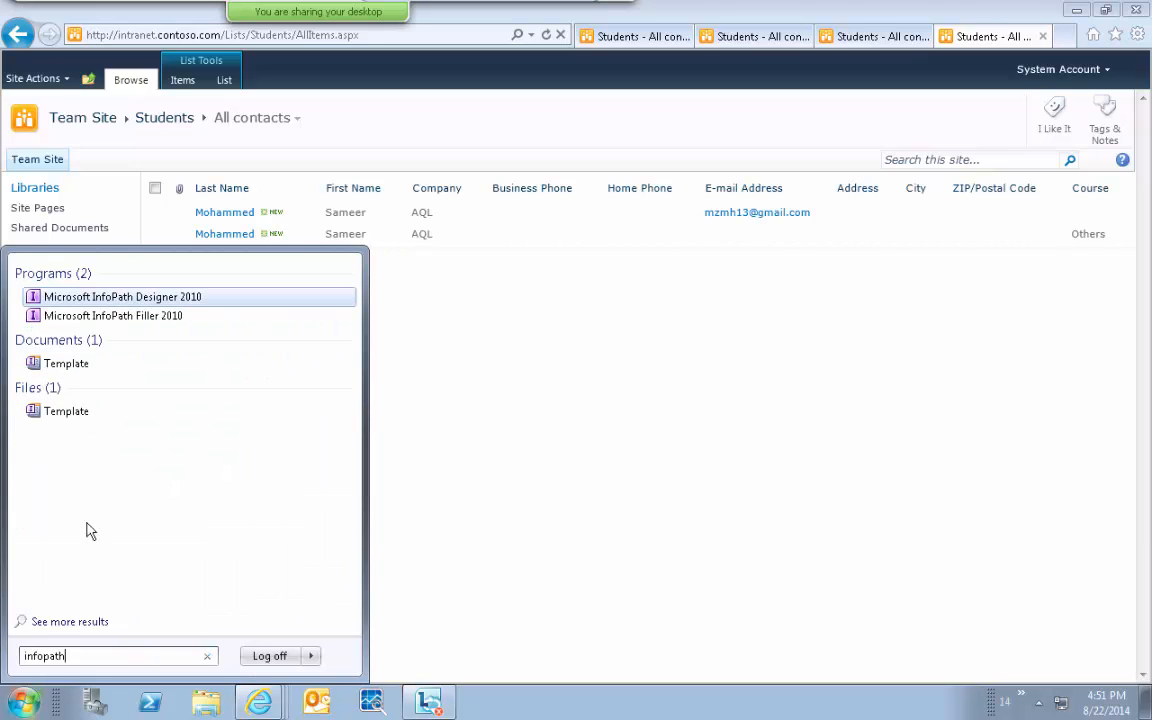
Launch InfoPath Designer 2010, skip activation, and create a form from the SharePoint Form Library template.
{"action": "left_click", "coordinate": [142, 297]}
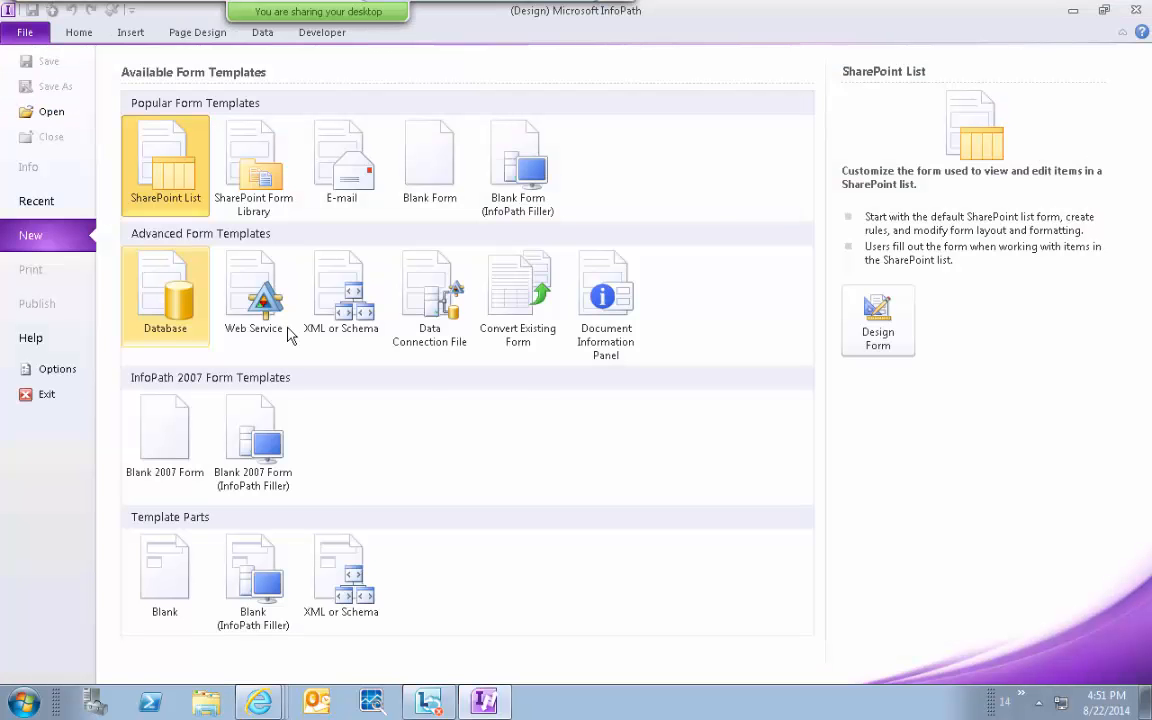
{"action": "left_click", "coordinate": [758, 520]}
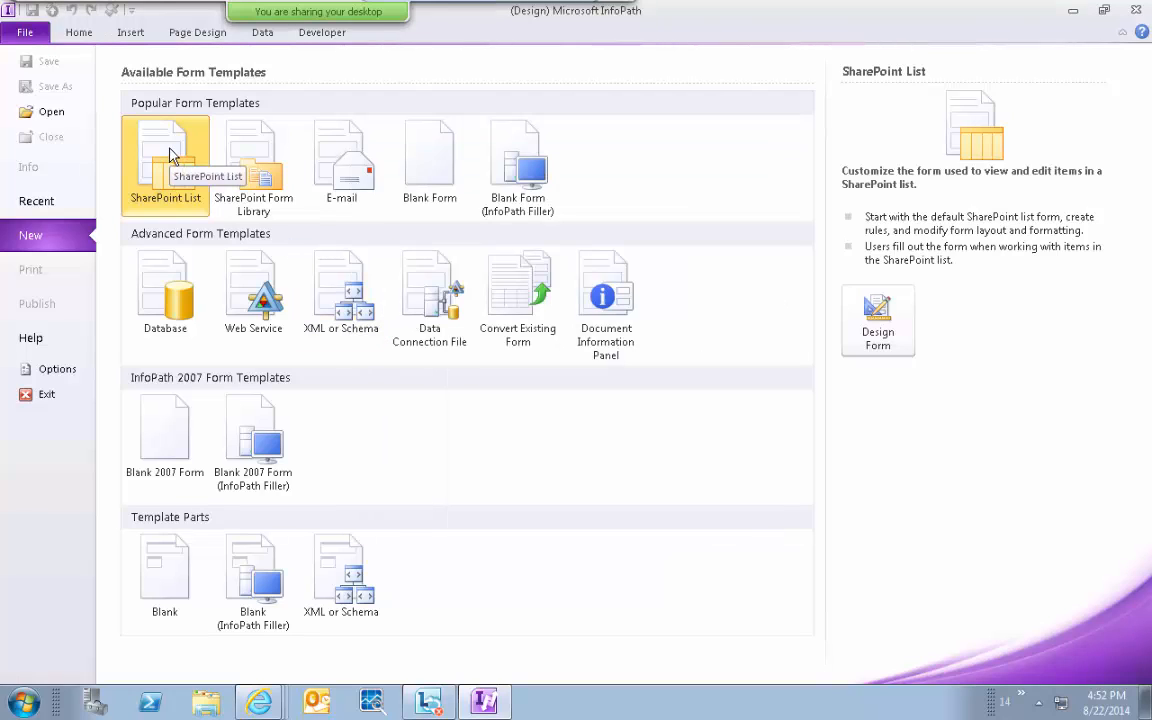
{"action": "left_click", "coordinate": [263, 172]}
{"action": "left_click", "coordinate": [168, 160]}
{"action": "double_click", "coordinate": [258, 172]}
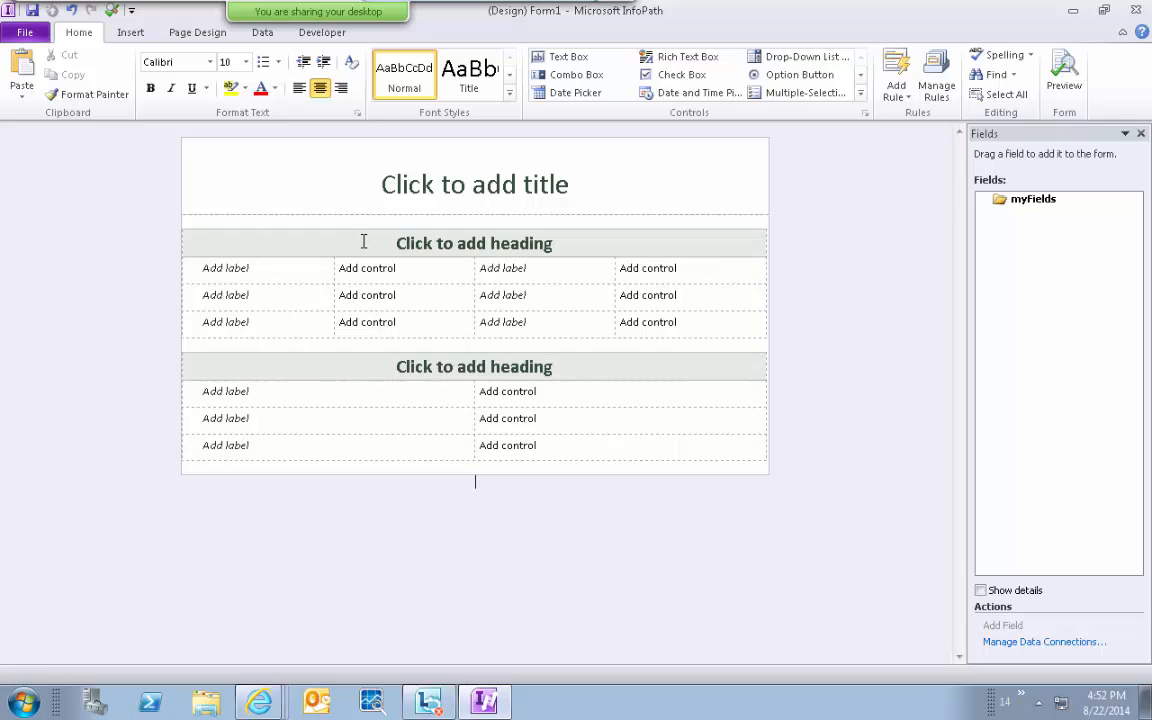
{"action": "left_click", "coordinate": [64, 275]}
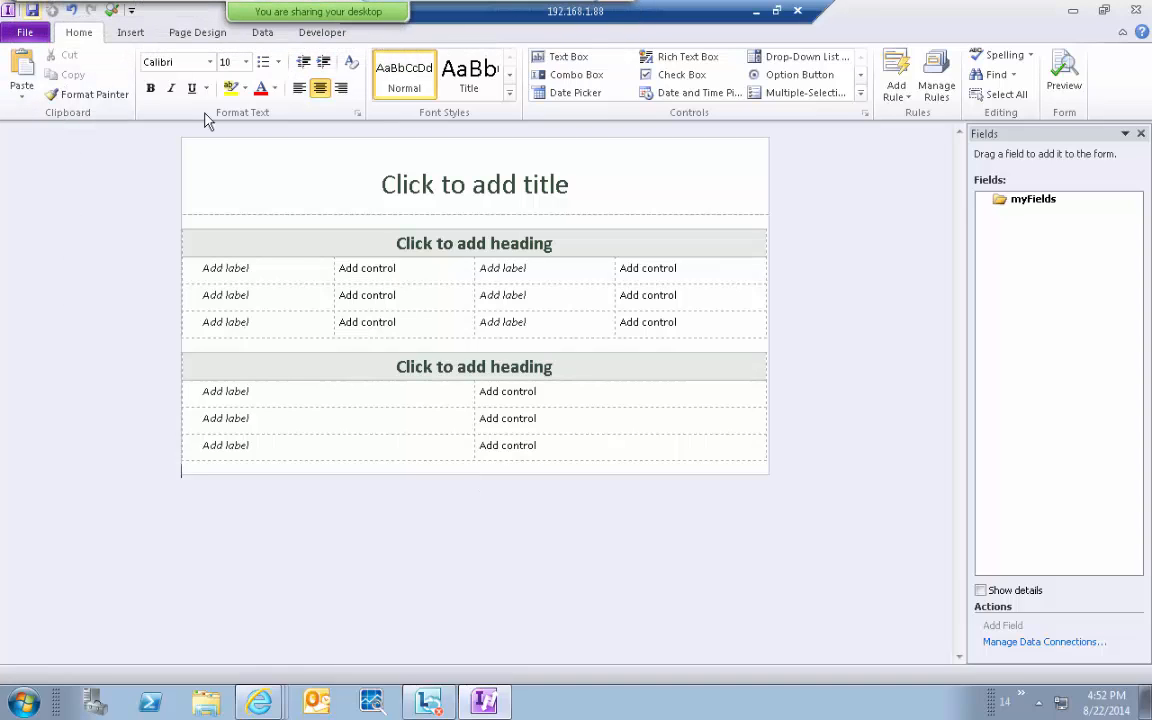
{"action": "left_click", "coordinate": [1027, 642]}
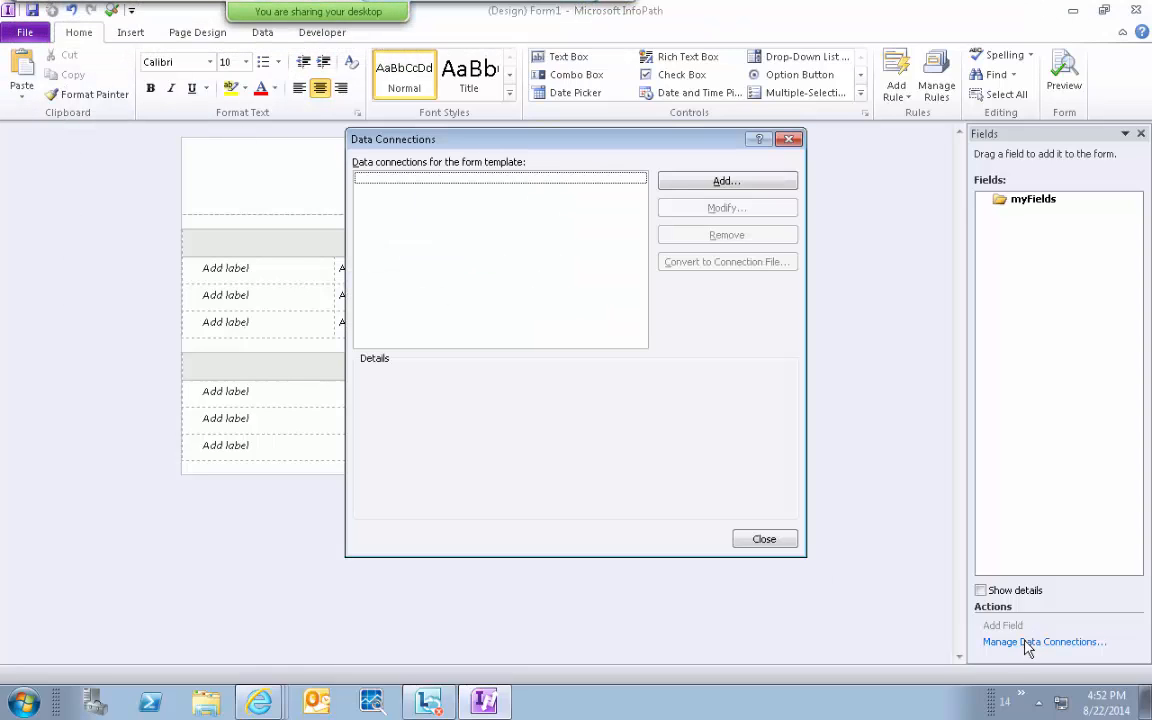
{"action": "left_click", "coordinate": [697, 183]}
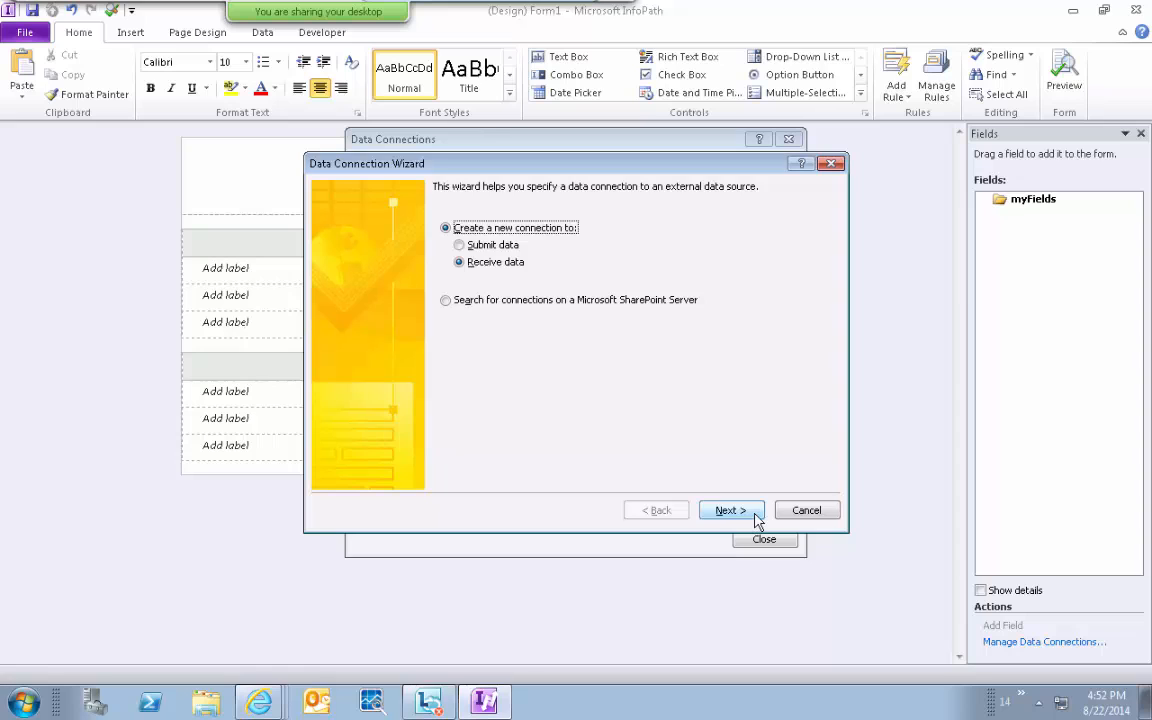
{"action": "left_click", "coordinate": [804, 510]}
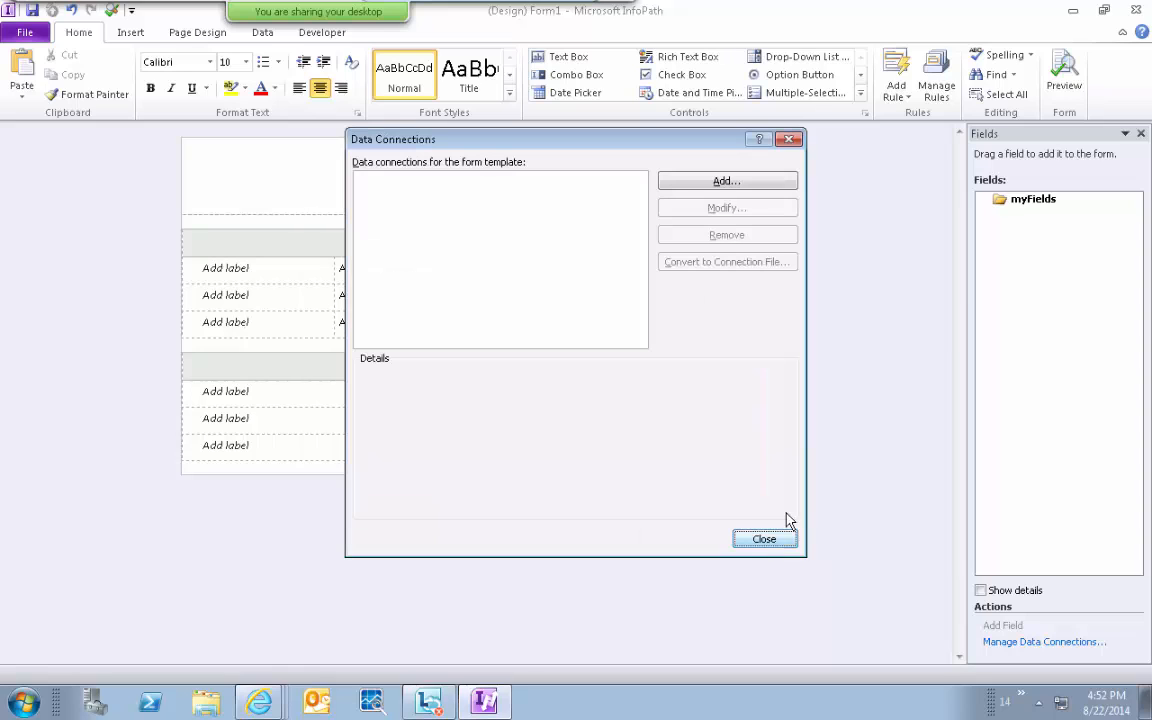
{"action": "left_click", "coordinate": [764, 540]}
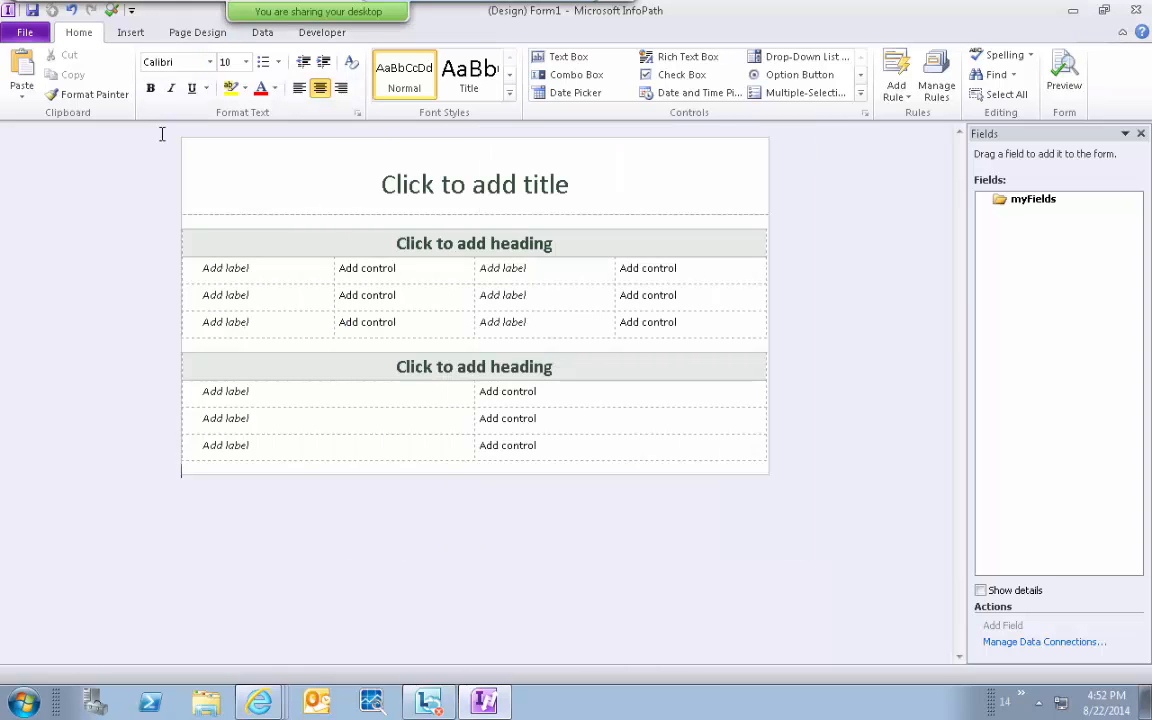
Switch back and forth between the Form Information page and the form design.
{"action": "left_click", "coordinate": [27, 35]}
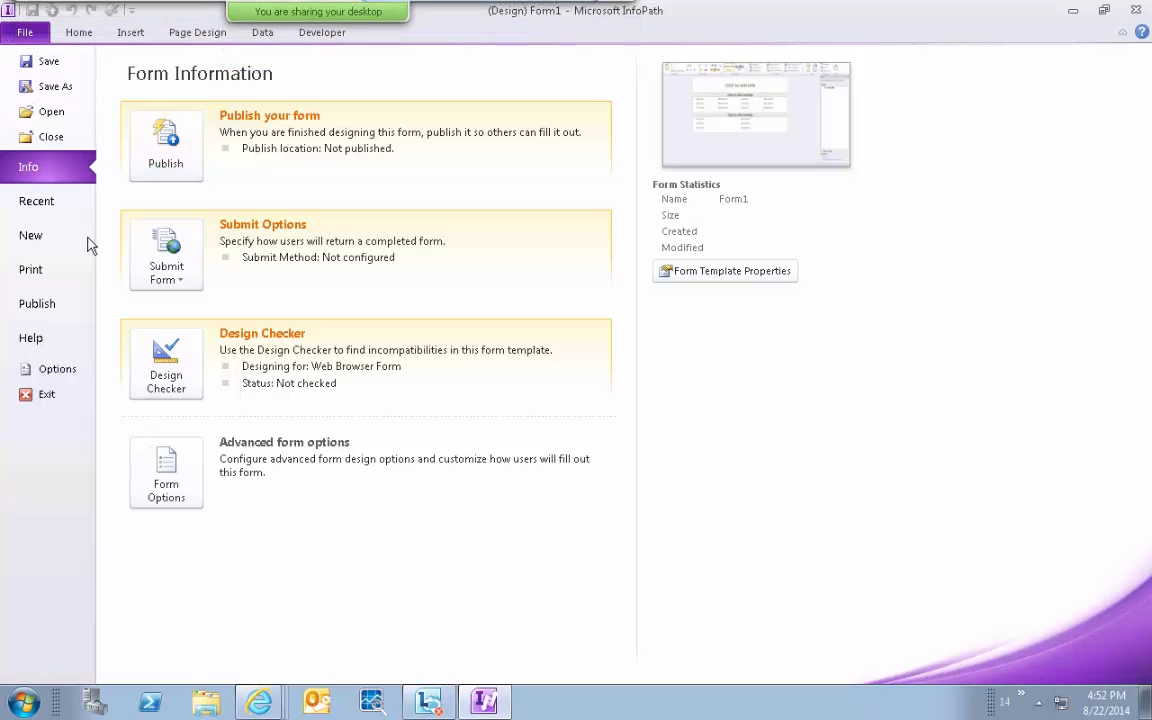
{"action": "left_click", "coordinate": [62, 30]}
{"action": "left_click", "coordinate": [28, 36]}
{"action": "left_click", "coordinate": [72, 33]}
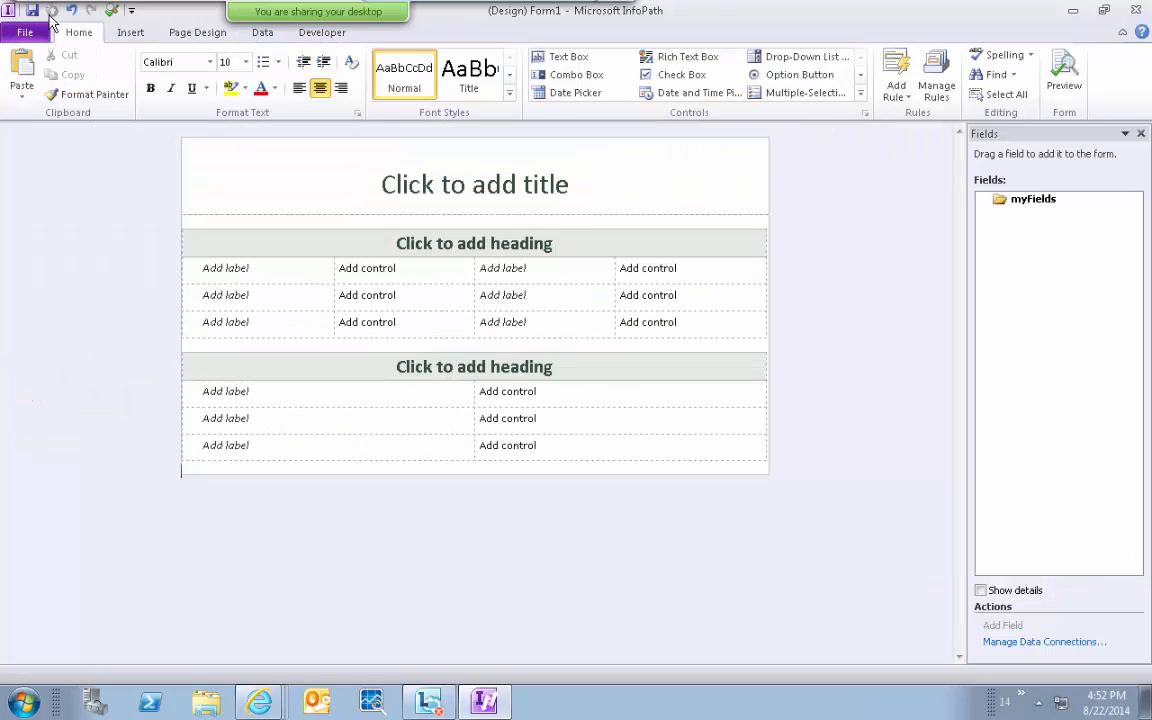
{"action": "left_click", "coordinate": [30, 34]}
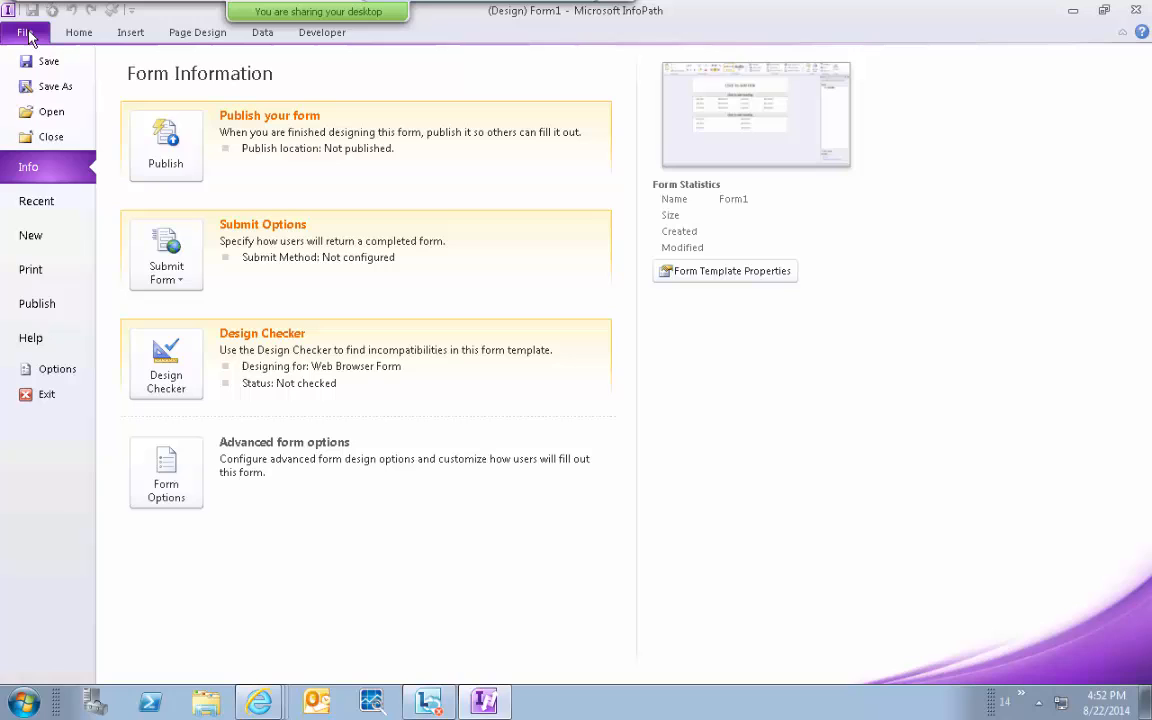
Start publishing to SharePoint Server, cancel the Save As, and return to the Info page.
{"action": "left_click", "coordinate": [155, 148]}
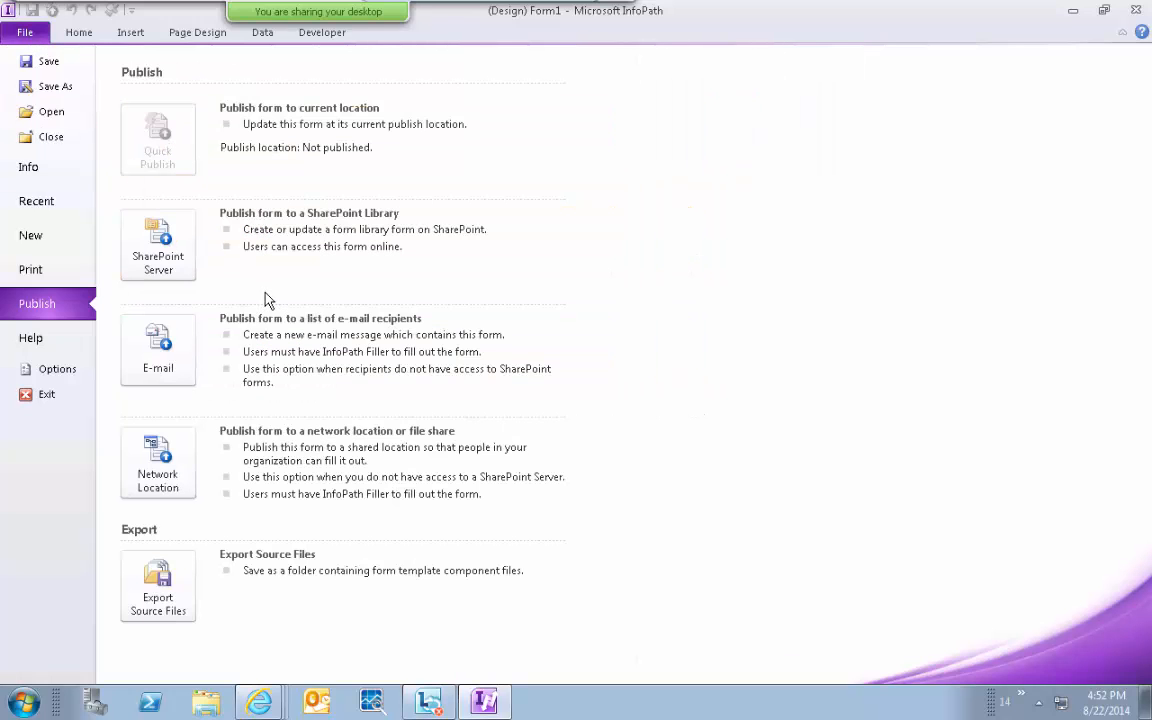
{"action": "left_click", "coordinate": [177, 261]}
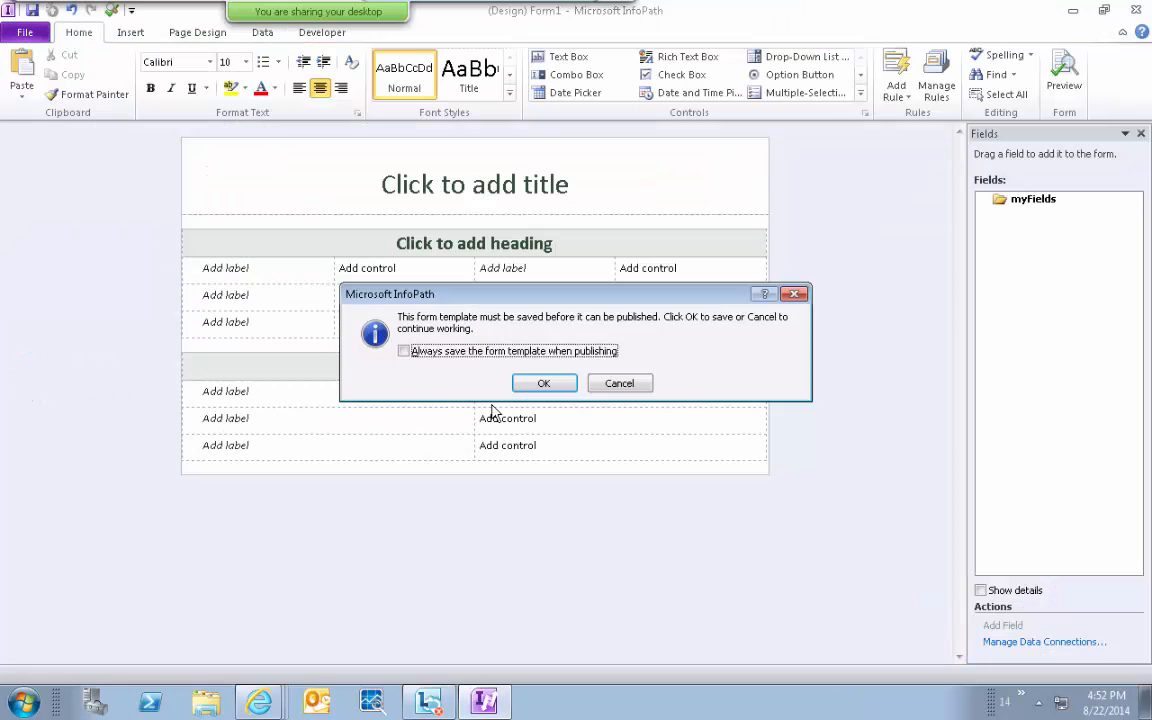
{"action": "left_click", "coordinate": [545, 384]}
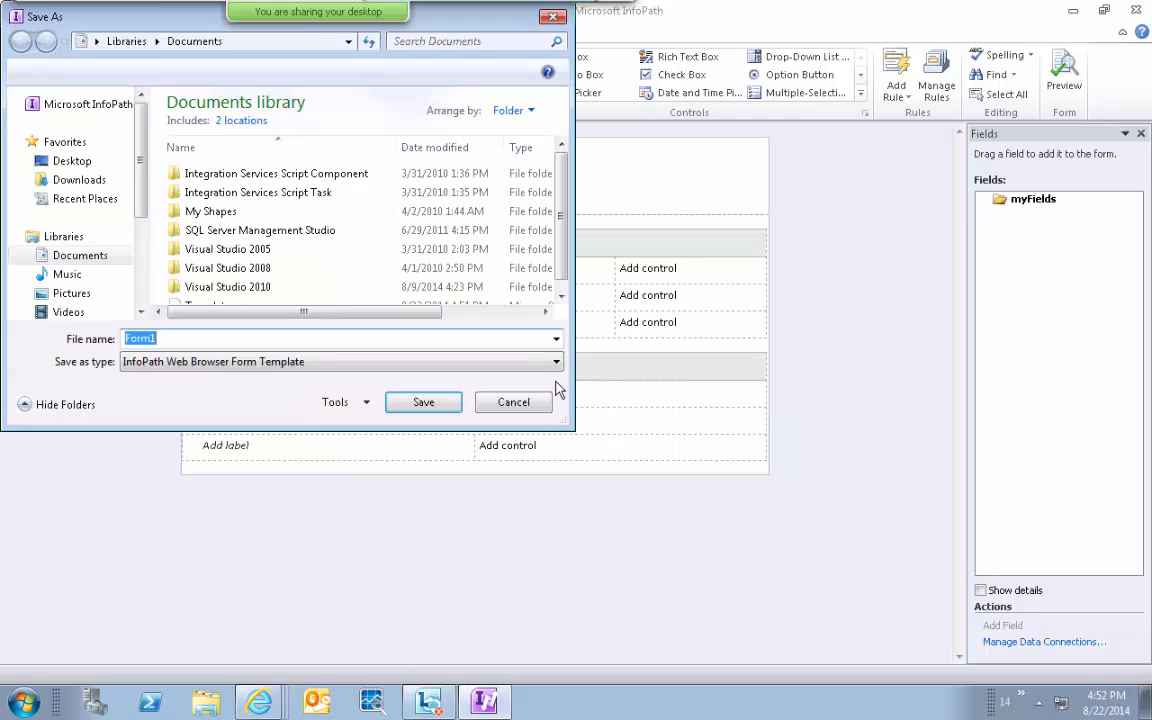
{"action": "left_click", "coordinate": [488, 406]}
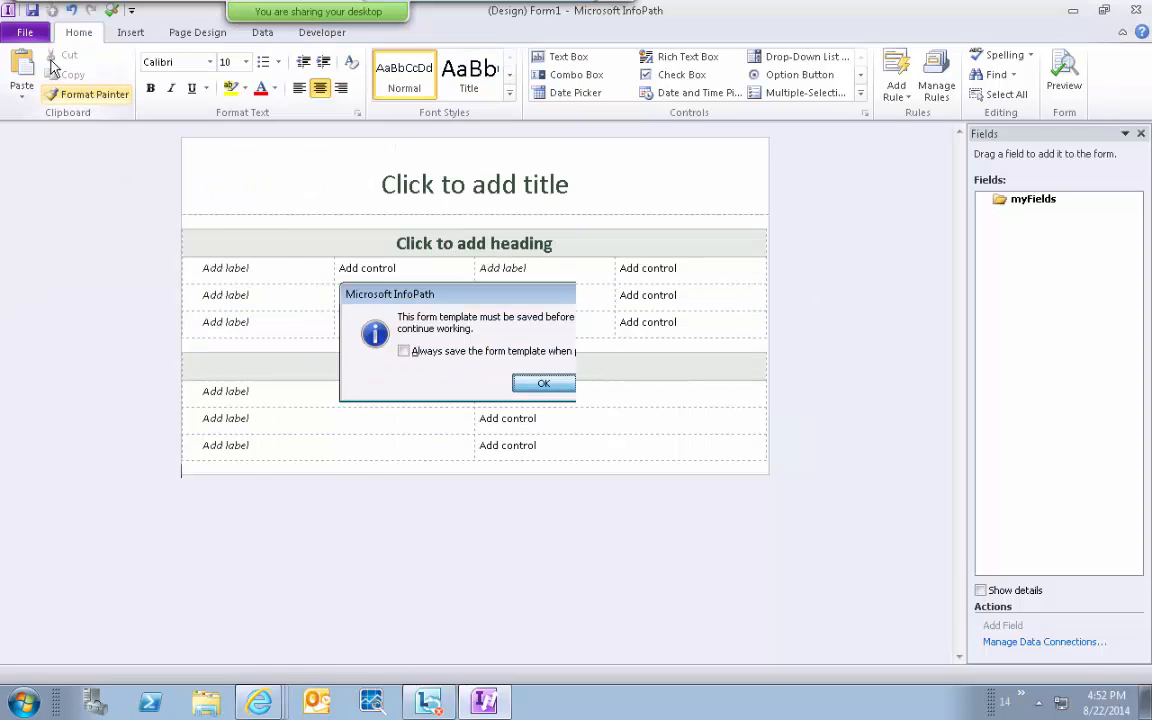
{"action": "left_click", "coordinate": [30, 37]}
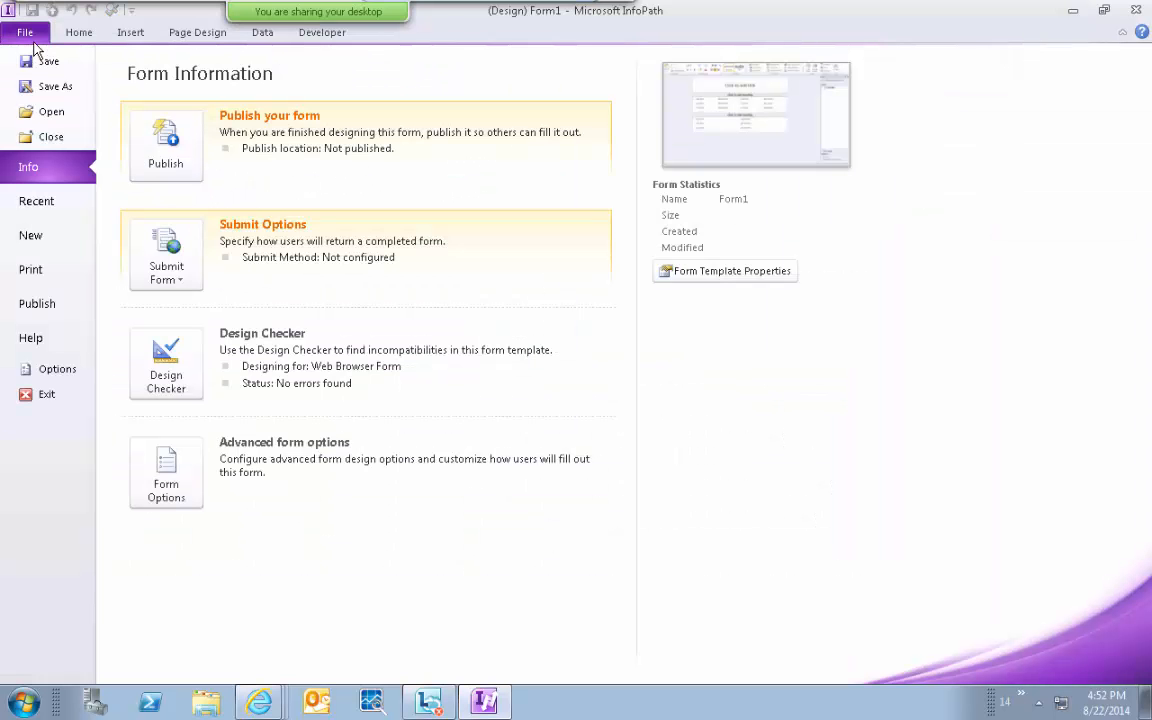
{"action": "left_click", "coordinate": [166, 278]}
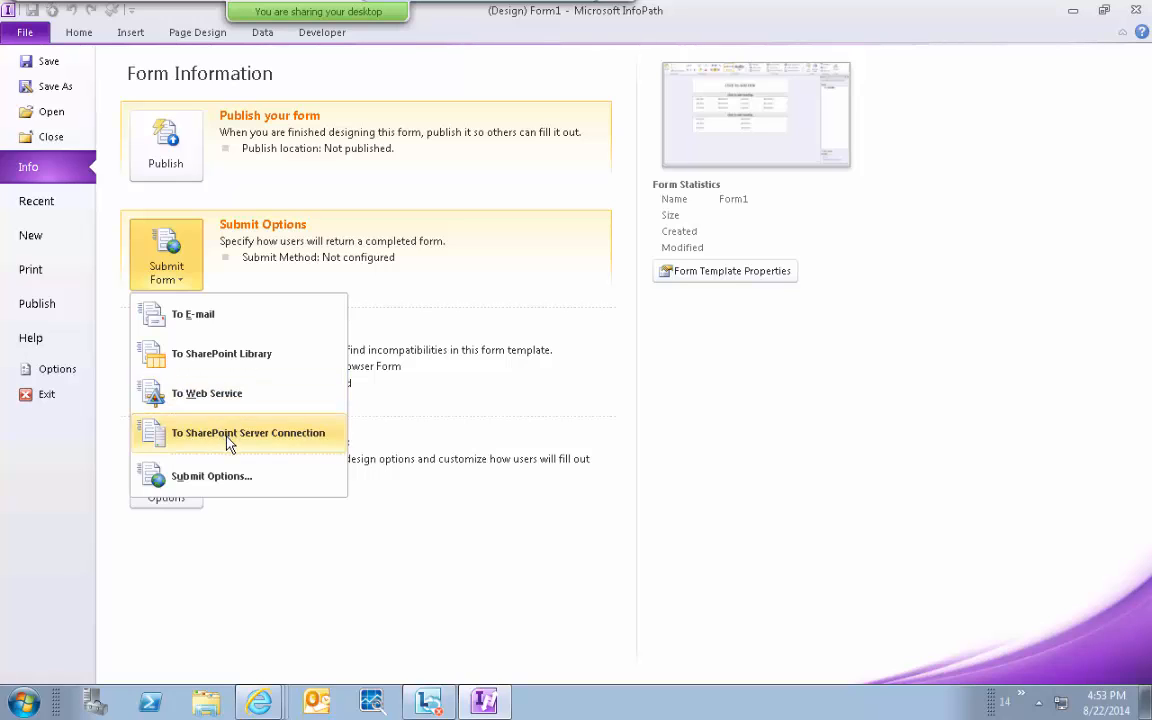
Close the Submit Form choices and open Form Options at its Web Browser settings.
{"action": "left_click", "coordinate": [275, 648]}
{"action": "left_click", "coordinate": [166, 480]}
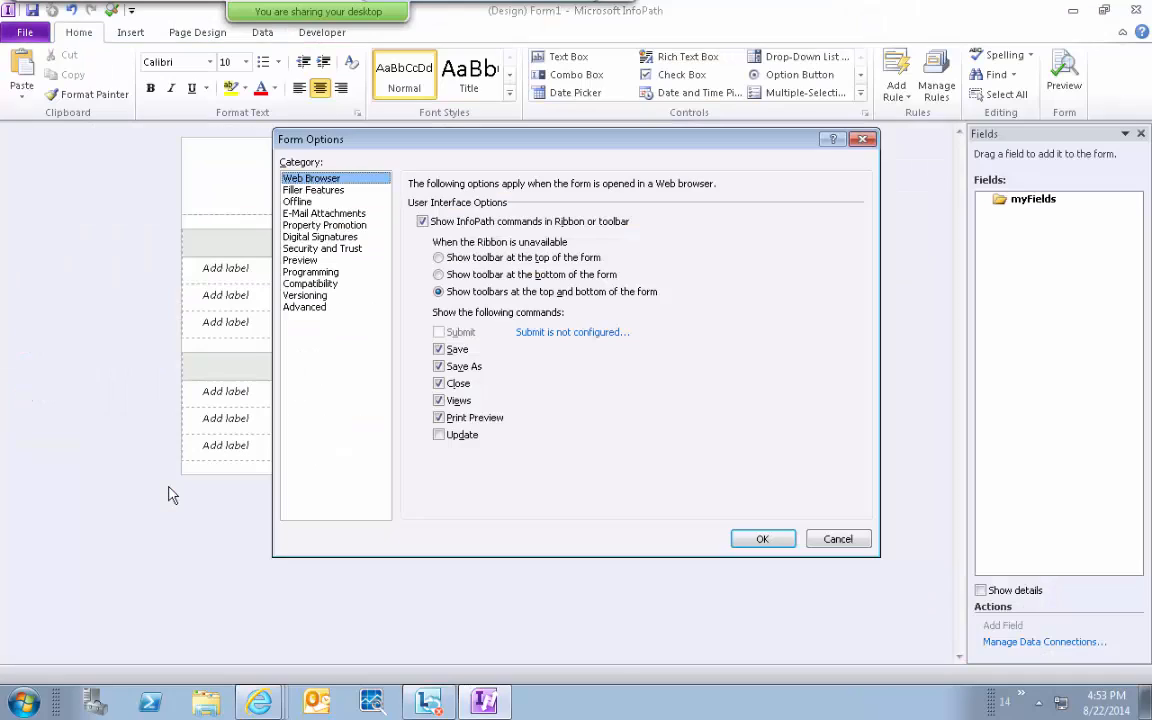
Show the Filler Features category to review the enabled form-filler features.
{"action": "left_click", "coordinate": [321, 197]}
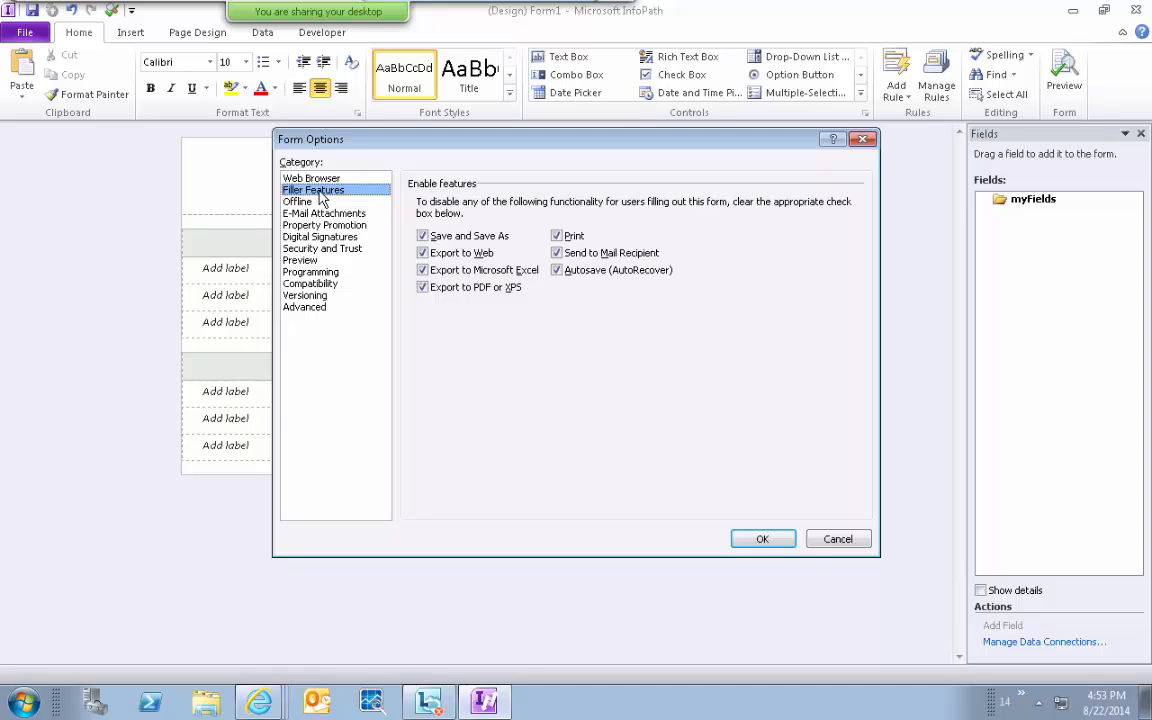
Search Start for 'infopa', dismiss the menu, and return Form Options to Web Browser settings.
{"action": "left_click", "coordinate": [23, 703]}
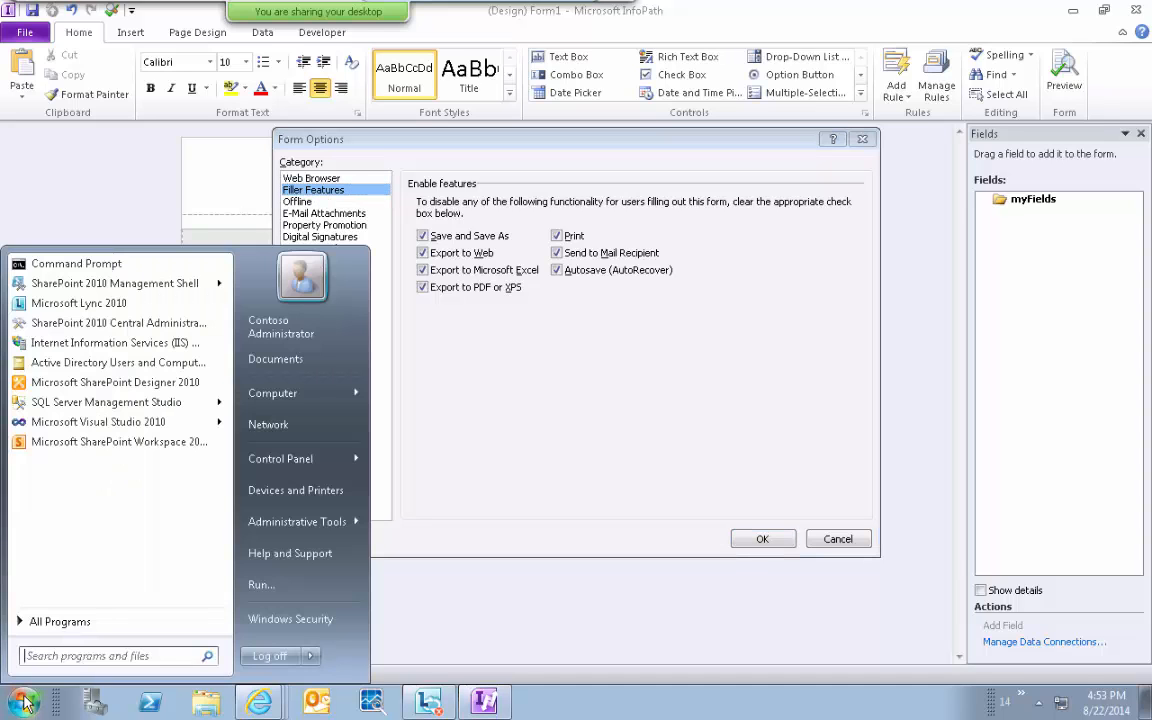
{"action": "type", "text": "infopa"}
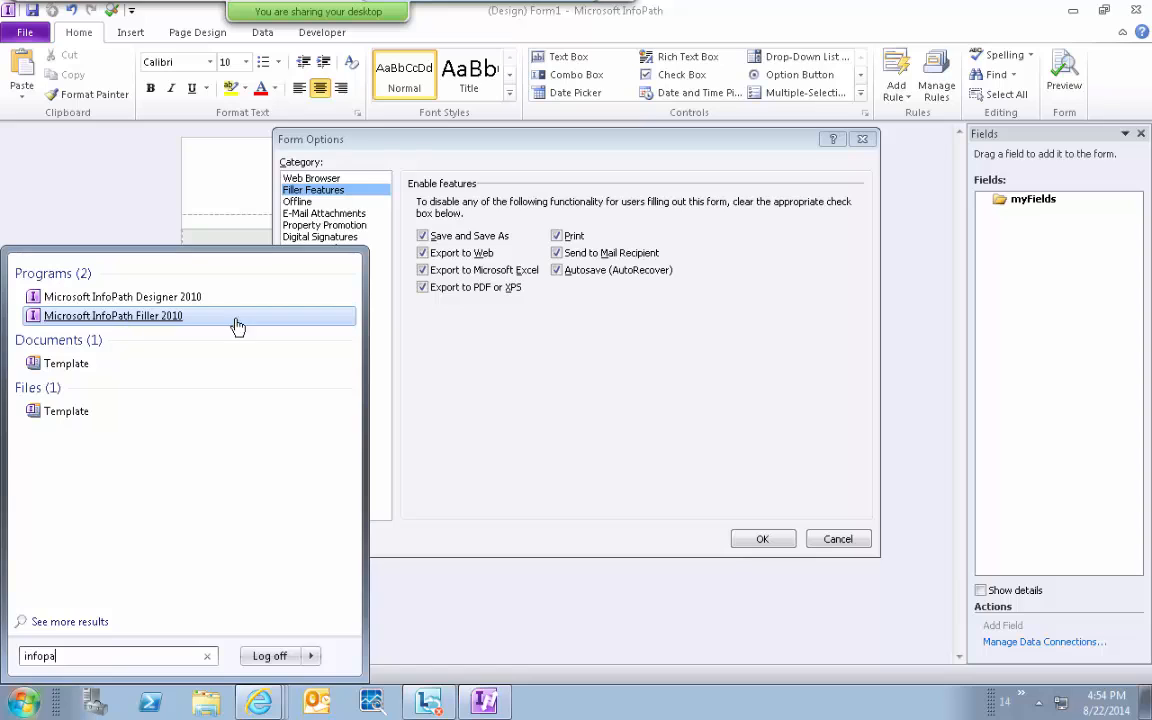
{"action": "left_click", "coordinate": [463, 356]}
{"action": "left_click", "coordinate": [329, 180]}
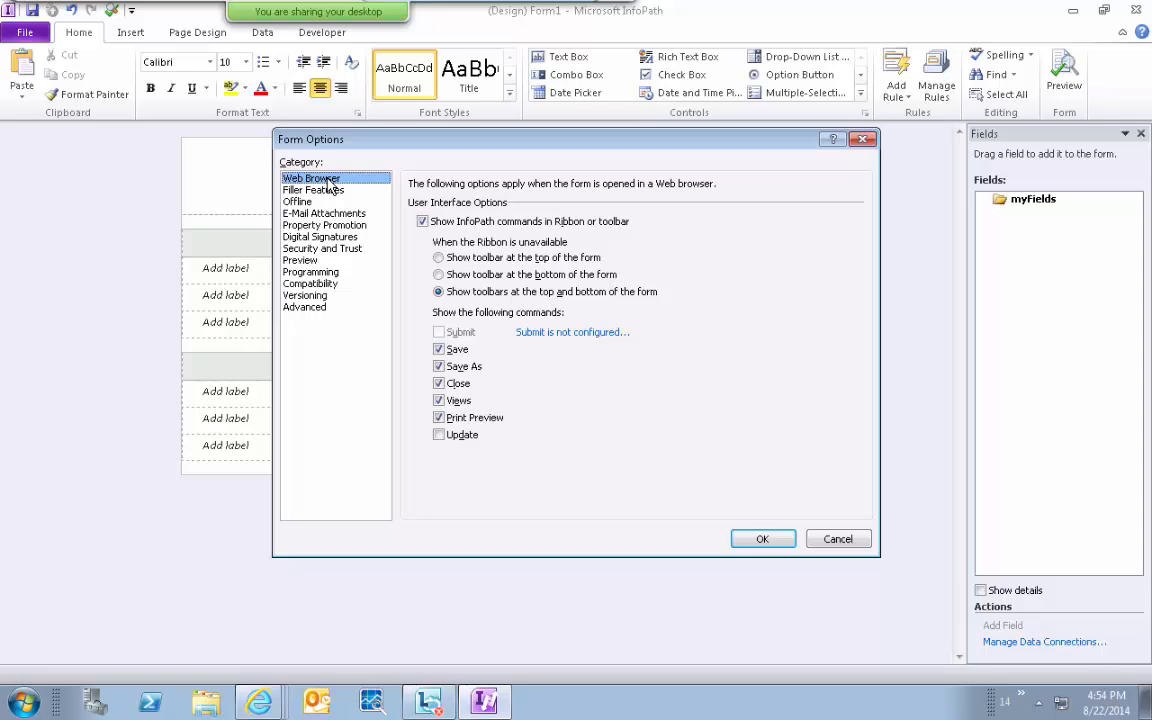
Toggle the browser Save command off and on, then view Offline, Versioning, Advanced and Compatibility settings.
{"action": "left_click", "coordinate": [439, 349]}
{"action": "left_click", "coordinate": [439, 349]}
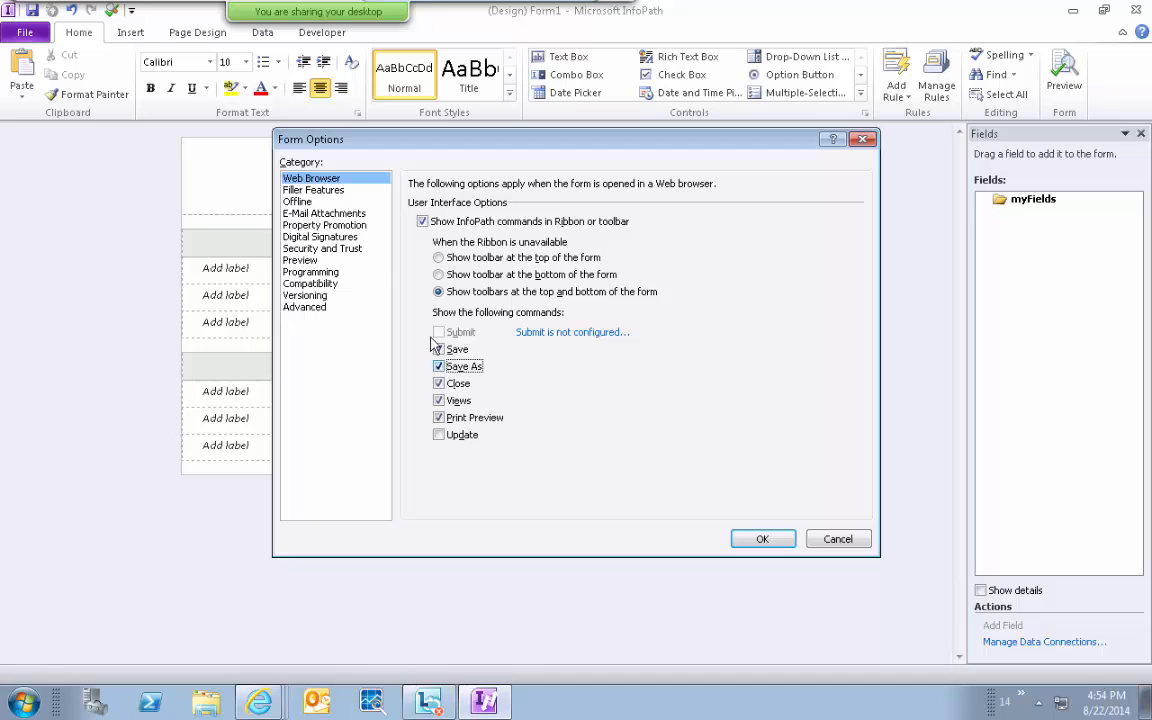
{"action": "left_click", "coordinate": [299, 203]}
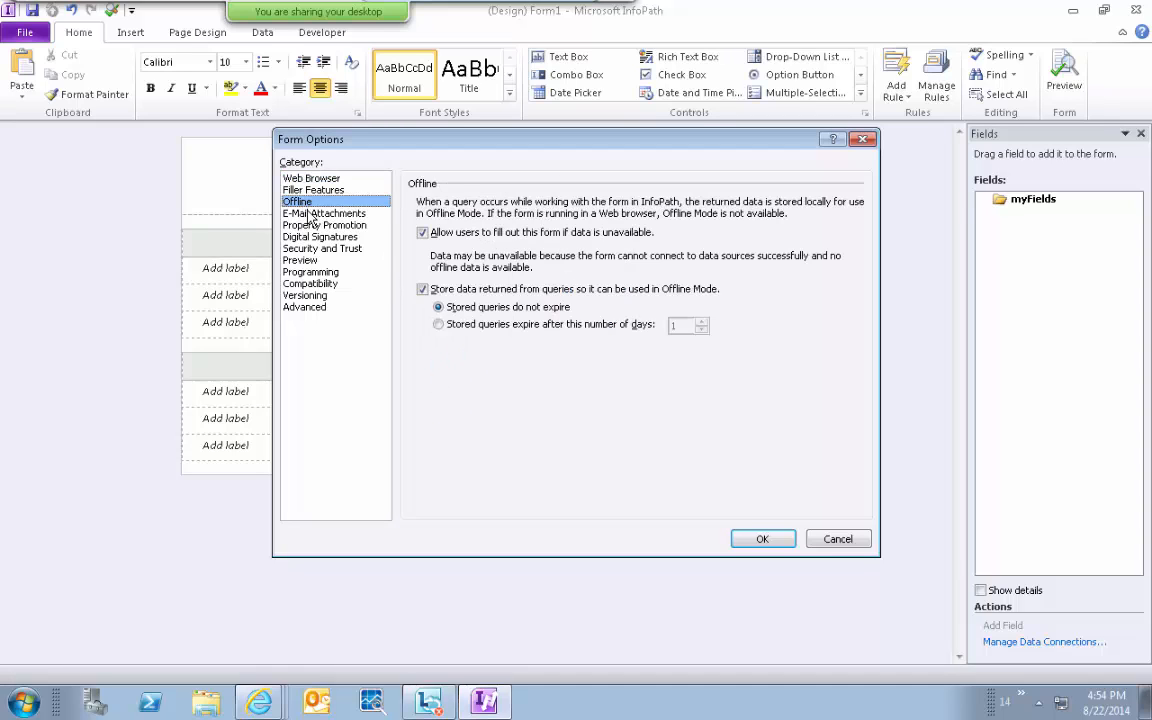
{"action": "left_click", "coordinate": [297, 213]}
{"action": "left_click", "coordinate": [318, 295]}
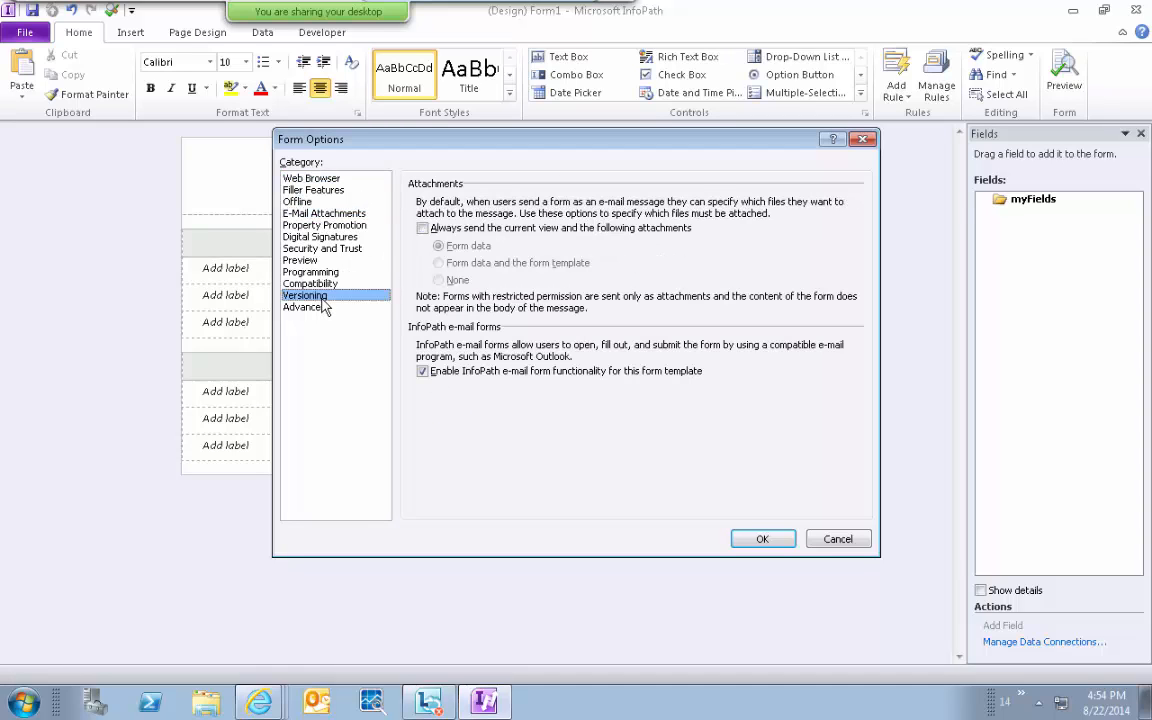
{"action": "left_click", "coordinate": [319, 308]}
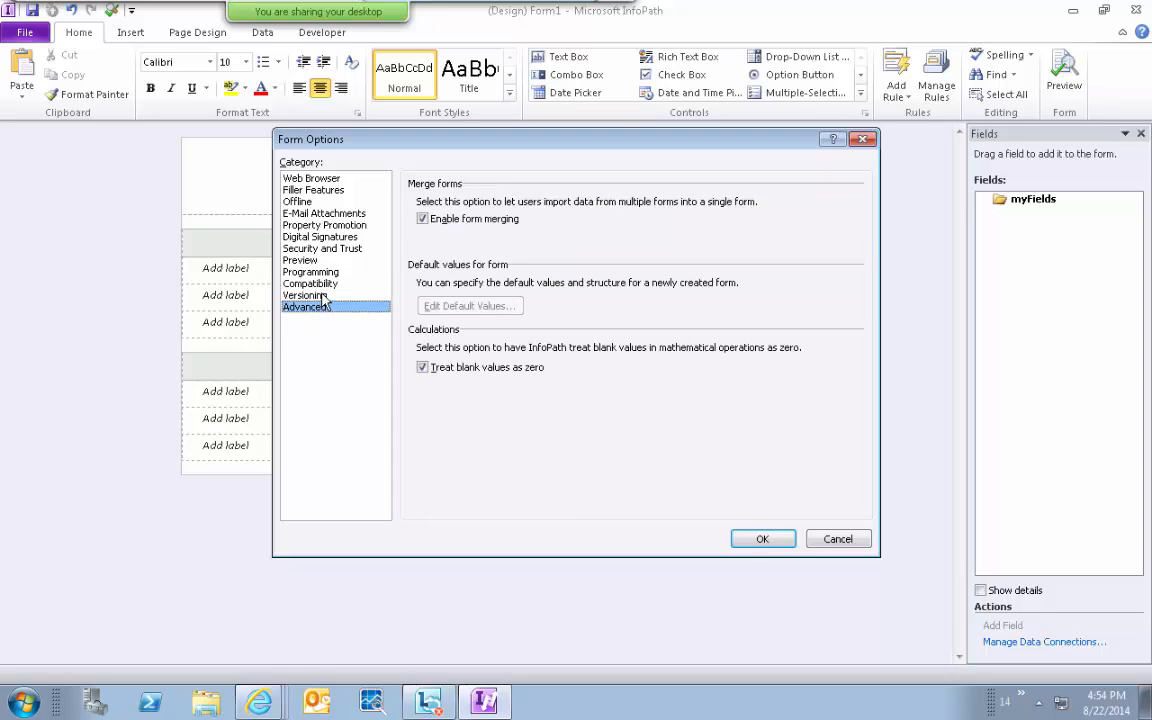
{"action": "left_click", "coordinate": [312, 295]}
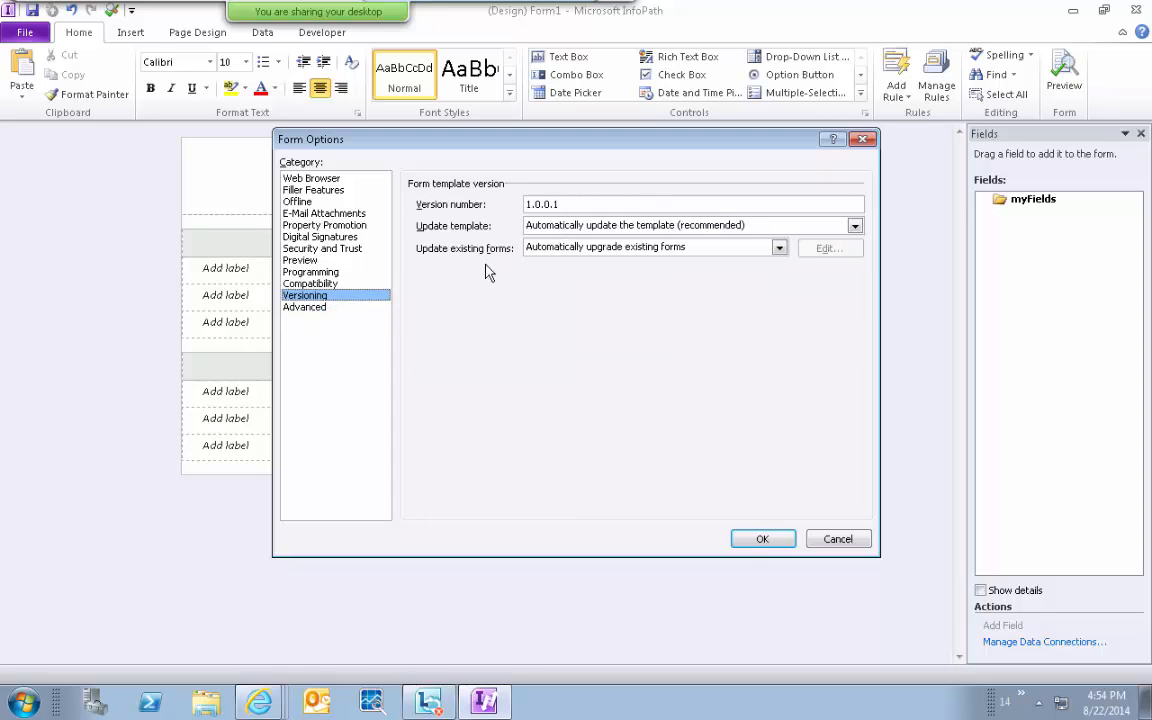
{"action": "left_click", "coordinate": [329, 309]}
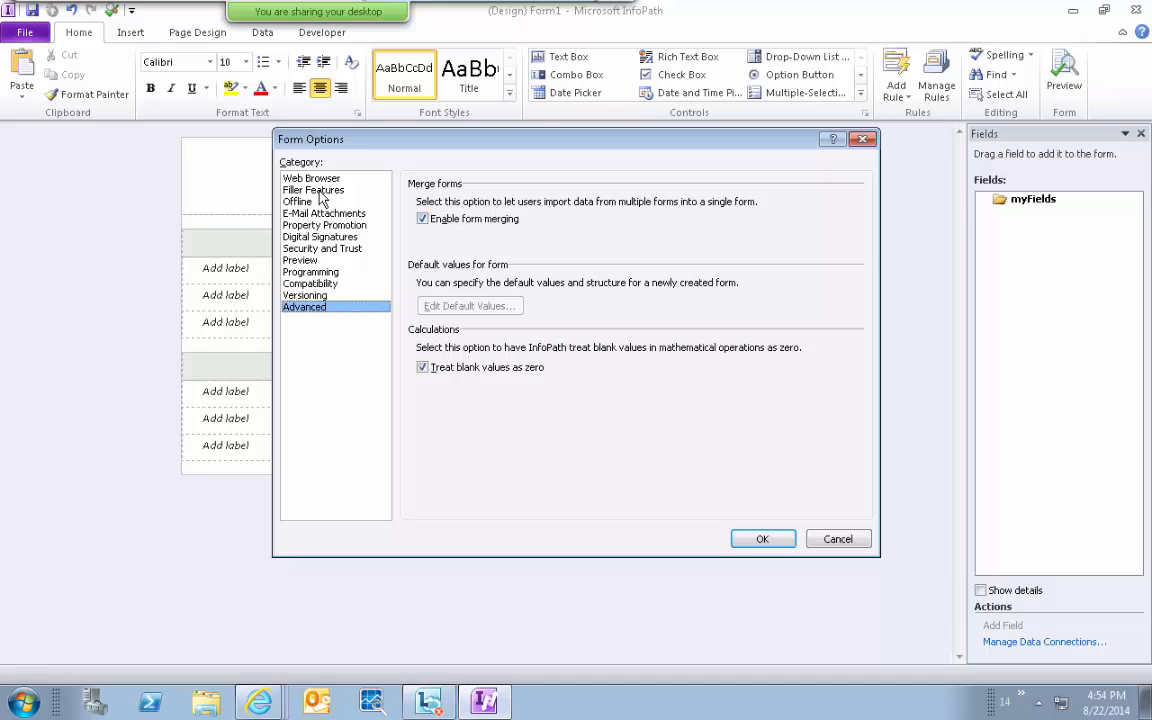
{"action": "left_click", "coordinate": [350, 287]}
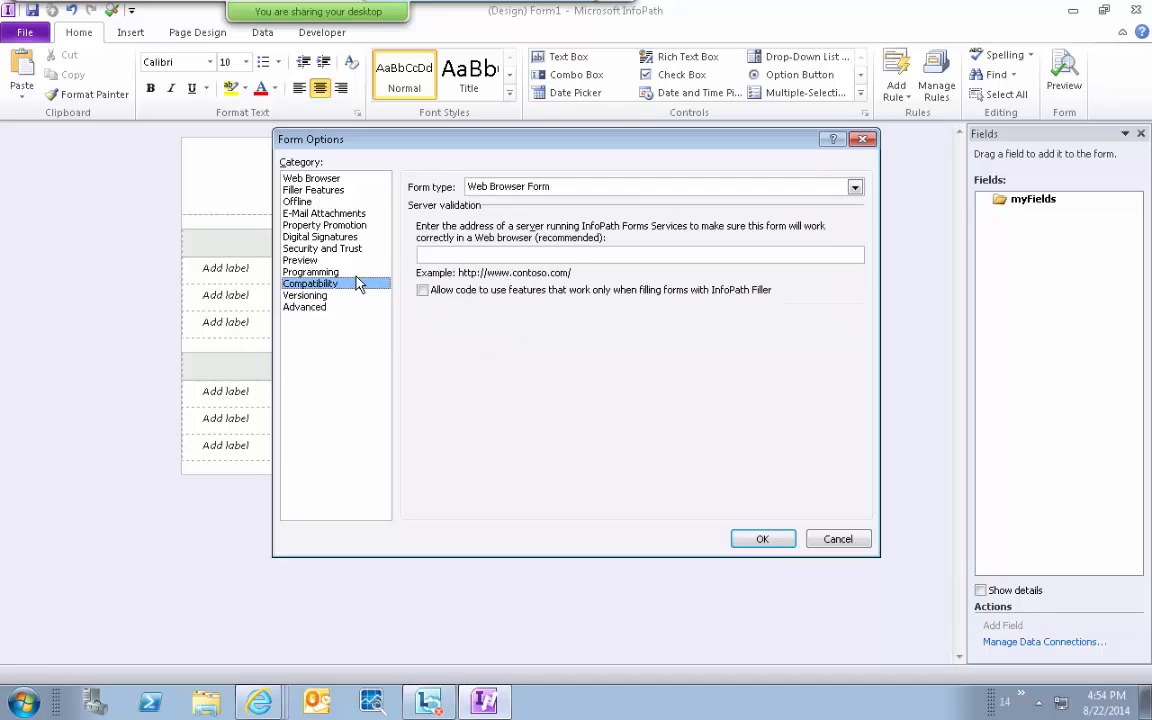
Step up through the categories via Digital Signatures and Filler Features back to Web Browser.
{"action": "left_click", "coordinate": [365, 272]}
{"action": "left_click", "coordinate": [367, 260]}
{"action": "left_click", "coordinate": [368, 248]}
{"action": "left_click", "coordinate": [367, 237]}
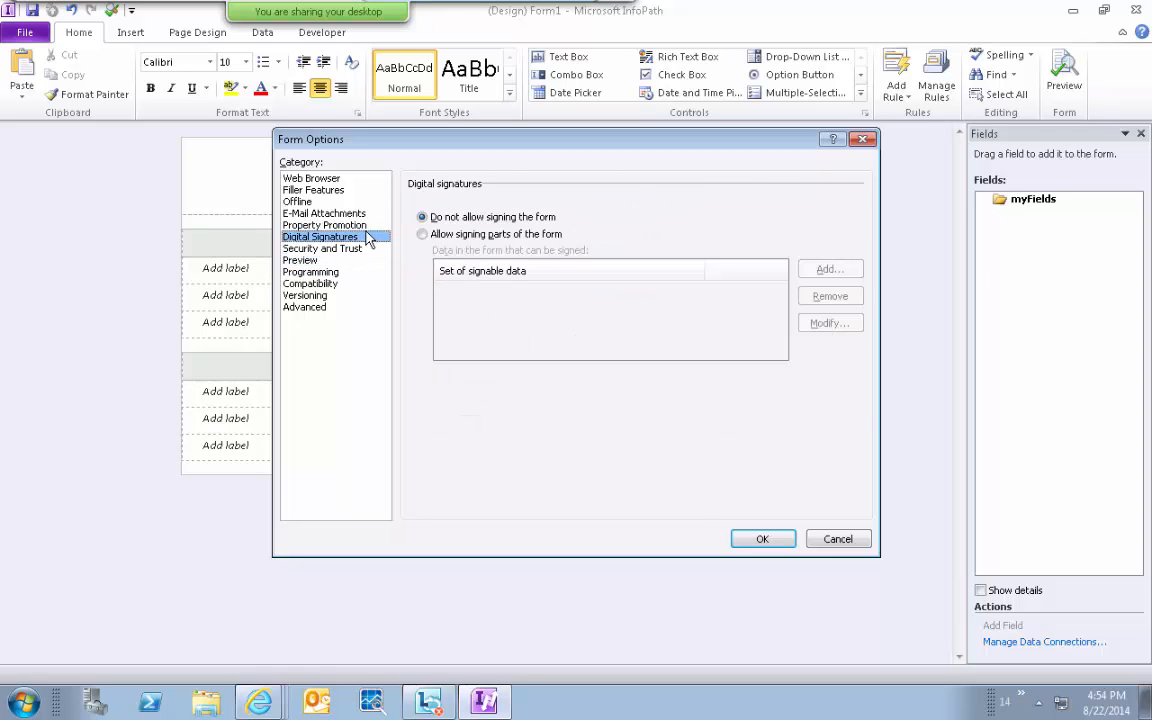
{"action": "left_click", "coordinate": [366, 225]}
{"action": "left_click", "coordinate": [366, 213]}
{"action": "left_click", "coordinate": [365, 202]}
{"action": "left_click", "coordinate": [364, 191]}
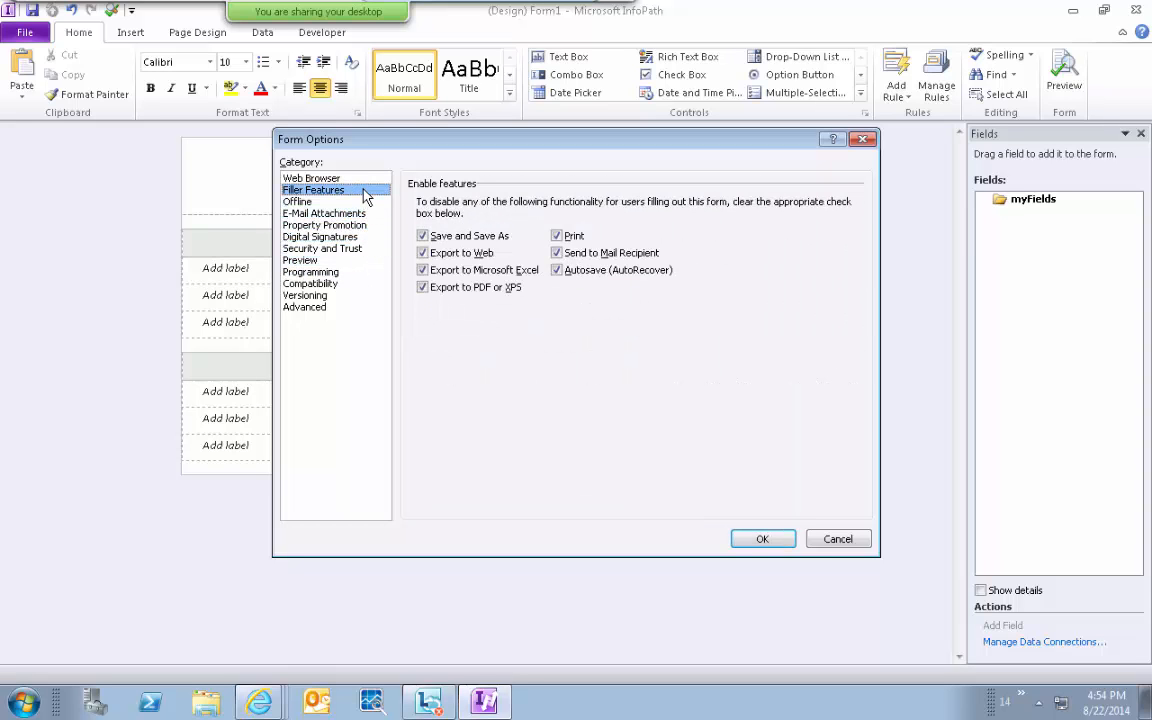
{"action": "key", "text": "Up"}
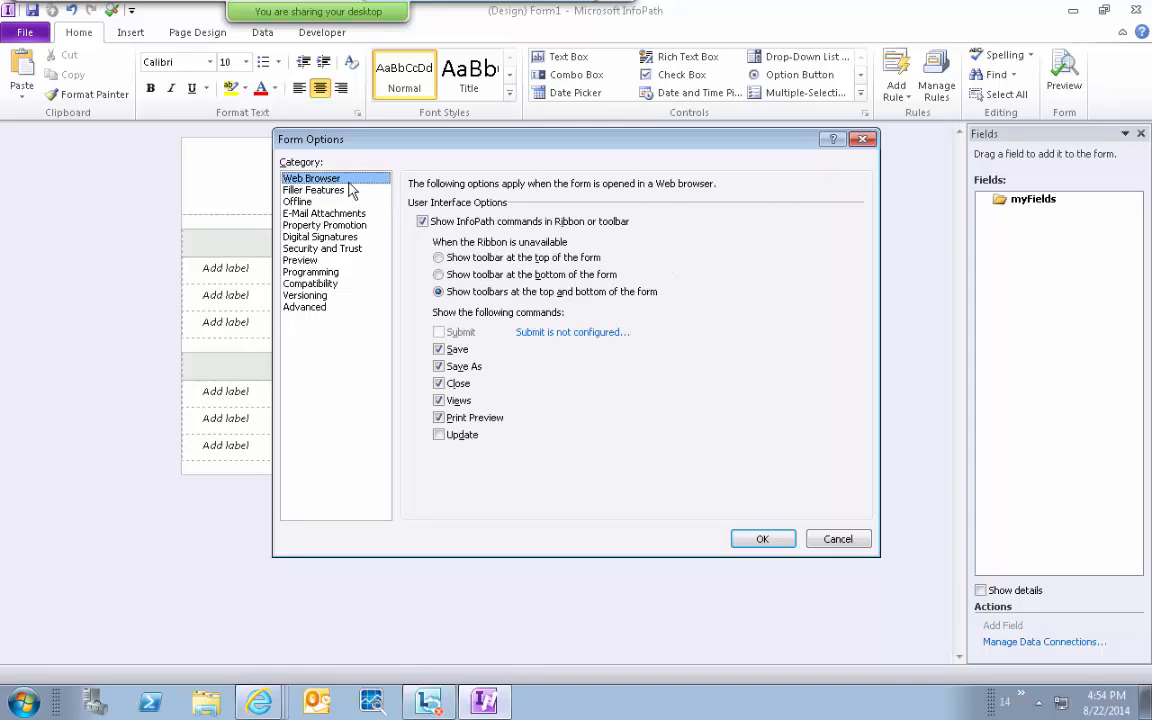
Read and dismiss the submit-not-configured message, cancel Form Options, and reopen the Info page.
{"action": "left_click", "coordinate": [568, 333]}
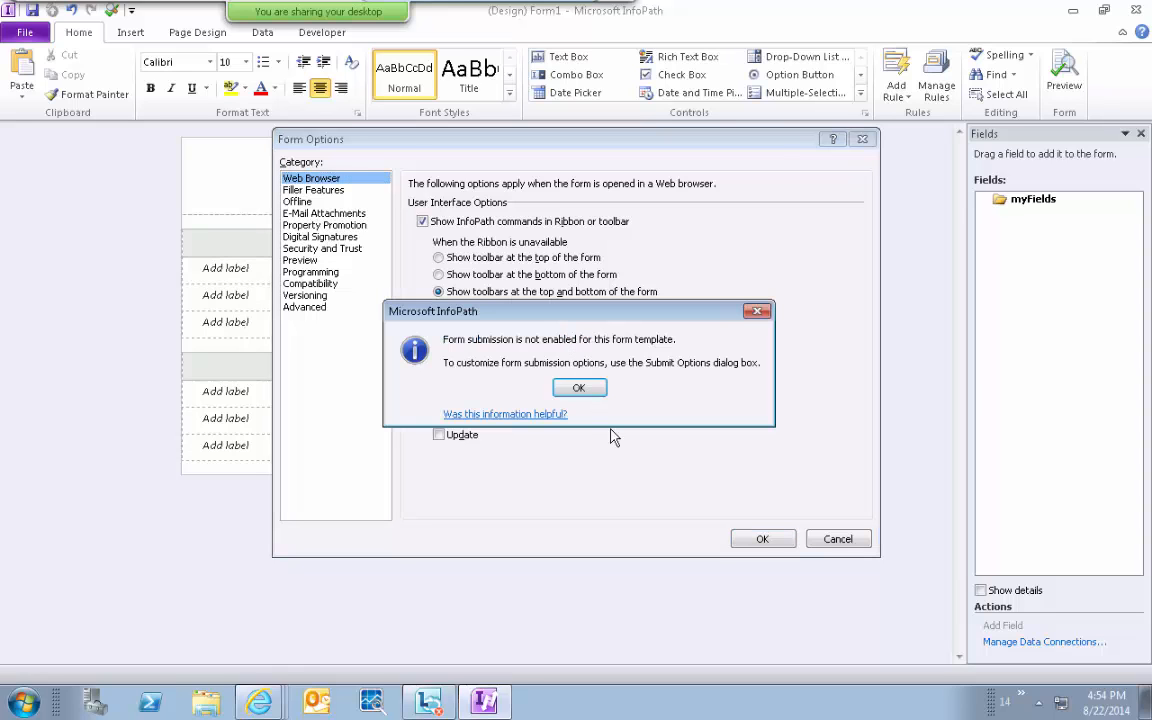
{"action": "left_click", "coordinate": [576, 389]}
{"action": "left_click", "coordinate": [838, 539]}
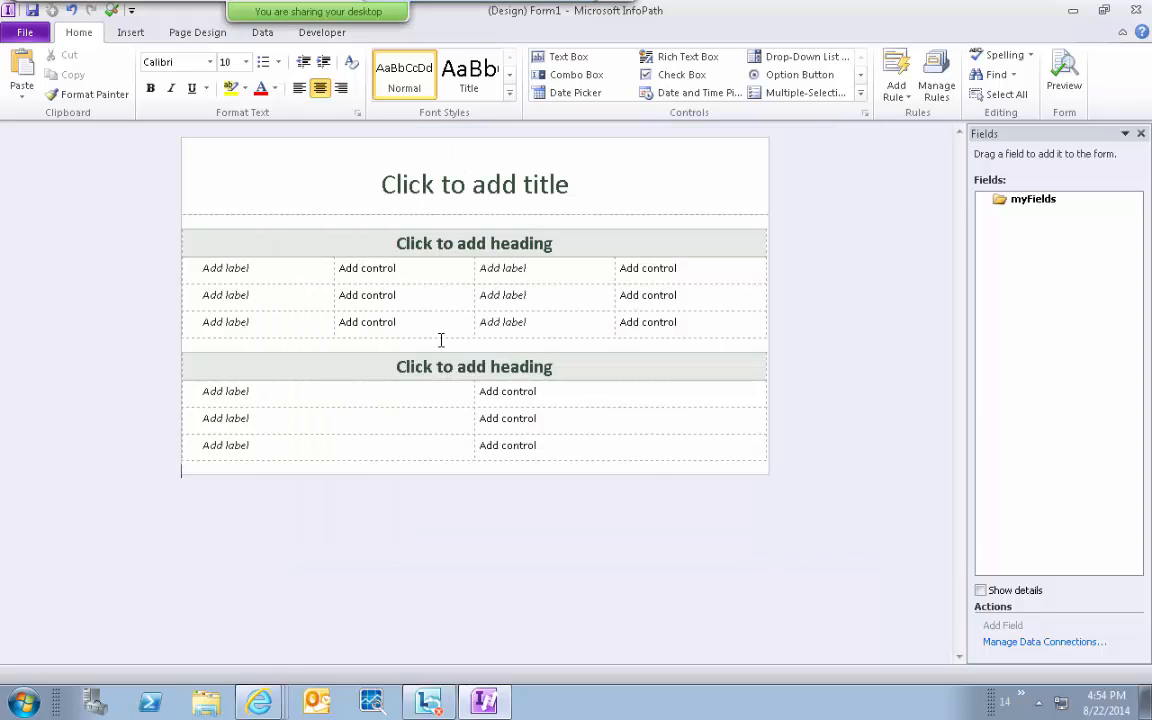
{"action": "left_click", "coordinate": [28, 34]}
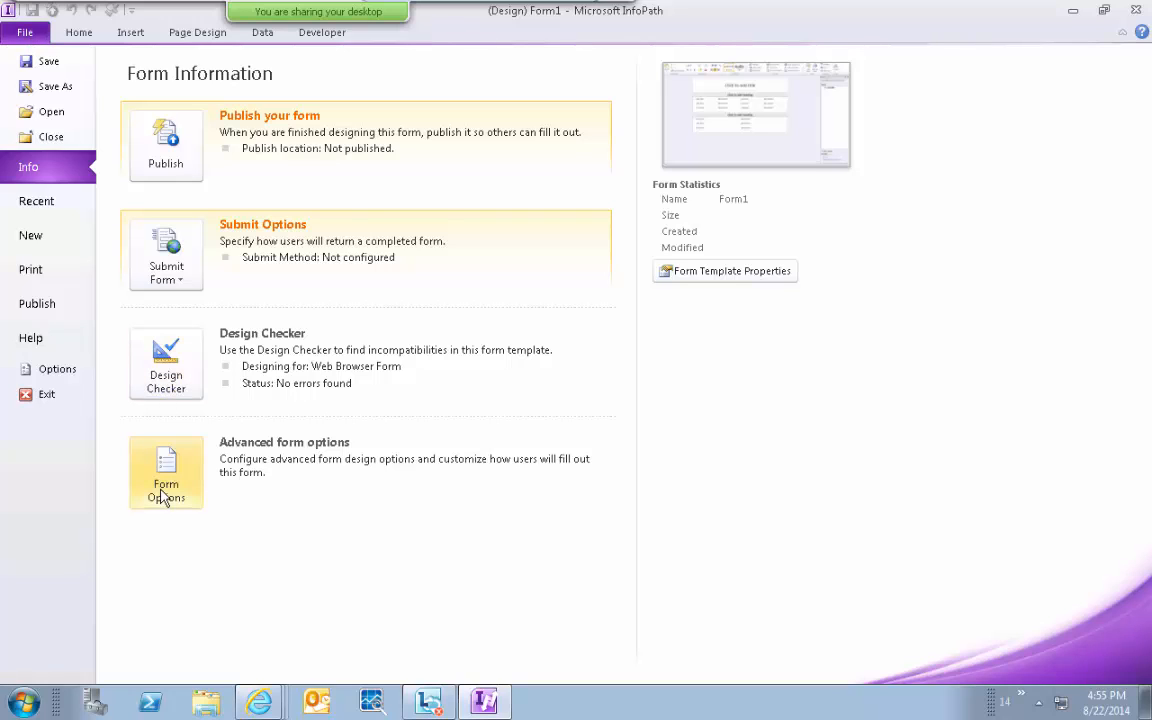
Close Form1 without saving, return to the designer, then switch to the InfoPath how-to PDF.
{"action": "left_click", "coordinate": [52, 137]}
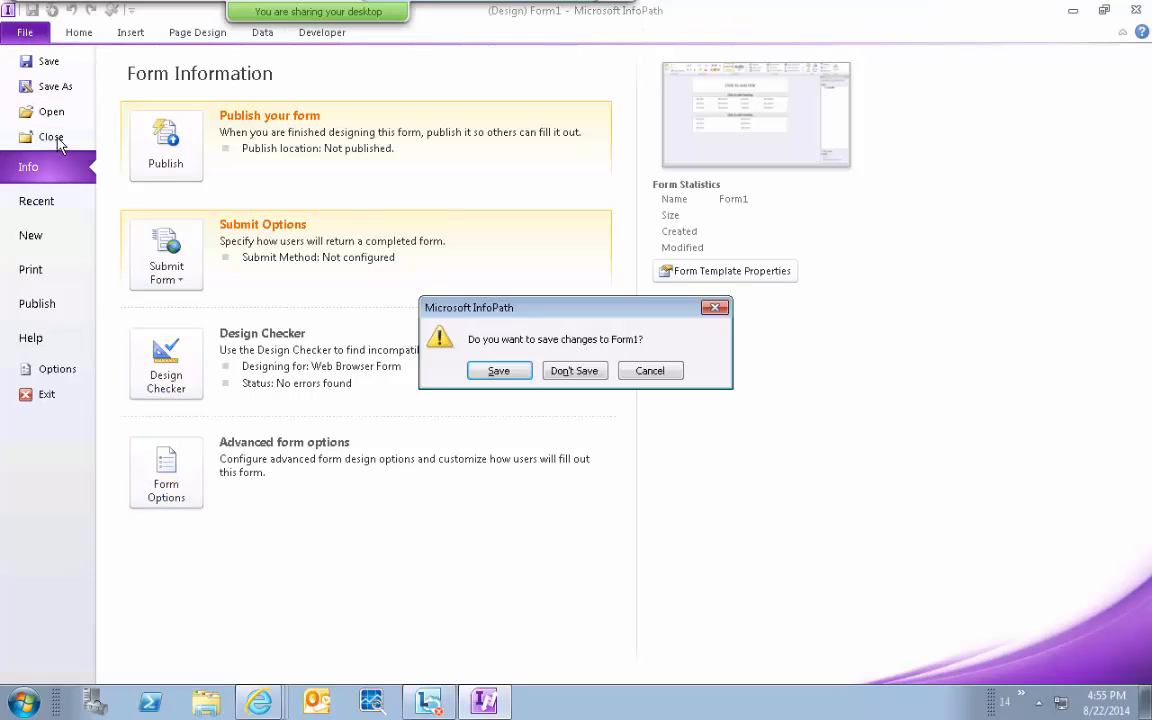
{"action": "left_click", "coordinate": [562, 373]}
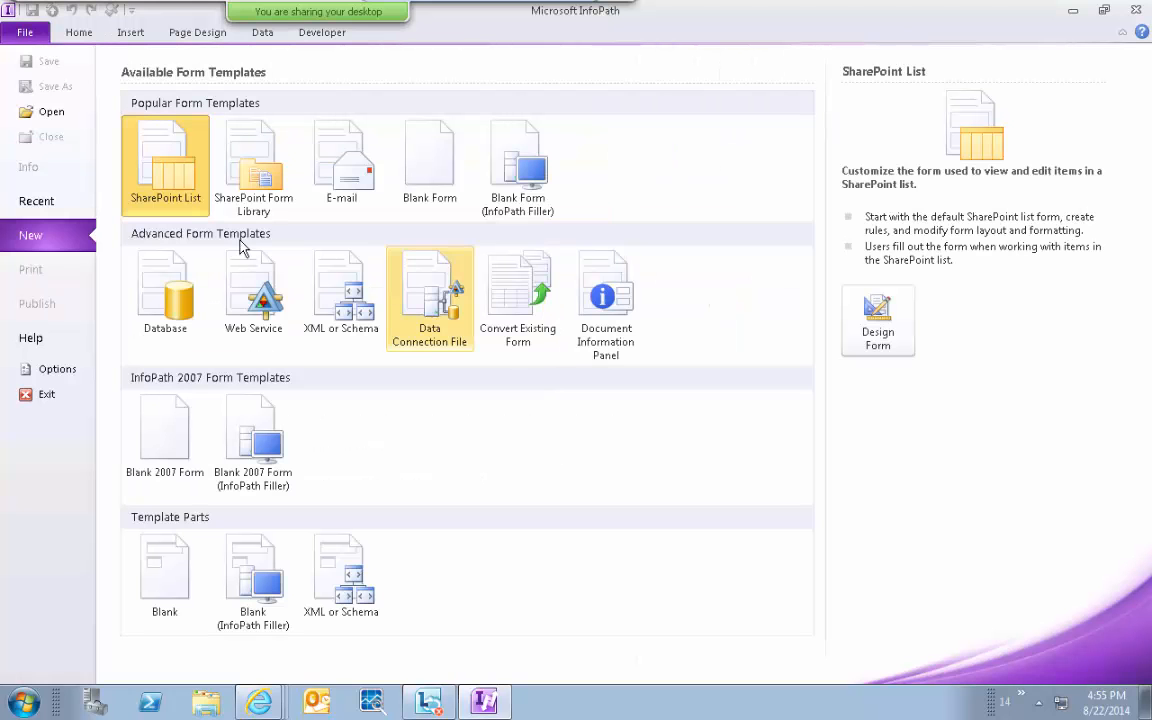
{"action": "left_click", "coordinate": [22, 33]}
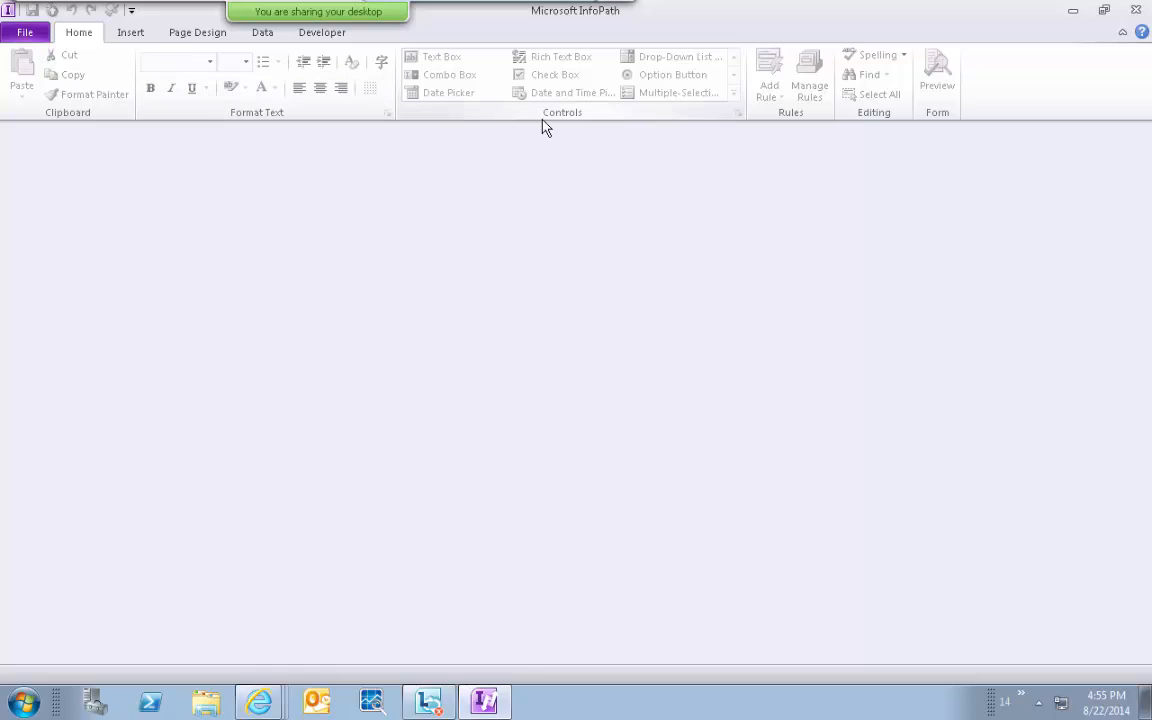
{"action": "left_click", "coordinate": [682, 11]}
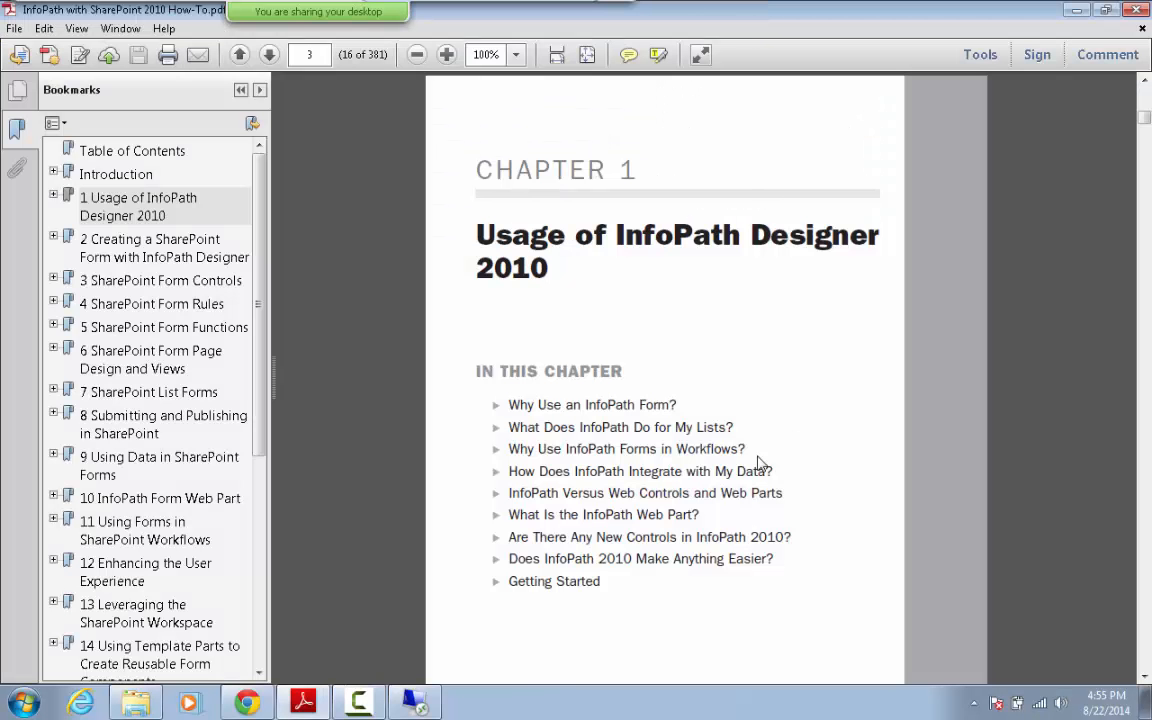
{"action": "left_click", "coordinate": [410, 697]}
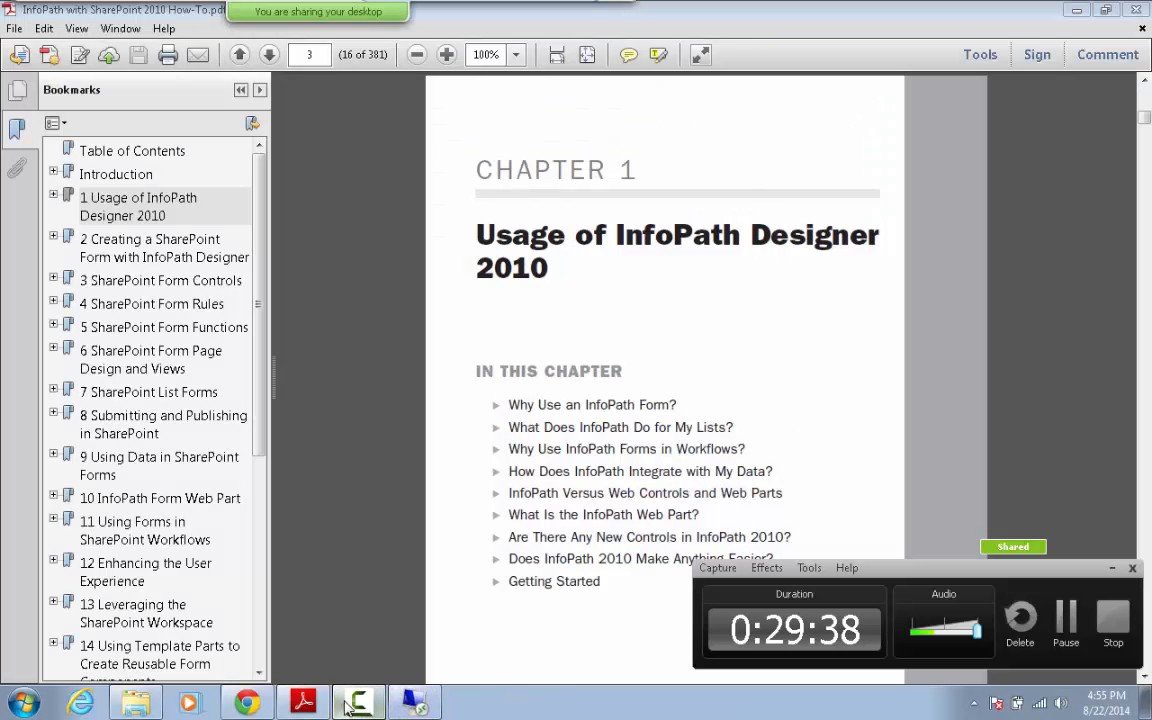
{"action": "left_click", "coordinate": [1067, 617]}
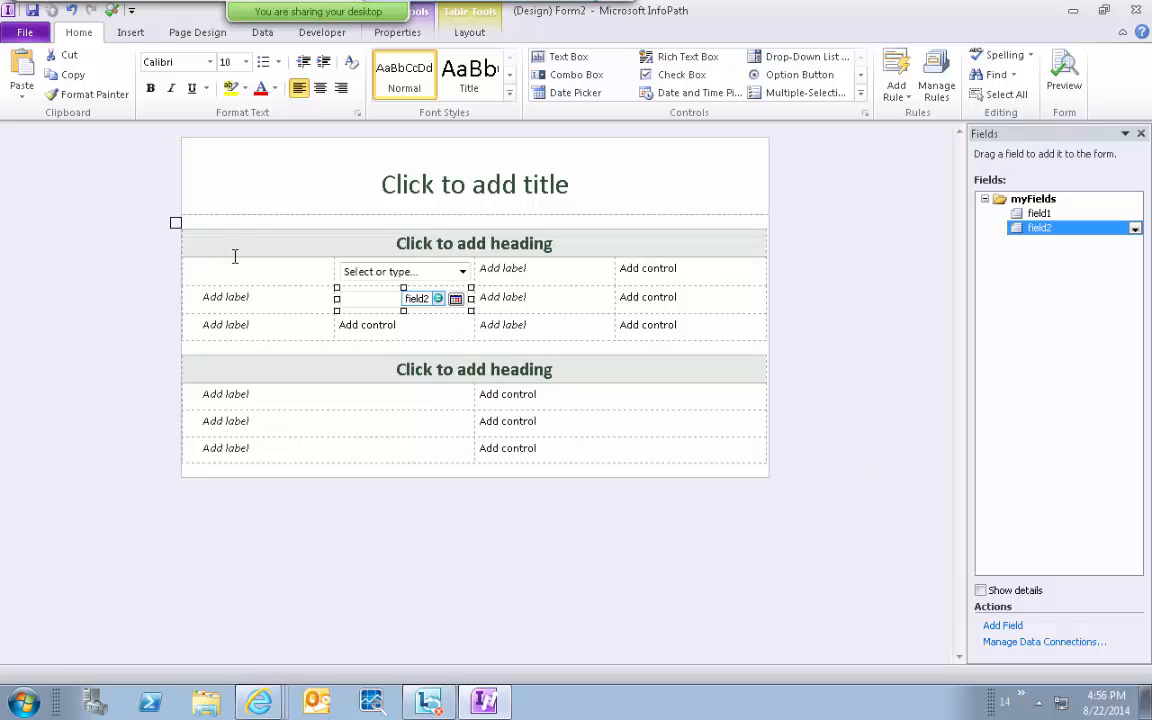
Close the Form2 design from the File menu's Backstage view.
{"action": "left_click", "coordinate": [22, 32]}
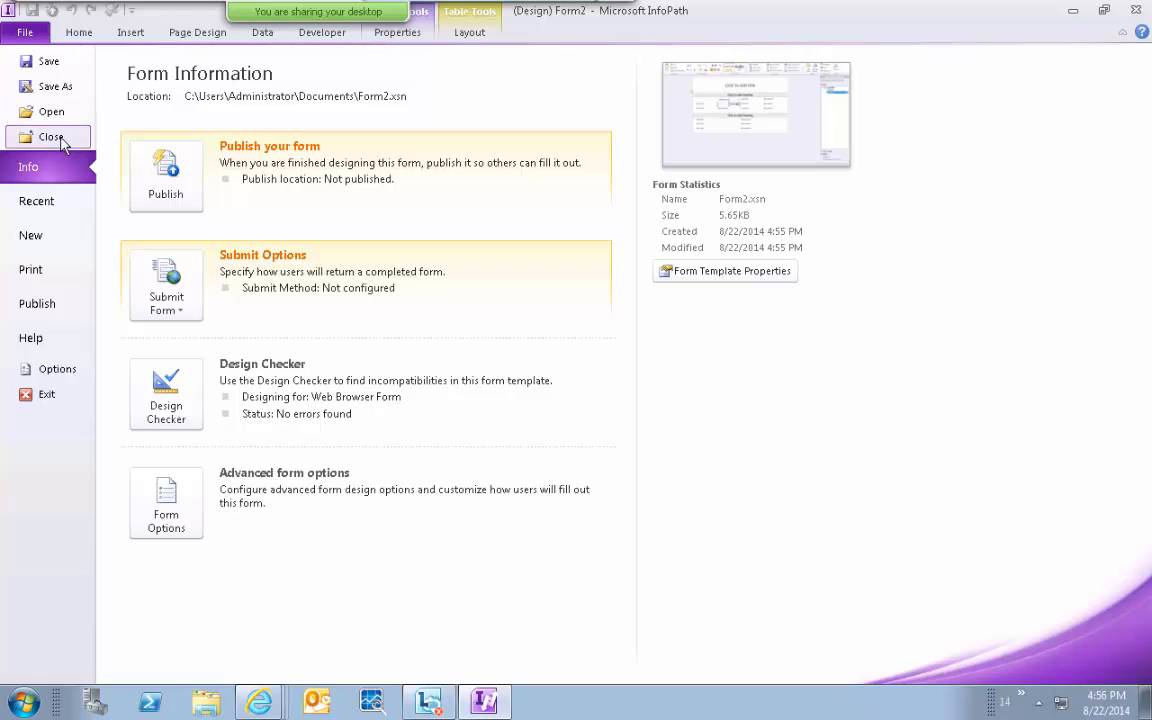
{"action": "left_click", "coordinate": [60, 142]}
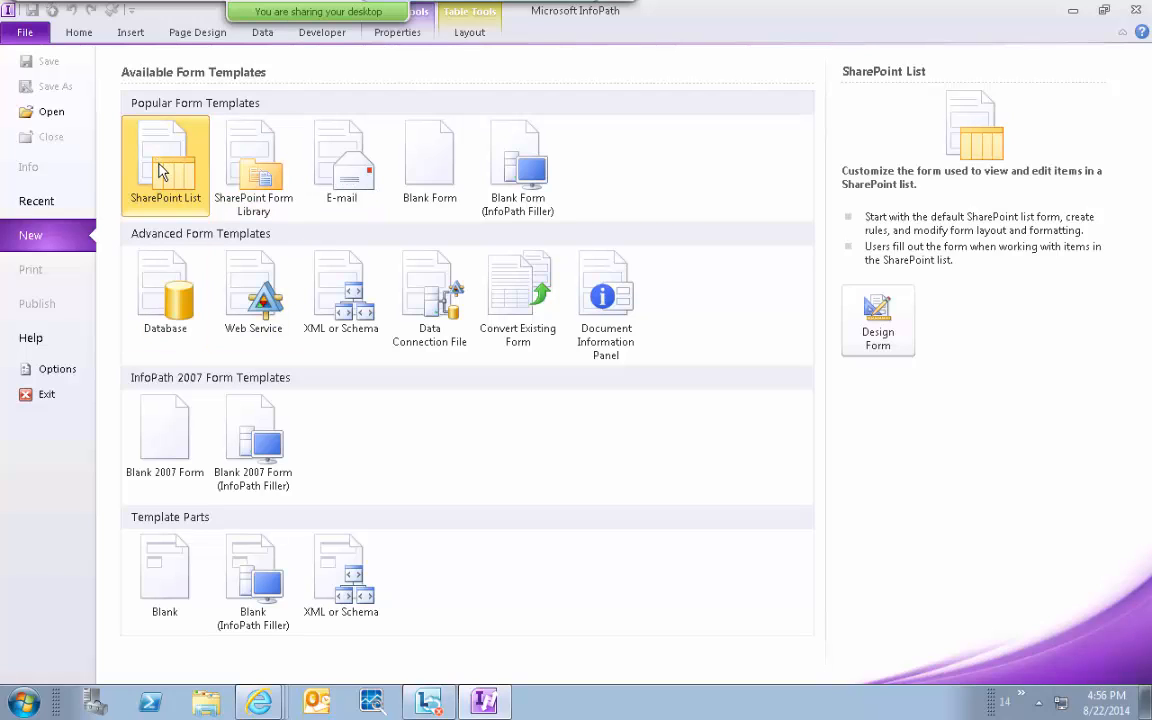
Open a blank Form3 from the SharePoint Form Library template.
{"action": "double_click", "coordinate": [268, 168]}
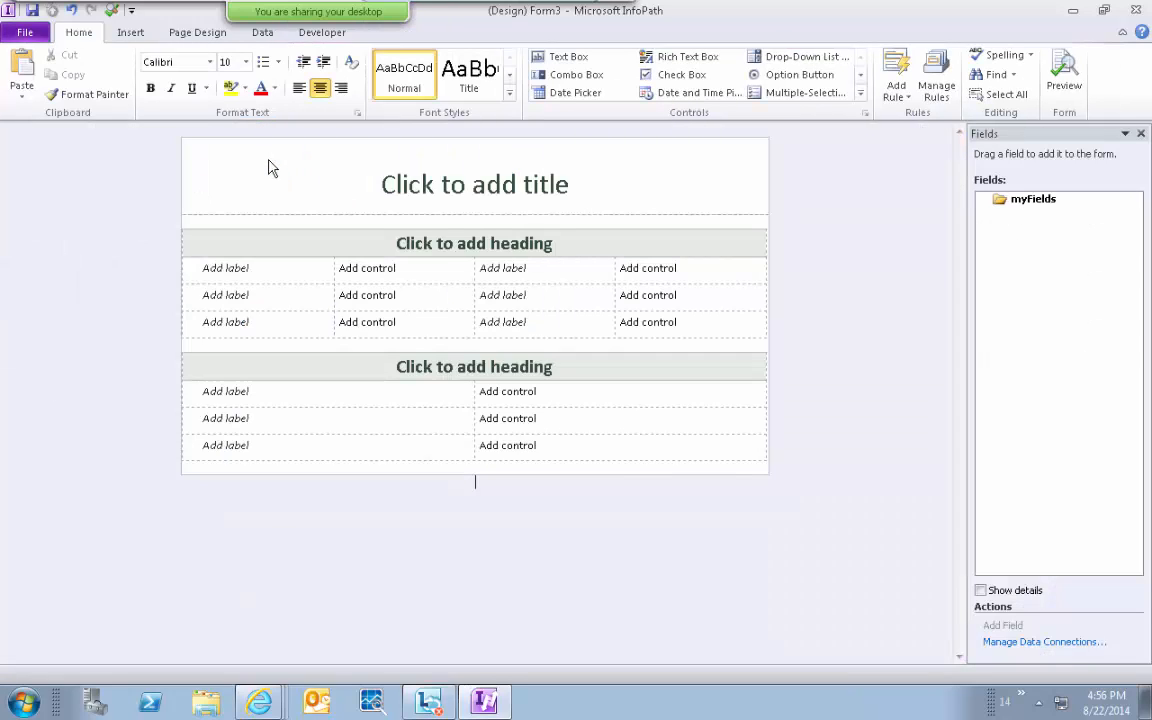
Title the first section 'Student Courses' and add a First Name label with a text box.
{"action": "left_click", "coordinate": [397, 243]}
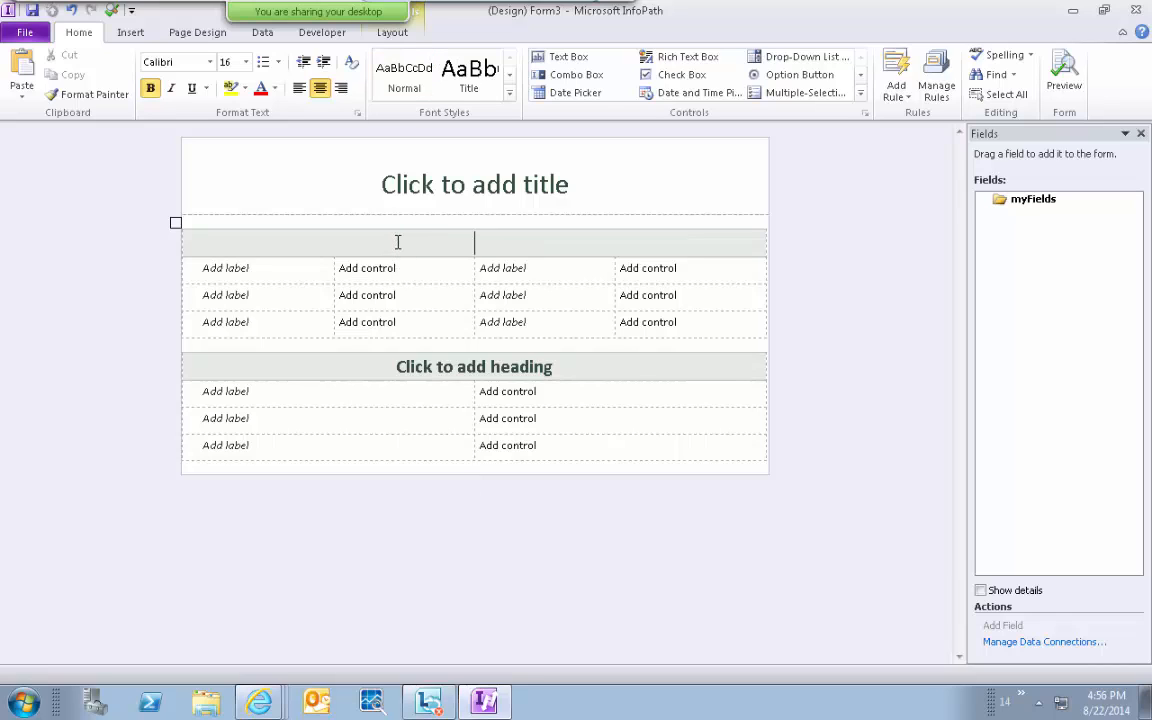
{"action": "type", "text": "Student Courses"}
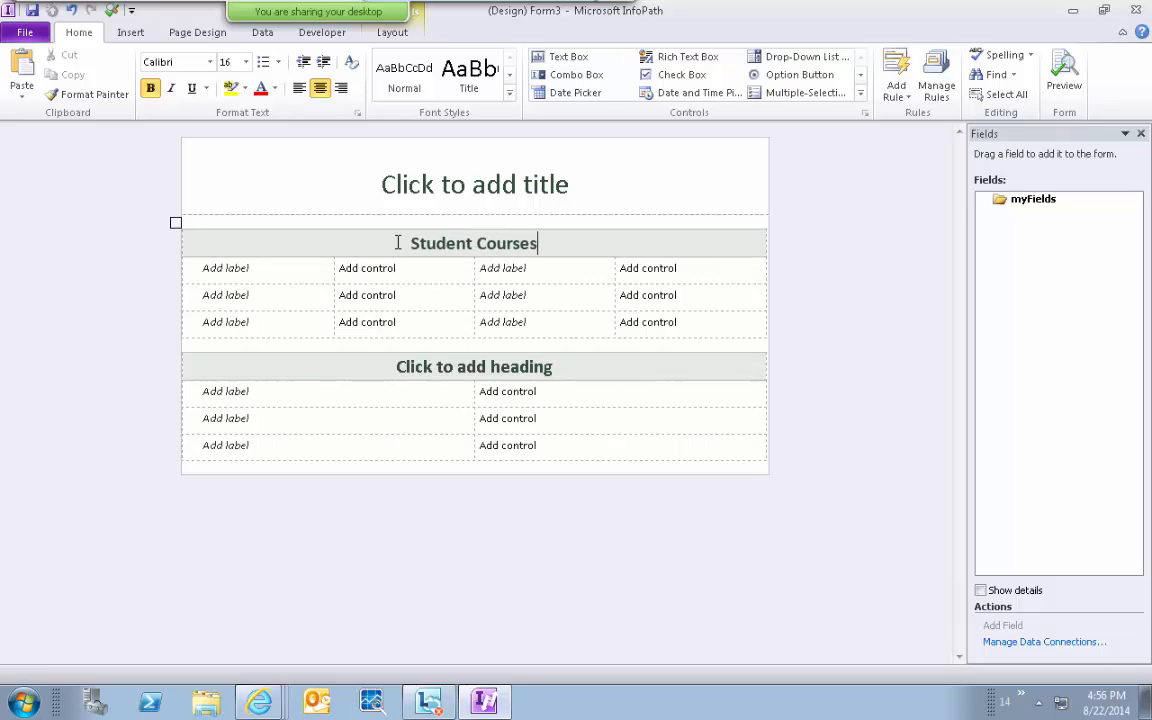
{"action": "left_click", "coordinate": [342, 268]}
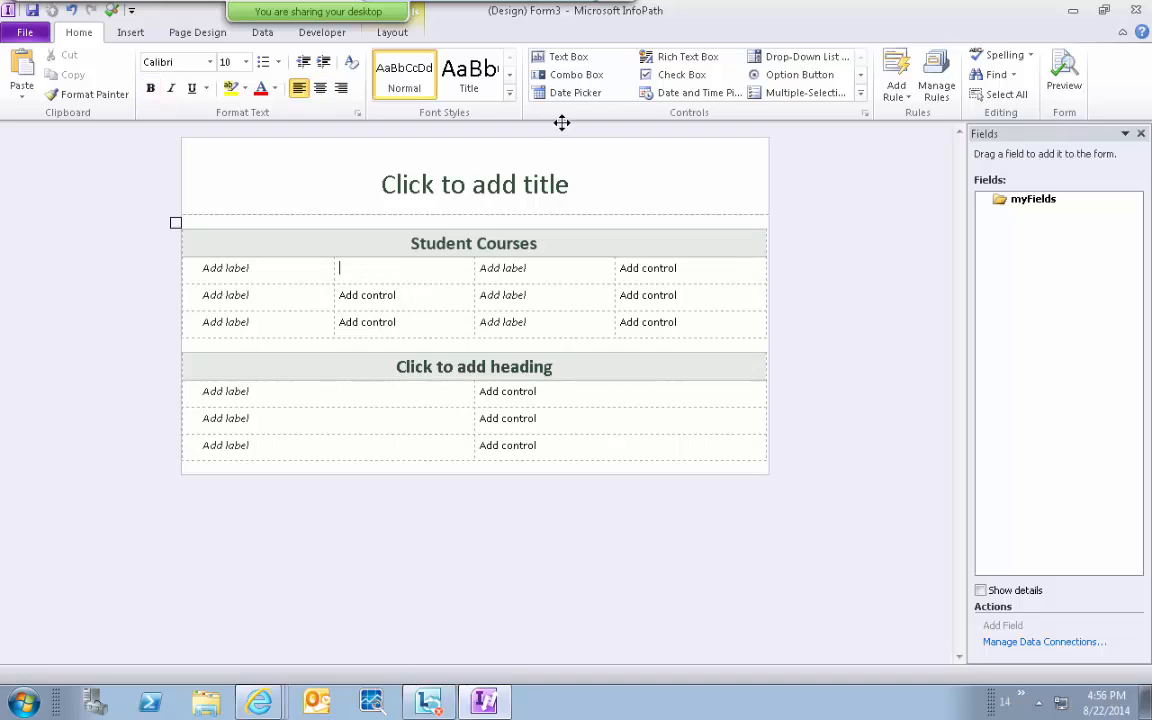
{"action": "left_click", "coordinate": [571, 61]}
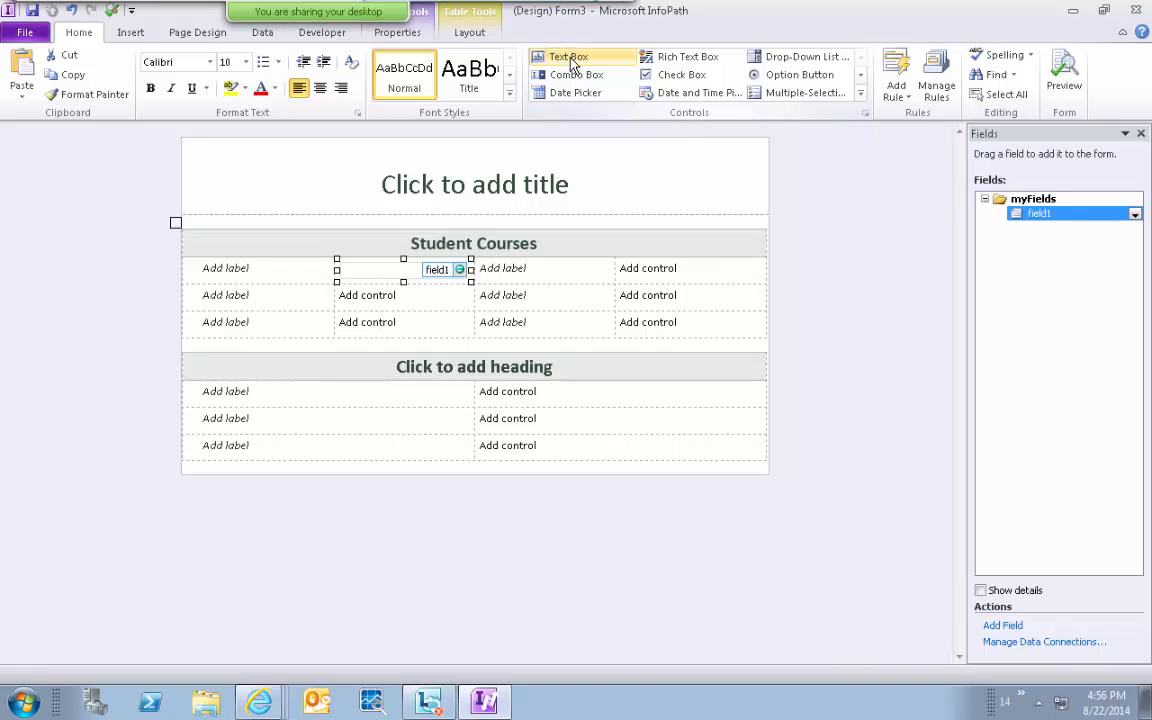
{"action": "left_click", "coordinate": [211, 268]}
{"action": "type", "text": "First"}
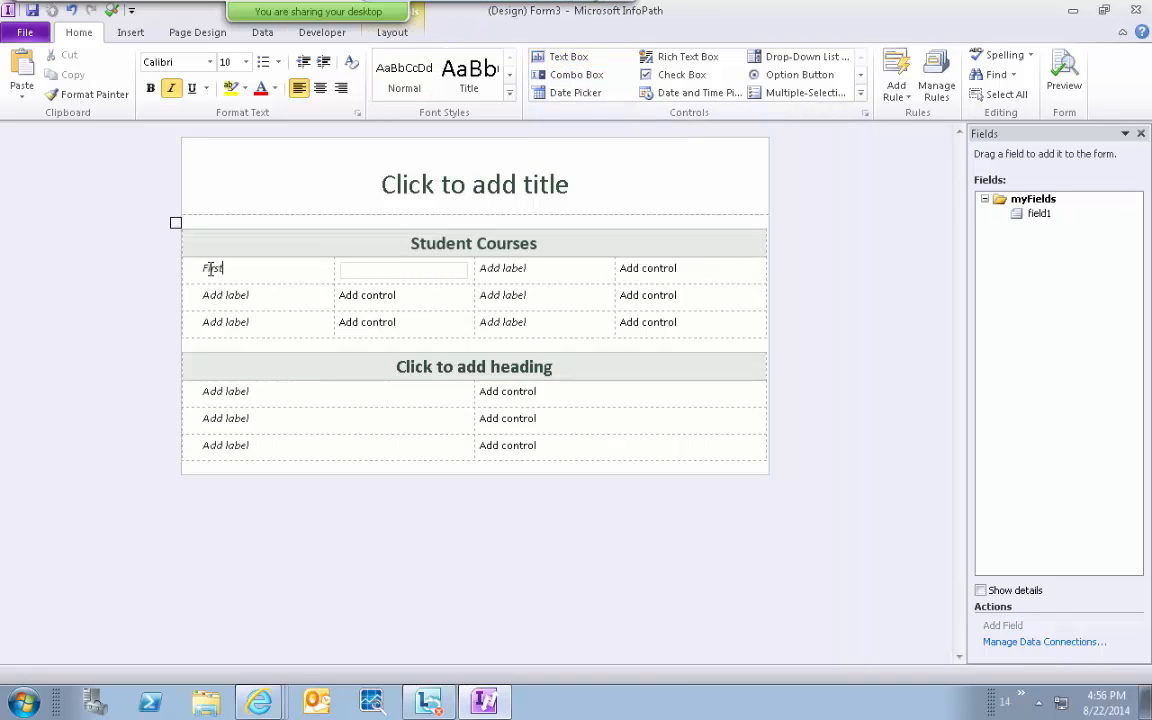
{"action": "type", "text": " Name"}
Add a 'Last Name' label with a text box placed beside it.
{"action": "left_click", "coordinate": [550, 270]}
{"action": "type", "text": "Last Name"}
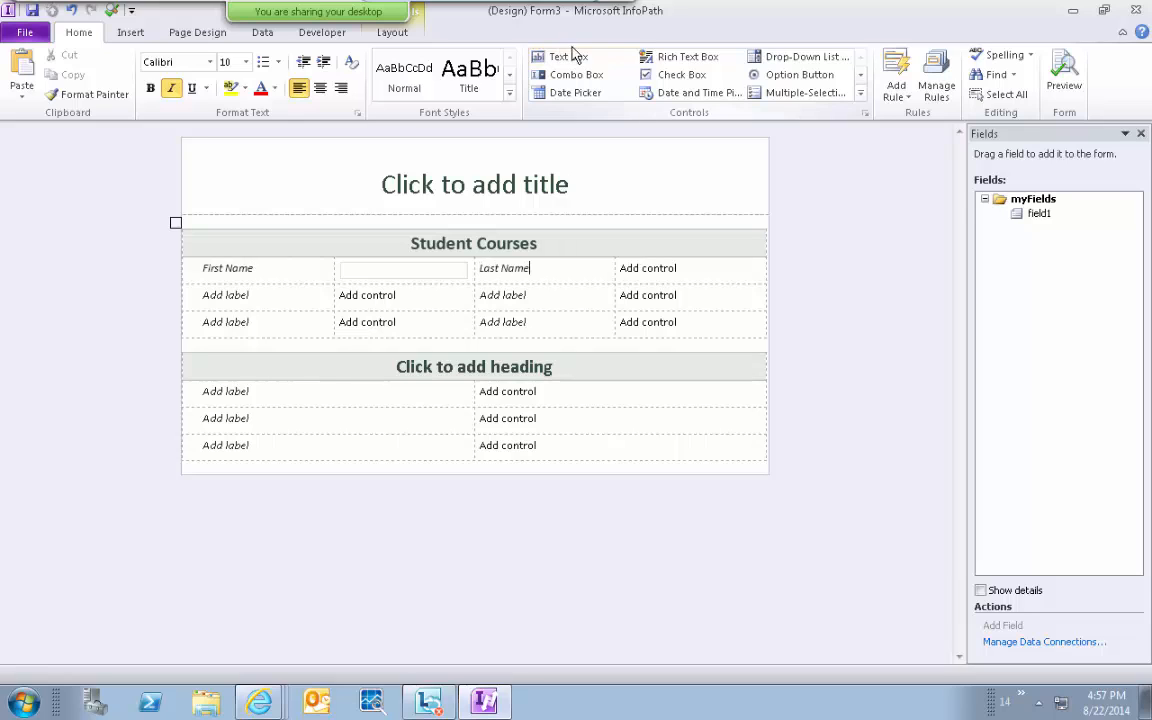
{"action": "left_click", "coordinate": [583, 62]}
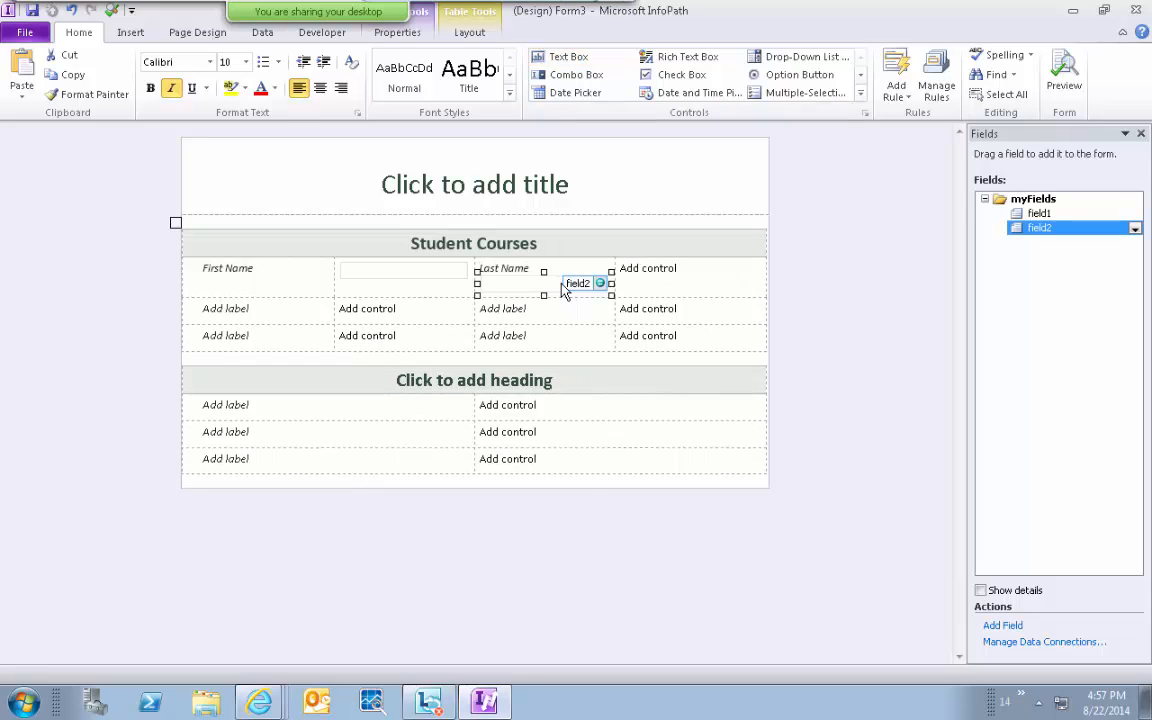
{"action": "left_click_drag", "start_coordinate": [565, 286], "coordinate": [651, 285]}
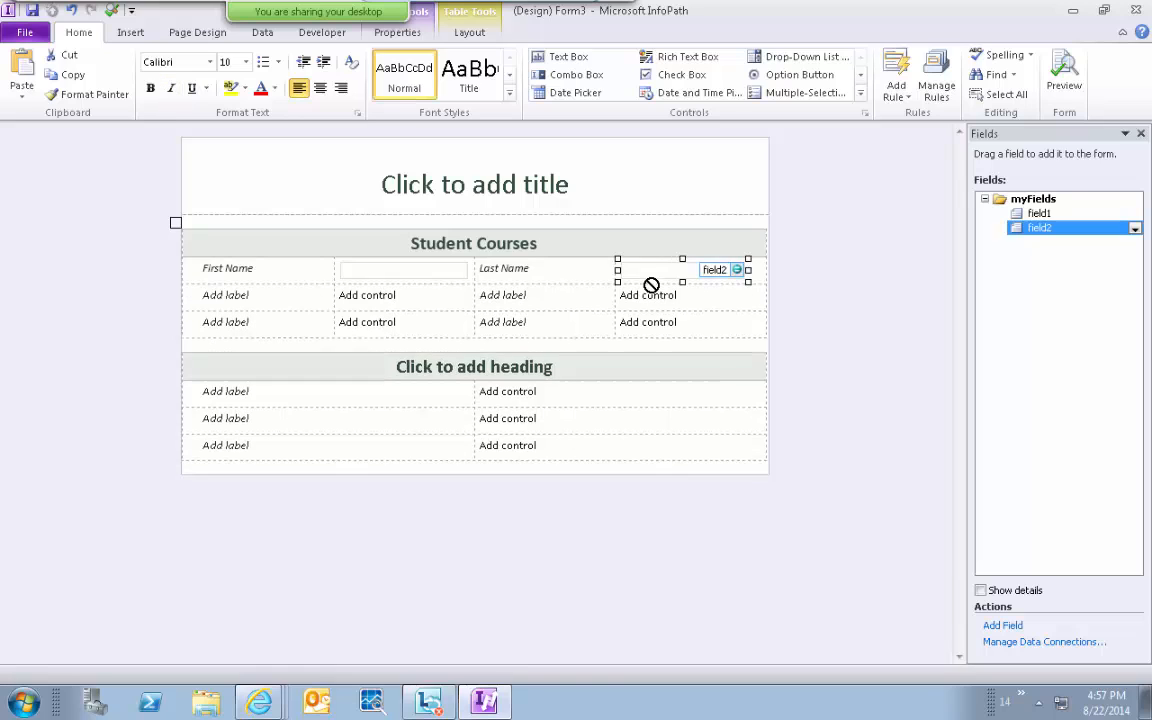
{"action": "left_click", "coordinate": [1042, 215]}
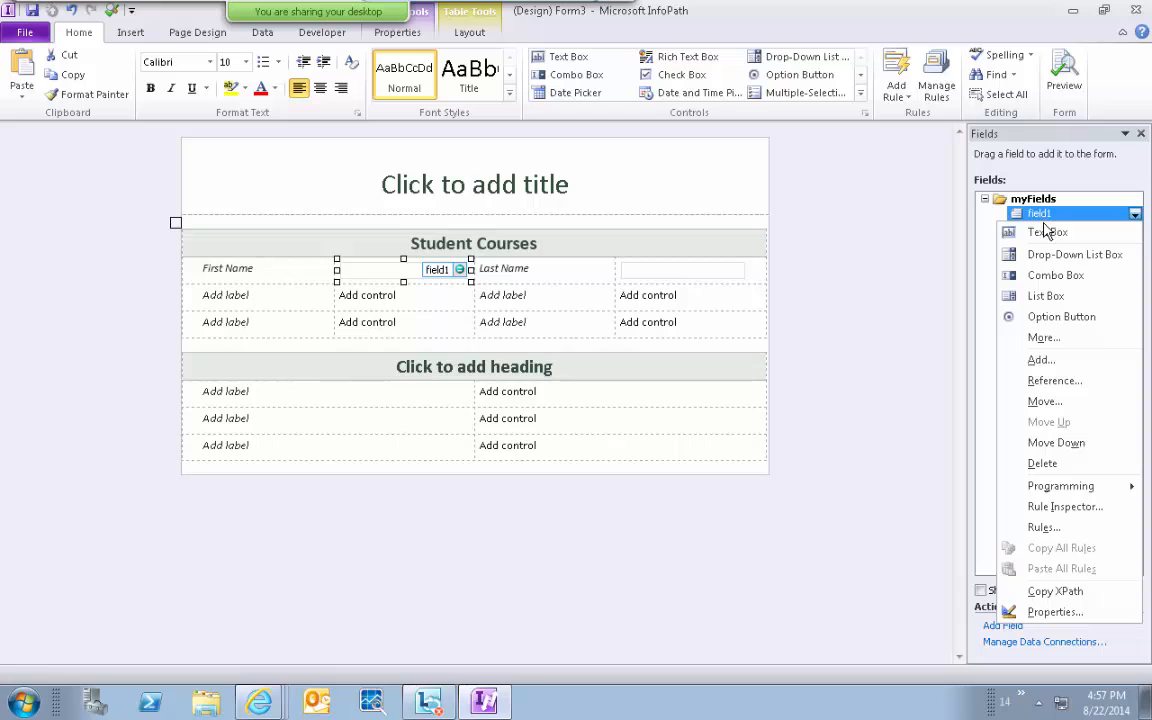
Rename field1 to FirstName in its field properties.
{"action": "left_click", "coordinate": [1052, 611]}
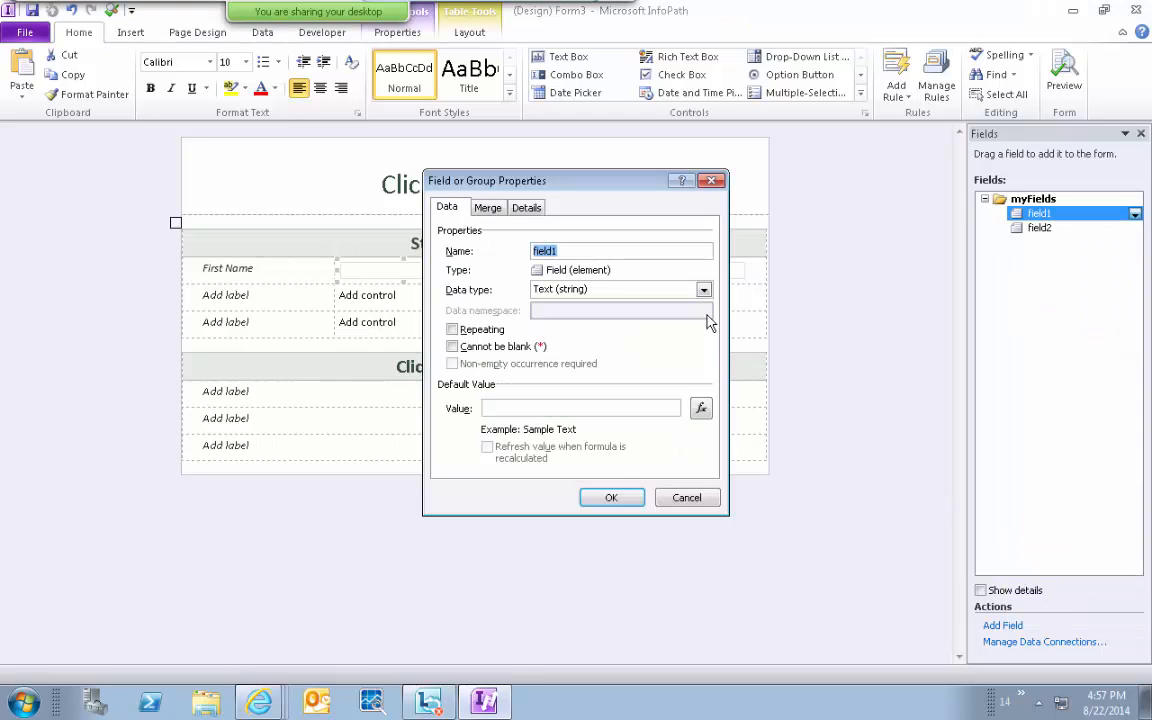
{"action": "key", "text": "BackSpace"}
{"action": "type", "text": "FirstName"}
{"action": "left_click", "coordinate": [613, 498]}
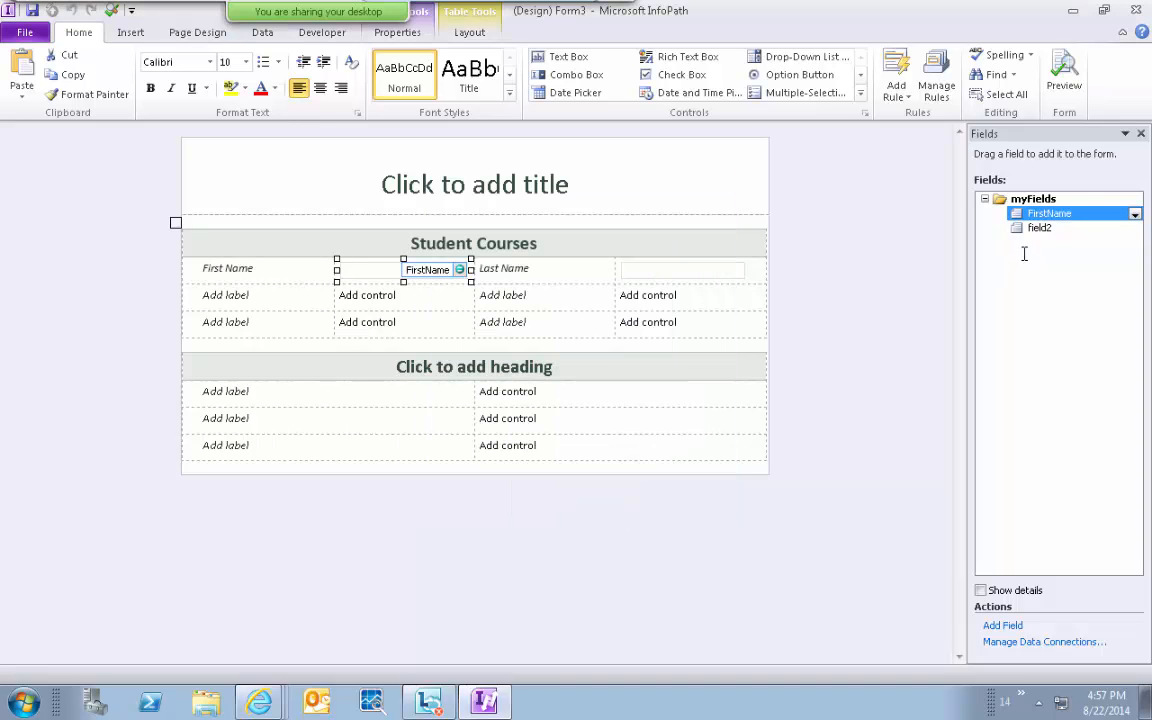
Rename field2 to LastName from the Fields pane.
{"action": "left_click", "coordinate": [1040, 228]}
{"action": "right_click", "coordinate": [1043, 230]}
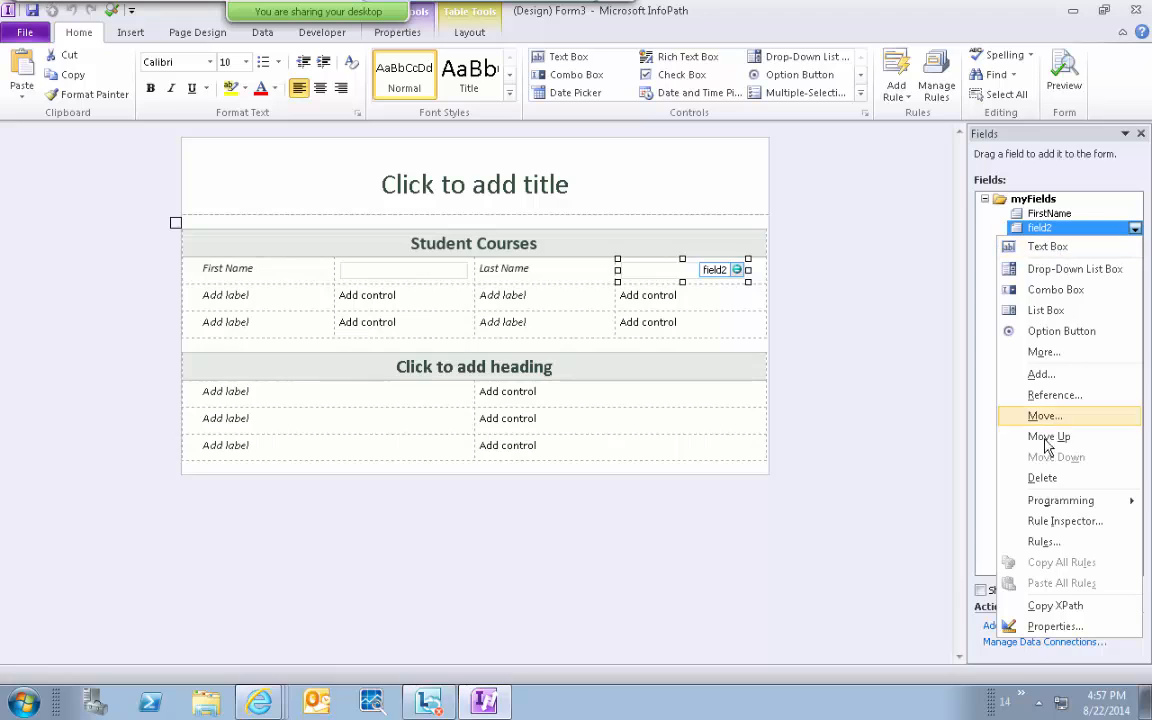
{"action": "left_click", "coordinate": [1055, 627]}
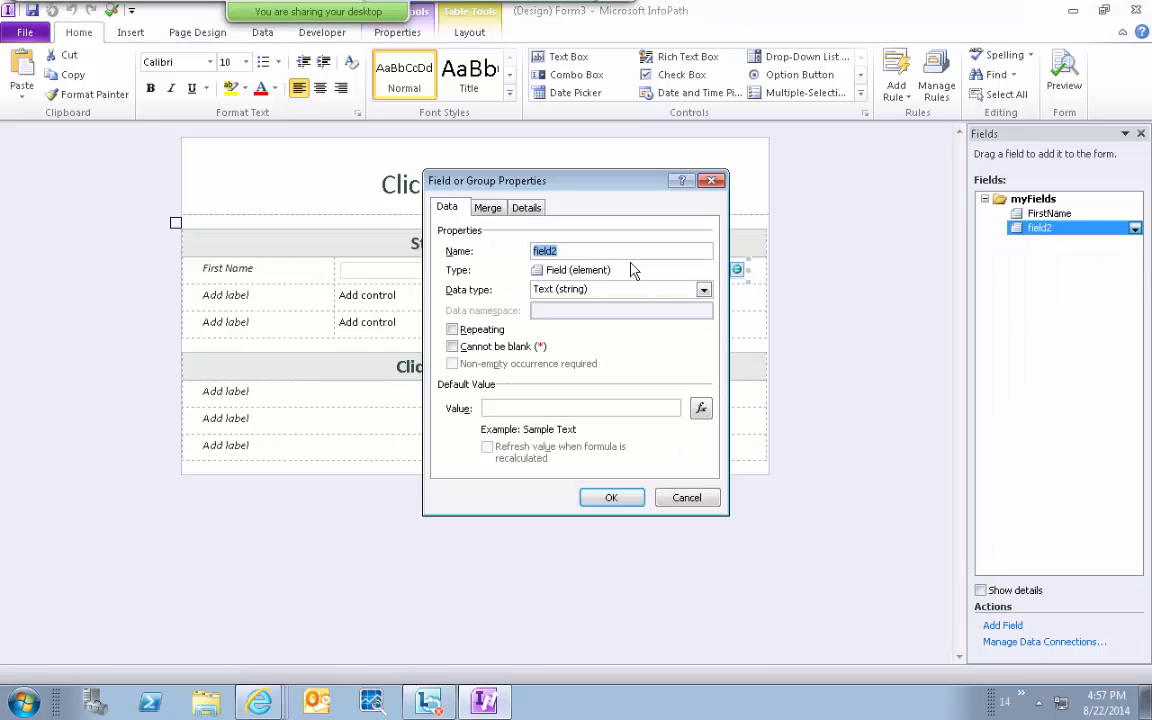
{"action": "type", "text": "LastName"}
{"action": "left_click", "coordinate": [588, 508]}
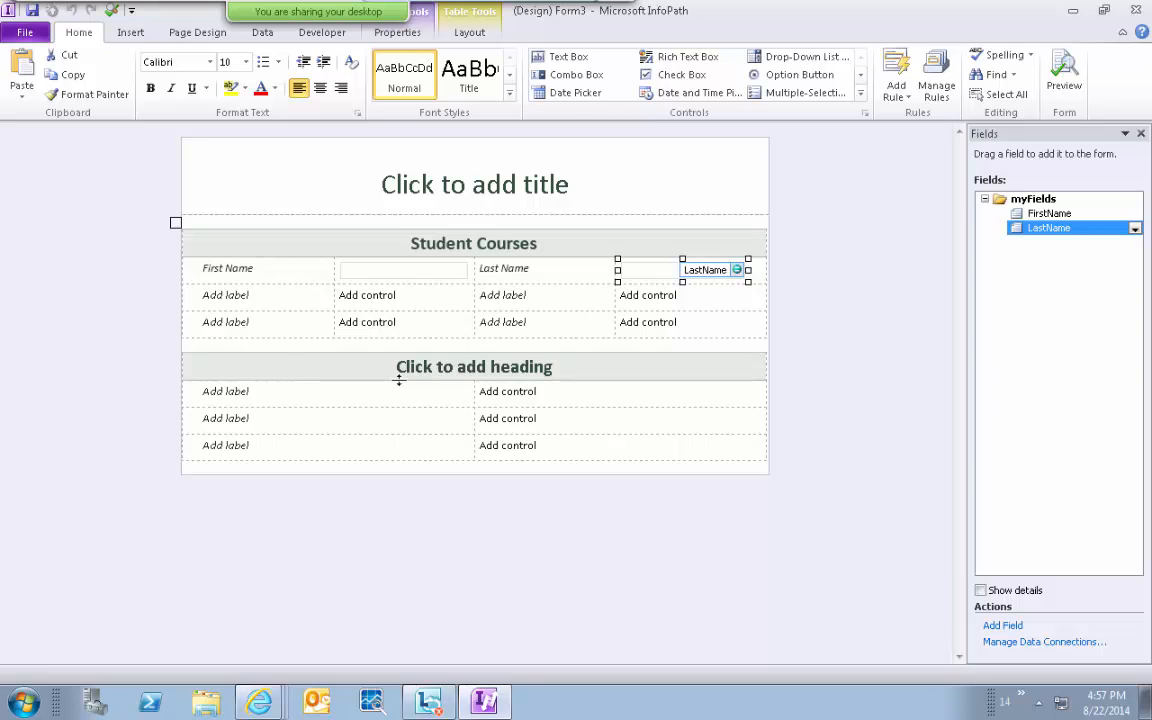
{"action": "left_click", "coordinate": [378, 298]}
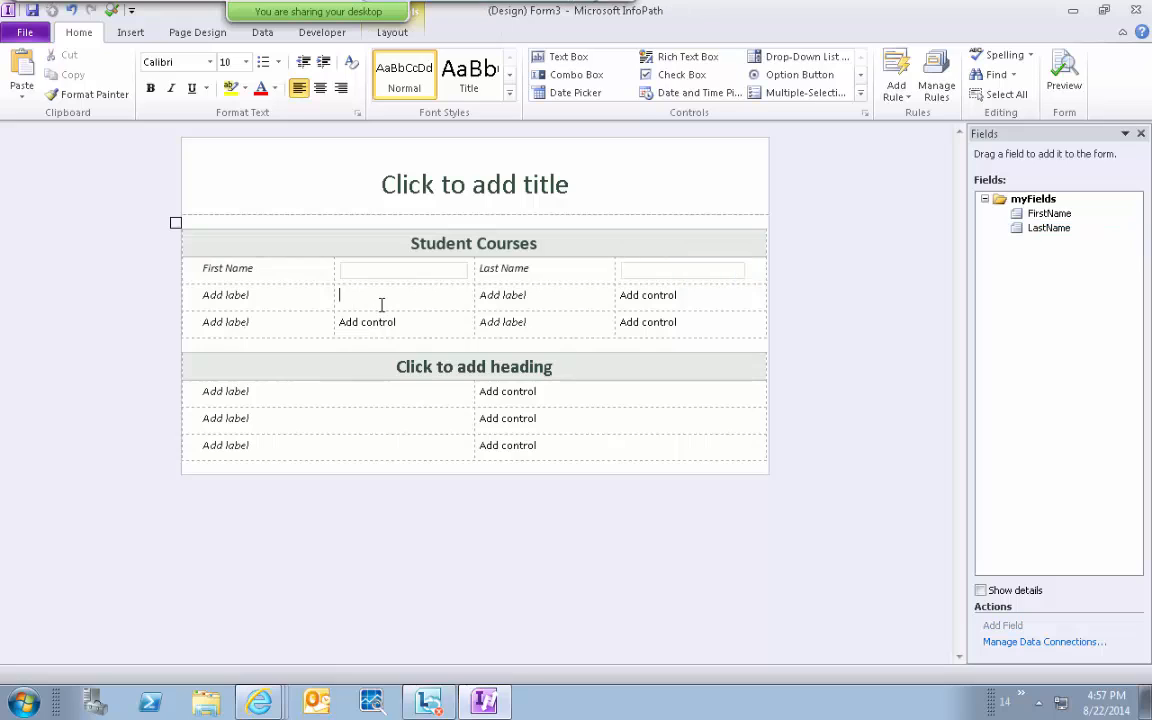
Insert a combo box in the second row with the label 'Courses'.
{"action": "left_click", "coordinate": [580, 75]}
{"action": "left_click", "coordinate": [250, 294]}
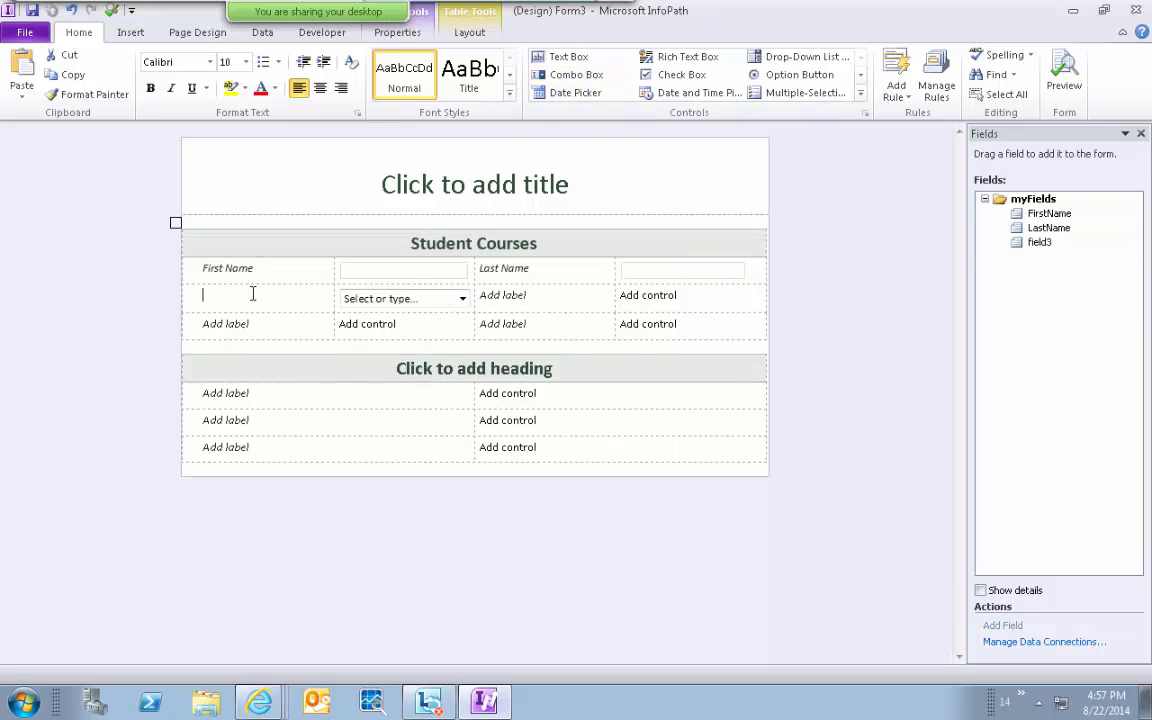
{"action": "type", "text": "Courses"}
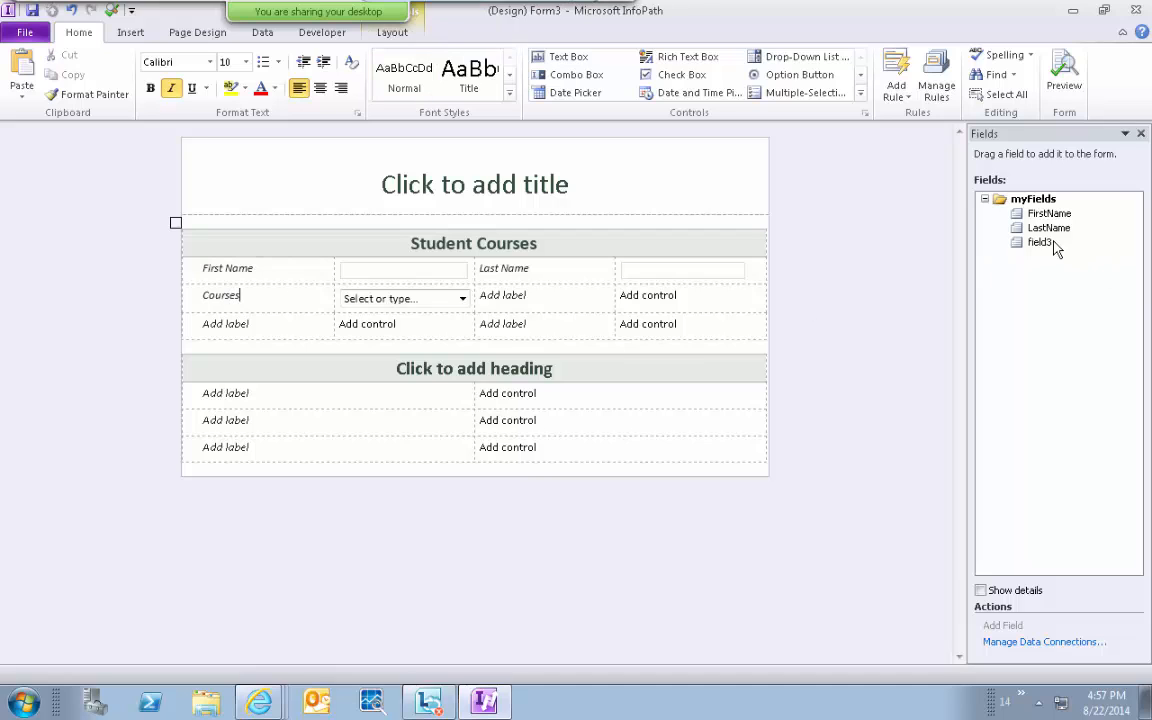
Set the Courses combo box to get its choices from an external data source.
{"action": "left_click", "coordinate": [400, 306]}
{"action": "right_click", "coordinate": [400, 306]}
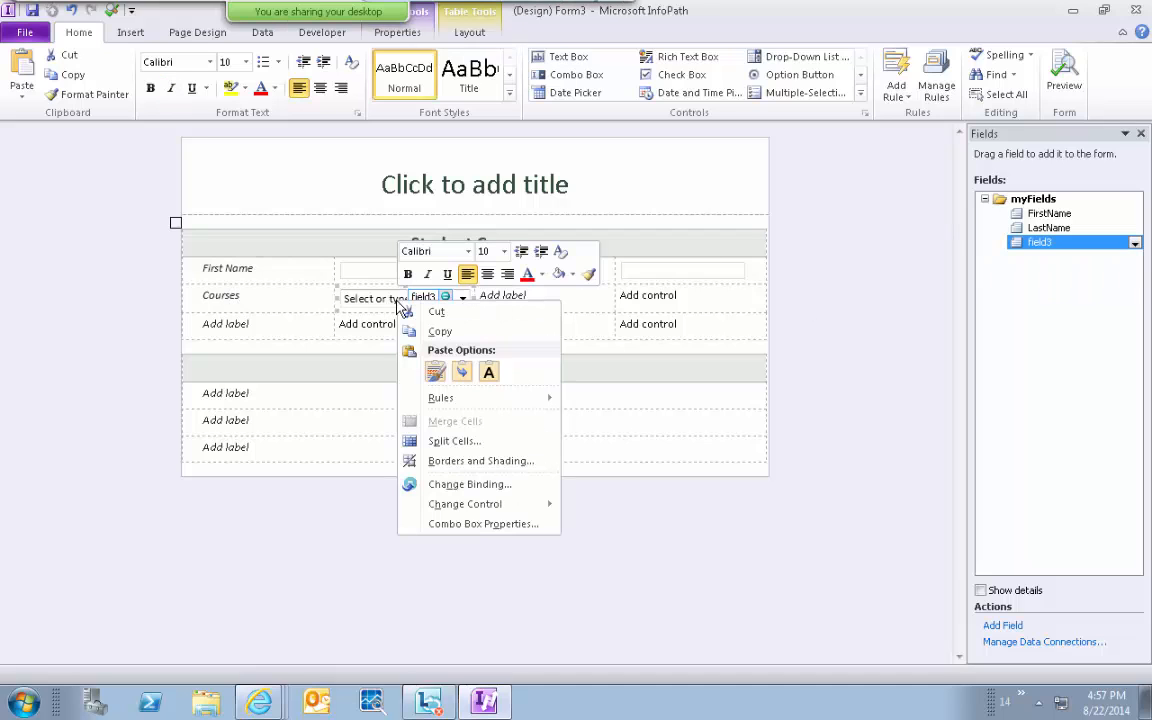
{"action": "left_click", "coordinate": [497, 526]}
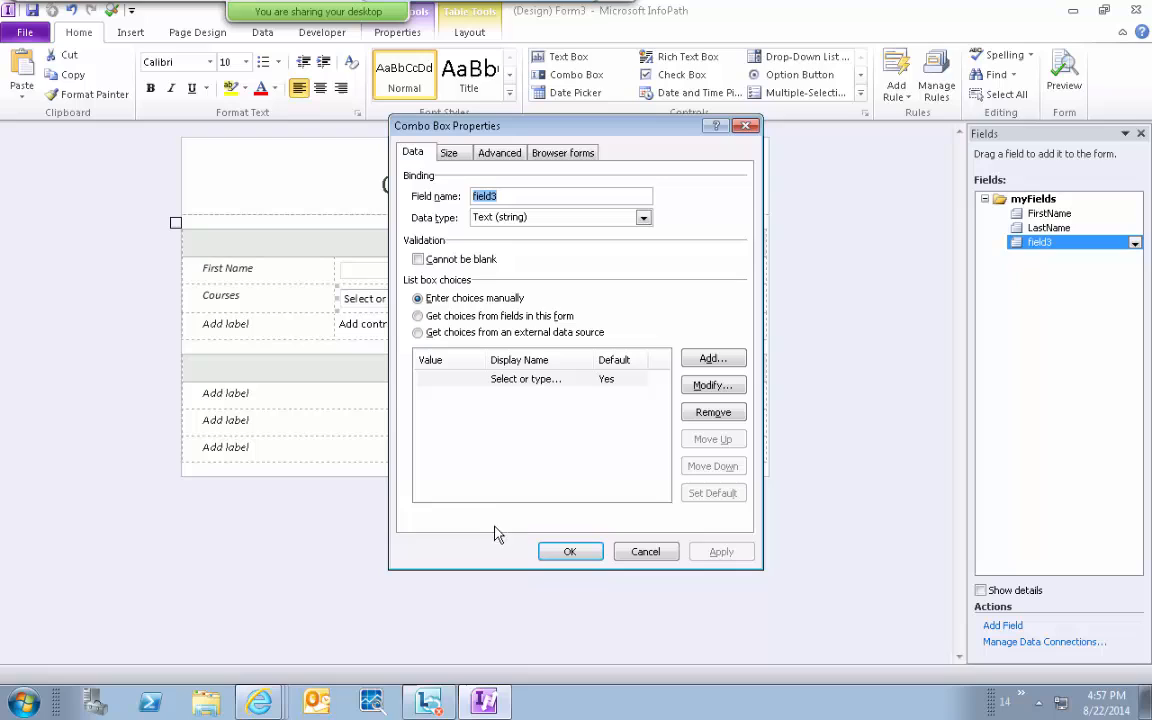
{"action": "left_click", "coordinate": [478, 318]}
{"action": "left_click", "coordinate": [473, 335]}
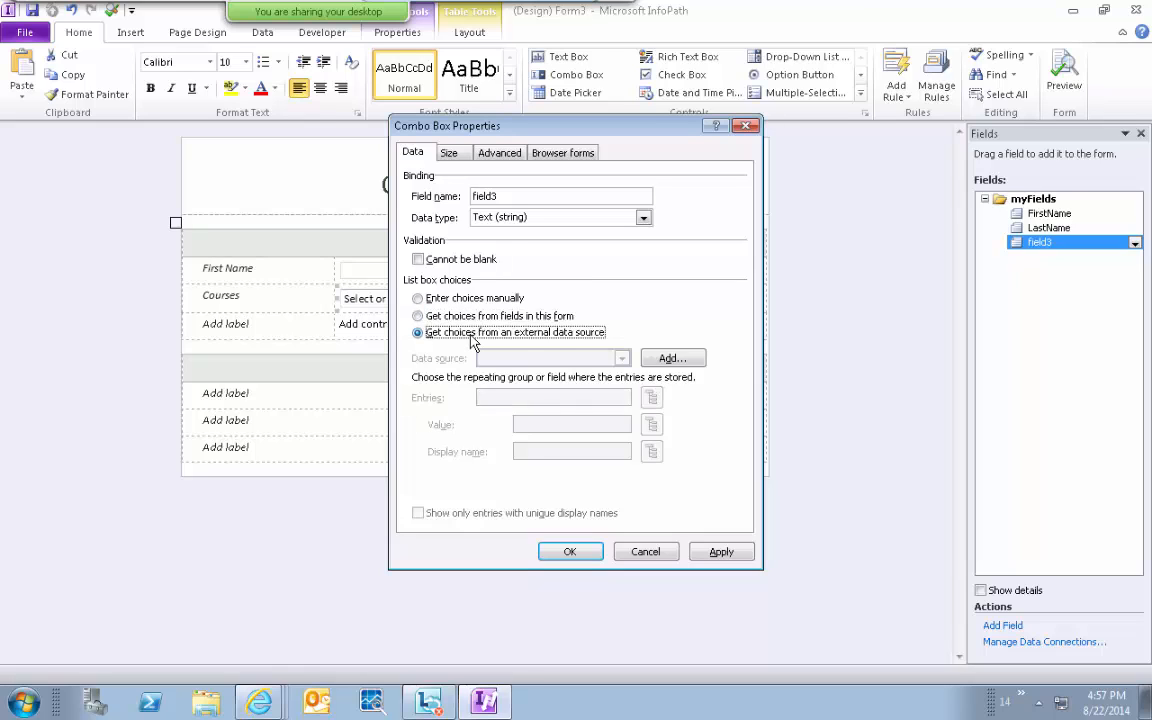
{"action": "left_click", "coordinate": [262, 706]}
Create a Custom List named 'Courses' from View All Site Content > Create.
{"action": "left_click", "coordinate": [205, 500]}
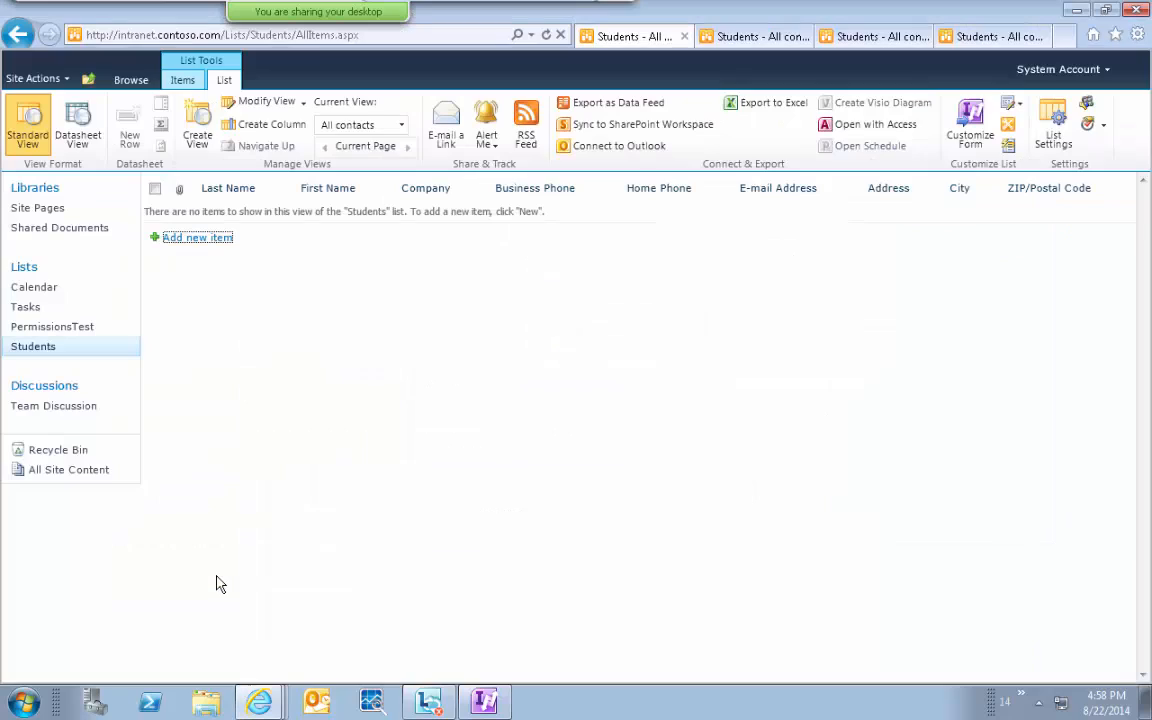
{"action": "left_click", "coordinate": [52, 80]}
{"action": "left_click", "coordinate": [150, 365]}
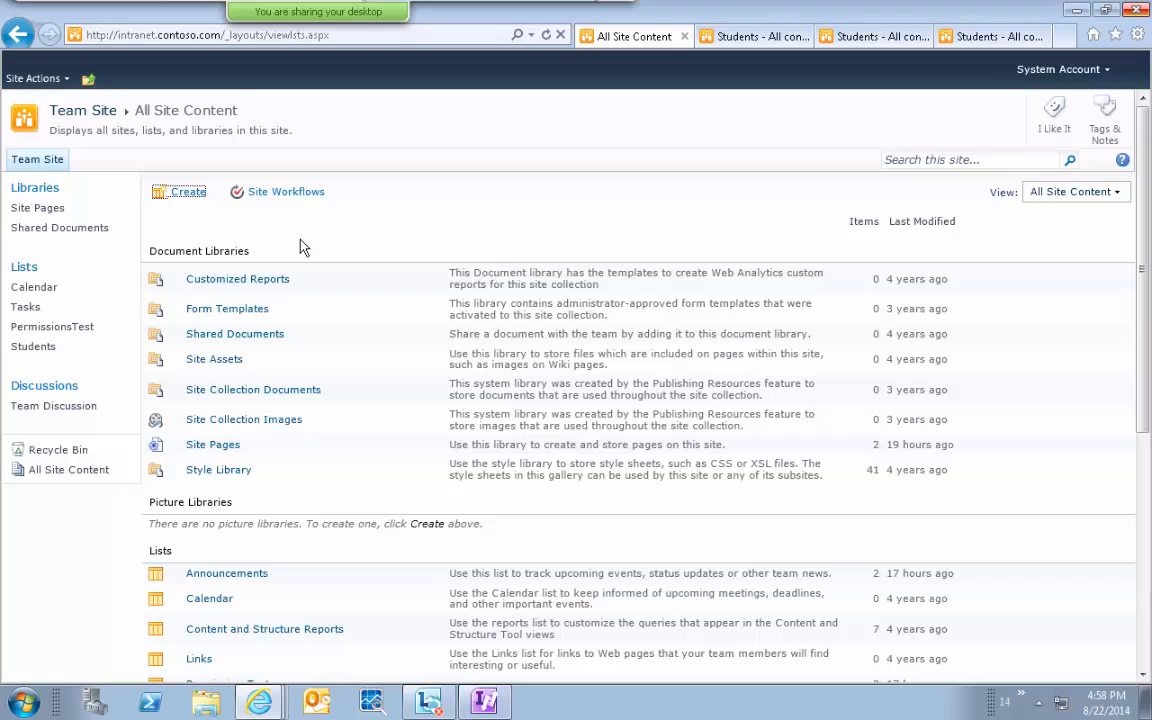
{"action": "left_click", "coordinate": [180, 191]}
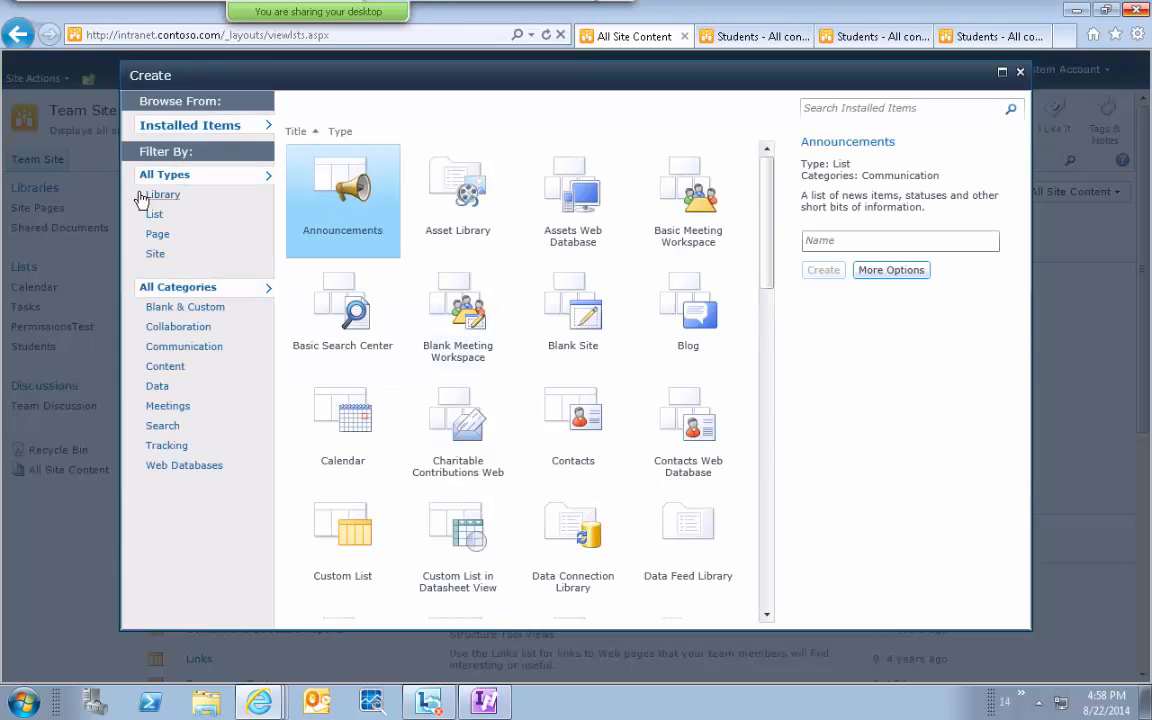
{"action": "left_click", "coordinate": [158, 241]}
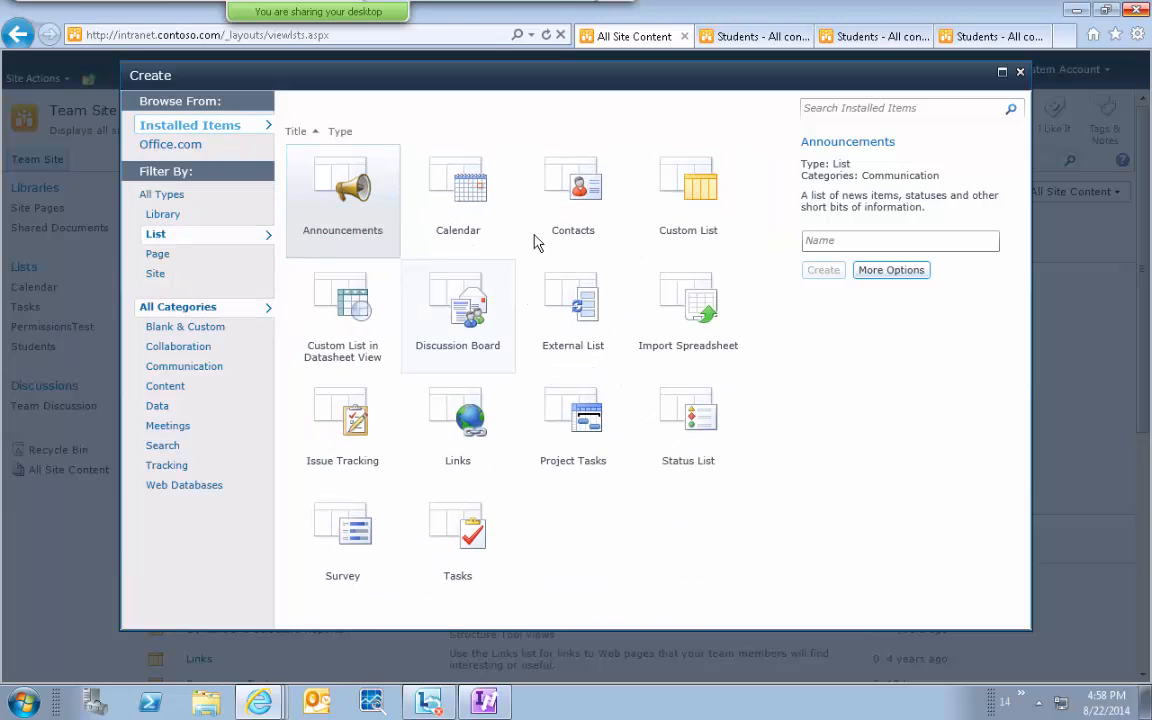
{"action": "left_click", "coordinate": [705, 218]}
{"action": "left_click", "coordinate": [853, 276]}
{"action": "type", "text": "Courses"}
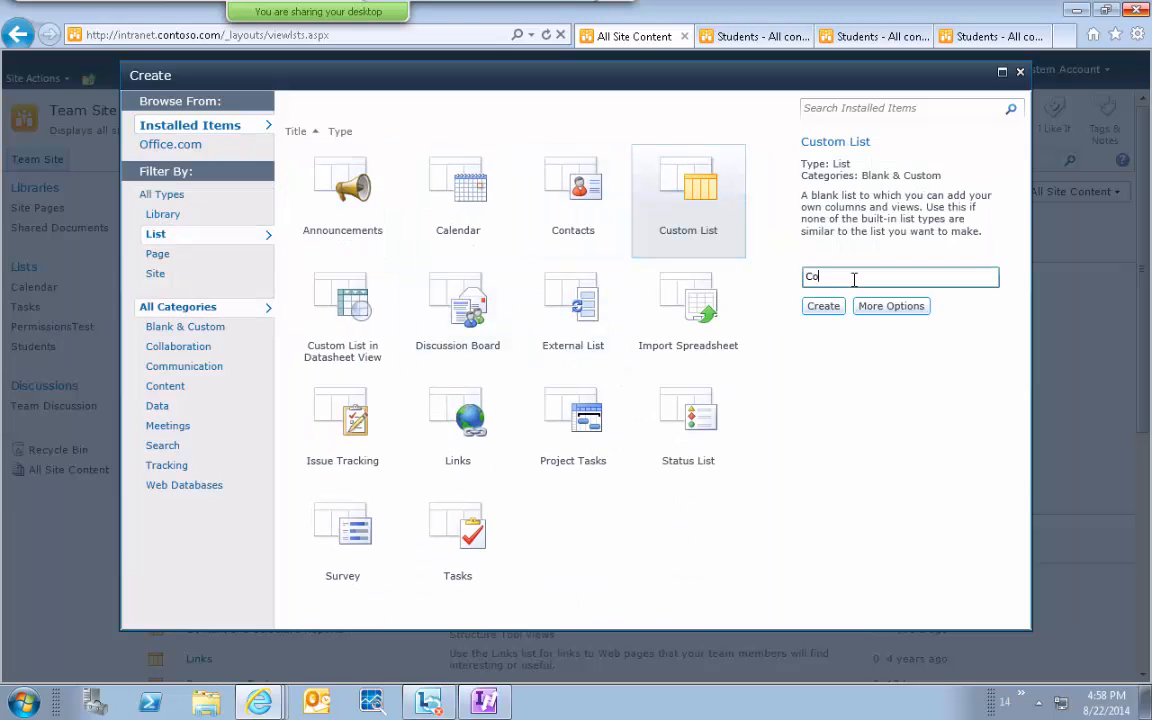
{"action": "left_click", "coordinate": [823, 306]}
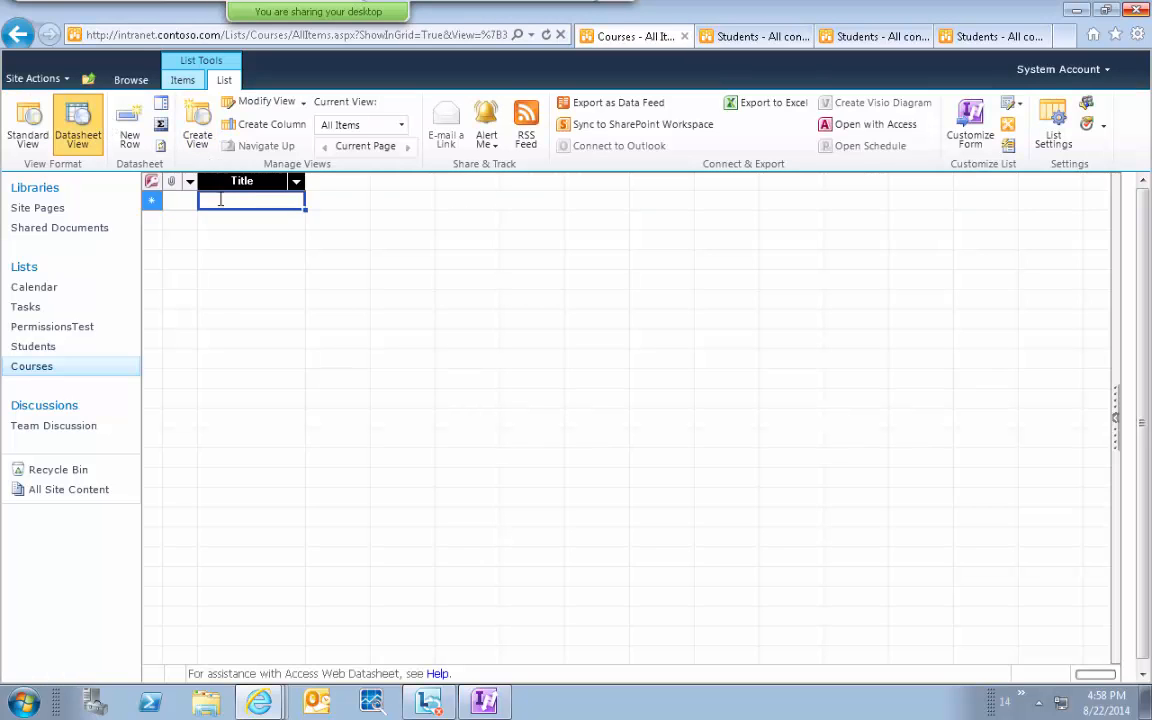
Enter SharePoint, DotNet, PHP, Ruby On Rails and Others as Title rows in the Courses datasheet.
{"action": "left_click", "coordinate": [228, 199]}
{"action": "type", "text": "SharePoint"}
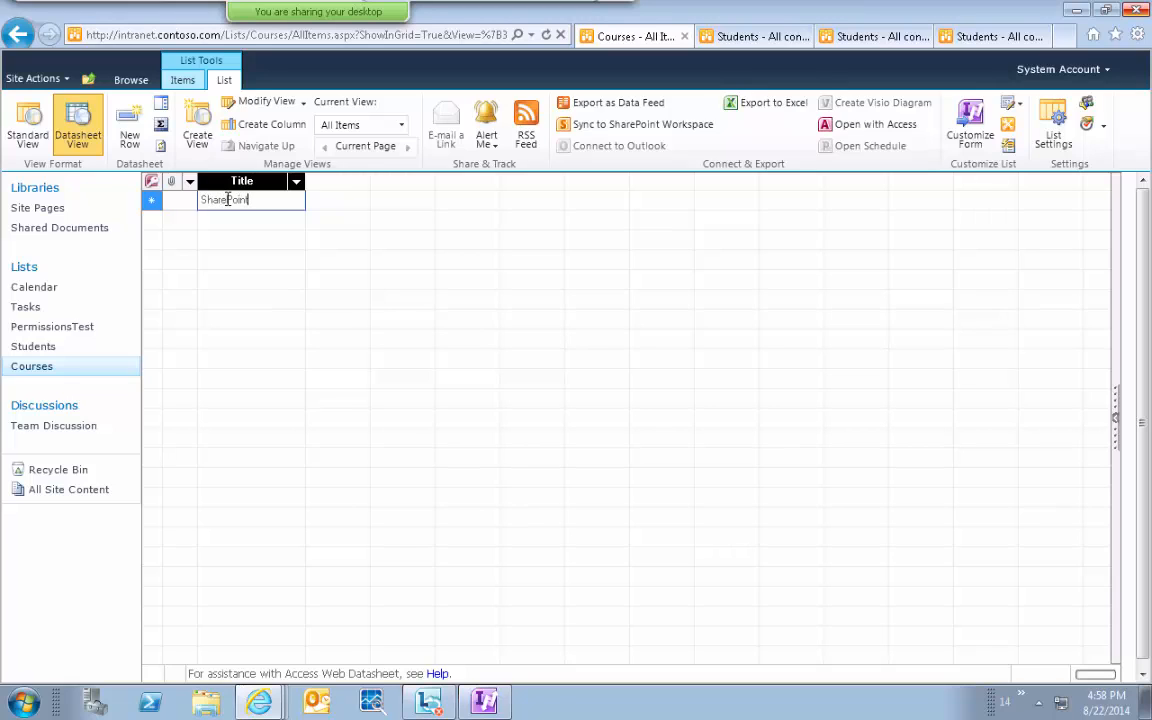
{"action": "key", "text": "Return"}
{"action": "type", "text": "DotNet"}
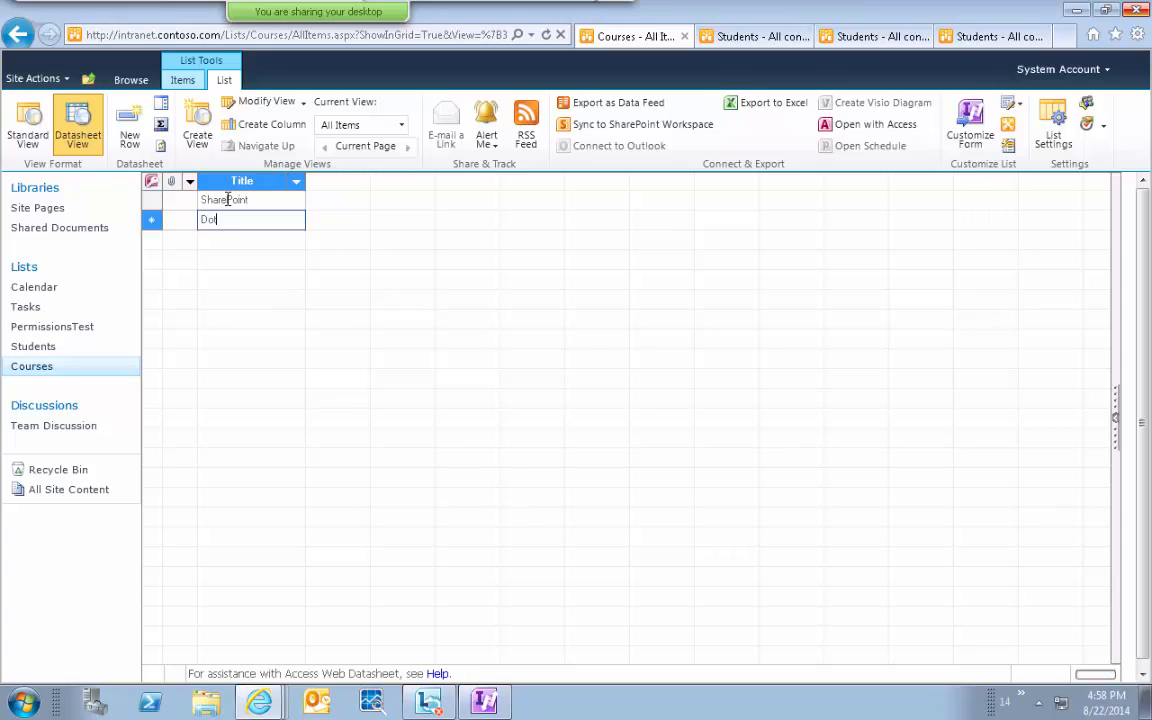
{"action": "key", "text": "Return"}
{"action": "type", "text": "PHP"}
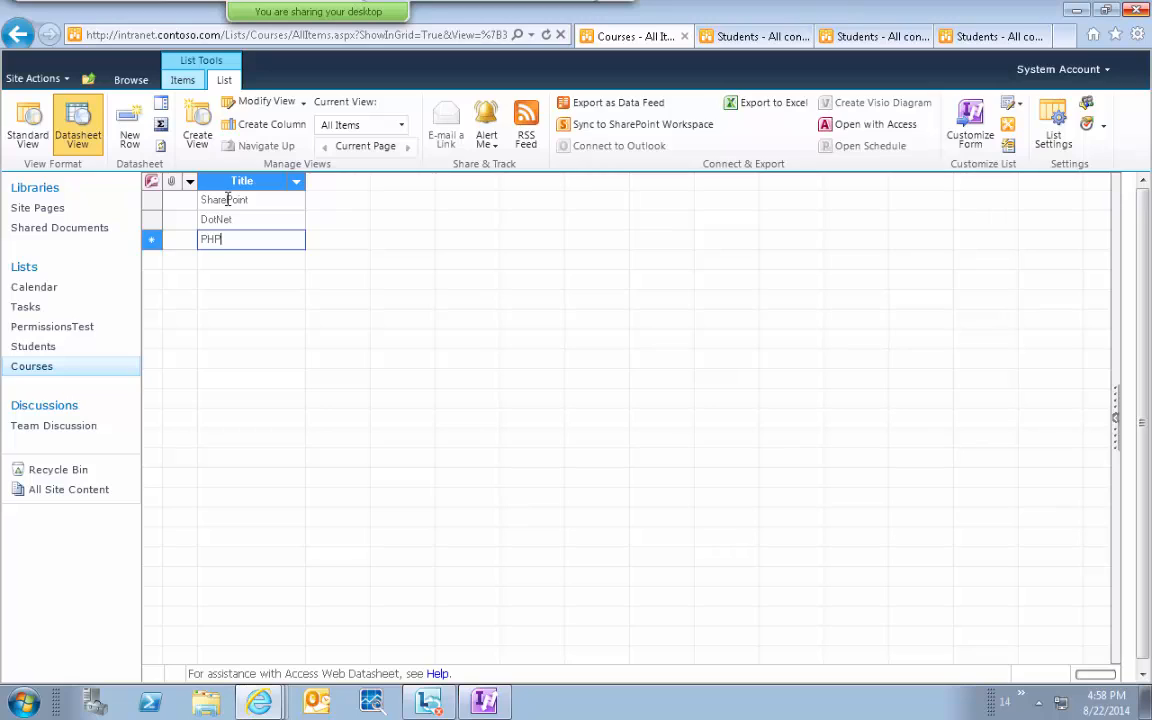
{"action": "key", "text": "Return"}
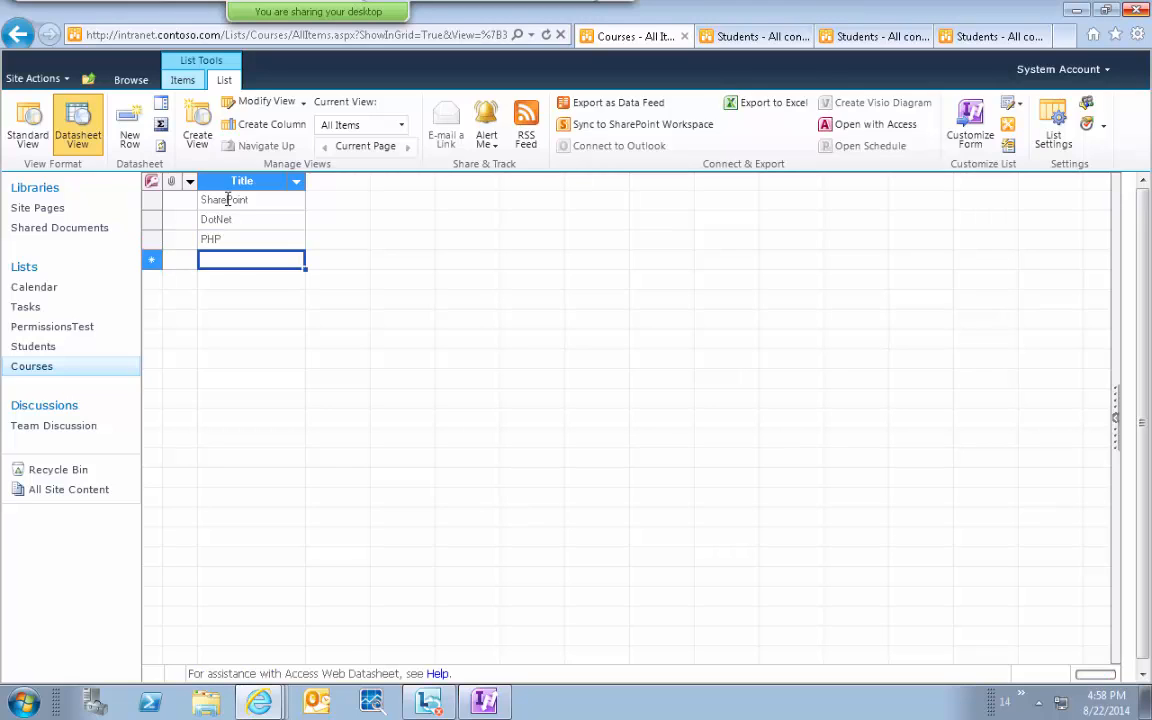
{"action": "type", "text": "Ruby On Rails"}
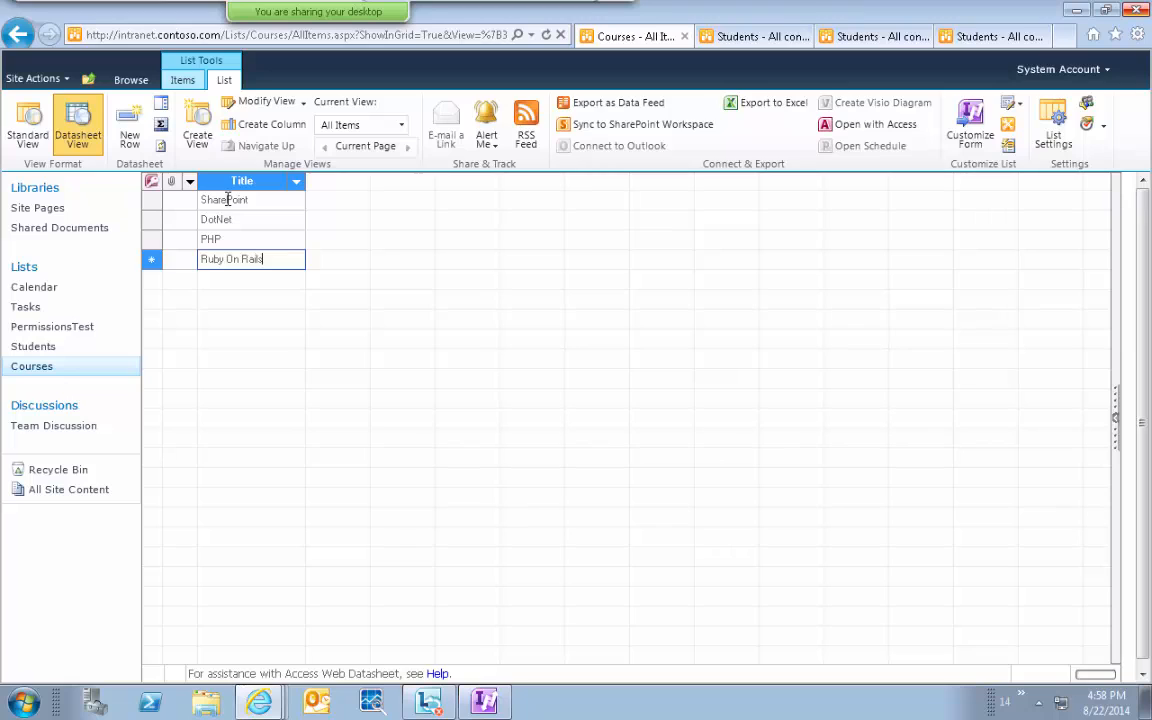
{"action": "key", "text": "Return"}
{"action": "type", "text": "Others"}
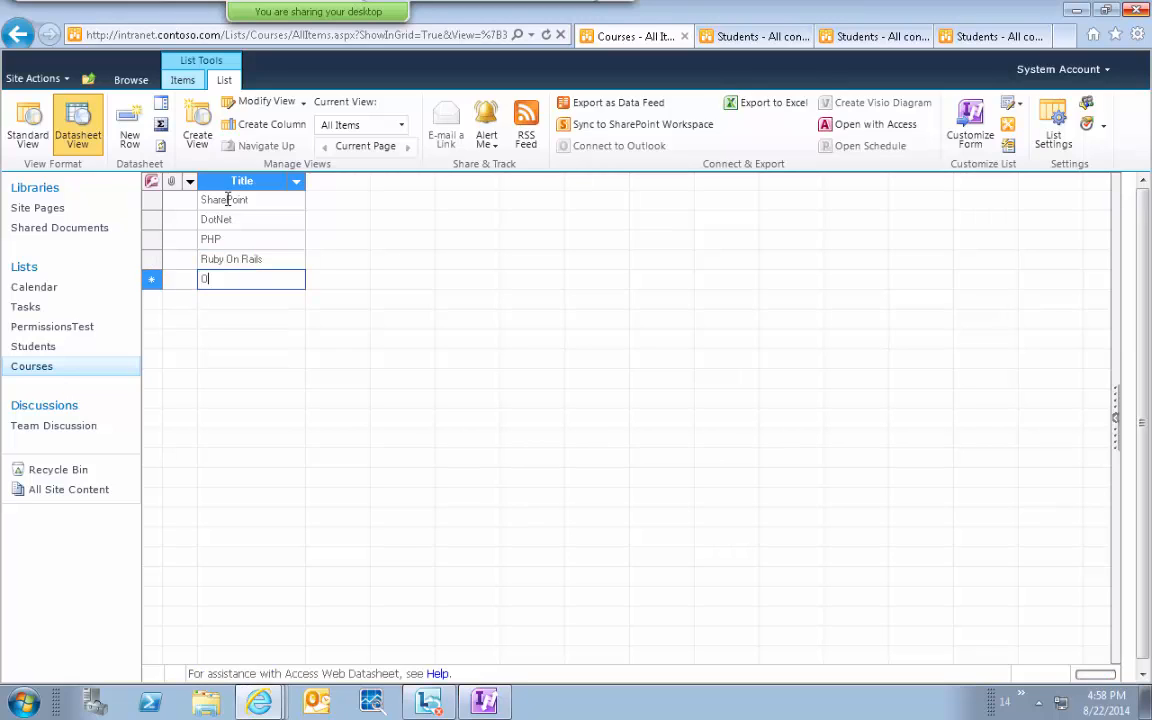
{"action": "key", "text": "Return"}
{"action": "key", "text": "Up"}
{"action": "key", "text": "Up"}
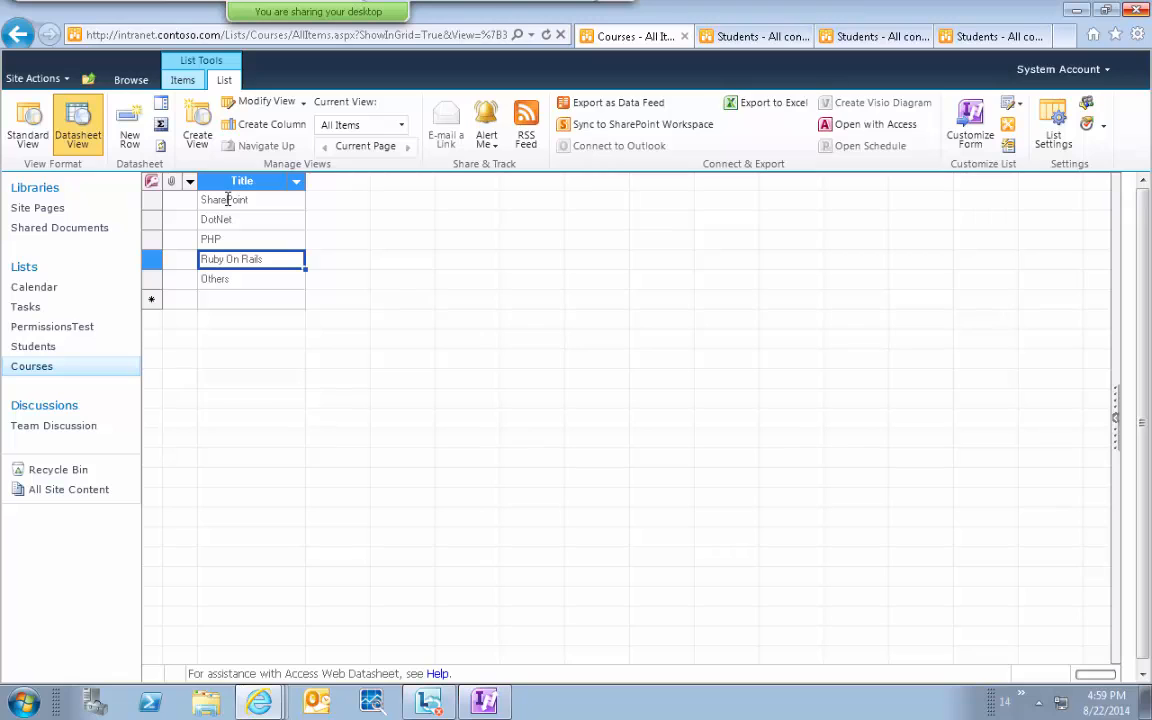
{"action": "key", "text": "alt+Tab"}
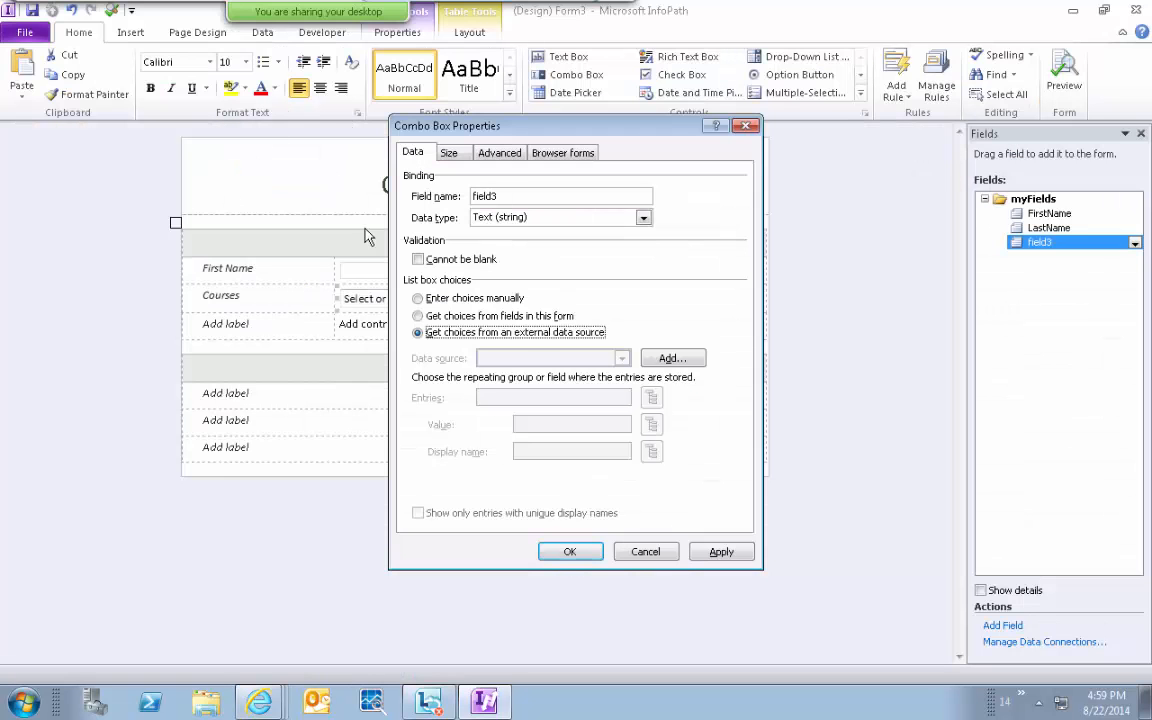
{"action": "left_click", "coordinate": [670, 358]}
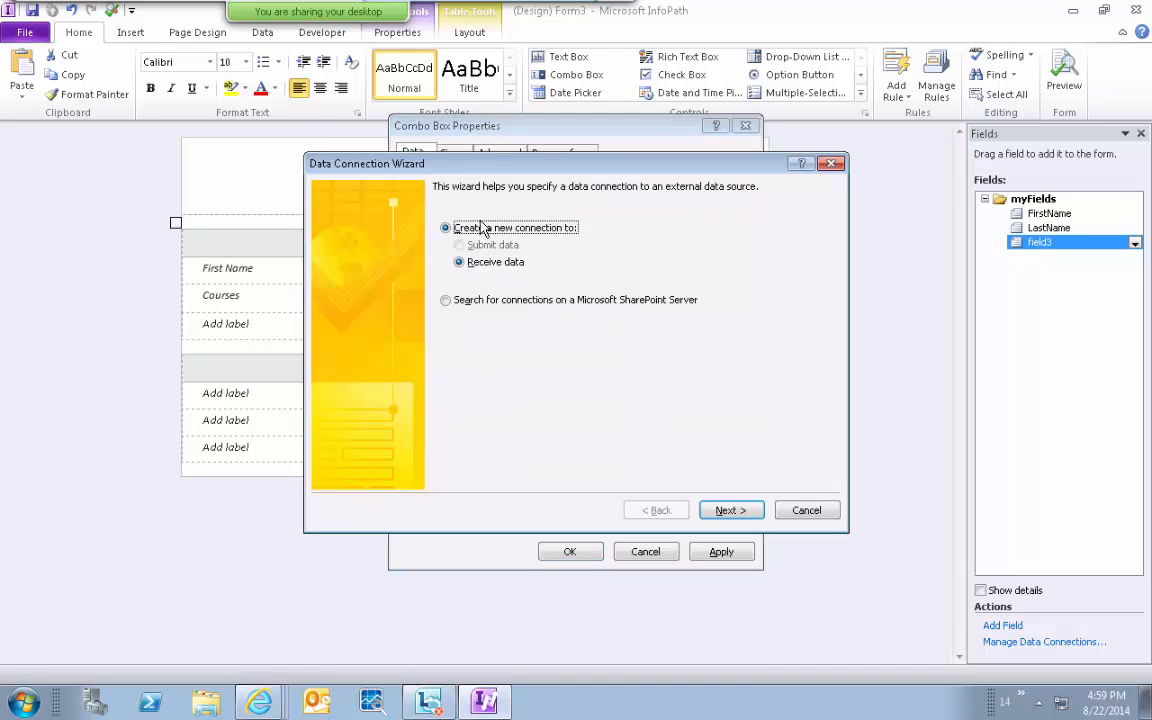
{"action": "left_click", "coordinate": [720, 511]}
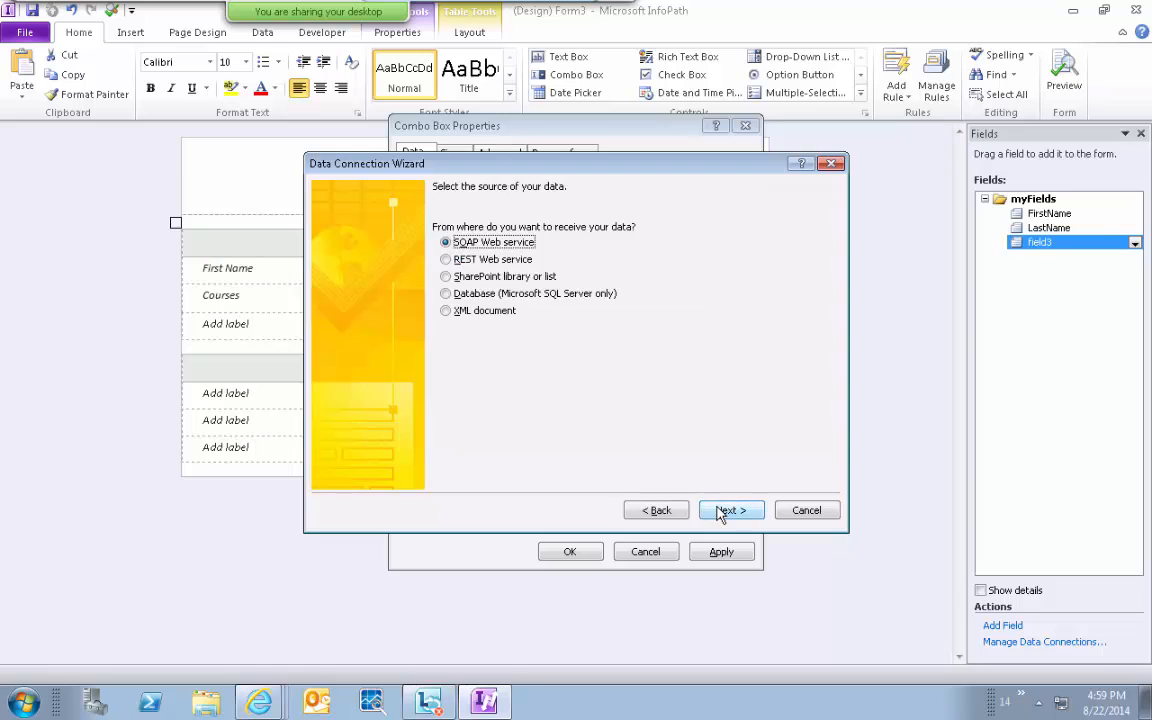
{"action": "left_click", "coordinate": [493, 279]}
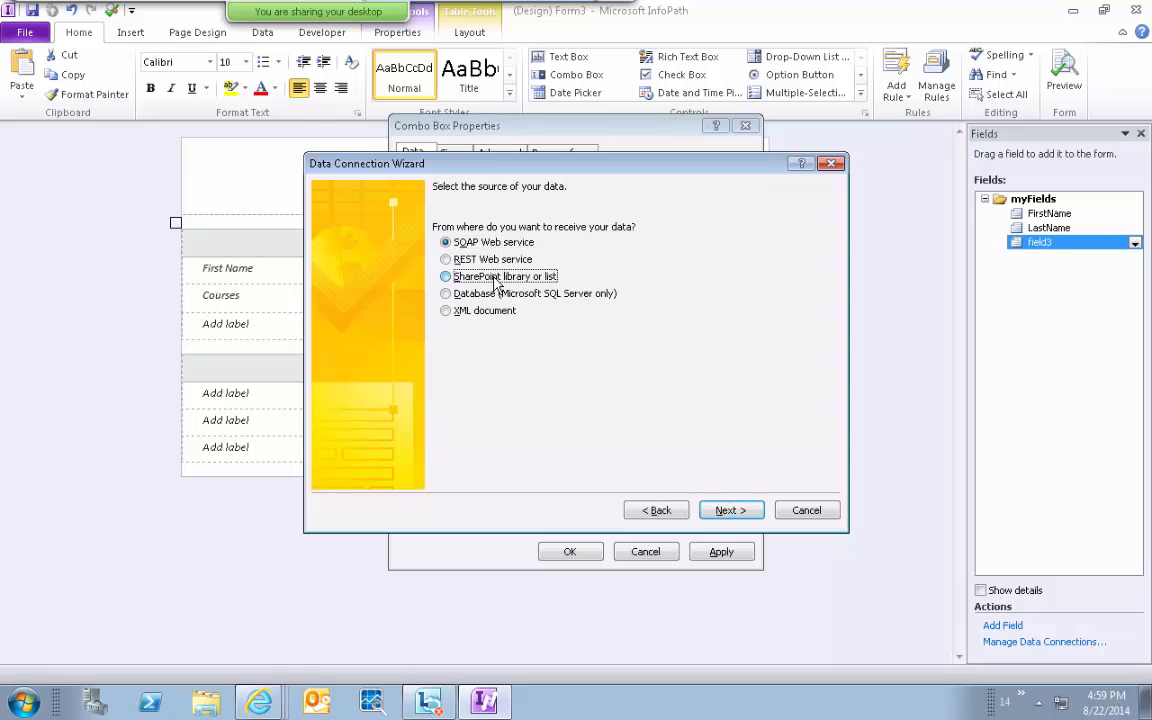
{"action": "left_click", "coordinate": [728, 512]}
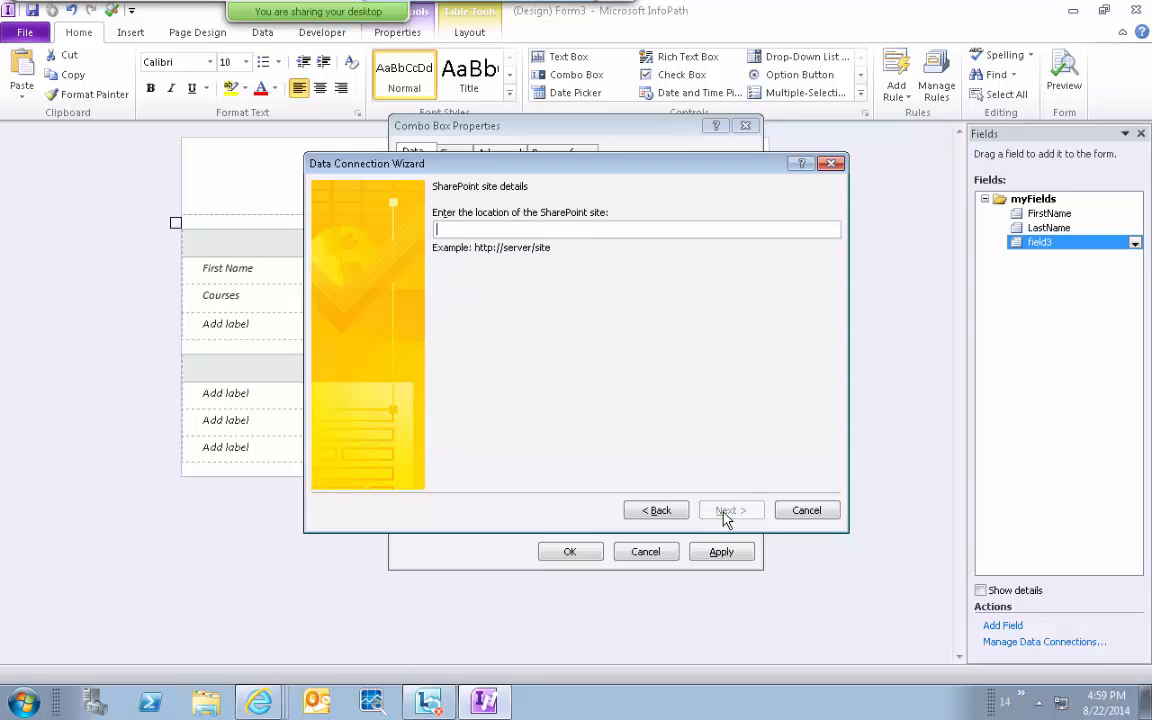
{"action": "type", "text": "http://"}
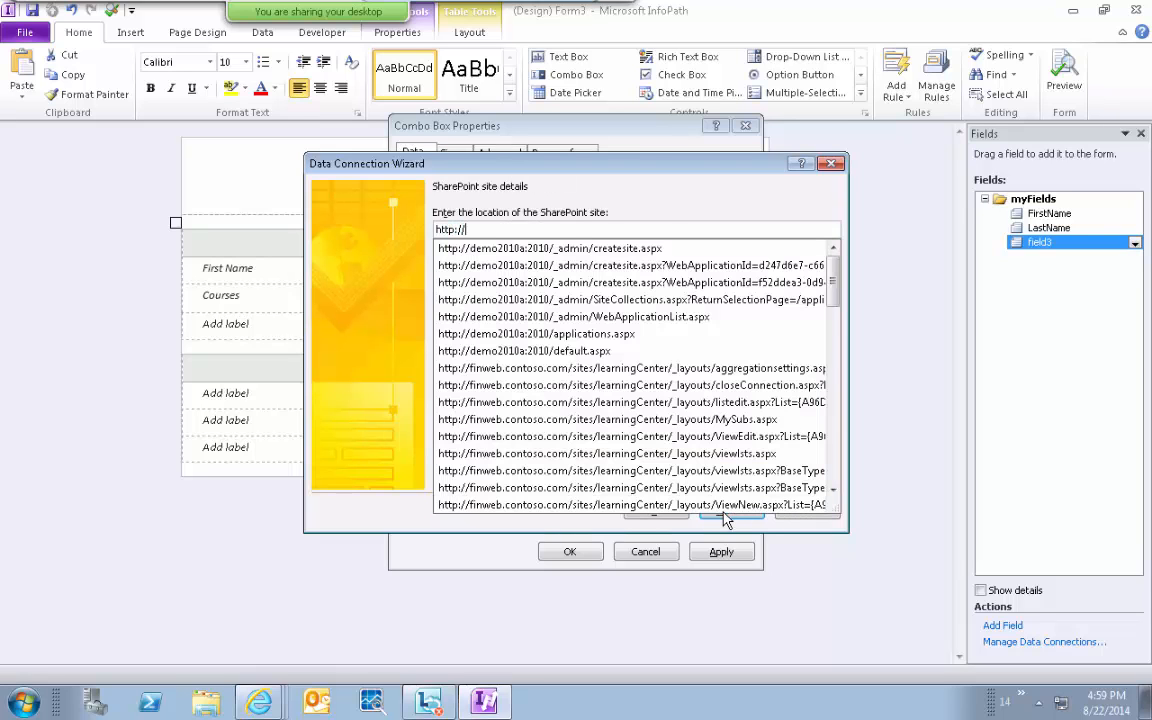
{"action": "type", "text": "intranet.contoso.com/"}
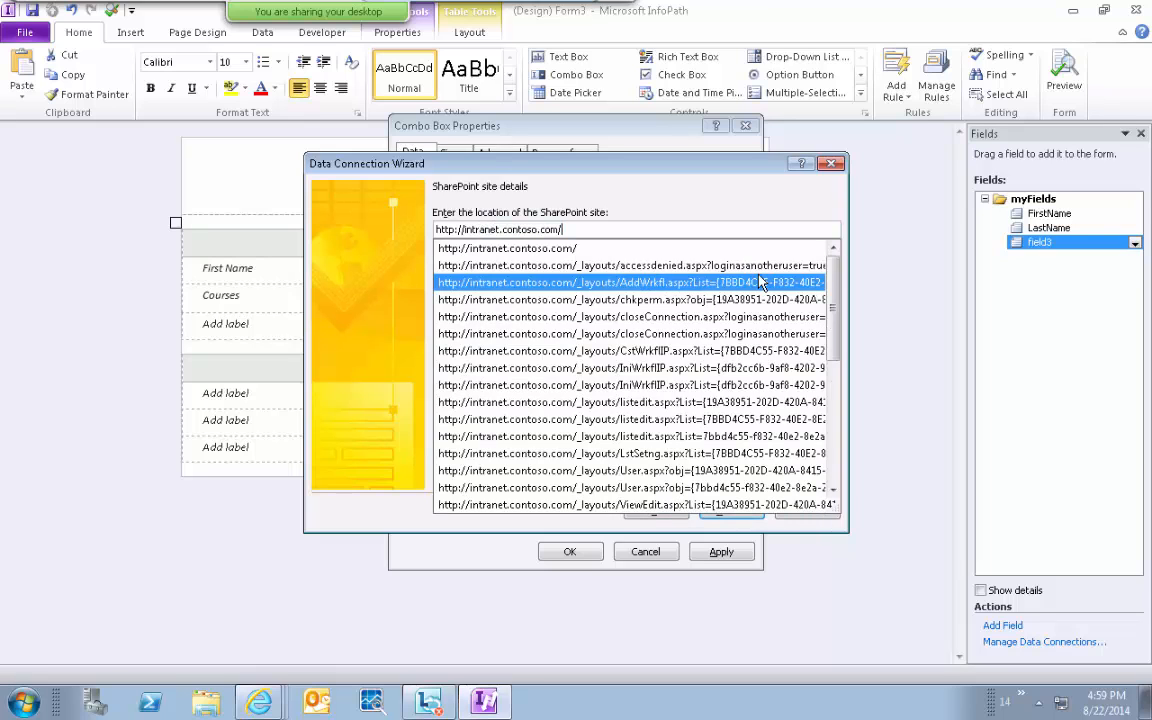
{"action": "key", "text": "End"}
{"action": "left_click", "coordinate": [729, 510]}
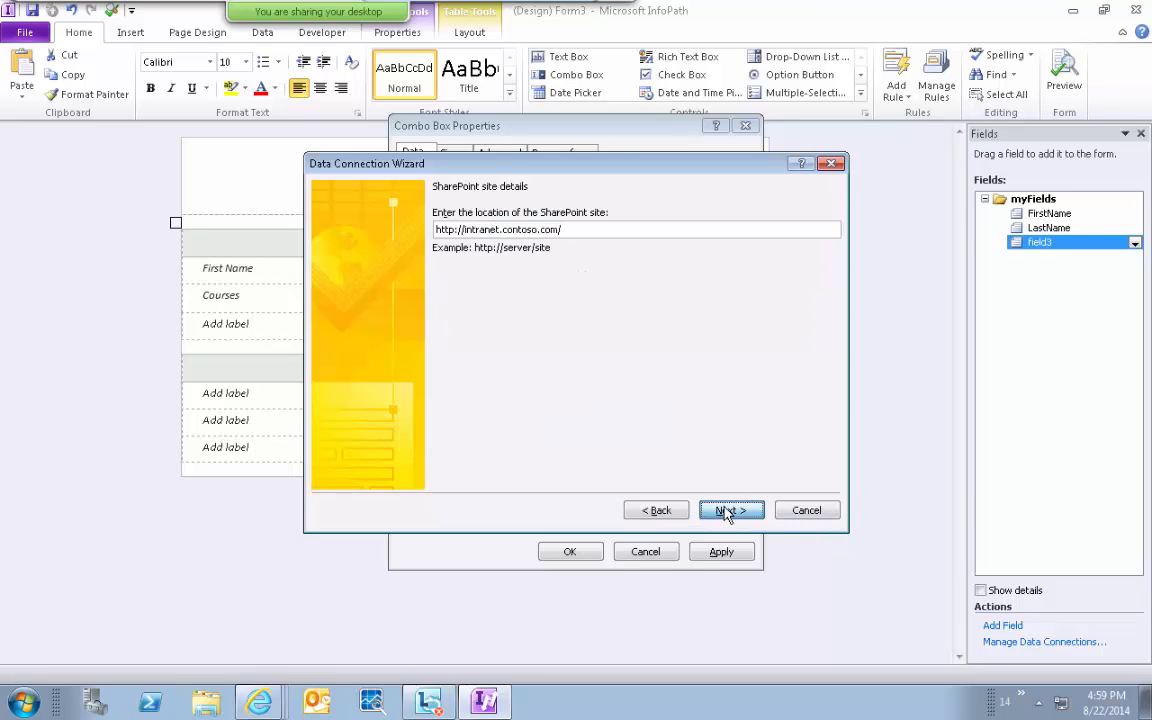
Connect to the Courses list, retrieve its Title field, and finish the Courses connection.
{"action": "left_click", "coordinate": [493, 312]}
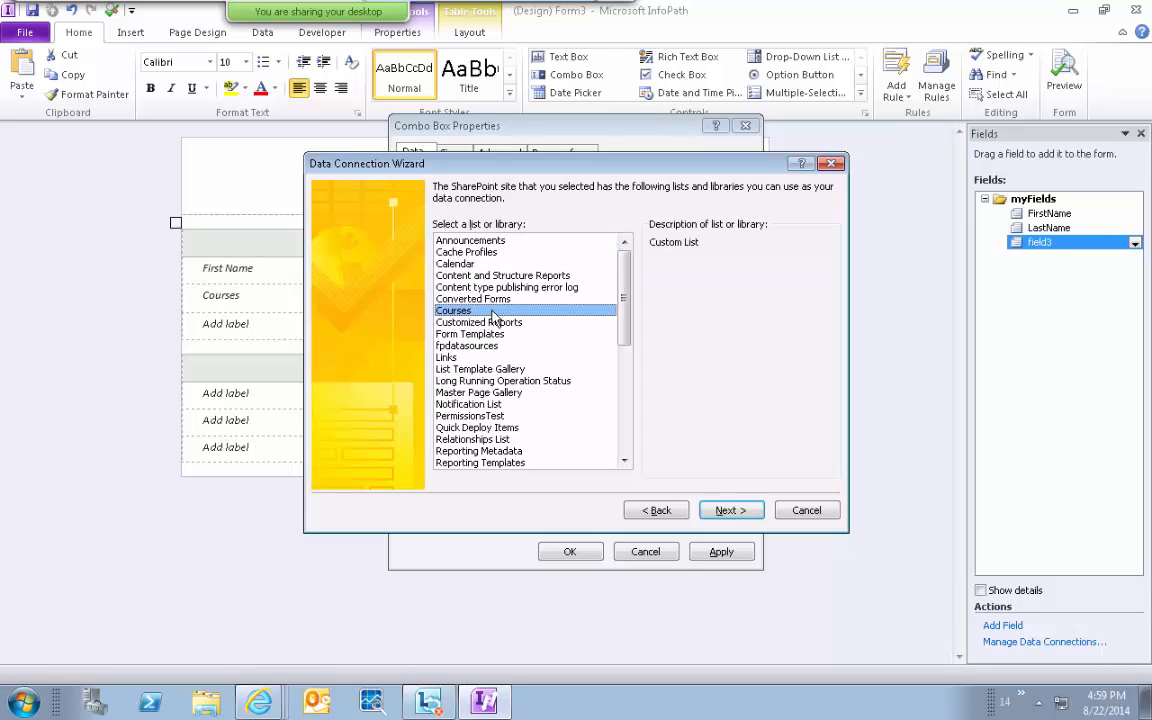
{"action": "left_click", "coordinate": [742, 512]}
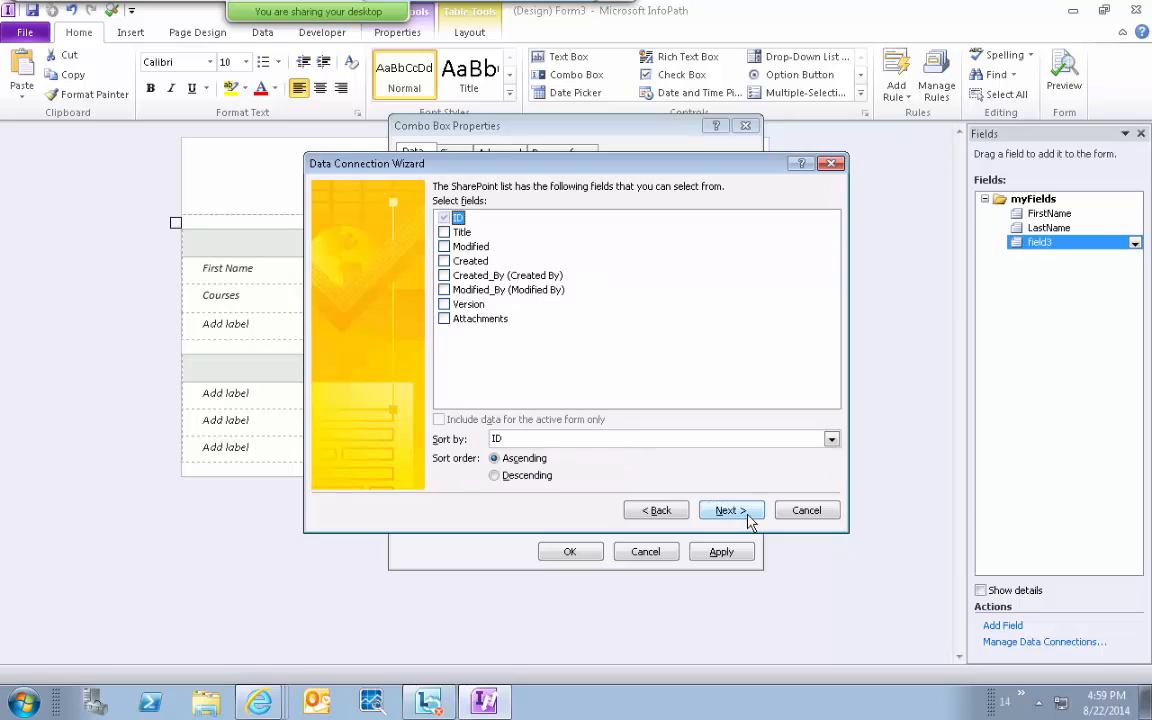
{"action": "left_click", "coordinate": [462, 233]}
{"action": "left_click", "coordinate": [733, 513]}
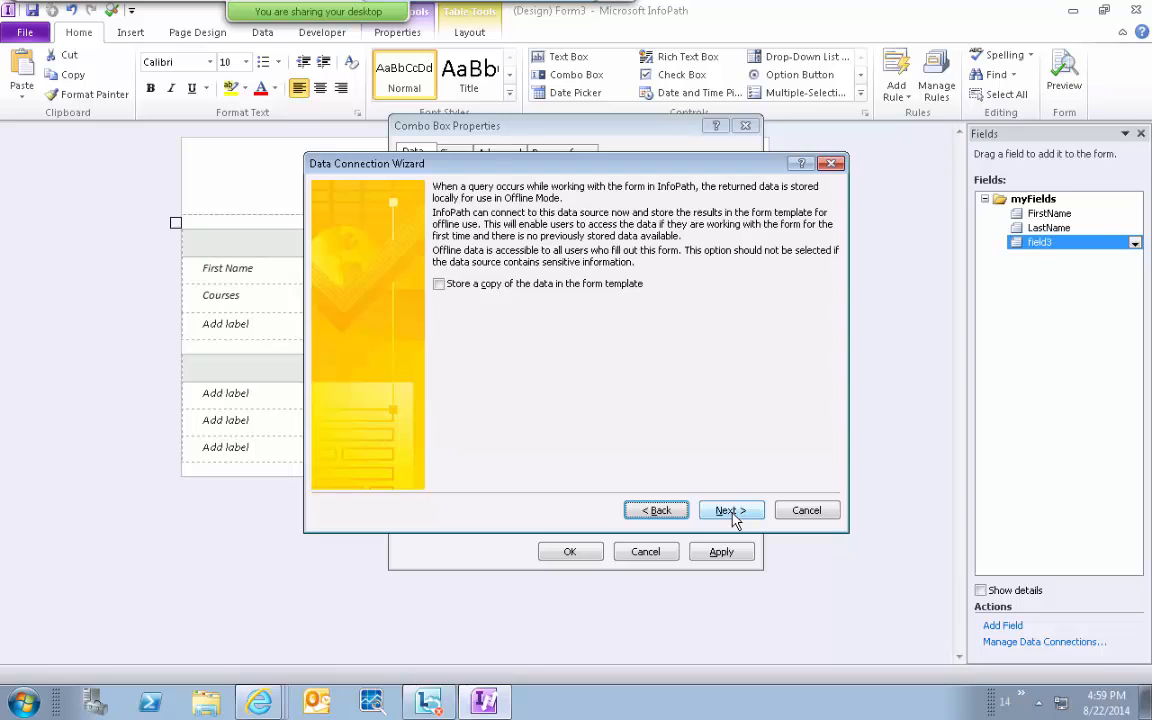
{"action": "left_click", "coordinate": [735, 518]}
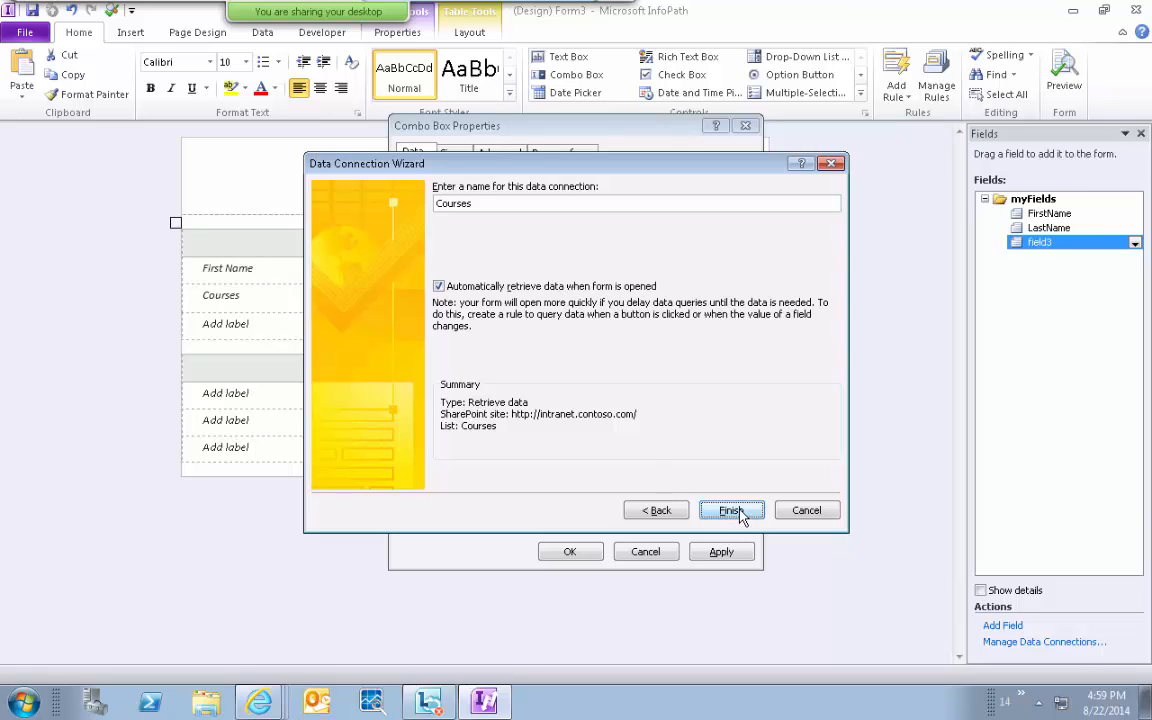
{"action": "left_click", "coordinate": [478, 427]}
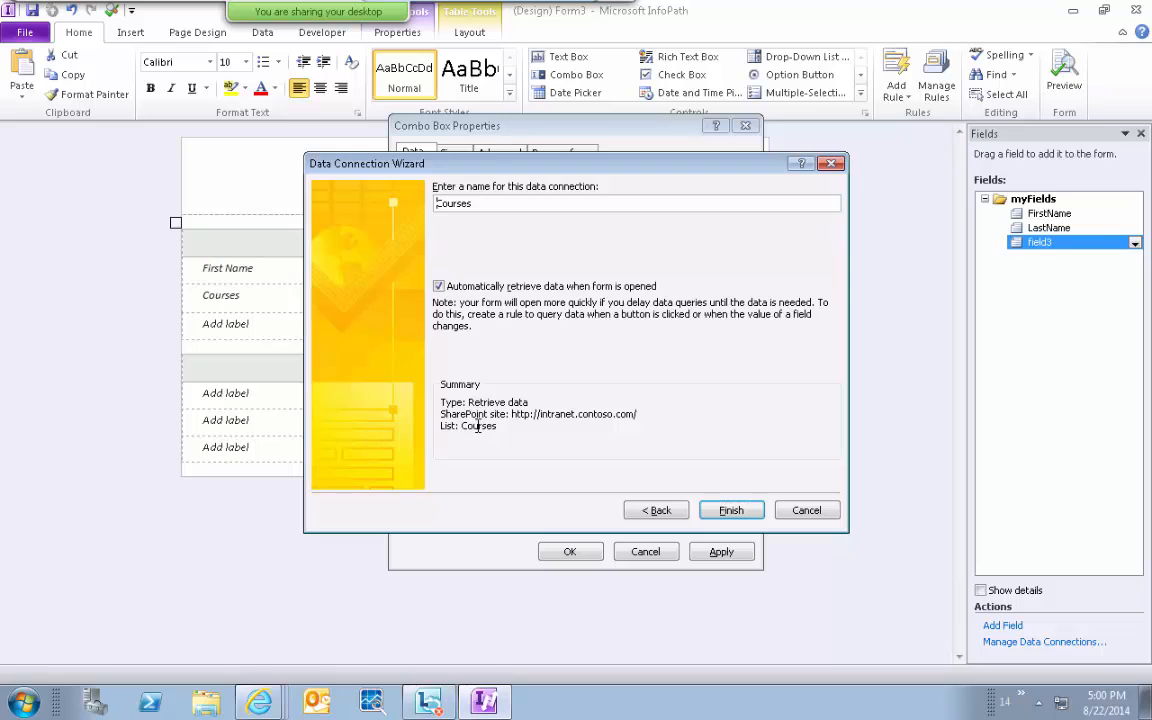
{"action": "left_click", "coordinate": [731, 510]}
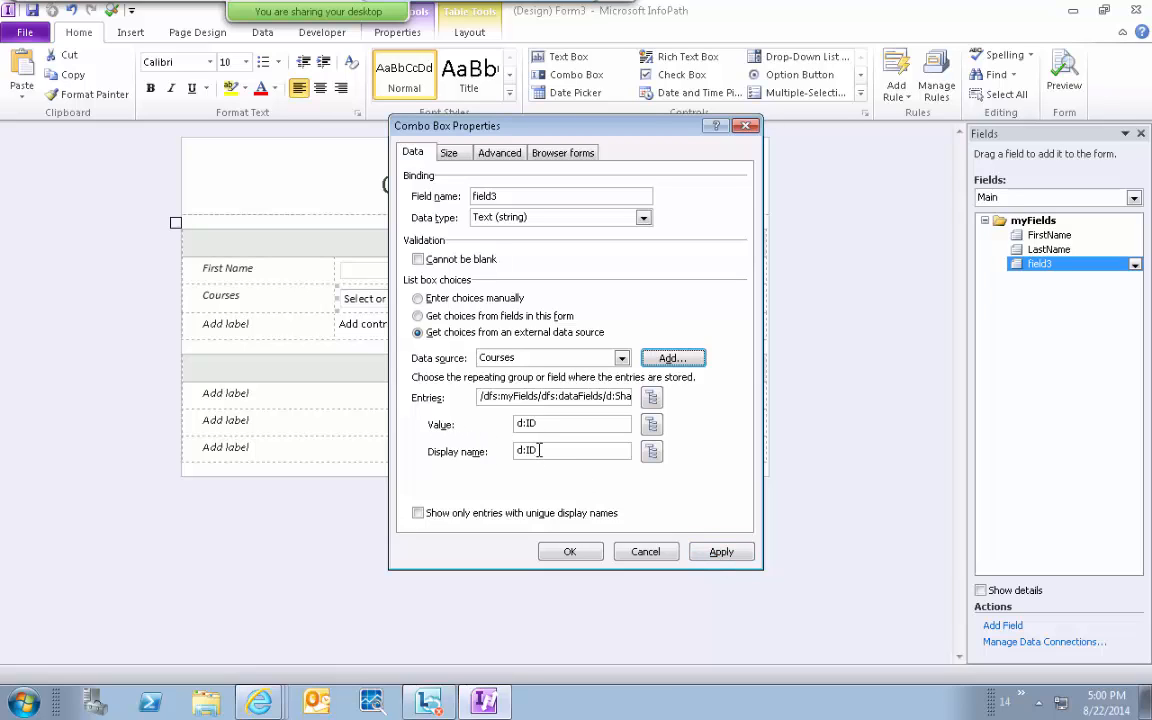
Use Title as the combo box display name and apply the settings.
{"action": "left_click", "coordinate": [651, 452]}
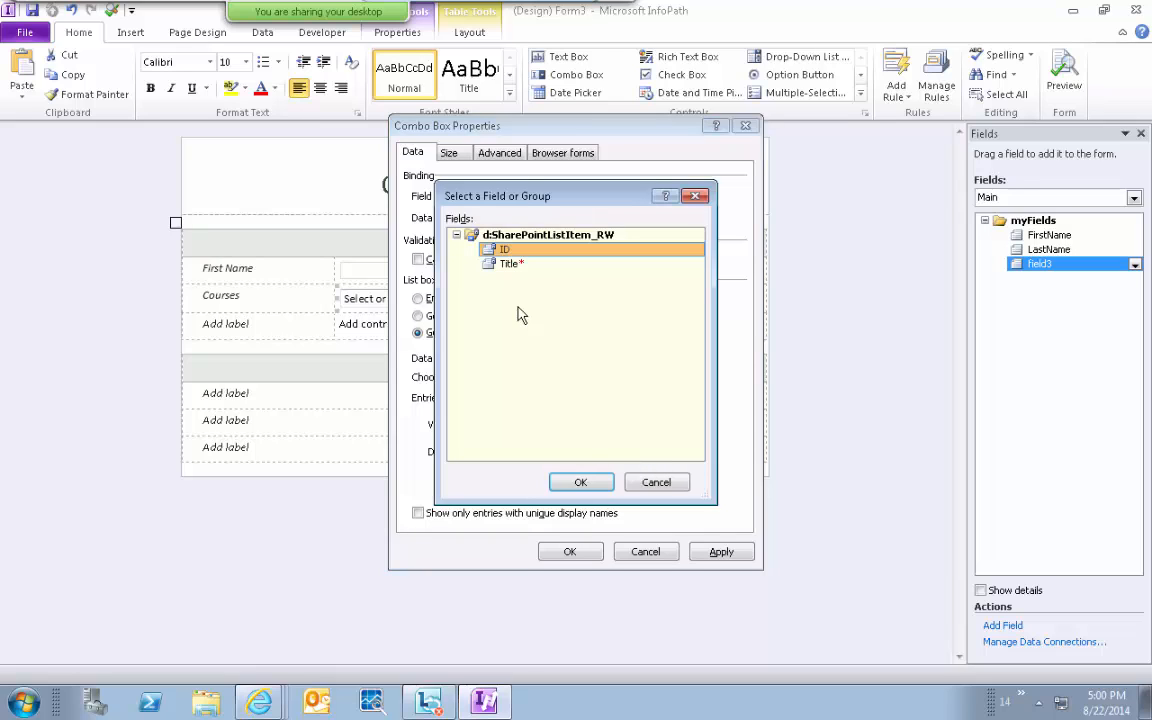
{"action": "left_click", "coordinate": [505, 263]}
{"action": "left_click", "coordinate": [582, 482]}
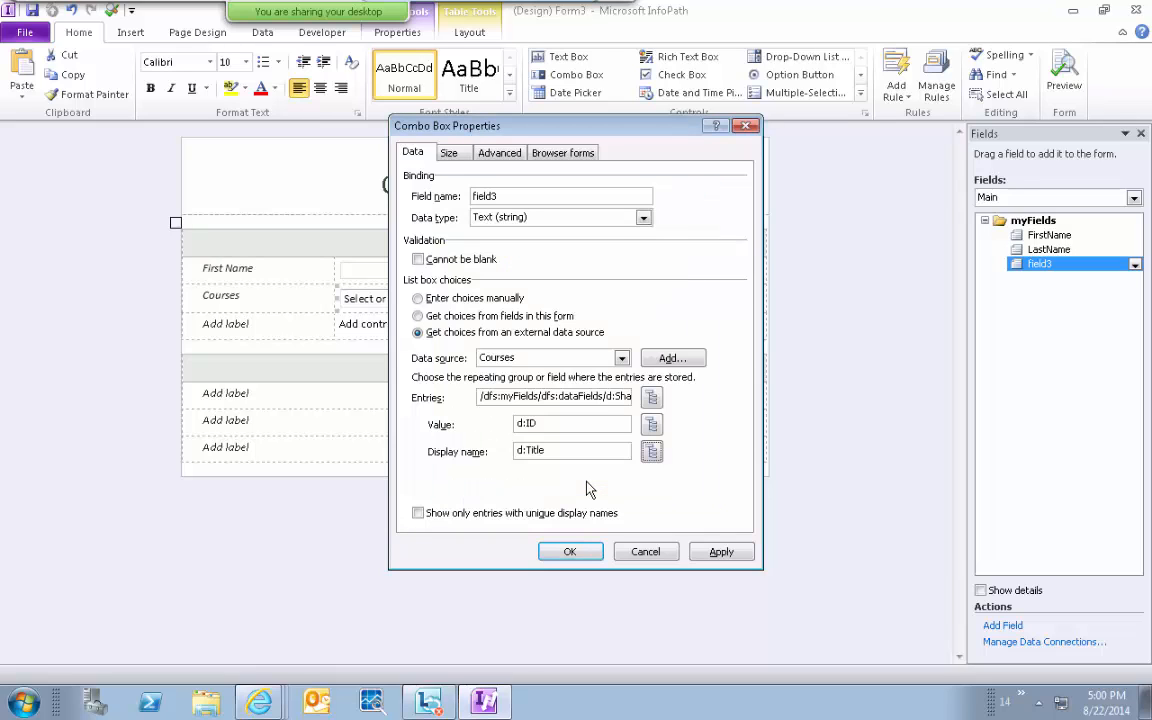
{"action": "left_click", "coordinate": [719, 556]}
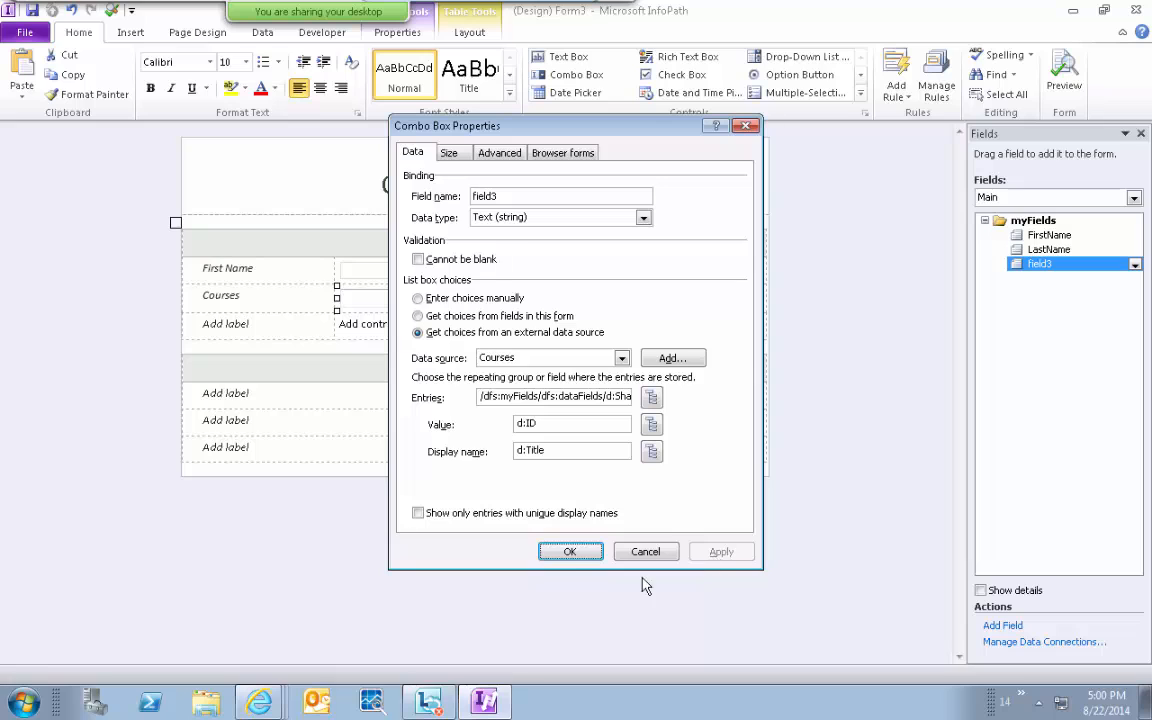
{"action": "left_click", "coordinate": [566, 553]}
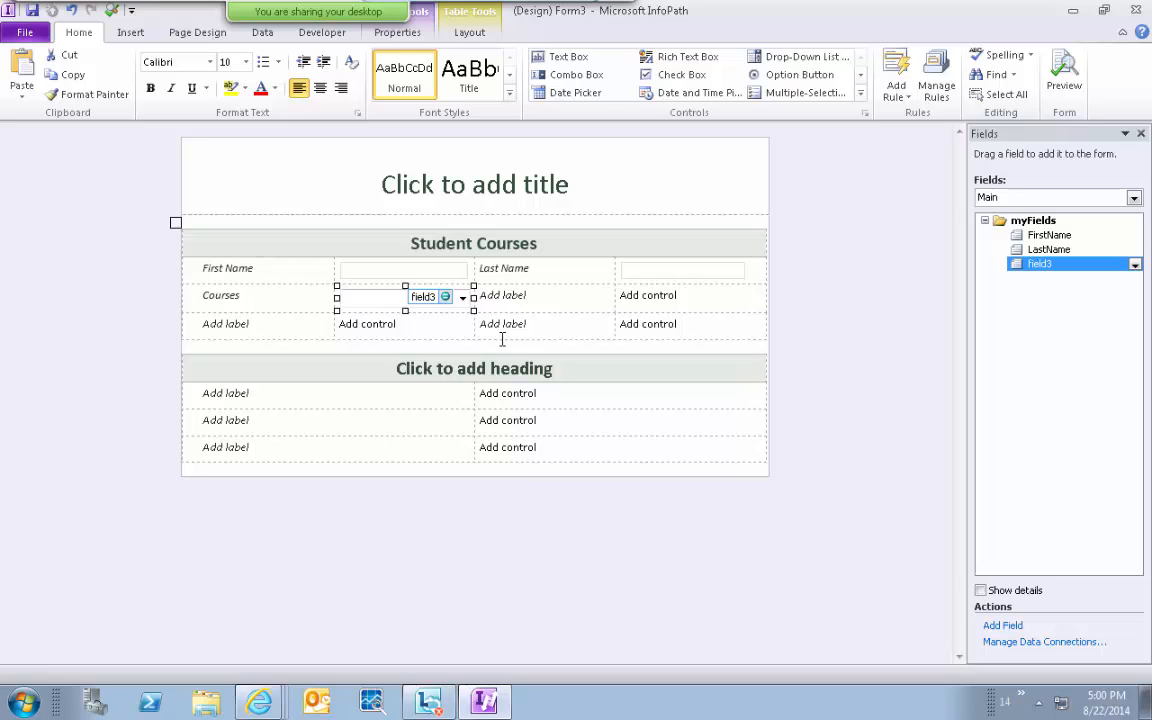
{"action": "left_click", "coordinate": [608, 300]}
Merge the Courses row cells so the drop-down spans the whole row.
{"action": "left_click_drag", "start_coordinate": [608, 300], "coordinate": [532, 297]}
{"action": "left_click", "coordinate": [429, 289], "text": "shift"}
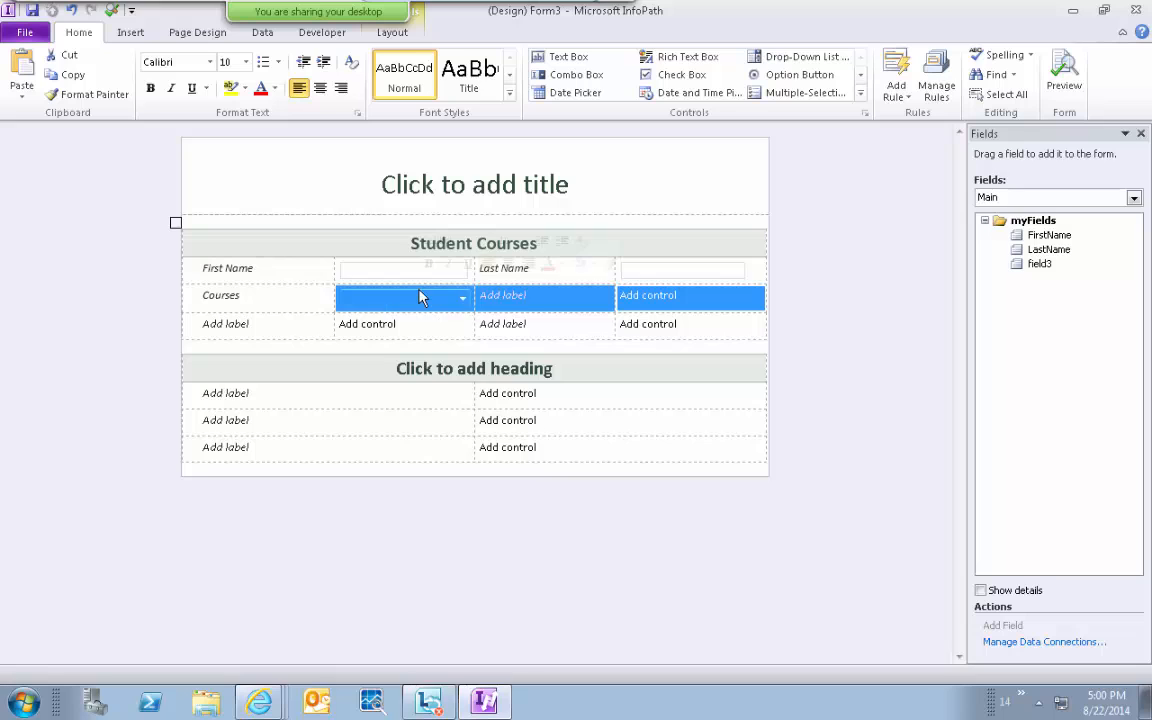
{"action": "right_click", "coordinate": [527, 298]}
{"action": "left_click", "coordinate": [585, 437]}
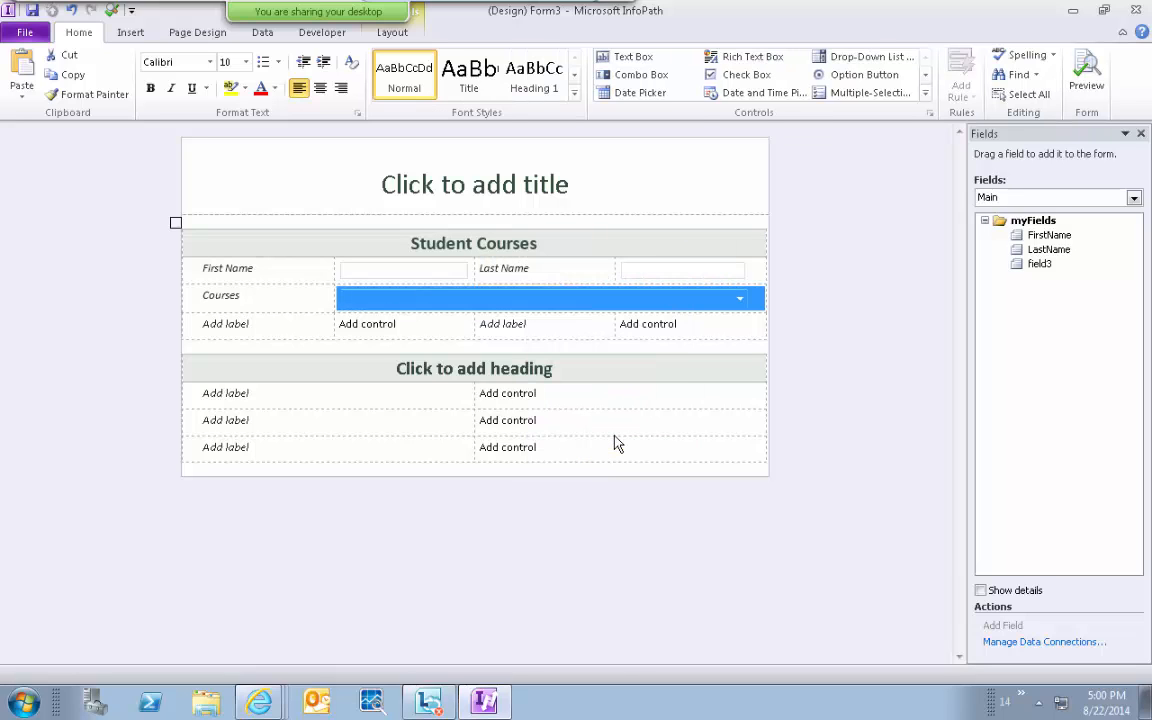
{"action": "left_click", "coordinate": [568, 359]}
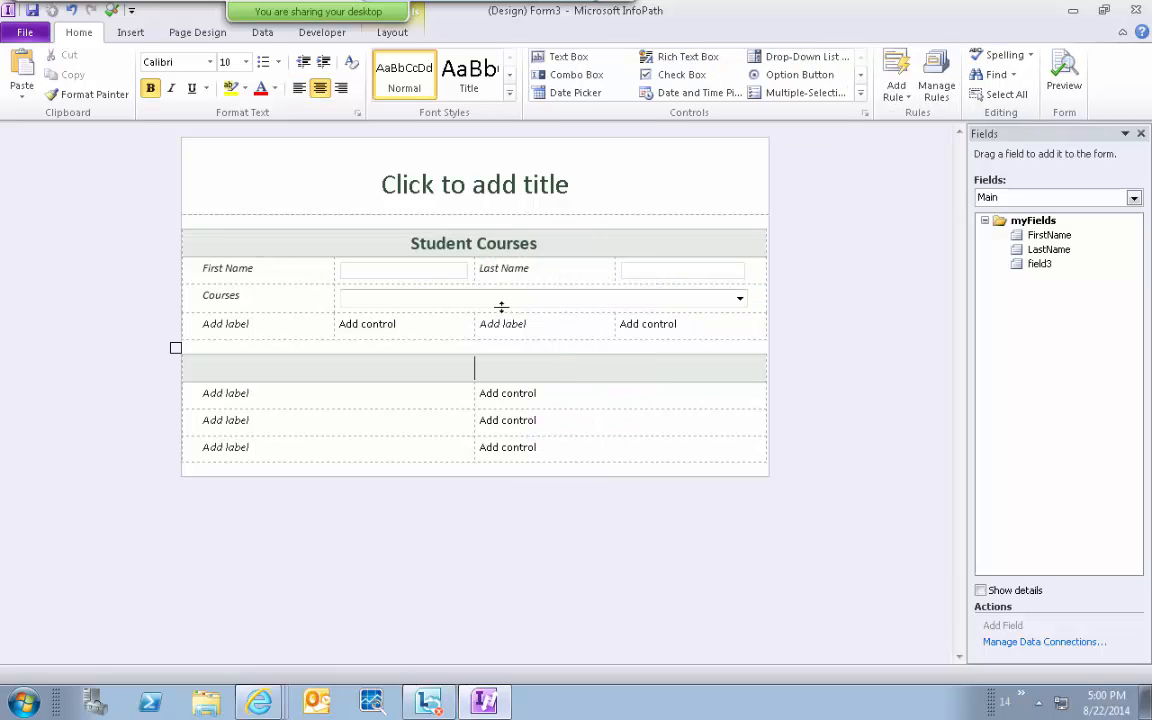
Add an 'Address' label row with merged cells holding a new text box.
{"action": "left_click", "coordinate": [249, 327]}
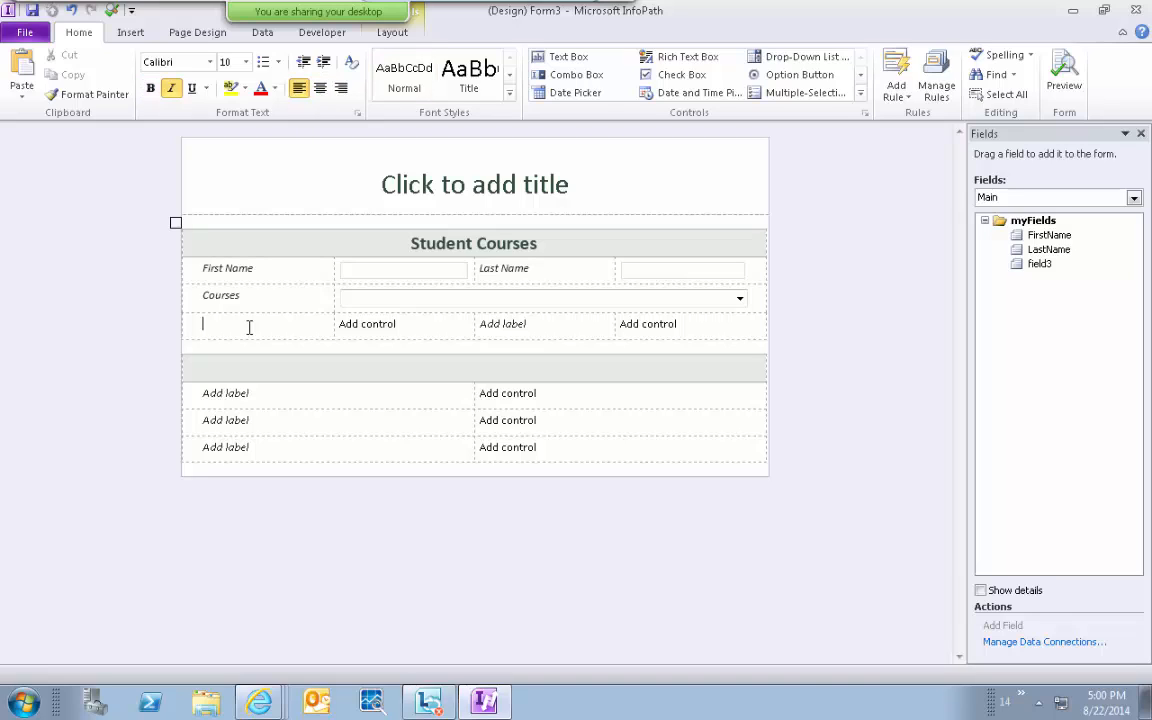
{"action": "type", "text": "Address"}
{"action": "key", "text": "Tab"}
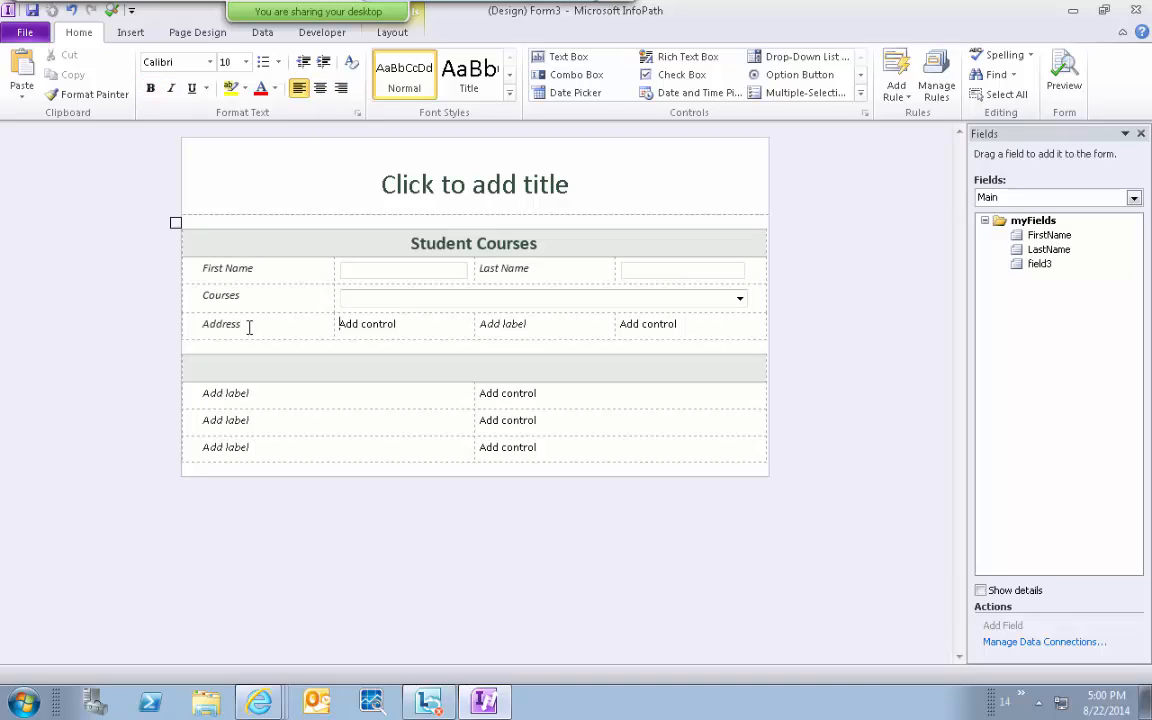
{"action": "key", "text": "shift+Right"}
{"action": "key", "text": "shift+Right"}
{"action": "key", "text": "shift+Right"}
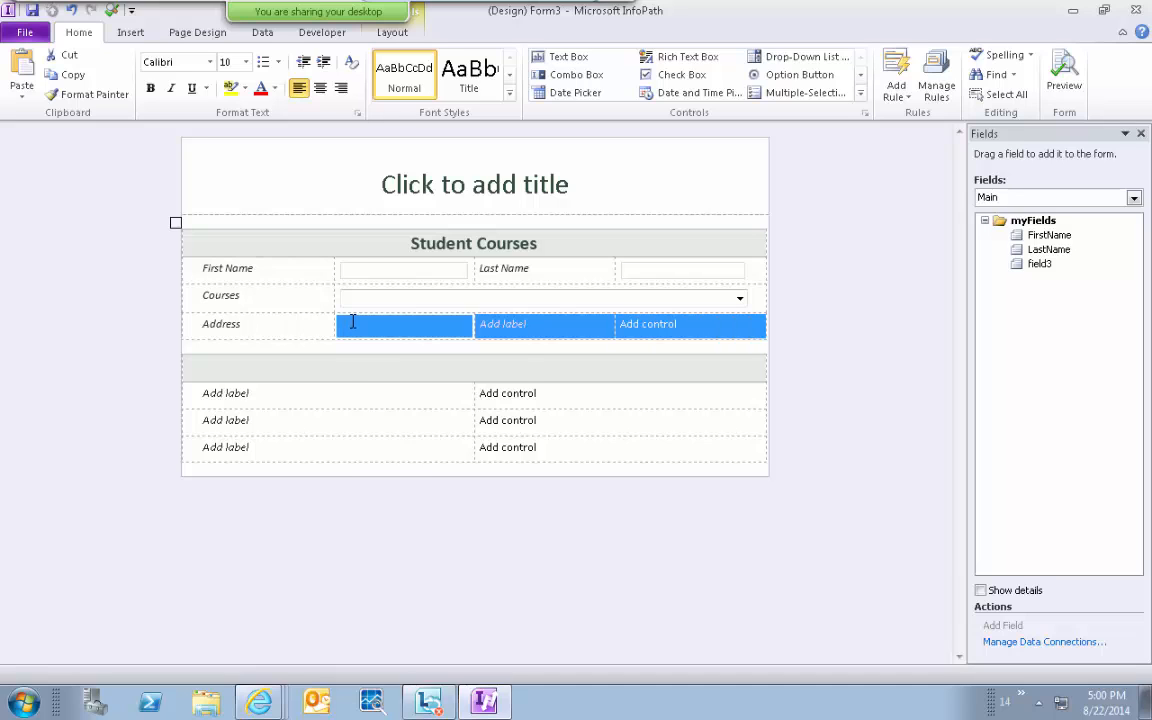
{"action": "right_click", "coordinate": [352, 322]}
{"action": "left_click", "coordinate": [445, 456]}
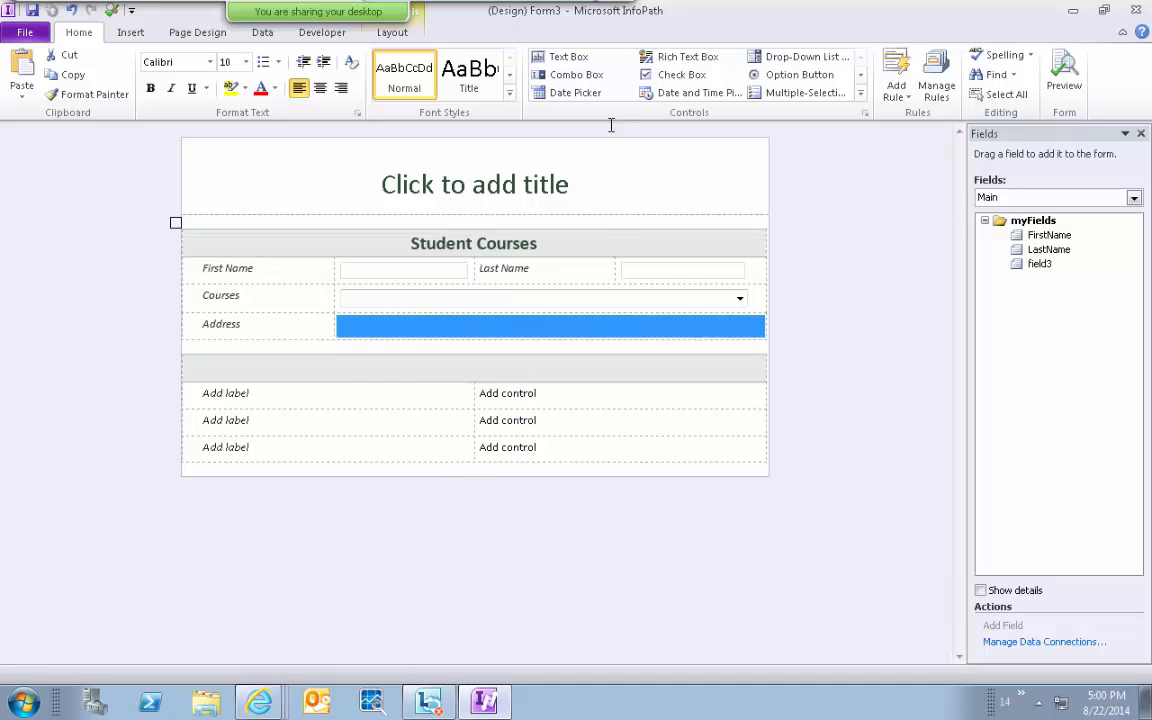
{"action": "left_click", "coordinate": [576, 60]}
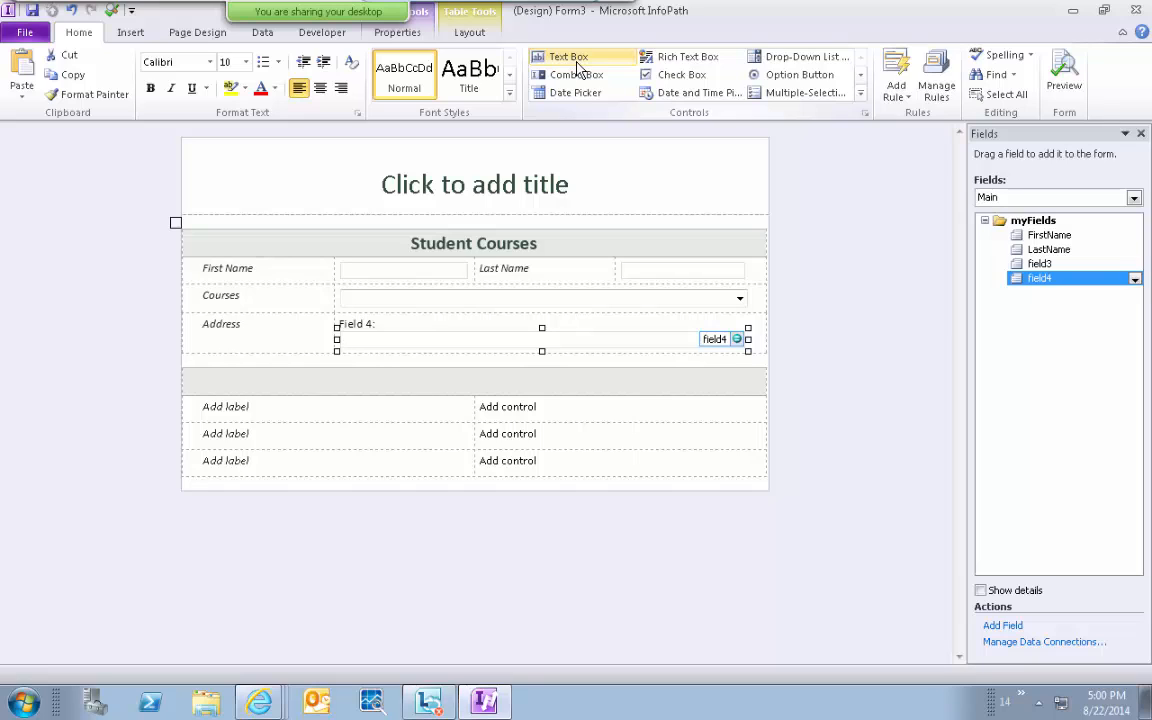
{"action": "left_click", "coordinate": [517, 378]}
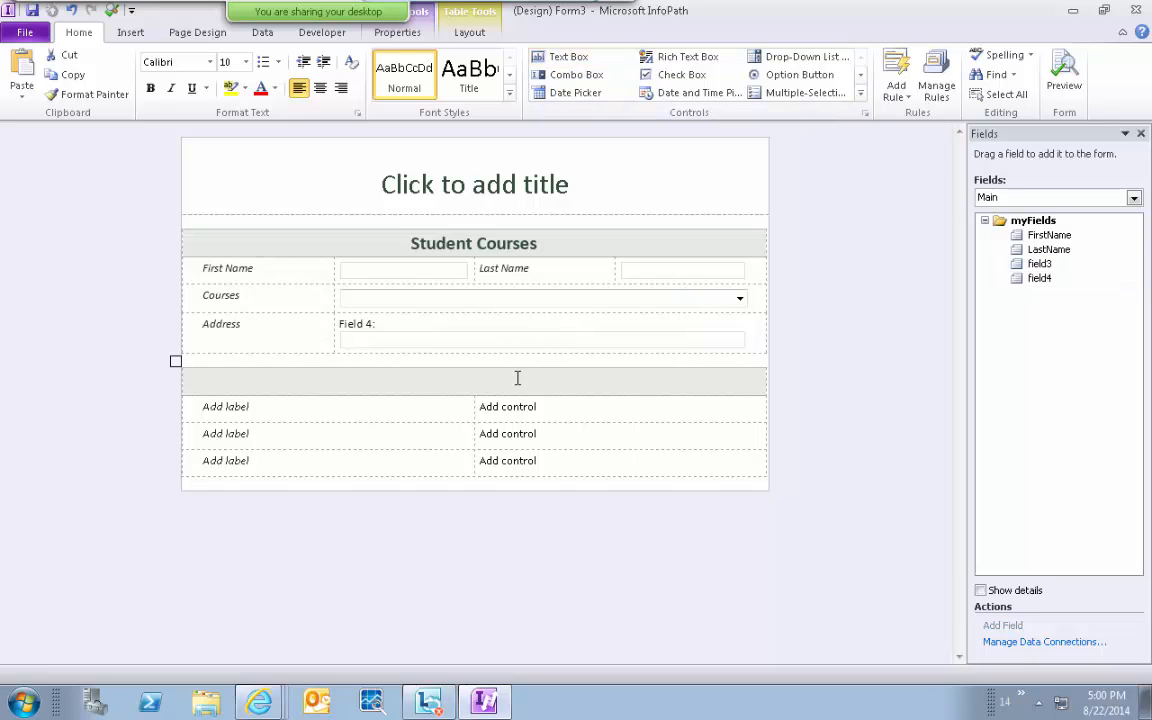
Delete all rows of the unused lower section and the leftover blank space.
{"action": "left_click", "coordinate": [203, 356]}
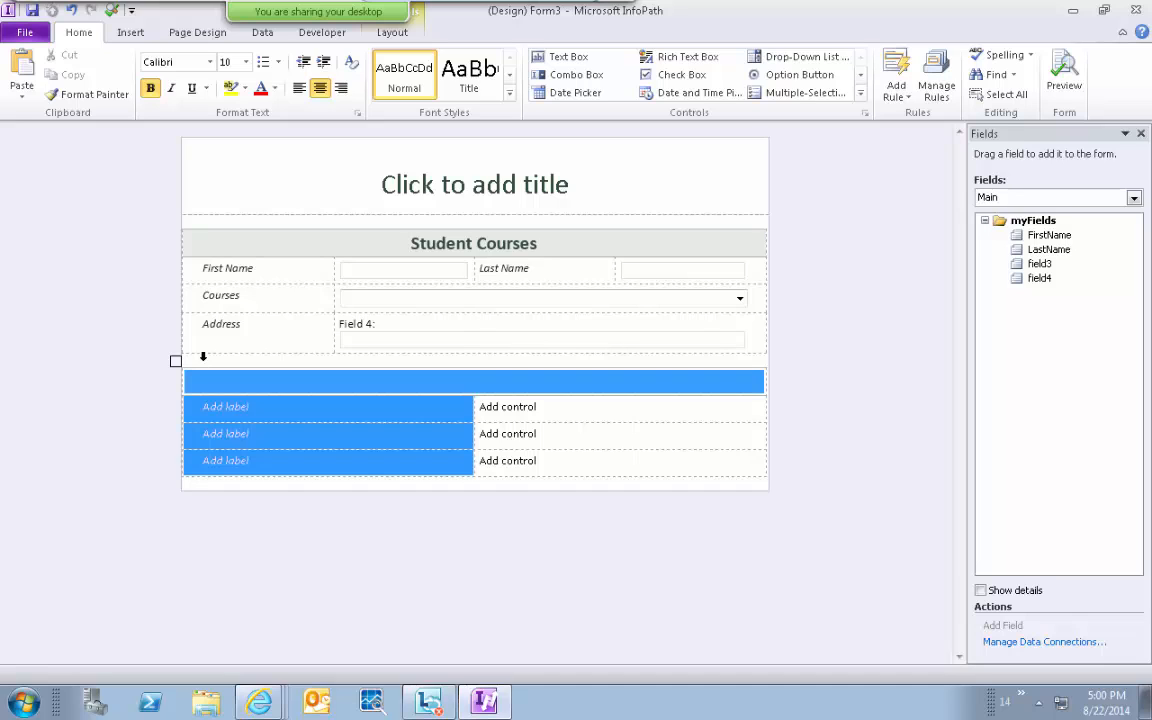
{"action": "left_click", "coordinate": [203, 356]}
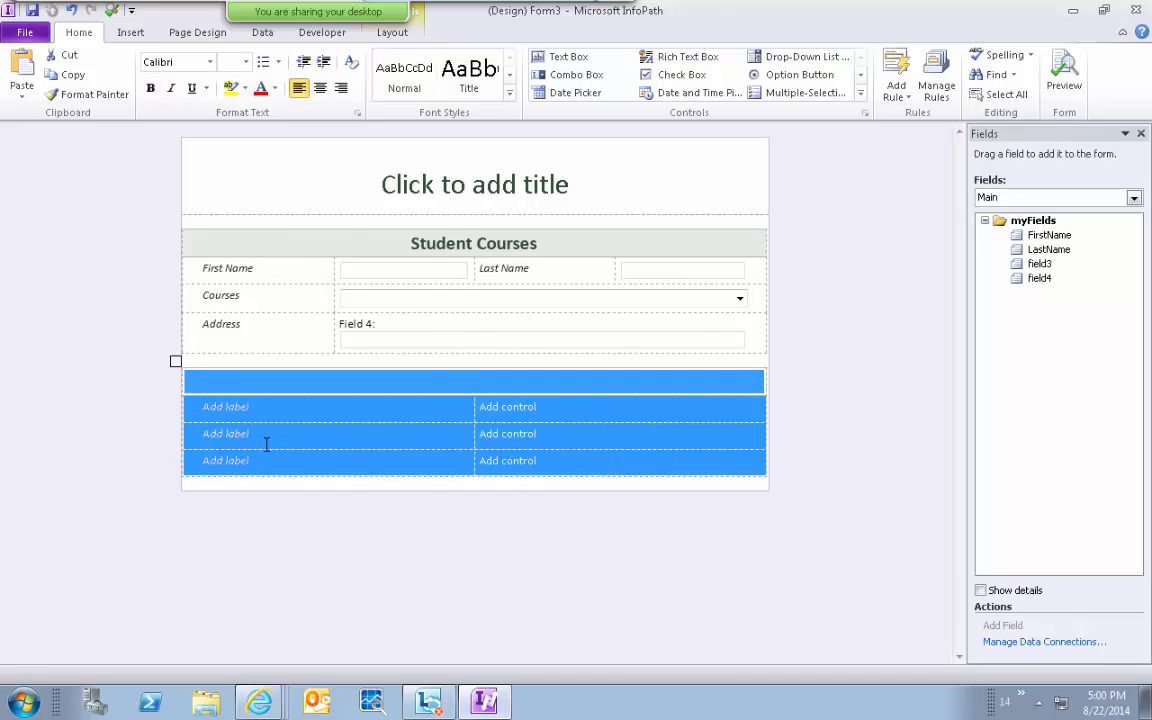
{"action": "right_click", "coordinate": [239, 400]}
{"action": "mouse_move", "coordinate": [369, 289]}
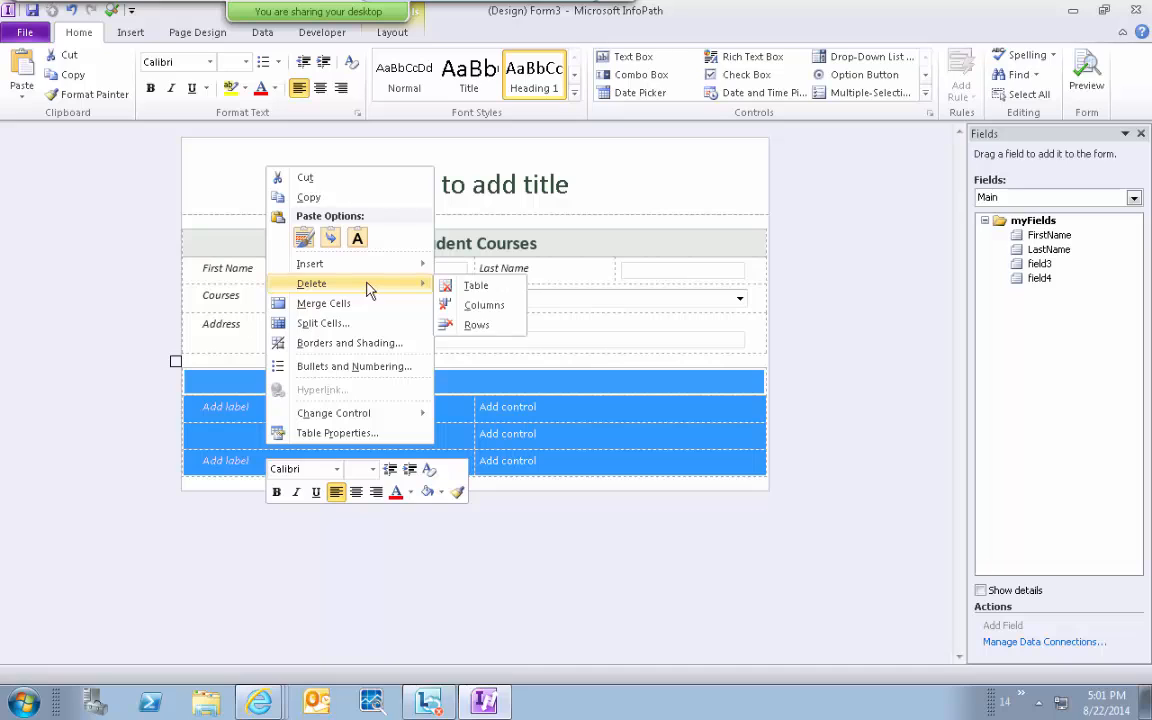
{"action": "left_click", "coordinate": [470, 324]}
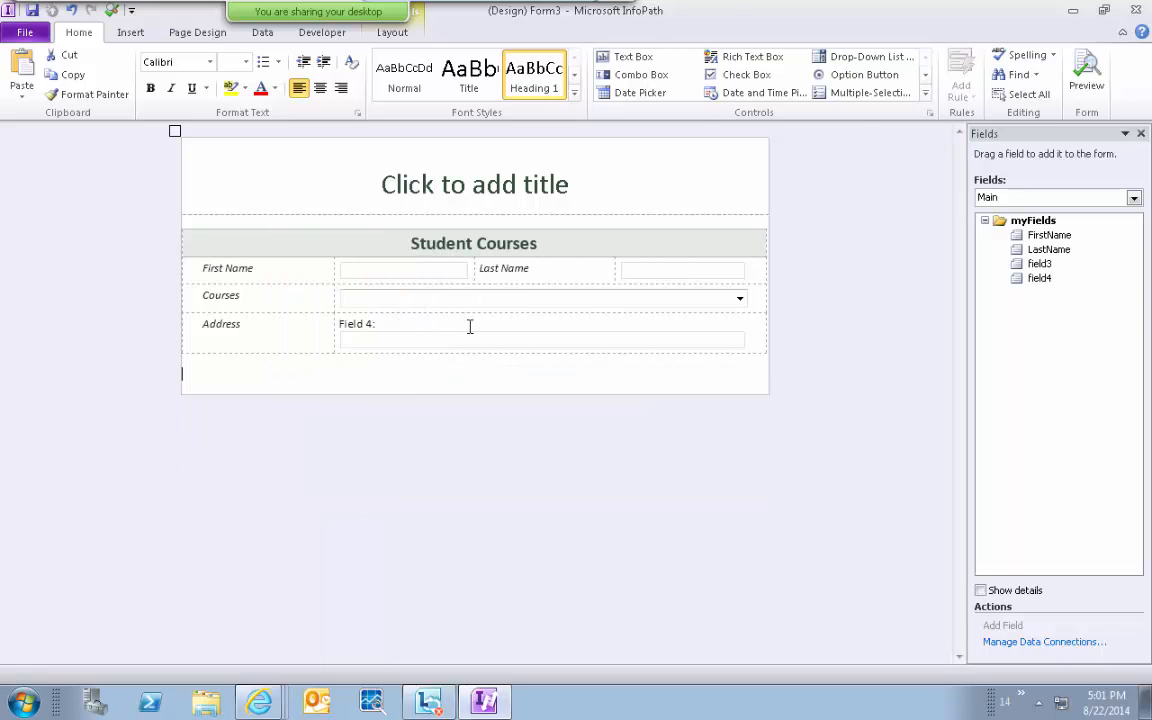
{"action": "key", "text": "BackSpace"}
{"action": "key", "text": "BackSpace"}
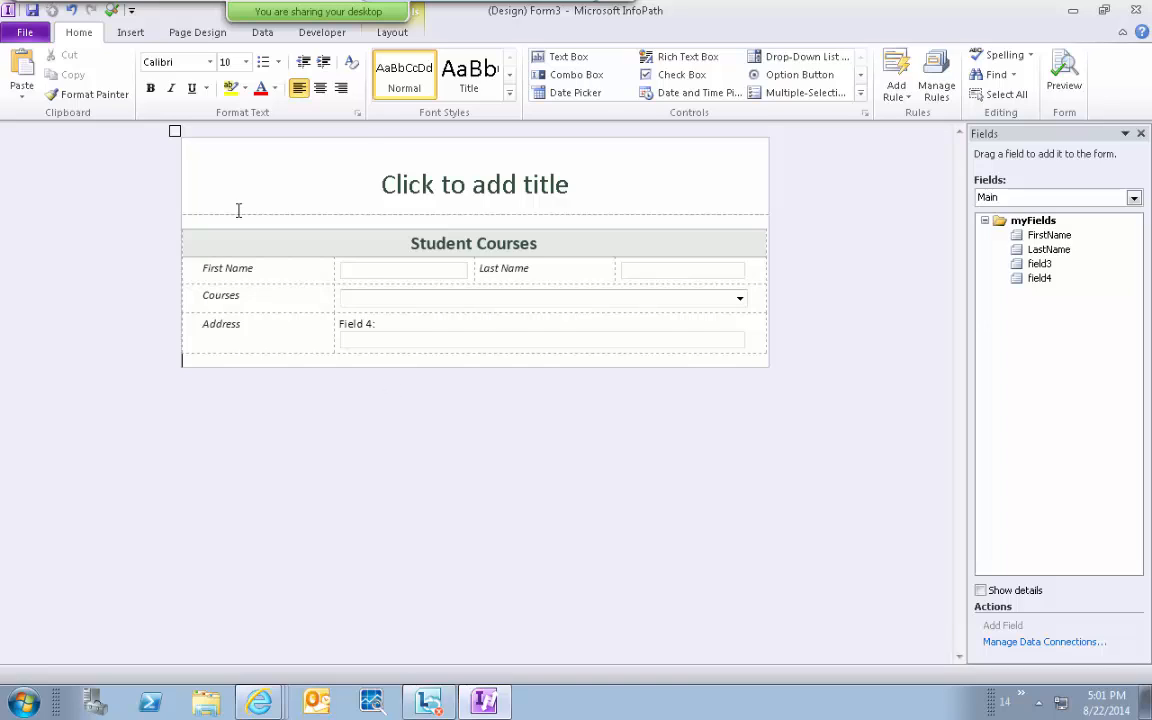
Save the form template and rename field3 to Courses.
{"action": "left_click", "coordinate": [35, 14]}
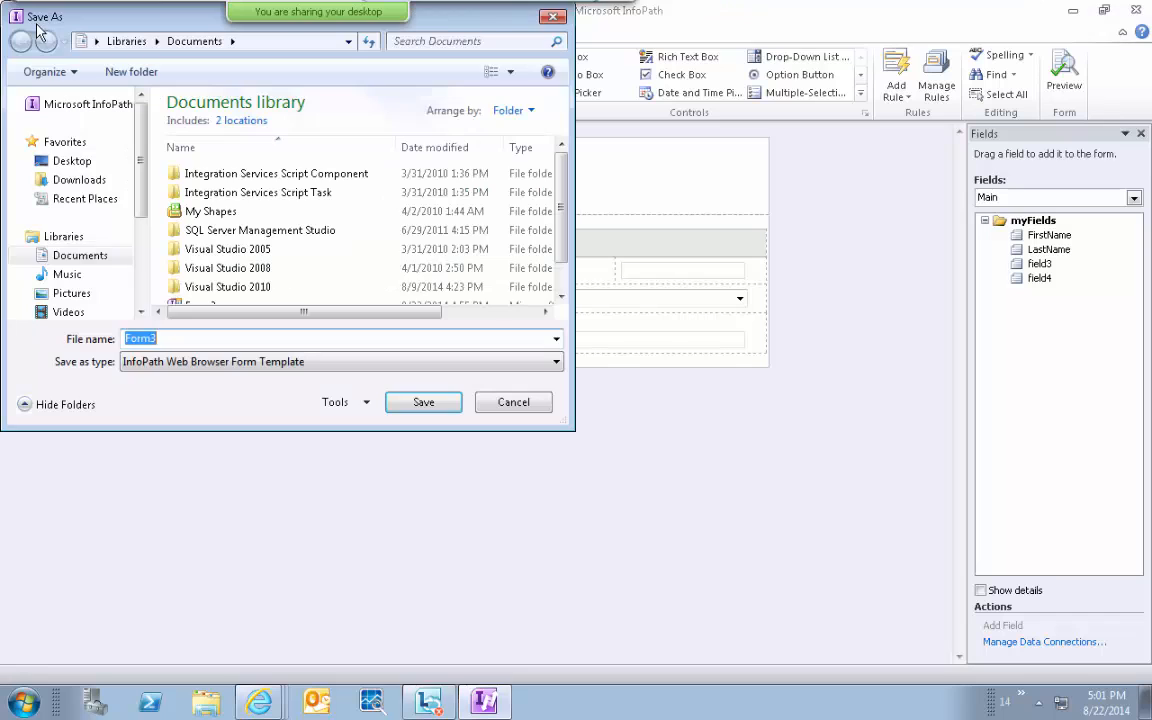
{"action": "left_click", "coordinate": [417, 404]}
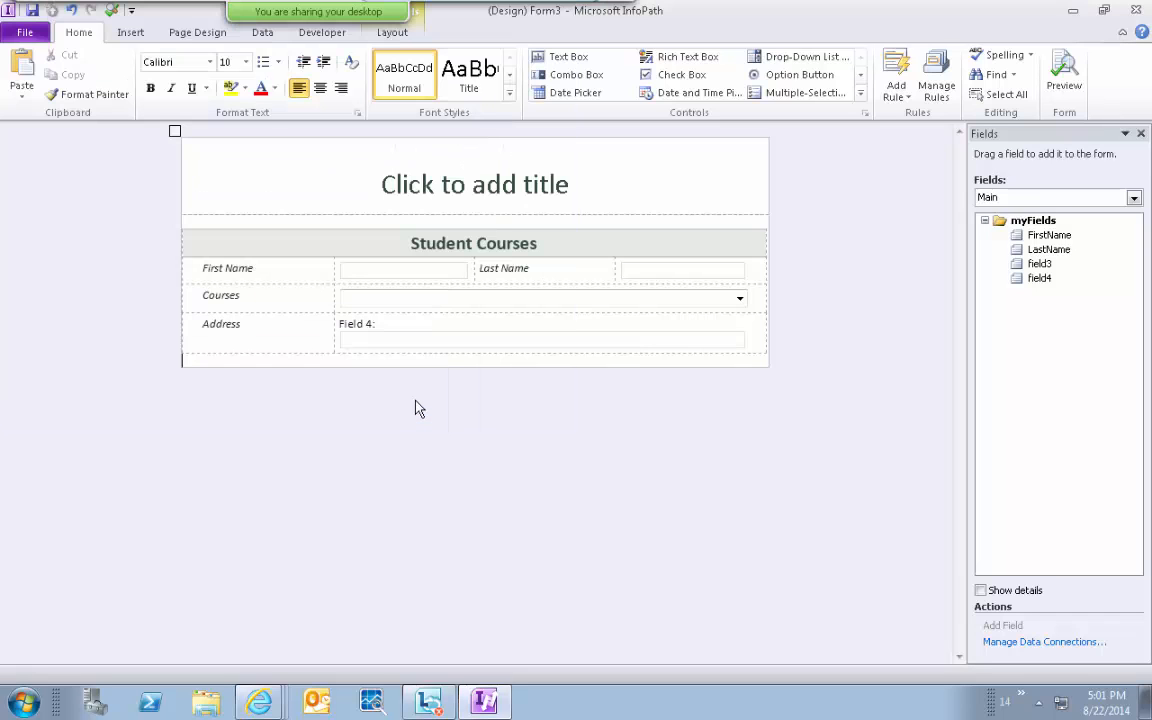
{"action": "left_click", "coordinate": [1040, 264]}
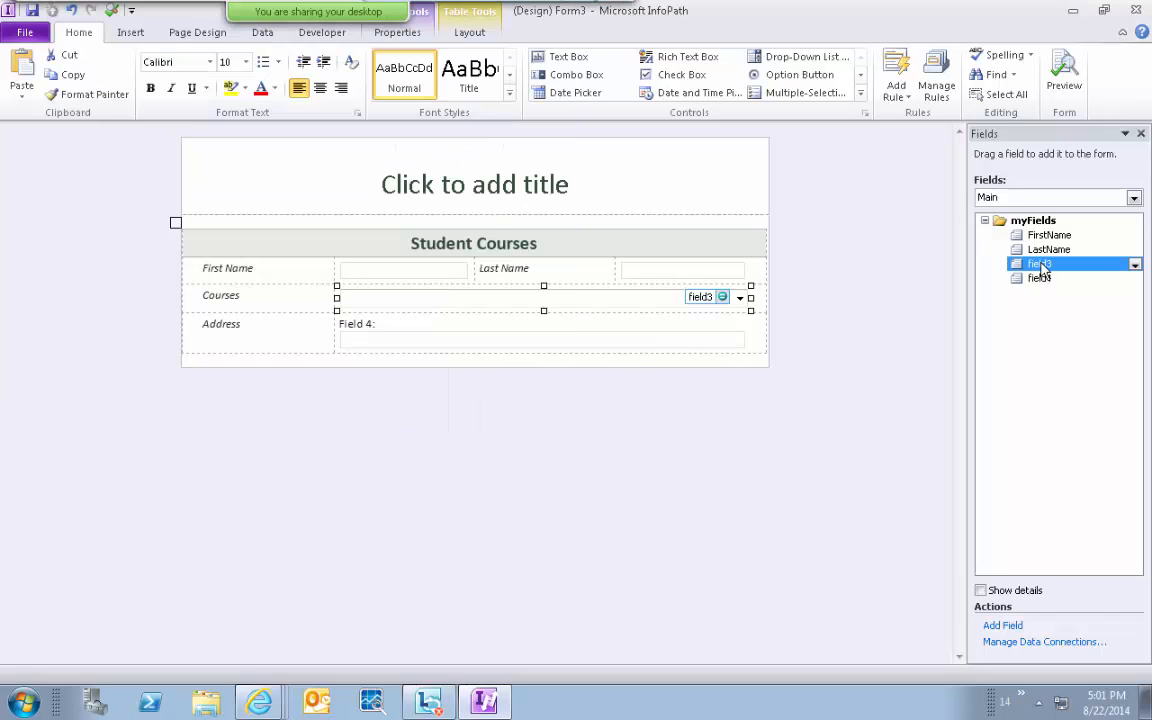
{"action": "right_click", "coordinate": [1043, 265]}
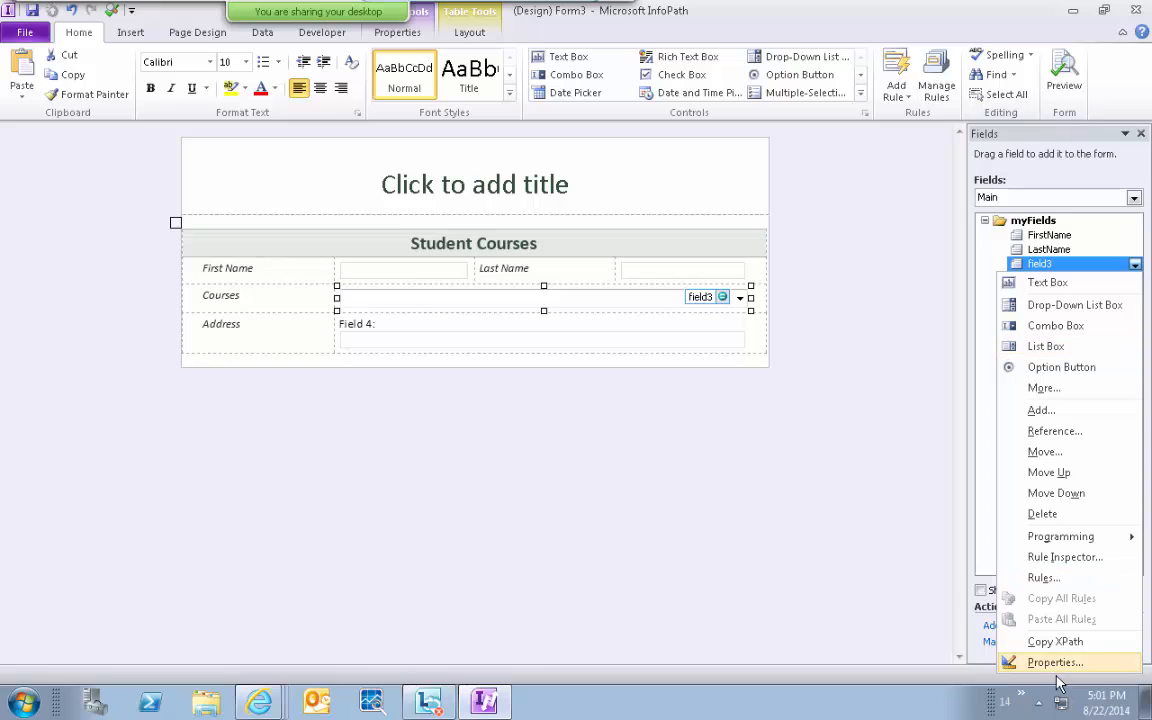
{"action": "left_click", "coordinate": [1005, 662]}
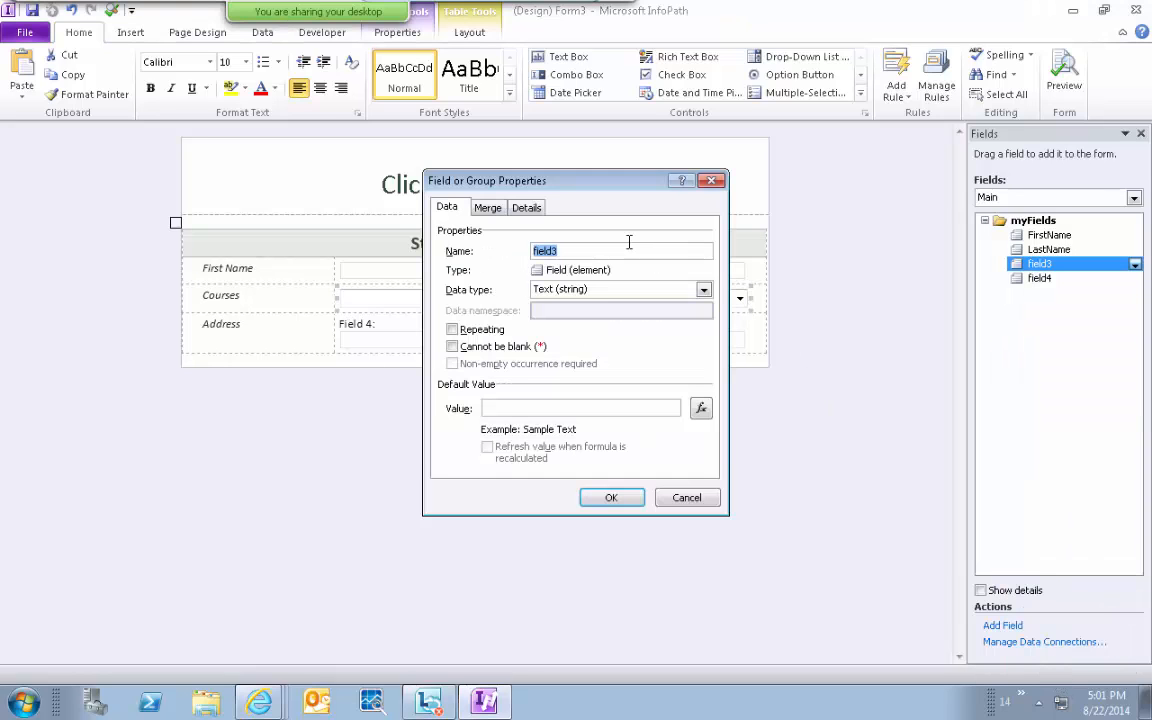
{"action": "type", "text": "Courses"}
{"action": "left_click", "coordinate": [610, 497]}
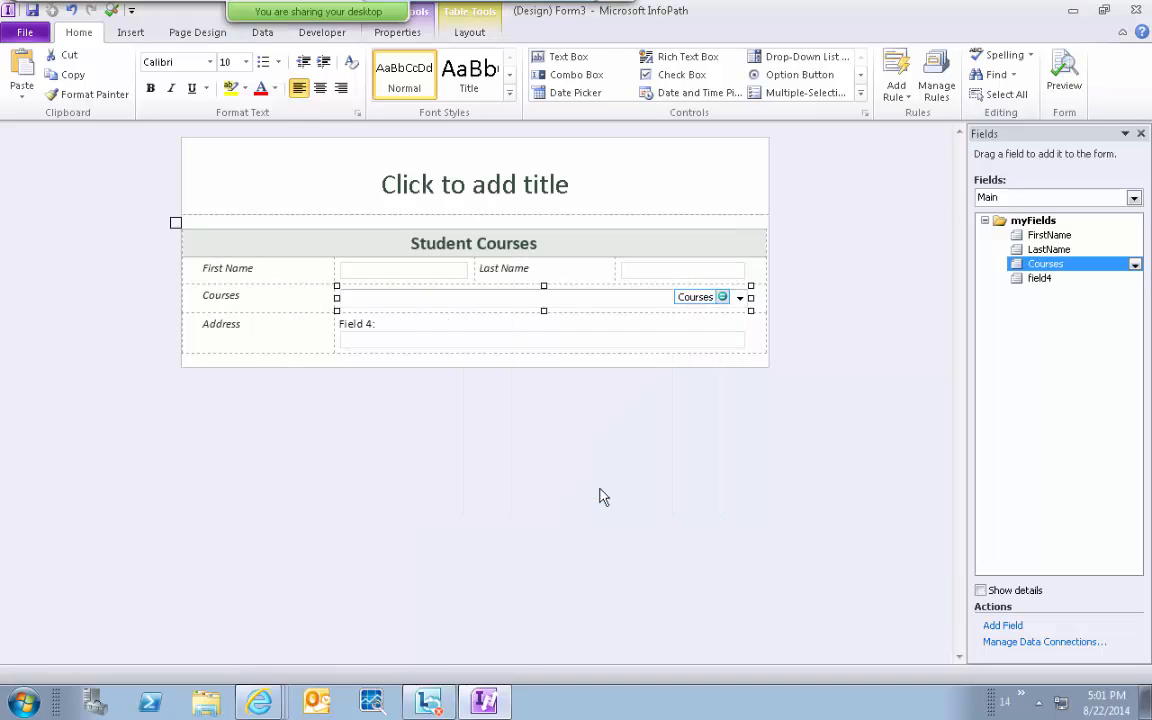
Rename field4 to Address through its field properties.
{"action": "left_click", "coordinate": [1047, 283]}
{"action": "right_click", "coordinate": [1008, 276]}
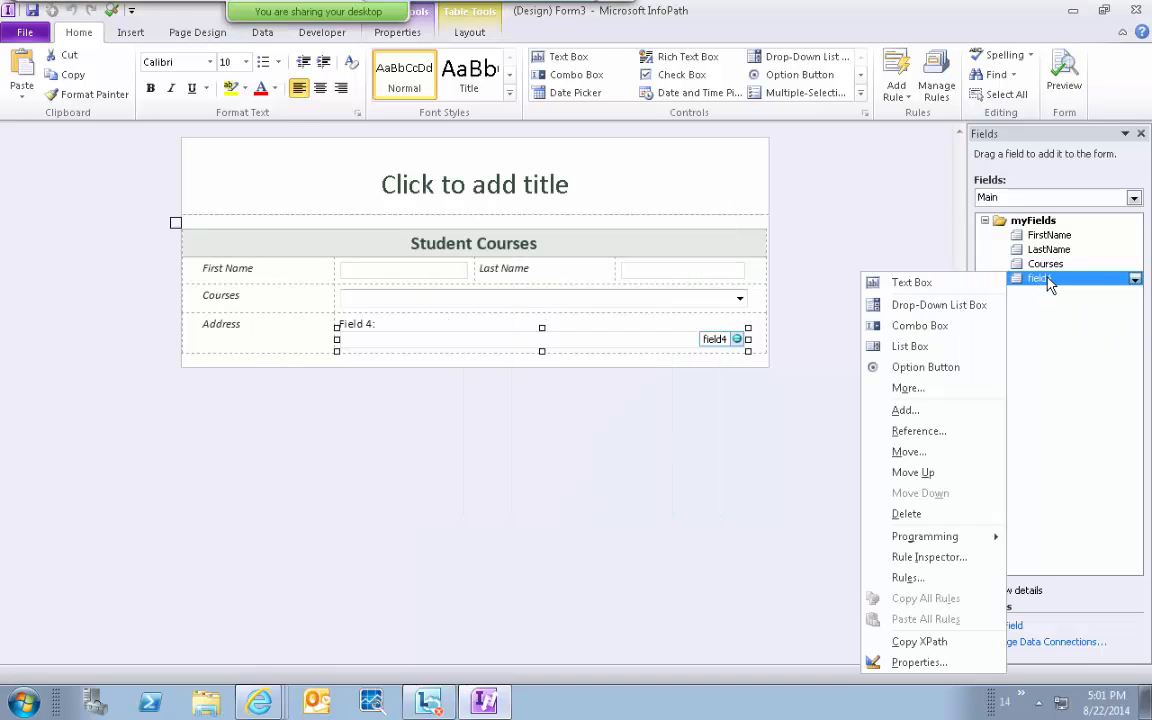
{"action": "left_click", "coordinate": [951, 662]}
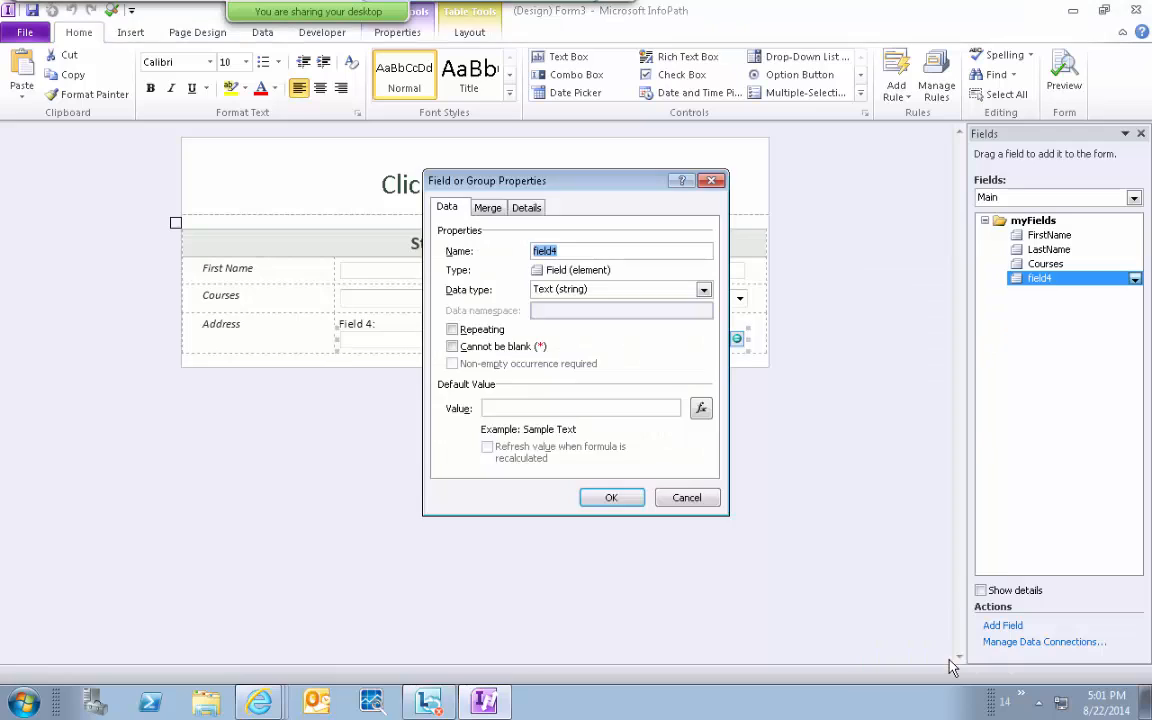
{"action": "key", "text": "Escape"}
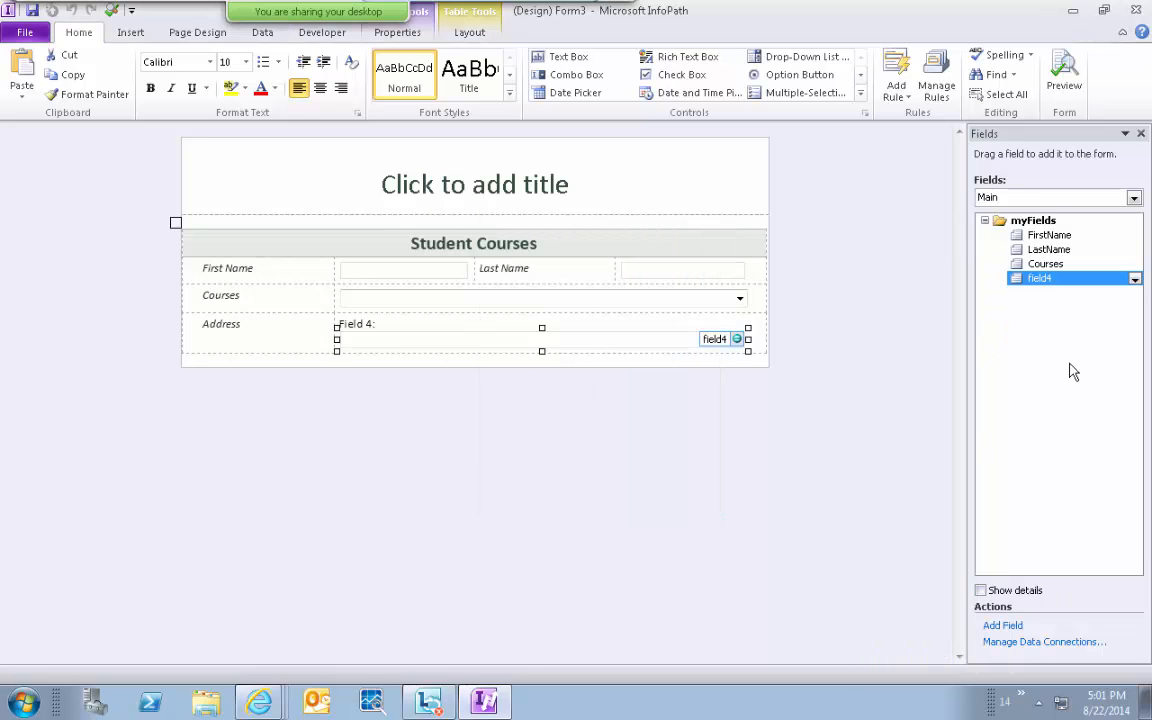
{"action": "right_click", "coordinate": [1010, 278]}
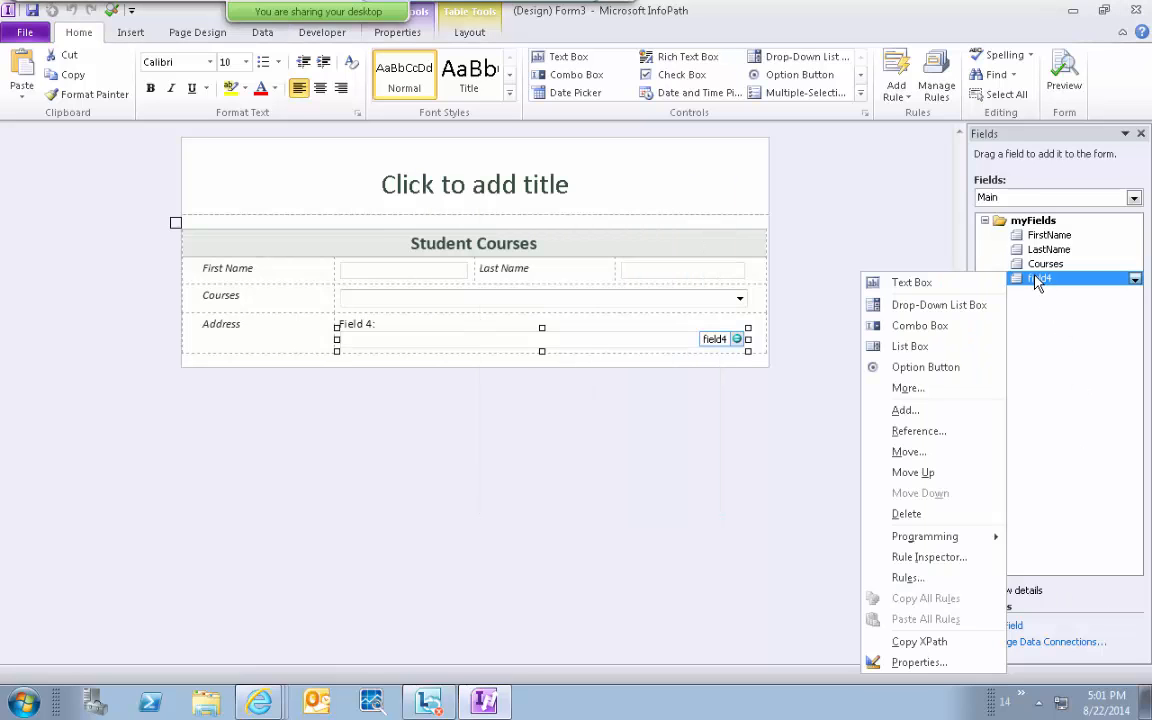
{"action": "left_click", "coordinate": [935, 662]}
{"action": "type", "text": "Address"}
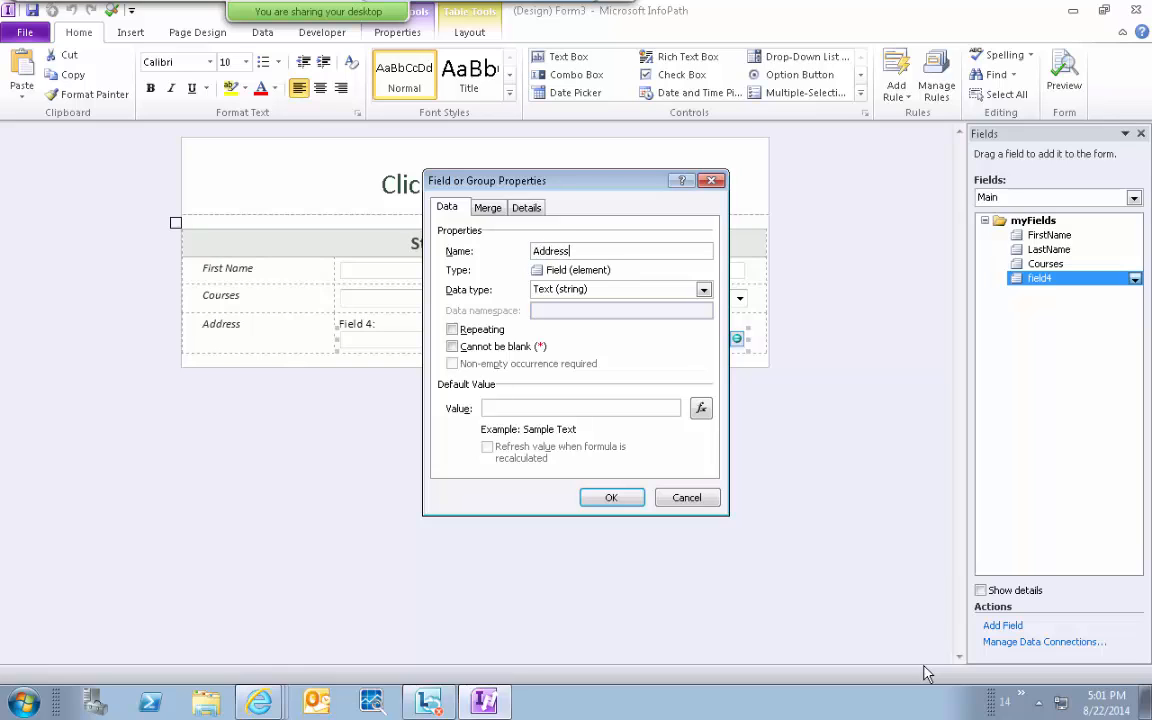
{"action": "left_click", "coordinate": [606, 497]}
Delete the leftover 'Field 4:' label from the Address row.
{"action": "left_click", "coordinate": [392, 323]}
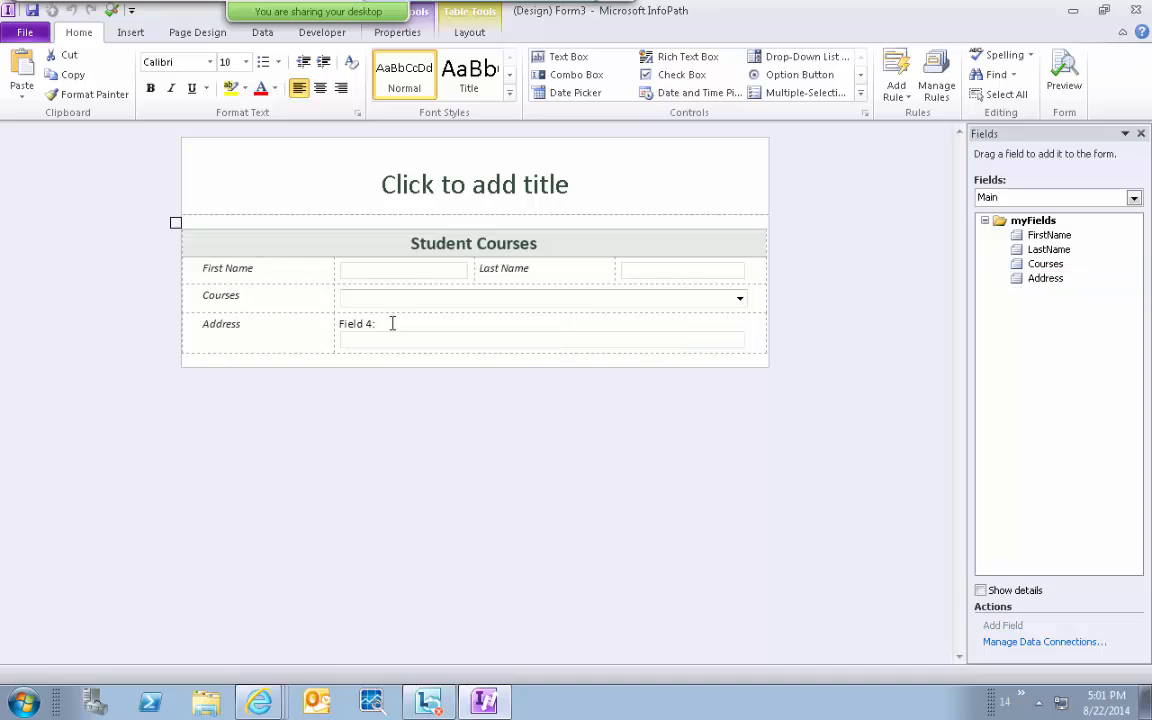
{"action": "left_click", "coordinate": [381, 324]}
{"action": "key", "text": "BackSpace"}
{"action": "key", "text": "BackSpace"}
{"action": "key", "text": "BackSpace"}
{"action": "key", "text": "BackSpace"}
{"action": "key", "text": "BackSpace"}
{"action": "key", "text": "BackSpace"}
{"action": "key", "text": "BackSpace"}
{"action": "key", "text": "BackSpace"}
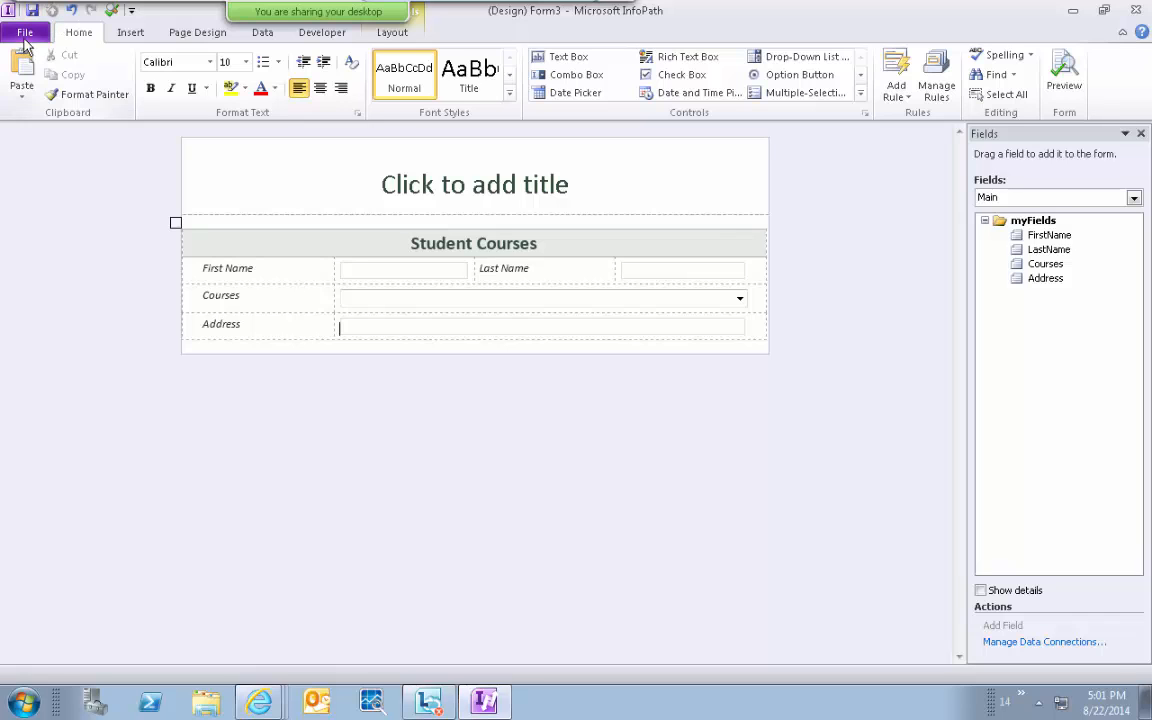
{"action": "left_click", "coordinate": [25, 33]}
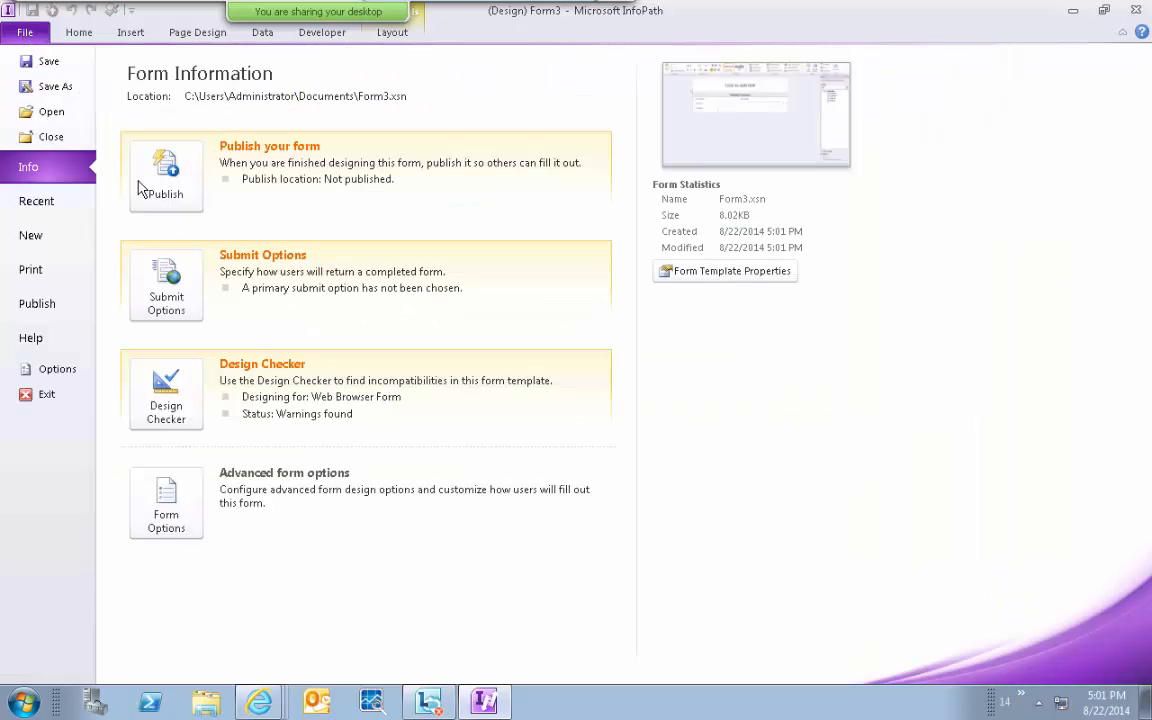
{"action": "left_click", "coordinate": [48, 32]}
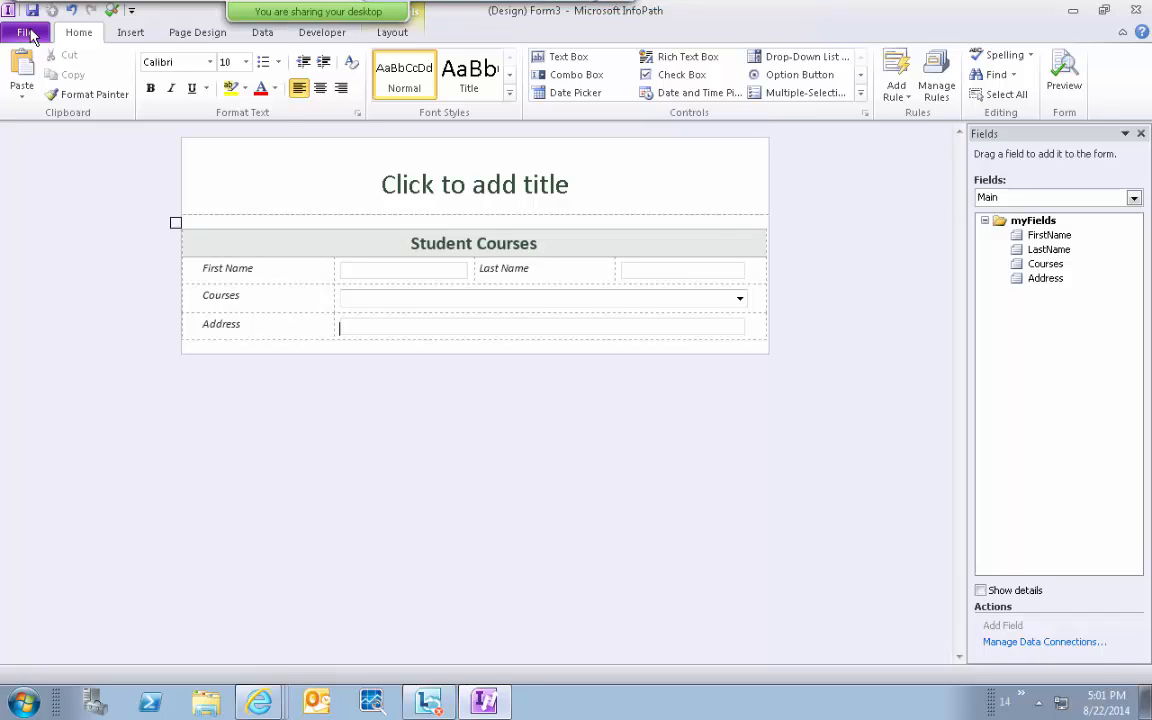
{"action": "left_click", "coordinate": [31, 35]}
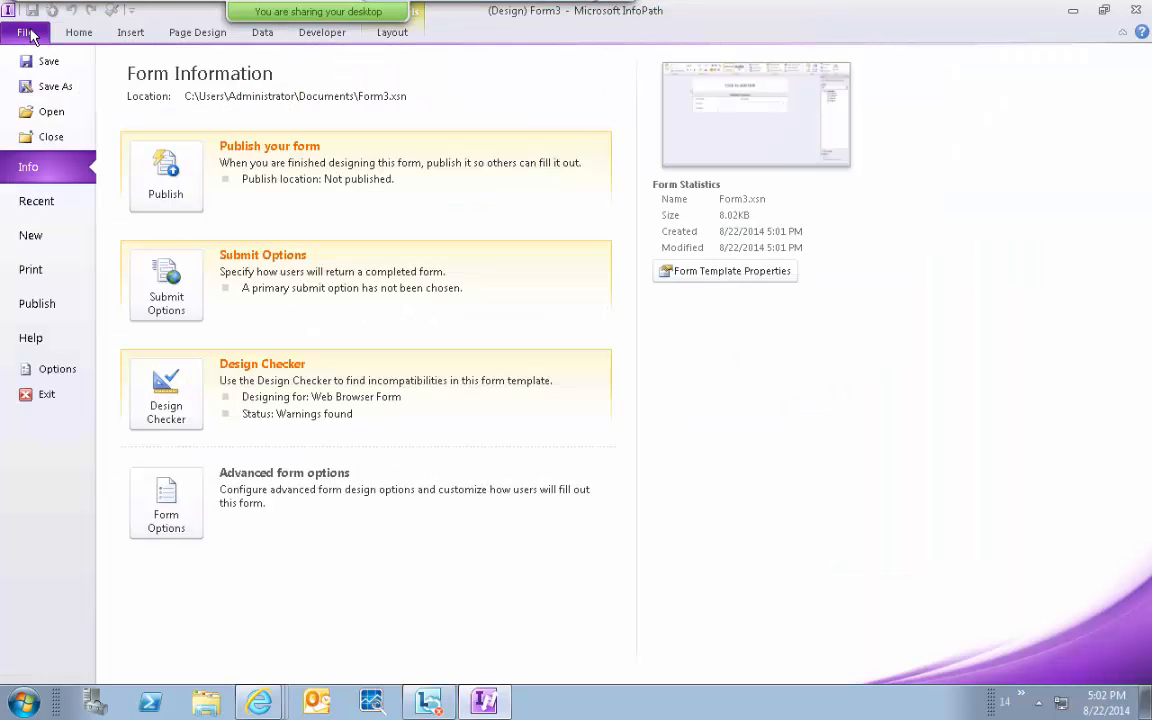
{"action": "left_click", "coordinate": [166, 185]}
{"action": "left_click", "coordinate": [155, 245]}
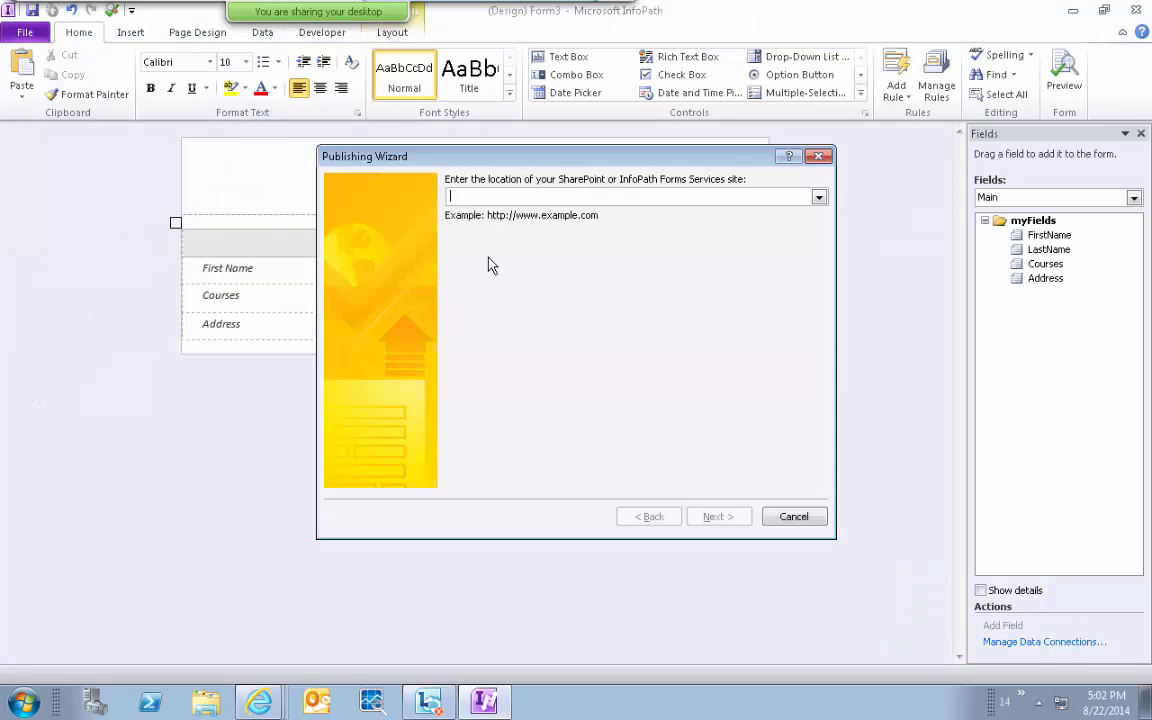
{"action": "type", "text": "http://intranet.contoso.com/"}
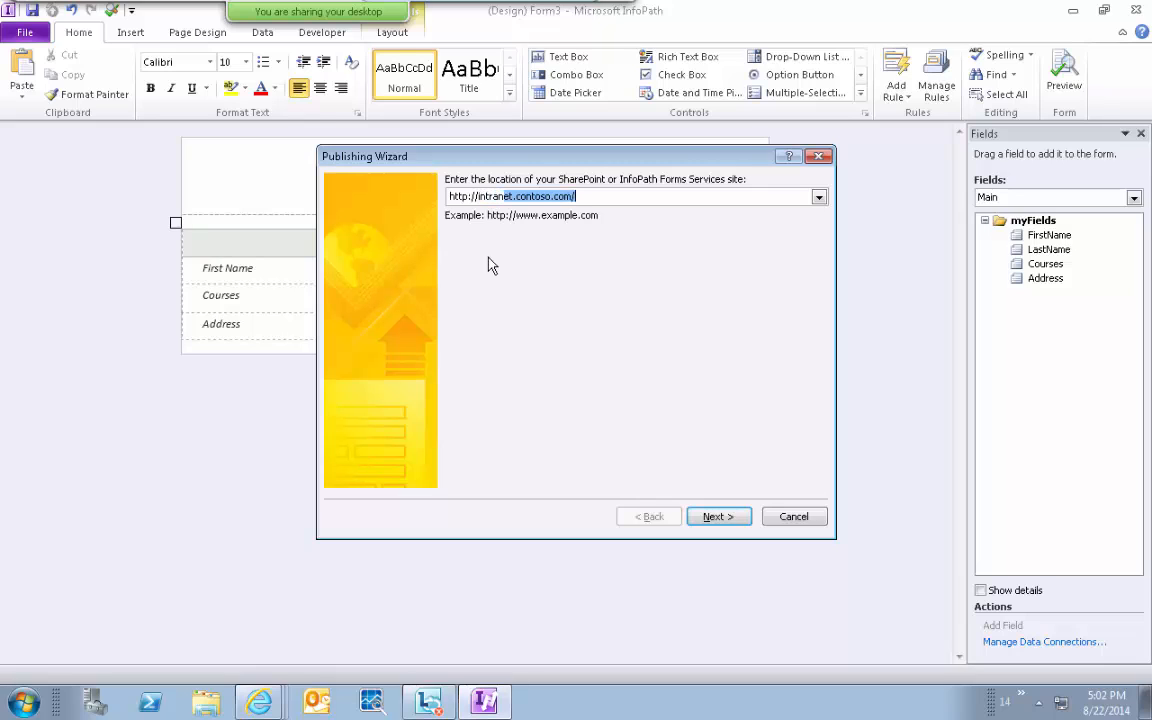
{"action": "key", "text": "End"}
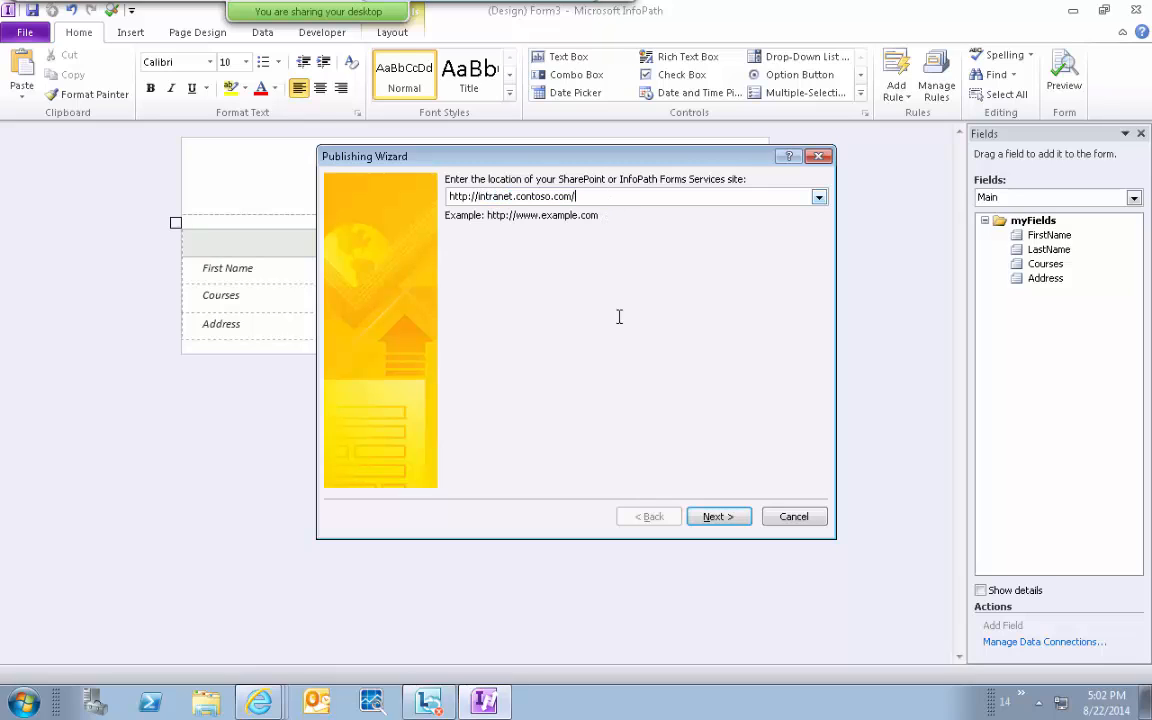
{"action": "left_click", "coordinate": [713, 516]}
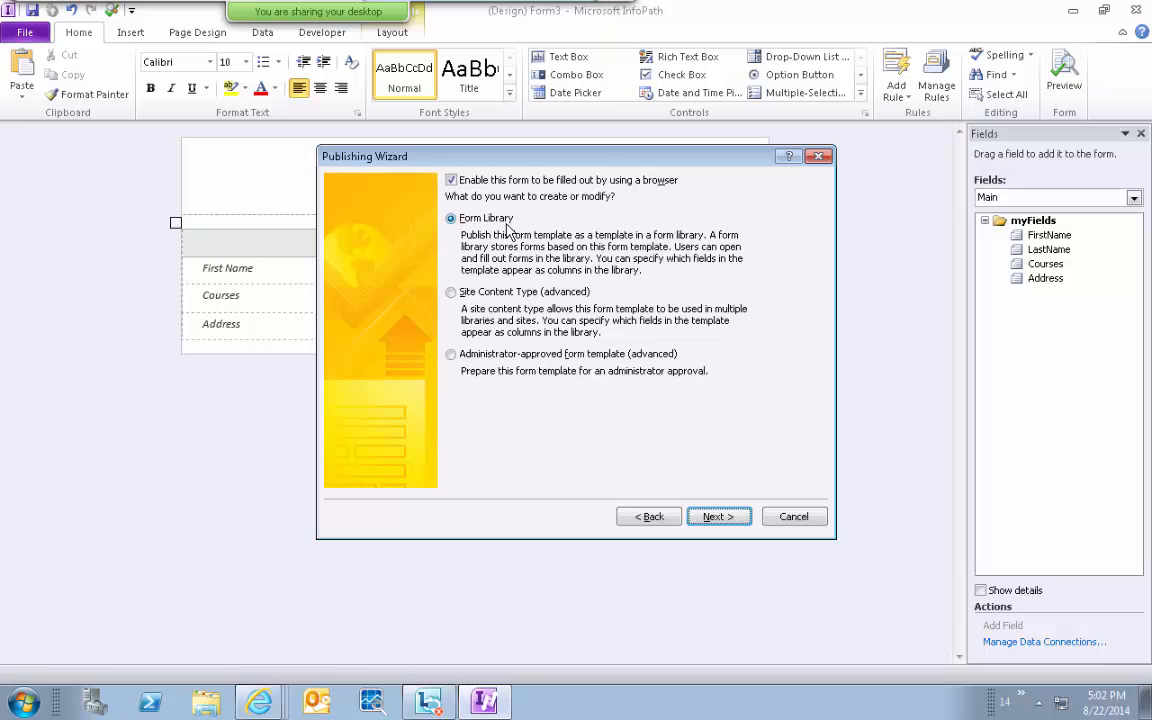
Publish as a new form library named 'StudensFormLibrary'.
{"action": "left_click", "coordinate": [730, 521]}
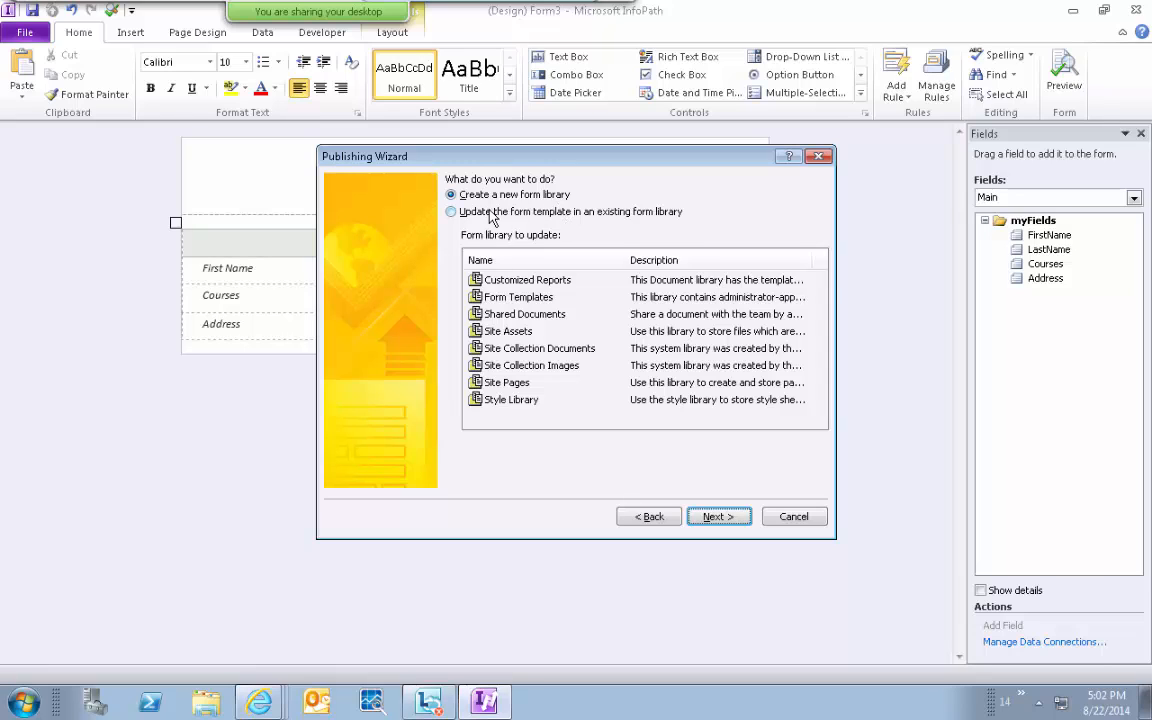
{"action": "left_click", "coordinate": [730, 518]}
{"action": "type", "text": "Stu"}
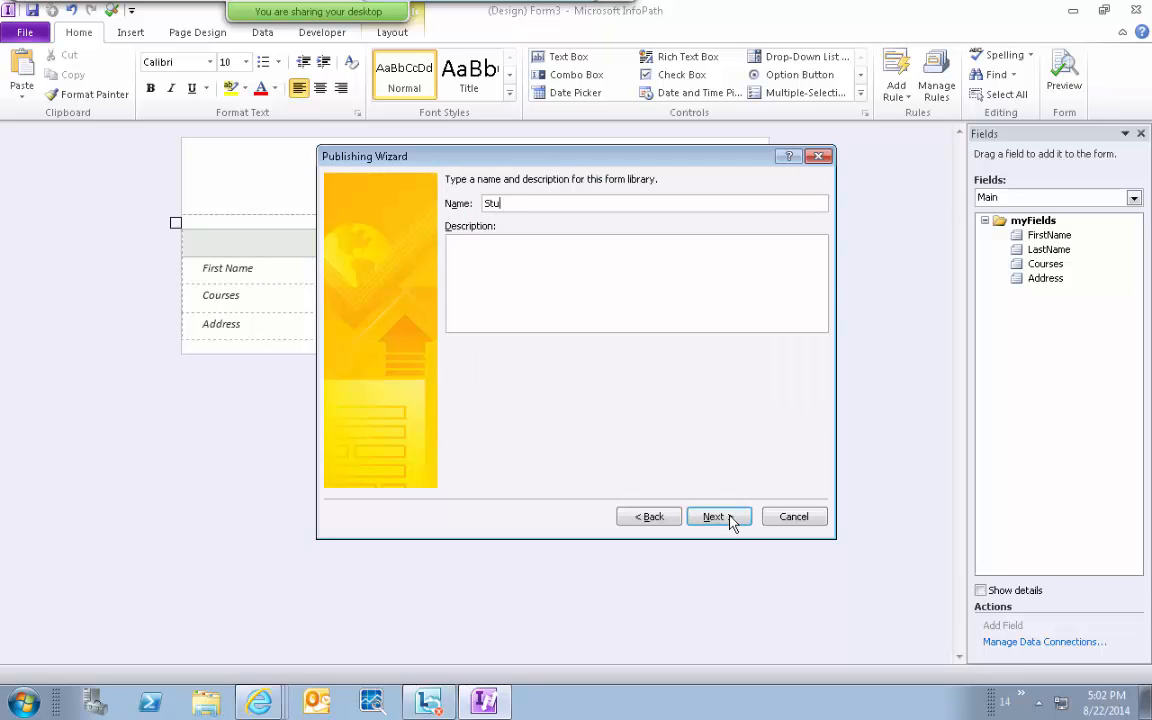
{"action": "type", "text": "densFormLibrary"}
{"action": "left_click", "coordinate": [712, 520]}
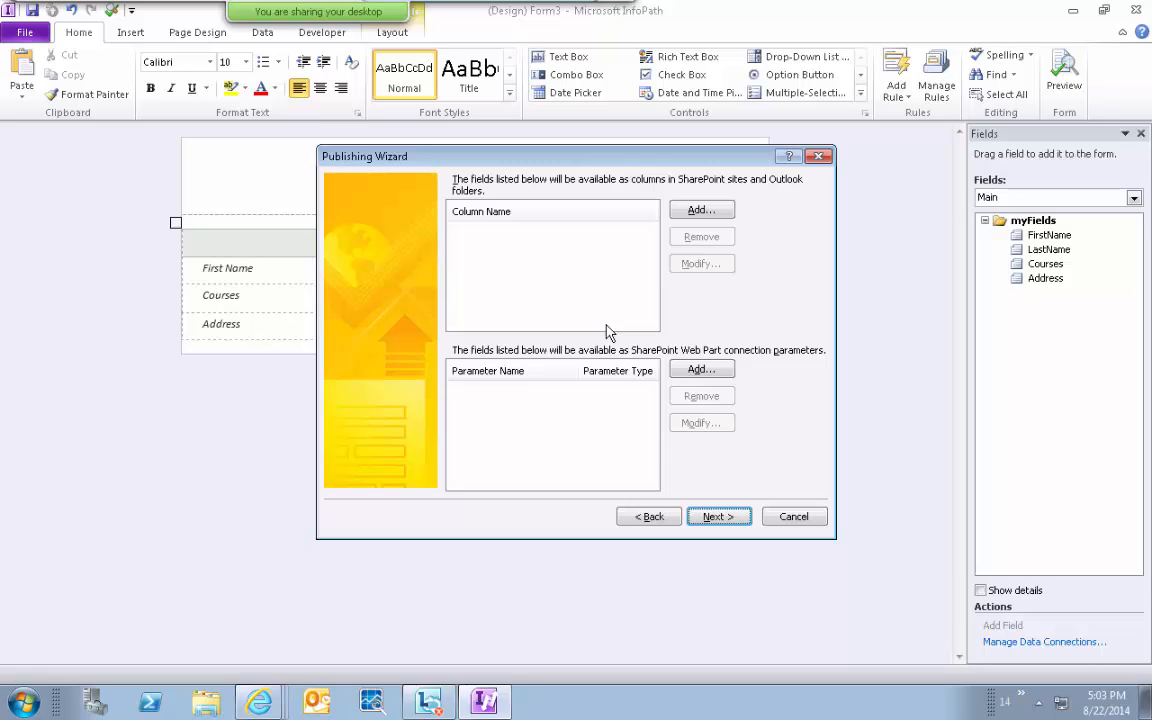
Add FirstName, LastName and Courses as library columns, then publish the form.
{"action": "left_click", "coordinate": [701, 211]}
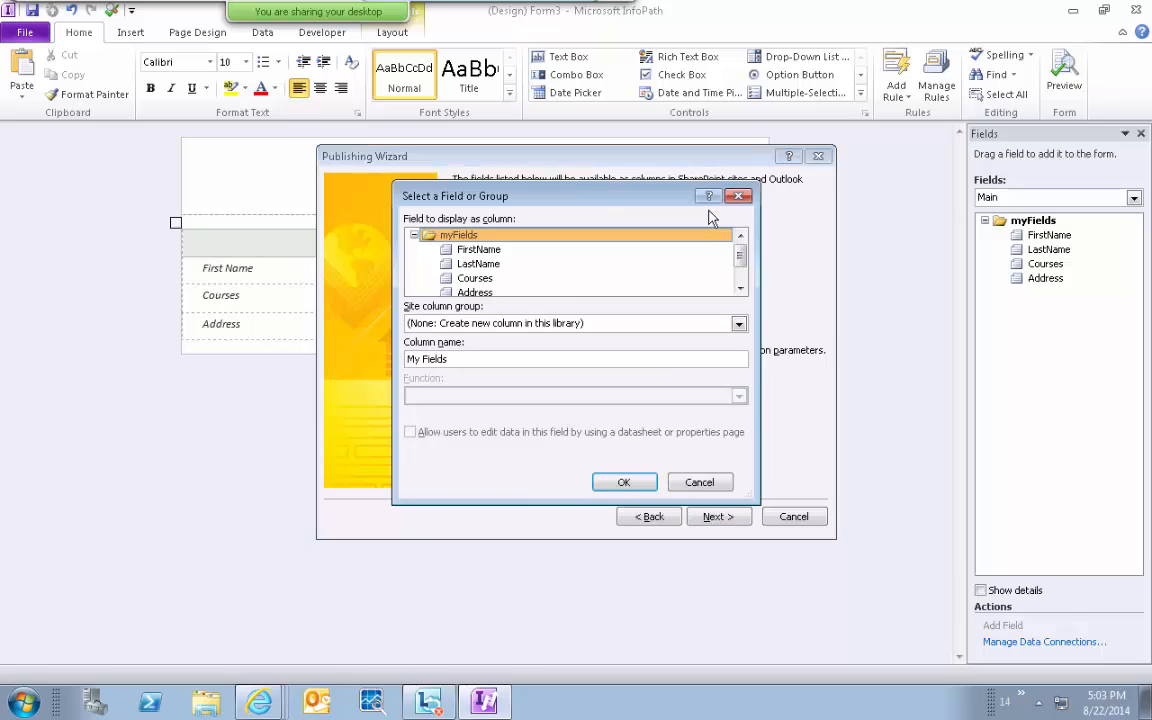
{"action": "left_click", "coordinate": [495, 250]}
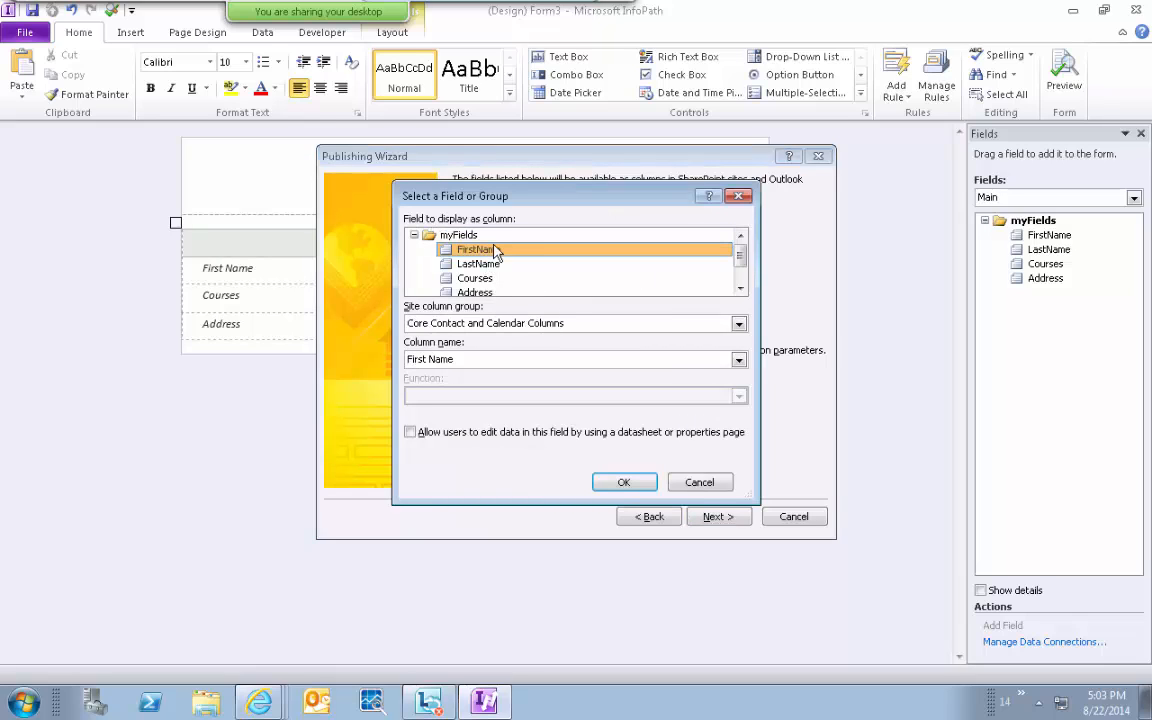
{"action": "left_click", "coordinate": [622, 482]}
{"action": "left_click", "coordinate": [693, 212]}
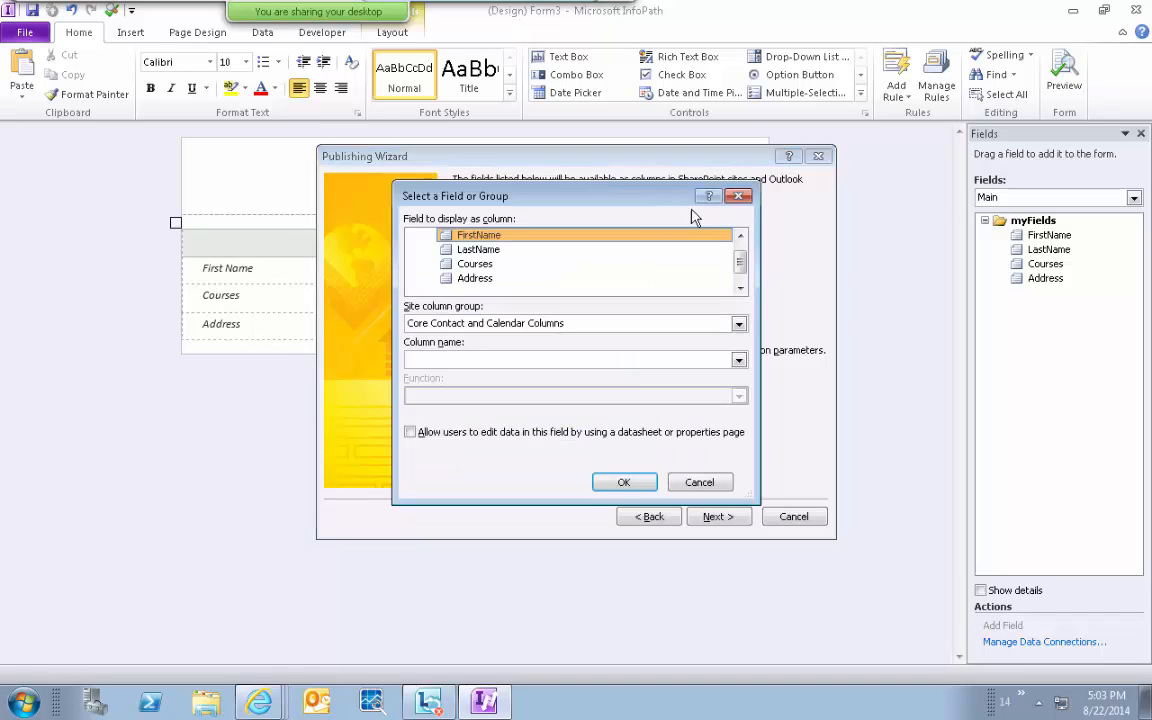
{"action": "left_click", "coordinate": [456, 249]}
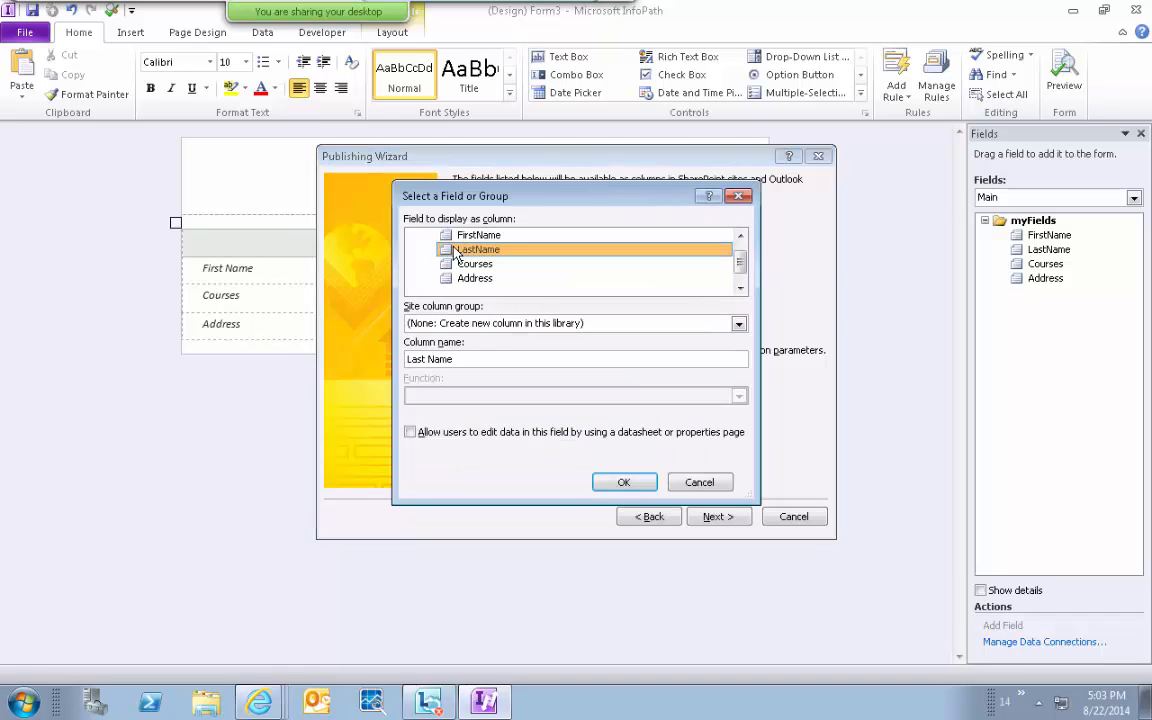
{"action": "left_click", "coordinate": [622, 482]}
{"action": "left_click", "coordinate": [693, 212]}
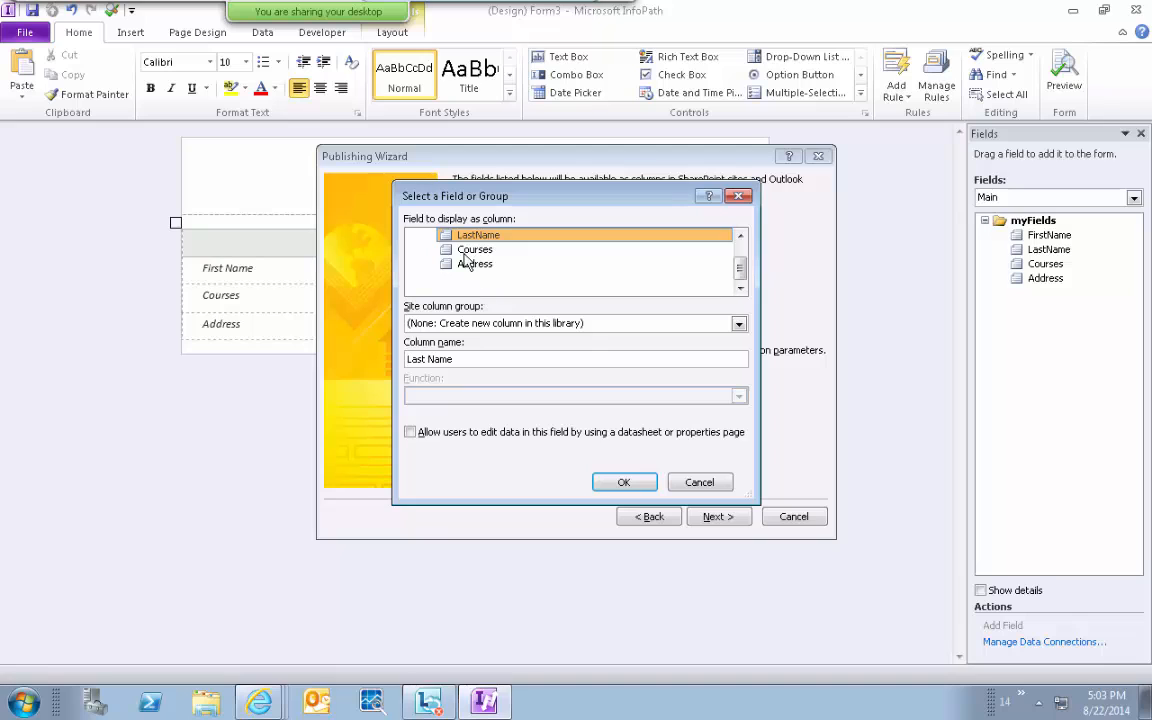
{"action": "left_click", "coordinate": [475, 249]}
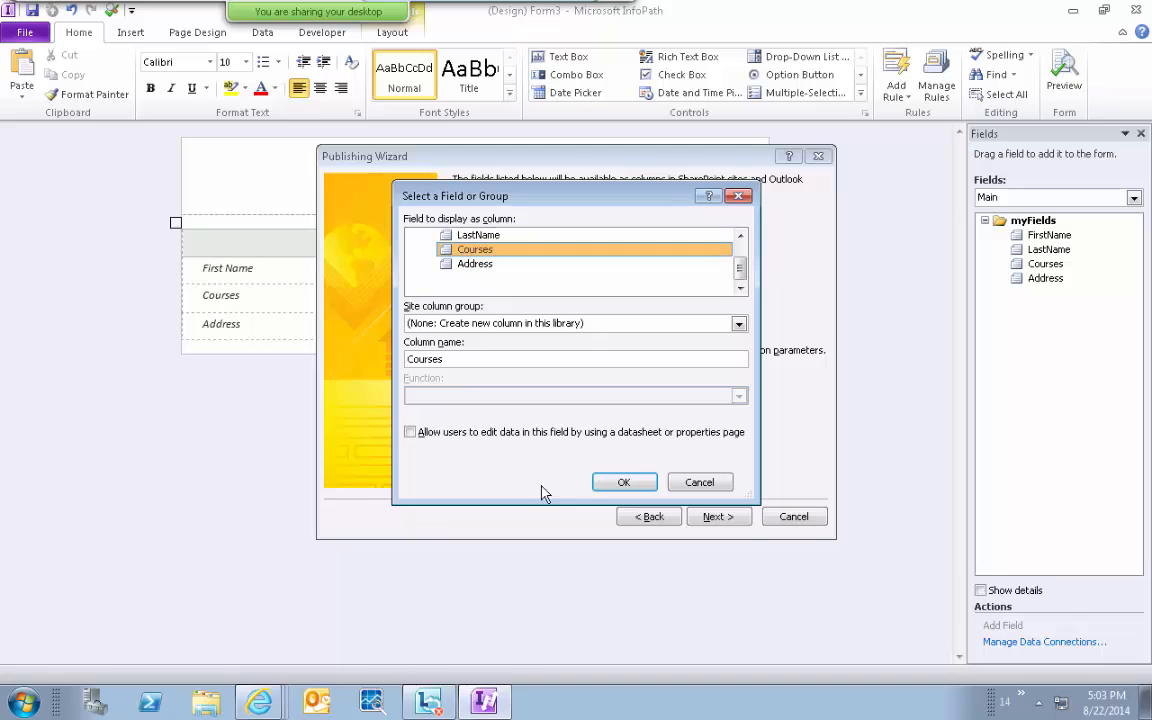
{"action": "left_click", "coordinate": [624, 482]}
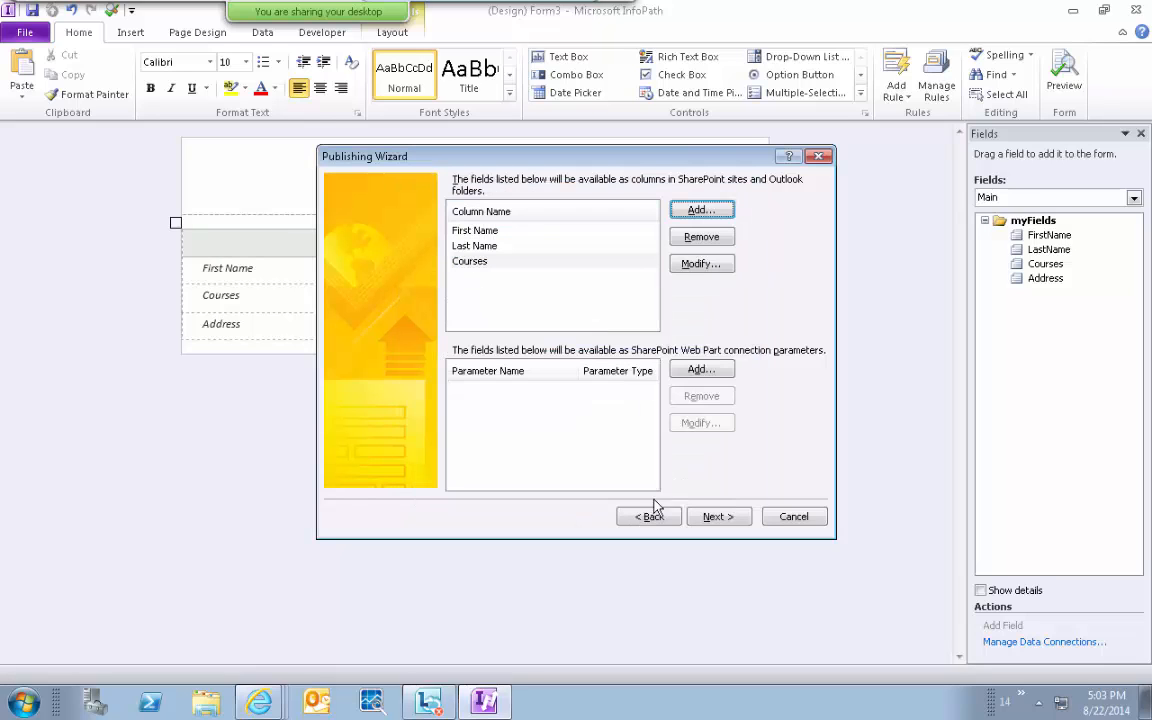
{"action": "left_click", "coordinate": [719, 518]}
{"action": "left_click", "coordinate": [720, 518]}
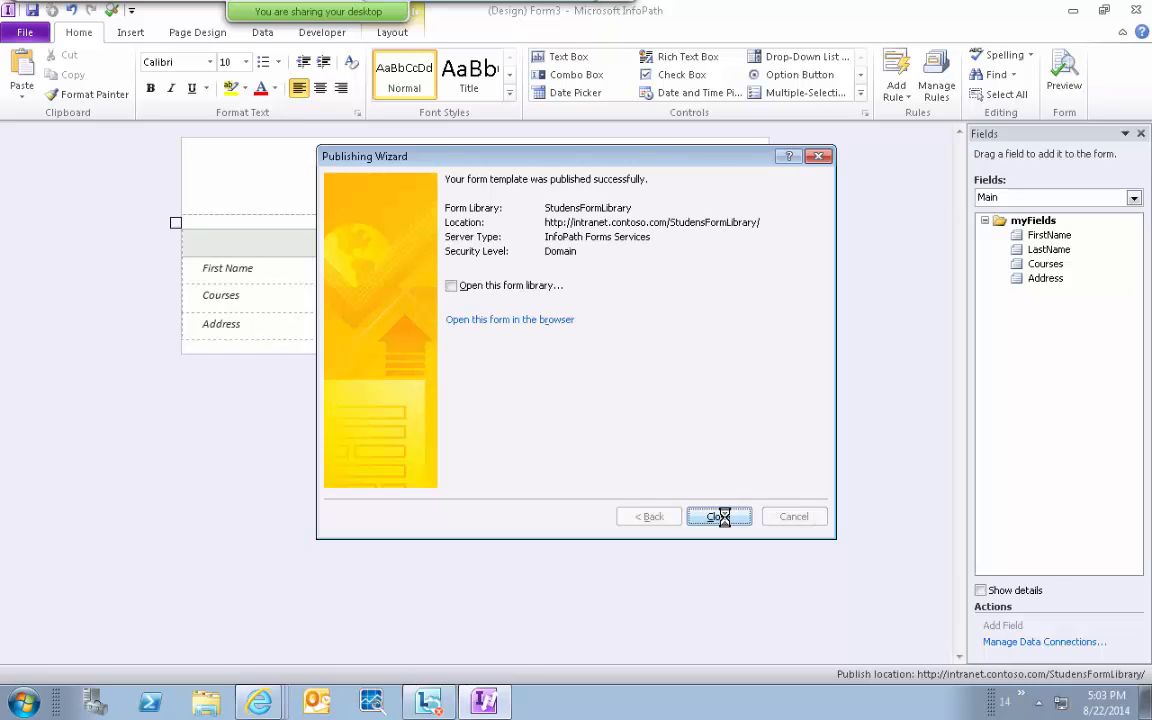
Close the Publishing Wizard with 'Open this form library' ticked.
{"action": "left_click", "coordinate": [451, 286]}
{"action": "left_click", "coordinate": [717, 517]}
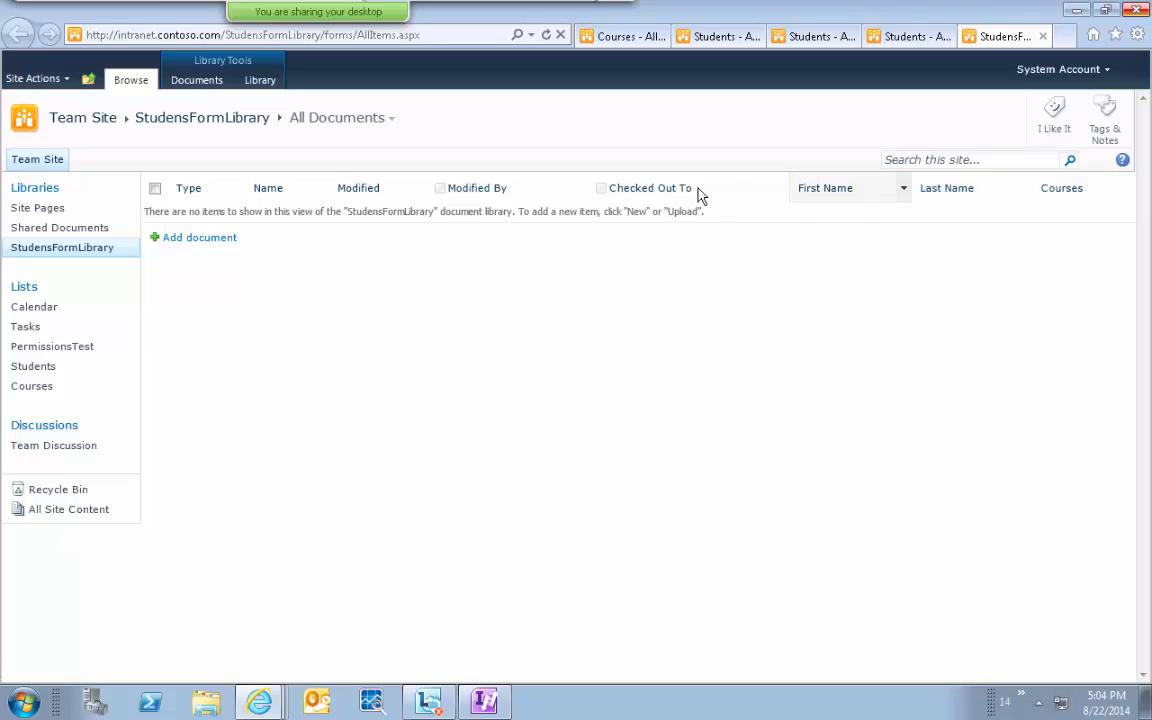
Open the library settings and edit the All Documents view.
{"action": "left_click", "coordinate": [190, 80]}
{"action": "left_click", "coordinate": [250, 82]}
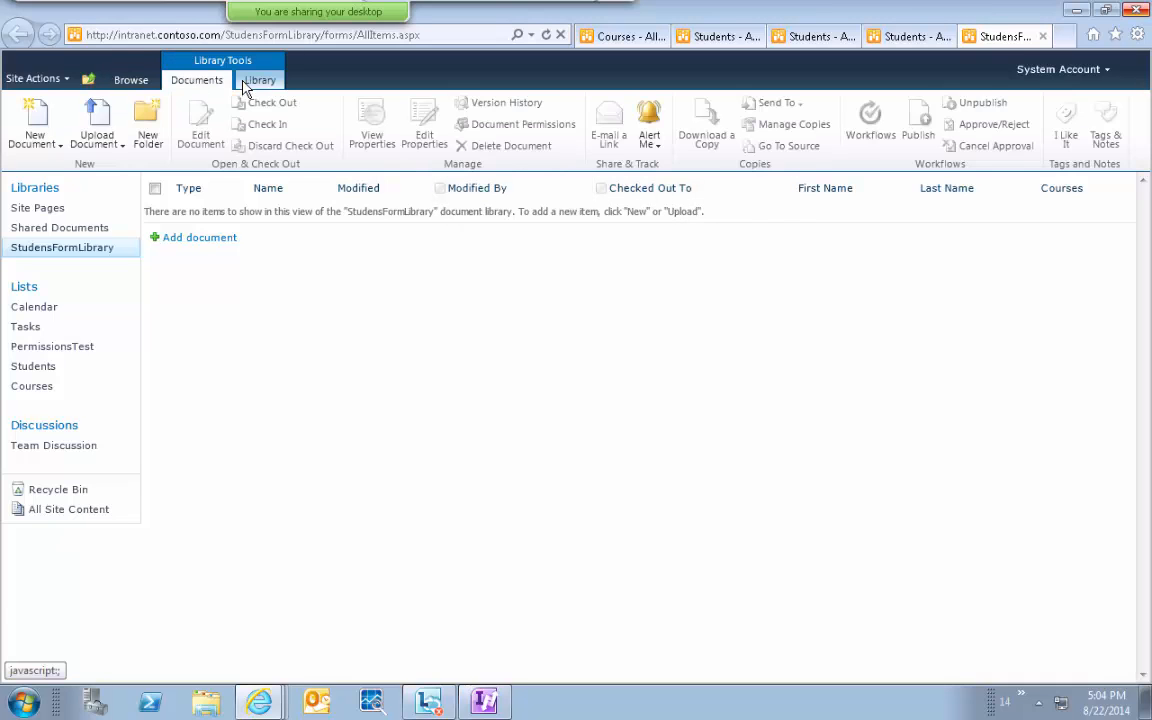
{"action": "left_click", "coordinate": [1003, 135]}
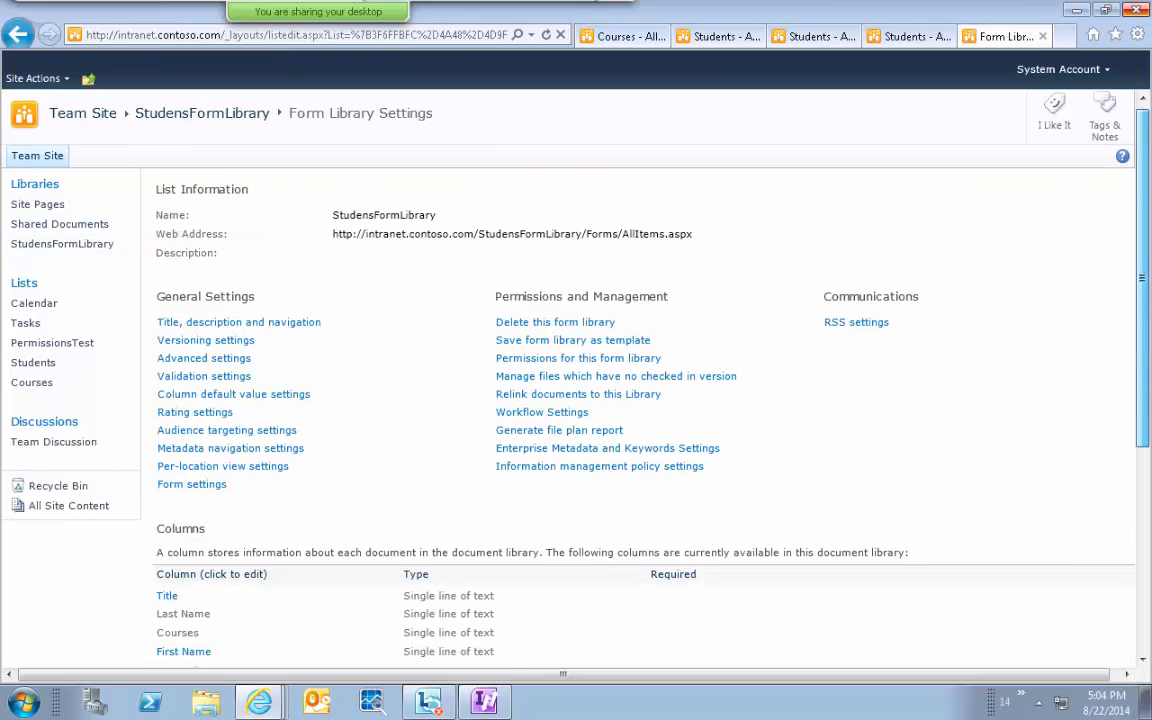
{"action": "scroll", "coordinate": [1146, 328], "scroll_direction": "down", "scroll_amount": 3}
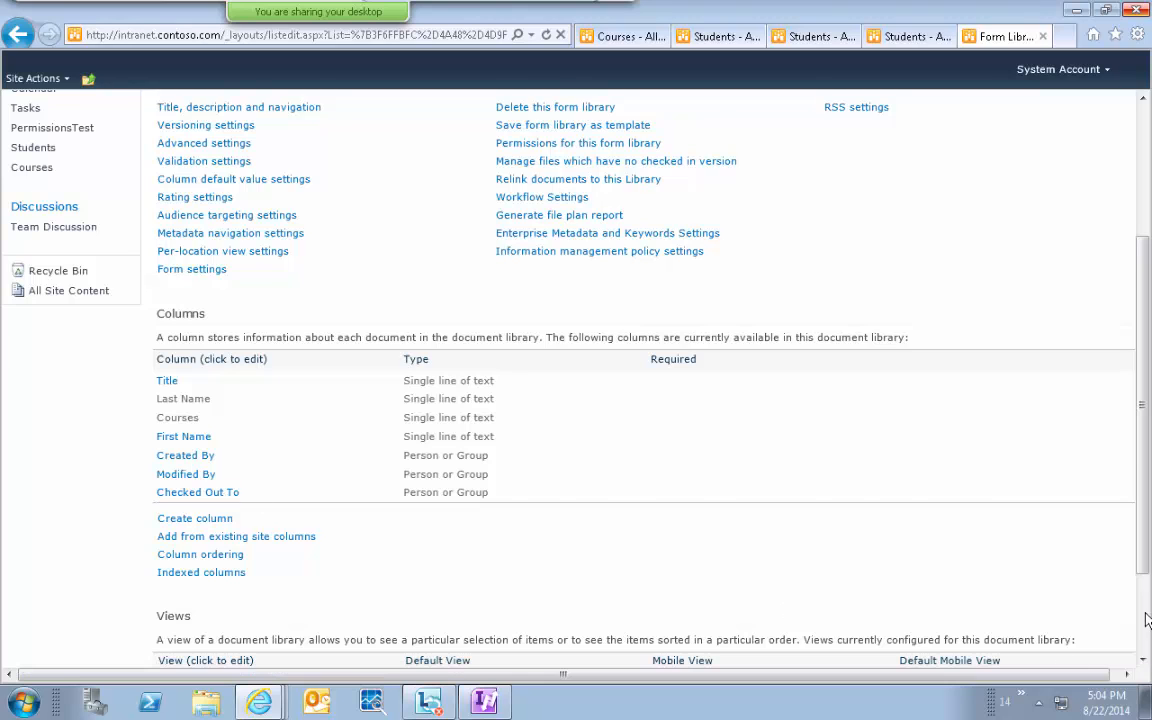
{"action": "scroll", "coordinate": [1032, 560], "scroll_direction": "down", "scroll_amount": 2}
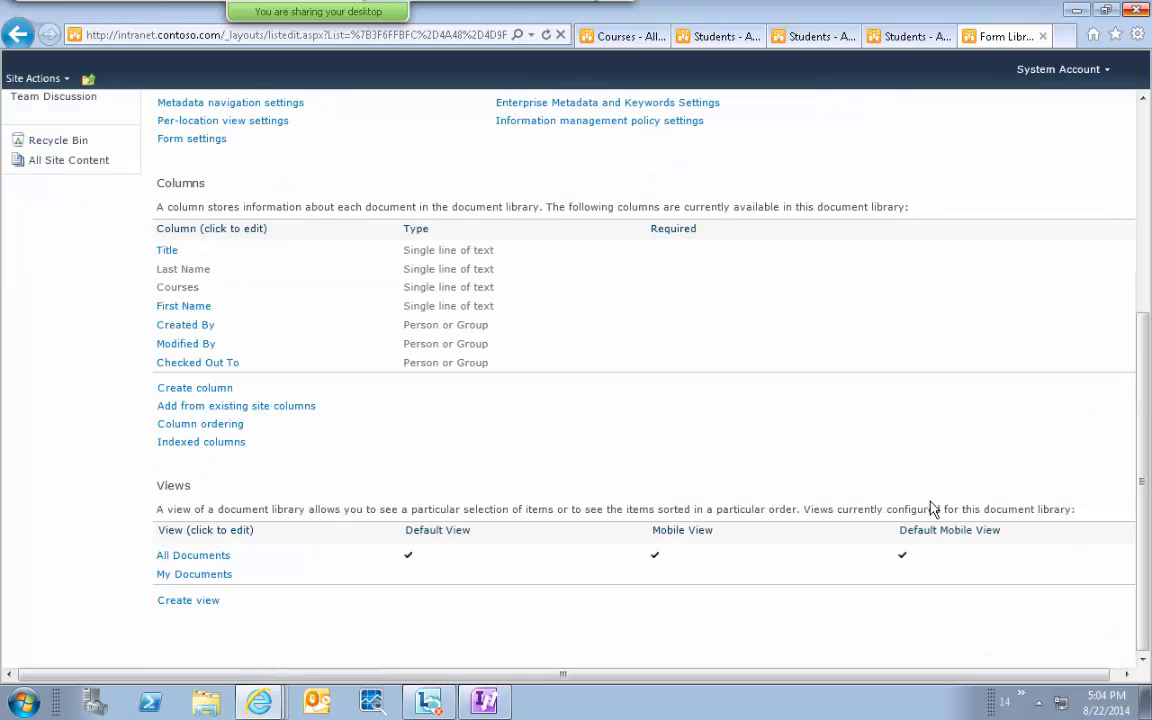
{"action": "left_click", "coordinate": [163, 558]}
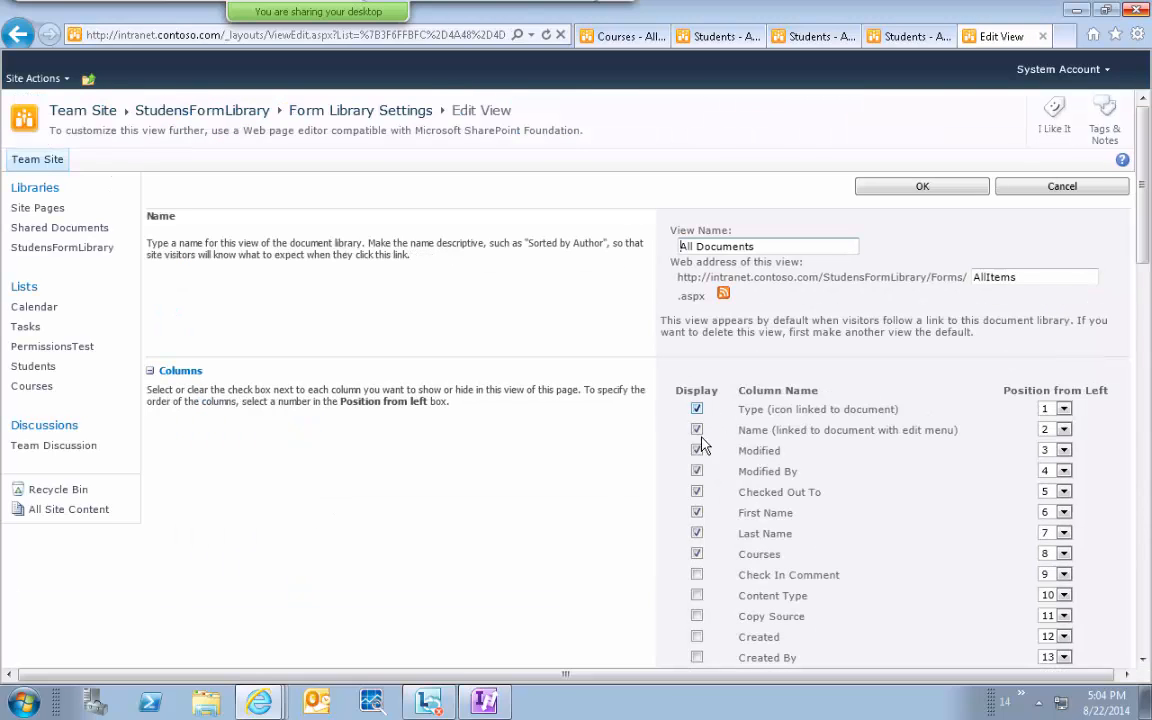
Hide the Modified, Modified By, Checked Out To and Type columns, then save the view.
{"action": "left_click", "coordinate": [697, 450]}
{"action": "left_click", "coordinate": [697, 471]}
{"action": "left_click", "coordinate": [697, 492]}
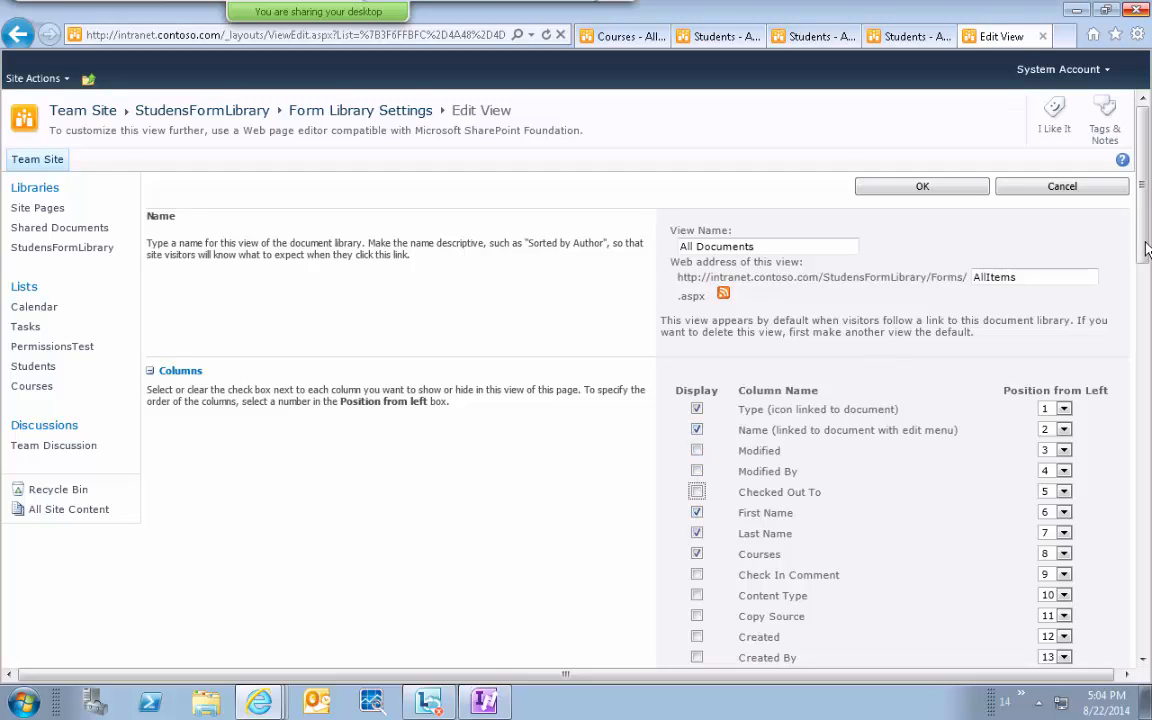
{"action": "scroll", "coordinate": [1149, 332], "scroll_direction": "down", "scroll_amount": 3}
{"action": "scroll", "coordinate": [950, 350], "scroll_direction": "down", "scroll_amount": 2}
{"action": "scroll", "coordinate": [950, 320], "scroll_direction": "up", "scroll_amount": 5}
{"action": "left_click", "coordinate": [697, 409]}
{"action": "left_click", "coordinate": [893, 187]}
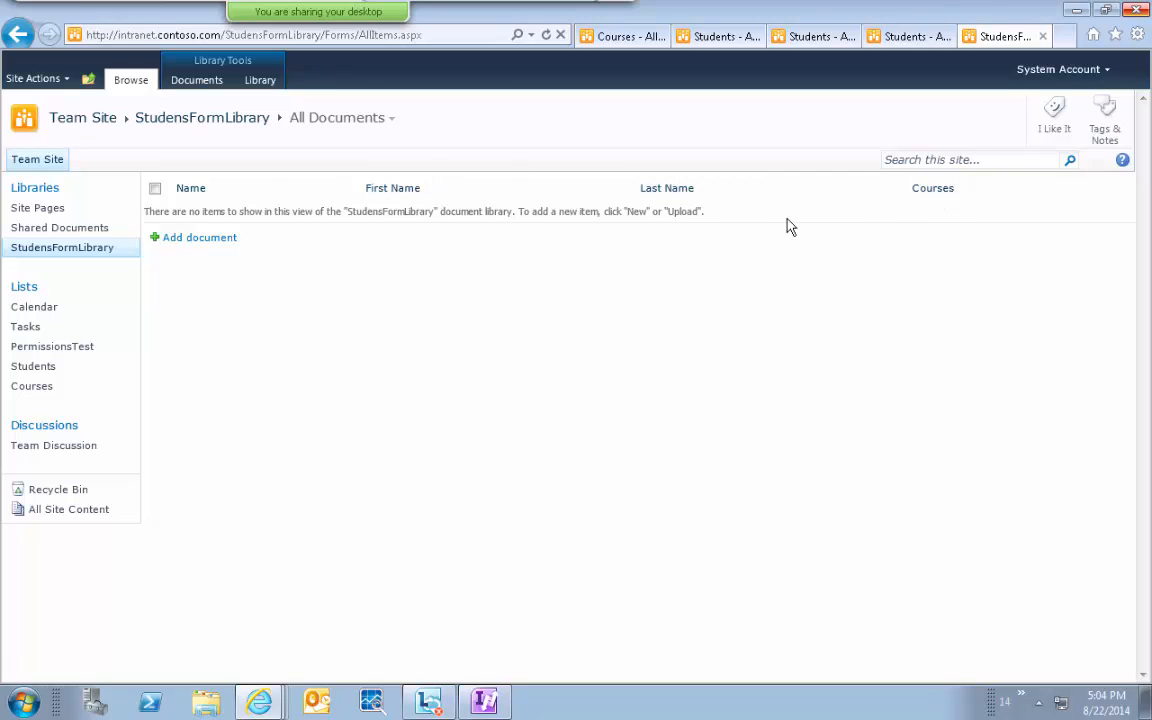
Start a new Student Courses form and enter the student's first and last name.
{"action": "left_click", "coordinate": [210, 240]}
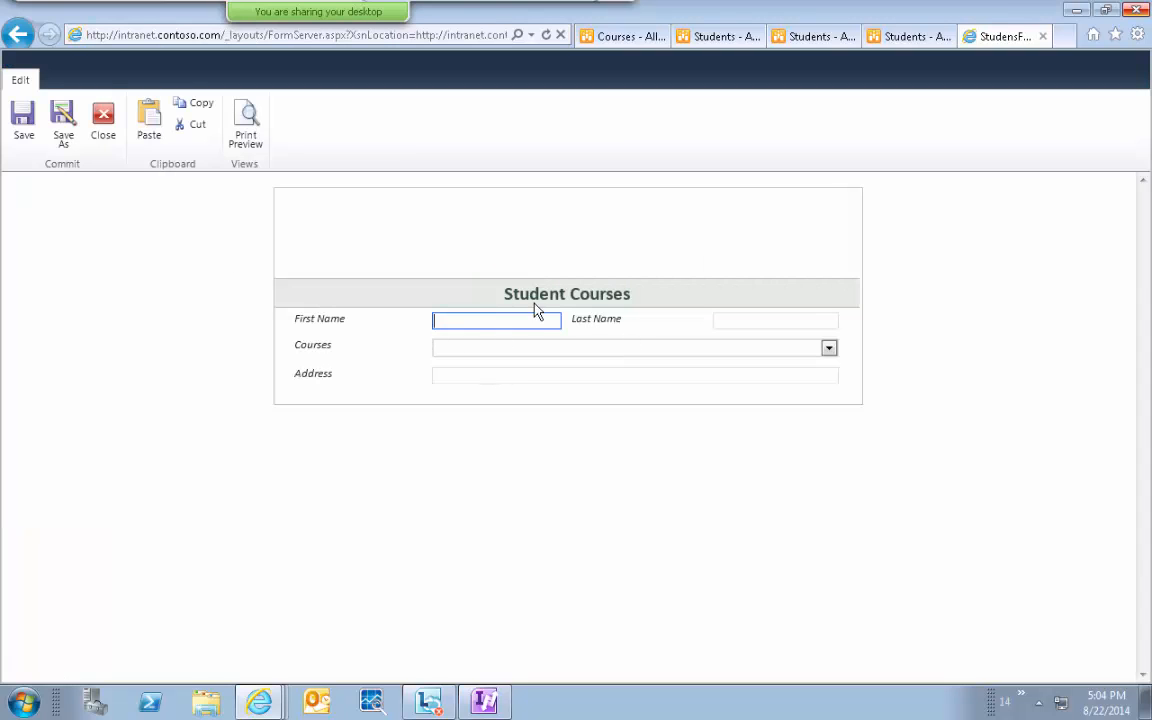
{"action": "left_click", "coordinate": [733, 322]}
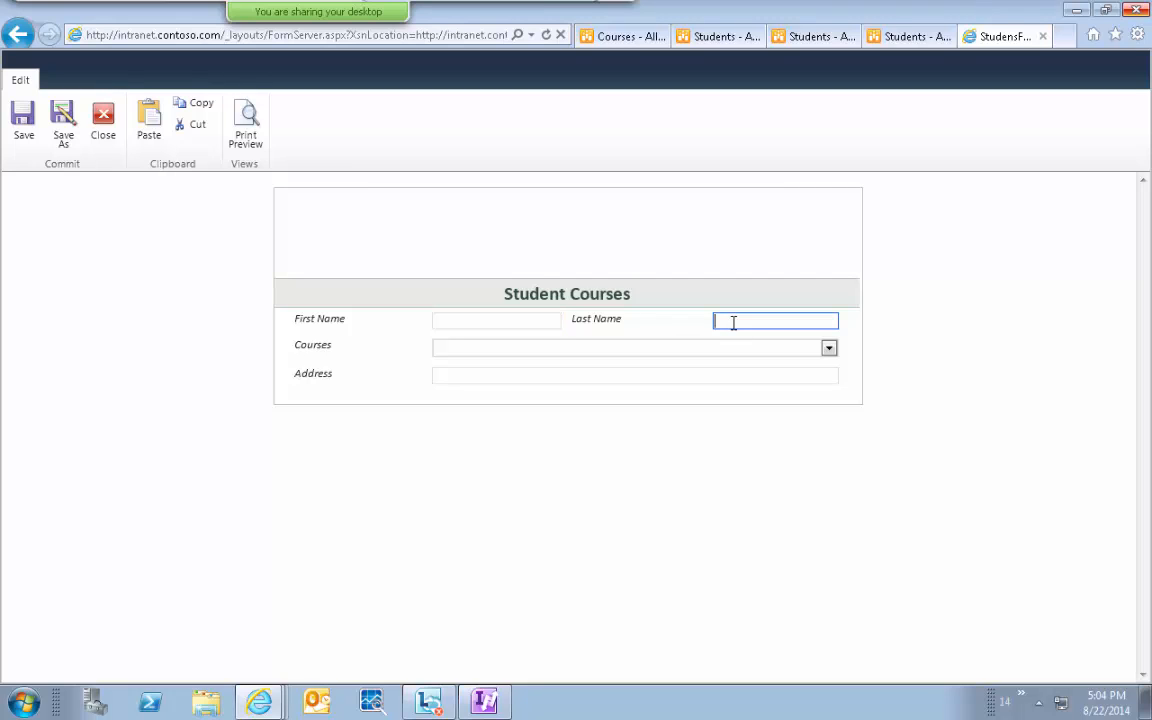
{"action": "left_click", "coordinate": [627, 347]}
{"action": "left_click", "coordinate": [502, 325]}
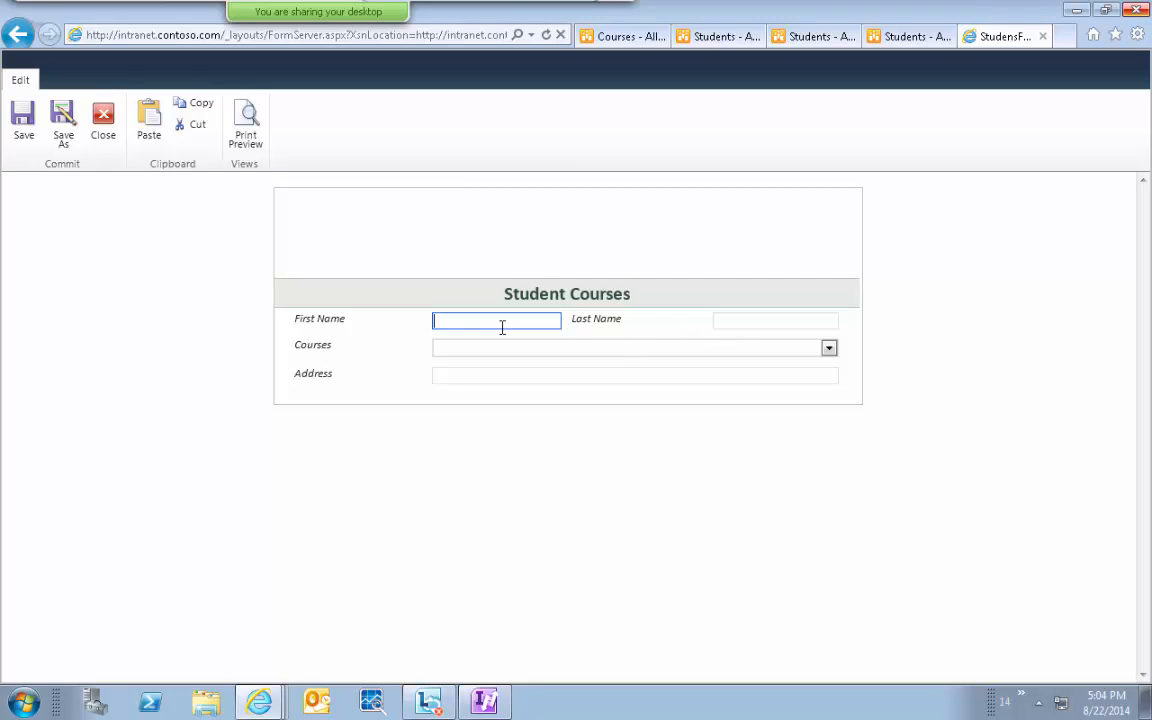
{"action": "key", "text": "Tab"}
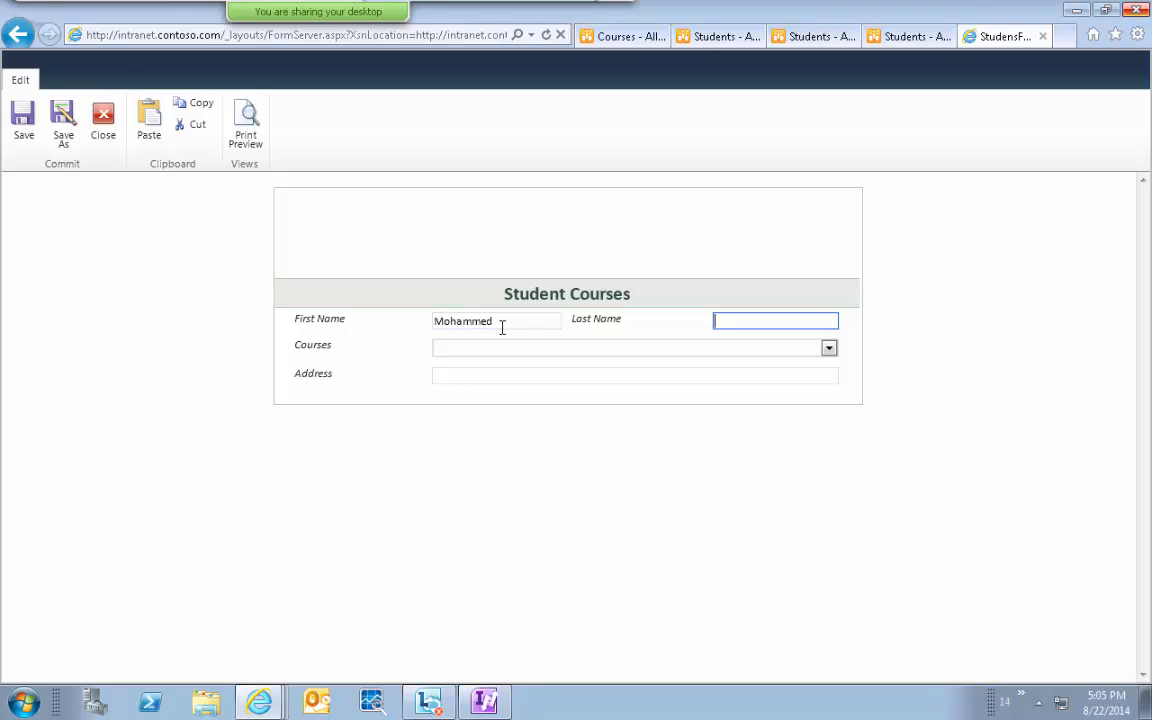
{"action": "key", "text": "shift+Tab"}
{"action": "key", "text": "Tab"}
{"action": "type", "text": "Mohammed"}
Choose SharePoint as the course and type a sample address.
{"action": "left_click", "coordinate": [645, 347]}
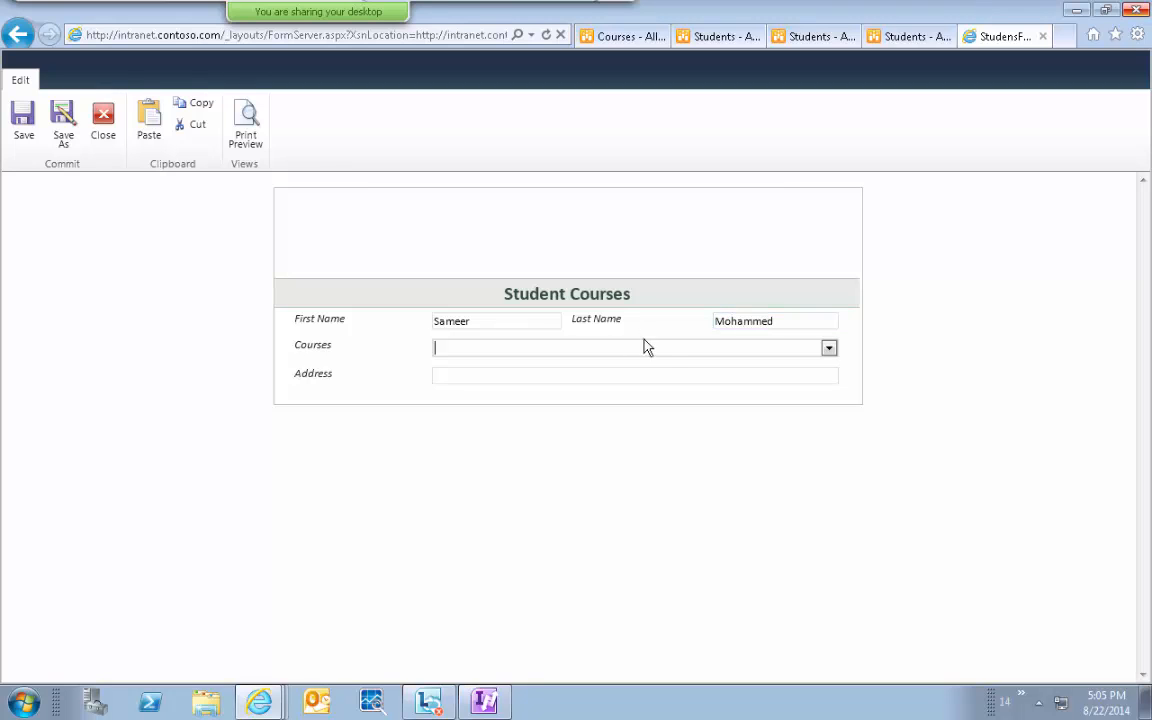
{"action": "left_click", "coordinate": [828, 348]}
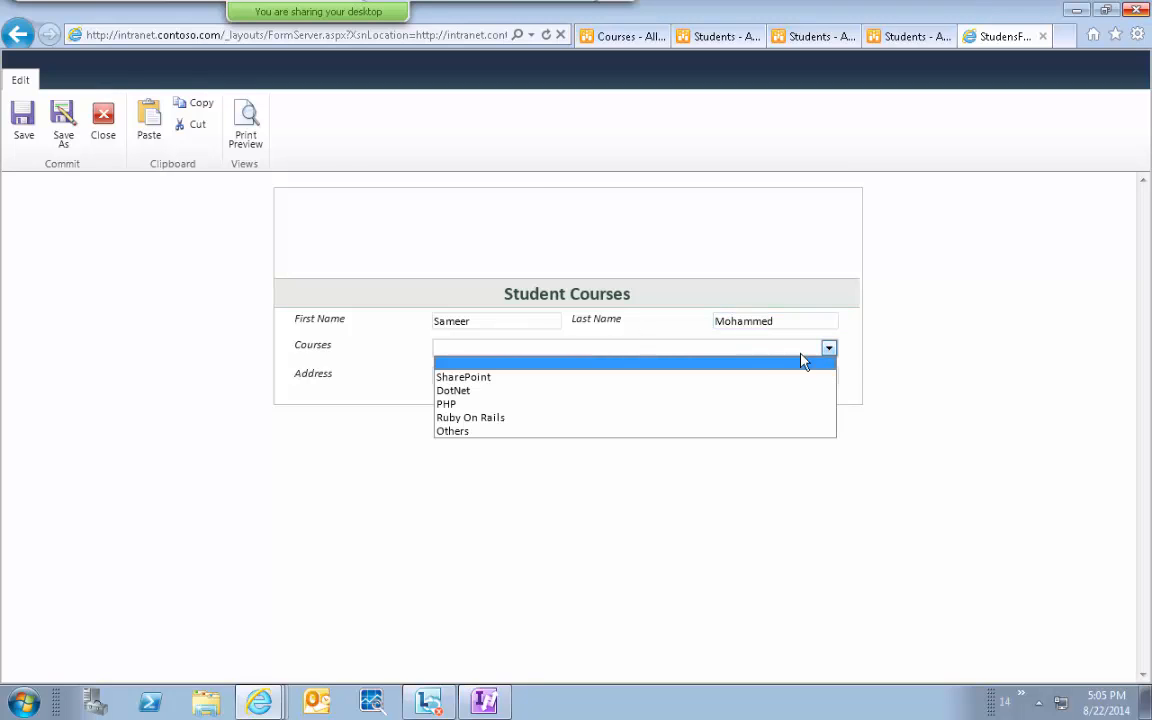
{"action": "left_click", "coordinate": [752, 379]}
{"action": "left_click", "coordinate": [736, 370]}
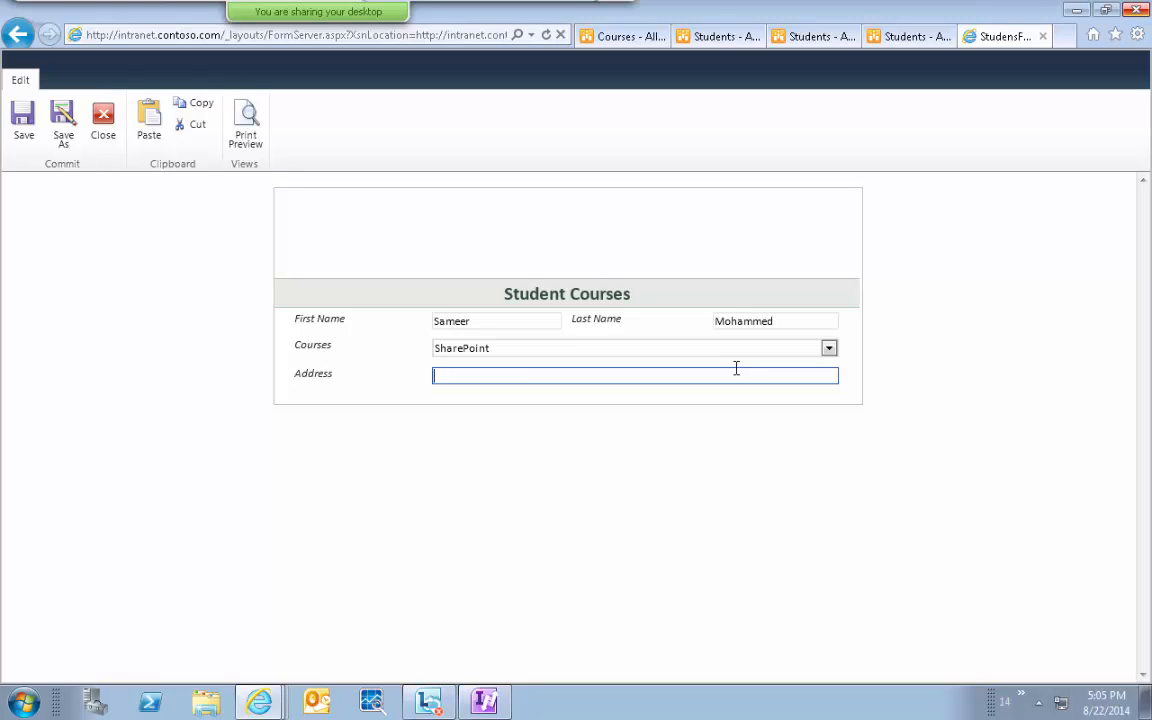
{"action": "type", "text": "My Address!"}
Save the form to the library under a file name built from the student's name.
{"action": "left_click", "coordinate": [24, 115]}
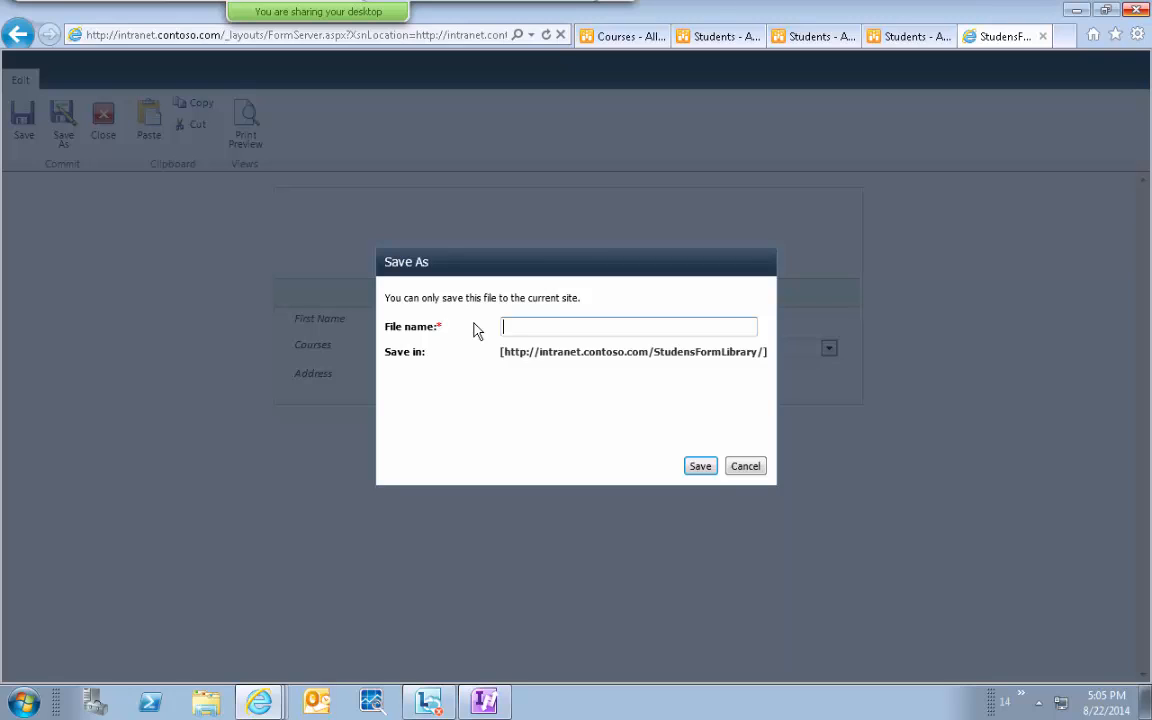
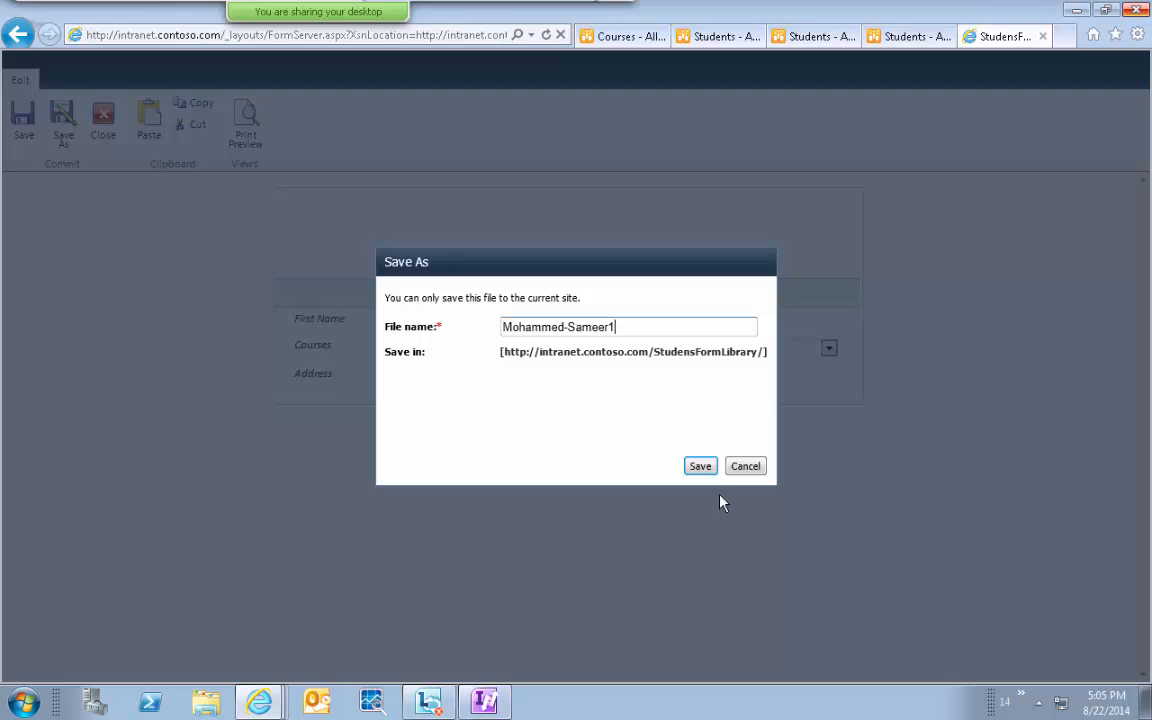
{"action": "left_click", "coordinate": [705, 466]}
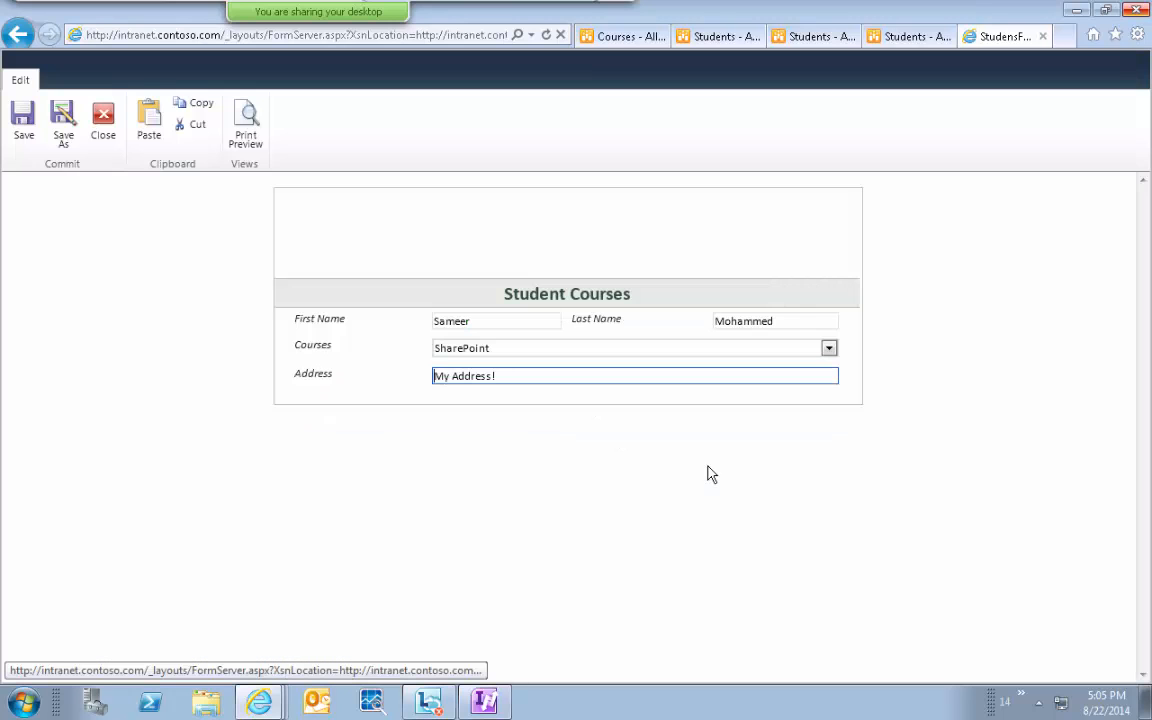
Close the saved form to view the library, then return to InfoPath Designer.
{"action": "left_click", "coordinate": [106, 128]}
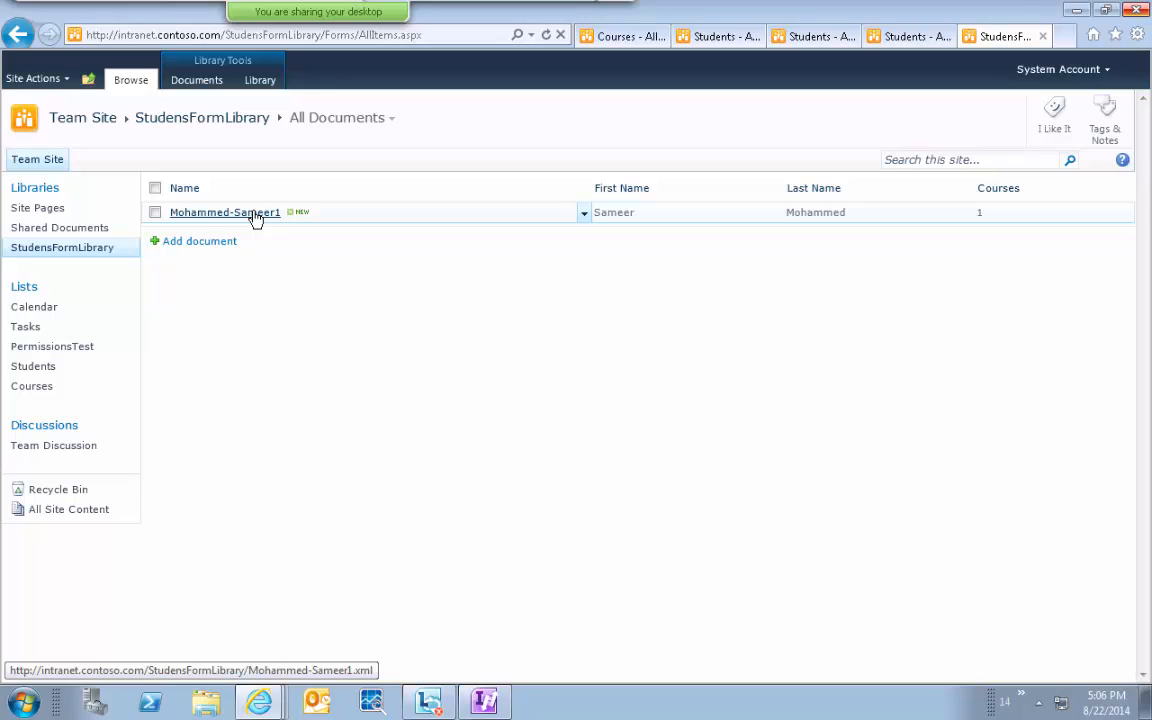
{"action": "left_click", "coordinate": [484, 702]}
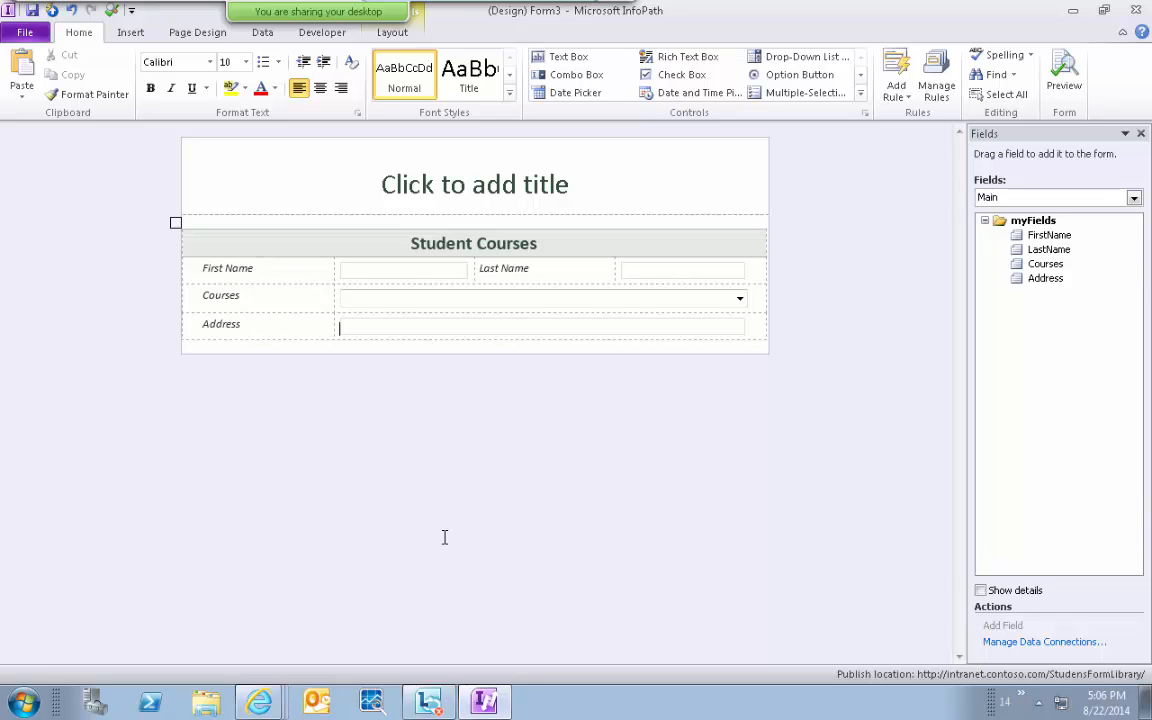
Review the existing Courses data connection, leaving it unchanged.
{"action": "left_click", "coordinate": [1008, 645]}
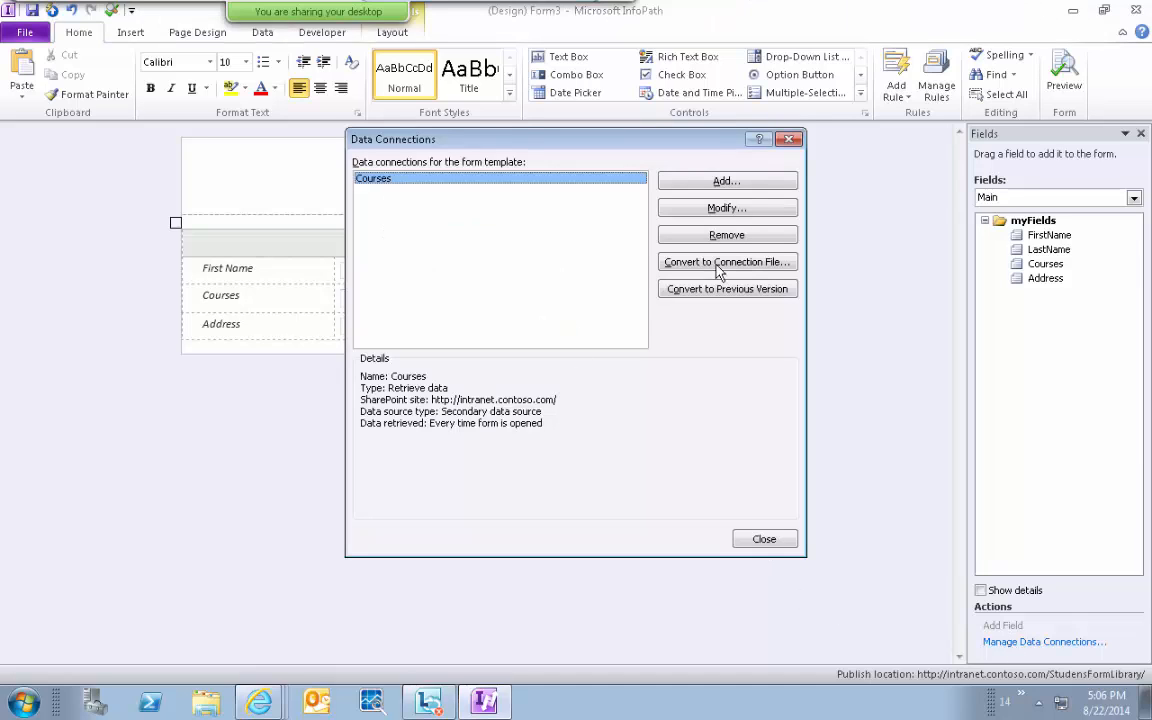
{"action": "left_click", "coordinate": [670, 214]}
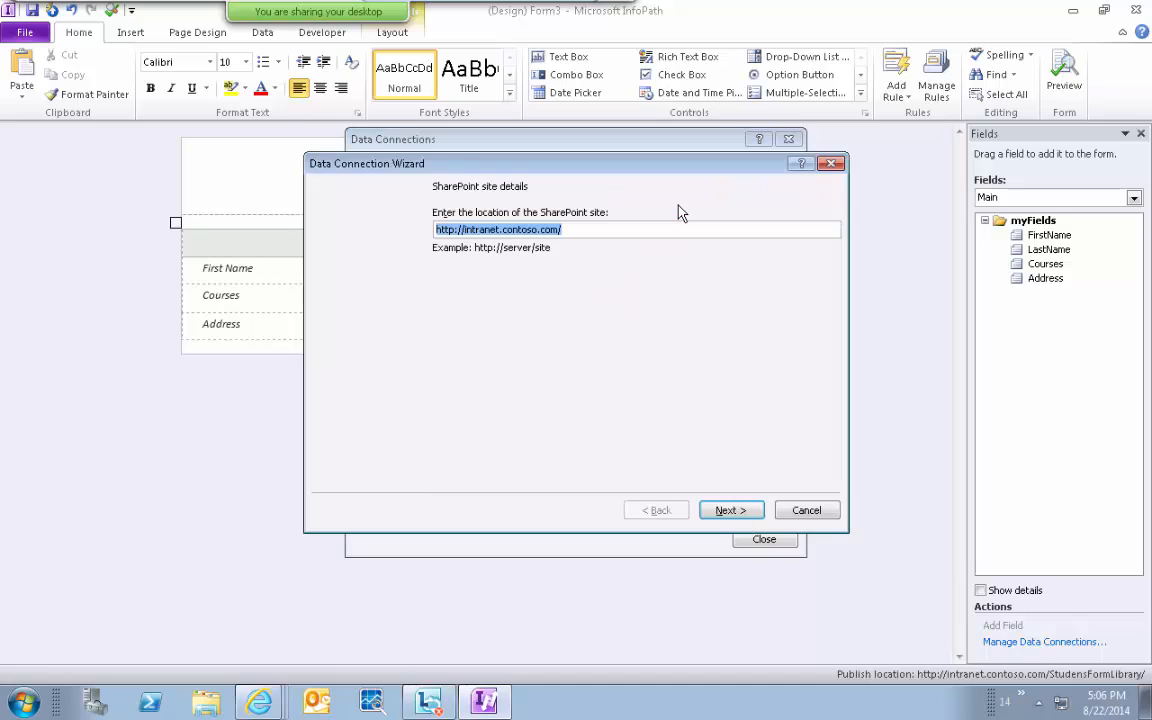
{"action": "left_click", "coordinate": [735, 513]}
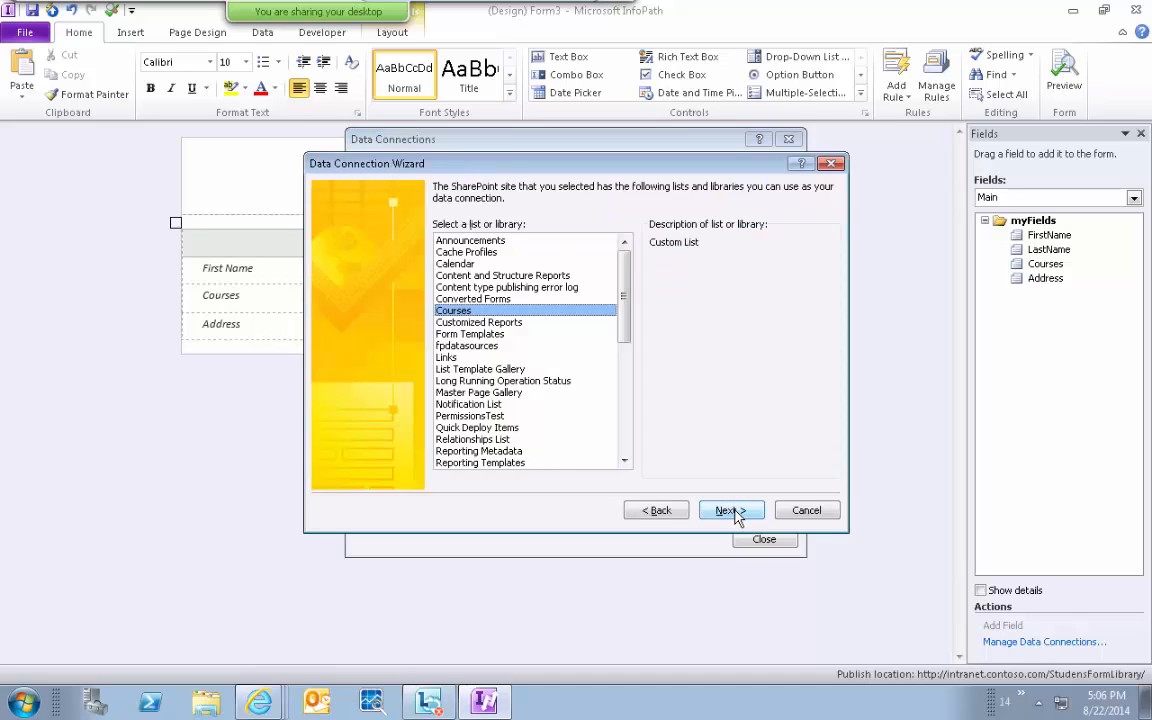
{"action": "left_click", "coordinate": [735, 513]}
{"action": "left_click", "coordinate": [735, 513]}
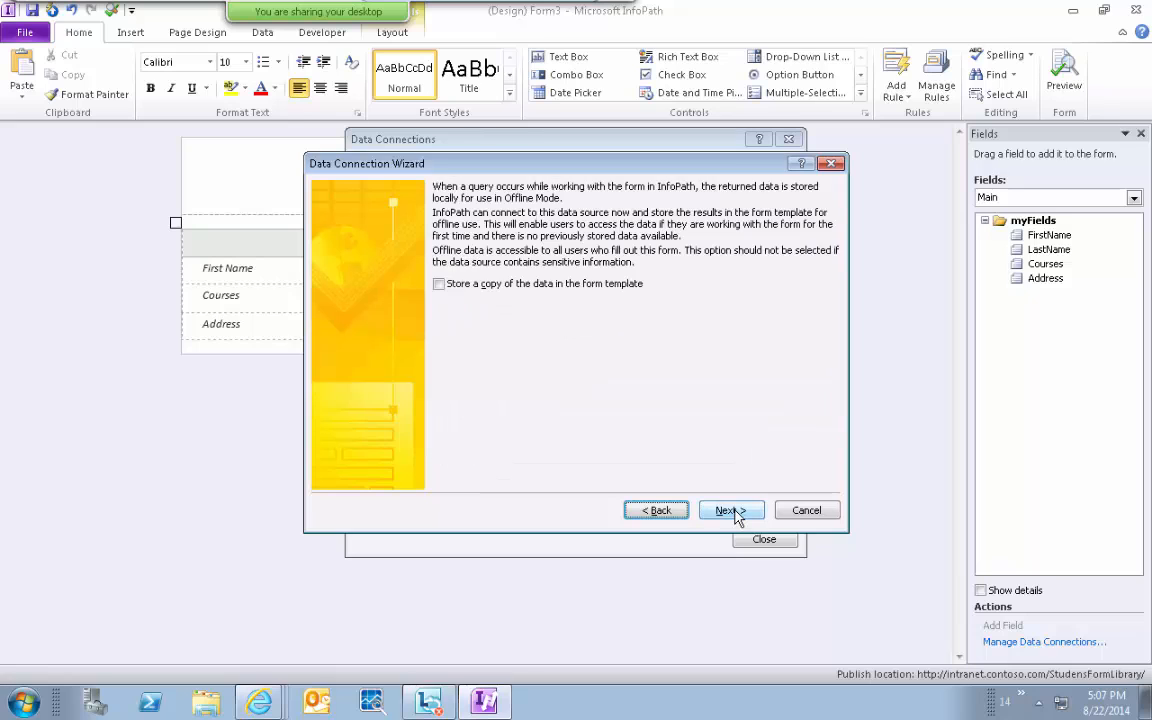
{"action": "left_click", "coordinate": [735, 513]}
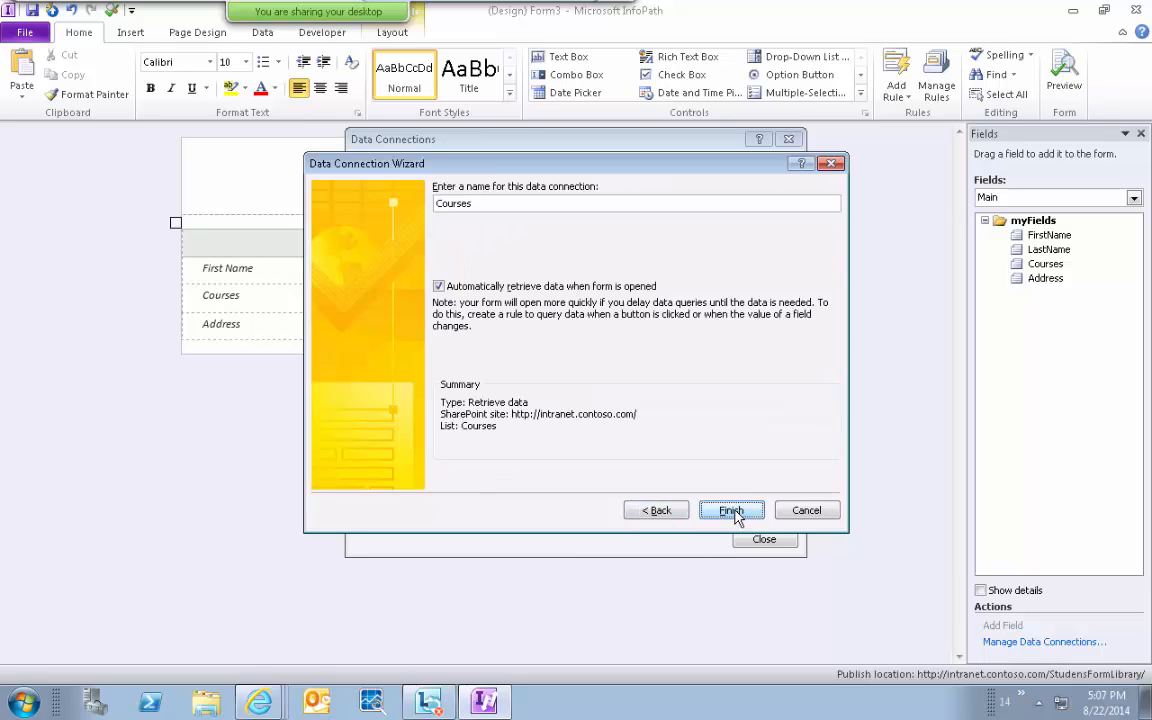
{"action": "left_click", "coordinate": [731, 511]}
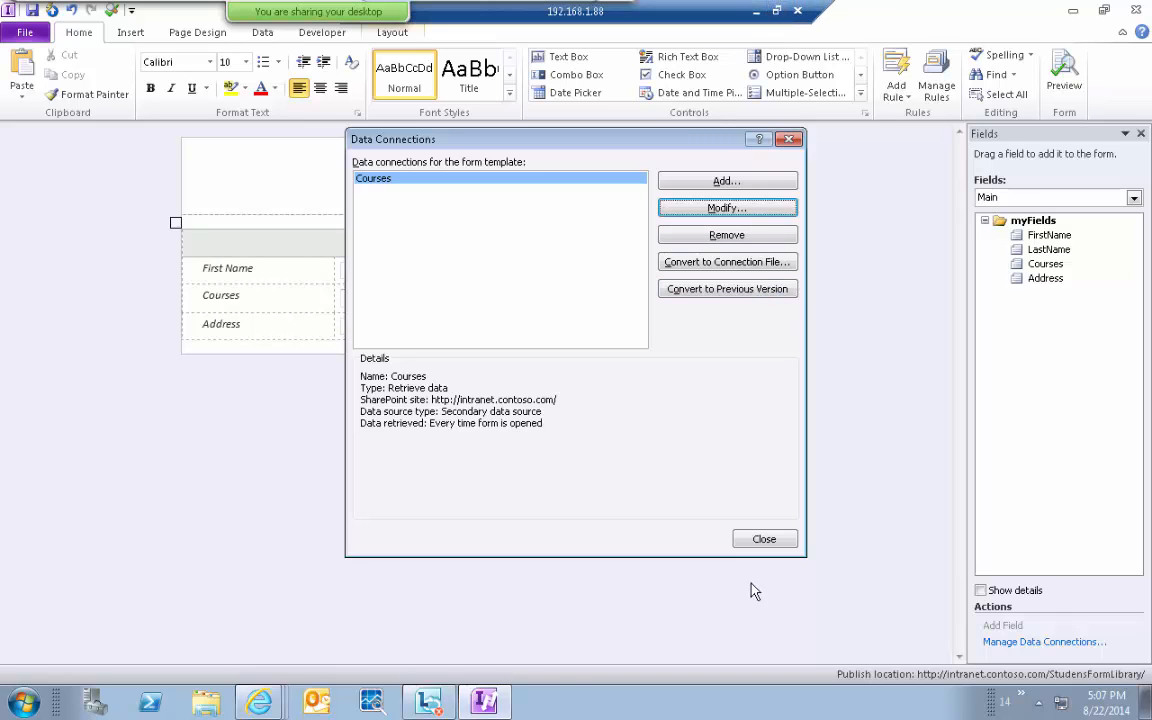
{"action": "left_click", "coordinate": [762, 538]}
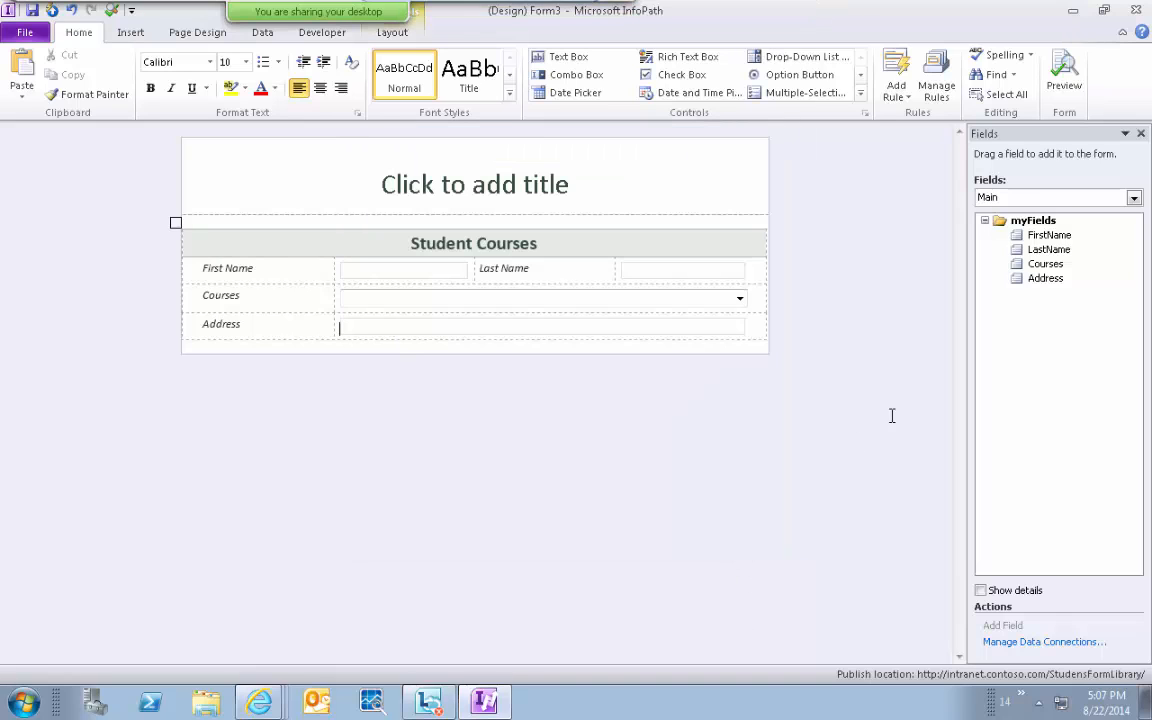
Add a new submit data connection to a SharePoint document library.
{"action": "left_click", "coordinate": [1008, 642]}
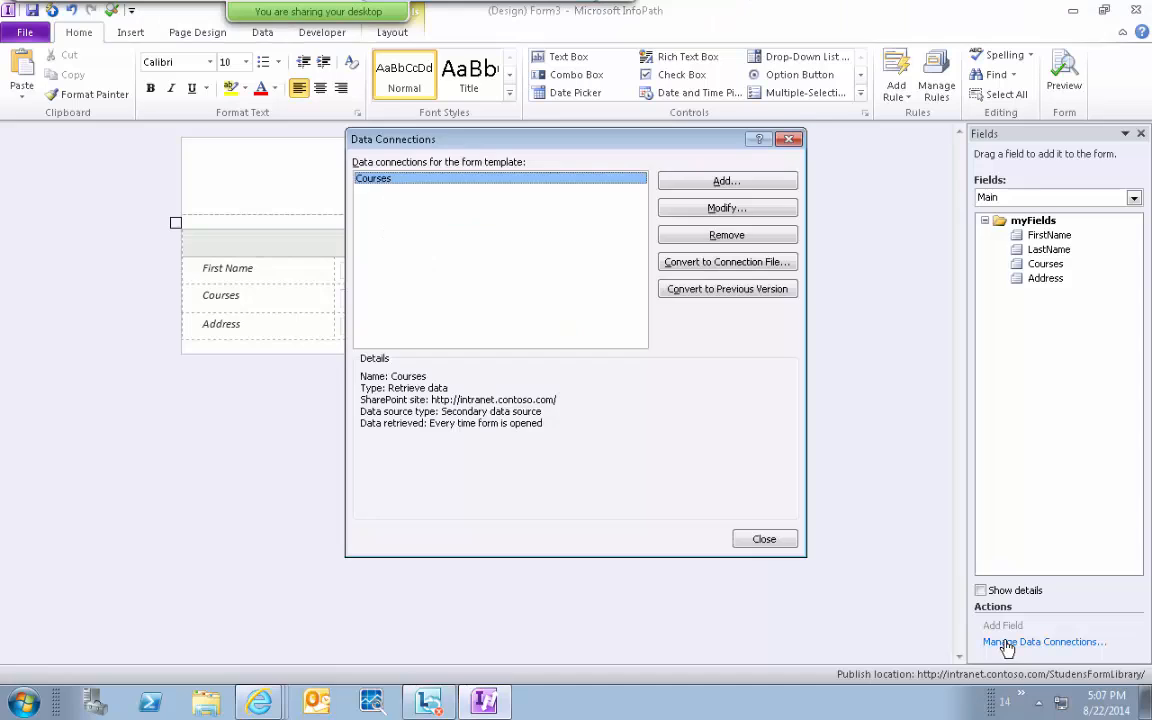
{"action": "left_click", "coordinate": [705, 182]}
{"action": "left_click", "coordinate": [477, 245]}
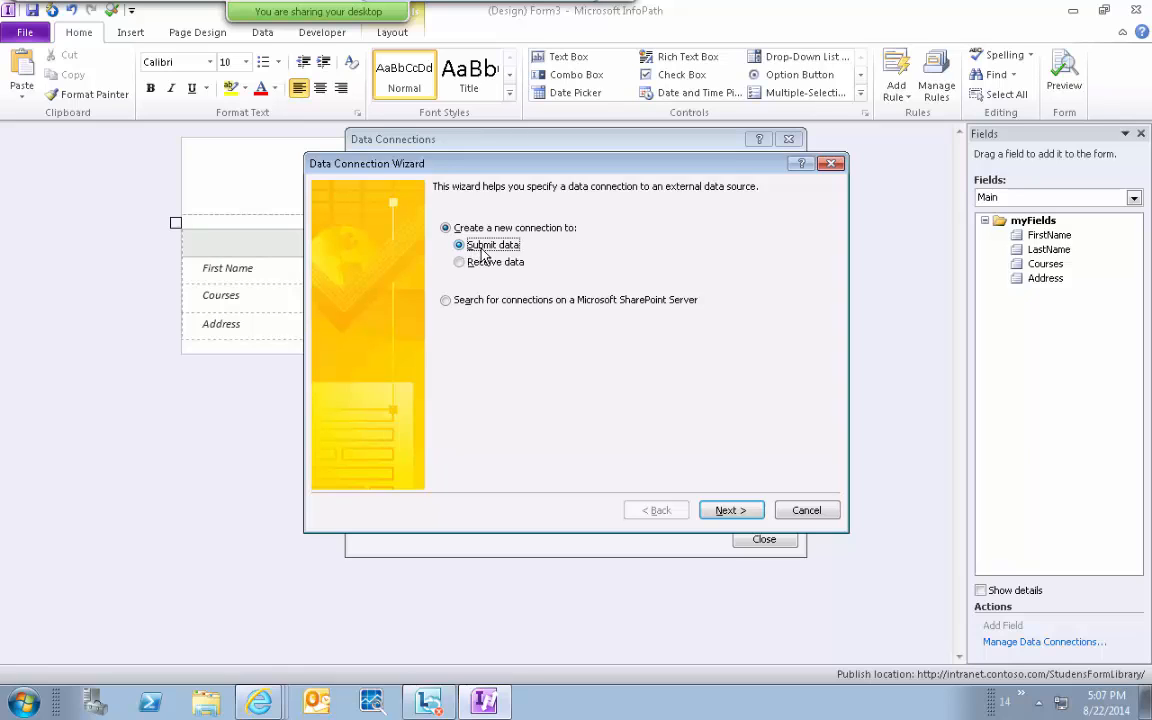
{"action": "left_click", "coordinate": [746, 512]}
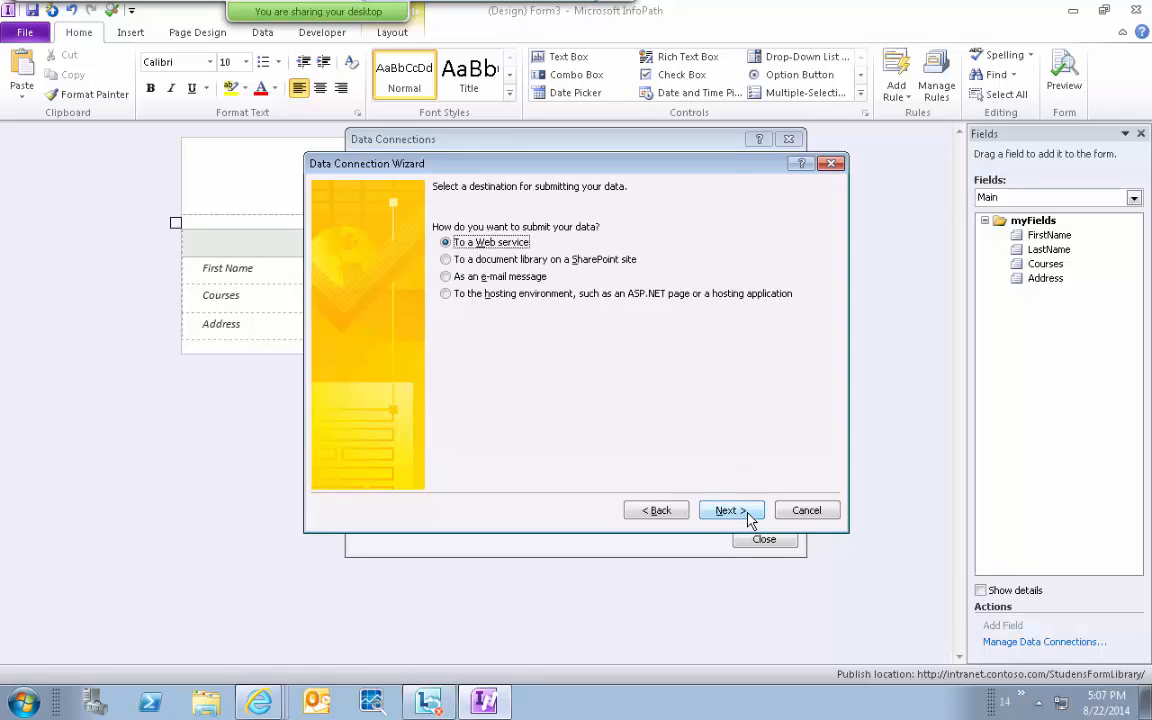
{"action": "left_click", "coordinate": [511, 262]}
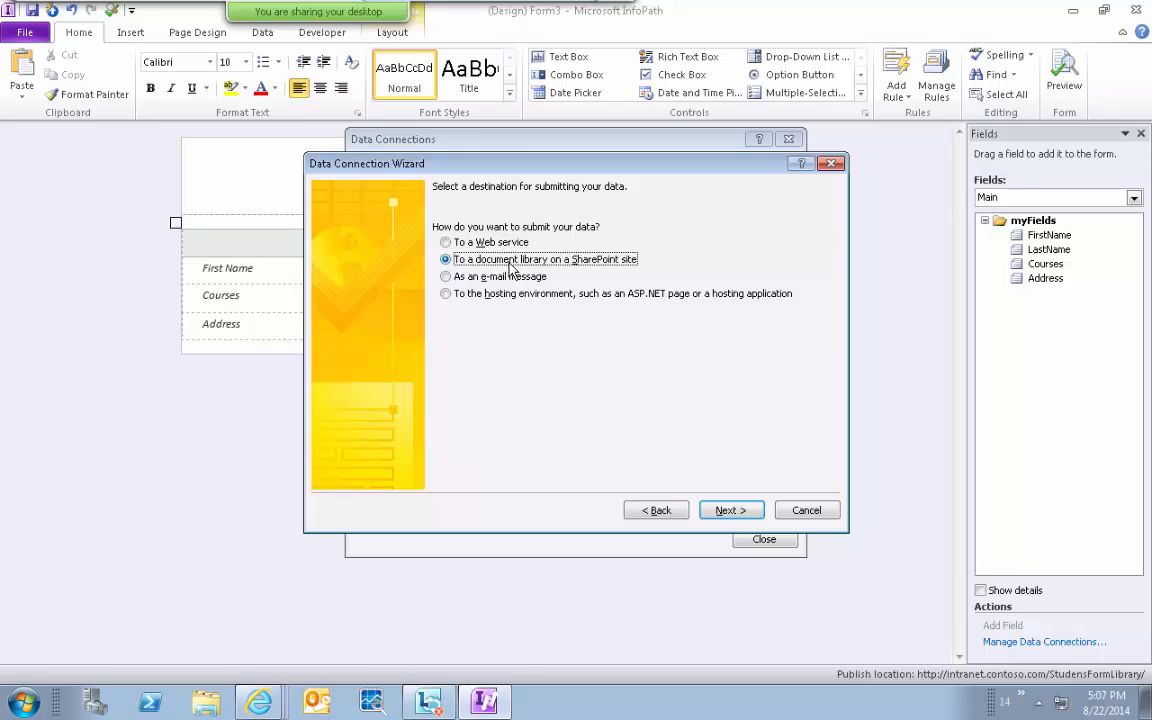
{"action": "left_click", "coordinate": [734, 510]}
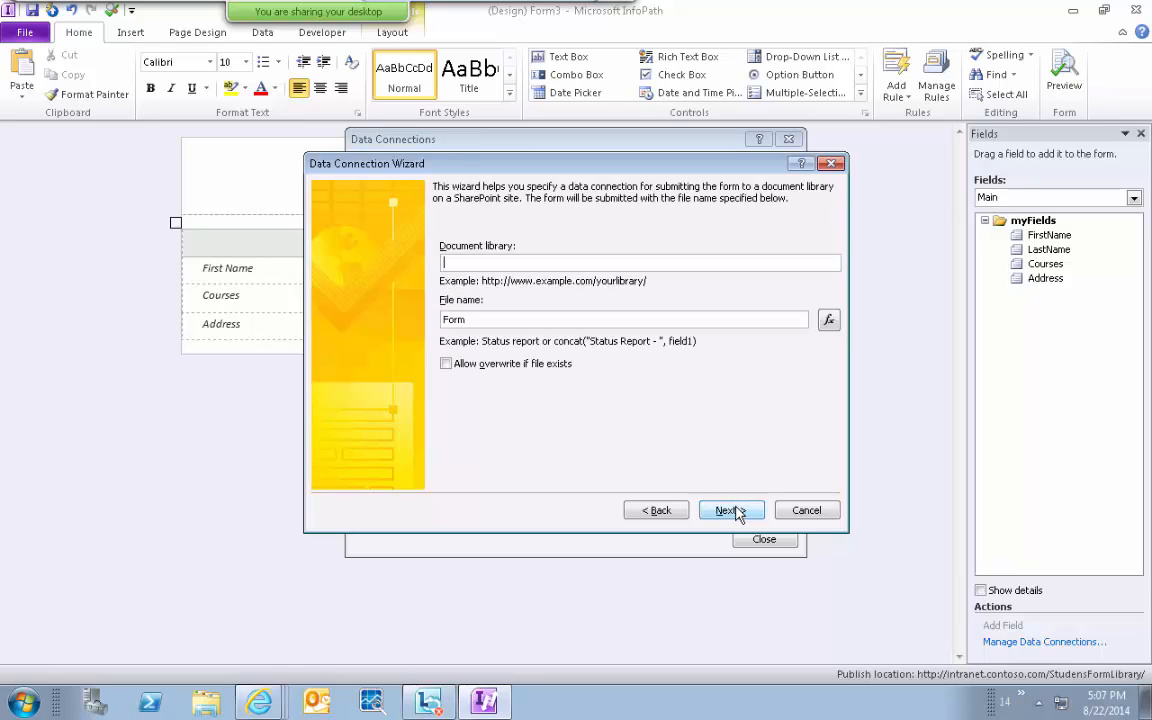
{"action": "type", "text": "http://"}
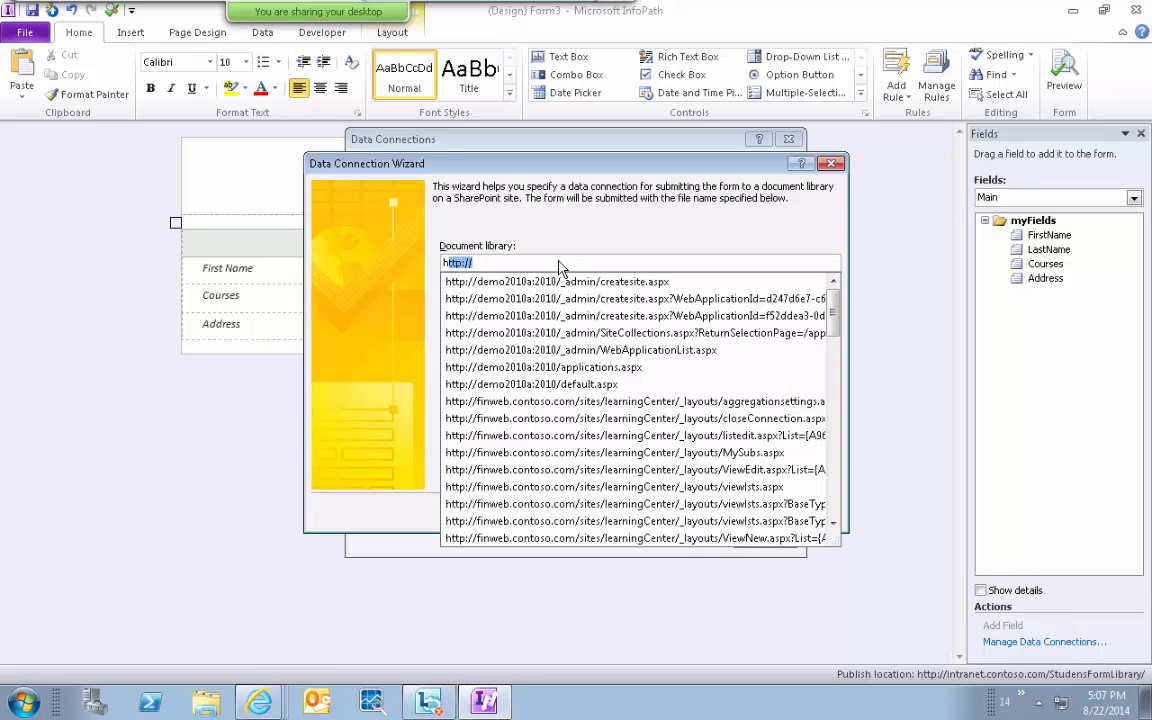
{"action": "type", "text": "intranet.contoso.com/"}
{"action": "key", "text": "End"}
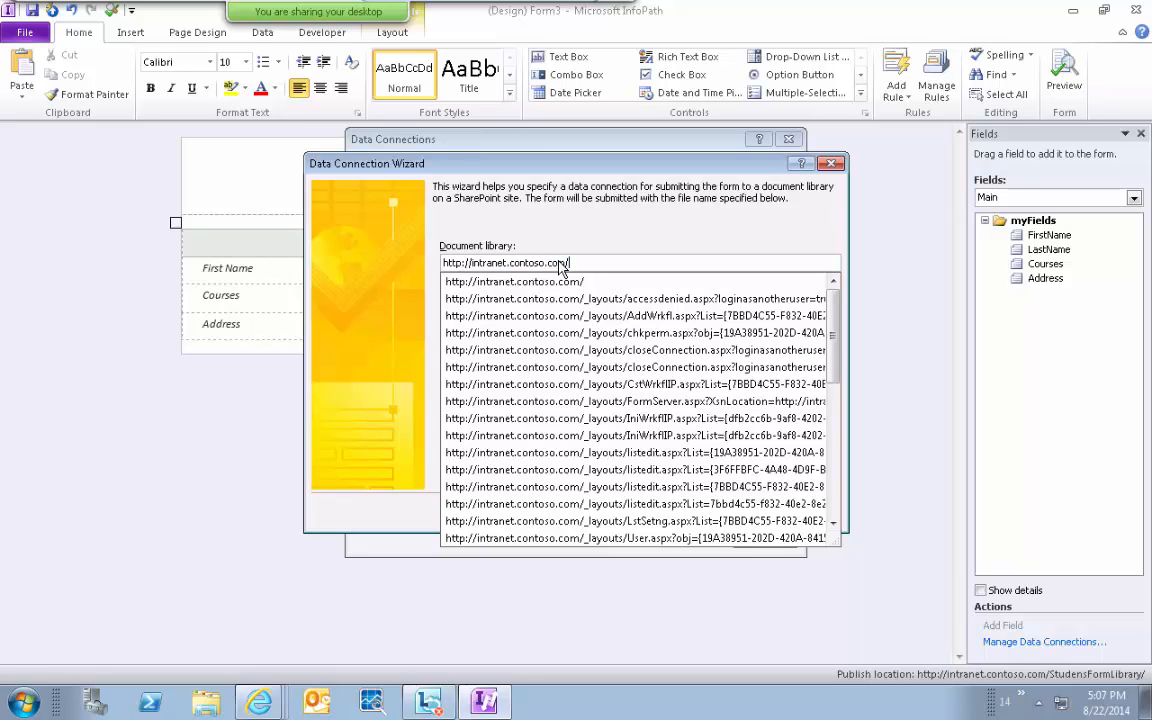
{"action": "key", "text": "alt+Tab"}
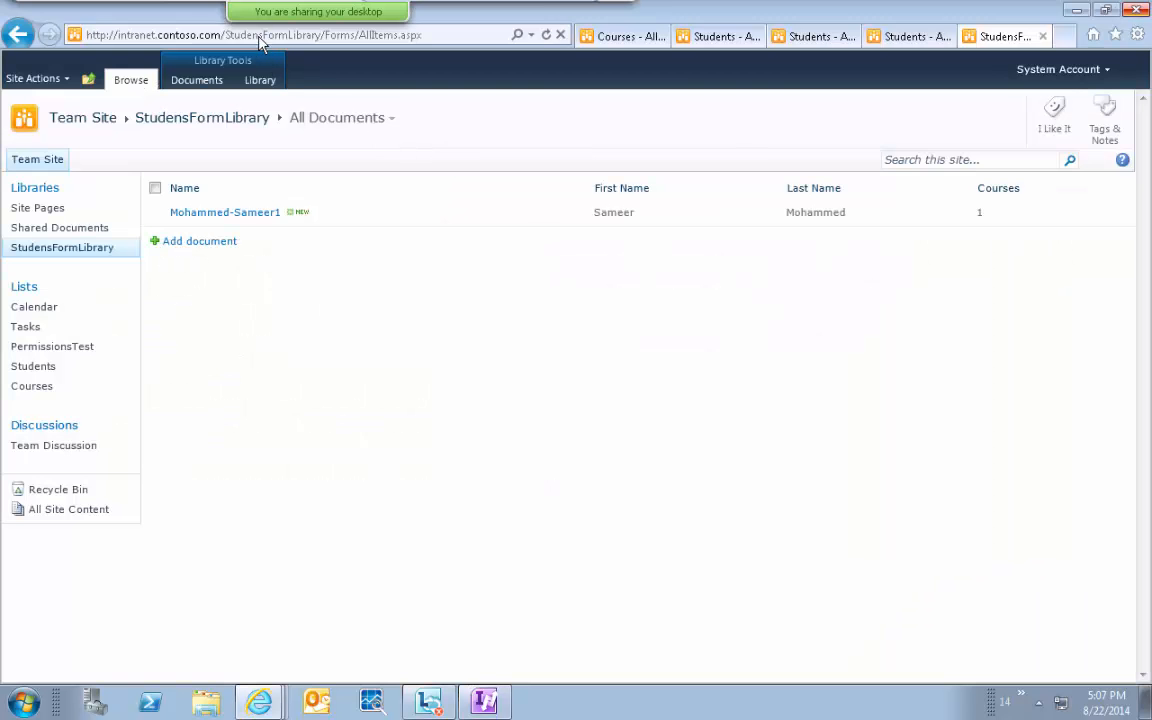
{"action": "double_click", "coordinate": [258, 38]}
{"action": "key", "text": "ctrl+c"}
{"action": "key", "text": "alt+Tab"}
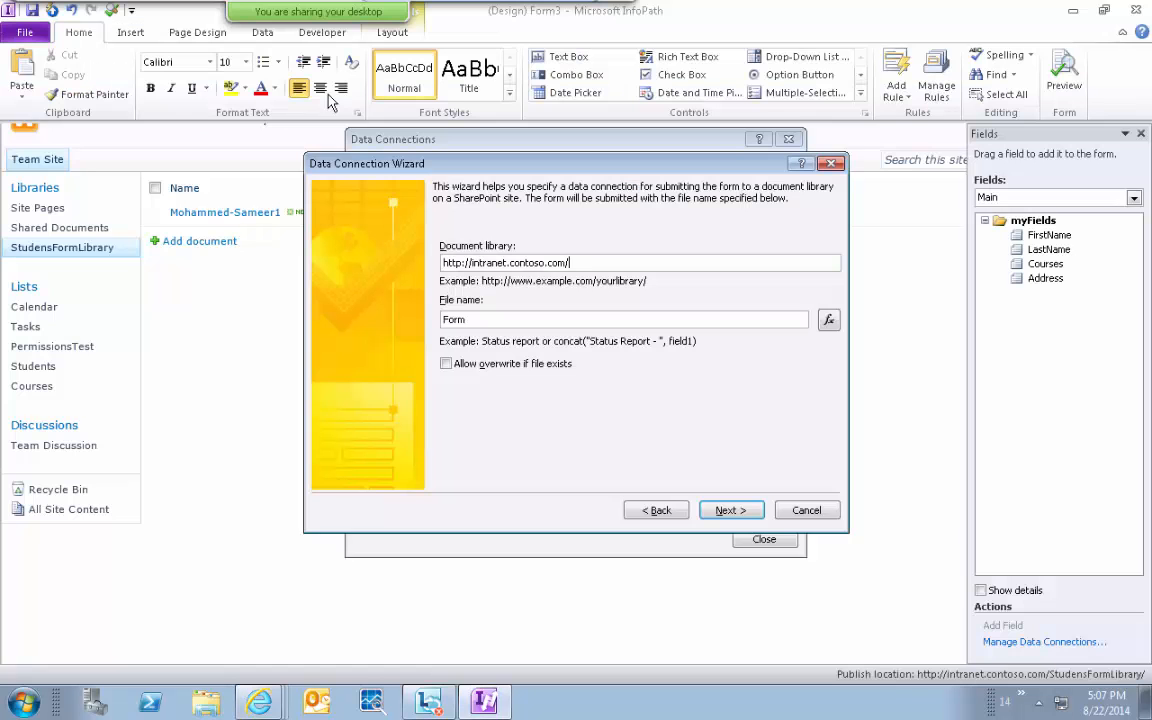
{"action": "key", "text": "ctrl+v"}
{"action": "type", "text": "/"}
{"action": "left_click", "coordinate": [512, 445]}
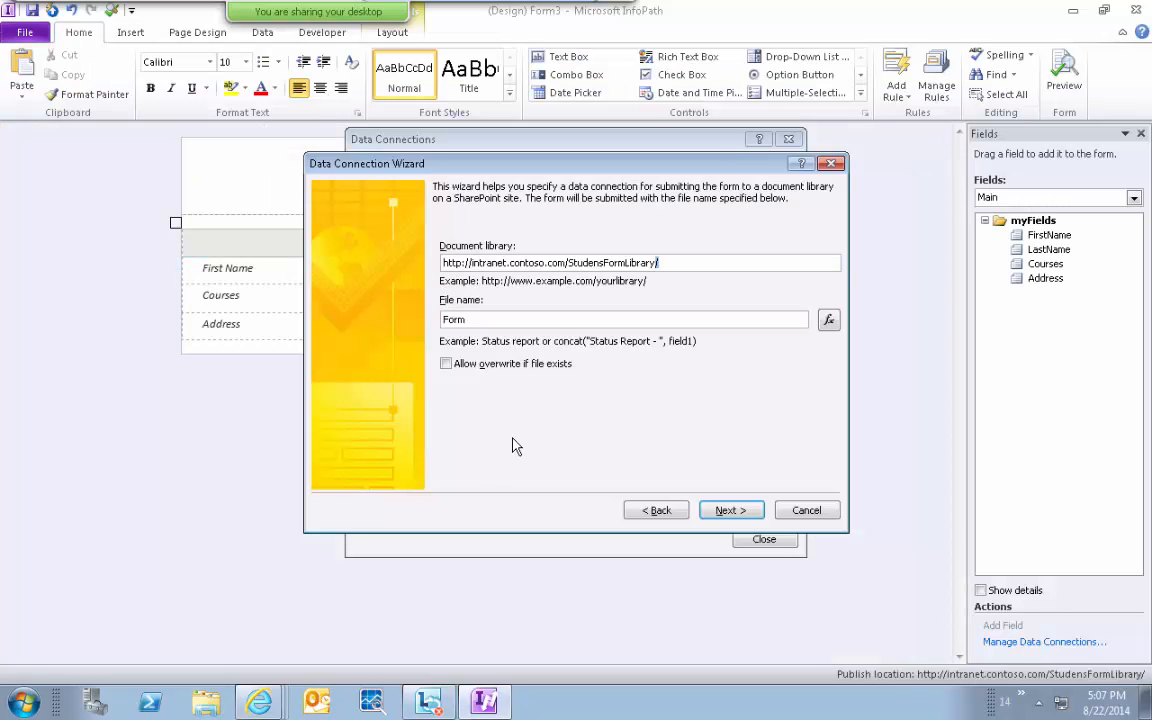
{"action": "left_click", "coordinate": [489, 320]}
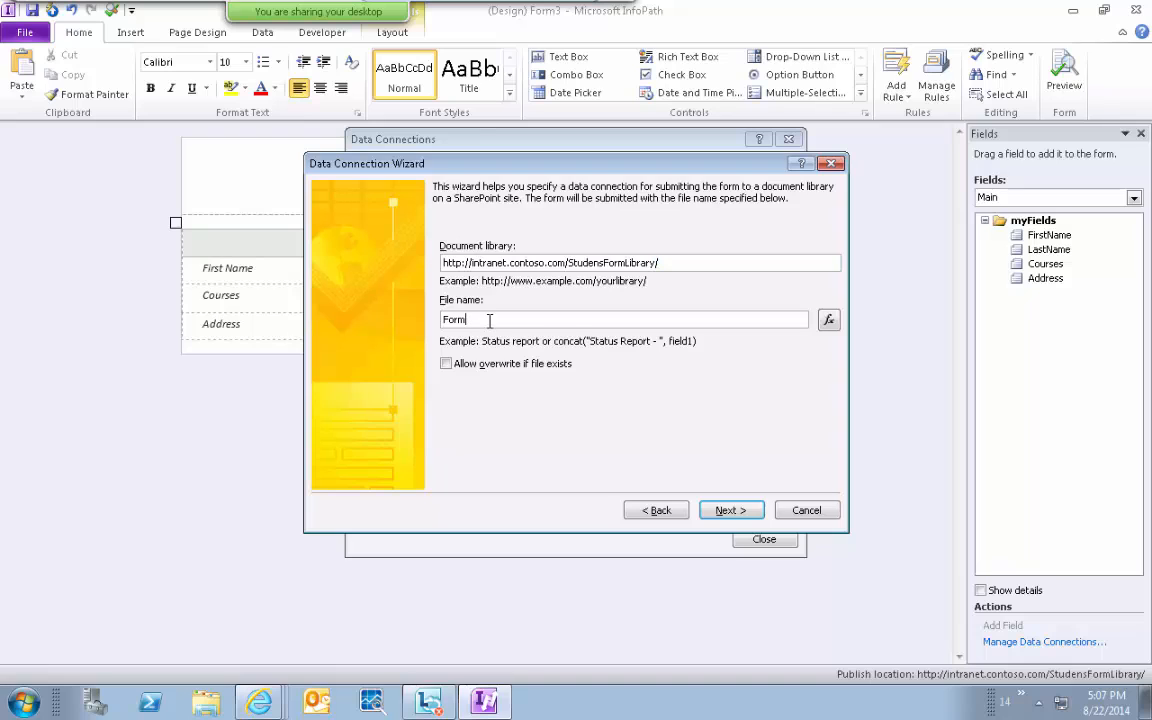
Try a FirstName plus concat formula for the file name, then clear it.
{"action": "left_click", "coordinate": [829, 321]}
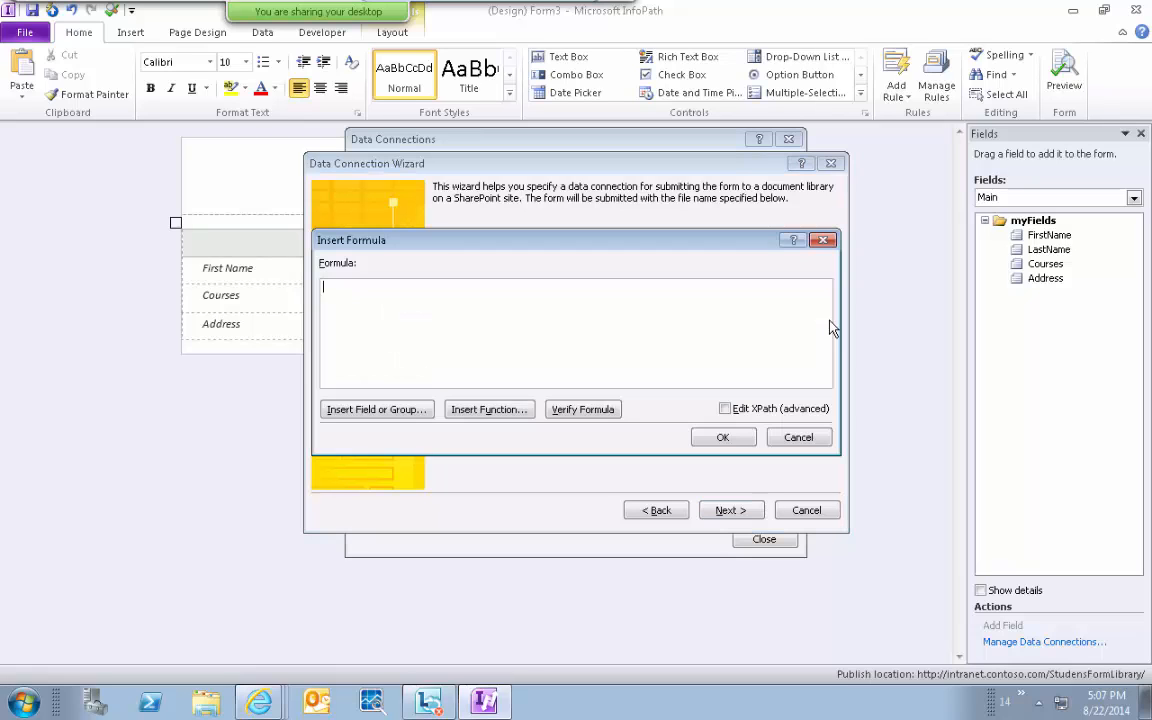
{"action": "left_click", "coordinate": [380, 410]}
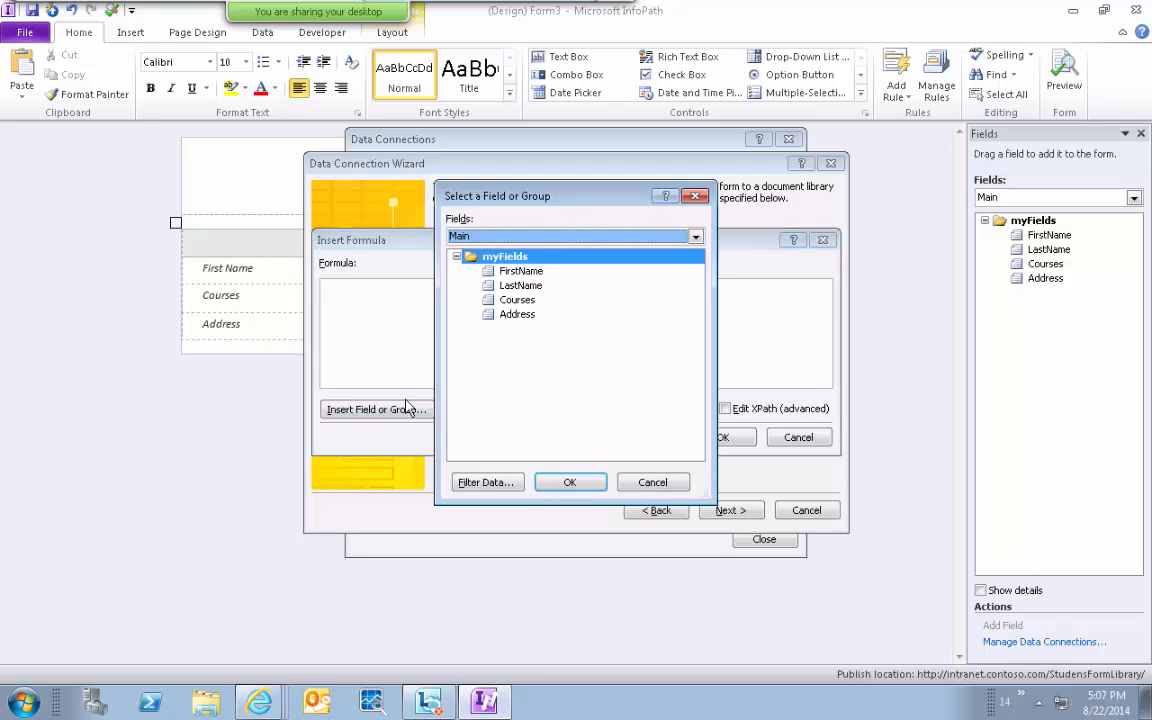
{"action": "left_click", "coordinate": [512, 271]}
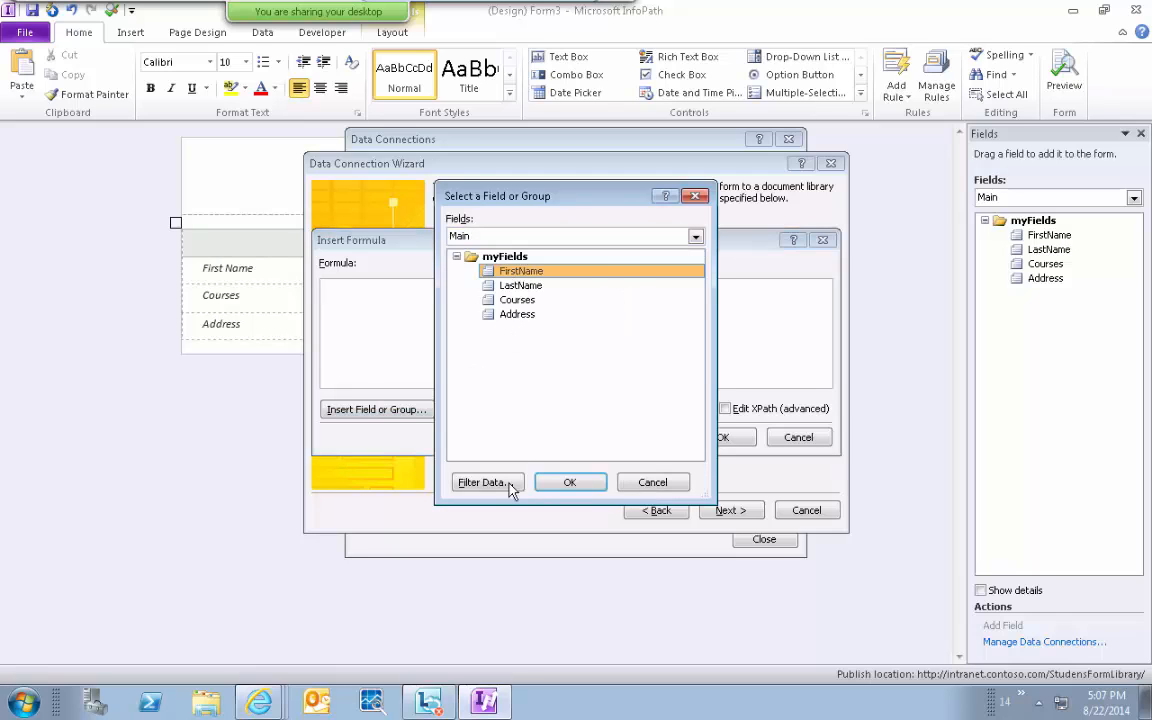
{"action": "left_click", "coordinate": [570, 482]}
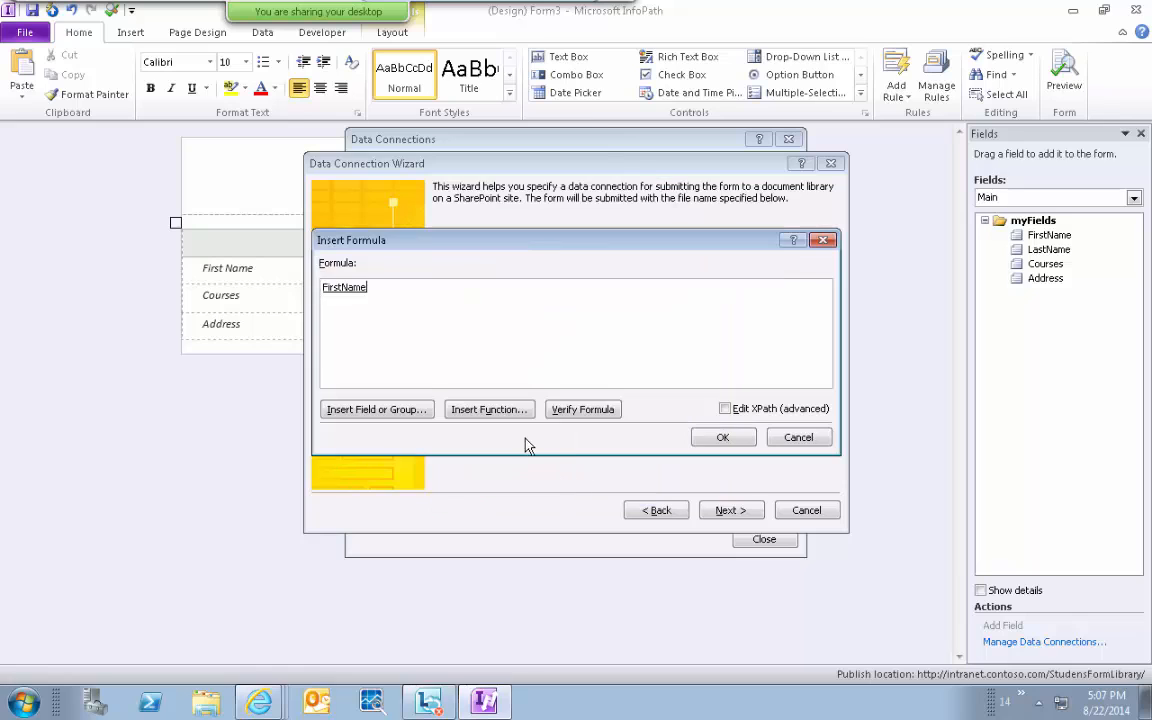
{"action": "left_click", "coordinate": [485, 411]}
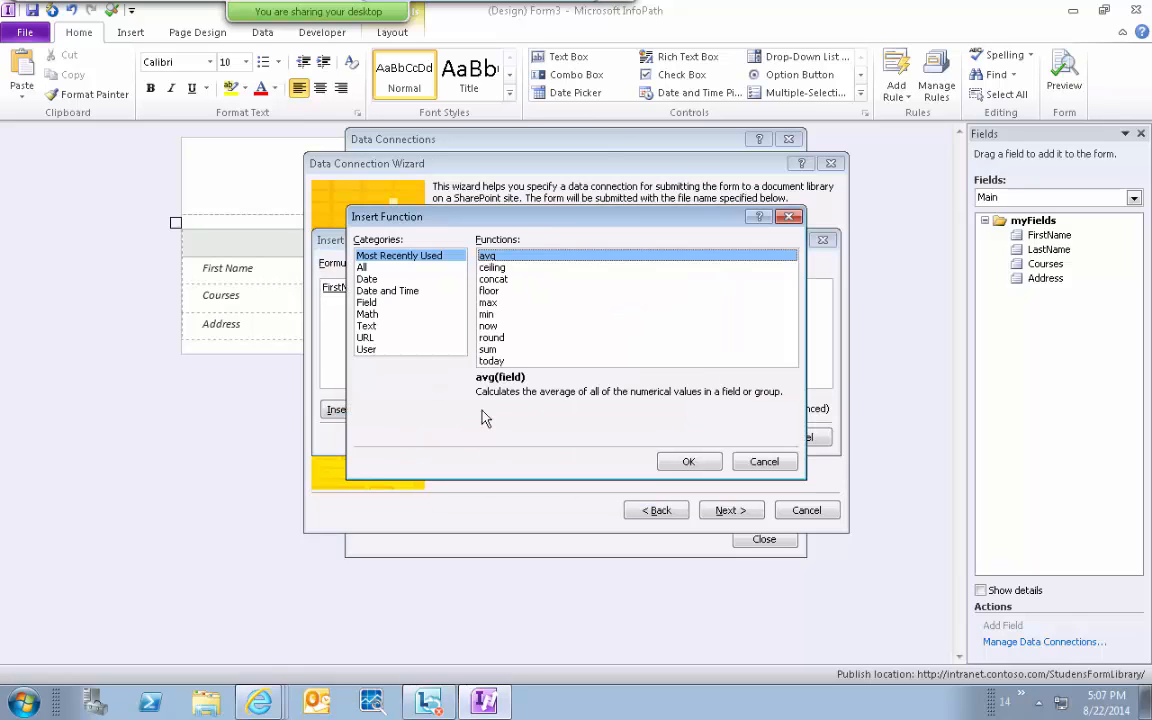
{"action": "double_click", "coordinate": [493, 279]}
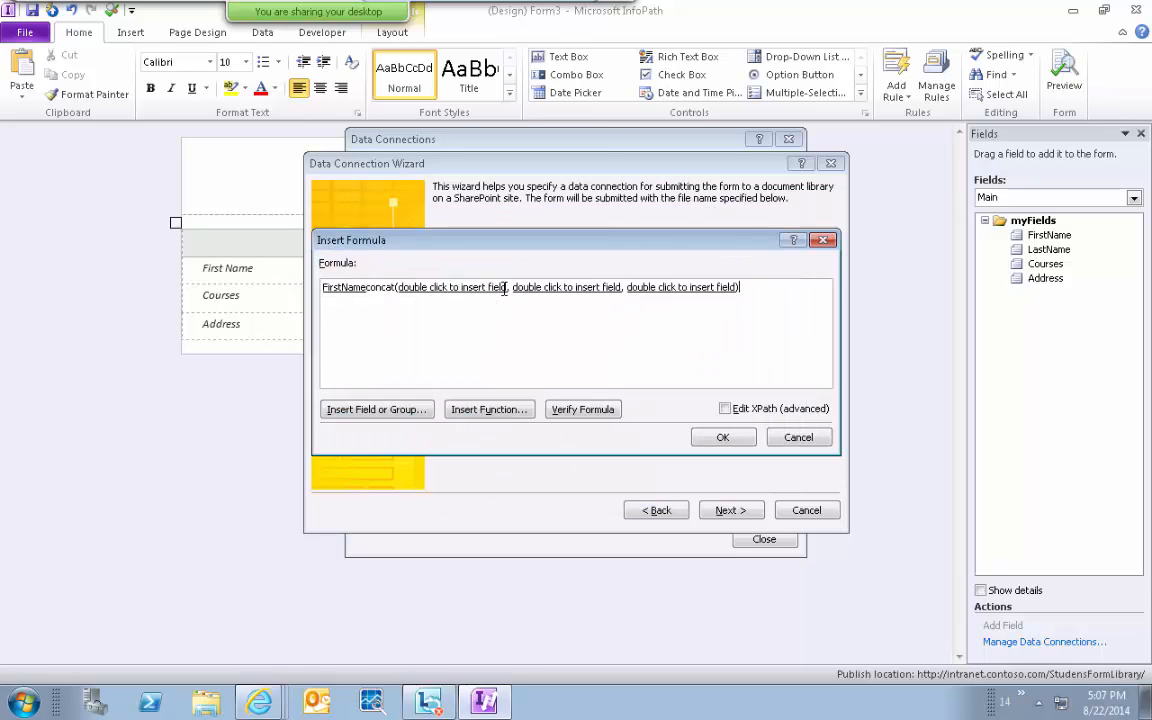
{"action": "left_click", "coordinate": [365, 288]}
{"action": "key", "text": "Delete"}
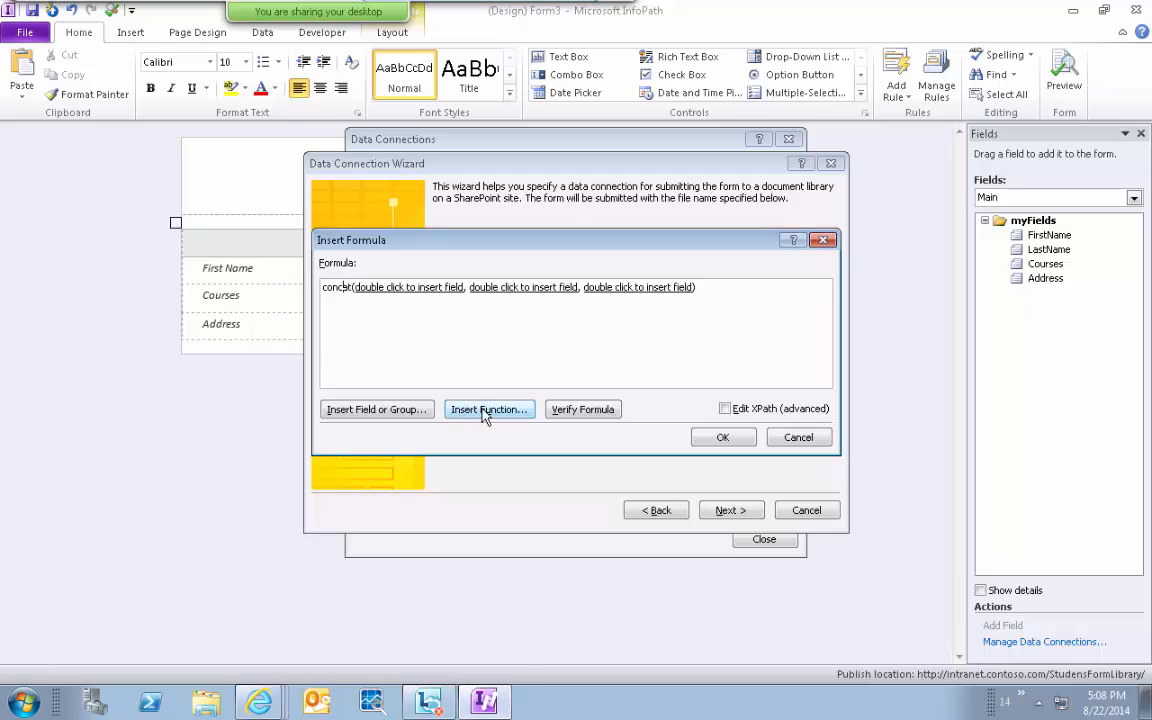
{"action": "left_click_drag", "start_coordinate": [731, 300], "coordinate": [325, 290]}
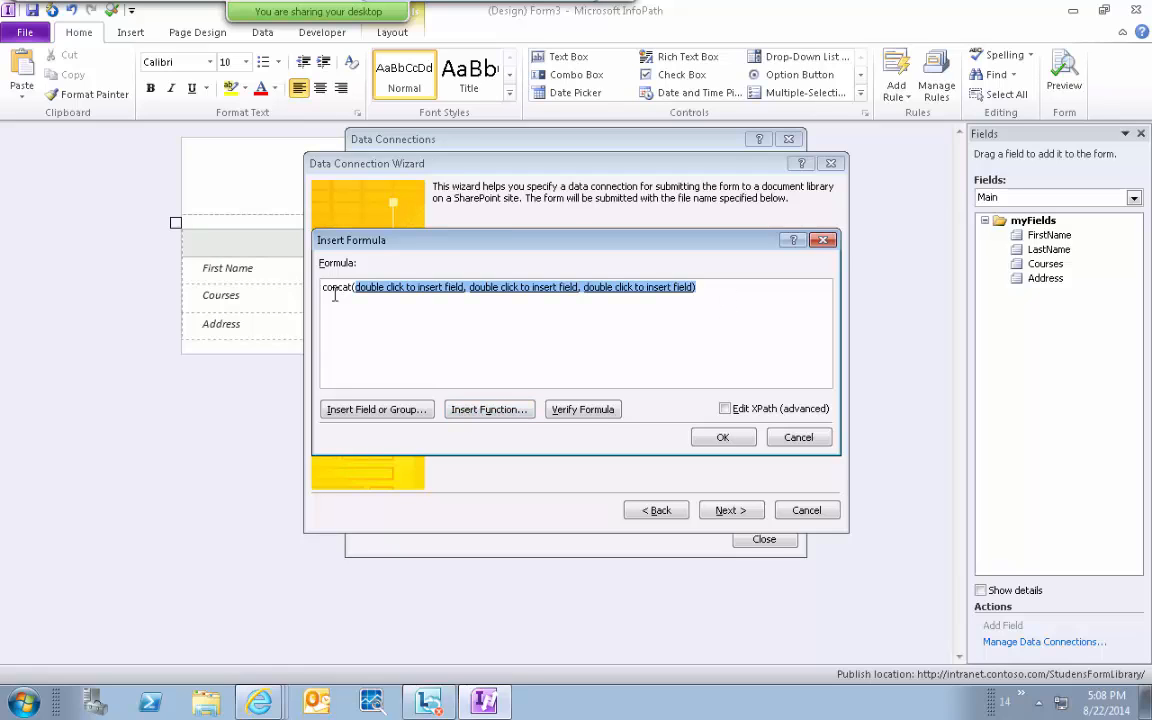
{"action": "key", "text": "Delete"}
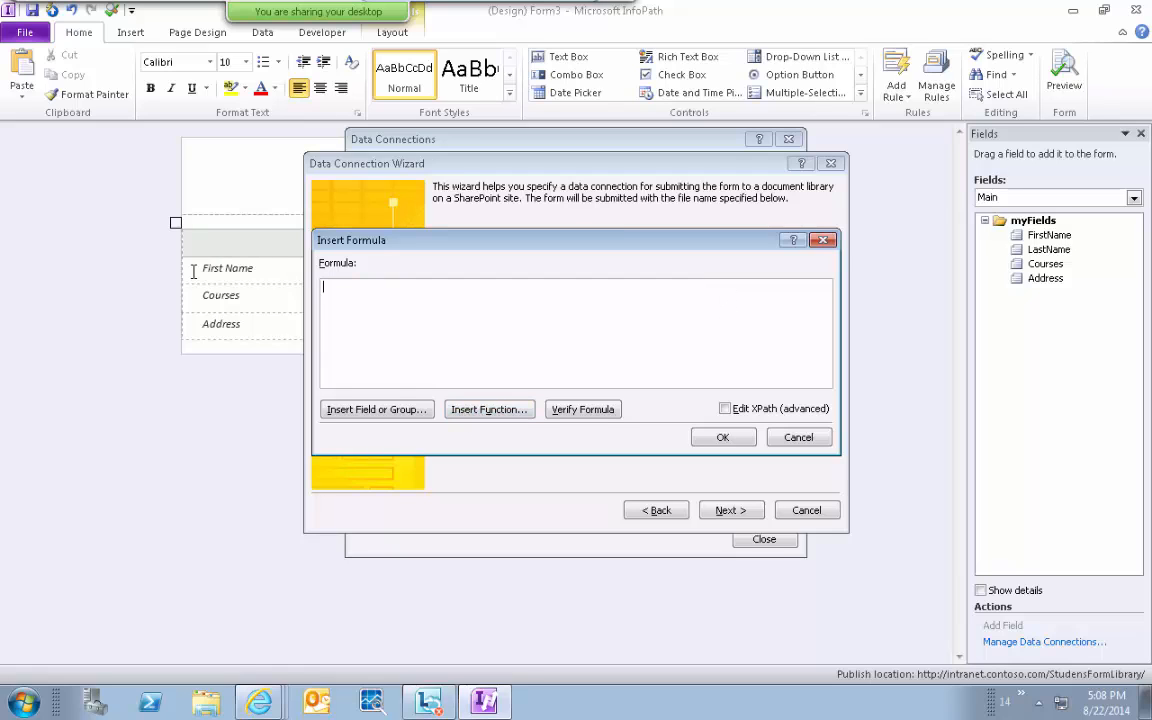
Insert concat and fill its placeholders with FirstName, LastName and Courses.
{"action": "left_click", "coordinate": [463, 410]}
{"action": "left_click", "coordinate": [500, 281]}
{"action": "double_click", "coordinate": [505, 284]}
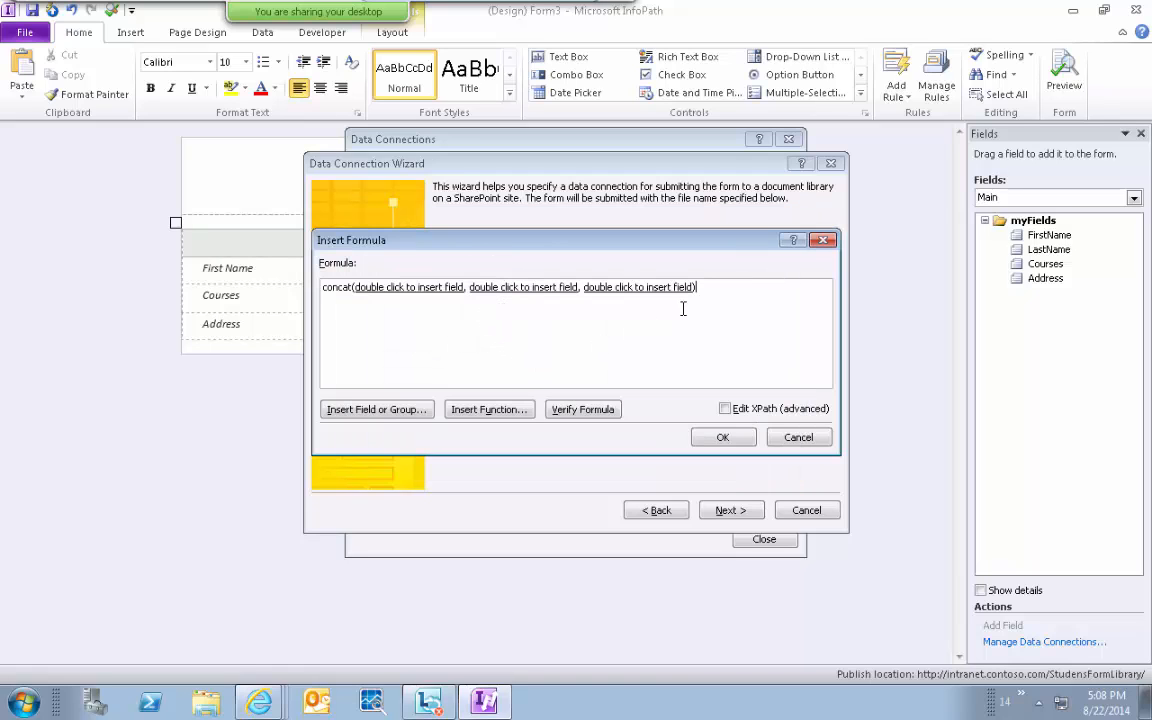
{"action": "left_click", "coordinate": [389, 289]}
{"action": "double_click", "coordinate": [389, 289]}
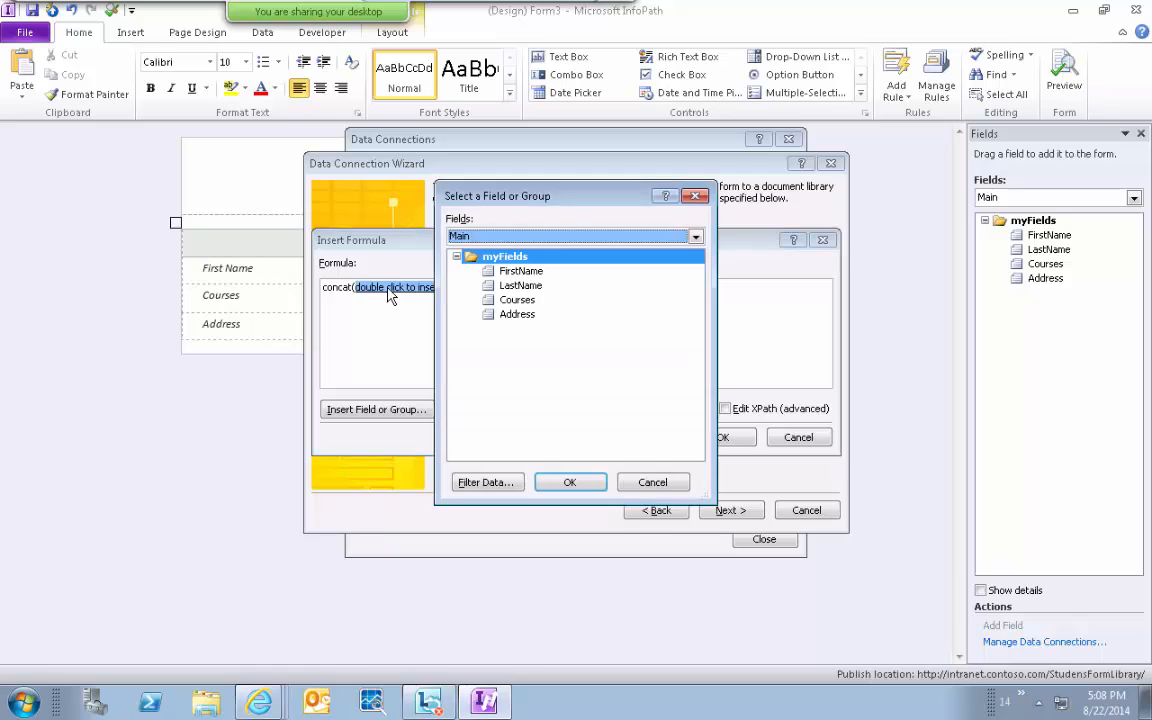
{"action": "double_click", "coordinate": [487, 268]}
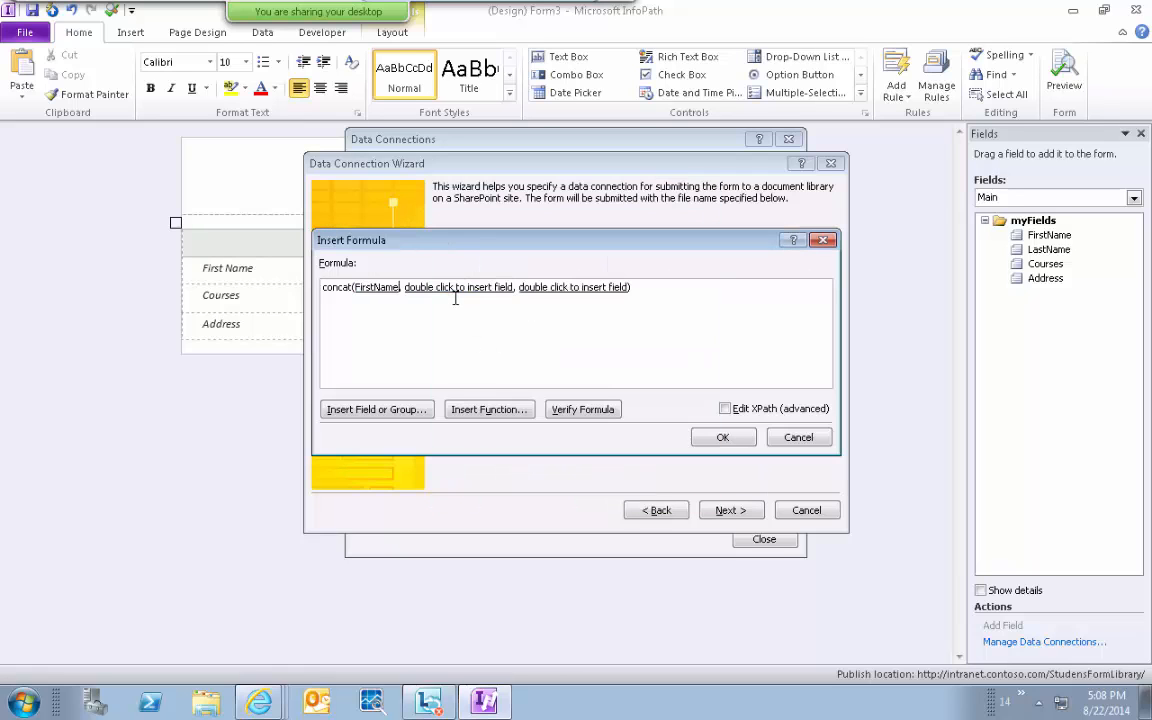
{"action": "double_click", "coordinate": [458, 288]}
{"action": "double_click", "coordinate": [530, 288]}
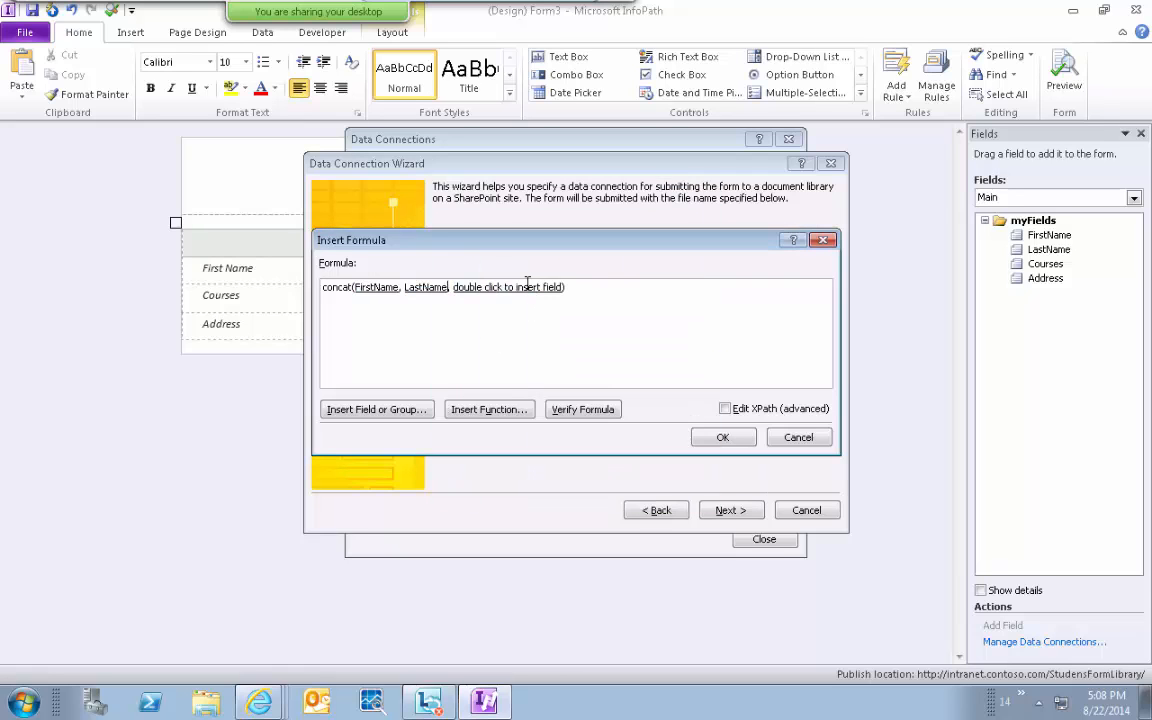
{"action": "left_click", "coordinate": [486, 290]}
{"action": "double_click", "coordinate": [486, 290]}
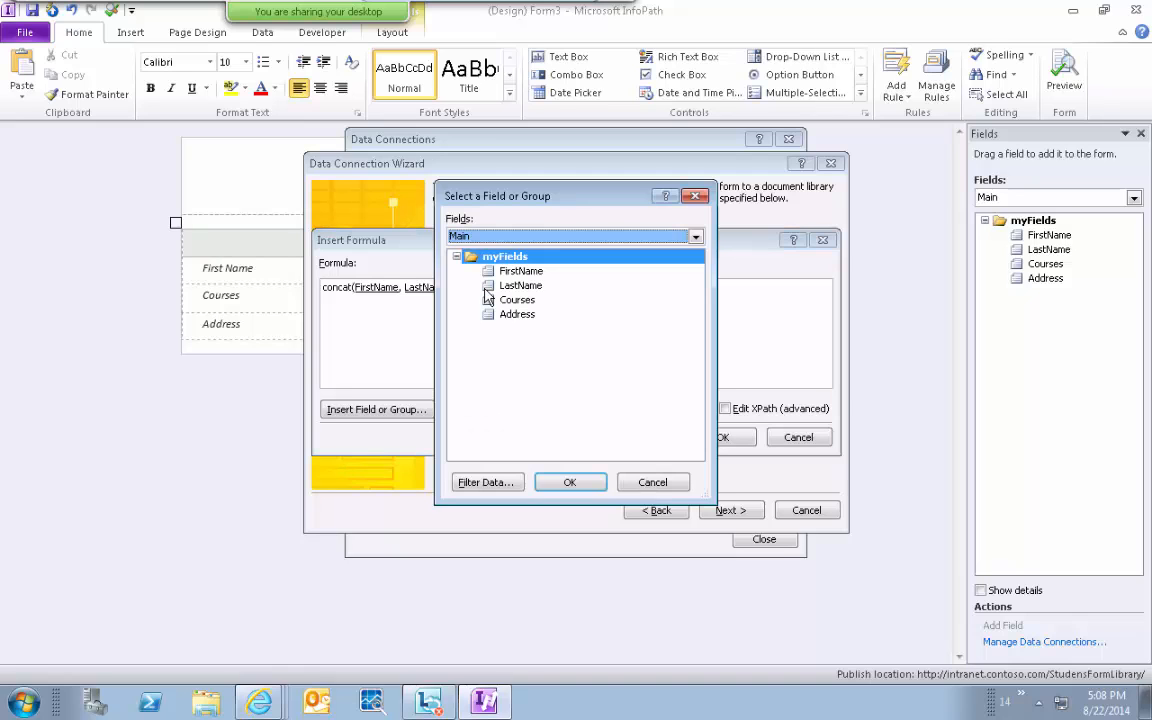
{"action": "double_click", "coordinate": [463, 289]}
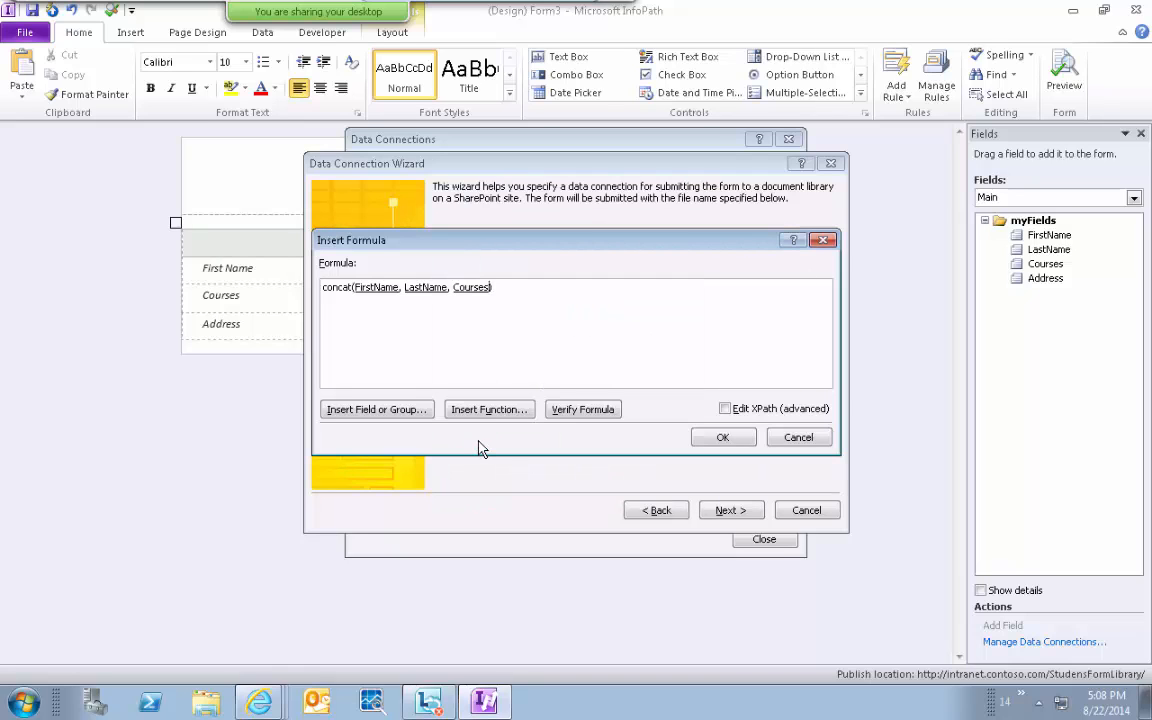
{"action": "left_click", "coordinate": [712, 437]}
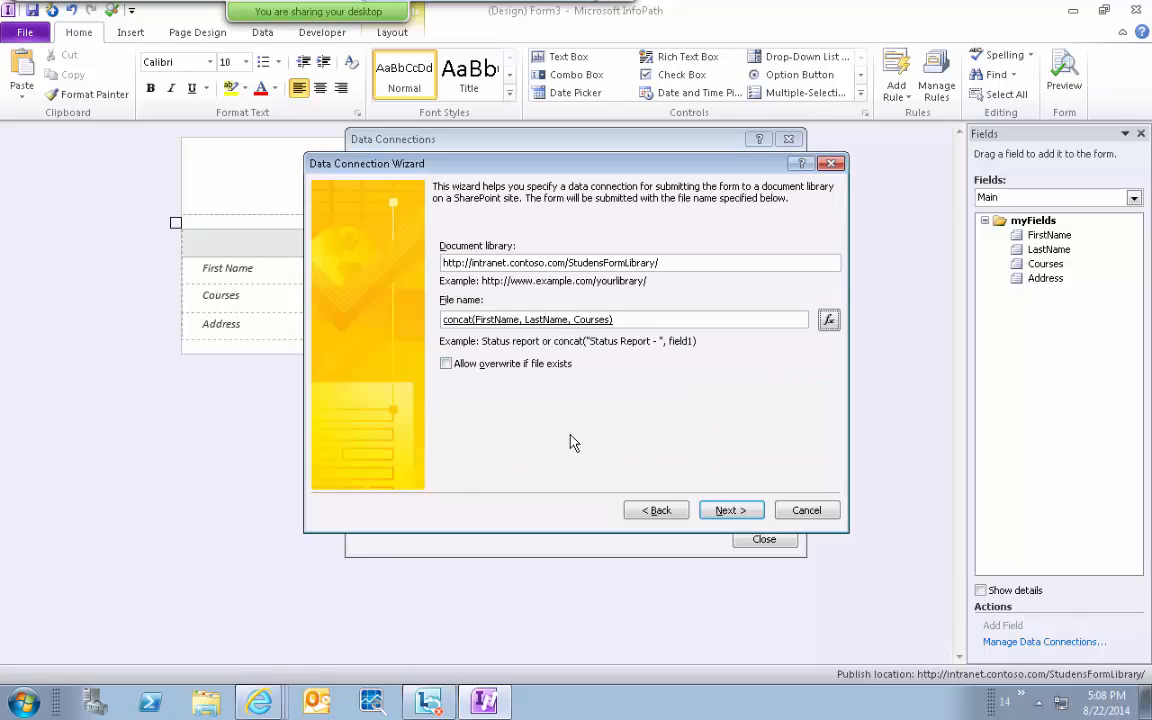
Allow overwrite if file exists, finish the submit connection, and Quick Publish the template.
{"action": "left_click", "coordinate": [510, 365]}
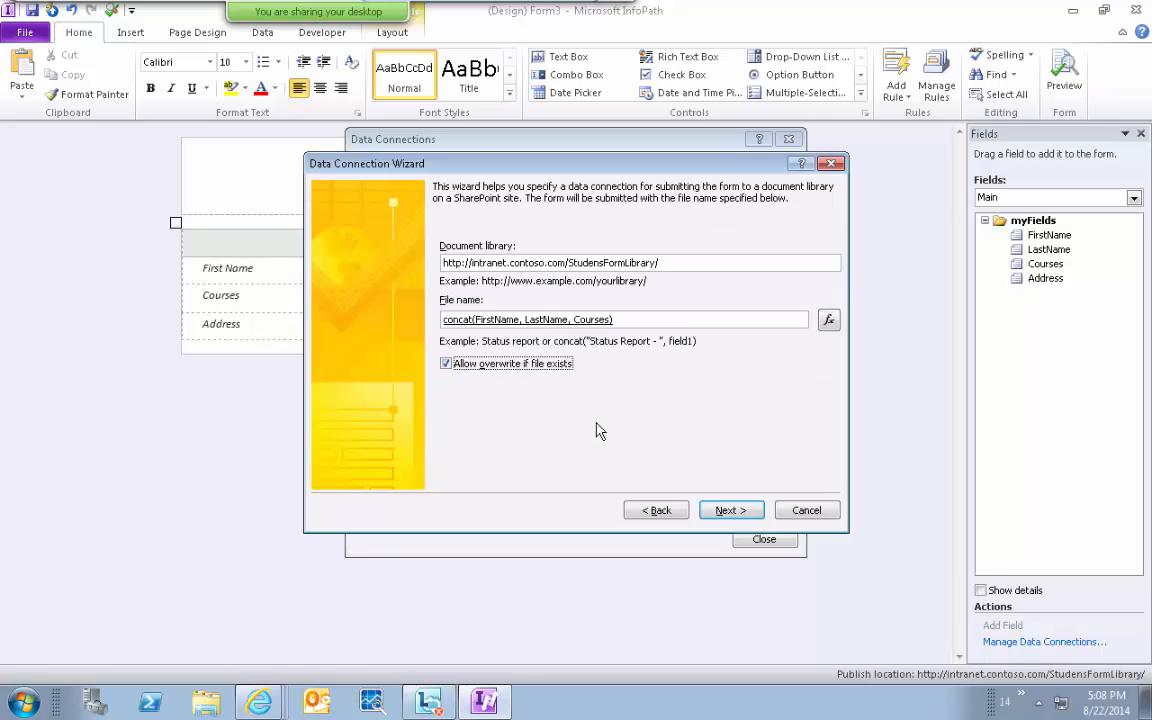
{"action": "left_click", "coordinate": [714, 516]}
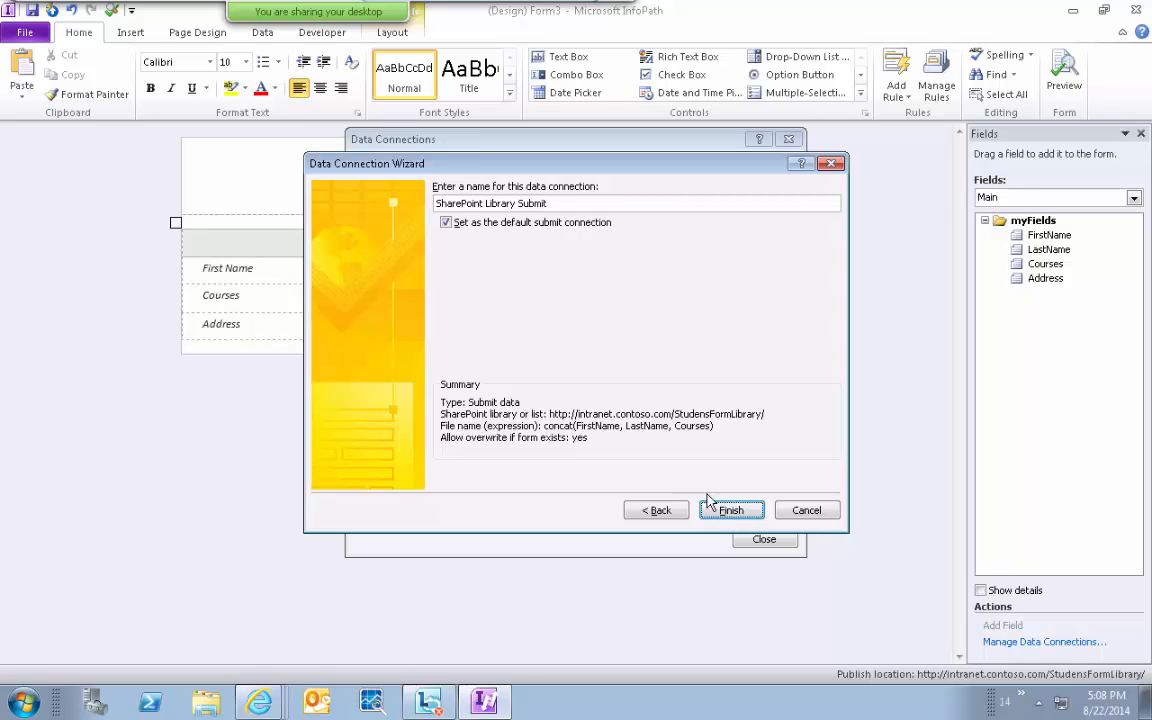
{"action": "left_click", "coordinate": [731, 512]}
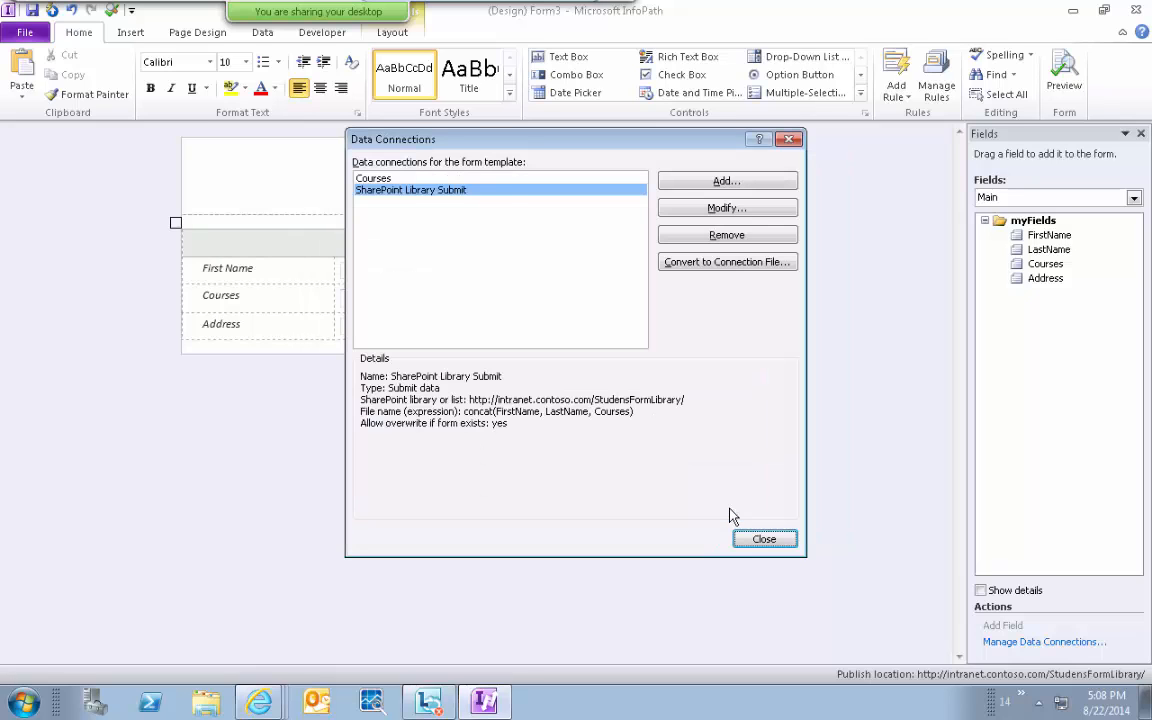
{"action": "left_click", "coordinate": [750, 538]}
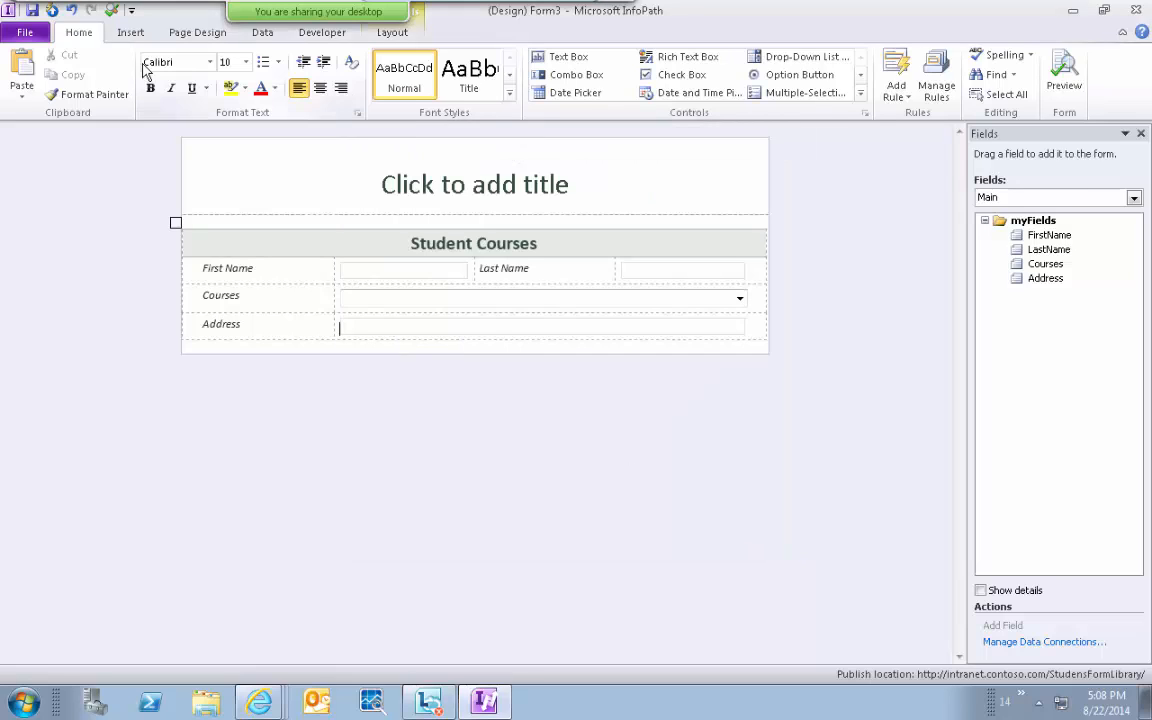
{"action": "left_click", "coordinate": [52, 11]}
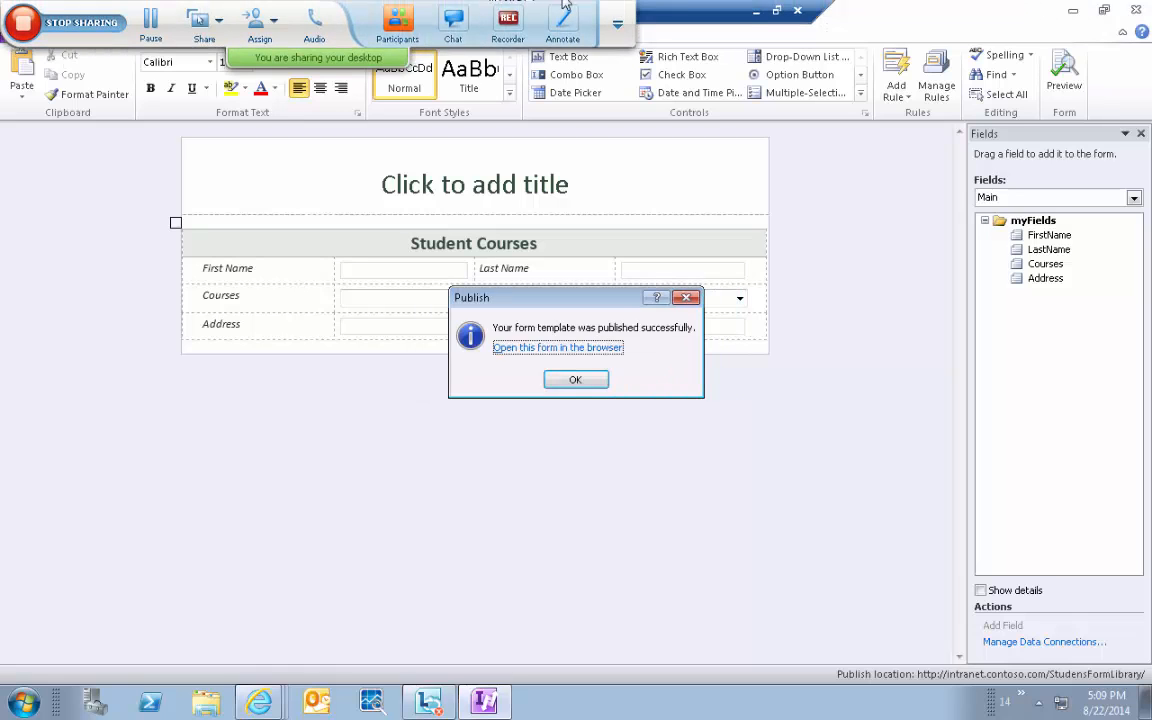
Open the published form in the browser and enter the student's first and last name.
{"action": "left_click", "coordinate": [601, 350]}
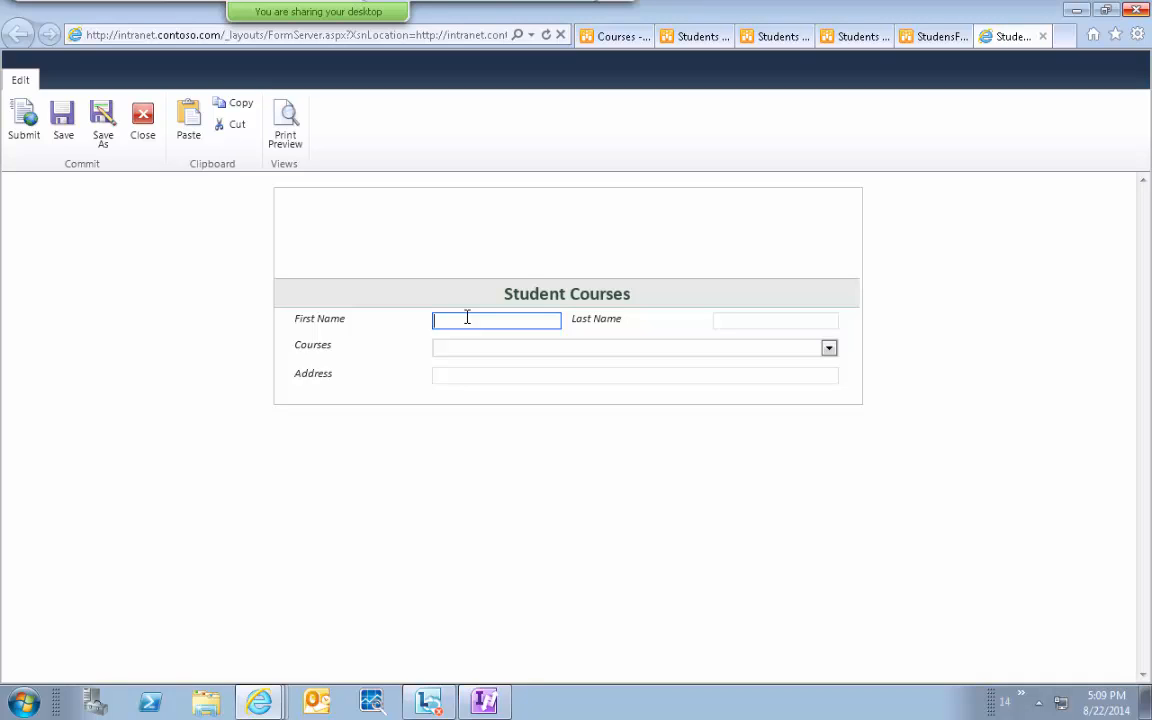
{"action": "type", "text": "John"}
{"action": "key", "text": "Tab"}
{"action": "type", "text": "Doe"}
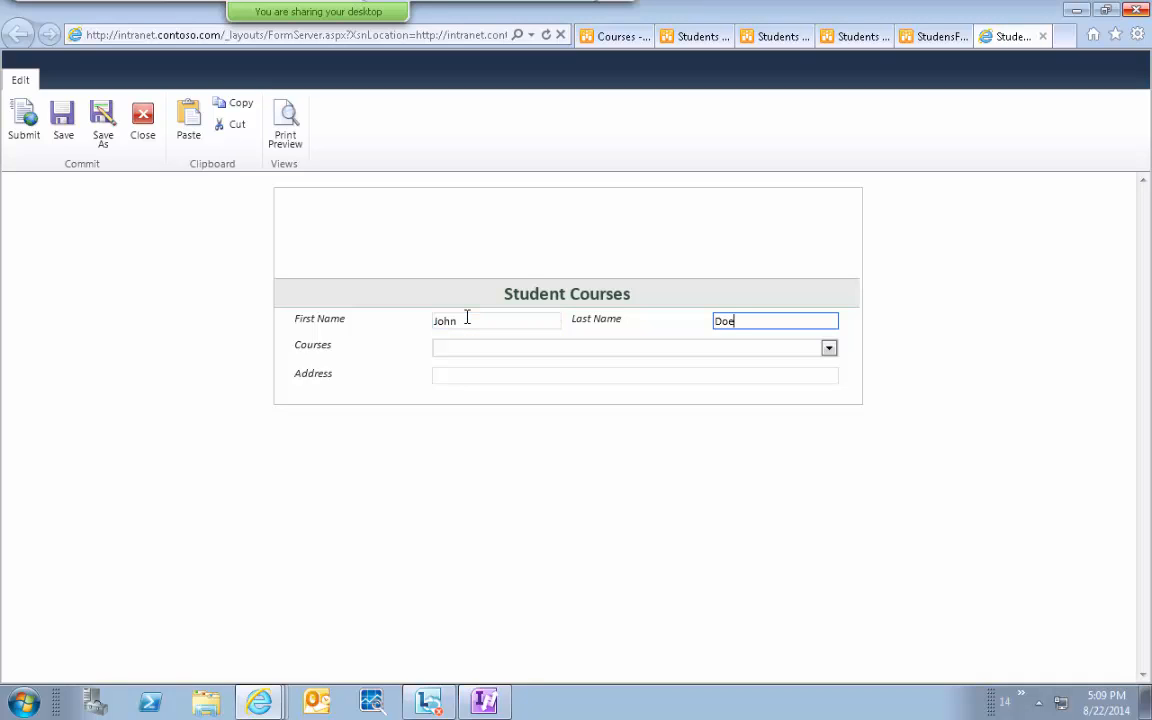
Choose SharePoint as the course and type a sample address, fixing a typo.
{"action": "left_click", "coordinate": [579, 348]}
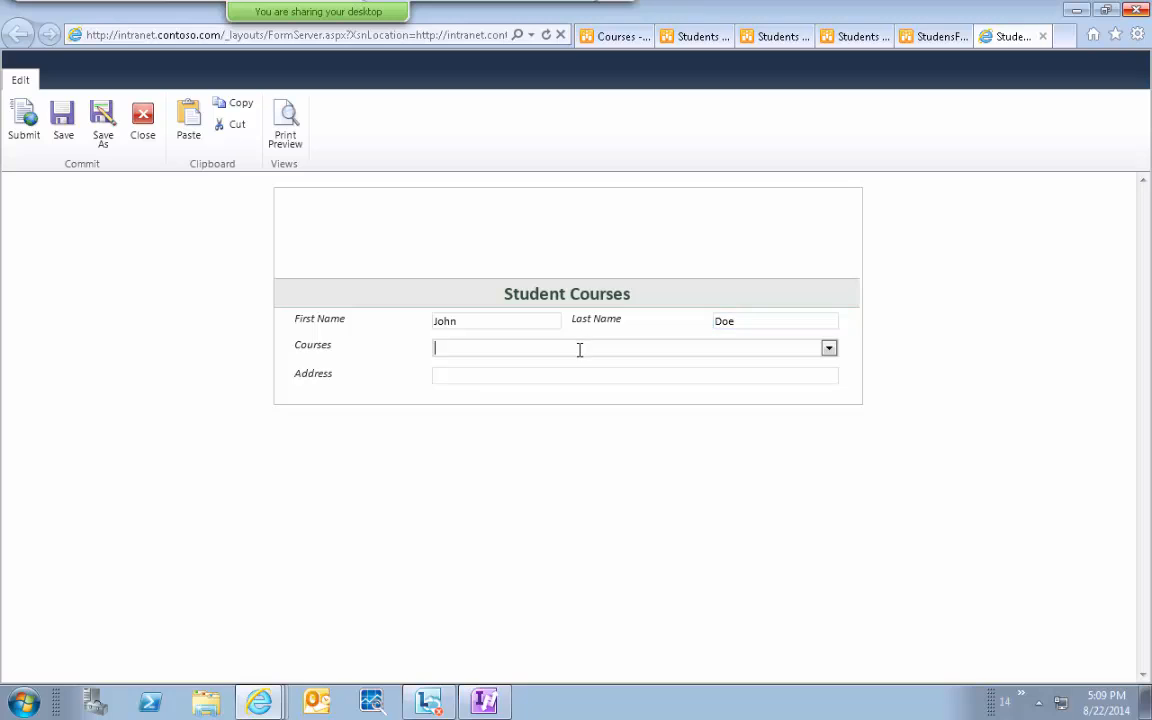
{"action": "left_click", "coordinate": [829, 347]}
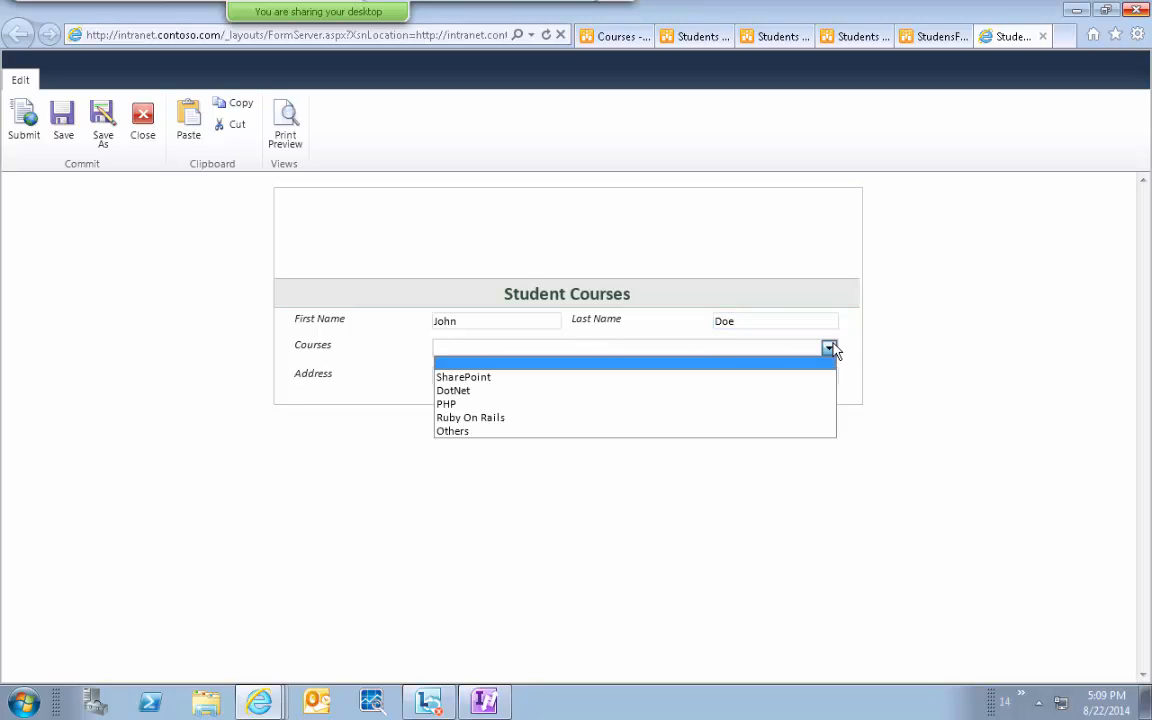
{"action": "left_click", "coordinate": [790, 386]}
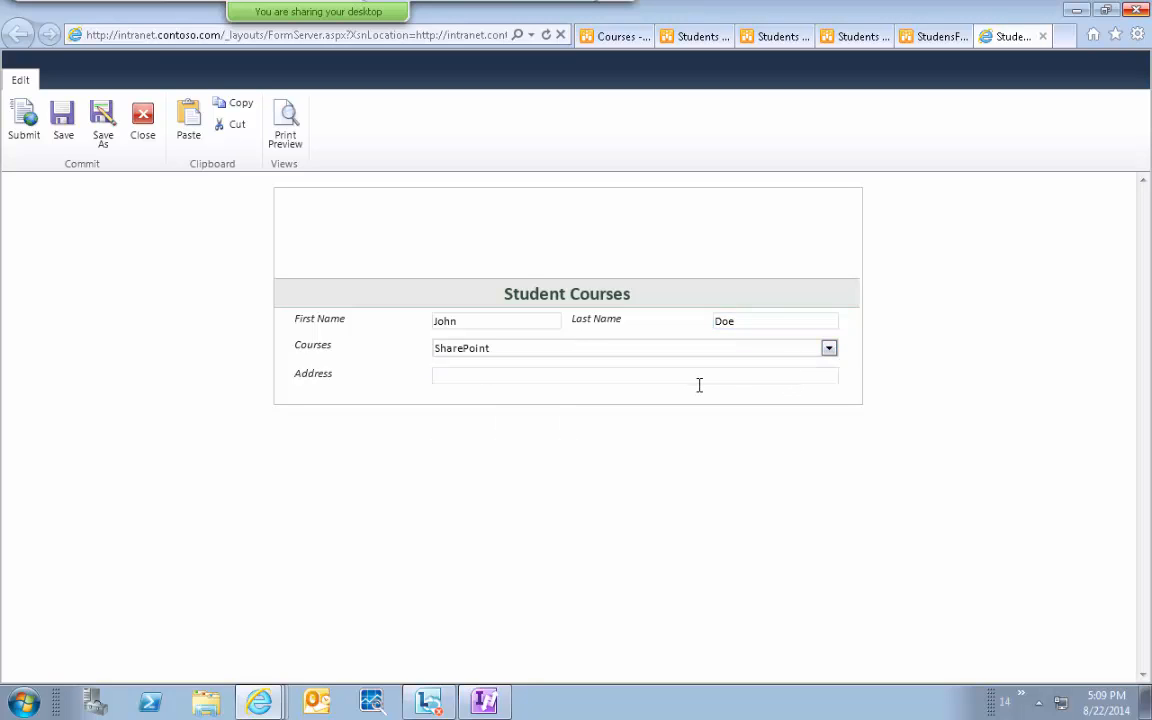
{"action": "left_click", "coordinate": [629, 380]}
{"action": "type", "text": "So"}
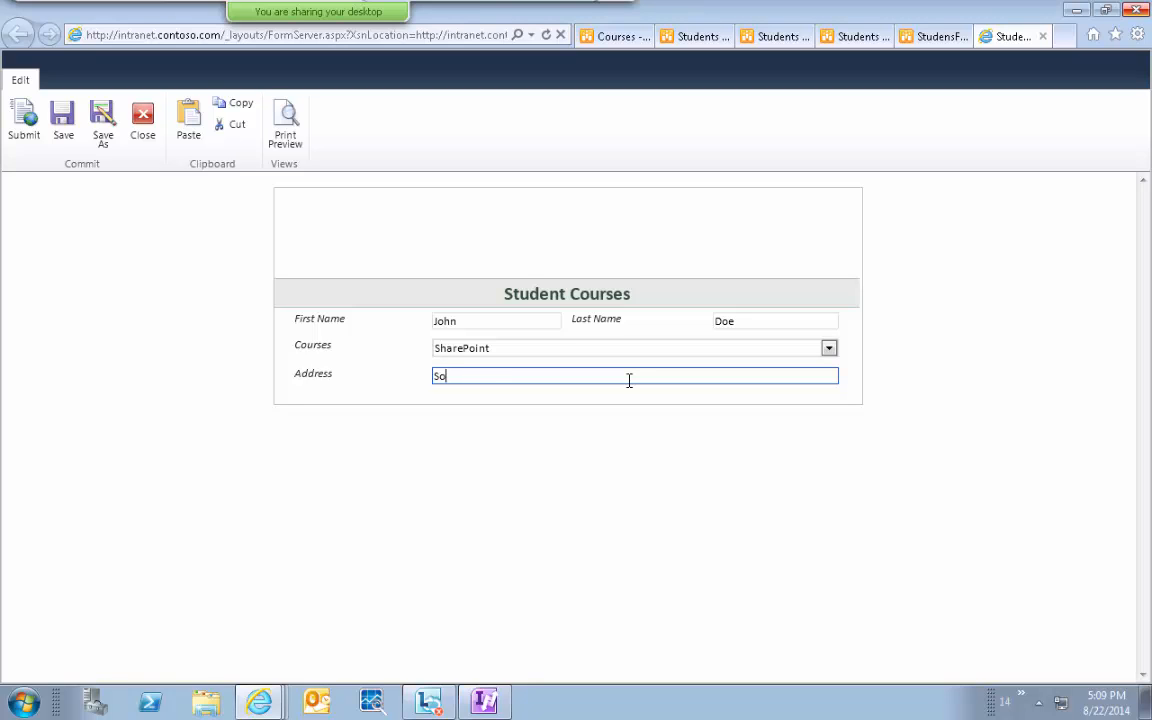
{"action": "type", "text": "me oaddress"}
{"action": "key", "text": "Left"}
{"action": "key", "text": "Left"}
{"action": "key", "text": "Left"}
{"action": "key", "text": "Left"}
{"action": "key", "text": "Left"}
{"action": "key", "text": "Left"}
{"action": "key", "text": "BackSpace"}
{"action": "key", "text": "BackSpace"}
{"action": "type", "text": "A"}
{"action": "key", "text": "End"}
{"action": "type", "text": "!"}
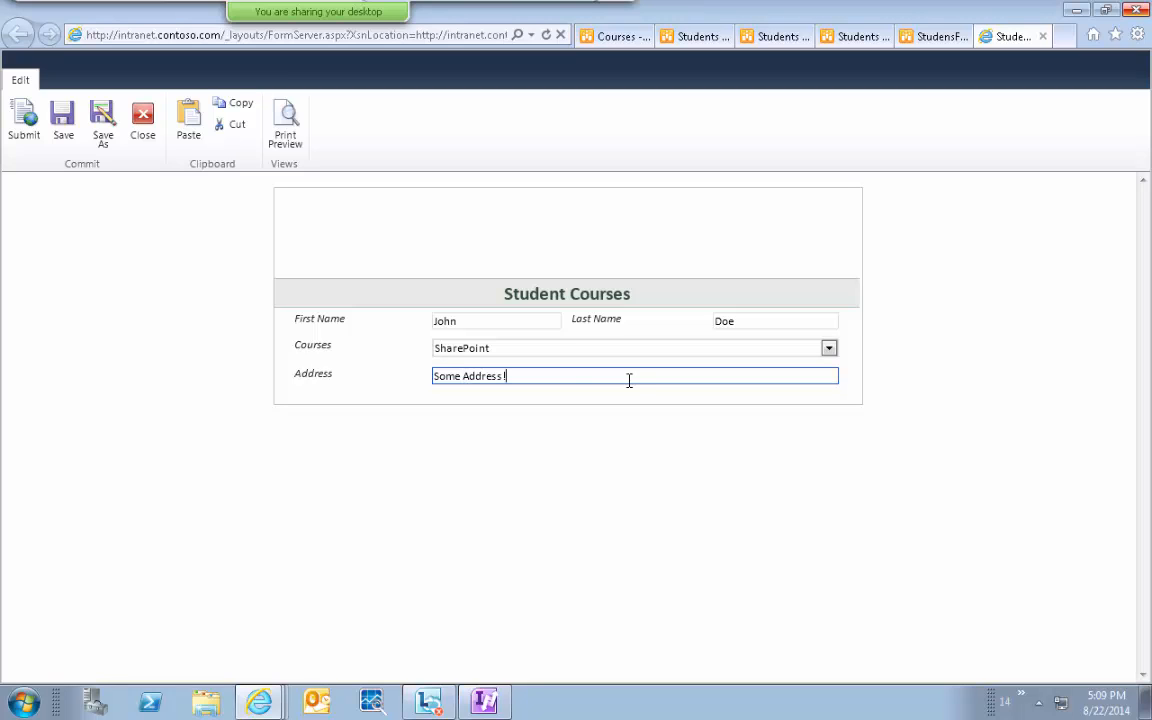
Submit the filled Student Courses form to StudensFormLibrary, then minimise the remote desktop to show the local PDF.
{"action": "left_click", "coordinate": [22, 122]}
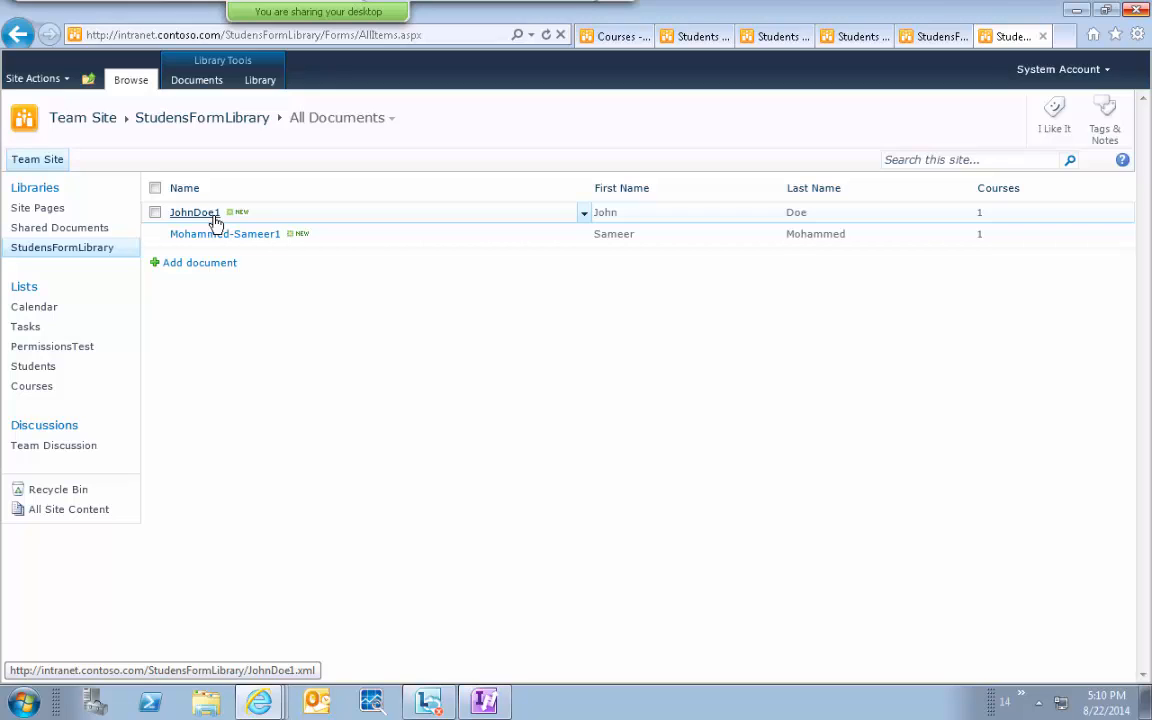
{"action": "mouse_move", "coordinate": [750, 17]}
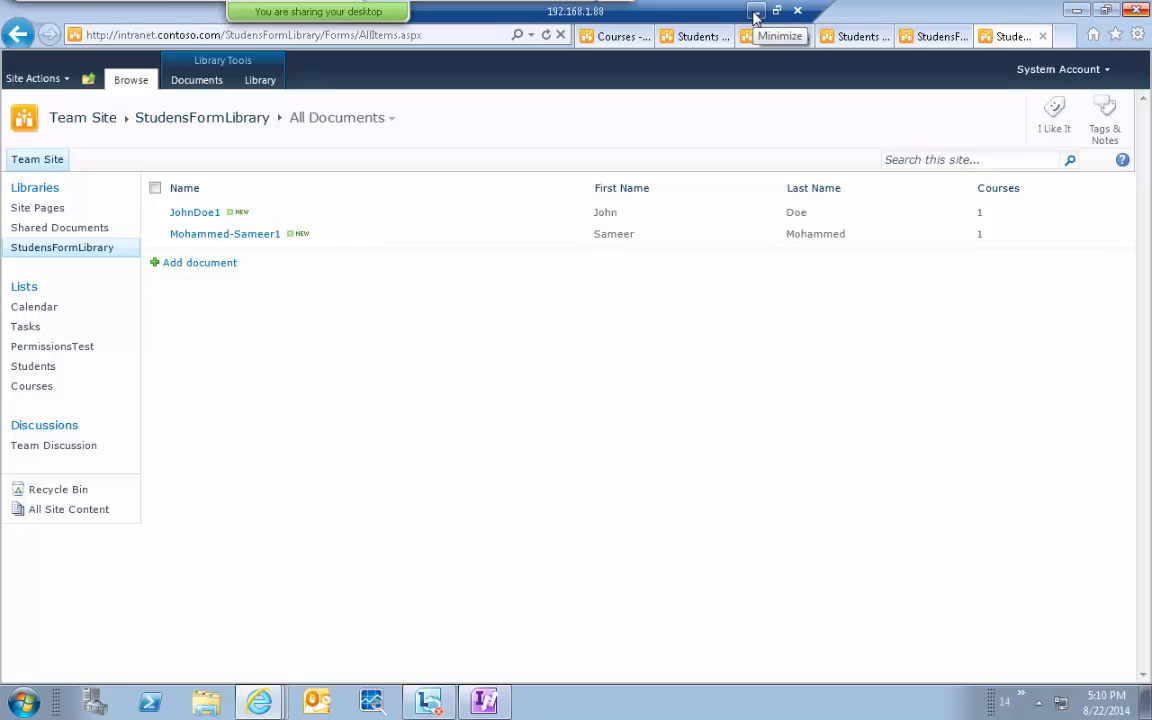
{"action": "left_click", "coordinate": [755, 12]}
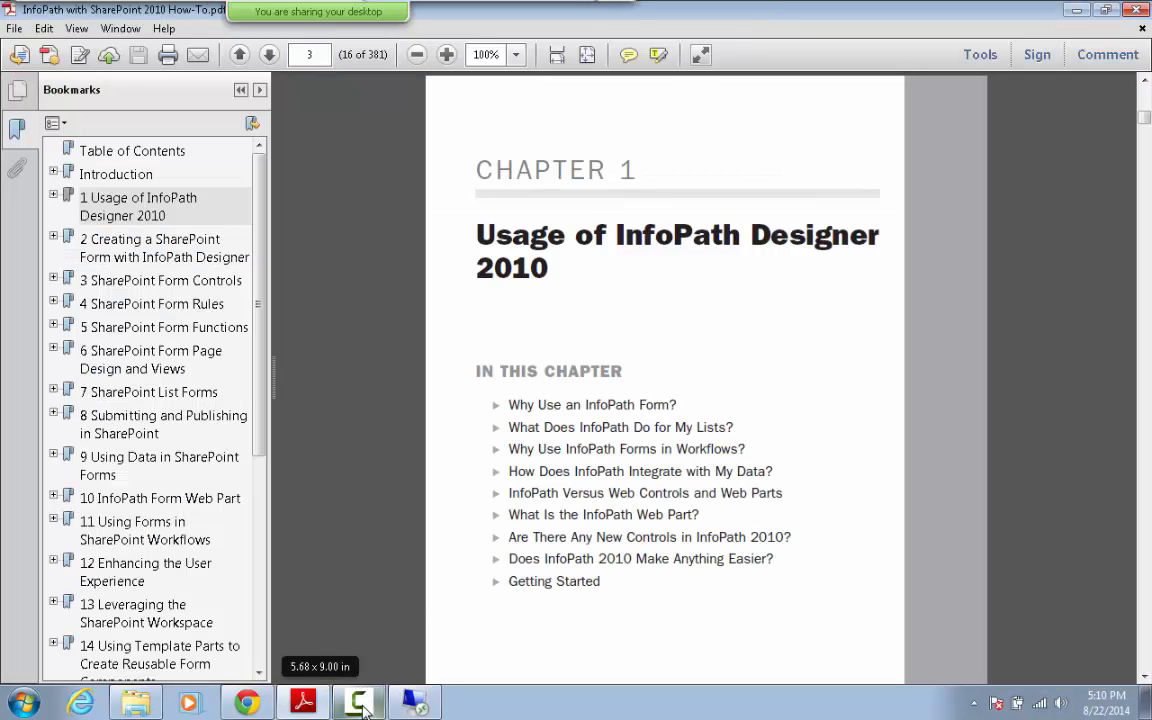